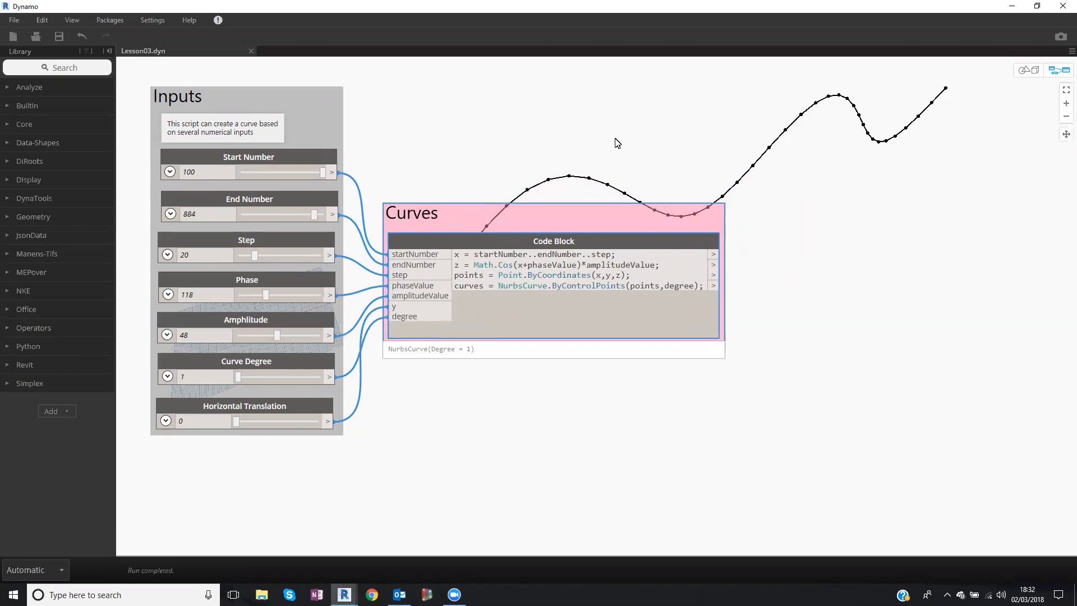
# Collapse the library sidebar and nudge the Curves group slightly upward beside the Inputs group.
pyautogui.click(105, 51)
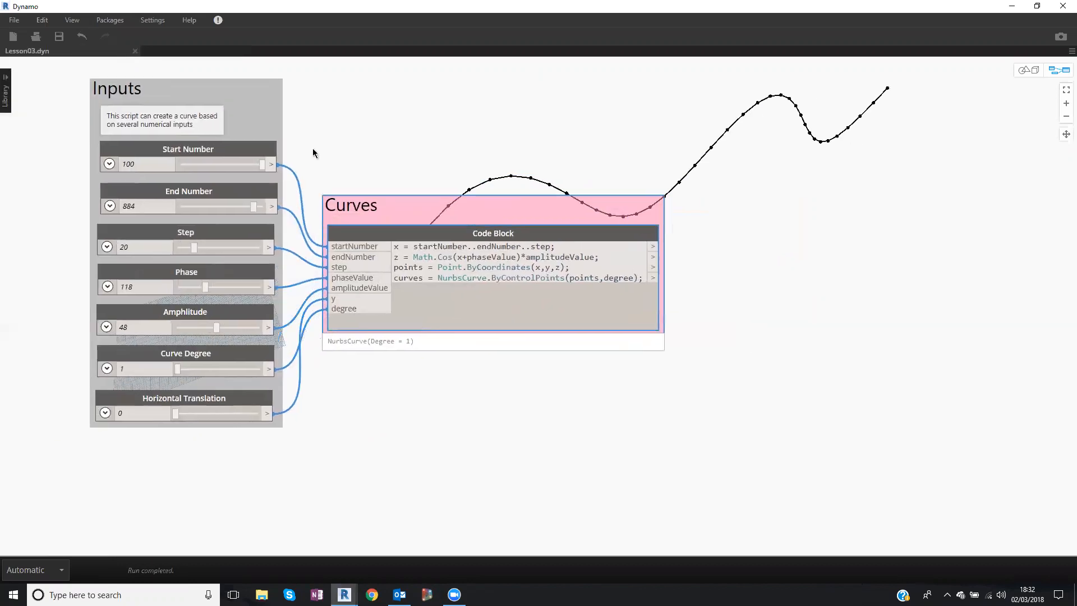
pyautogui.scroll(1, 356, 128)
pyautogui.moveTo(389, 166); pyautogui.dragTo(448, 165, button='middle')
pyautogui.click(445, 178)
pyautogui.moveTo(467, 218); pyautogui.dragTo(472, 200)
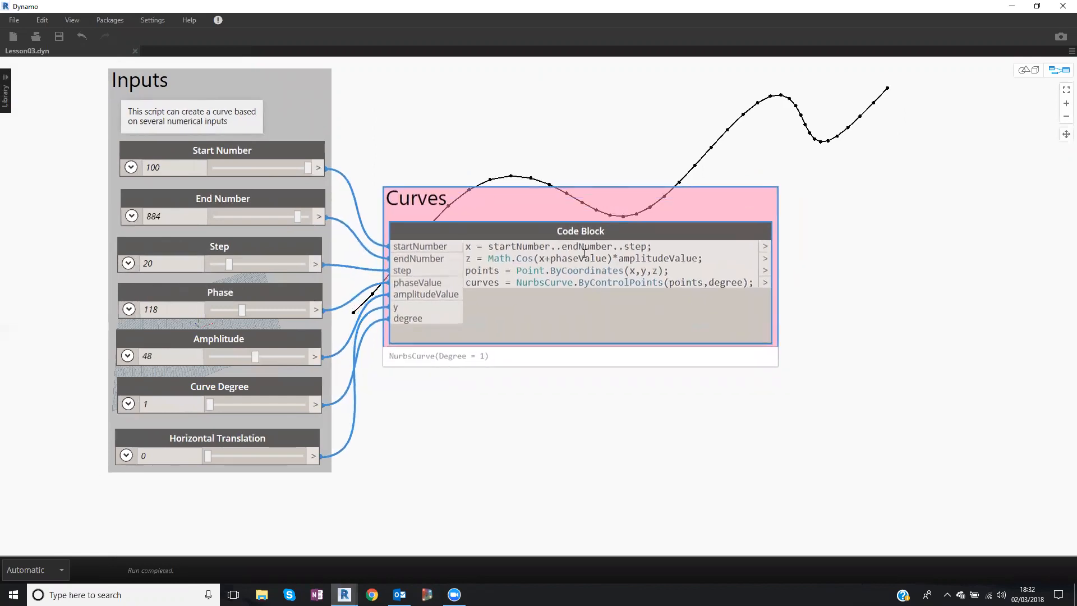
# Try replacing the y argument of Point.ByCoordinates in the Curves code block with 0, and restore it to y.
pyautogui.doubleClick(646, 272)
pyautogui.write('0')
pyautogui.press('BackSpace')
pyautogui.write('y')
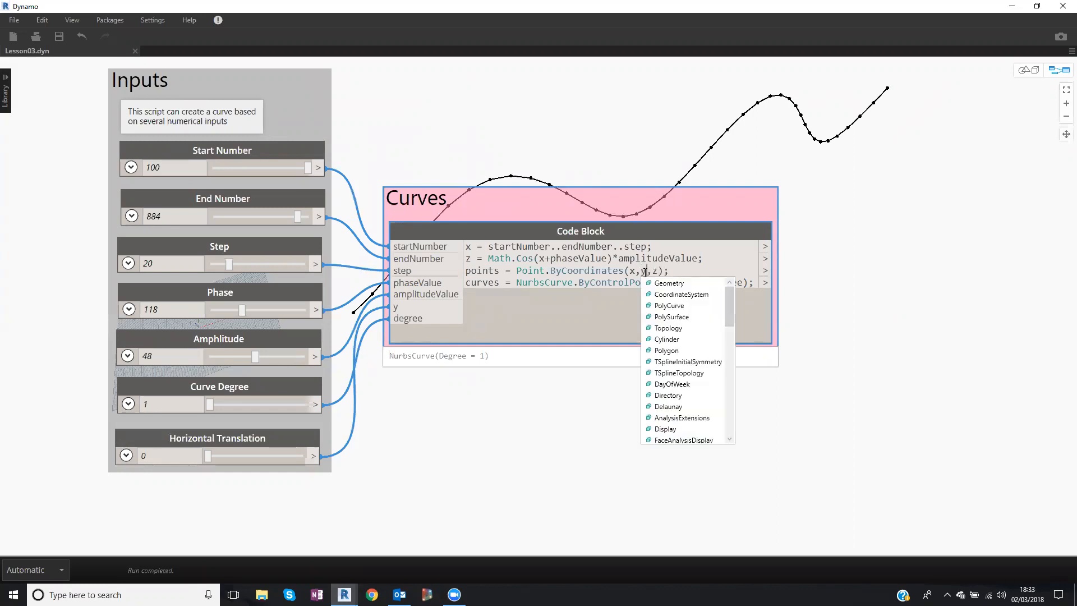
pyautogui.click(652, 207)
pyautogui.doubleClick(644, 271)
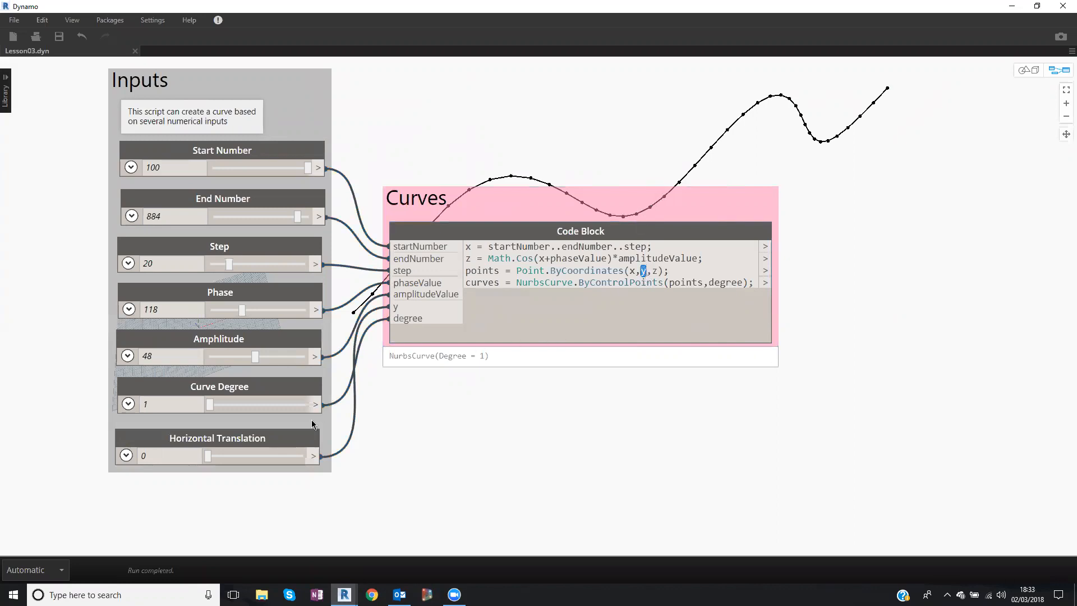
# Reposition the Horizontal Translation slider node to line up below the other input sliders, keeping its value at 0.
pyautogui.moveTo(305, 442); pyautogui.dragTo(305, 431)
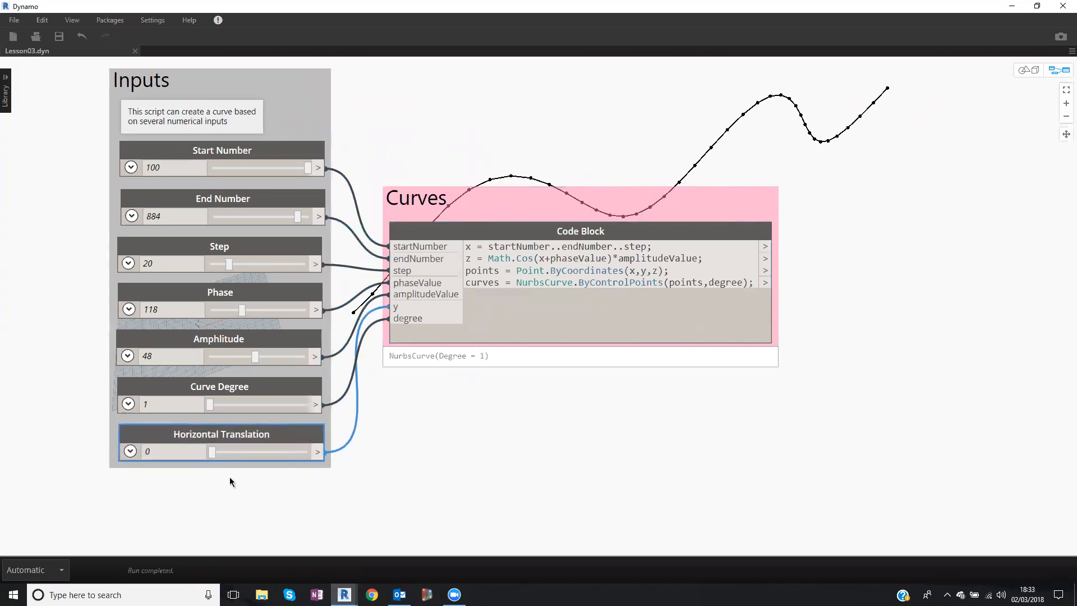
pyautogui.moveTo(213, 455)
pyautogui.mouseDown()
pyautogui.moveTo(231, 452)
pyautogui.moveTo(198, 454)
pyautogui.moveTo(231, 451)
pyautogui.moveTo(209, 454)
pyautogui.mouseUp()
pyautogui.moveTo(214, 454)
pyautogui.mouseDown()
pyautogui.moveTo(282, 453)
pyautogui.moveTo(198, 457)
pyautogui.moveTo(228, 449)
pyautogui.moveTo(213, 452)
pyautogui.mouseUp()
pyautogui.scroll(-2, 432, 145)
pyautogui.moveTo(436, 126); pyautogui.dragTo(393, 116, button='middle')
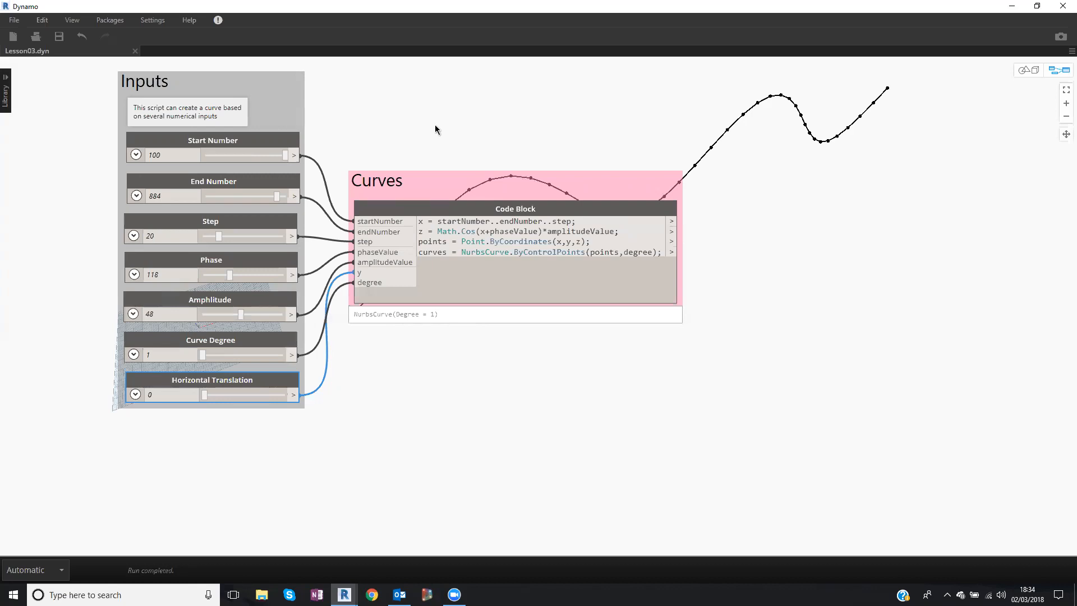
# Move the Curves group a little further away from the Inputs group.
pyautogui.moveTo(524, 183); pyautogui.dragTo(565, 189)
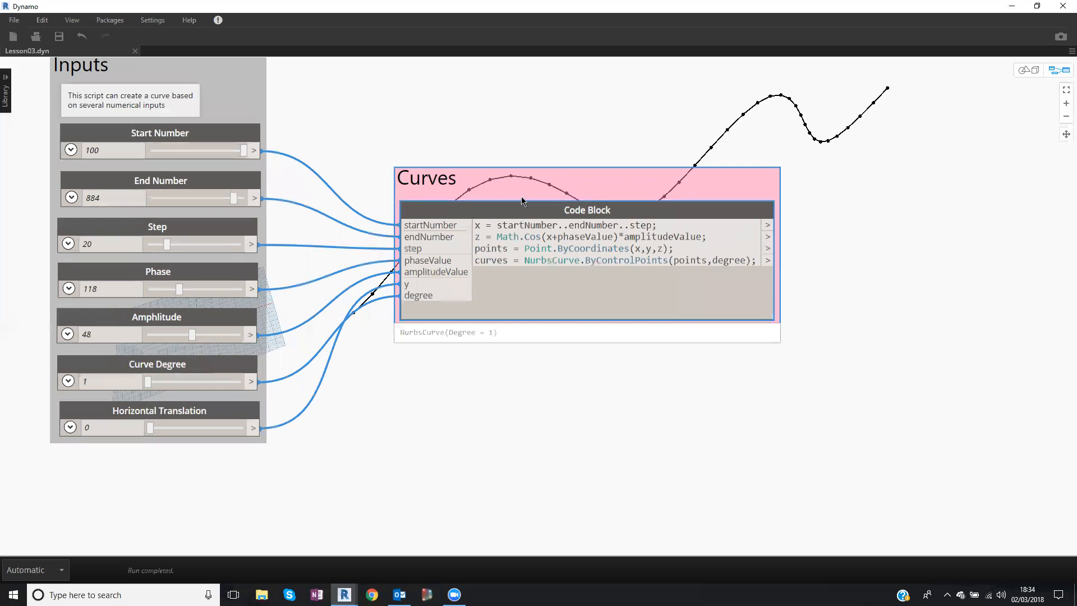
pyautogui.scroll(2, 519, 191)
pyautogui.scroll(-2, 518, 189)
pyautogui.scroll(1, 519, 190)
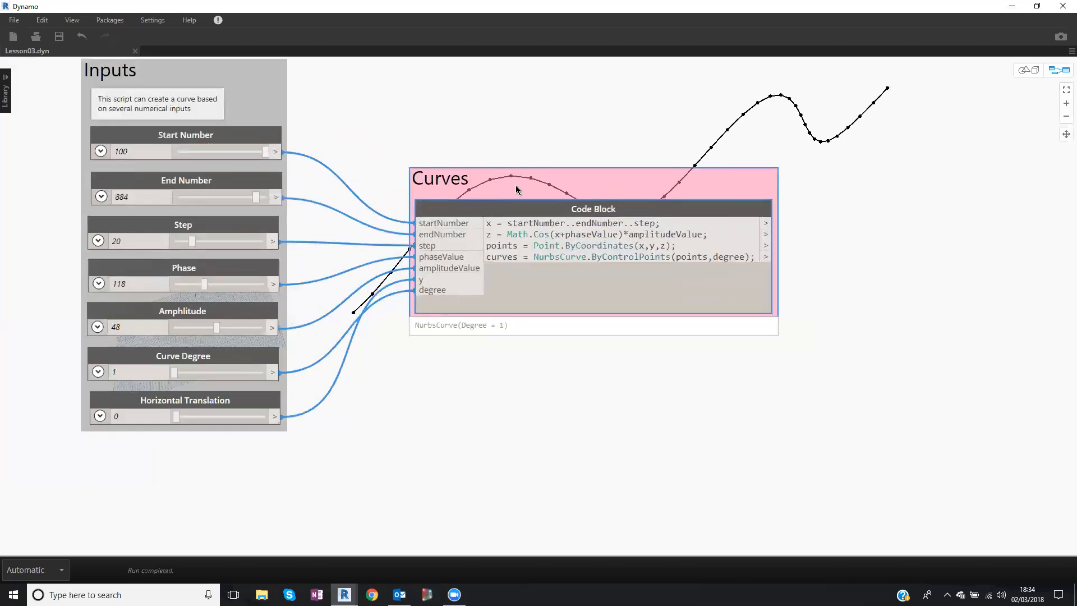
pyautogui.scroll(2, 516, 192)
pyautogui.scroll(-3, 516, 200)
pyautogui.moveTo(518, 188); pyautogui.dragTo(510, 180)
pyautogui.moveTo(540, 359); pyautogui.dragTo(462, 324, button='middle')
pyautogui.scroll(1, 547, 370)
pyautogui.scroll(-1, 443, 397)
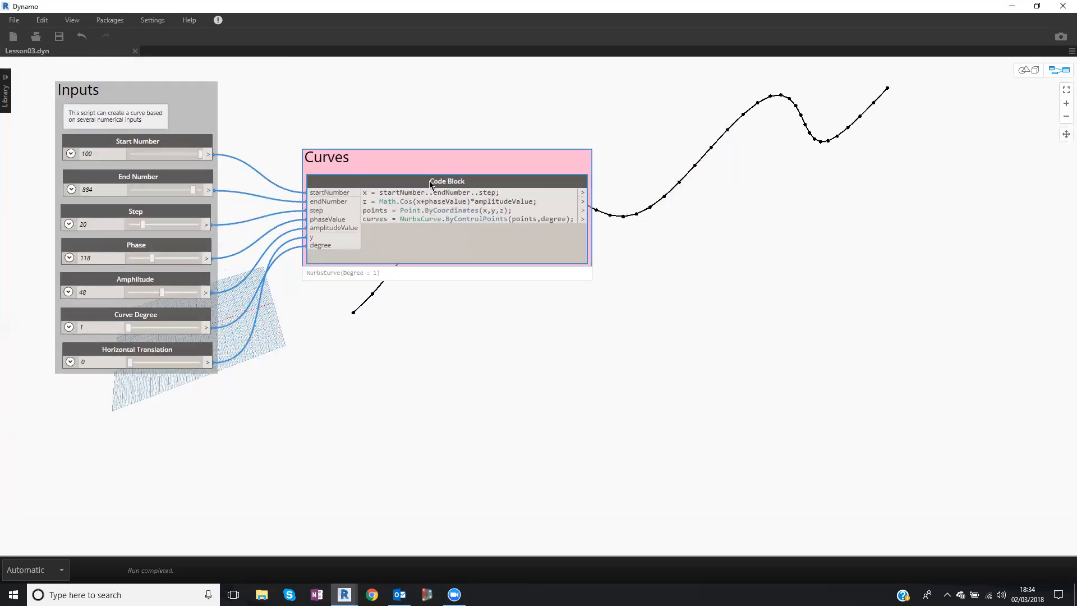
pyautogui.scroll(1, 432, 184)
pyautogui.scroll(-2, 431, 185)
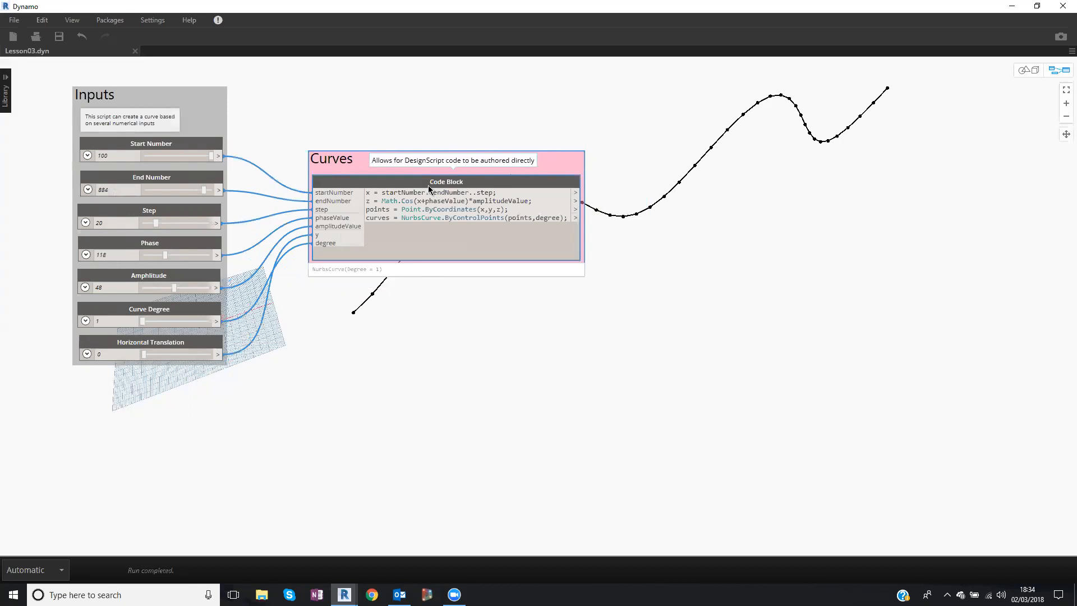
pyautogui.scroll(1, 452, 179)
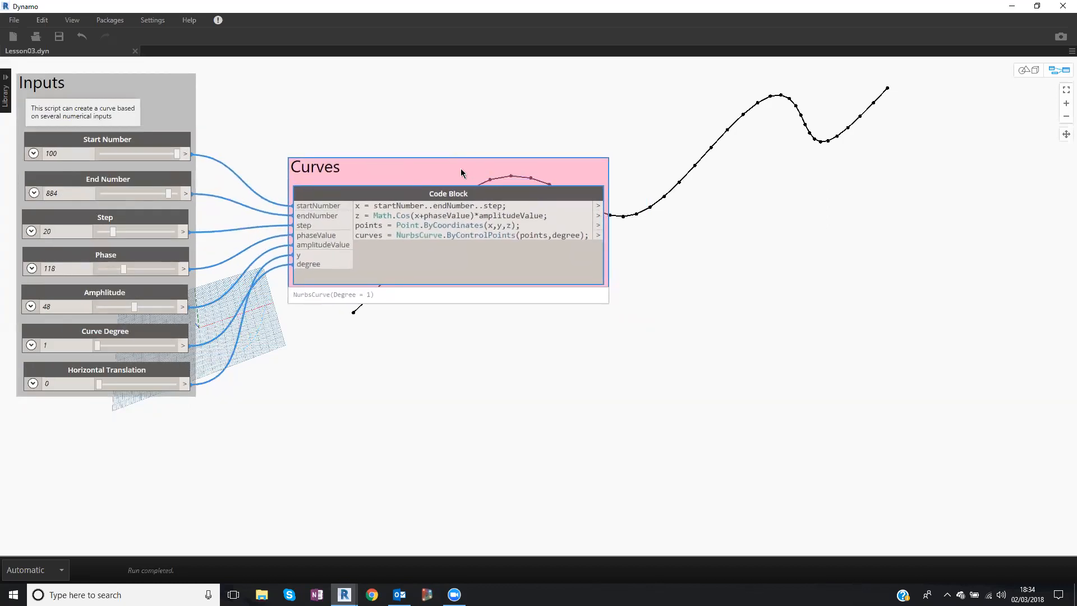
pyautogui.click(449, 149)
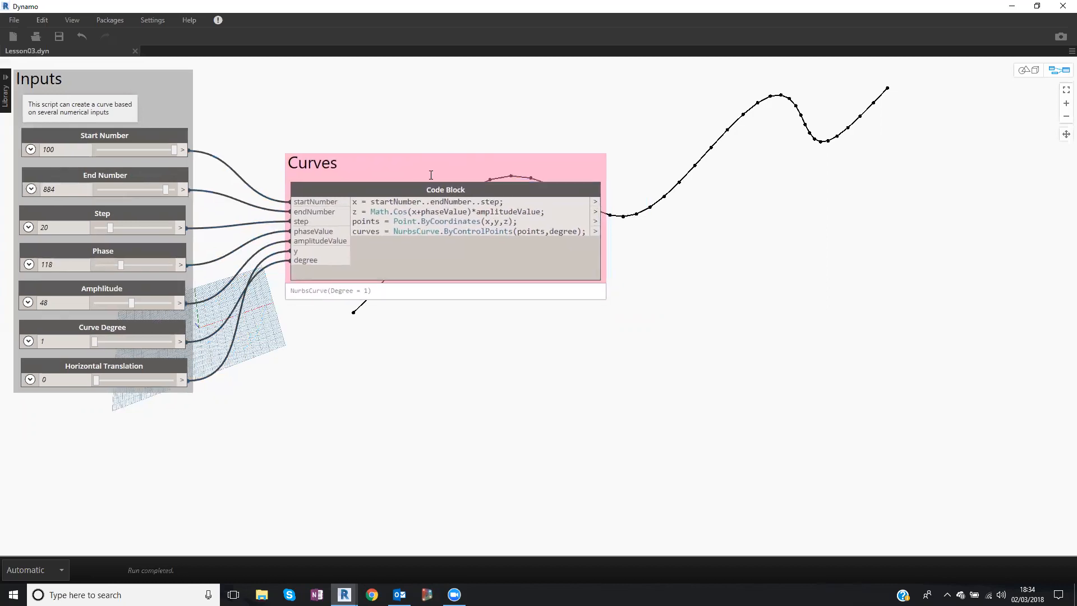
pyautogui.scroll(2, 382, 345)
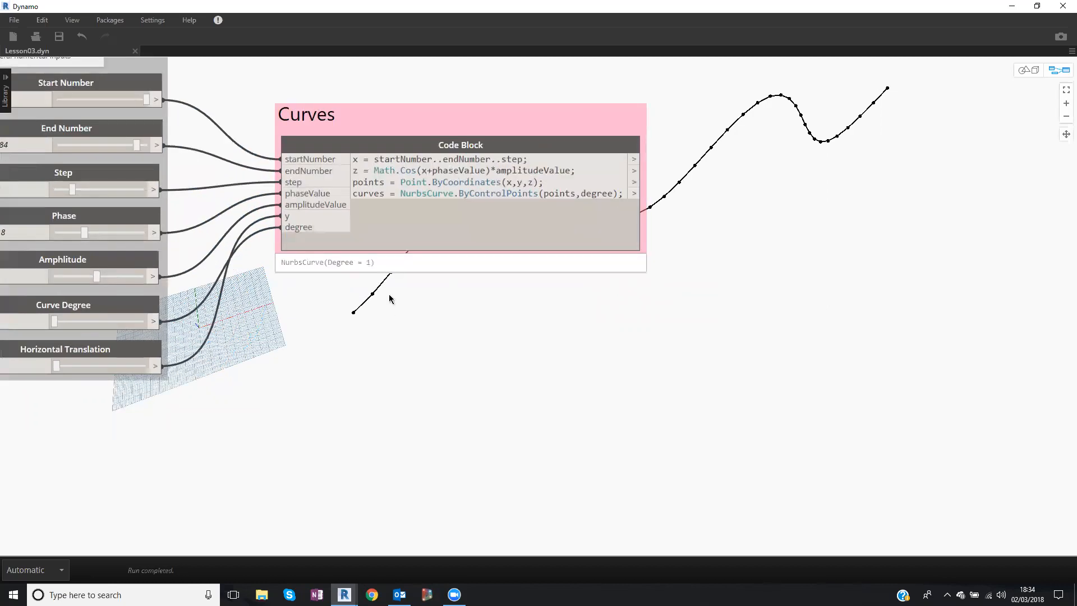
pyautogui.scroll(-1, 382, 345)
pyautogui.click(425, 161)
pyautogui.moveTo(387, 173); pyautogui.dragTo(390, 180)
pyautogui.moveTo(274, 124)
pyautogui.mouseDown()
pyautogui.moveTo(577, 308)
pyautogui.moveTo(645, 365)
pyautogui.mouseUp()
pyautogui.click(614, 369)
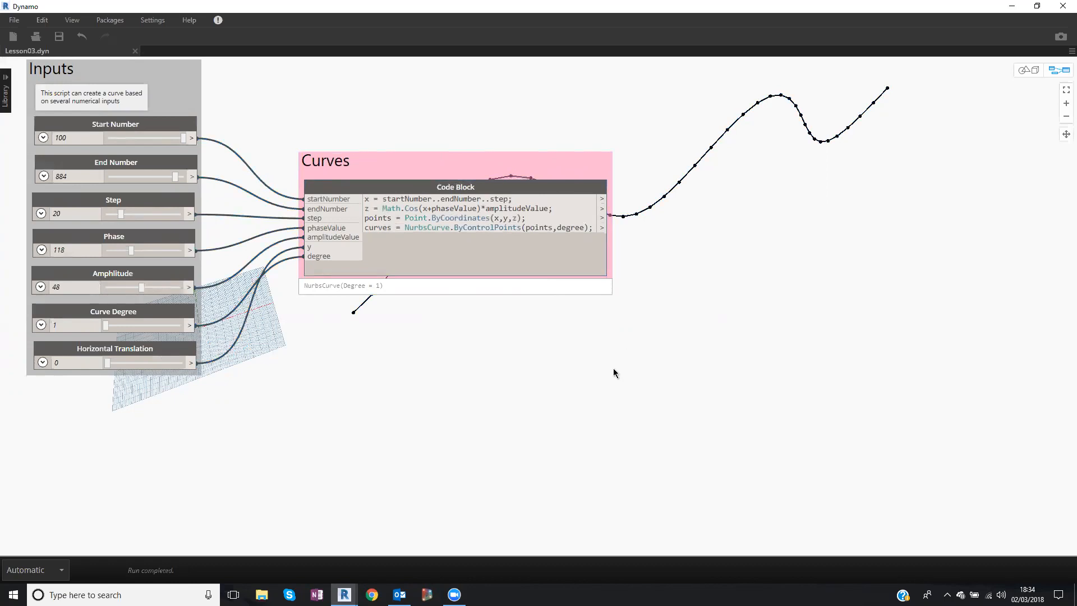
# Try duplicating the Curves group with its connections, place the copy below the original, and delete the copy.
pyautogui.moveTo(532, 164); pyautogui.dragTo(537, 161)
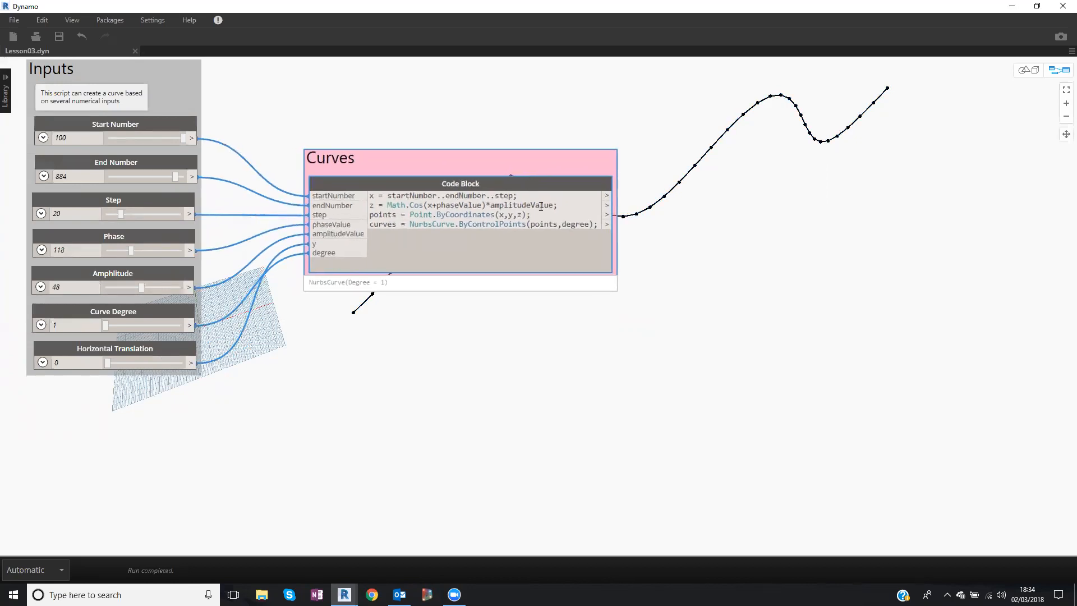
pyautogui.hotkey('ctrl', 'c')
pyautogui.hotkey('ctrl', 'v')
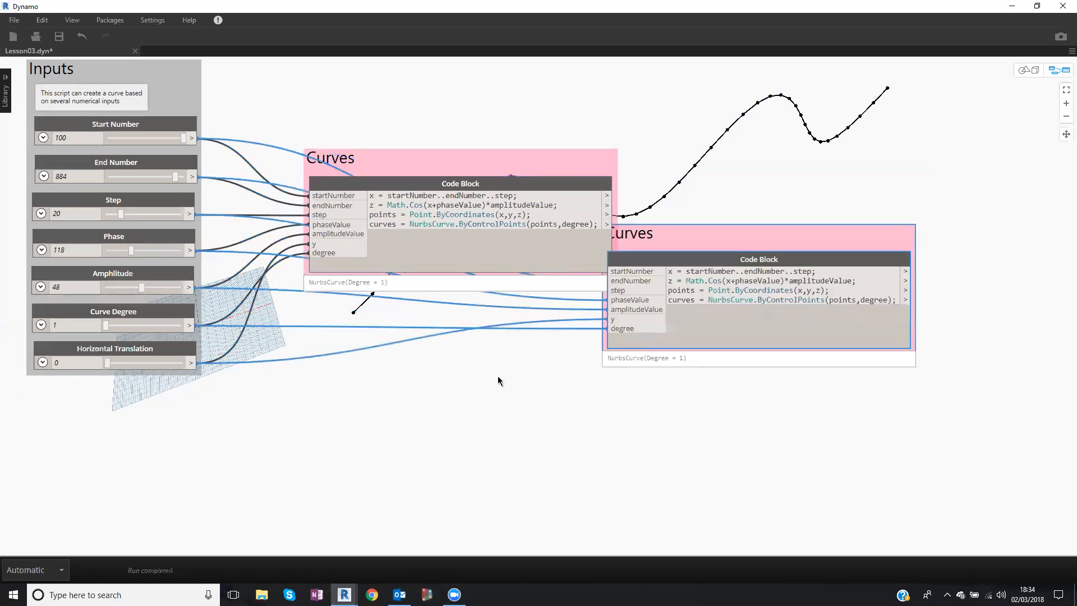
pyautogui.moveTo(692, 234); pyautogui.dragTo(431, 343)
pyautogui.moveTo(493, 288); pyautogui.dragTo(516, 380, button='middle')
pyautogui.press('Delete')
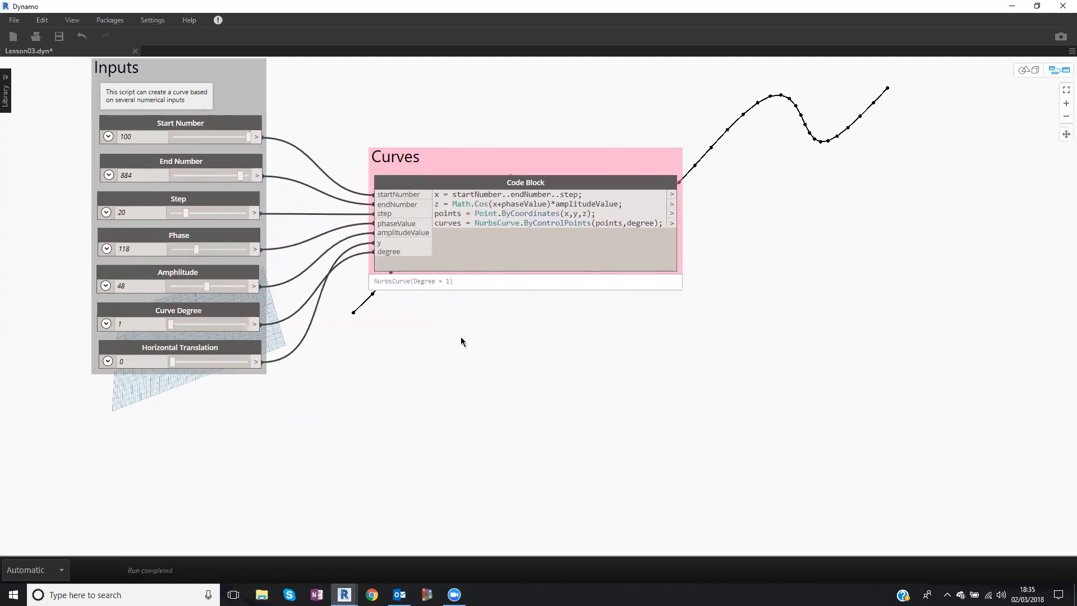
# Start creating a custom node from the Curves group's code block and name it SinCurveByPoints.
pyautogui.scroll(2, 474, 404)
pyautogui.scroll(-2, 475, 404)
pyautogui.moveTo(475, 404); pyautogui.dragTo(489, 443, button='middle')
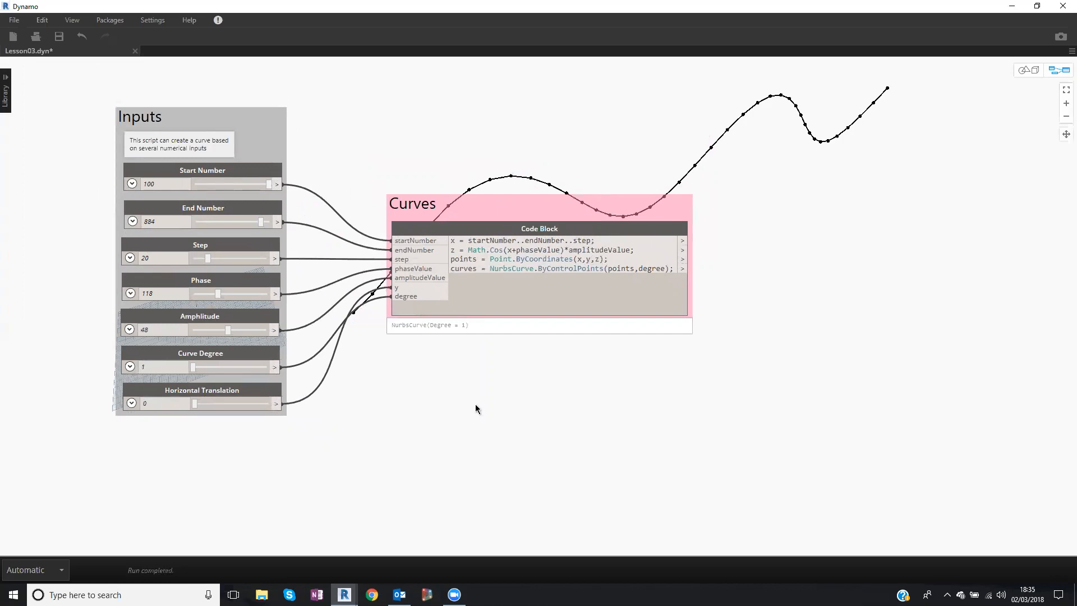
pyautogui.moveTo(473, 408)
pyautogui.mouseDown(button='middle')
pyautogui.moveTo(457, 359)
pyautogui.moveTo(465, 398)
pyautogui.mouseUp(button='middle')
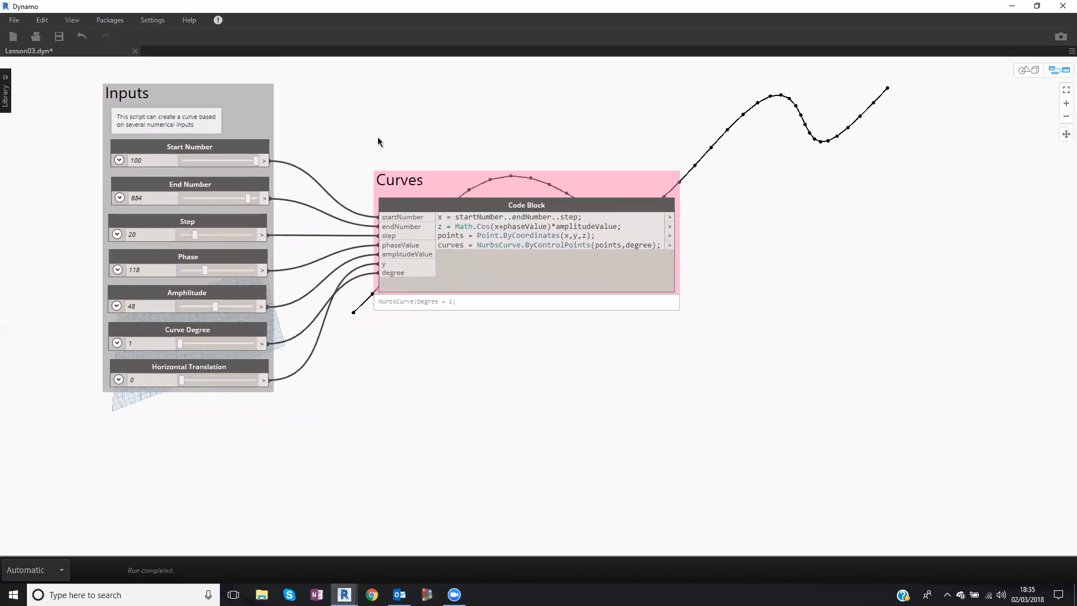
pyautogui.moveTo(329, 97); pyautogui.dragTo(742, 436)
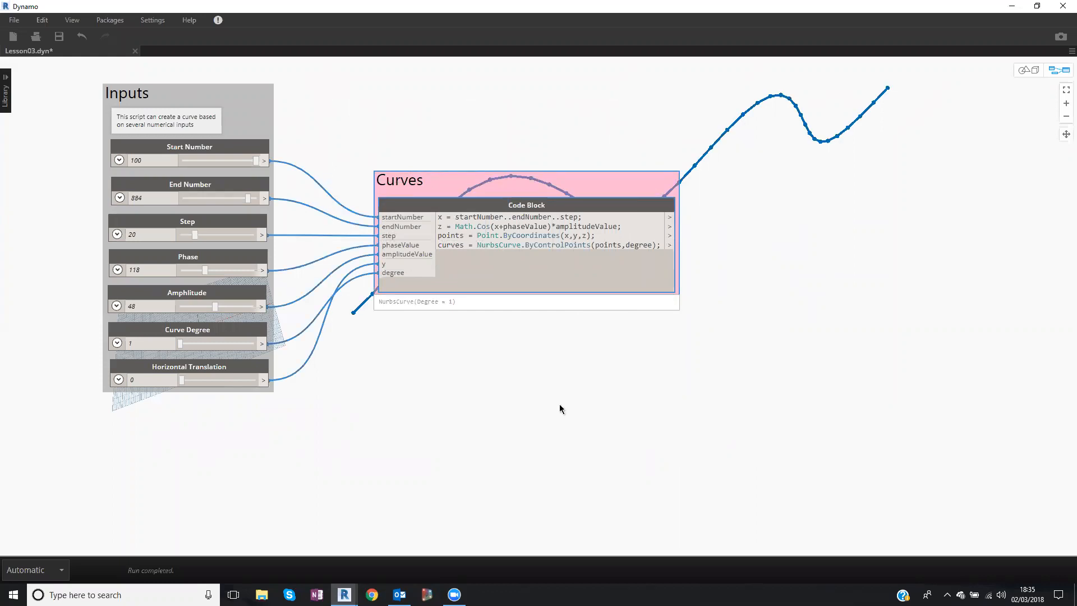
pyautogui.rightClick(486, 374)
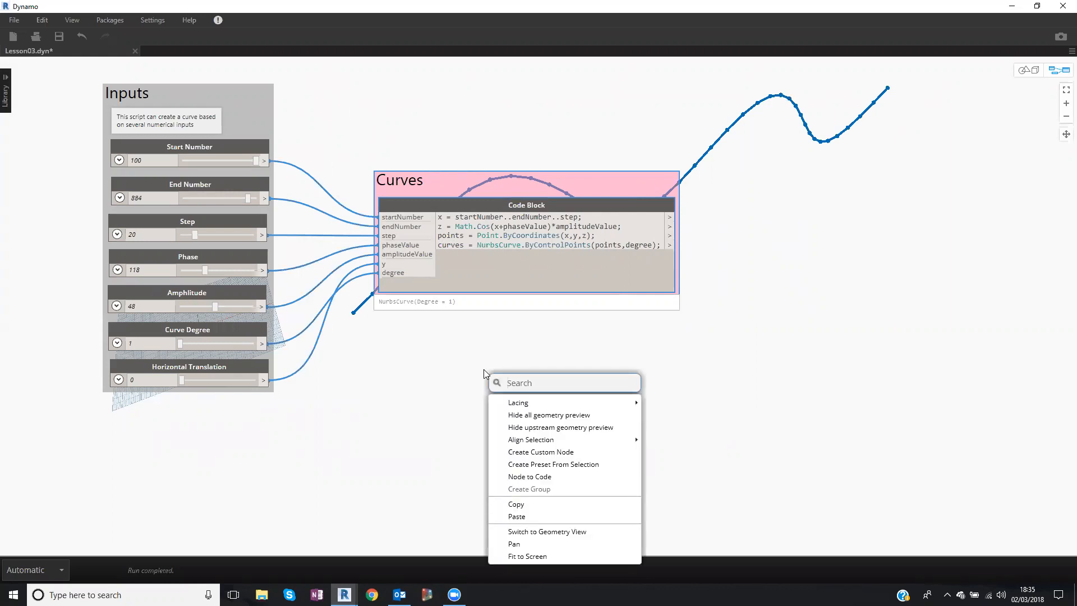
pyautogui.click(531, 452)
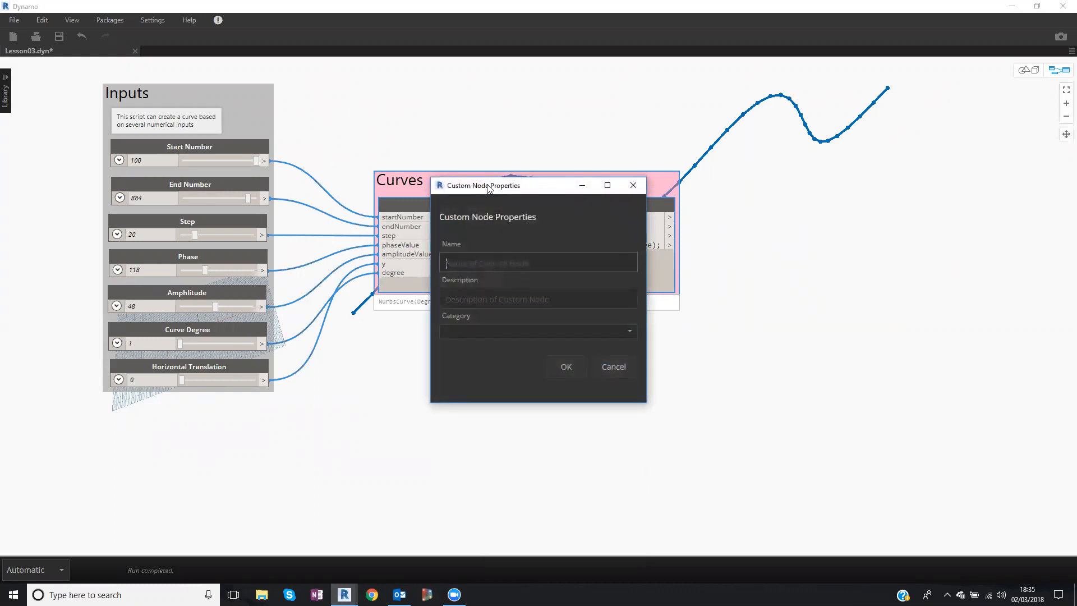
pyautogui.moveTo(488, 188); pyautogui.dragTo(511, 169)
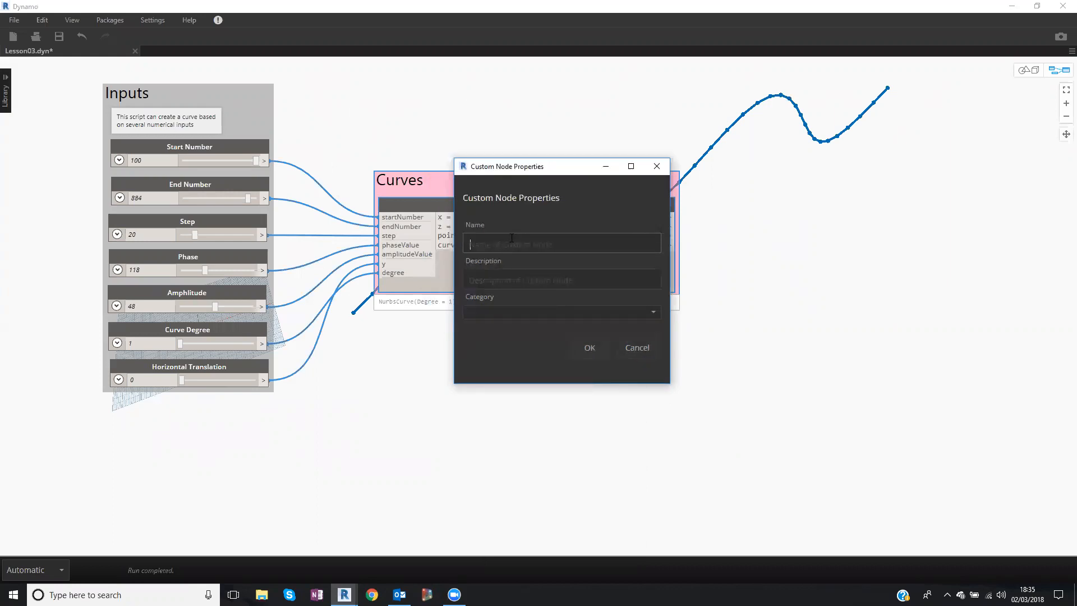
pyautogui.write('Sin')
pyautogui.write('CurveByPoints')
pyautogui.moveTo(499, 172); pyautogui.dragTo(481, 254)
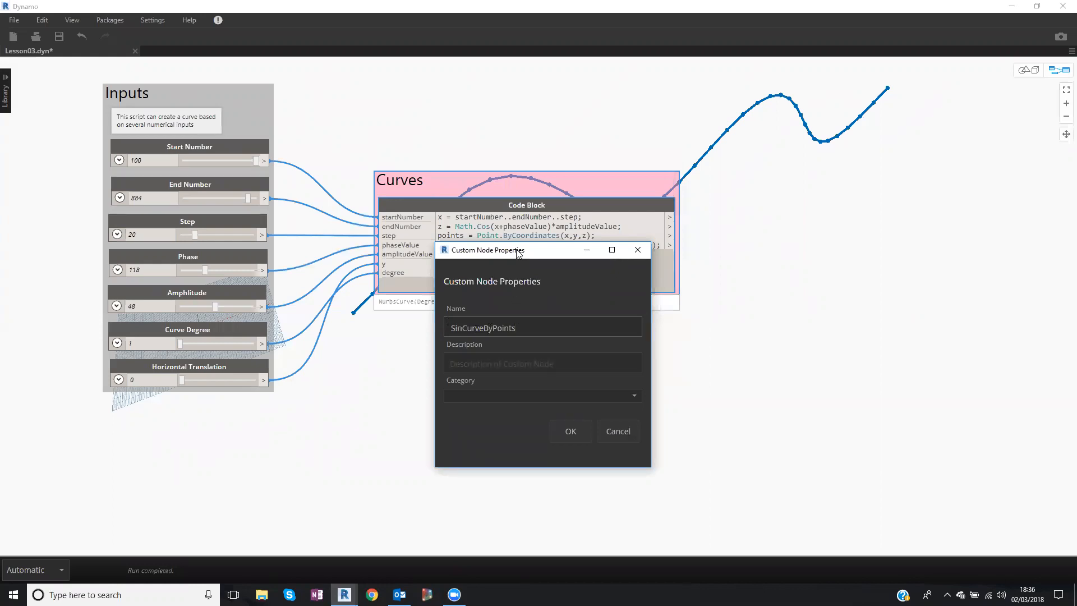
# Enter "Create a sin curve base on a range of points and other parameters." as the custom node's description.
pyautogui.moveTo(517, 252); pyautogui.dragTo(514, 245)
pyautogui.click(482, 357)
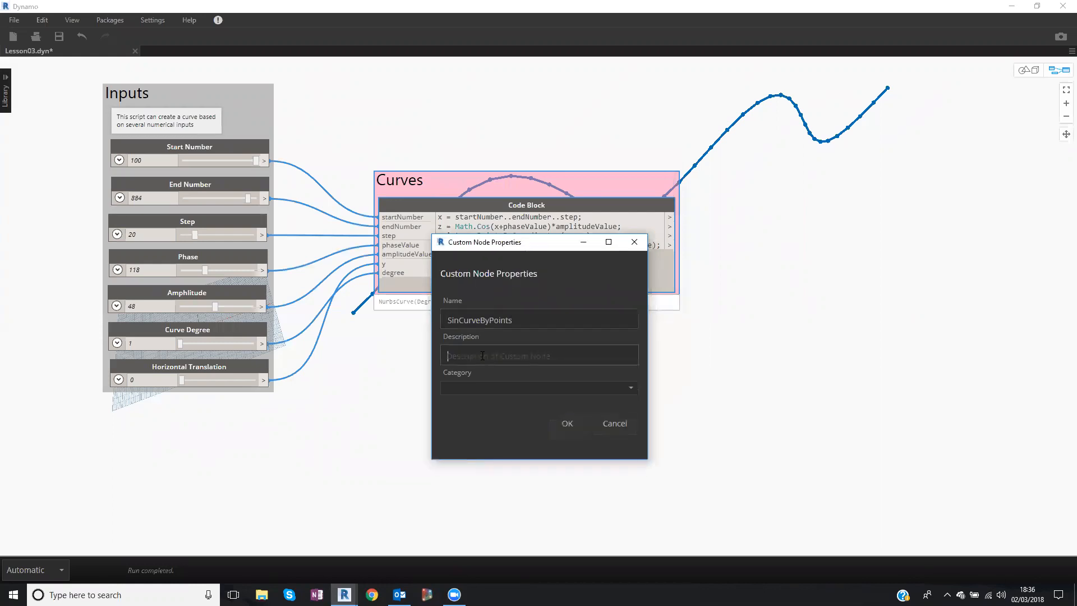
pyautogui.write('Create a sin curve base on a range of points')
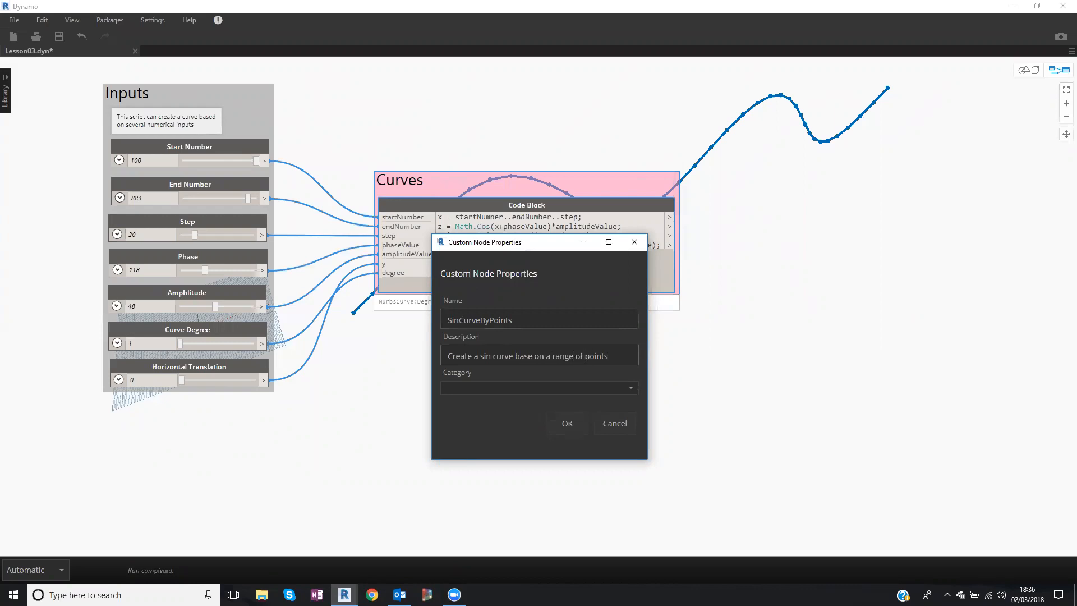
pyautogui.write(' and other para')
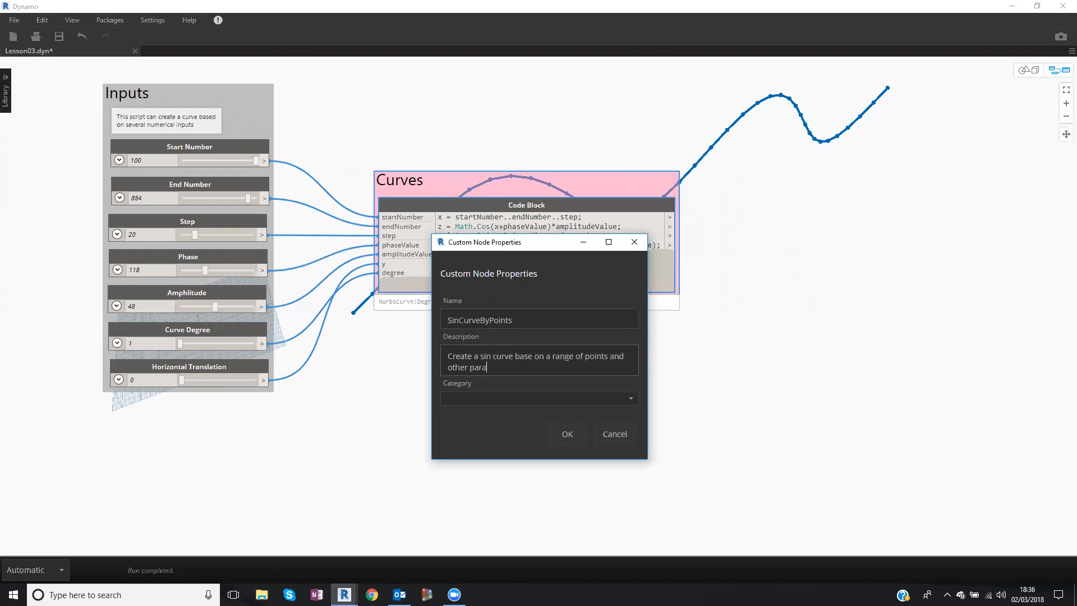
pyautogui.write('meters.')
# Try adding extra lines of filler text to the custom node's description and remove them.
pyautogui.press('Return')
pyautogui.write('hgfhg')
pyautogui.press('Return')
pyautogui.press('Return')
pyautogui.write('fghfg')
pyautogui.press('BackSpace')
pyautogui.press('BackSpace')
pyautogui.press('BackSpace')
pyautogui.press('BackSpace')
pyautogui.press('BackSpace')
pyautogui.press('BackSpace')
pyautogui.press('BackSpace')
pyautogui.press('BackSpace')
pyautogui.press('BackSpace')
pyautogui.press('BackSpace')
pyautogui.press('BackSpace')
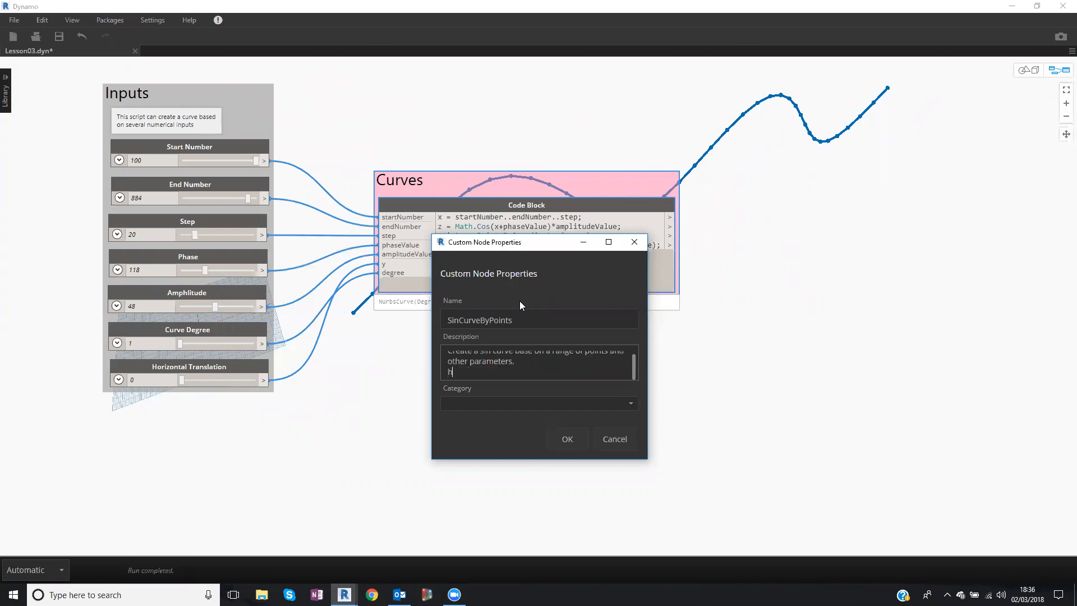
pyautogui.press('BackSpace')
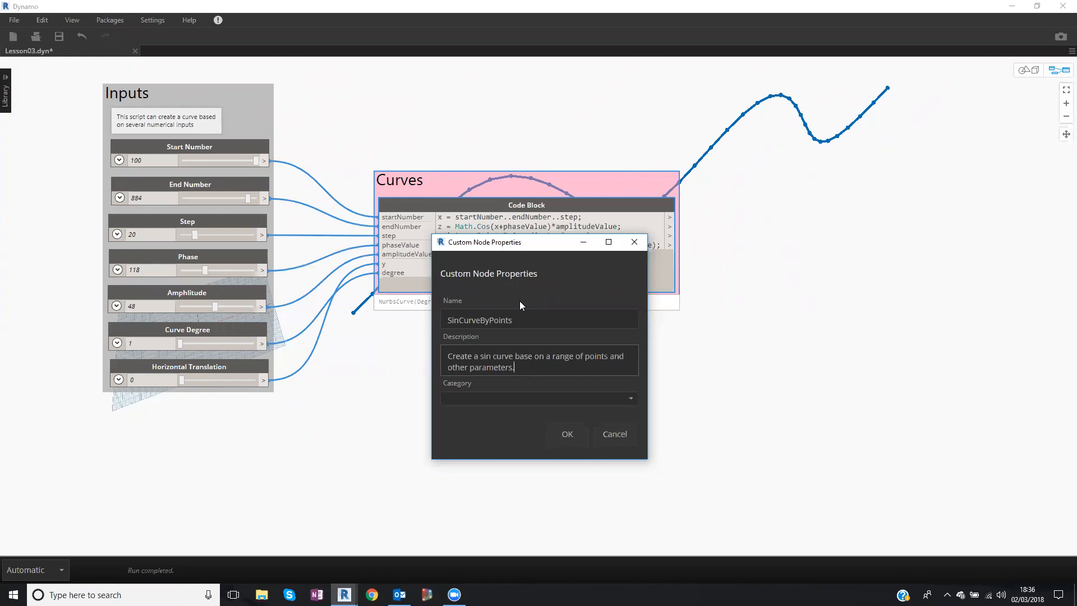
# Try Curve.SinCruveByPoints as the custom node's category and clear the entry.
pyautogui.click(630, 397)
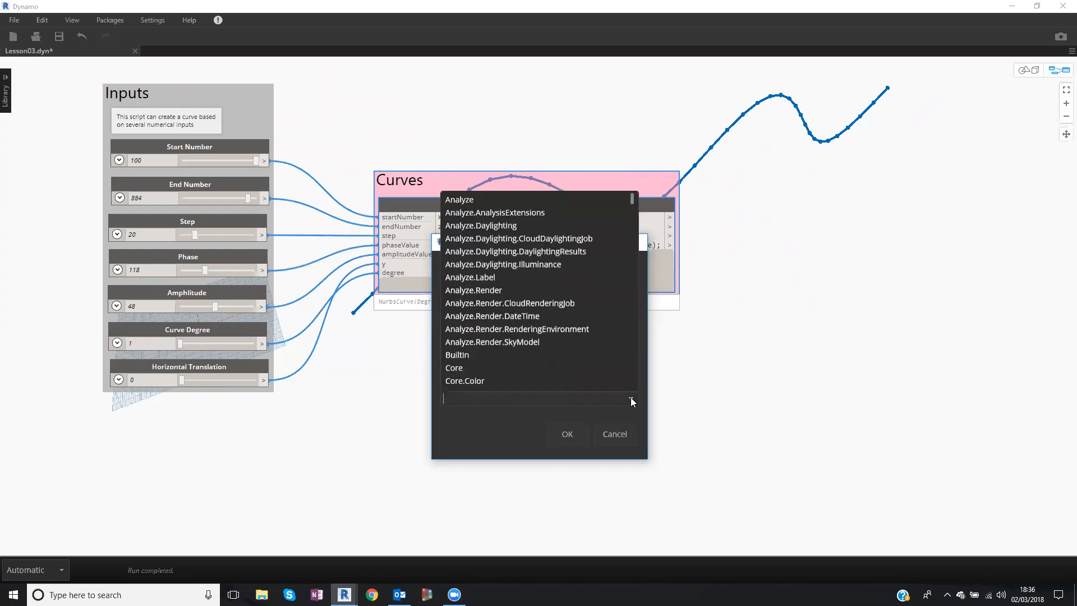
pyautogui.click(482, 394)
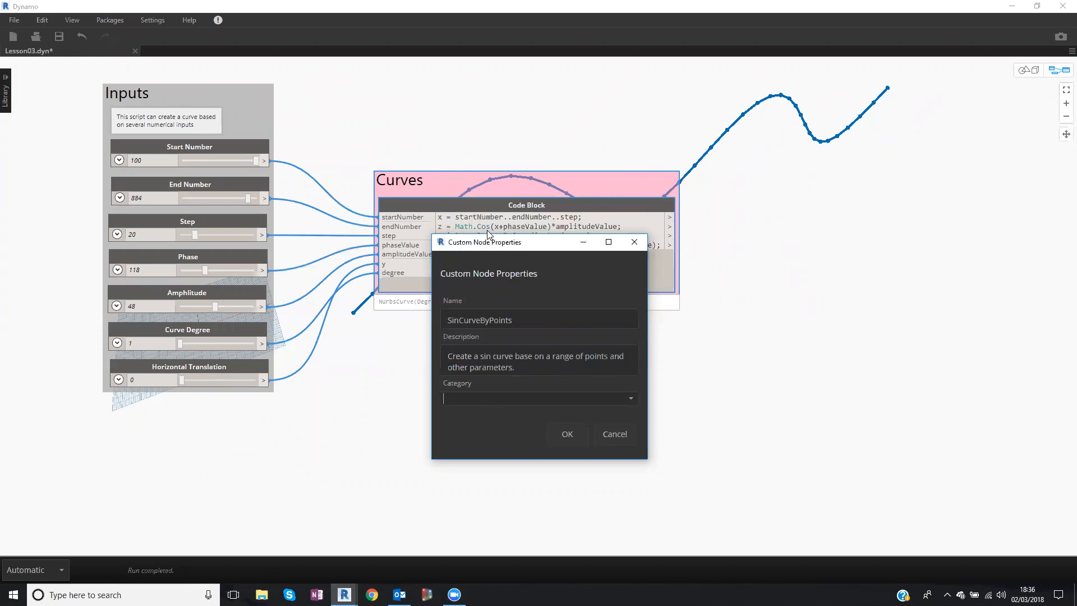
pyautogui.moveTo(488, 237); pyautogui.dragTo(492, 181)
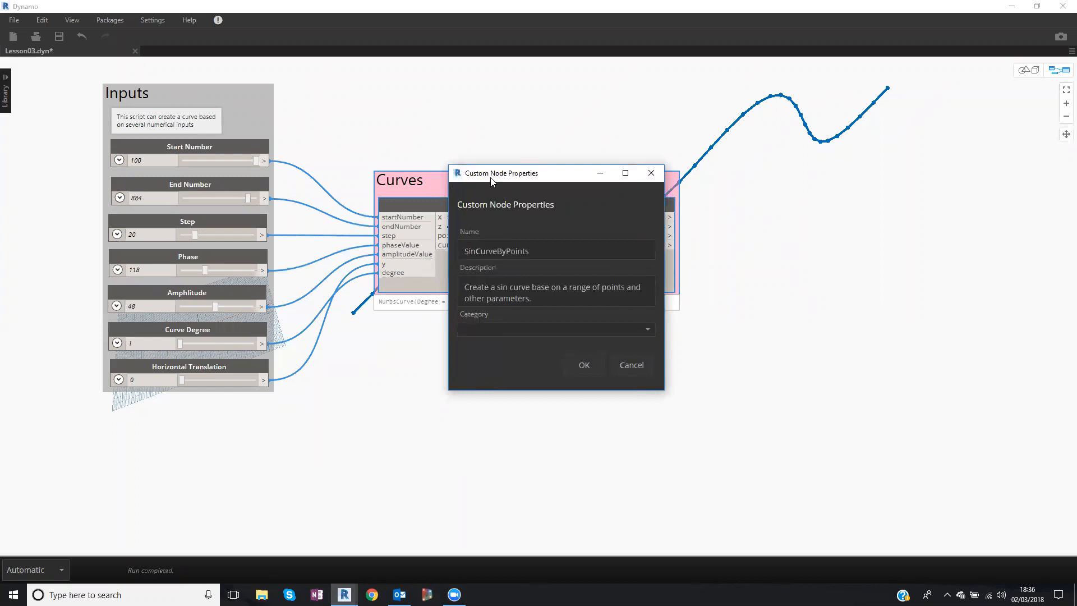
pyautogui.write('Curve.SinCruveByPoints')
pyautogui.moveTo(493, 174); pyautogui.dragTo(489, 145)
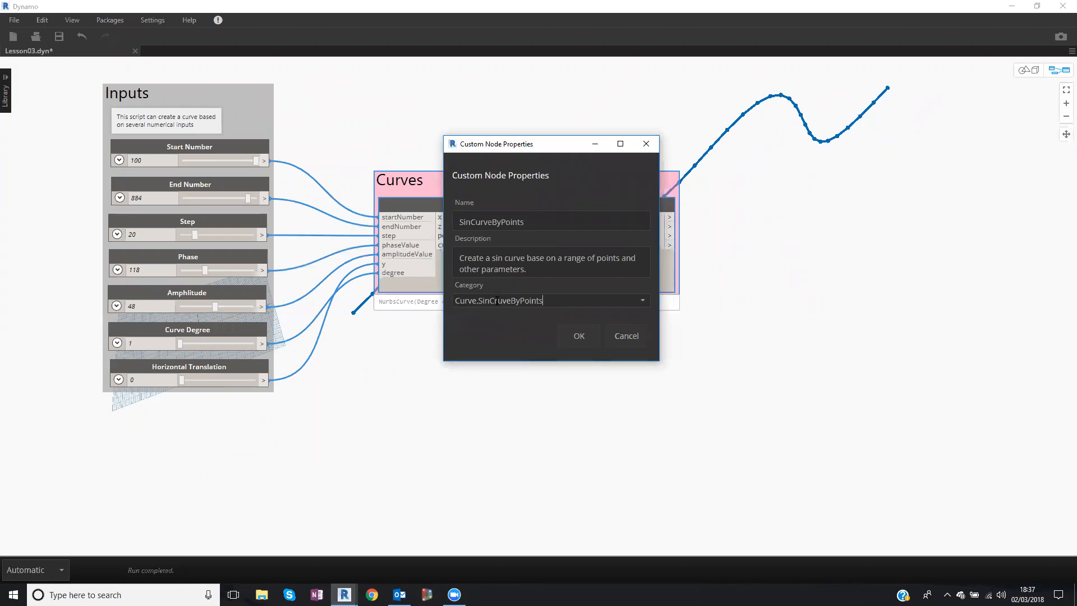
pyautogui.doubleClick(497, 300)
pyautogui.click(552, 303)
pyautogui.click(557, 301)
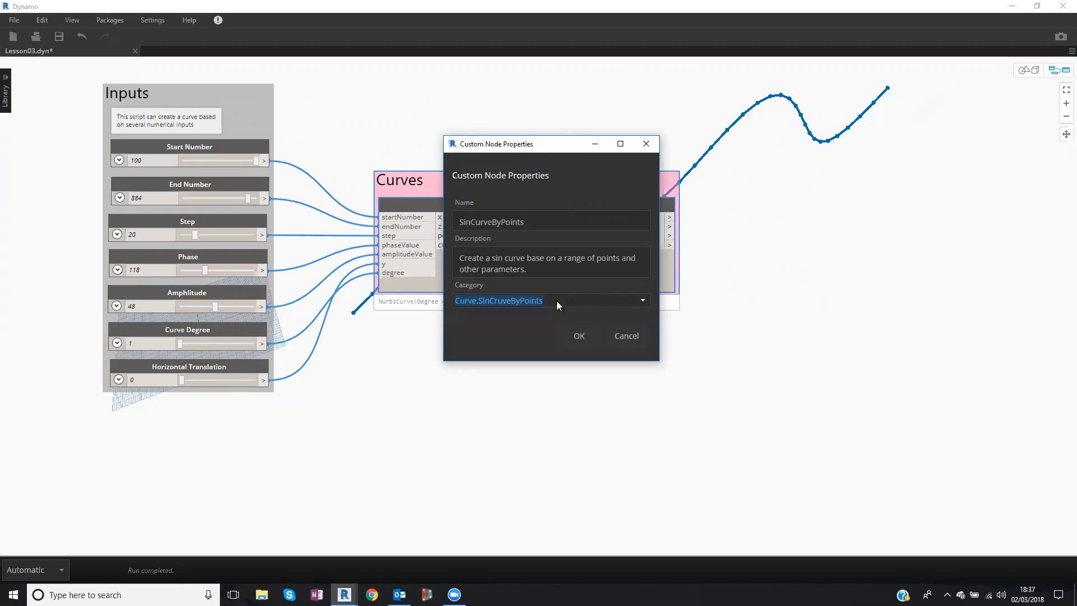
pyautogui.press('BackSpace')
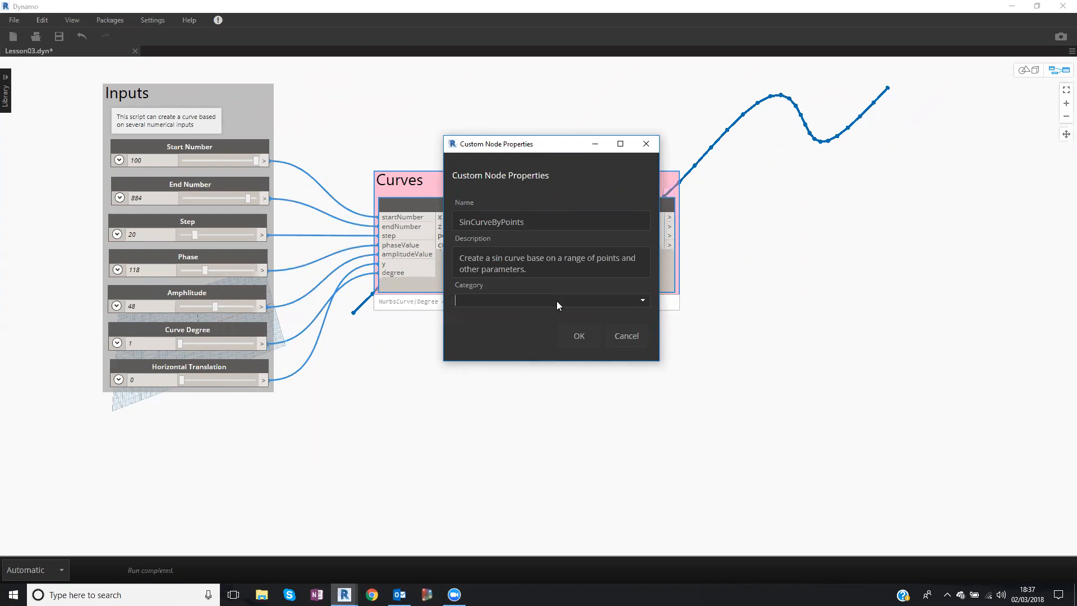
# Enter DiRoots as the custom node's category and open the list of existing categories.
pyautogui.write('DiRoots')
pyautogui.press('End')
pyautogui.click(645, 300)
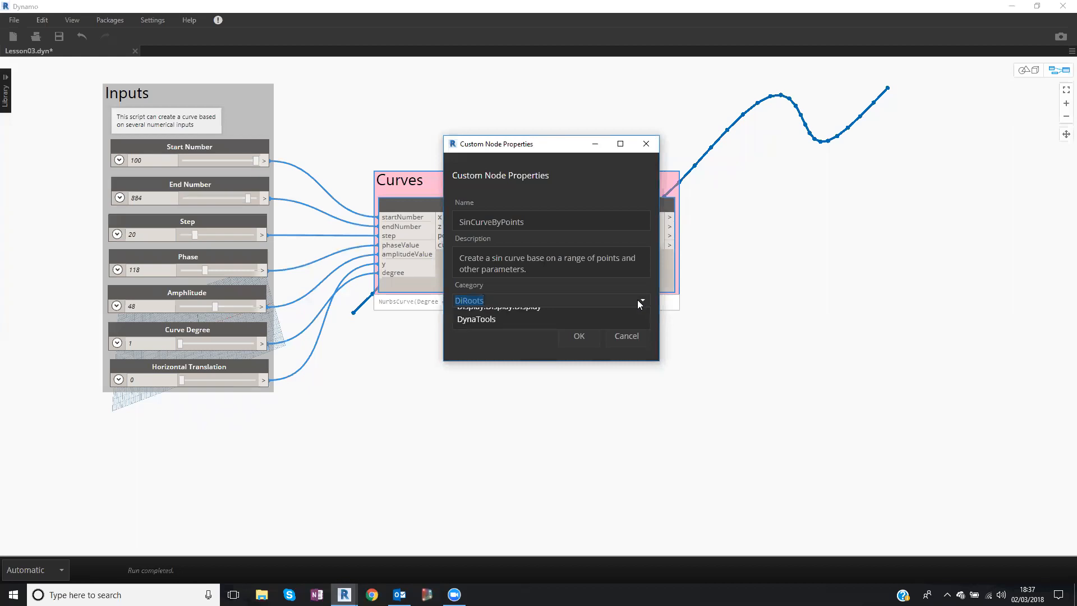
pyautogui.click(495, 301)
pyautogui.click(499, 300)
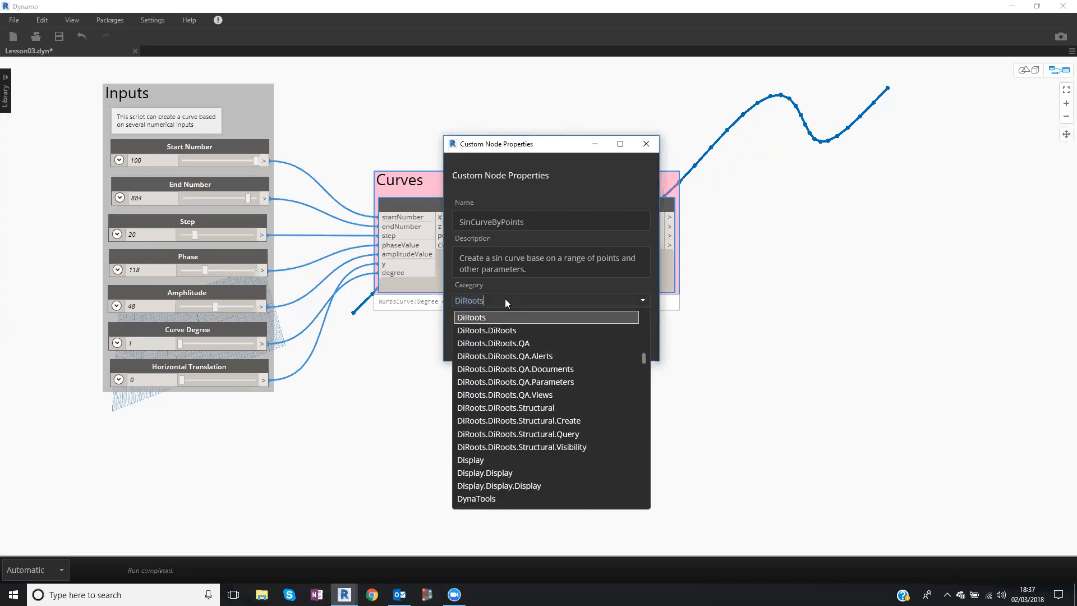
# Extend the category to DiRoots.BasicDynamoCourse.NurbsCurve and create the custom node.
pyautogui.write('.')
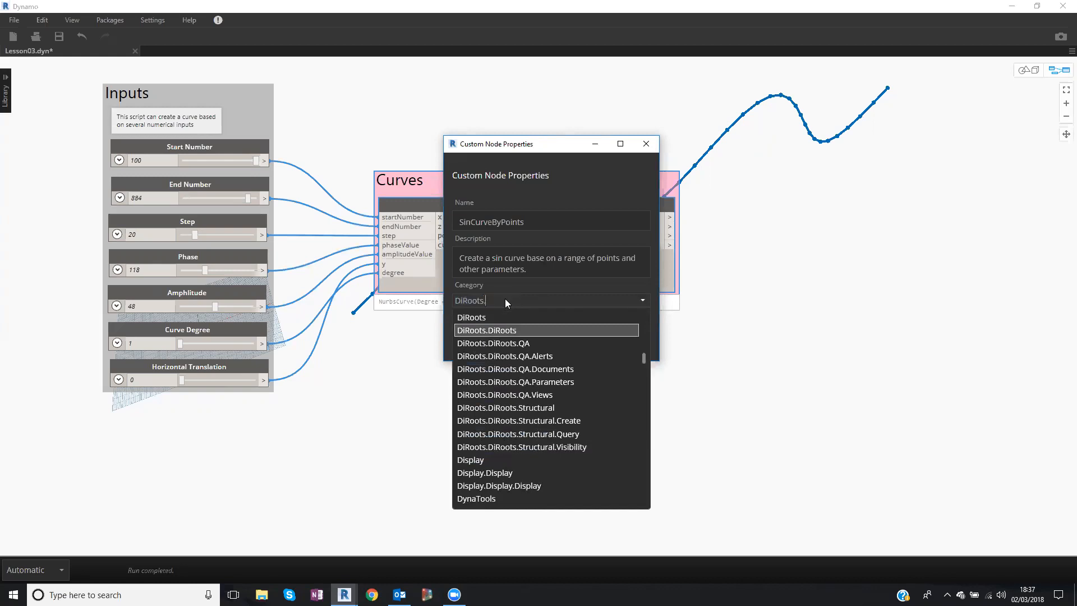
pyautogui.write('Adva')
pyautogui.press('BackSpace')
pyautogui.press('BackSpace')
pyautogui.press('BackSpace')
pyautogui.press('BackSpace')
pyautogui.write('BasicDynamoCourse')
pyautogui.press('BackSpace')
pyautogui.press('BackSpace')
pyautogui.press('BackSpace')
pyautogui.press('BackSpace')
pyautogui.press('BackSpace')
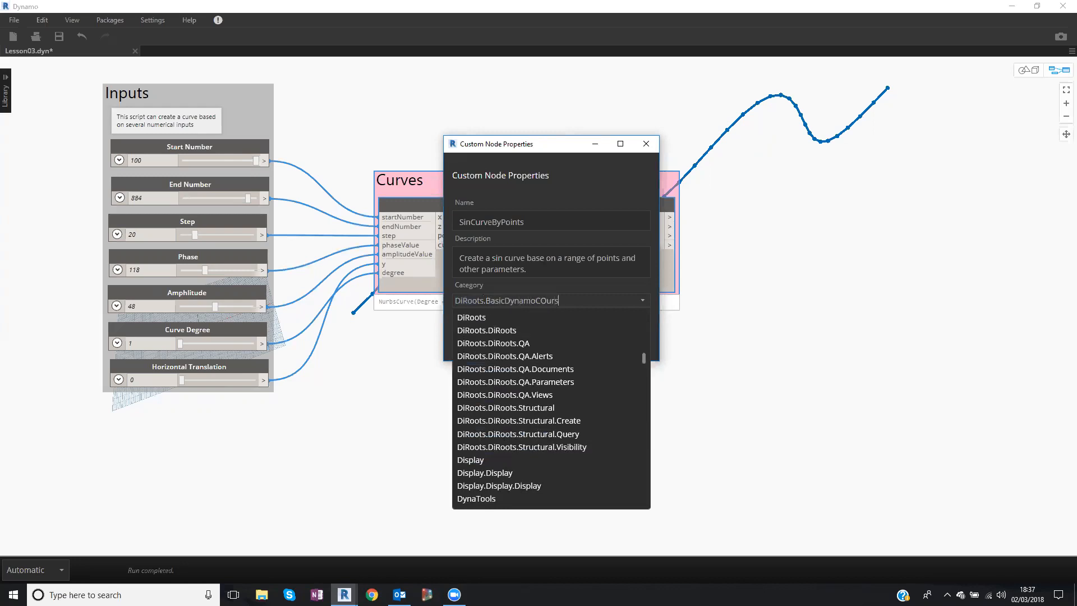
pyautogui.write('ourse.CurveNurbs')
pyautogui.click(483, 139)
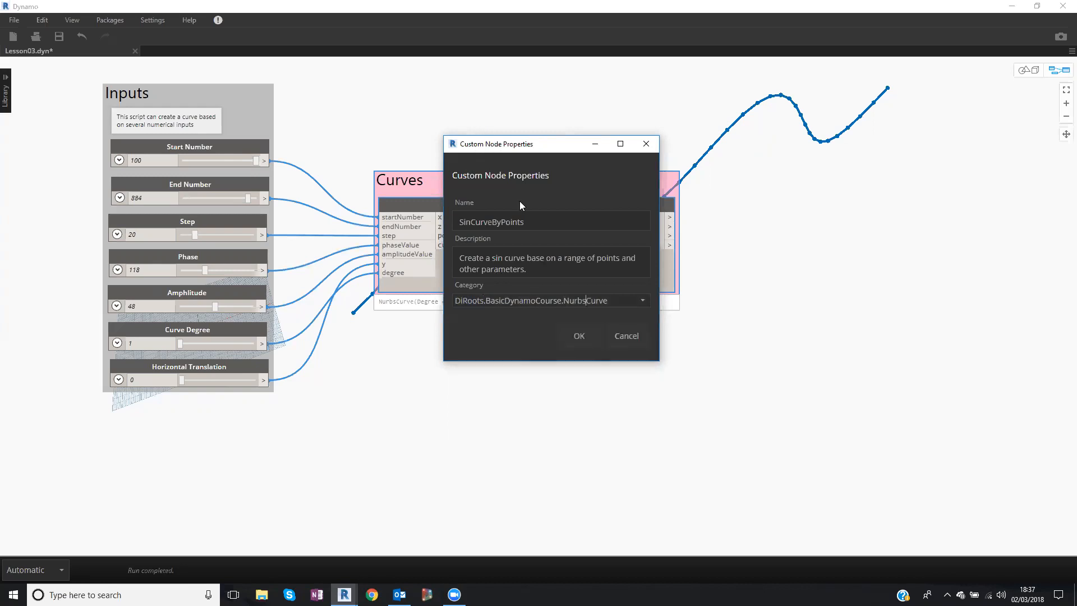
pyautogui.click(571, 331)
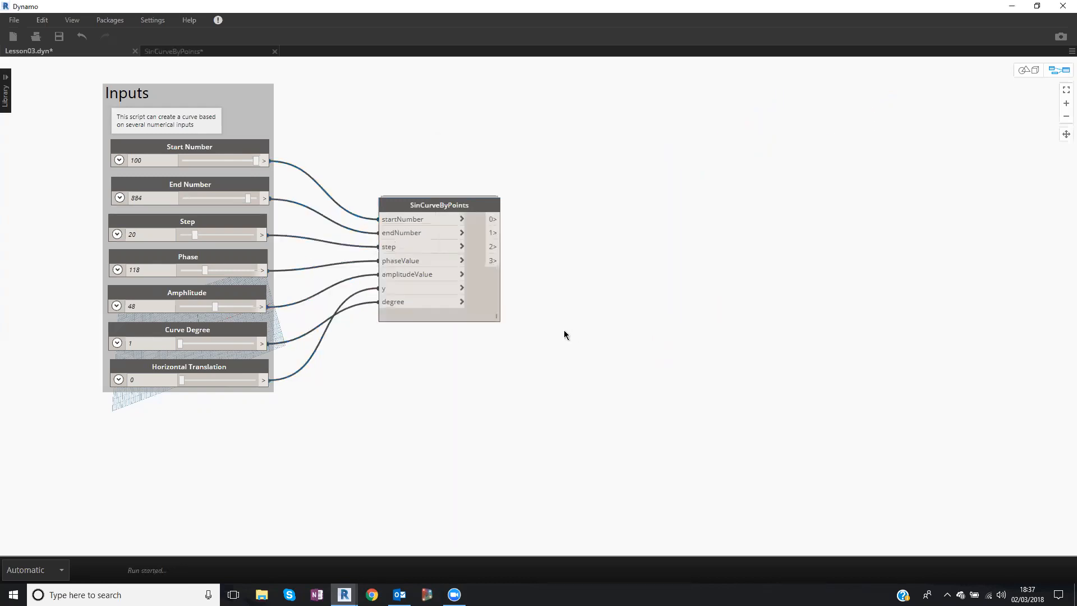
# Examine the new SinCurveByPoints node's description and input ports beside the connected sliders.
pyautogui.moveTo(470, 206); pyautogui.dragTo(459, 185)
pyautogui.scroll(2, 459, 247)
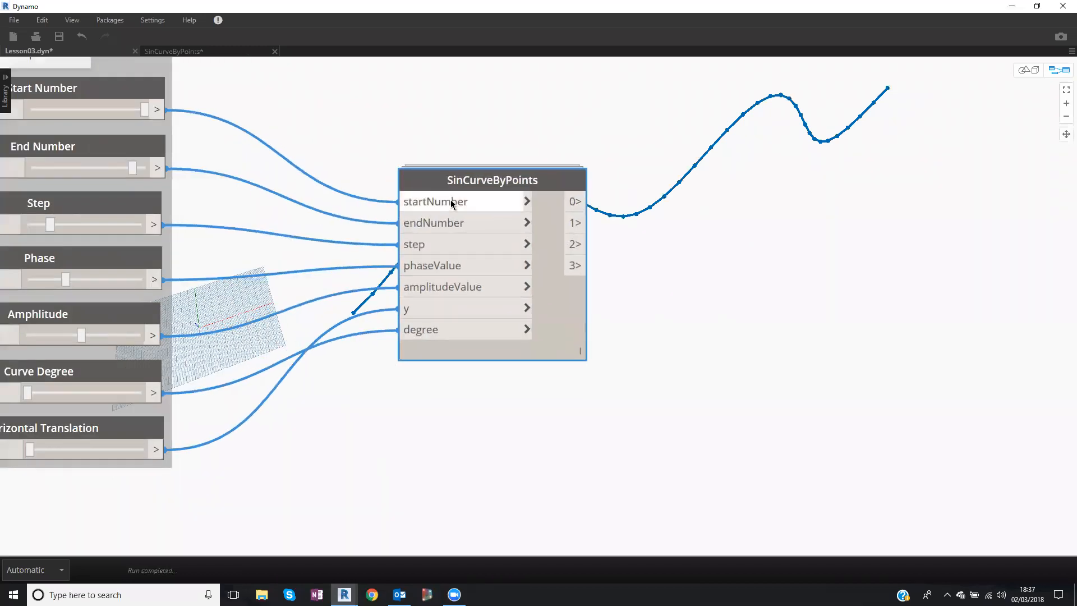
pyautogui.scroll(-3, 451, 204)
pyautogui.scroll(4, 474, 216)
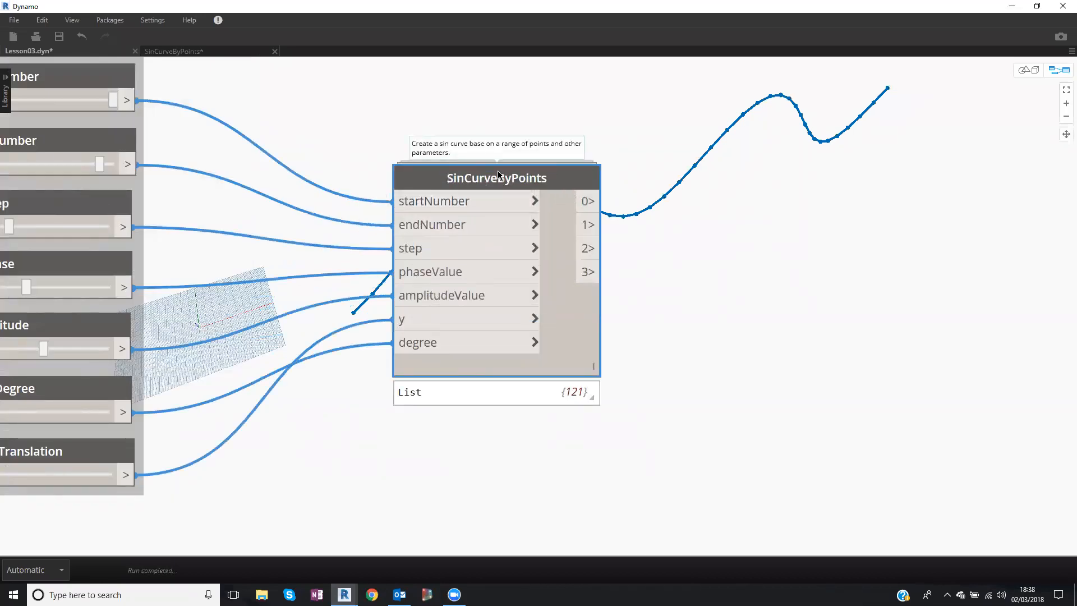
pyautogui.scroll(-1, 438, 180)
pyautogui.rightClick(436, 175)
pyautogui.click(394, 140)
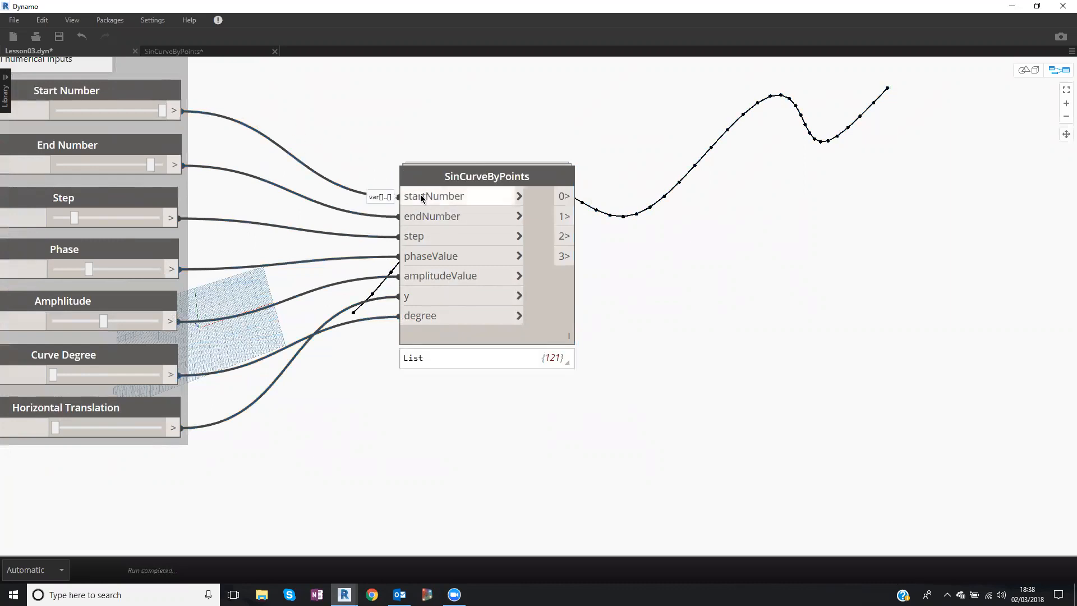
pyautogui.moveTo(501, 203); pyautogui.dragTo(649, 255, button='middle')
# Find SinCurveByPoints in the library under DiRoots, BasicDynamoCourse, NurbsCurve, widen the library to fit its name, and view its description.
pyautogui.click(5, 81)
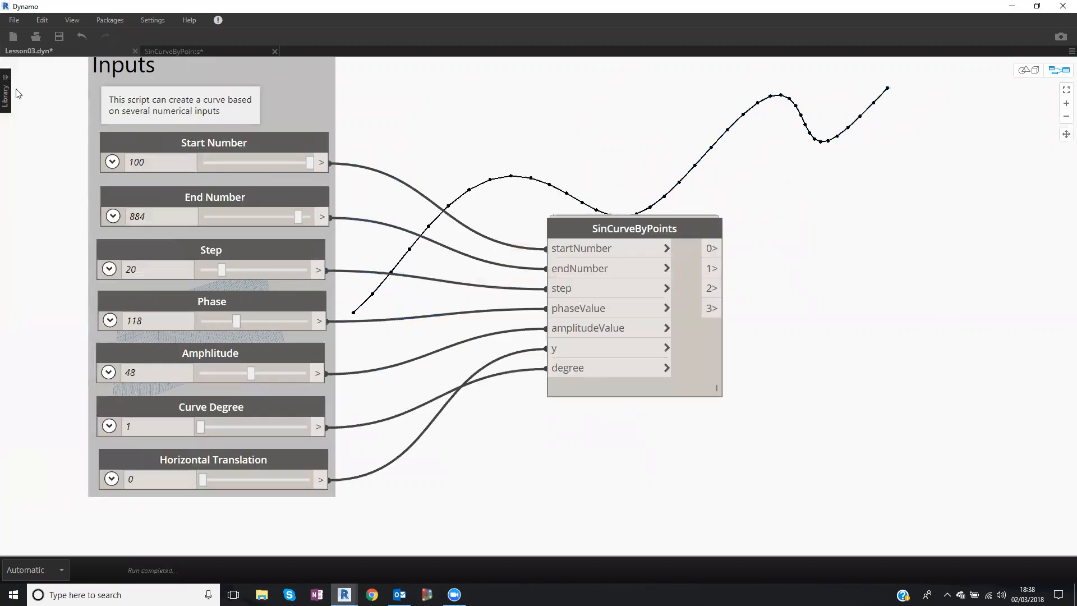
pyautogui.click(10, 160)
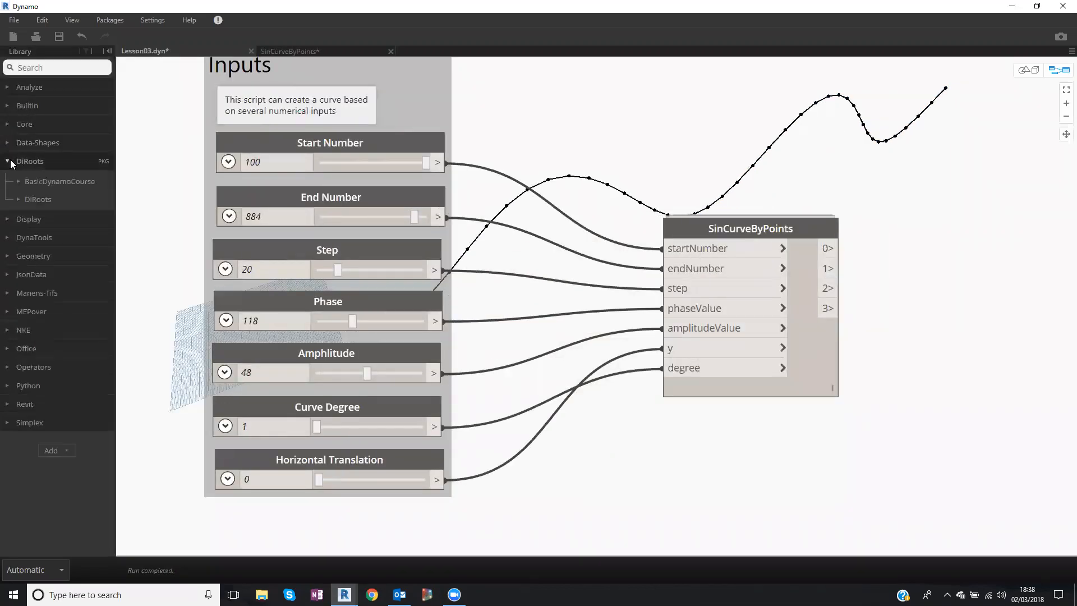
pyautogui.click(32, 181)
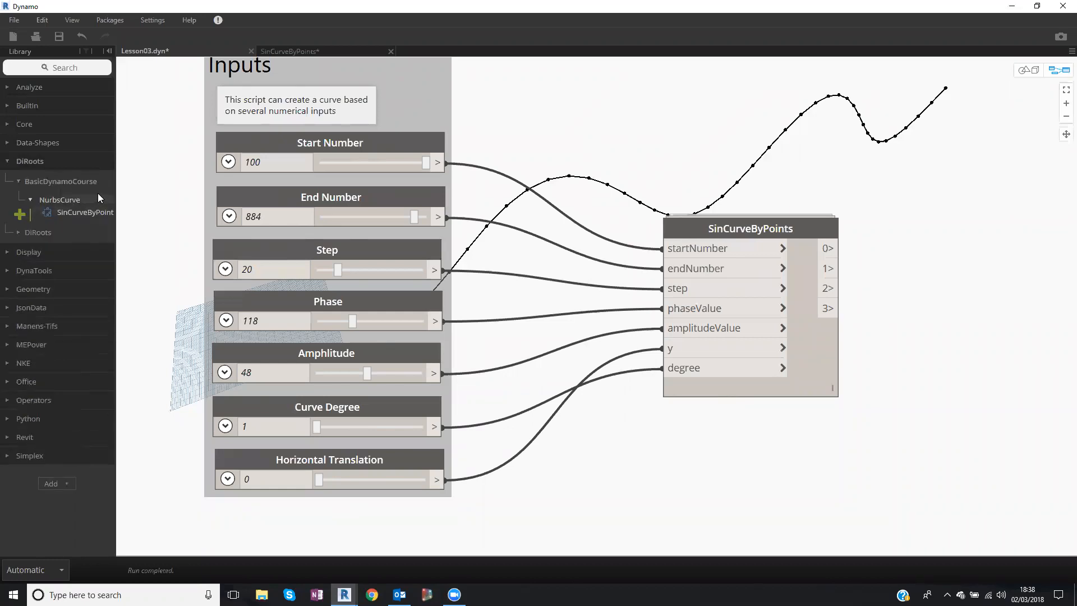
pyautogui.moveTo(115, 185); pyautogui.dragTo(152, 181)
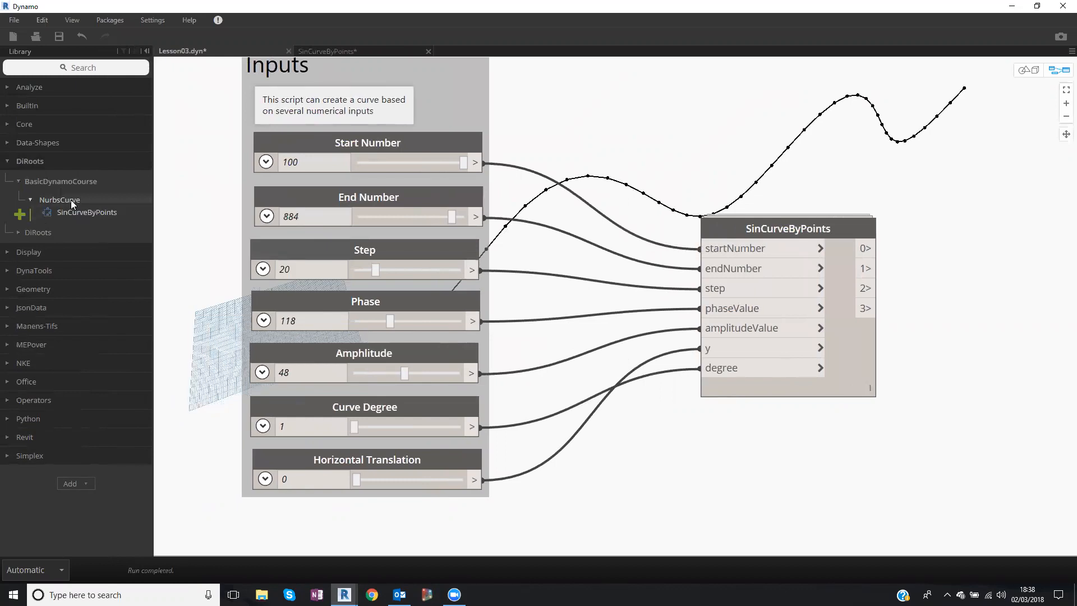
pyautogui.moveTo(82, 214)
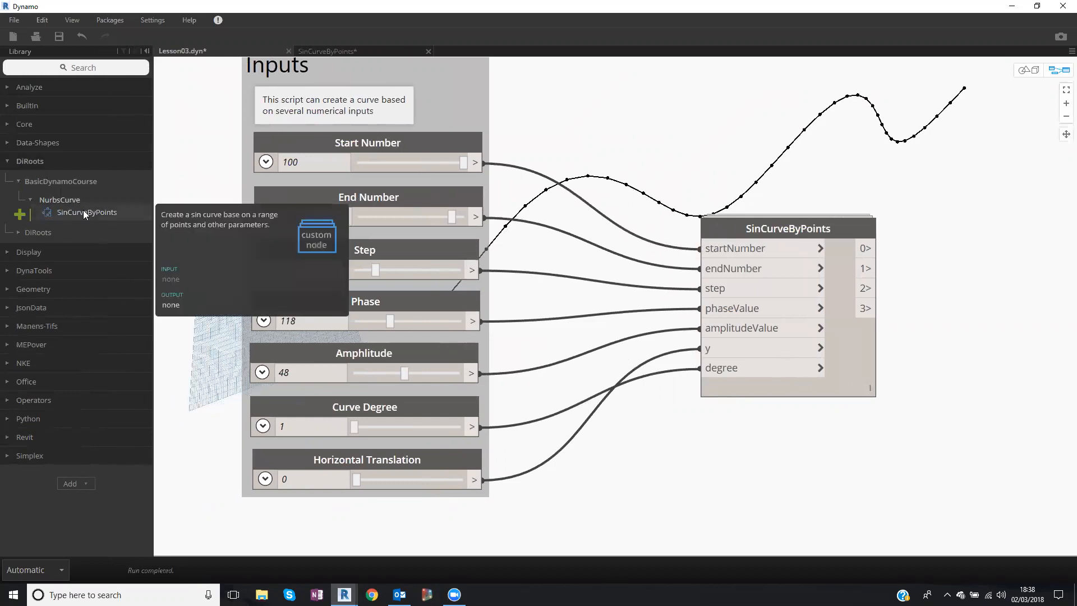
# Place three extra SinCurveByPoints nodes from the library and spread them out below the original node.
pyautogui.click(83, 211)
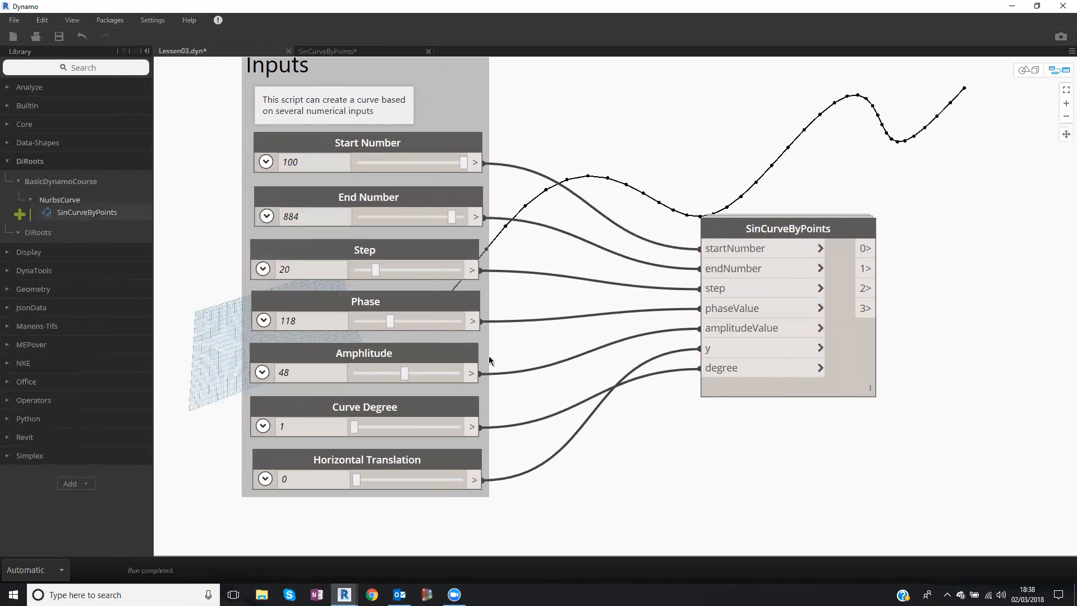
pyautogui.scroll(-1, 463, 268)
pyautogui.scroll(-1, 530, 251)
pyautogui.moveTo(532, 252); pyautogui.dragTo(405, 182, button='middle')
pyautogui.moveTo(493, 222); pyautogui.dragTo(574, 370)
pyautogui.click(77, 215)
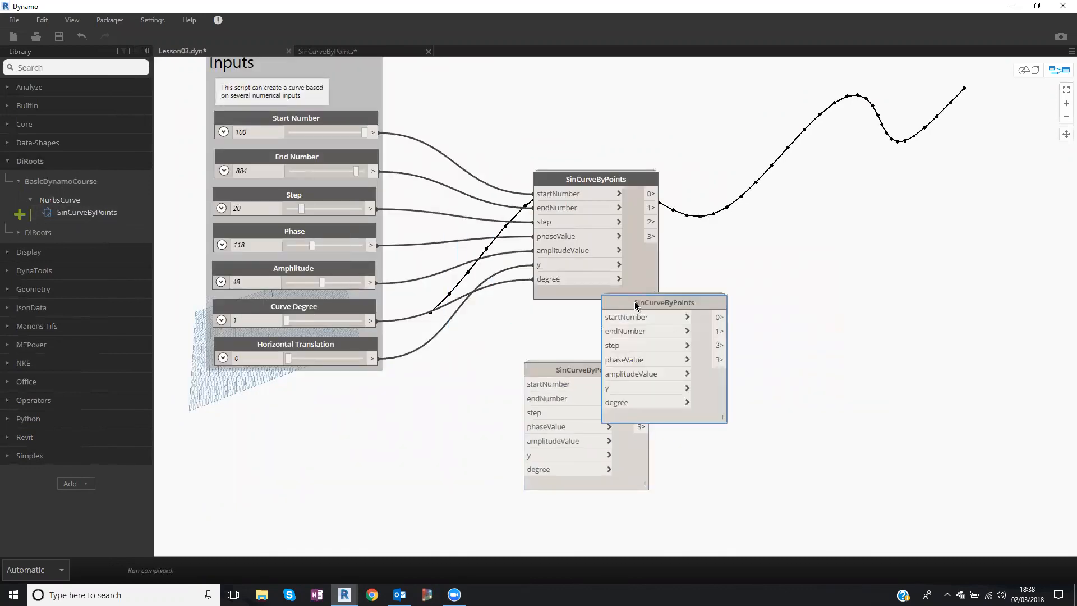
pyautogui.moveTo(636, 306); pyautogui.dragTo(716, 324)
pyautogui.click(93, 214)
pyautogui.moveTo(838, 286); pyautogui.dragTo(612, 473)
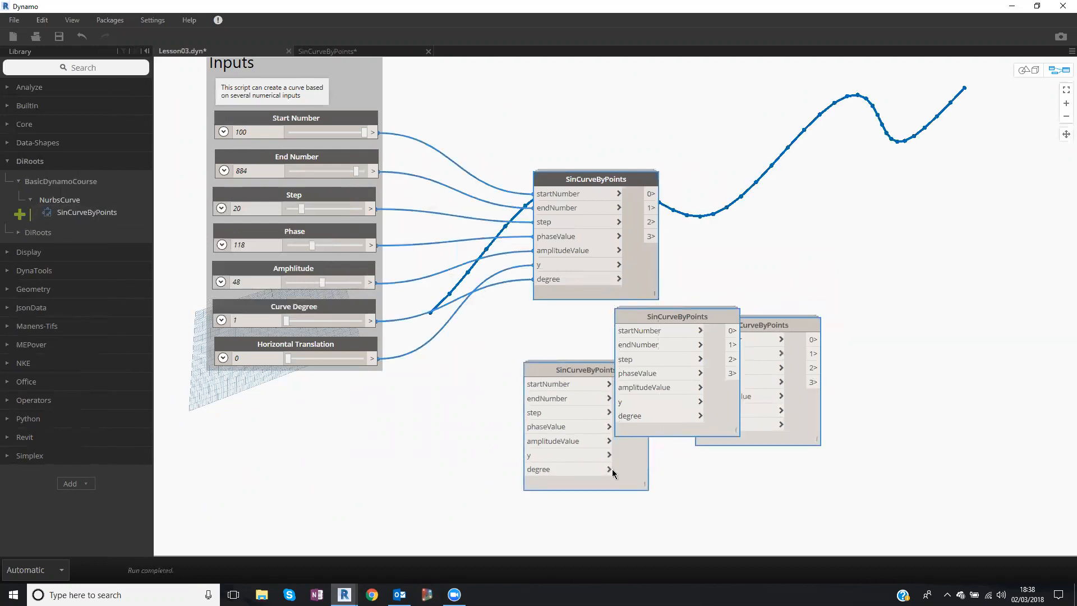
# Delete the three extra SinCurveByPoints nodes, keeping the original one connected to the sliders.
pyautogui.press('Delete')
pyautogui.hotkey('ctrl', 'z')
pyautogui.moveTo(887, 467); pyautogui.dragTo(571, 366)
pyautogui.press('Delete')
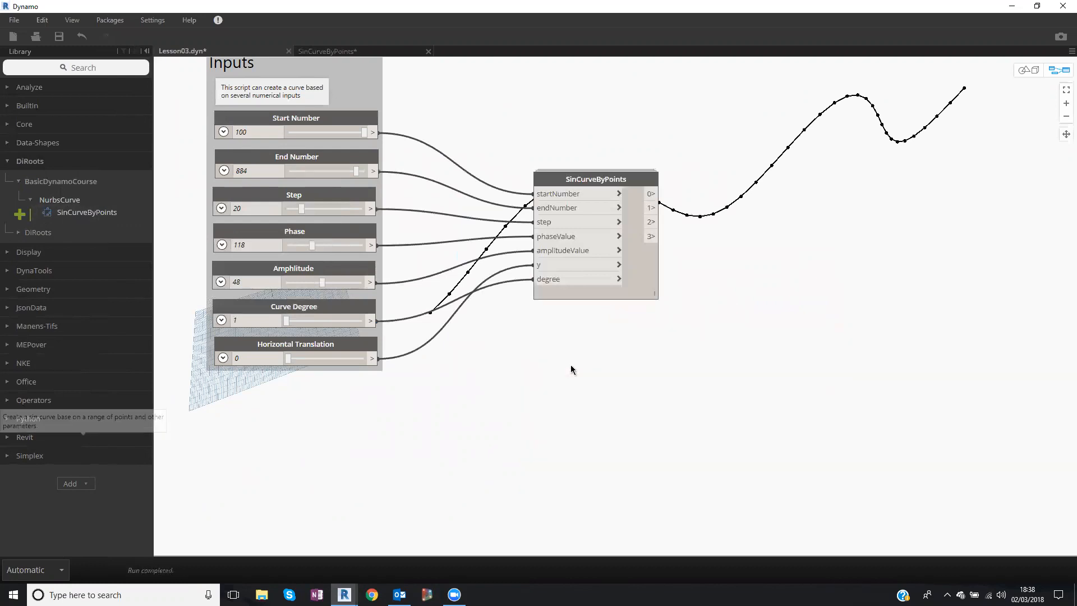
# Examine the SinCurveByPoints node's inputs and outputs and the number sliders wired into it.
pyautogui.scroll(5, 609, 176)
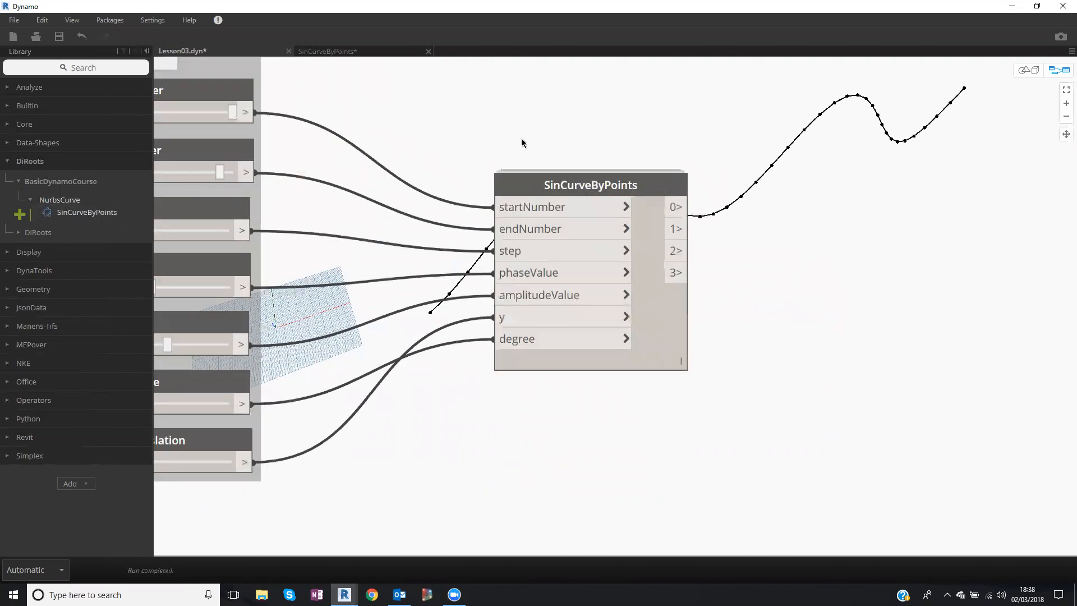
pyautogui.click(533, 174)
pyautogui.moveTo(533, 173); pyautogui.dragTo(585, 209)
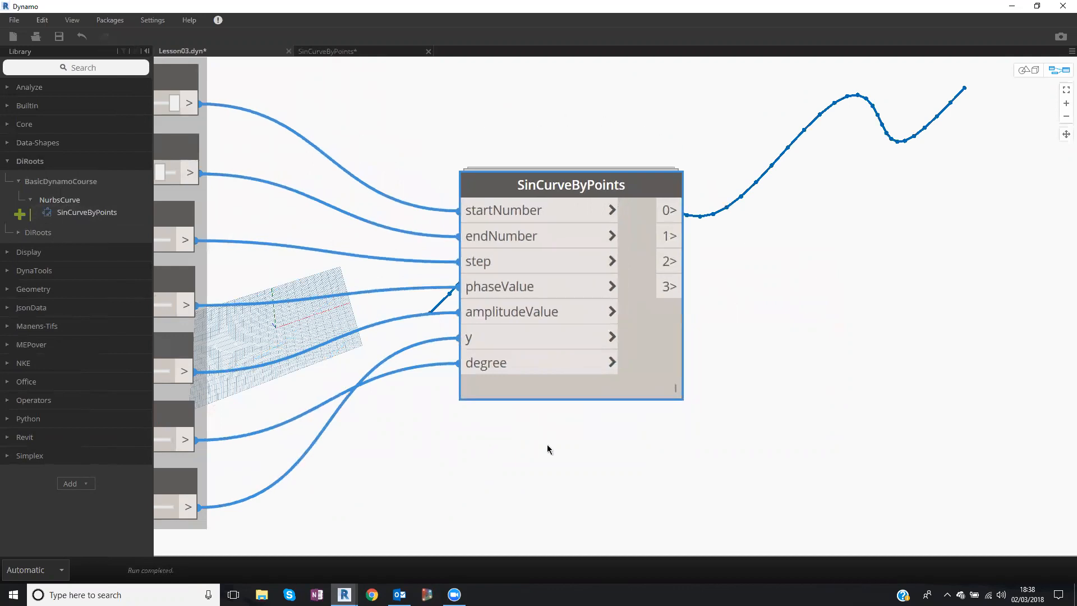
pyautogui.moveTo(413, 189); pyautogui.dragTo(536, 210, button='middle')
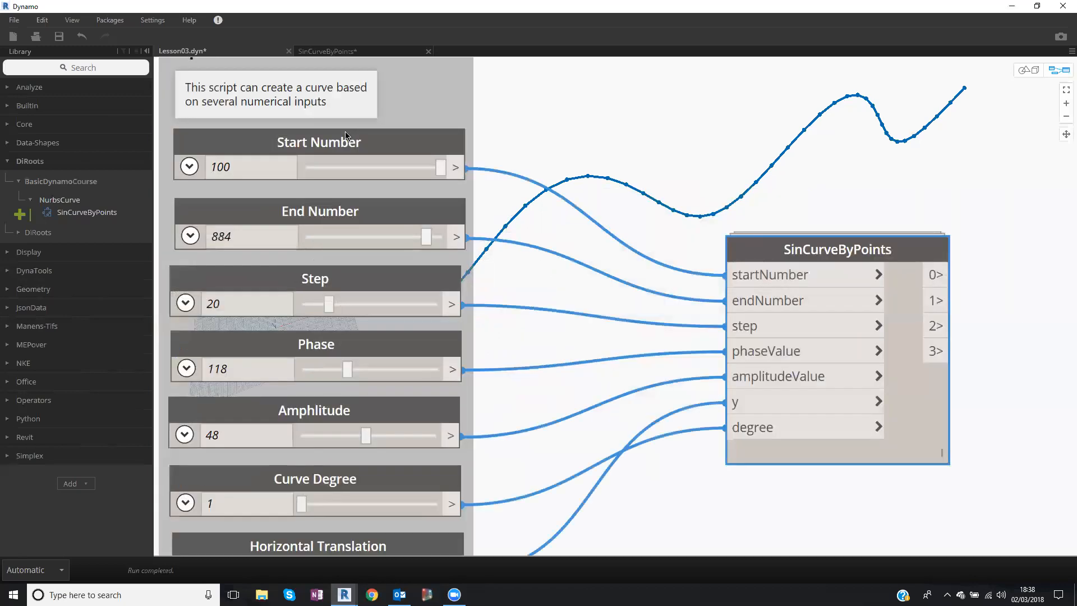
pyautogui.click(344, 131)
pyautogui.moveTo(607, 190); pyautogui.dragTo(557, 192, button='middle')
pyautogui.scroll(1, 559, 190)
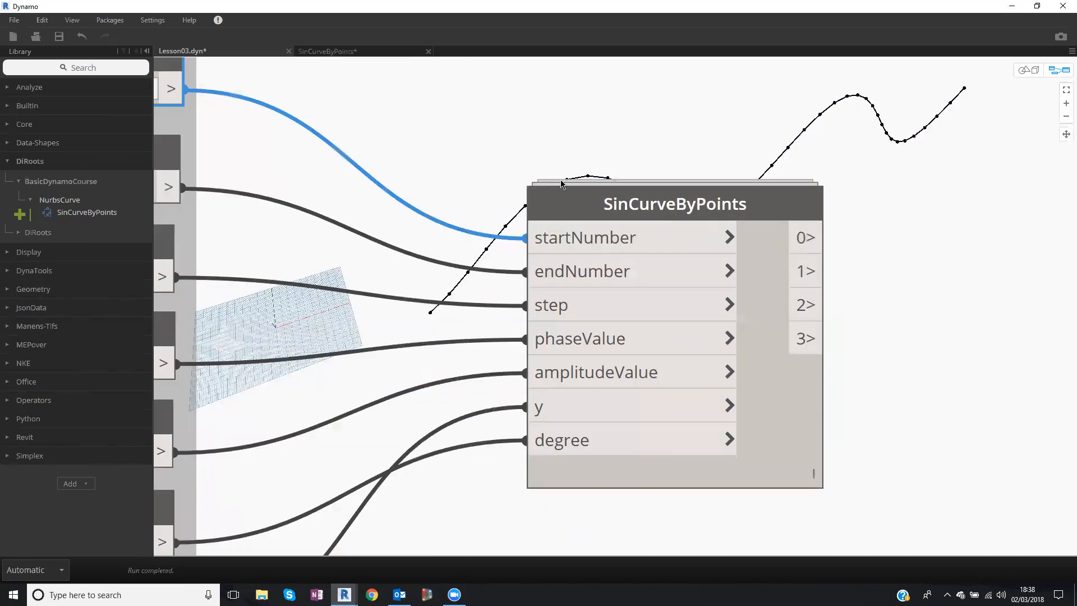
pyautogui.scroll(1, 547, 188)
pyautogui.scroll(-2, 543, 184)
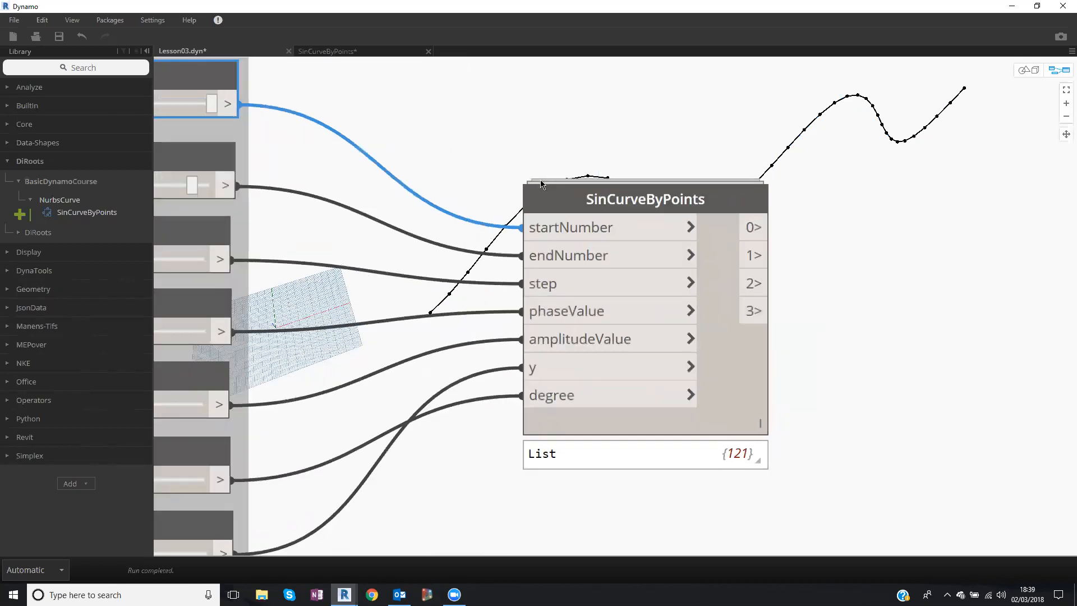
pyautogui.scroll(-3, 541, 184)
pyautogui.scroll(3, 541, 184)
pyautogui.scroll(-1, 542, 184)
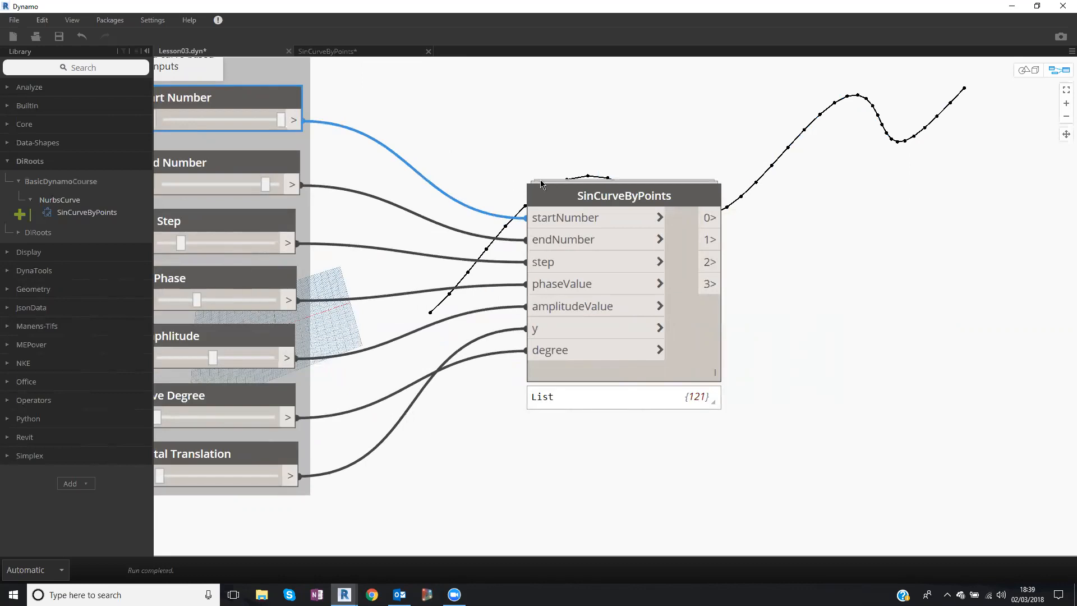
# Review the description and category in the SinCurveByPoints custom node properties, and leave them without saving.
pyautogui.rightClick(556, 196)
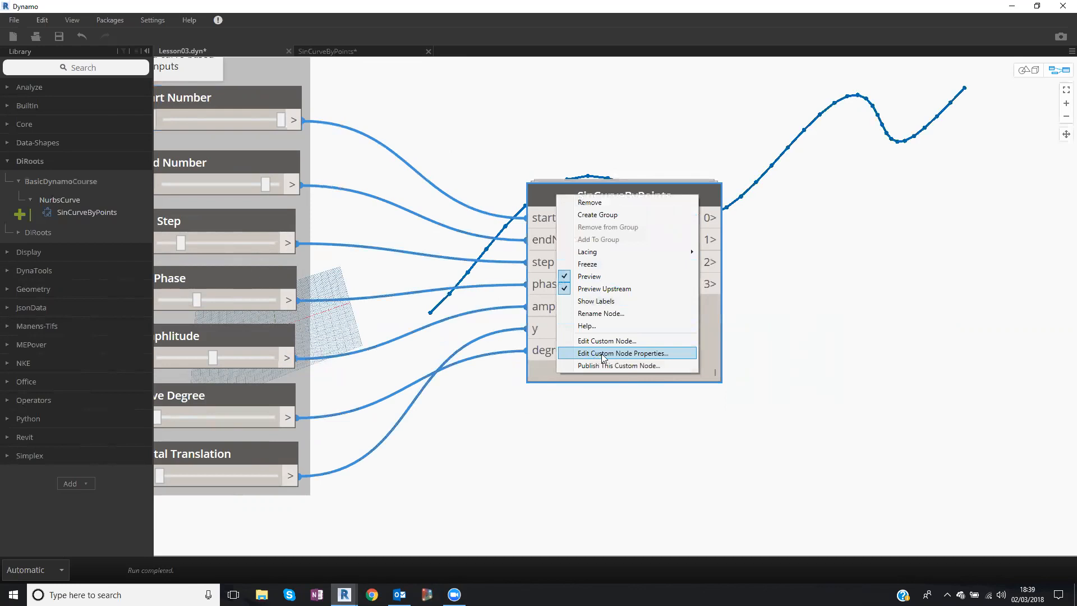
pyautogui.click(604, 353)
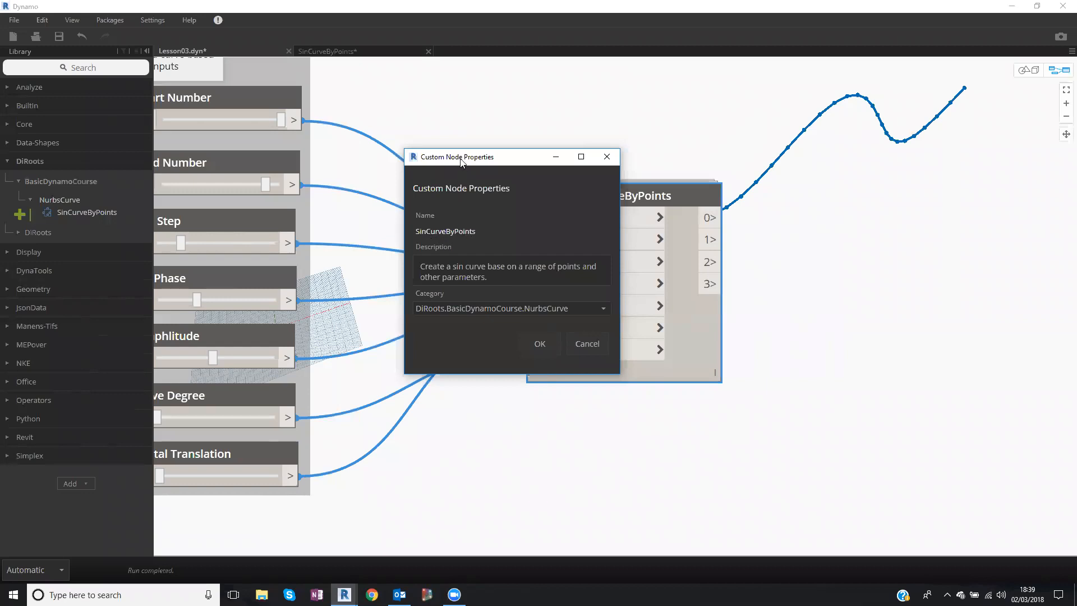
pyautogui.moveTo(419, 267); pyautogui.dragTo(503, 281)
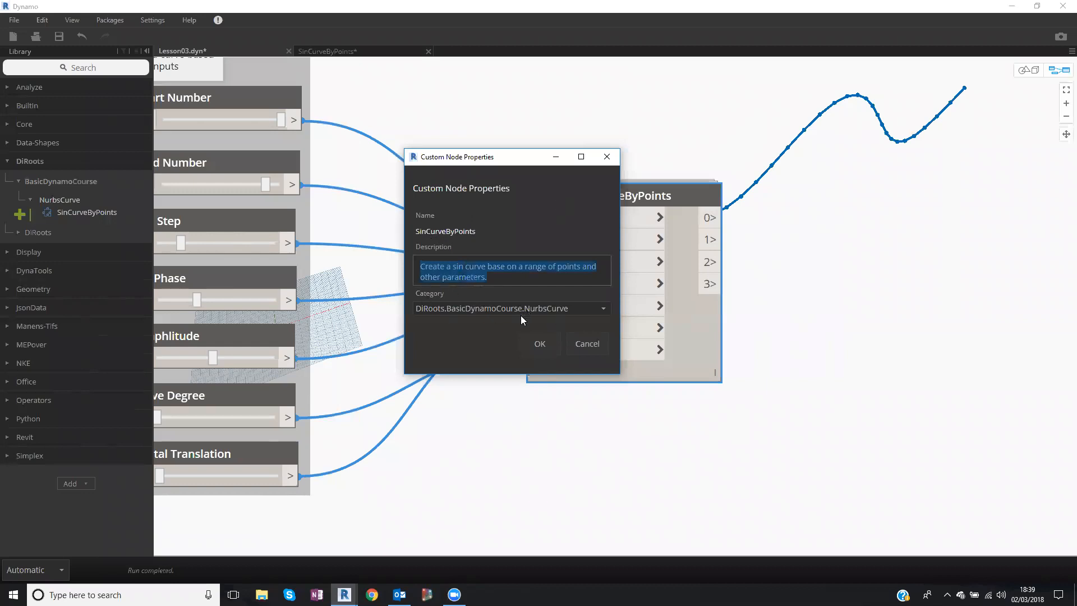
pyautogui.click(586, 342)
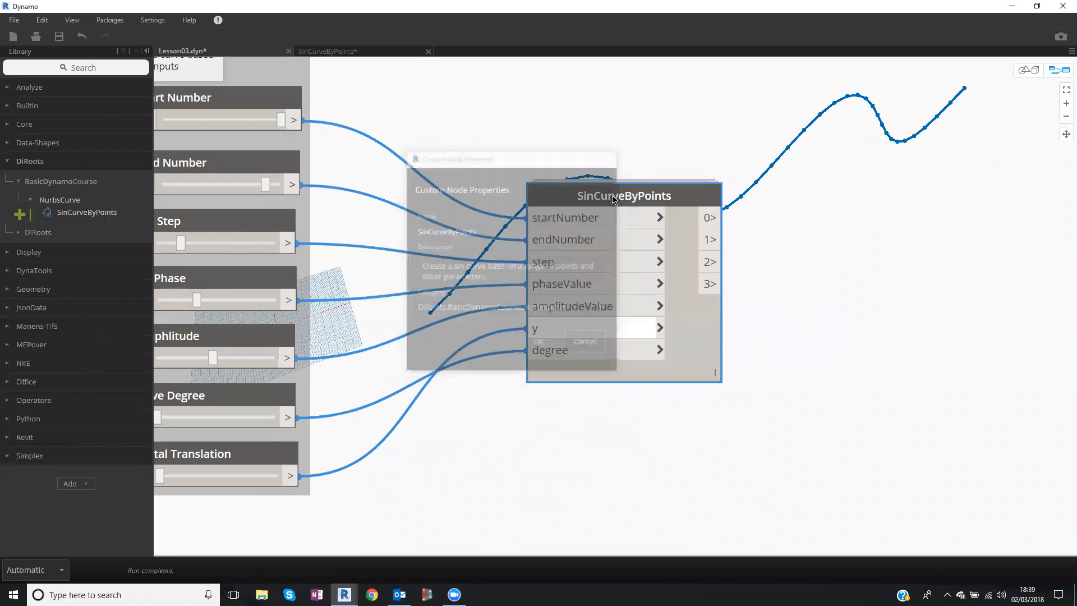
# Shift the SinCurveByPoints node slightly and open its custom node definition for editing.
pyautogui.moveTo(572, 187); pyautogui.dragTo(526, 178)
pyautogui.rightClick(570, 188)
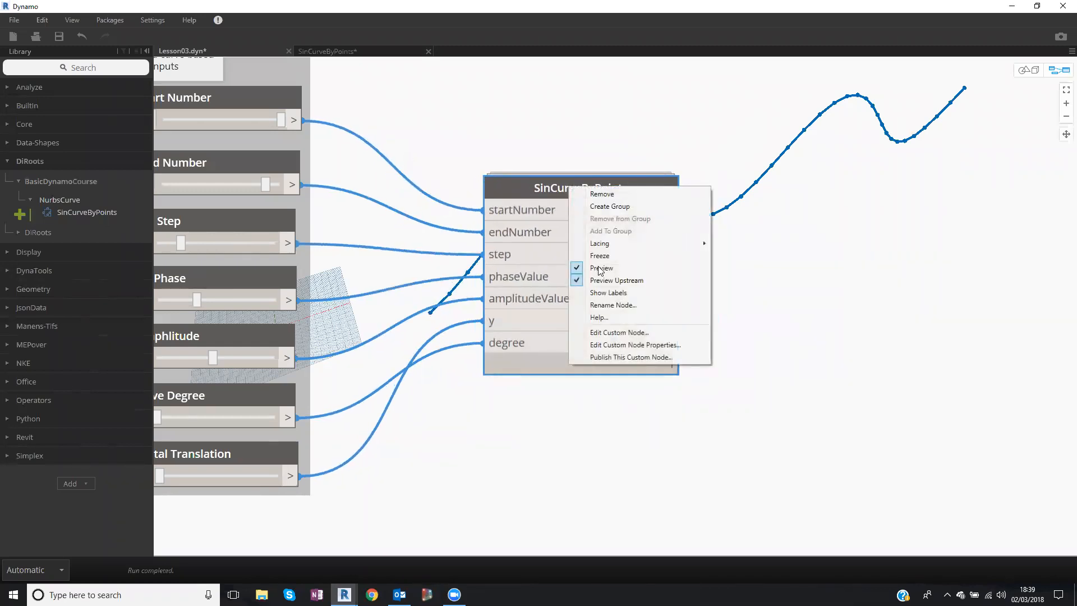
pyautogui.click(616, 333)
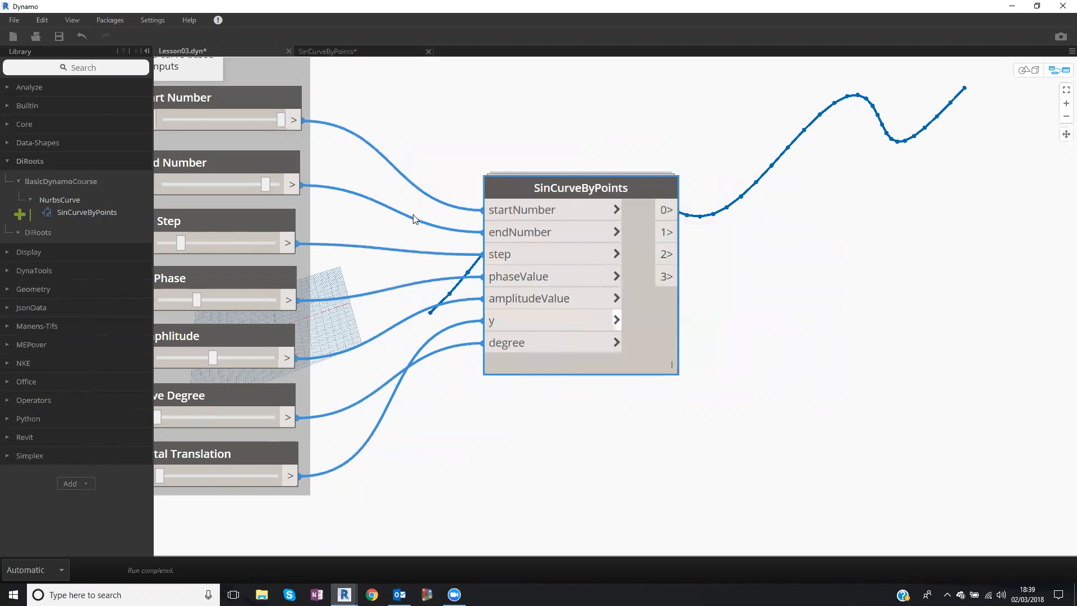
# Clean up the layout of all nodes inside the SinCurveByPoints definition.
pyautogui.hotkey('ctrl', 'a')
pyautogui.hotkey('ctrl', 'l')
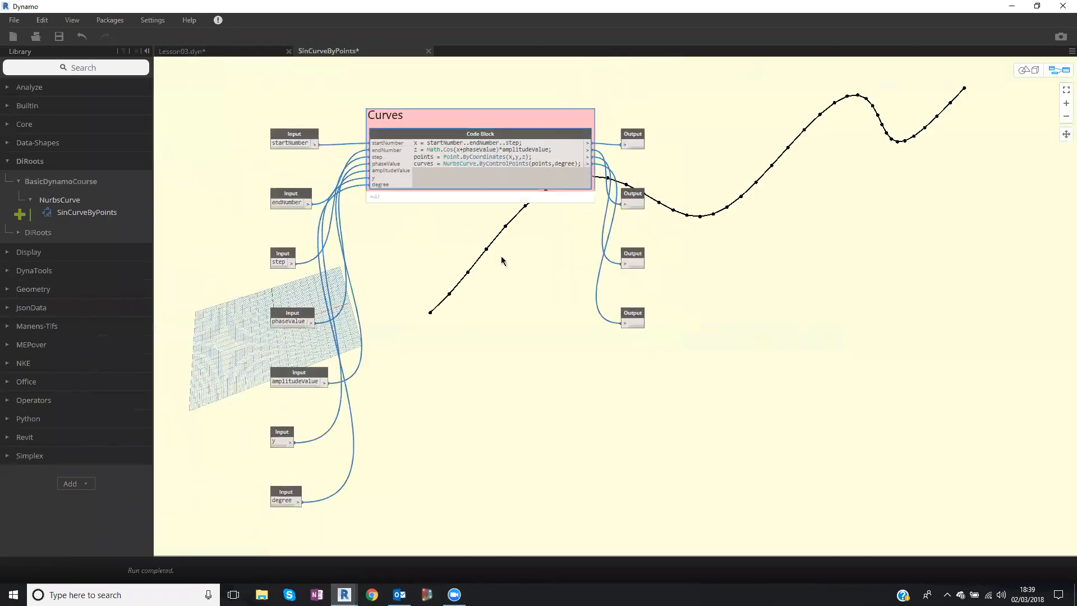
pyautogui.hotkey('ctrl', 'l')
pyautogui.scroll(1, 452, 190)
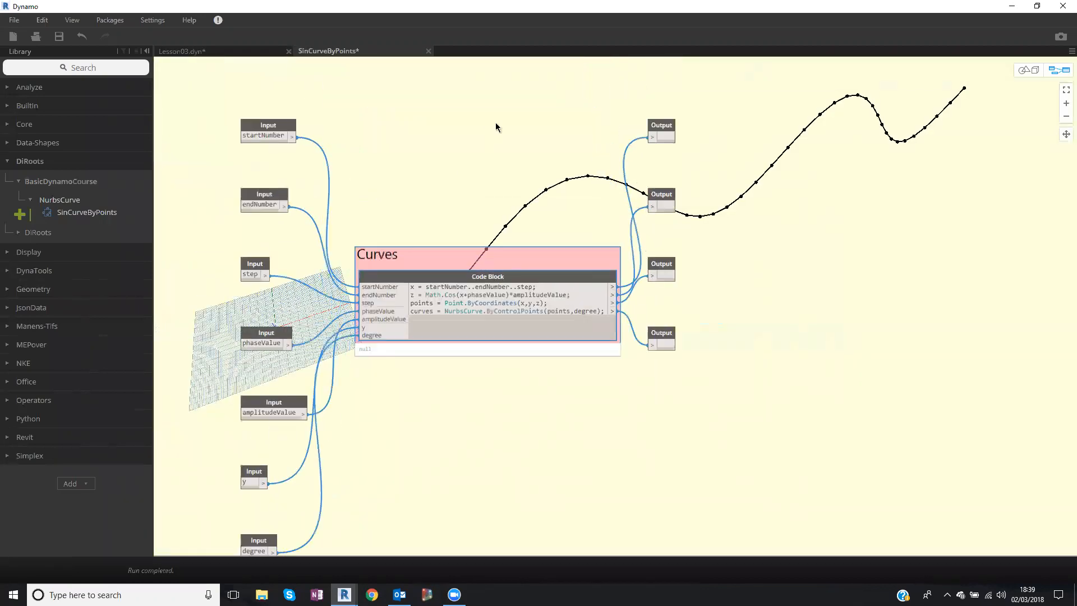
pyautogui.scroll(2, 456, 187)
pyautogui.moveTo(452, 189); pyautogui.dragTo(492, 124, button='middle')
pyautogui.scroll(-2, 476, 132)
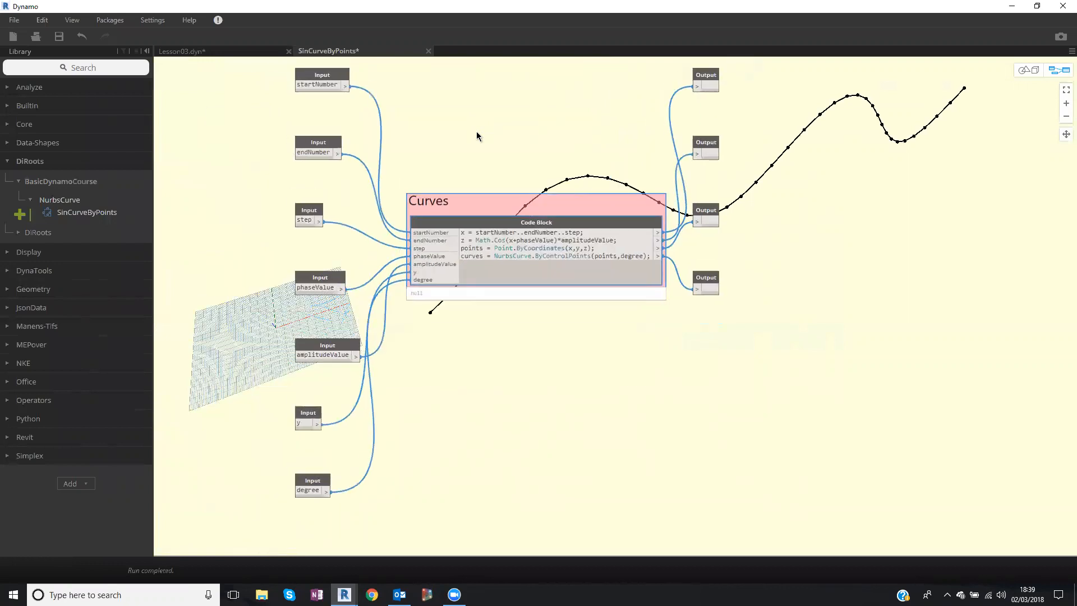
# Move the startNumber input node away from the other inputs and select startNumber in the Curves code block.
pyautogui.click(323, 78)
pyautogui.moveTo(320, 81); pyautogui.dragTo(300, 110)
pyautogui.scroll(1, 279, 106)
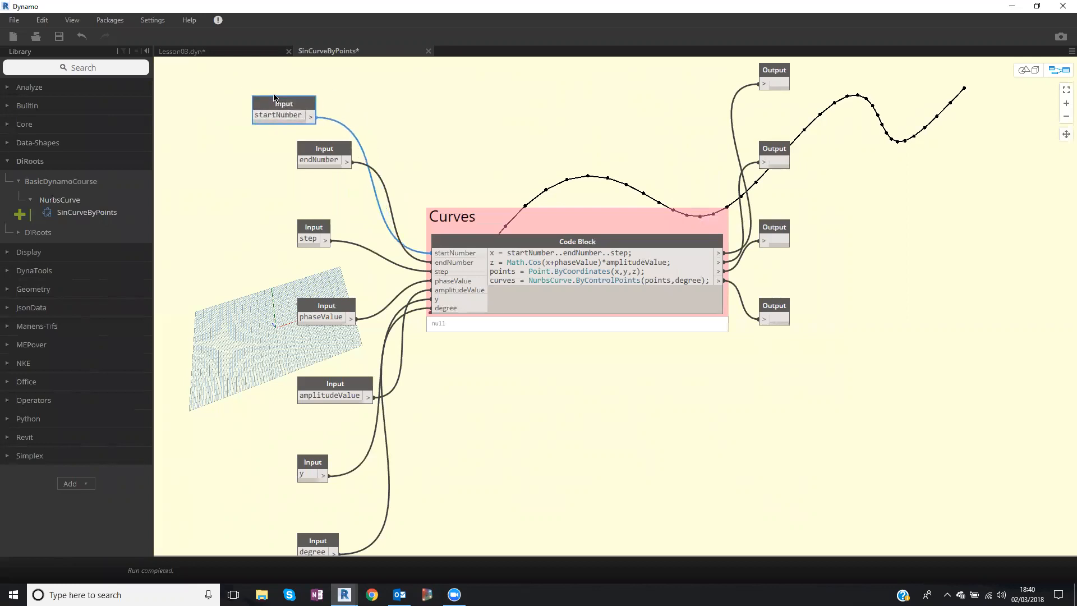
pyautogui.doubleClick(517, 257)
pyautogui.scroll(2, 384, 148)
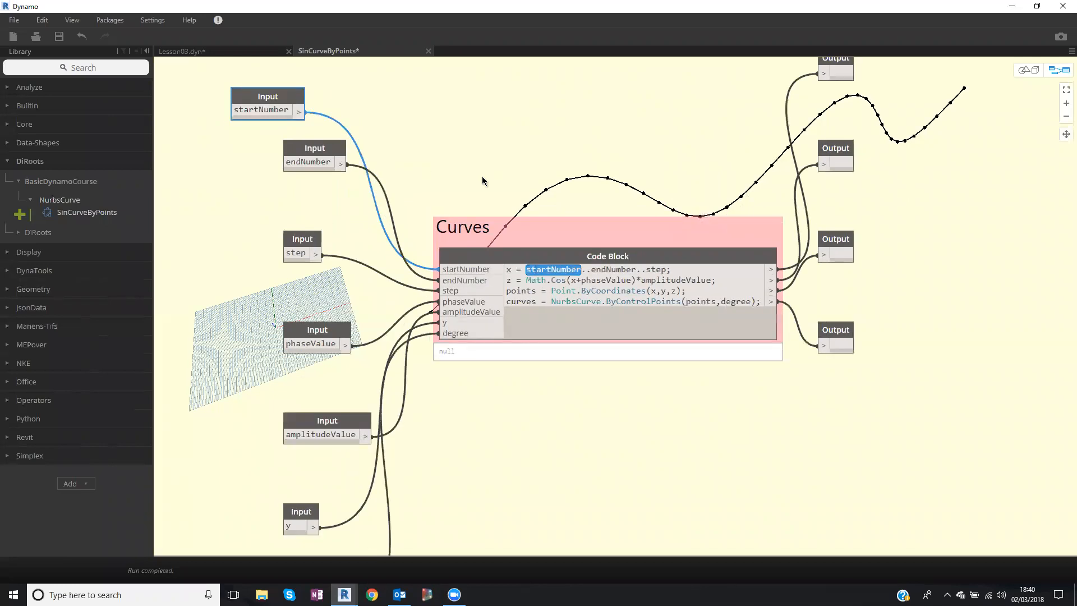
# Rename the startNumber input to StartNumber.
pyautogui.moveTo(386, 125); pyautogui.dragTo(453, 138, button='middle')
pyautogui.click(335, 136)
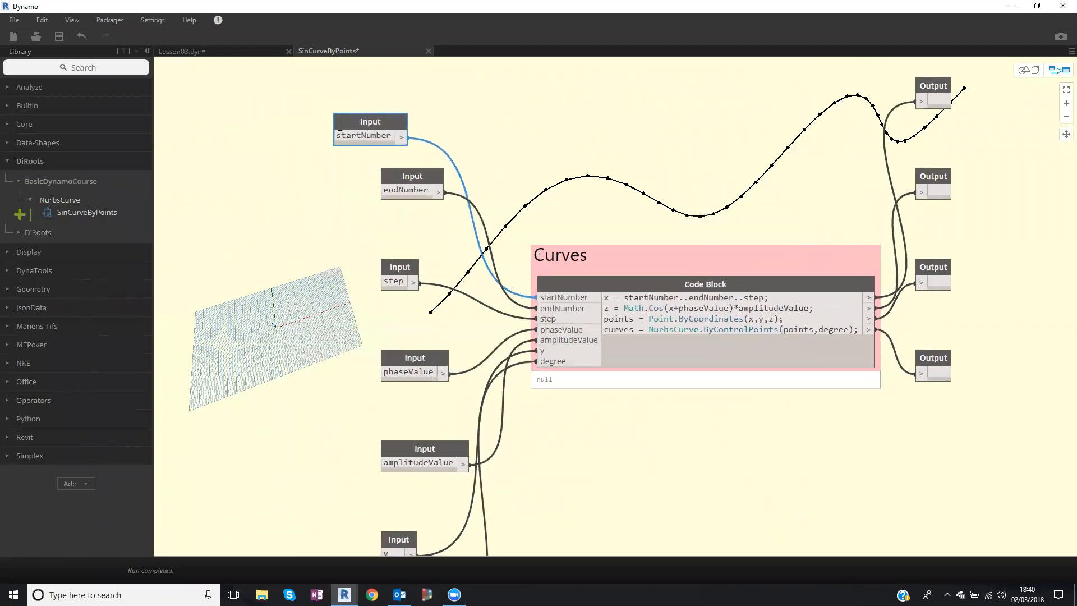
pyautogui.write('S')
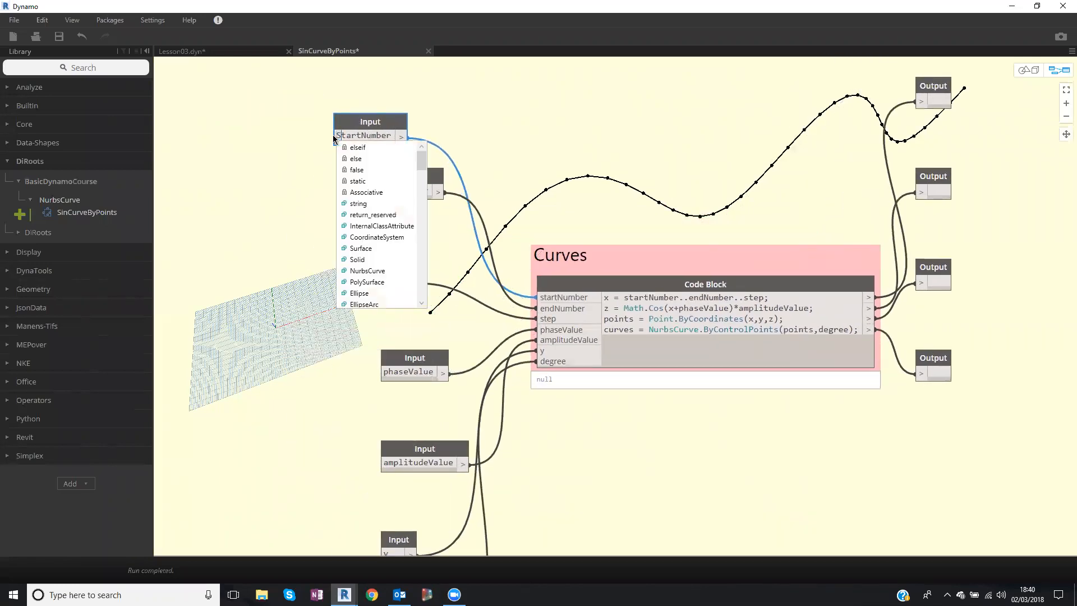
pyautogui.press('Escape')
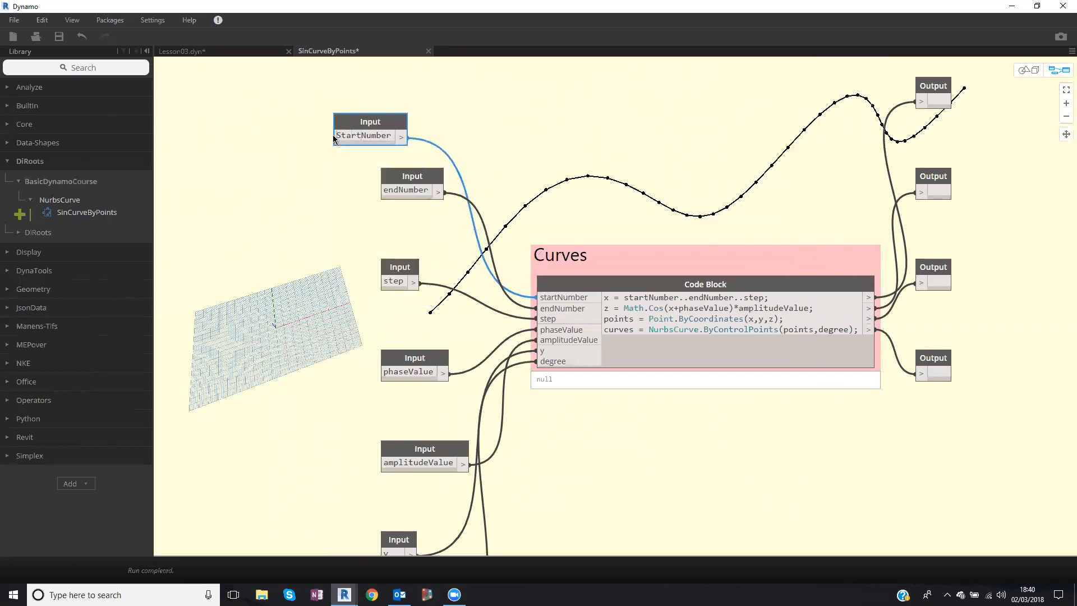
# Add the comment "/// This is the start number for range" above StartNumber and move the widened input node away from the Curves group.
pyautogui.press('Return')
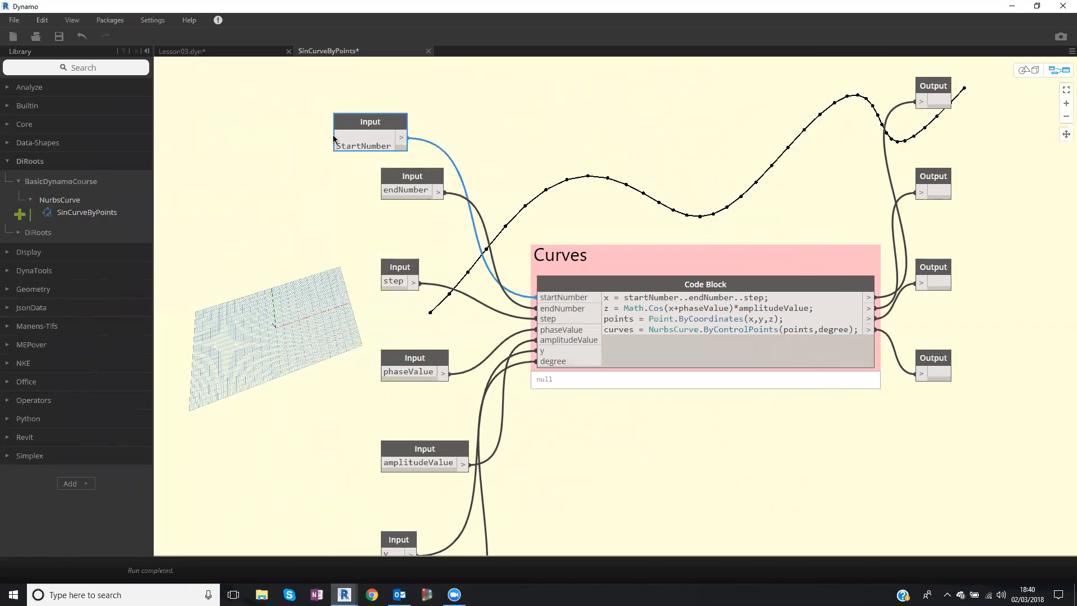
pyautogui.write('///')
pyautogui.press('BackSpace')
pyautogui.write('/ This is ')
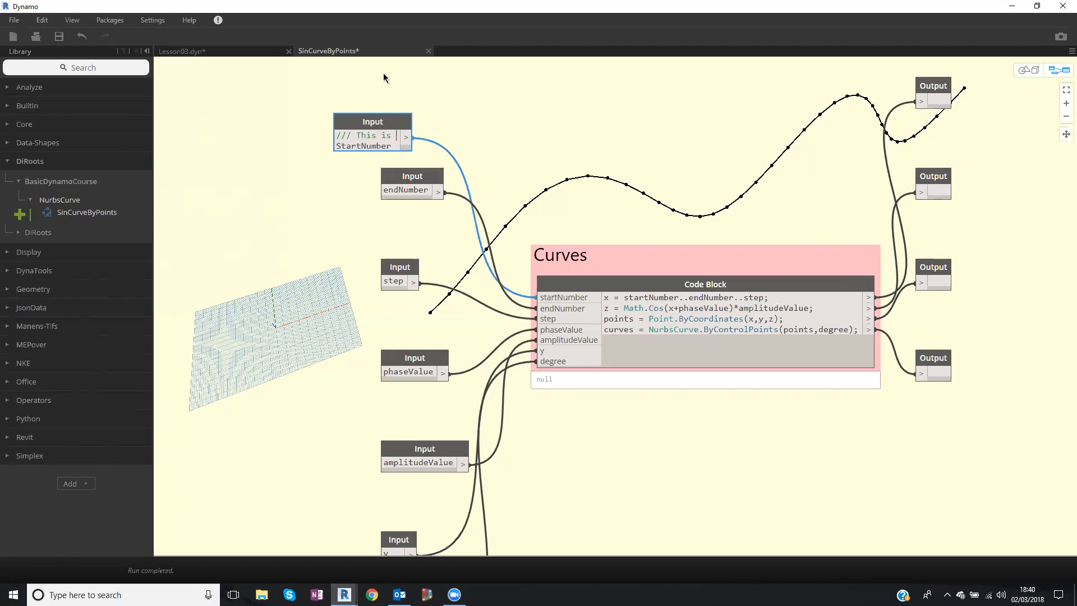
pyautogui.write('the start nu')
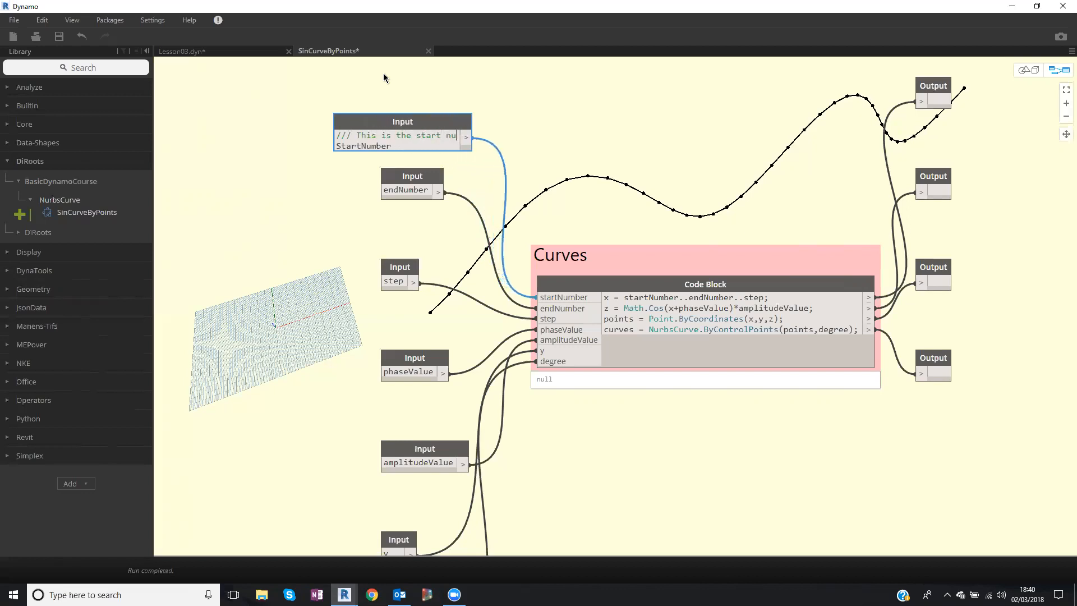
pyautogui.write('mber for range')
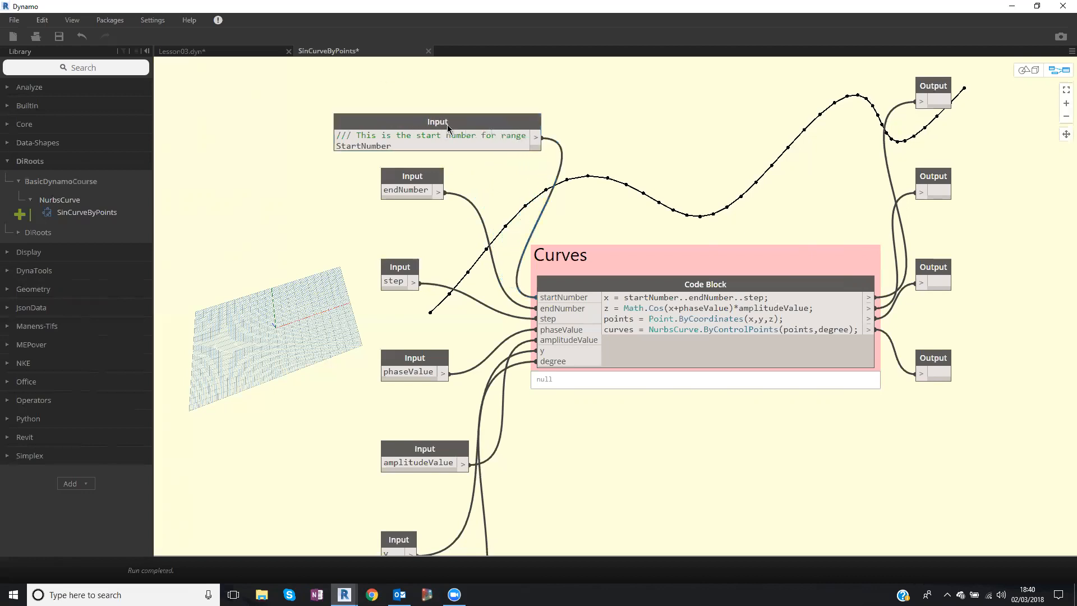
pyautogui.moveTo(450, 123); pyautogui.dragTo(392, 119)
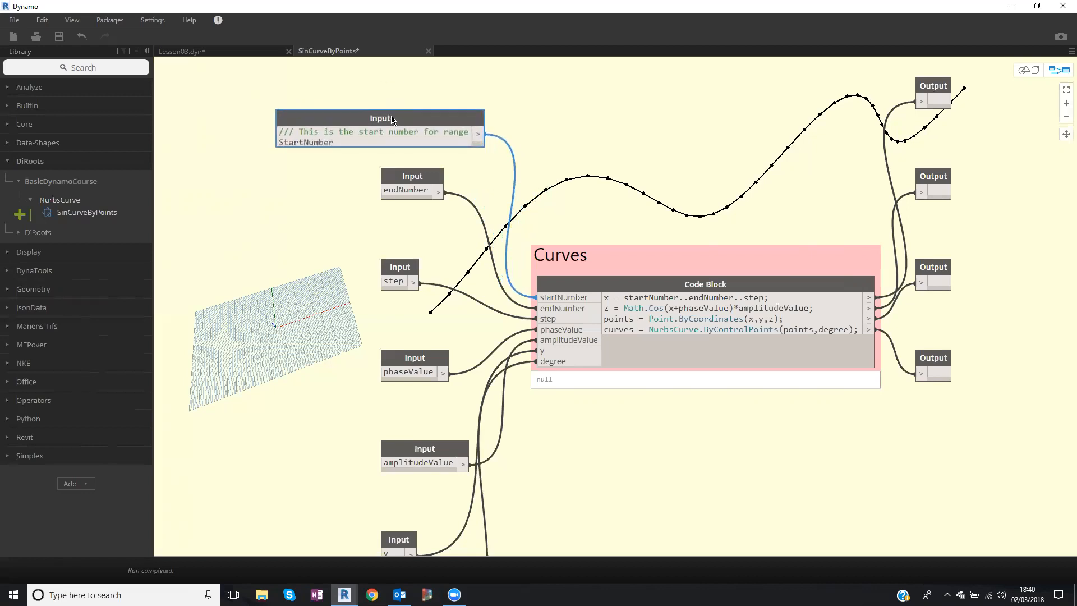
# Check the StartNumber port description on the SinCurveByPoints node in Lesson03.dyn, and reopen the custom node definition.
pyautogui.click(258, 53)
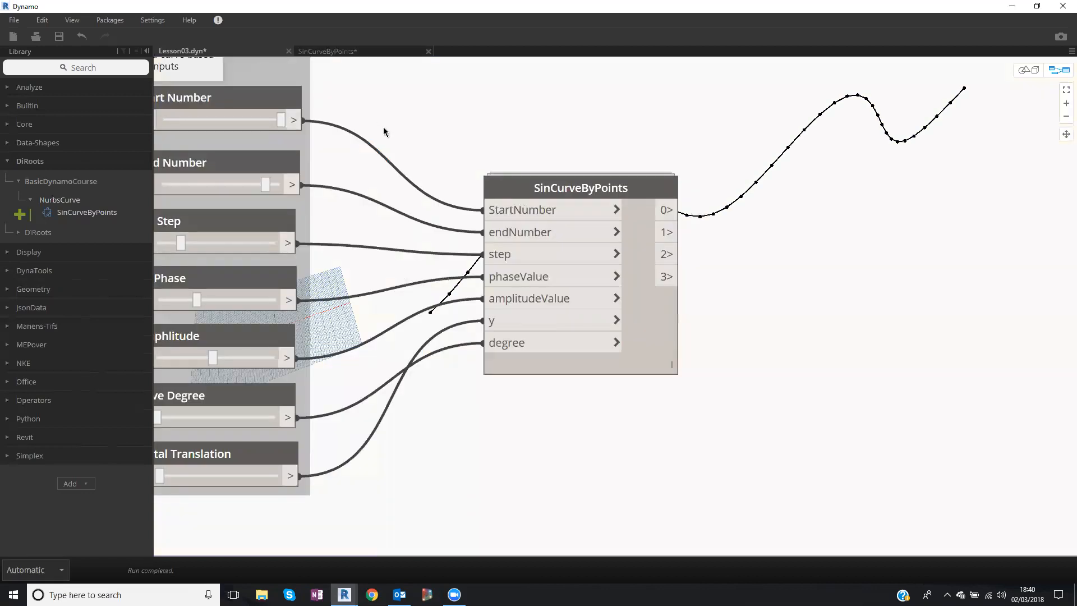
pyautogui.moveTo(520, 210)
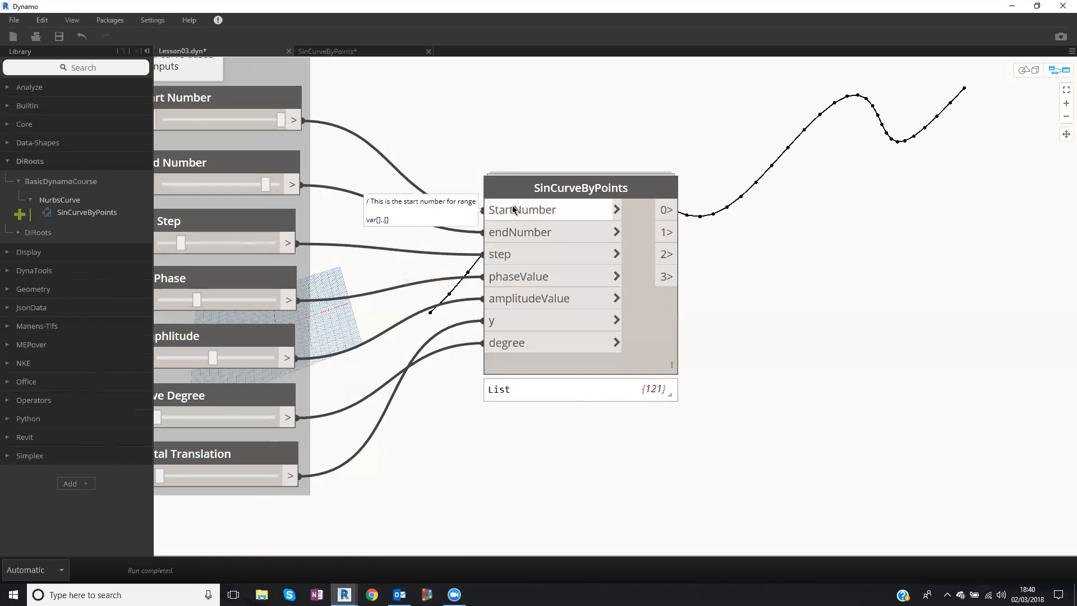
pyautogui.rightClick(574, 339)
pyautogui.click(577, 337)
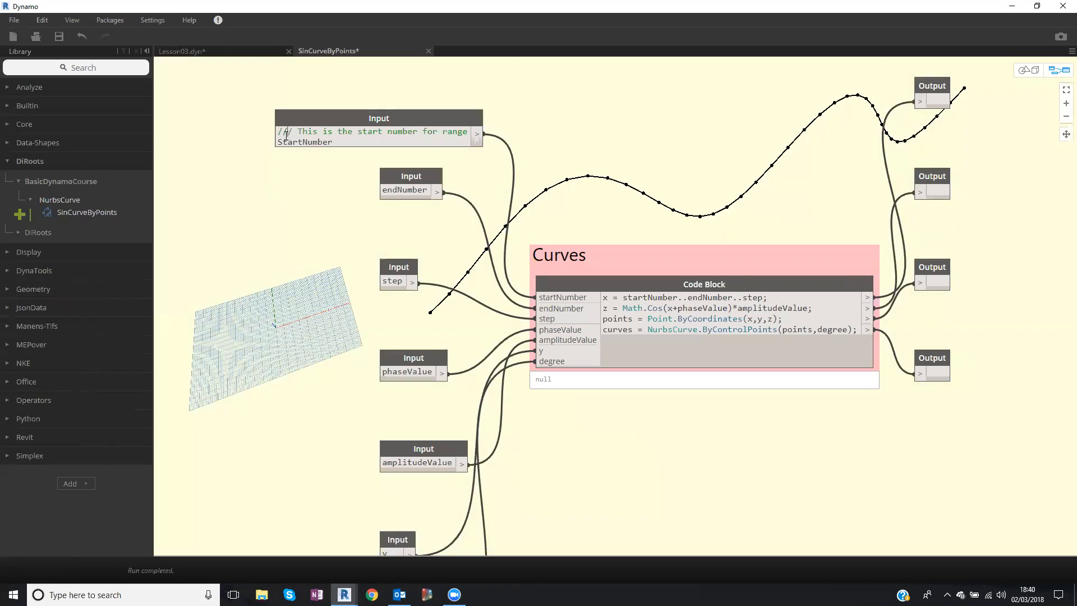
# Shorten the StartNumber comment prefix to // and declare the input as double with default value 0.
pyautogui.click(346, 146)
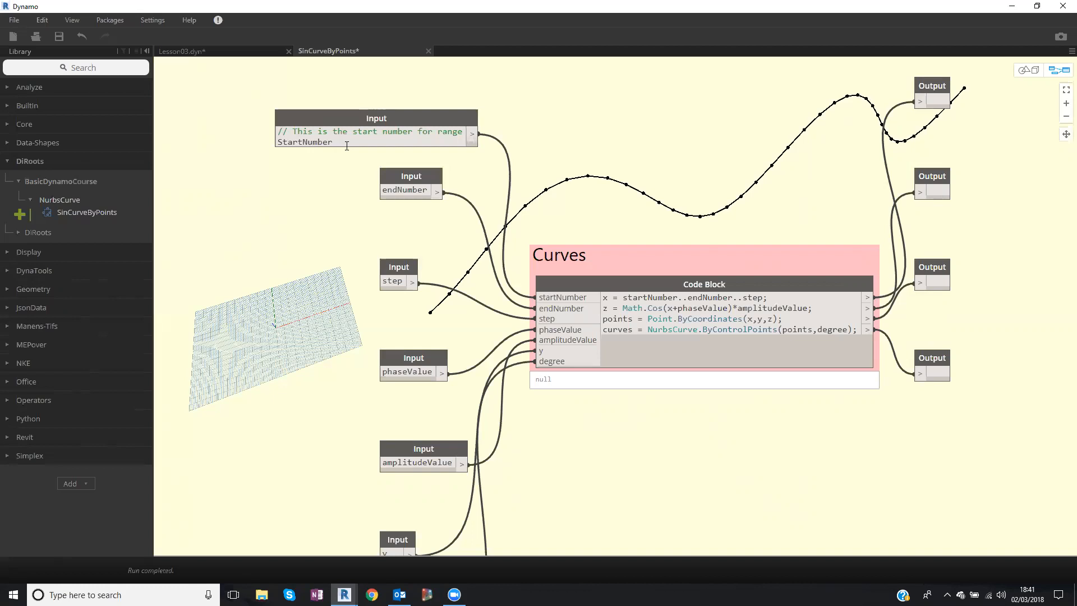
pyautogui.write('double')
pyautogui.press('BackSpace')
pyautogui.write('= 0')
# Visit the SinCurveByPoints node in Lesson03.dyn, reopen its definition for editing, and shift the Curves group slightly.
pyautogui.click(230, 56)
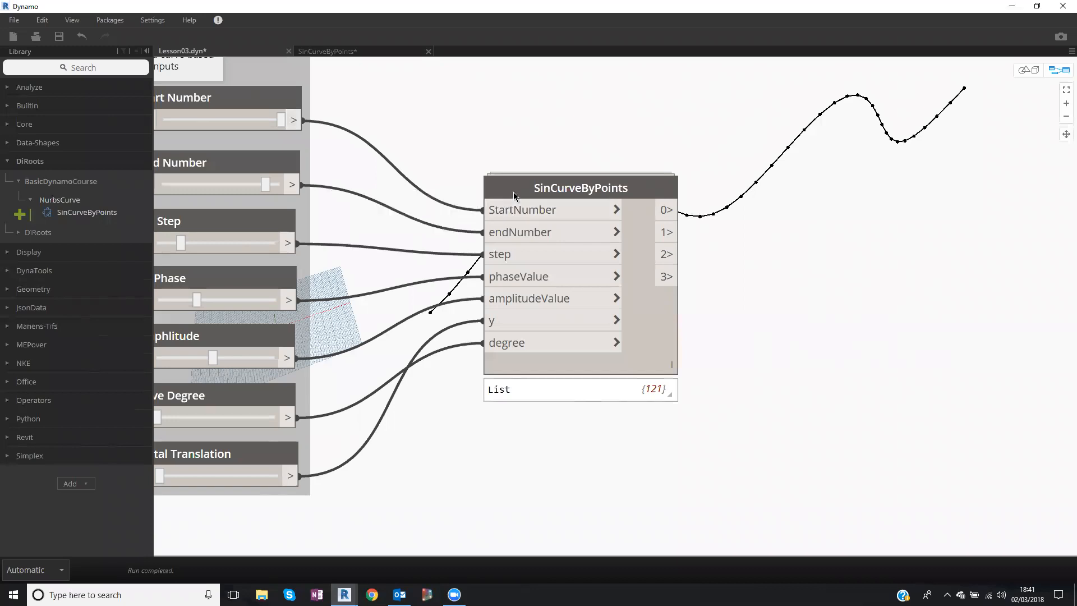
pyautogui.click(534, 350)
pyautogui.rightClick(534, 347)
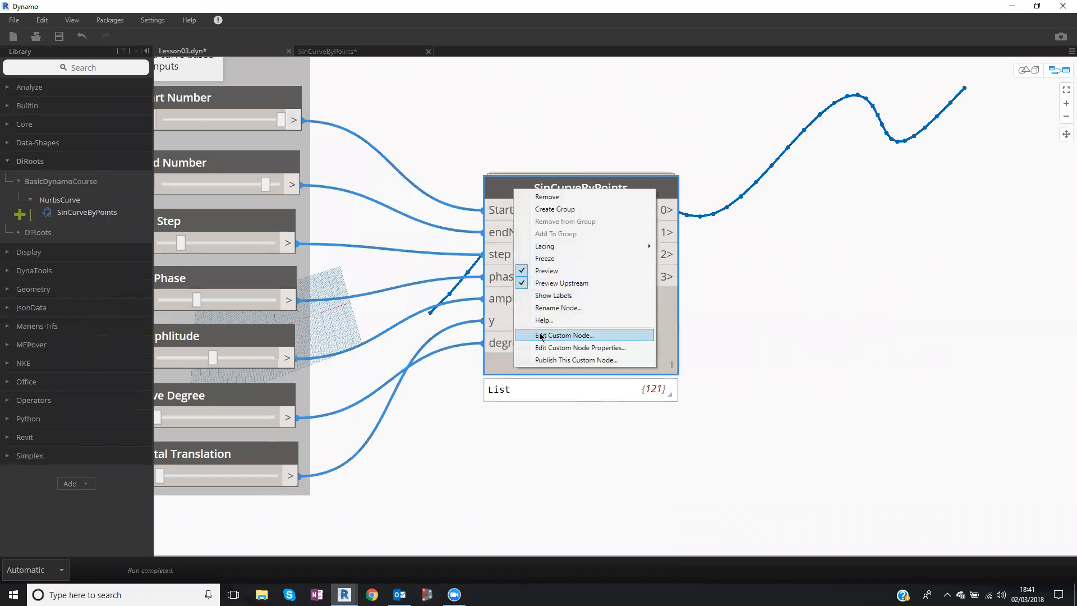
pyautogui.click(628, 402)
pyautogui.moveTo(595, 263)
pyautogui.mouseDown()
pyautogui.moveTo(579, 258)
pyautogui.moveTo(594, 247)
pyautogui.moveTo(584, 254)
pyautogui.mouseUp()
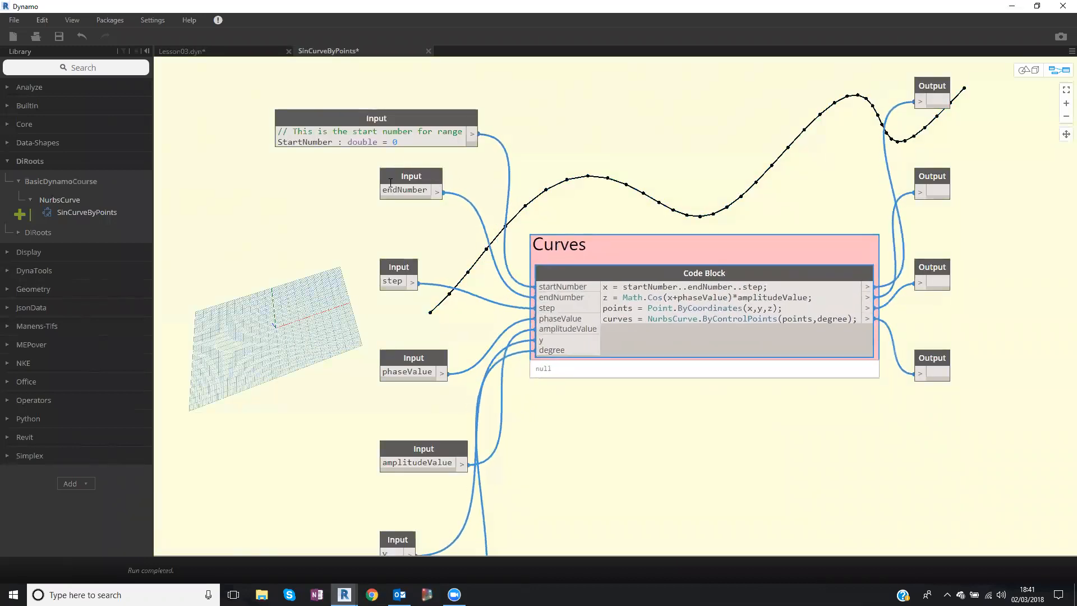
# Rename the endNumber input to EndNumber and add the comment "// This is the end number for the range" above it.
pyautogui.moveTo(388, 190); pyautogui.dragTo(376, 193)
pyautogui.write('E')
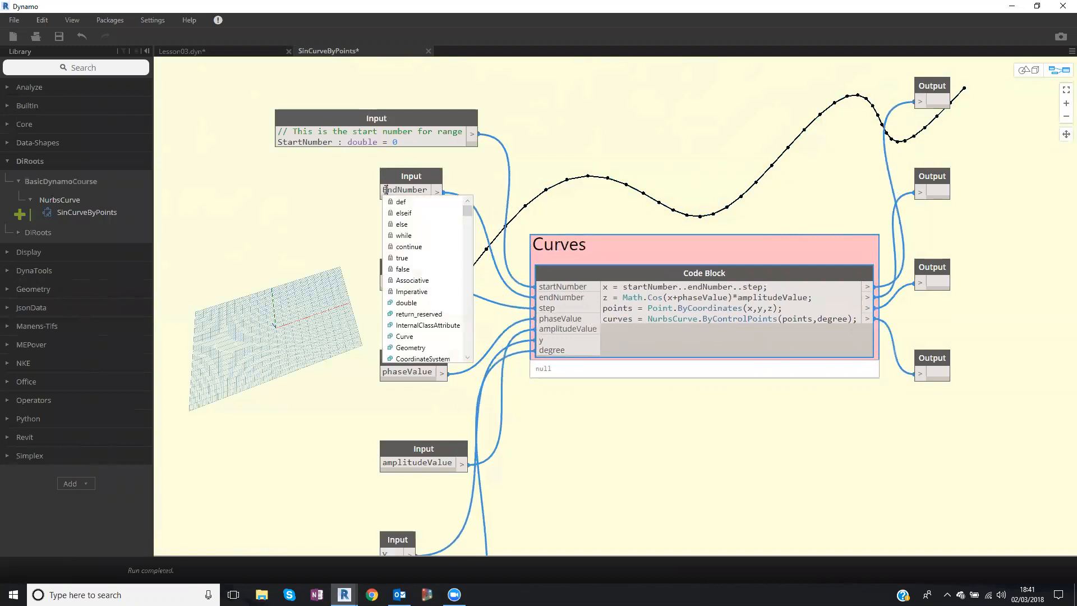
pyautogui.press('Escape')
pyautogui.press('Return')
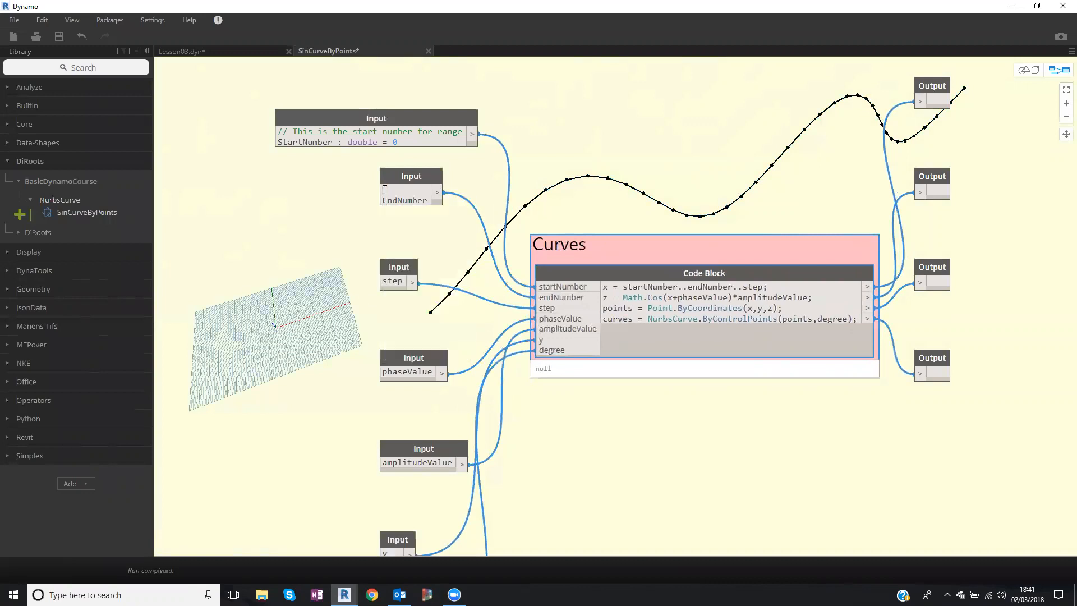
pyautogui.write('// This is the end nu')
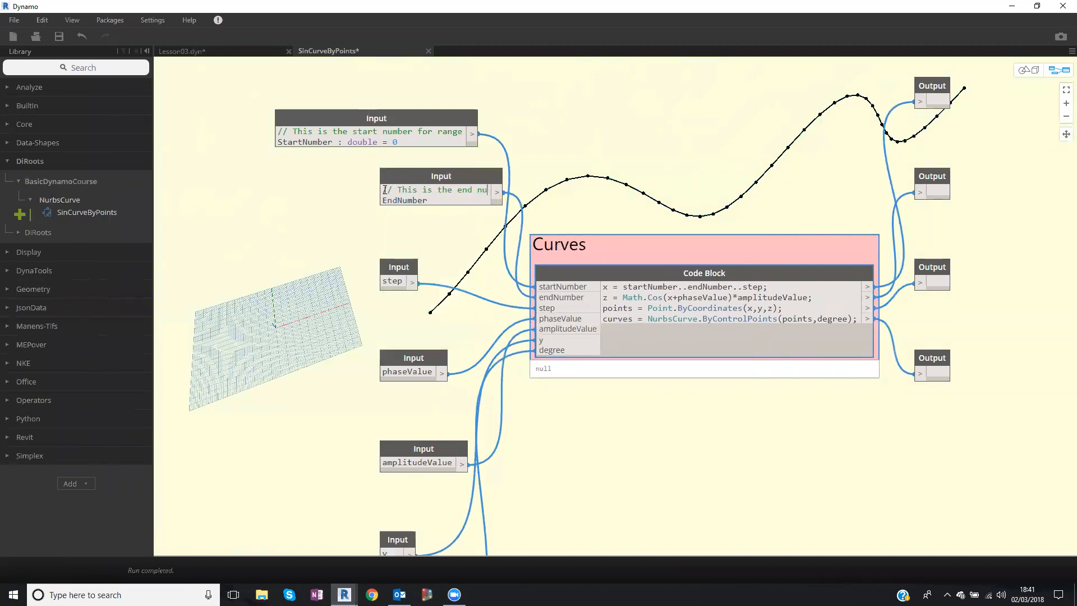
pyautogui.write('mber for the range')
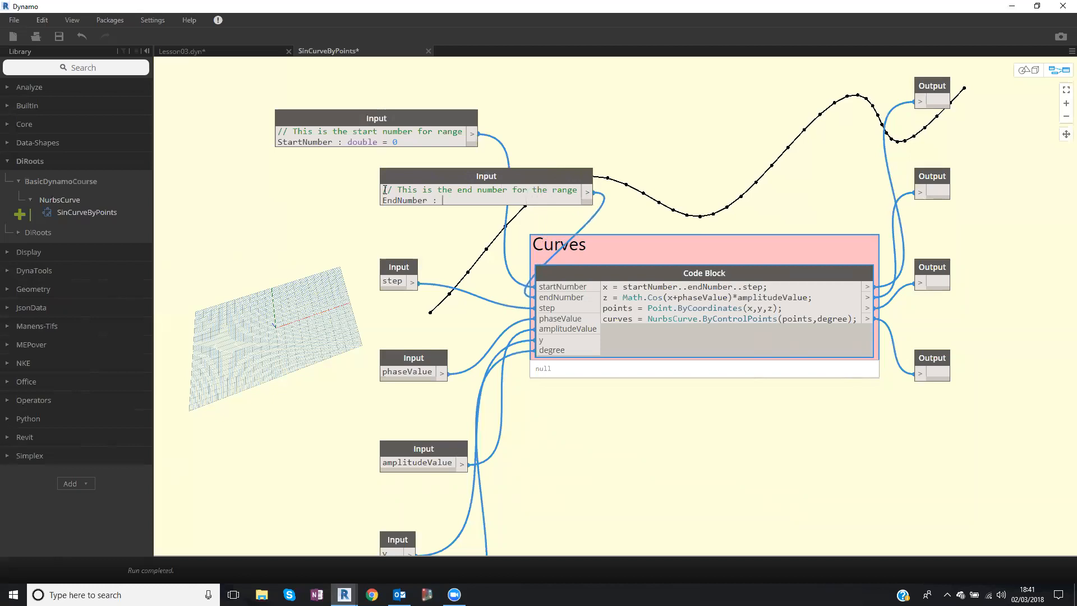
# Declare the EndNumber input as double with default value 10.
pyautogui.write('double ')
pyautogui.write('+ ')
pyautogui.write('10')
# Rename the step input to Step and add the comment "// Increment value" above it.
pyautogui.moveTo(388, 281); pyautogui.dragTo(381, 284)
pyautogui.write('S')
pyautogui.click(383, 280)
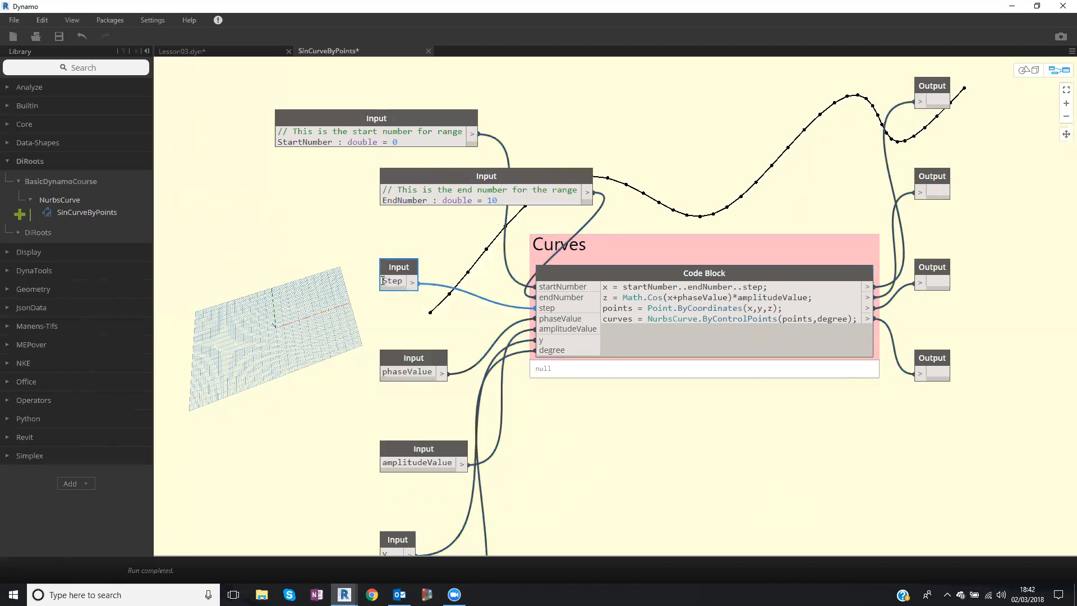
pyautogui.press('Return')
pyautogui.write('// Inc')
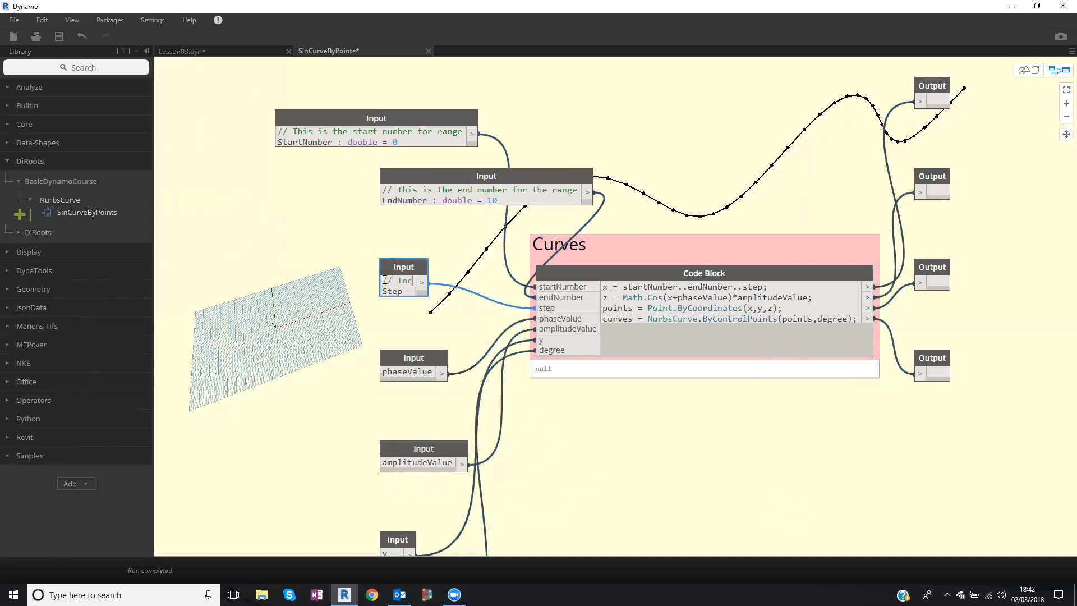
pyautogui.write('rement value')
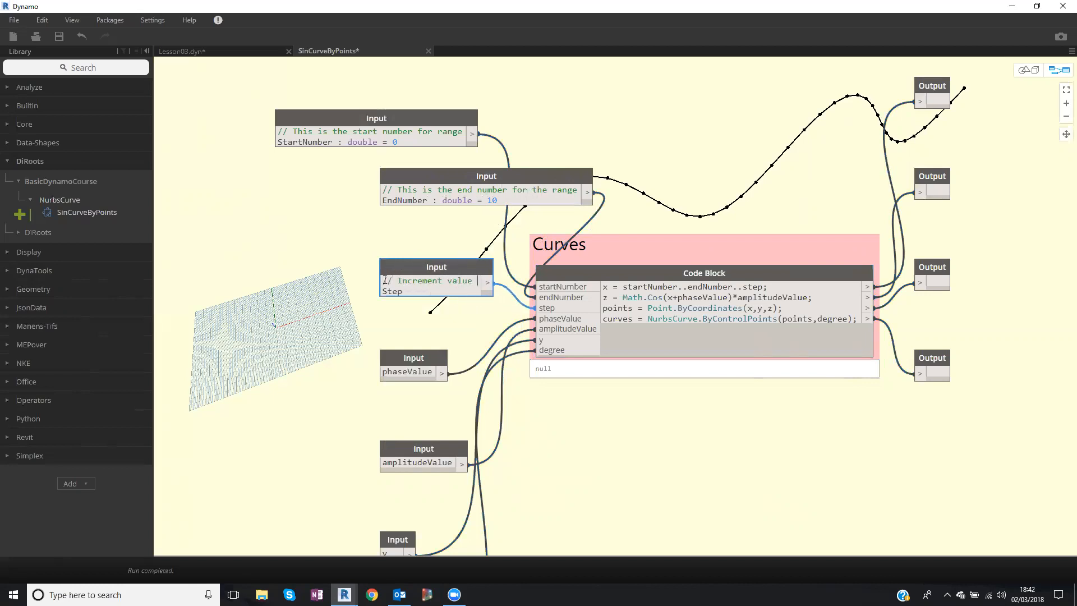
pyautogui.press('BackSpace')
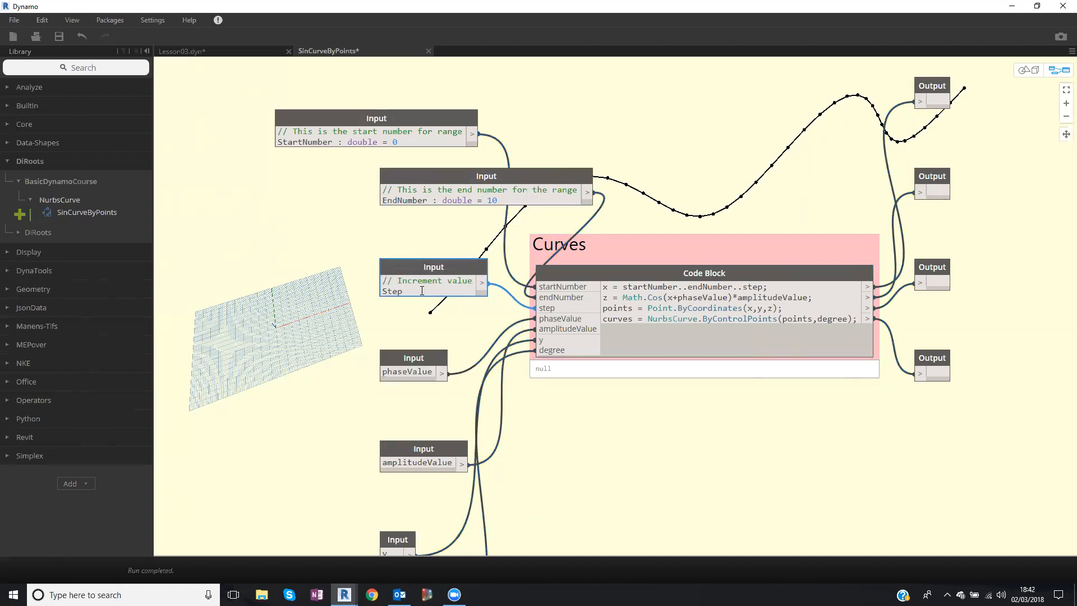
# Declare the Step input as double with default value 1.
pyautogui.write(': double + 1')
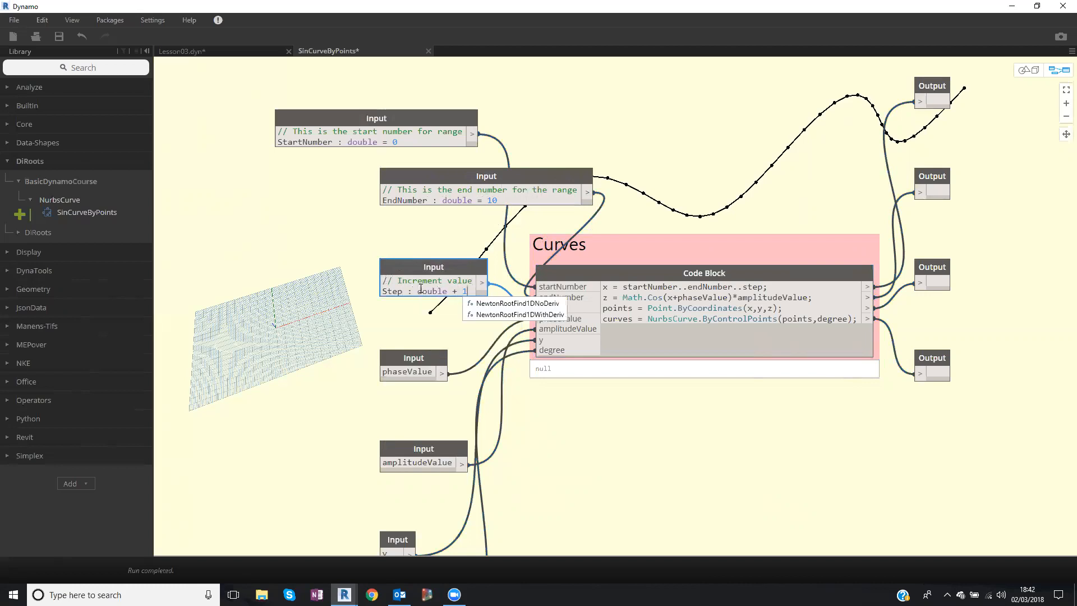
pyautogui.press('BackSpace')
pyautogui.press('BackSpace')
pyautogui.write('= 1')
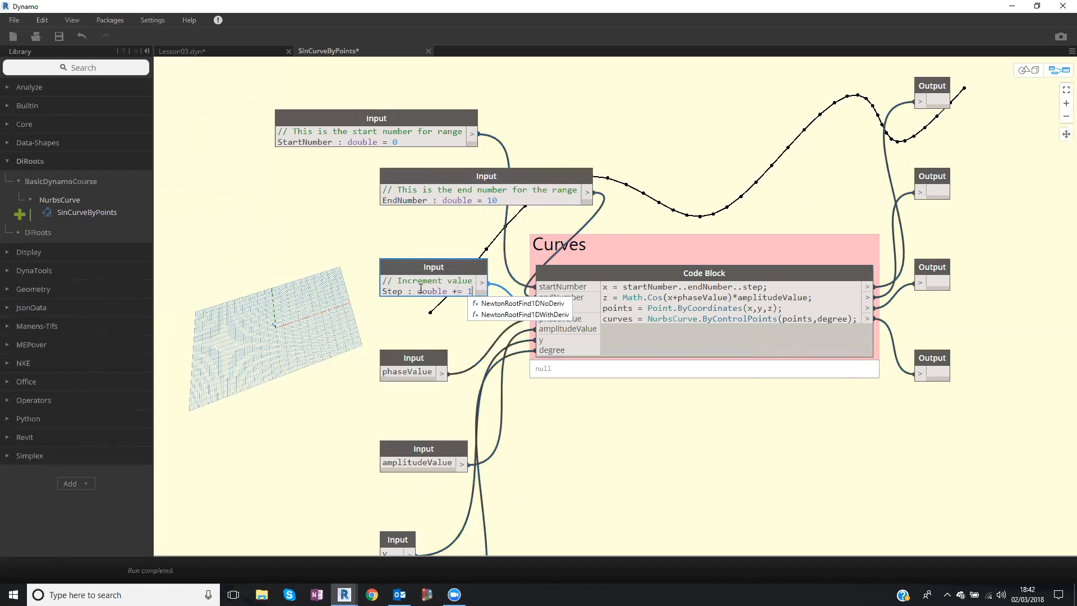
pyautogui.press('BackSpace')
pyautogui.press('BackSpace')
pyautogui.press('BackSpace')
pyautogui.press('BackSpace')
pyautogui.press('BackSpace')
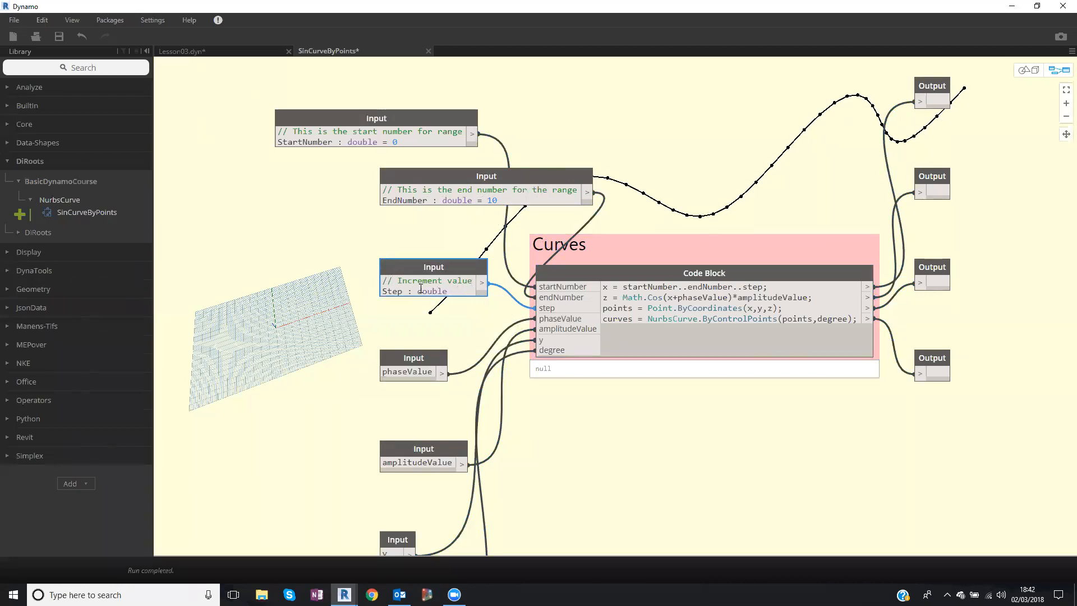
pyautogui.write('-')
pyautogui.write(' = 1')
pyautogui.click(403, 227)
# Rename the phaseValue input to SinPhase.
pyautogui.moveTo(372, 380); pyautogui.dragTo(377, 285, button='middle')
pyautogui.scroll(2, 378, 285)
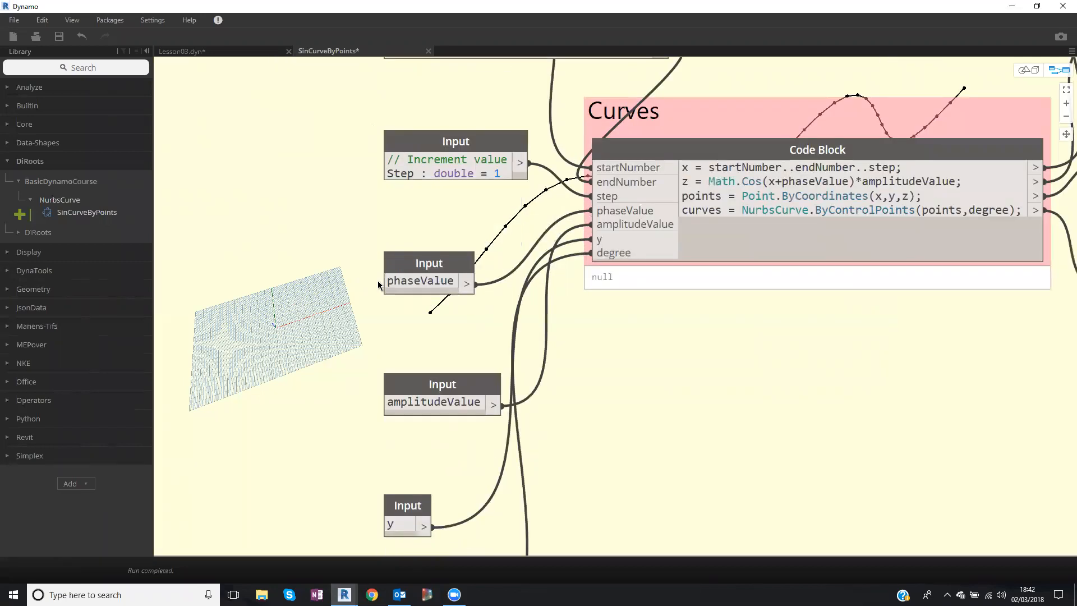
pyautogui.write('in')
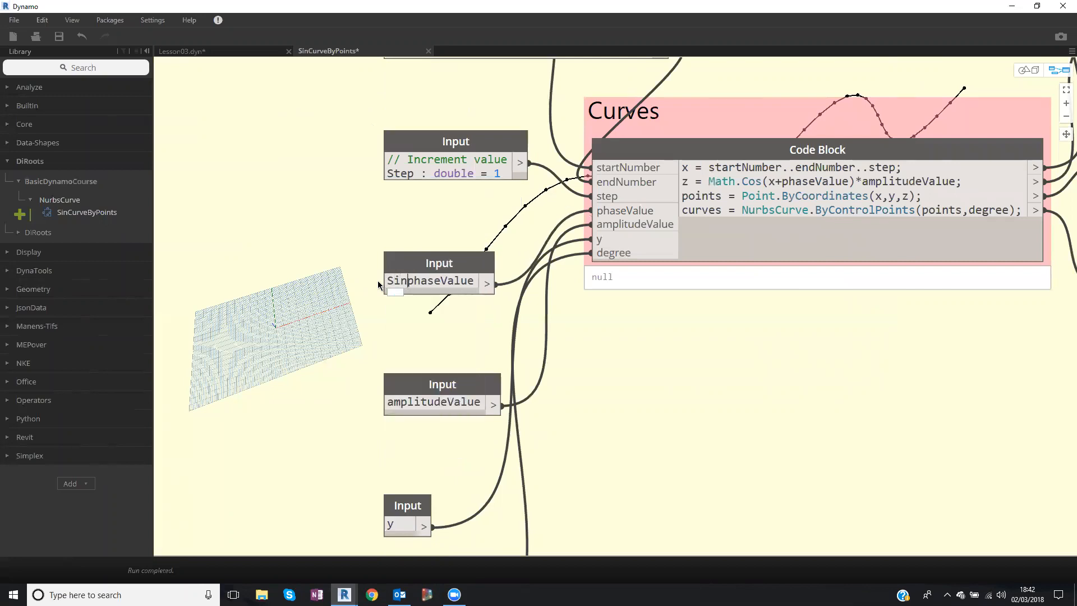
pyautogui.write('Phase')
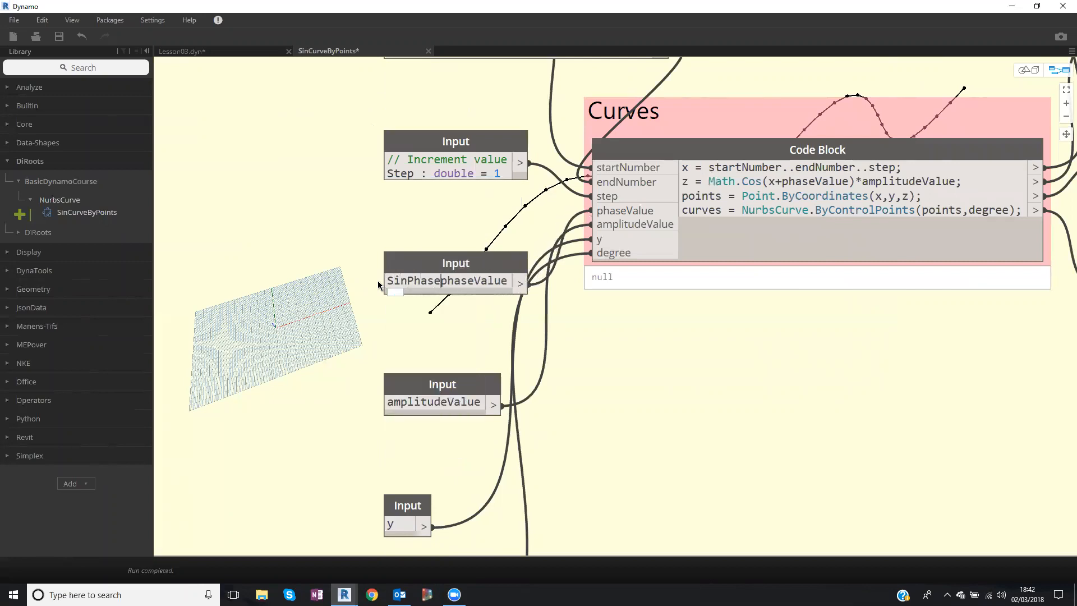
pyautogui.hotkey('shift', 'Right')
pyautogui.hotkey('shift', 'Right')
pyautogui.hotkey('shift', 'Right')
pyautogui.hotkey('shift', 'Right')
pyautogui.hotkey('shift', 'Right')
pyautogui.hotkey('shift', 'Right')
pyautogui.hotkey('shift', 'Right')
pyautogui.hotkey('shift', 'Right')
pyautogui.hotkey('shift', 'Right')
pyautogui.hotkey('shift', 'Right')
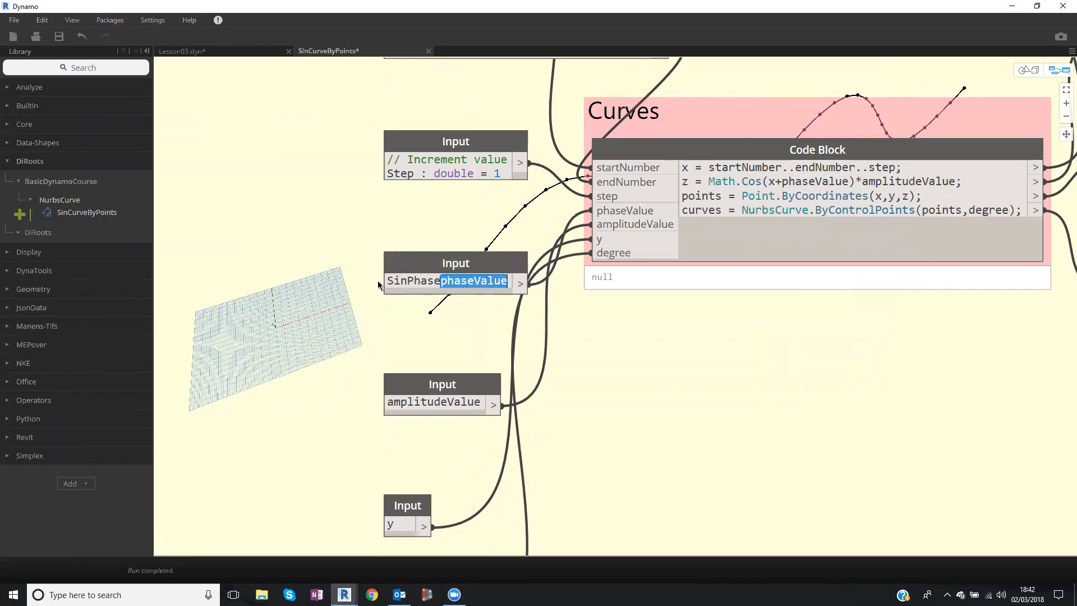
pyautogui.press('BackSpace')
# Declare SinPhase as double with default value 0 and add the comment "// Phase value" above it.
pyautogui.write(': doub')
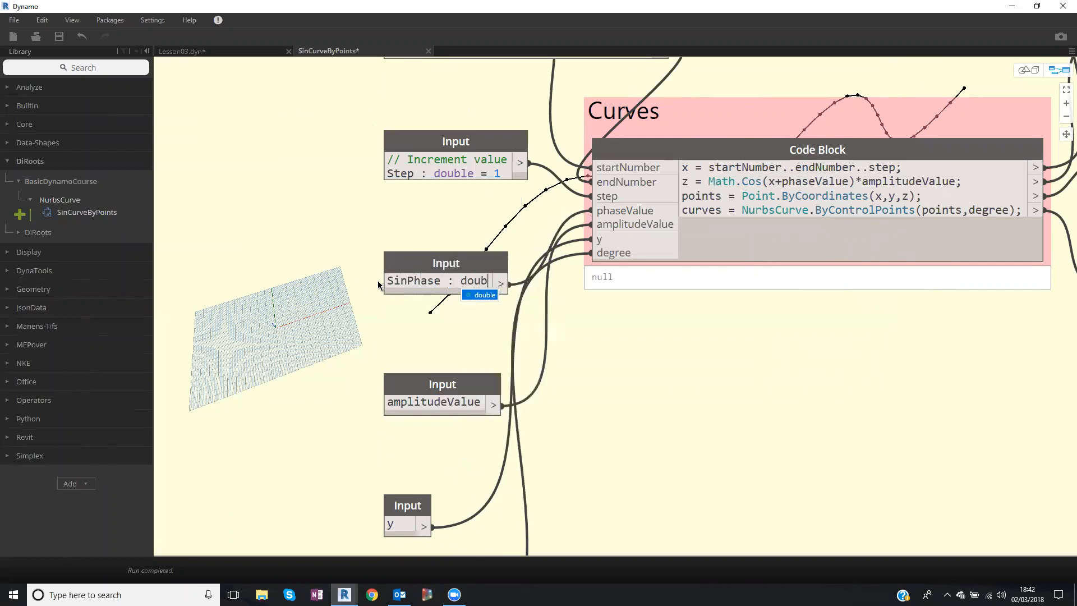
pyautogui.write('le = ')
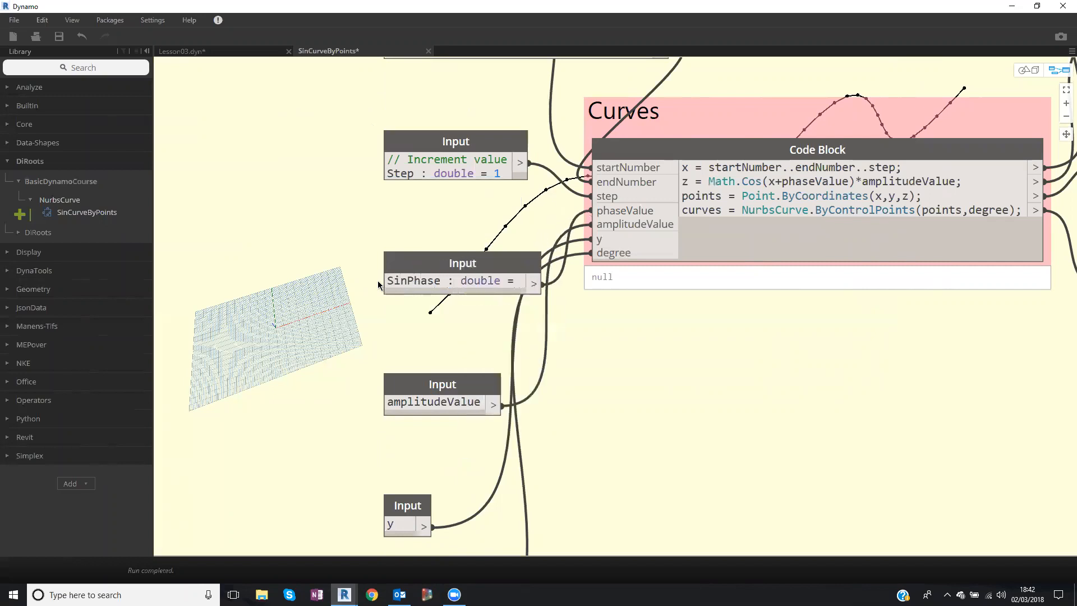
pyautogui.write('0')
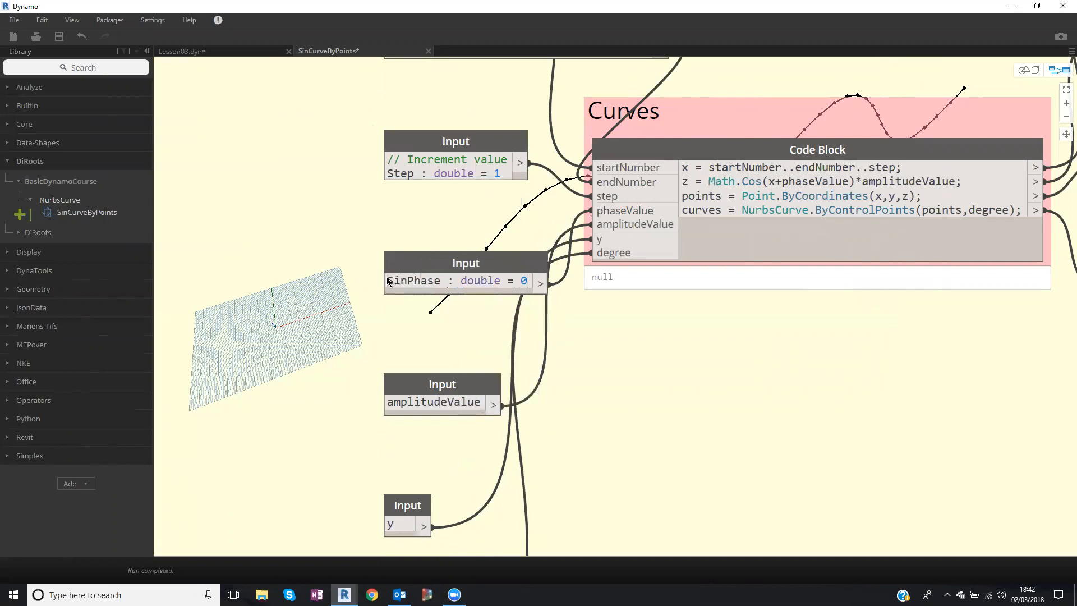
pyautogui.press('Return')
pyautogui.write('// Phase value')
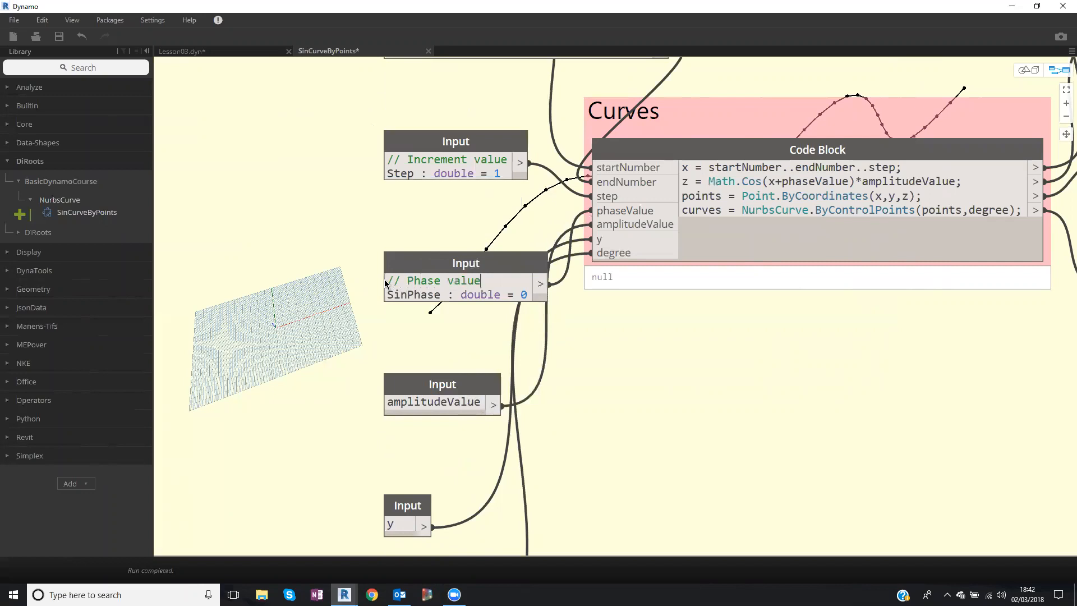
# Rename the amplitudeValue input to AmplitudeValue and add the comment "// Amplitude value" above it.
pyautogui.moveTo(393, 401); pyautogui.dragTo(383, 404)
pyautogui.write('A')
pyautogui.press('Left')
pyautogui.press('Return')
pyautogui.press('Up')
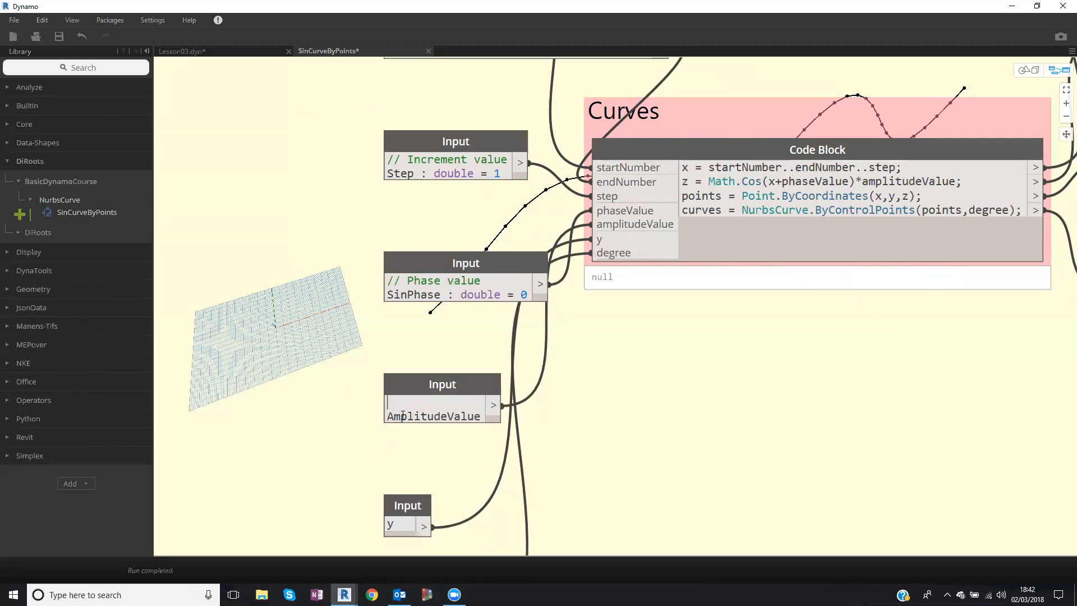
pyautogui.write('// Amplitude value Amplitu')
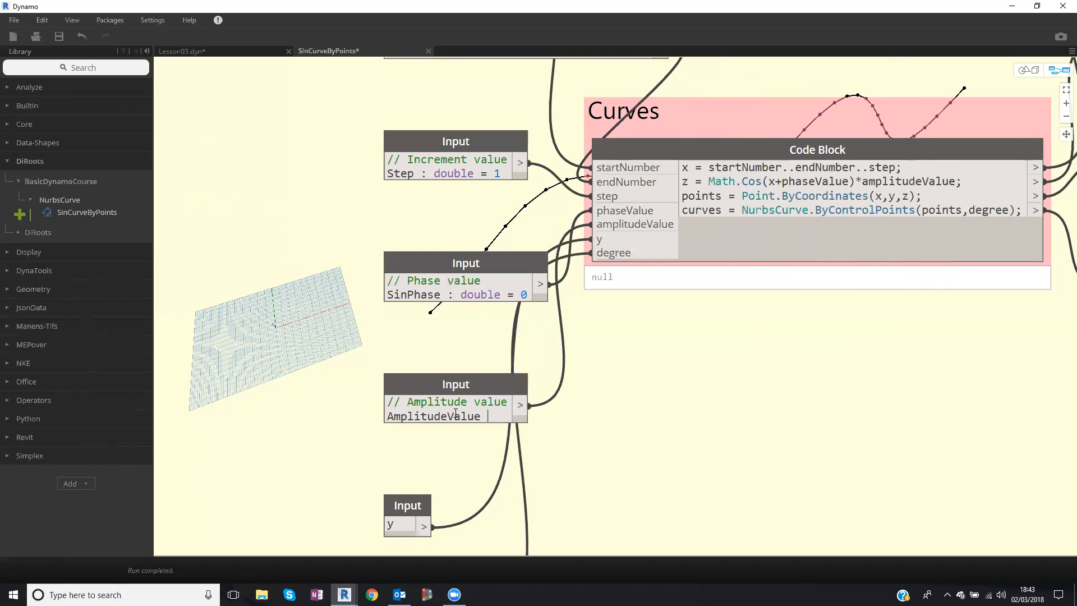
# Declare AmplitudeValue as double with default value 1 and move its node closer to the SinPhase input.
pyautogui.write('deValue : double = 0')
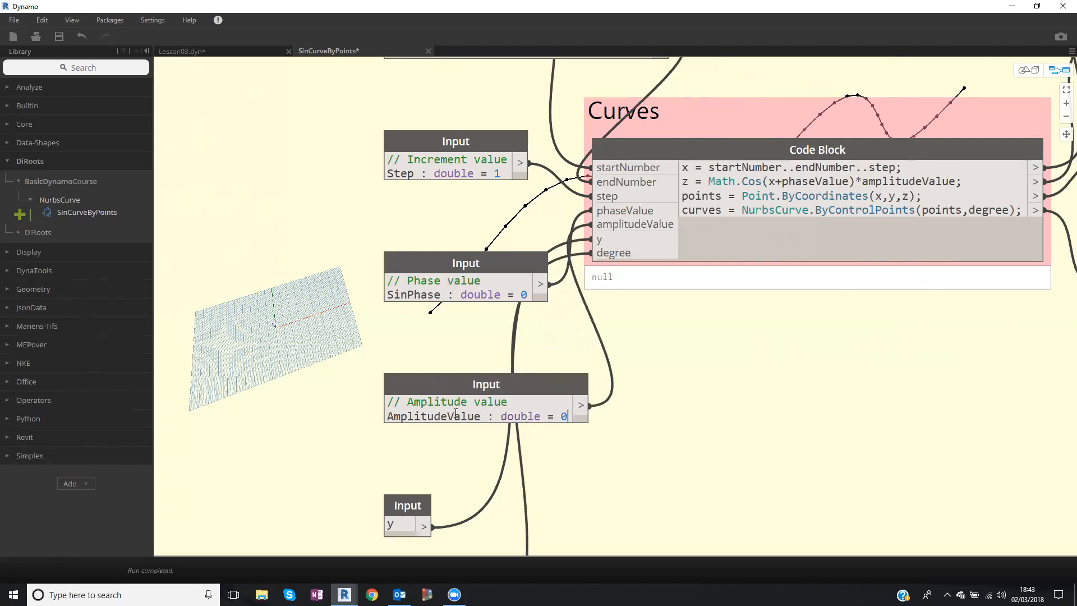
pyautogui.press('BackSpace')
pyautogui.write('1')
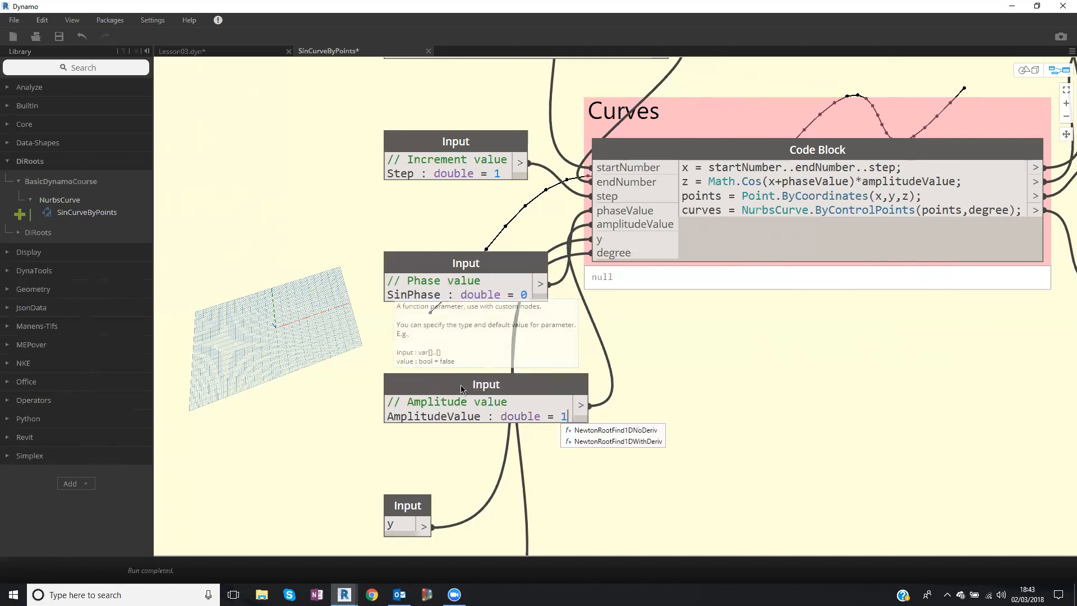
pyautogui.moveTo(474, 392); pyautogui.dragTo(407, 365)
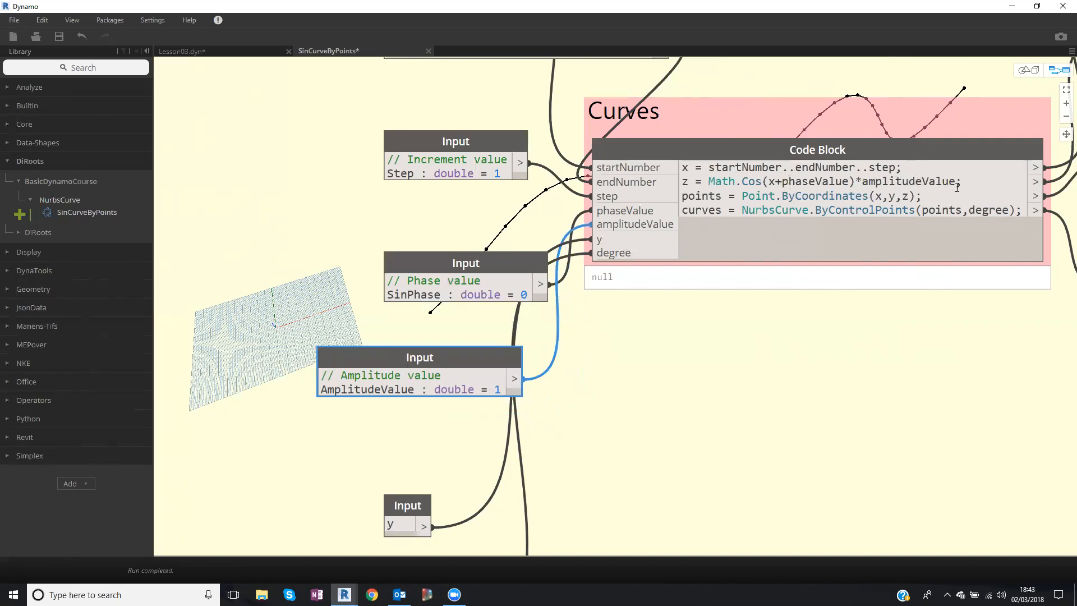
# Rename the y input to HorizontalTranslation.
pyautogui.moveTo(666, 341); pyautogui.dragTo(672, 321, button='middle')
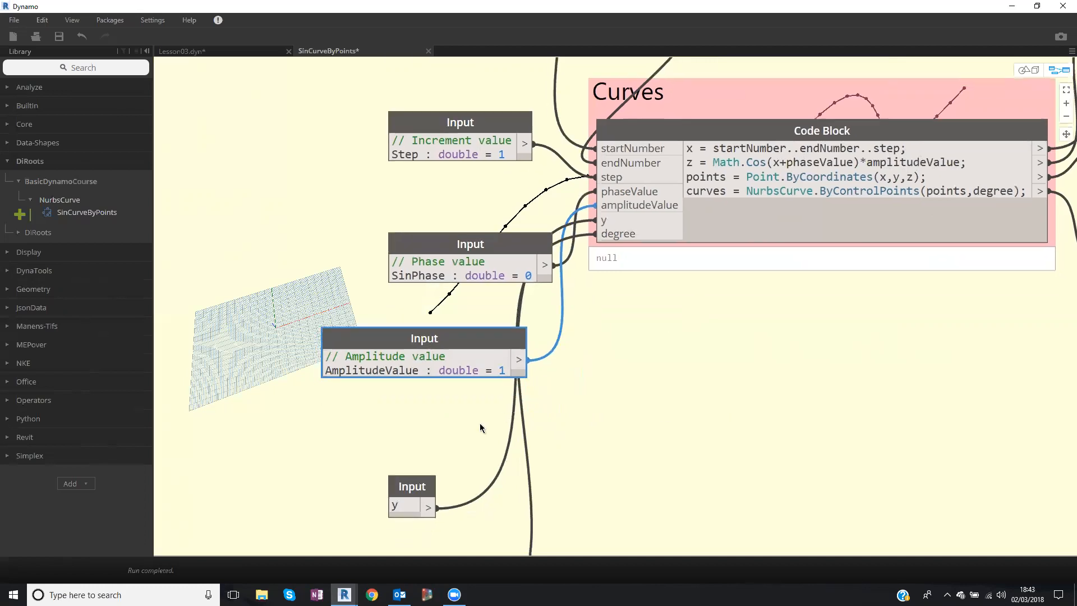
pyautogui.moveTo(440, 455); pyautogui.dragTo(460, 428, button='middle')
pyautogui.moveTo(460, 428); pyautogui.dragTo(412, 441)
pyautogui.write('Horizontal')
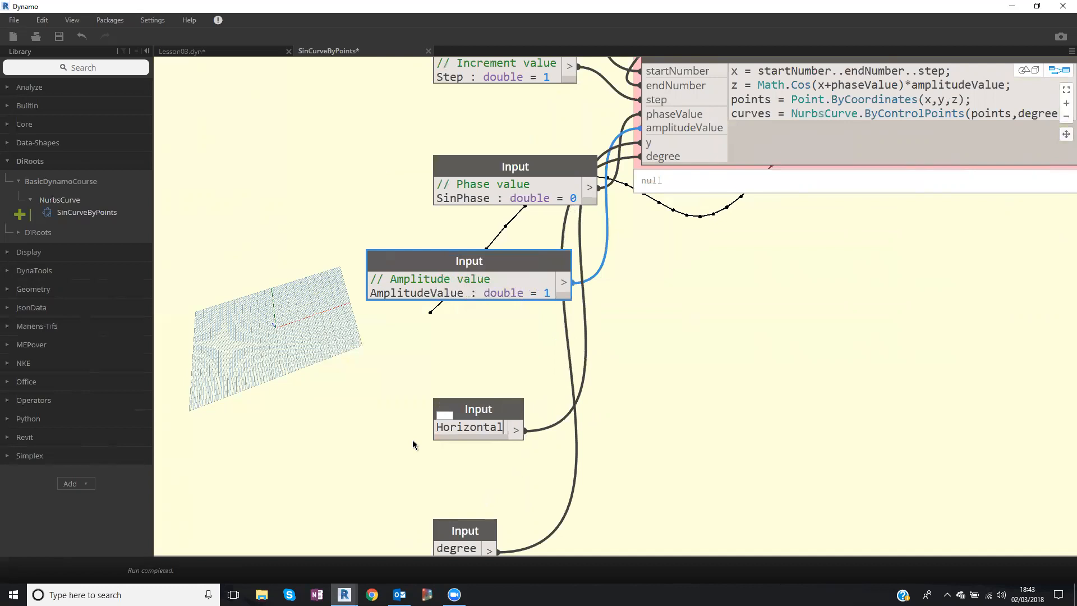
pyautogui.write('Translation =')
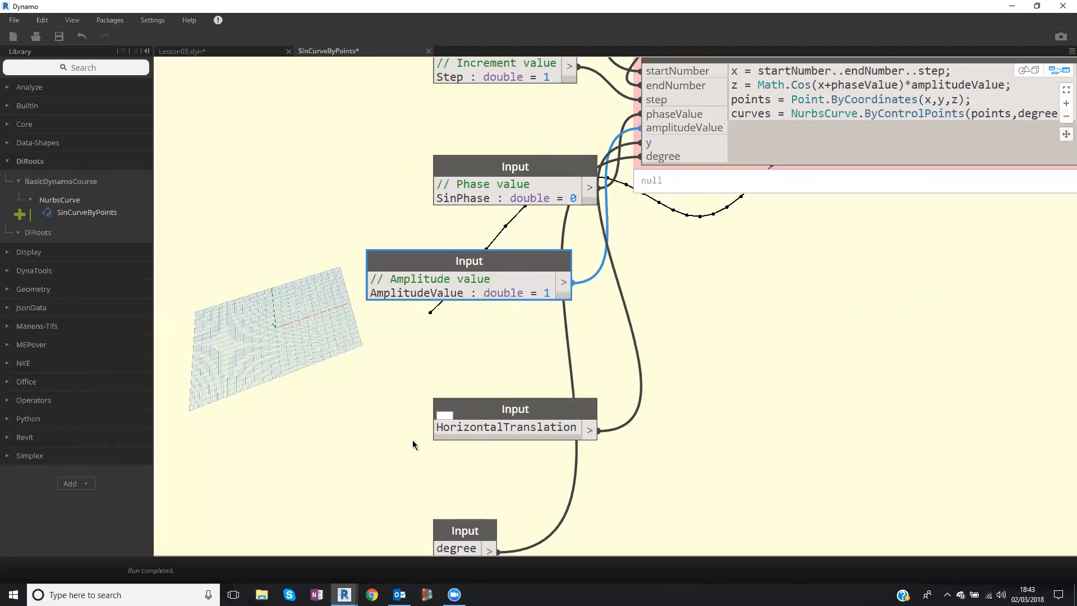
pyautogui.press('BackSpace')
pyautogui.press('BackSpace')
# Declare the HorizontalTranslation input as double with default value 0.
pyautogui.write(': double +')
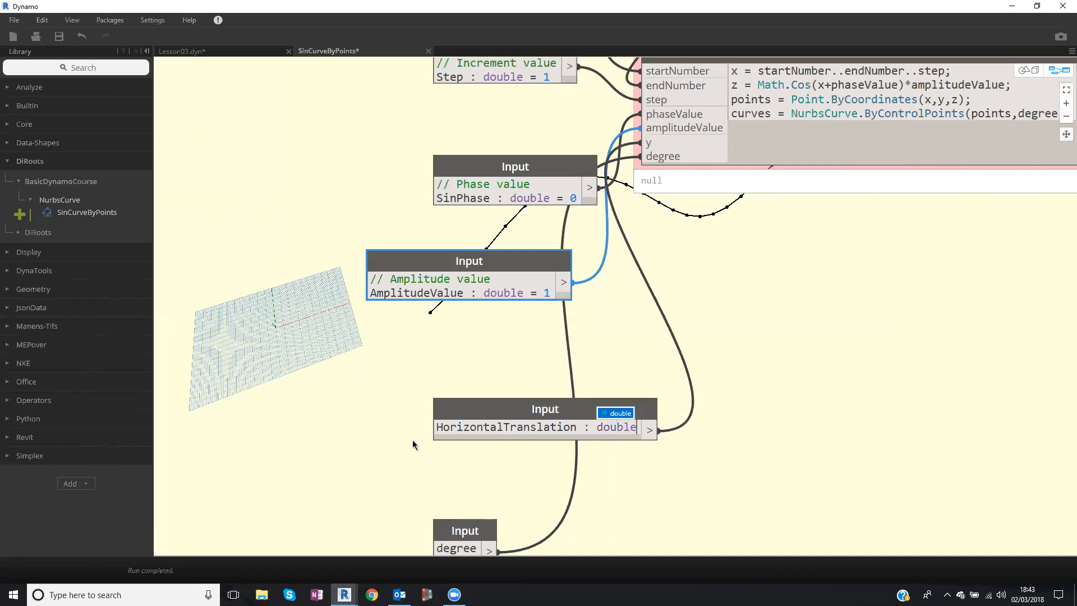
pyautogui.press('BackSpace')
pyautogui.press('BackSpace')
pyautogui.write('= 0')
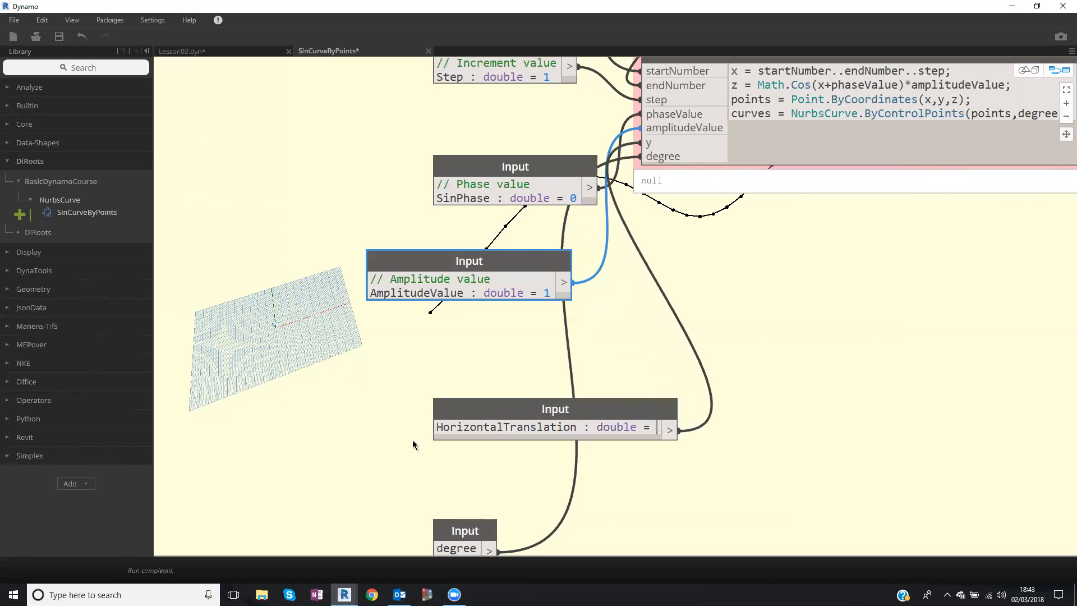
pyautogui.click(414, 371)
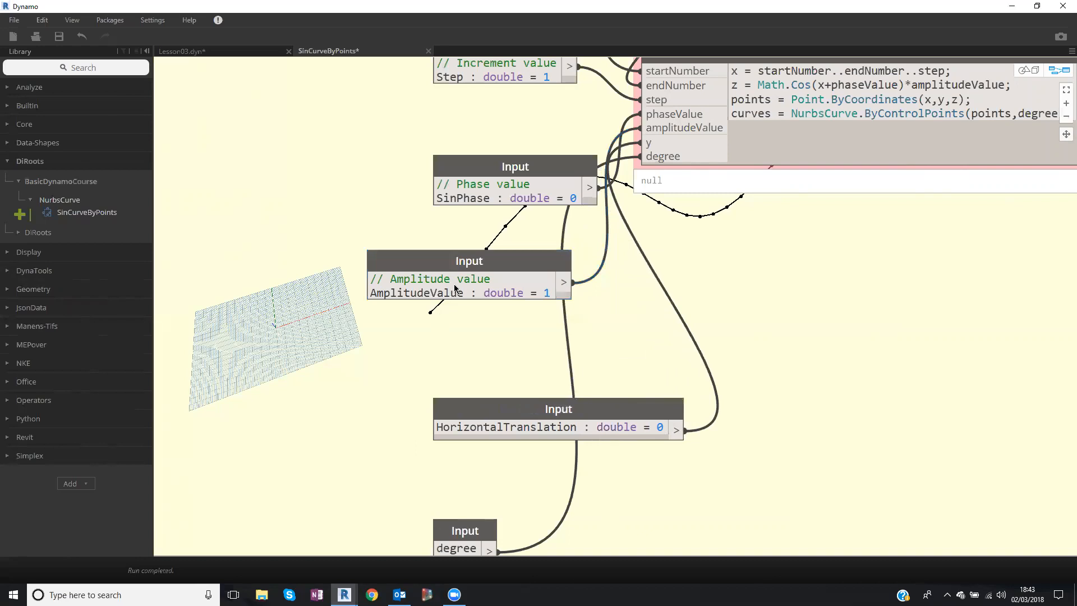
# Rename the degree input to NurbsCurveDegree and declare it as double with default value 3.
pyautogui.scroll(-2, 508, 422)
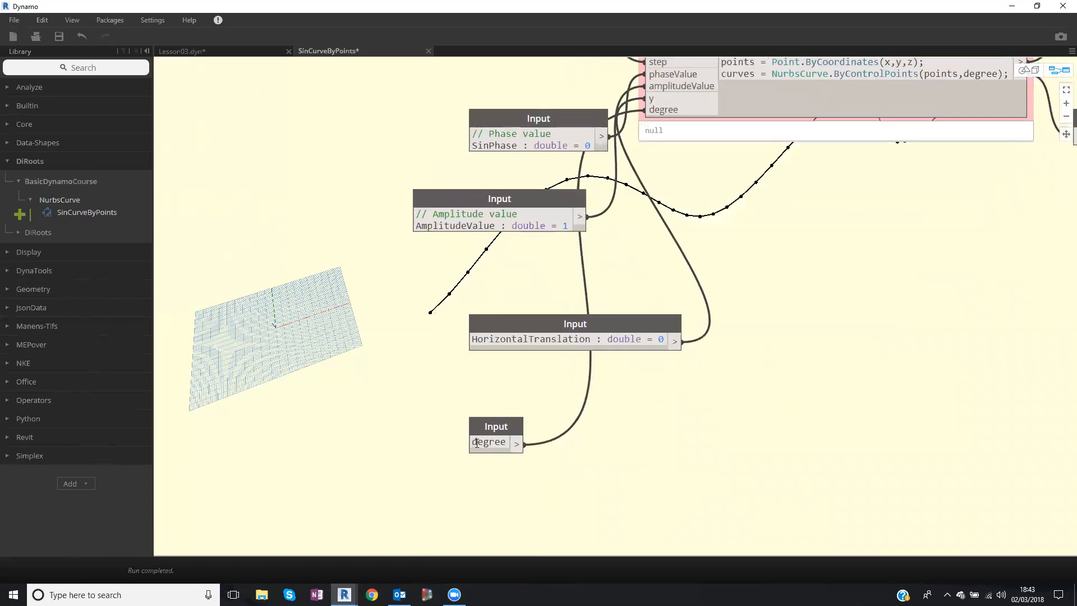
pyautogui.click(477, 443)
pyautogui.write('NurbsCurve')
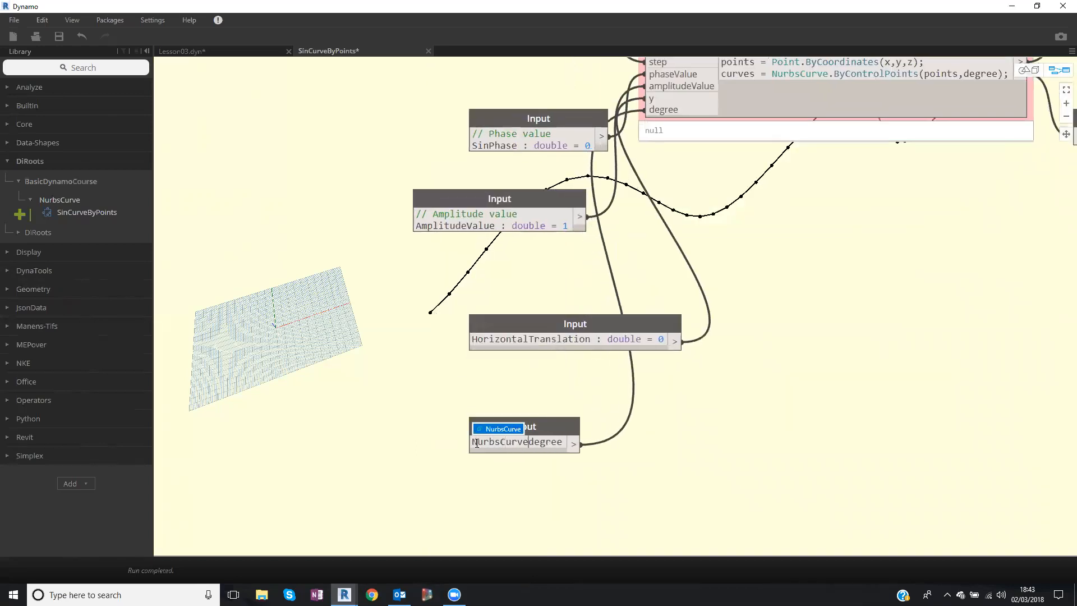
pyautogui.write('Degree')
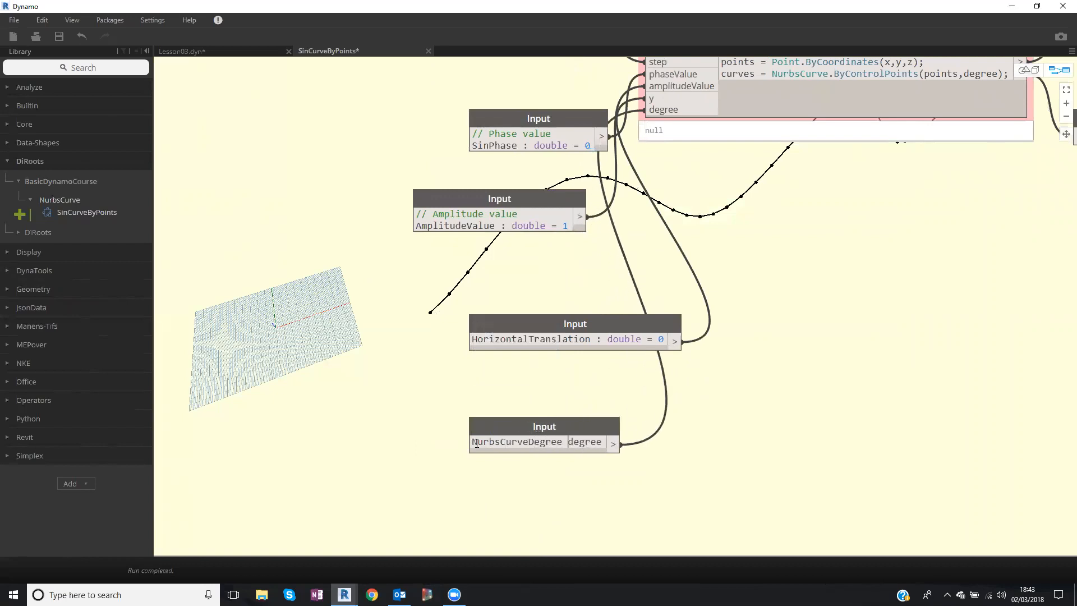
pyautogui.write(' :')
pyautogui.write(' double +')
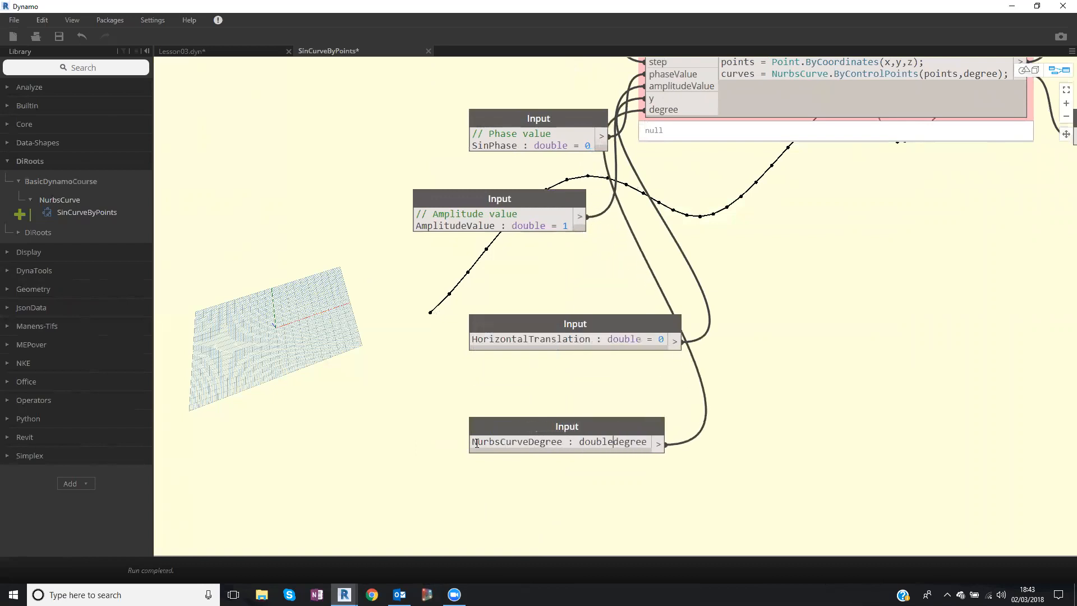
pyautogui.press('BackSpace')
pyautogui.press('BackSpace')
pyautogui.write('= 3')
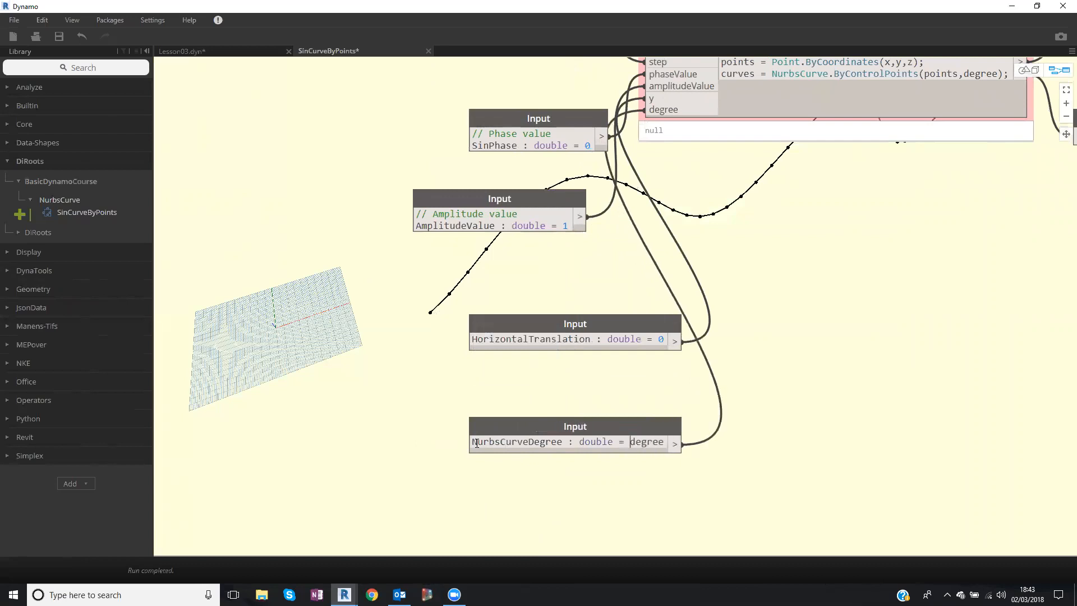
pyautogui.hotkey('shift', 'End')
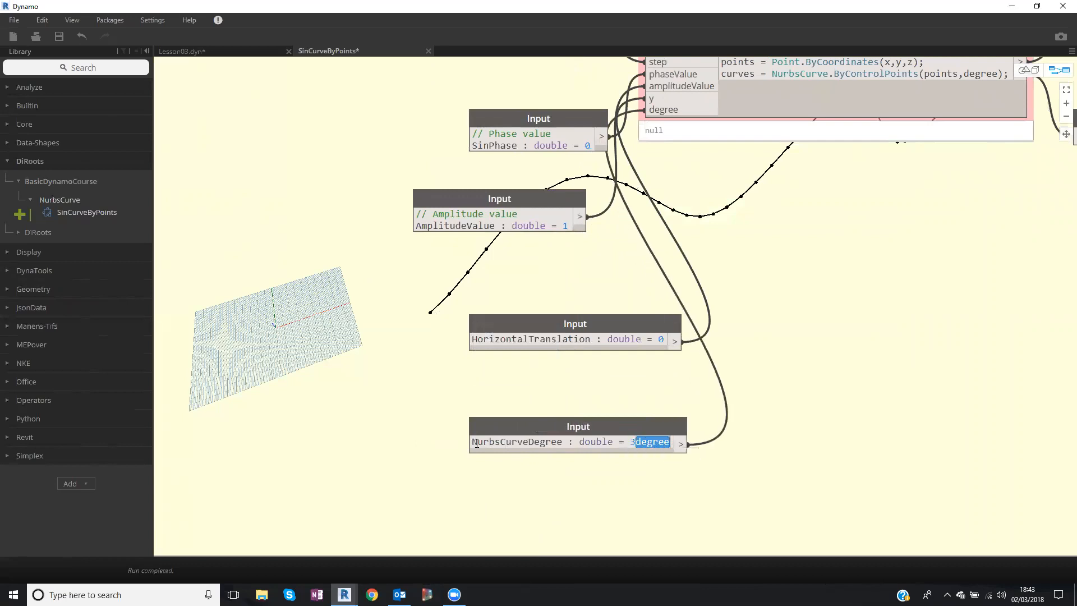
pyautogui.press('Delete')
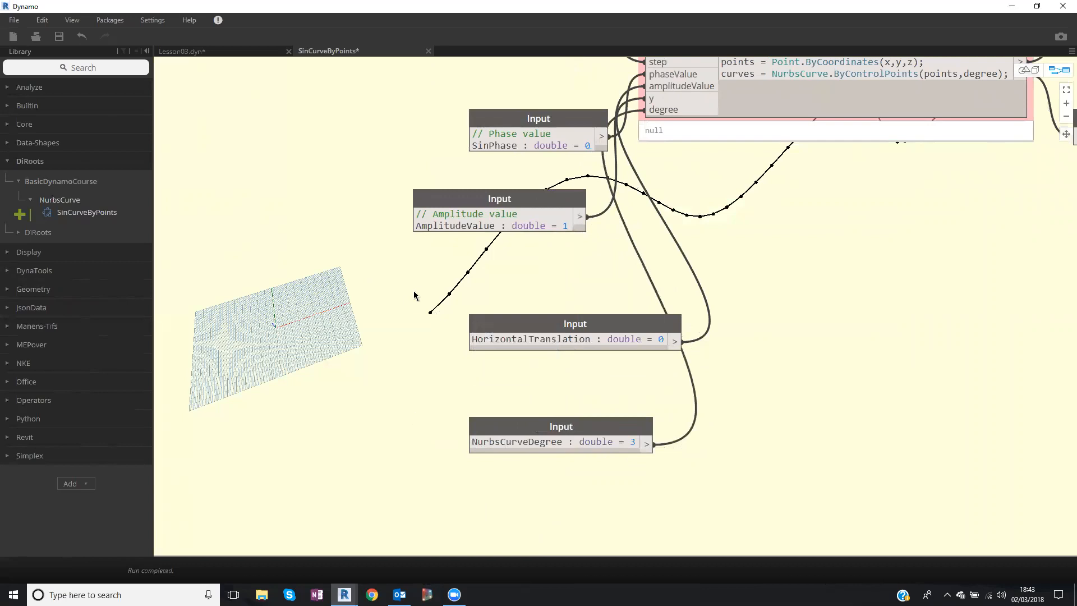
# Return to the Lesson03.dyn workspace containing the SinCurveByPoints node and save it.
pyautogui.scroll(-3, 449, 368)
pyautogui.moveTo(456, 371); pyautogui.dragTo(471, 490, button='middle')
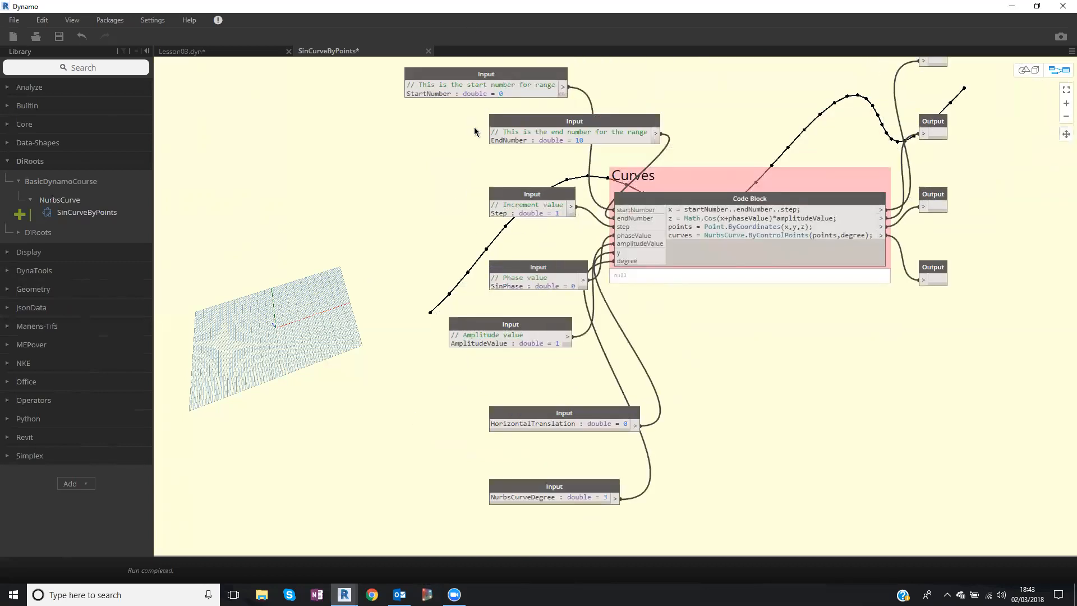
pyautogui.moveTo(398, 88); pyautogui.dragTo(399, 91, button='middle')
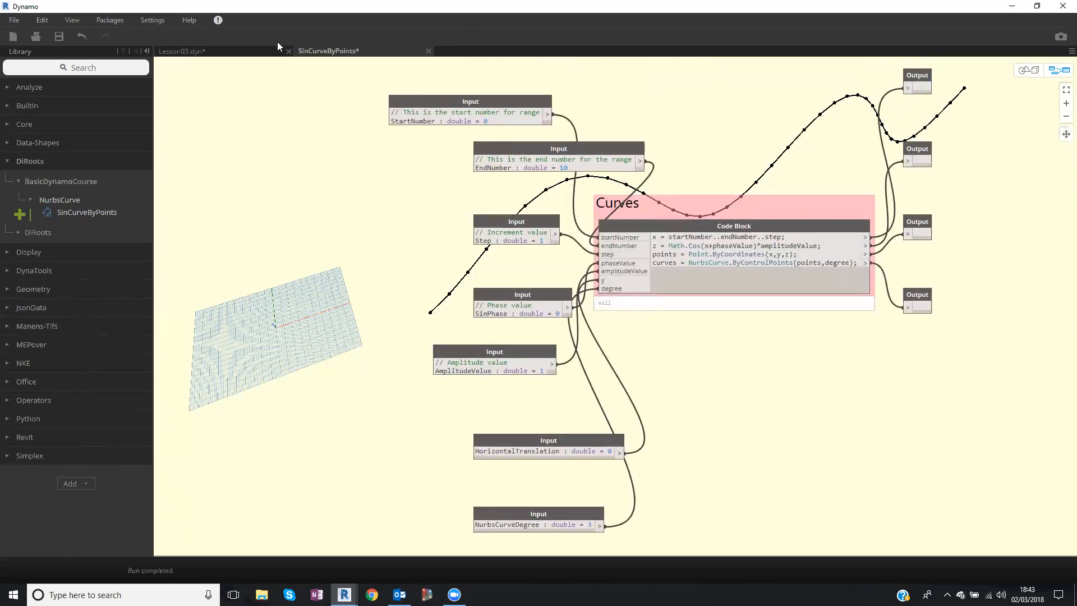
pyautogui.hotkey('ctrl', 'Tab')
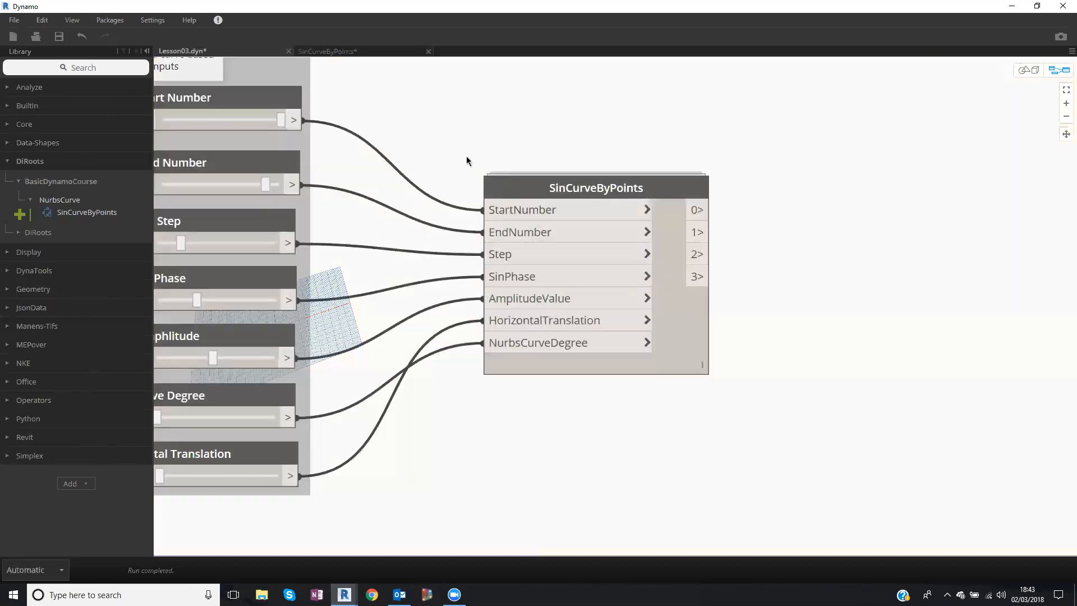
pyautogui.scroll(-2, 501, 169)
pyautogui.moveTo(500, 169); pyautogui.dragTo(509, 190, button='middle')
pyautogui.hotkey('ctrl', 's')
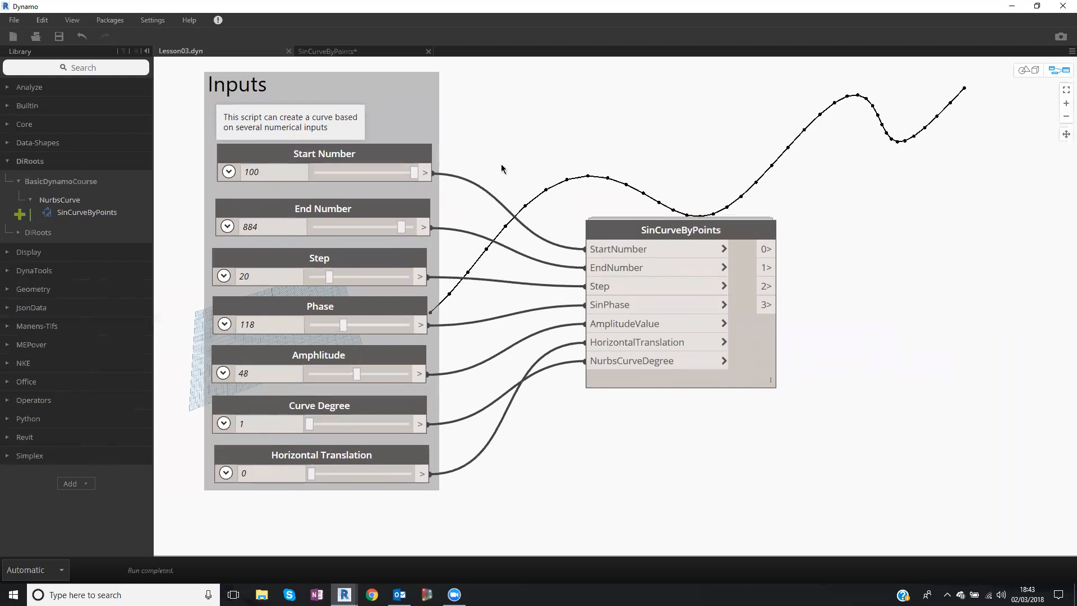
# Move the SinCurveByPoints node farther from the Inputs group and disconnect all of its input wires.
pyautogui.moveTo(701, 232); pyautogui.dragTo(758, 232)
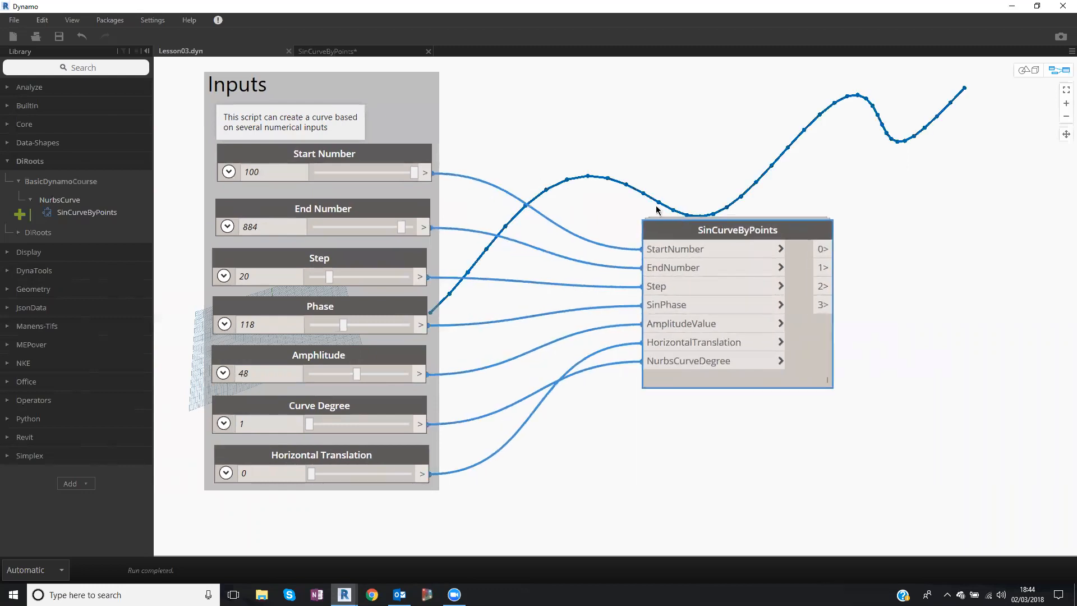
pyautogui.moveTo(642, 248); pyautogui.dragTo(639, 236)
pyautogui.click(634, 233)
pyautogui.click(656, 263)
pyautogui.click(602, 236)
pyautogui.click(649, 288)
pyautogui.click(607, 260)
pyautogui.click(653, 310)
pyautogui.click(602, 272)
pyautogui.click(651, 324)
pyautogui.click(616, 290)
pyautogui.click(657, 338)
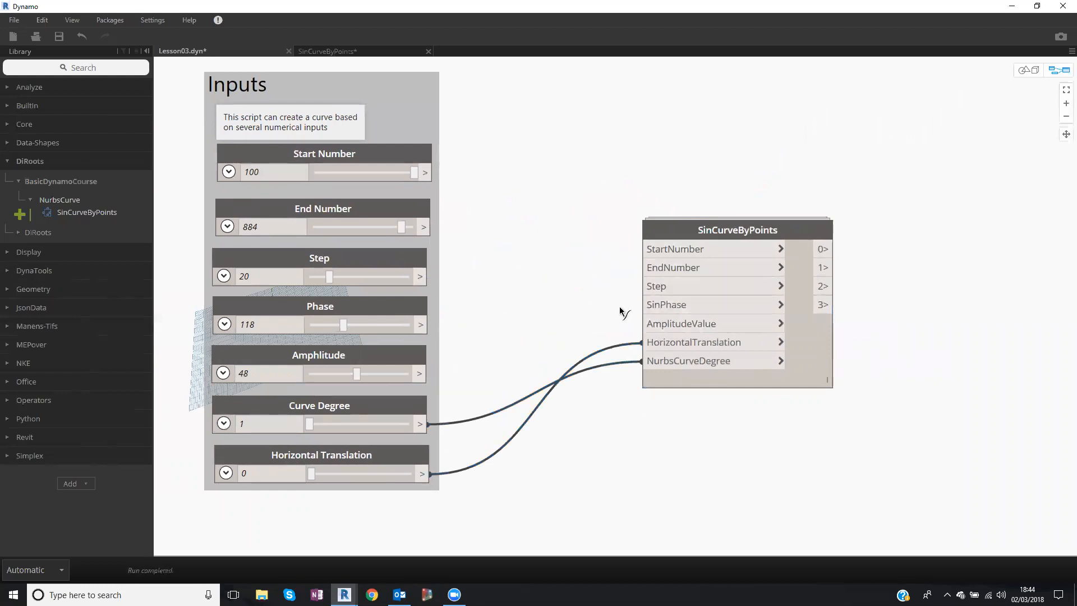
pyautogui.click(620, 308)
pyautogui.click(658, 360)
pyautogui.click(597, 350)
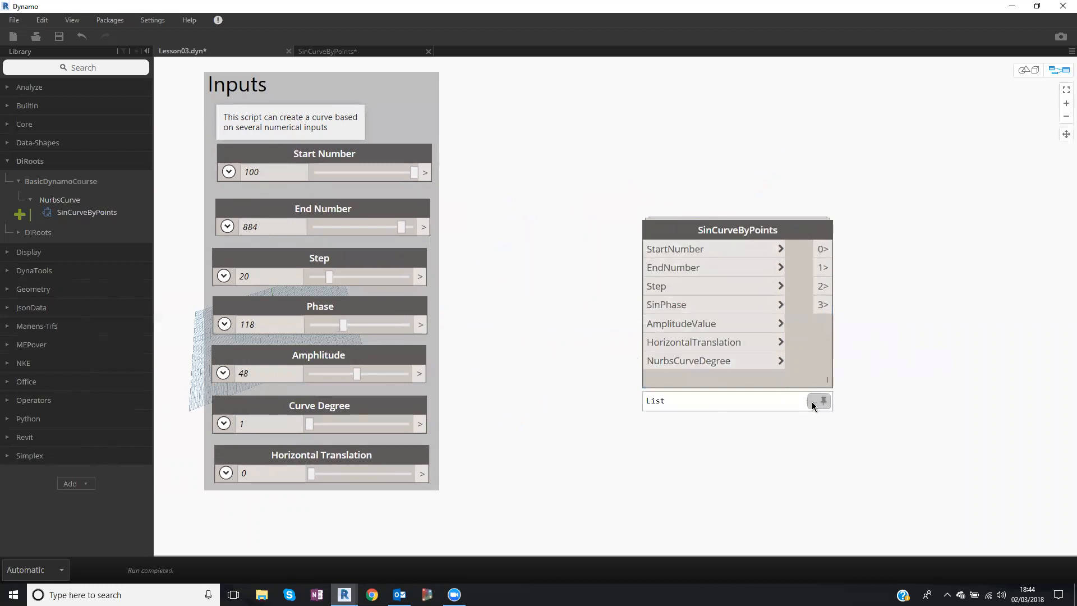
# Examine in the 3D background preview the curve that SinCurveByPoints generates from its default input values.
pyautogui.moveTo(812, 402)
pyautogui.moveTo(695, 227); pyautogui.dragTo(689, 199)
pyautogui.hotkey('ctrl', 'b')
pyautogui.rightClick(574, 212)
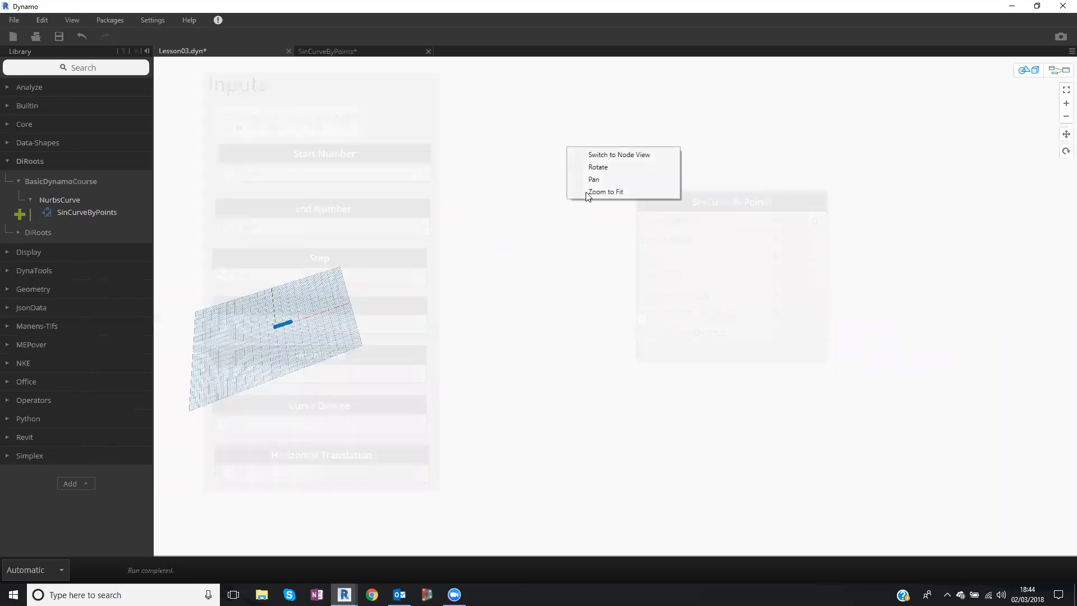
pyautogui.moveTo(556, 253); pyautogui.dragTo(624, 309, button='middle')
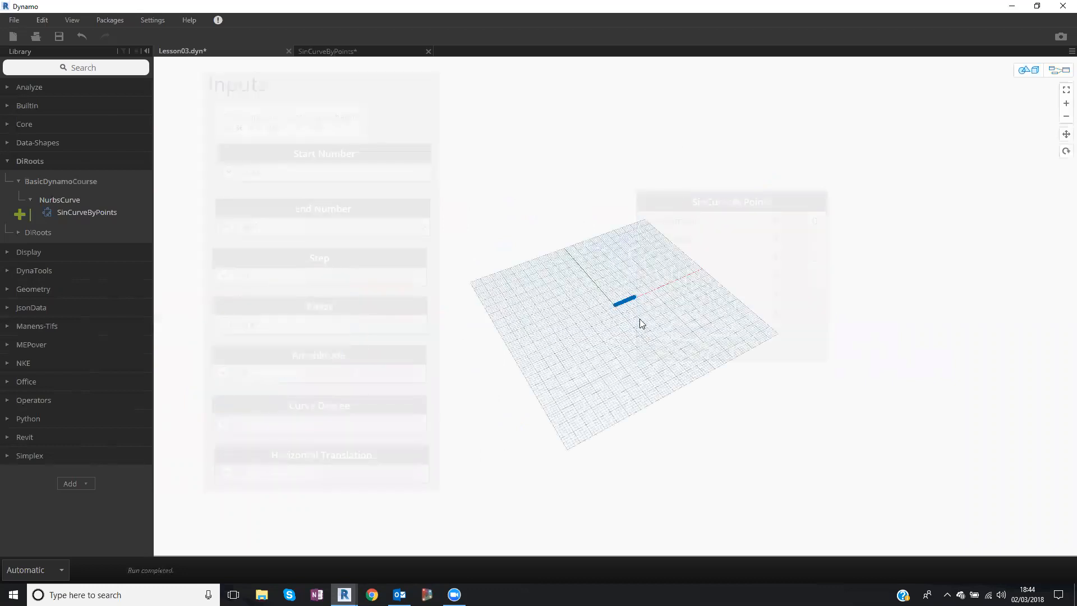
pyautogui.moveTo(678, 293); pyautogui.dragTo(590, 293, button='right')
pyautogui.scroll(3, 590, 292)
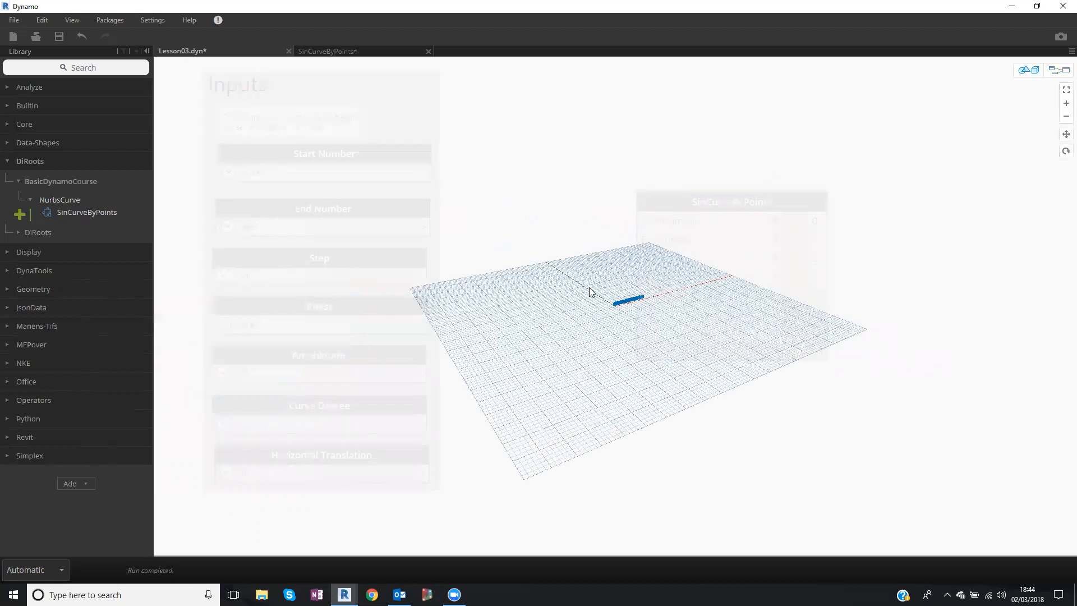
pyautogui.scroll(5, 590, 290)
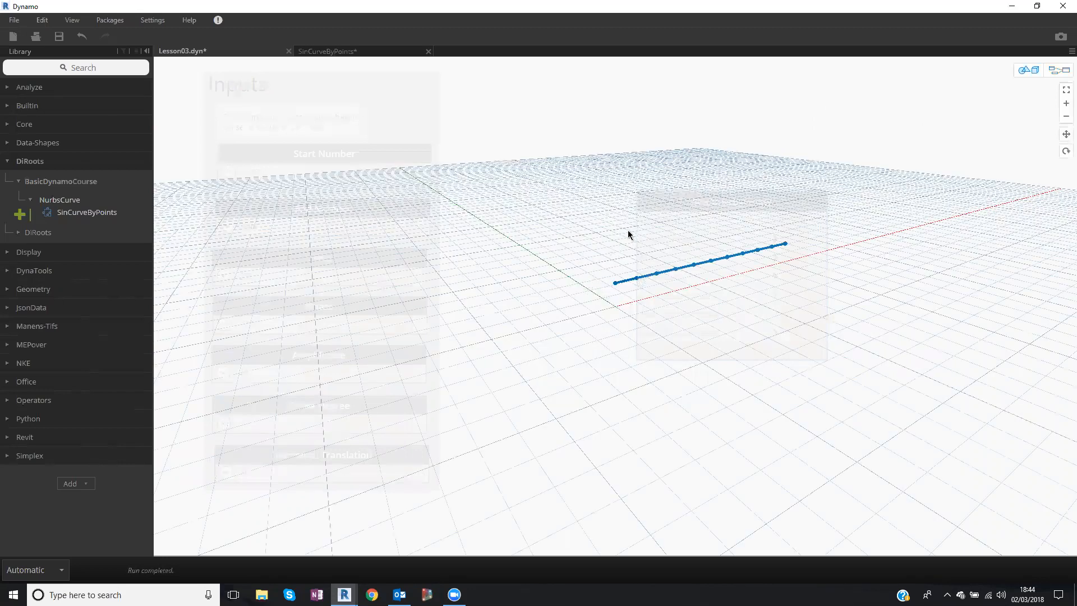
pyautogui.scroll(1, 657, 224)
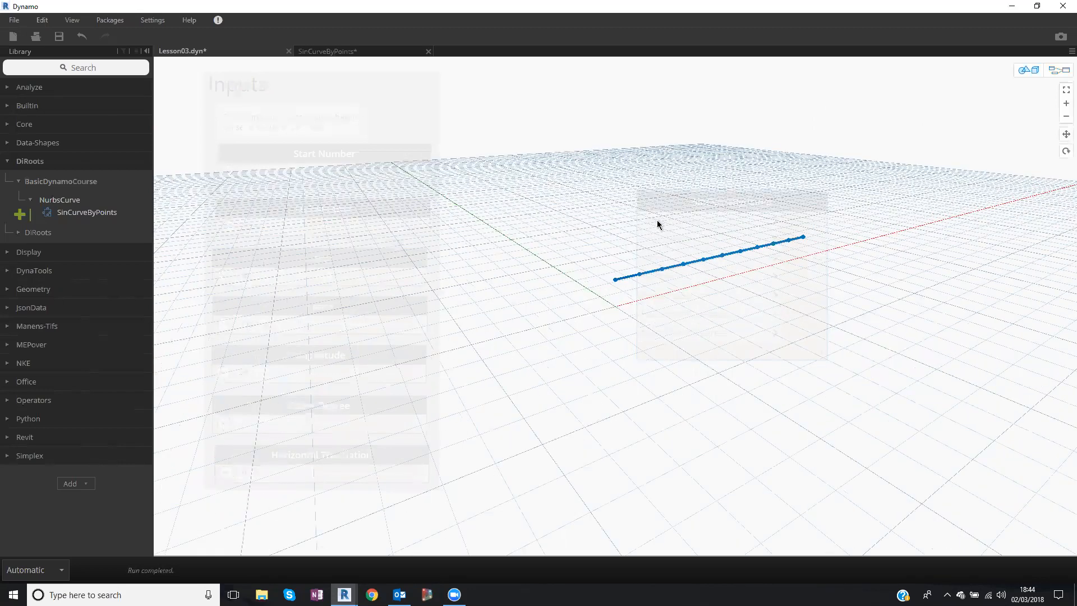
pyautogui.hotkey('ctrl', 'b')
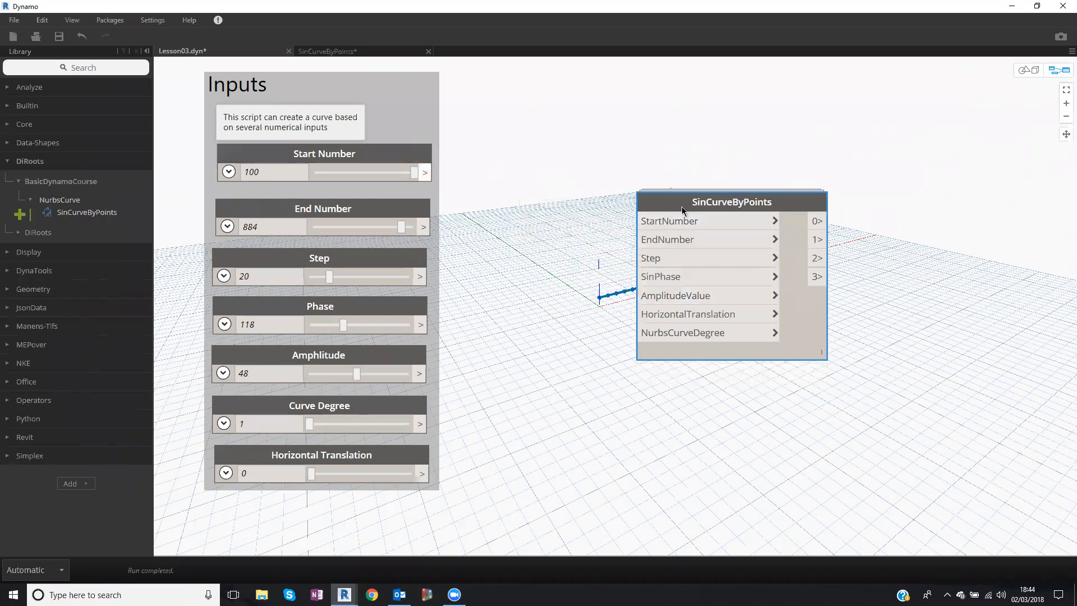
# Move SinCurveByPoints nearer the Inputs group and connect Start Number, End Number, Step, Phase and Amphlitude to its first five inputs in order.
pyautogui.moveTo(690, 207); pyautogui.dragTo(655, 234)
pyautogui.moveTo(426, 172); pyautogui.dragTo(587, 165)
pyautogui.click(423, 276)
pyautogui.click(590, 203)
pyautogui.click(421, 324)
pyautogui.click(587, 222)
pyautogui.click(419, 374)
pyautogui.click(587, 240)
# Try to connect the Curve Degree slider to the SinCurveByPoints node's NurbsCurveDegree input and set the slider to 3.
pyautogui.click(419, 424)
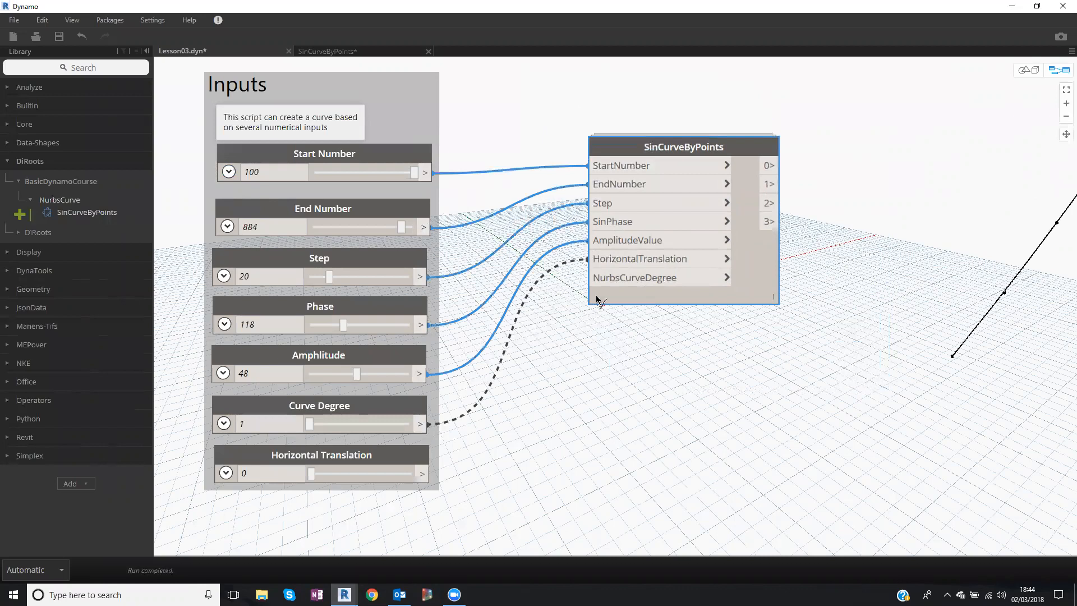
pyautogui.click(589, 260)
pyautogui.click(595, 282)
pyautogui.click(563, 385)
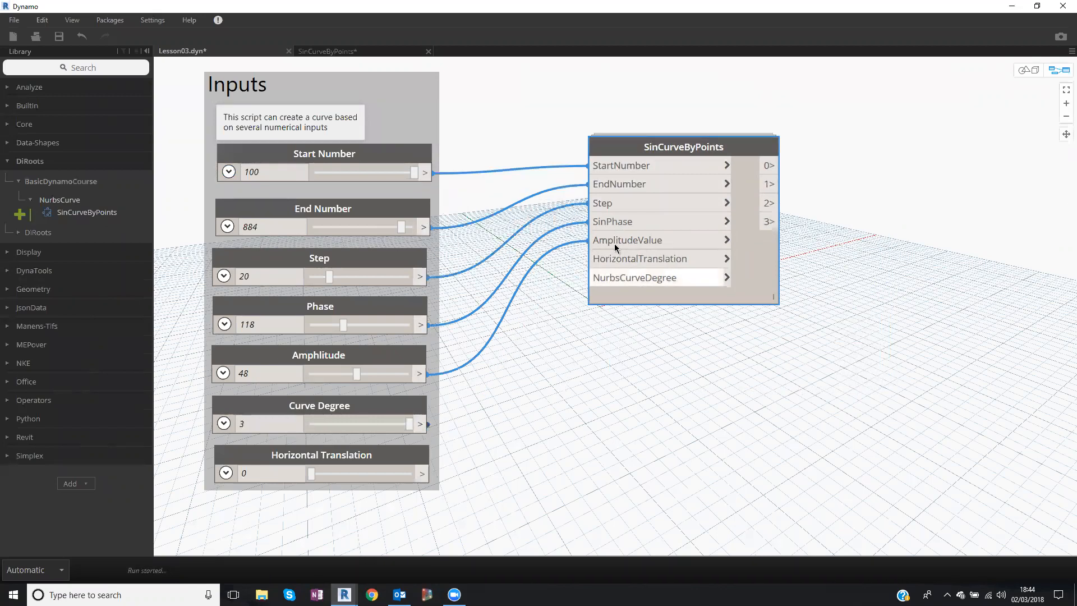
pyautogui.moveTo(630, 161); pyautogui.dragTo(625, 168)
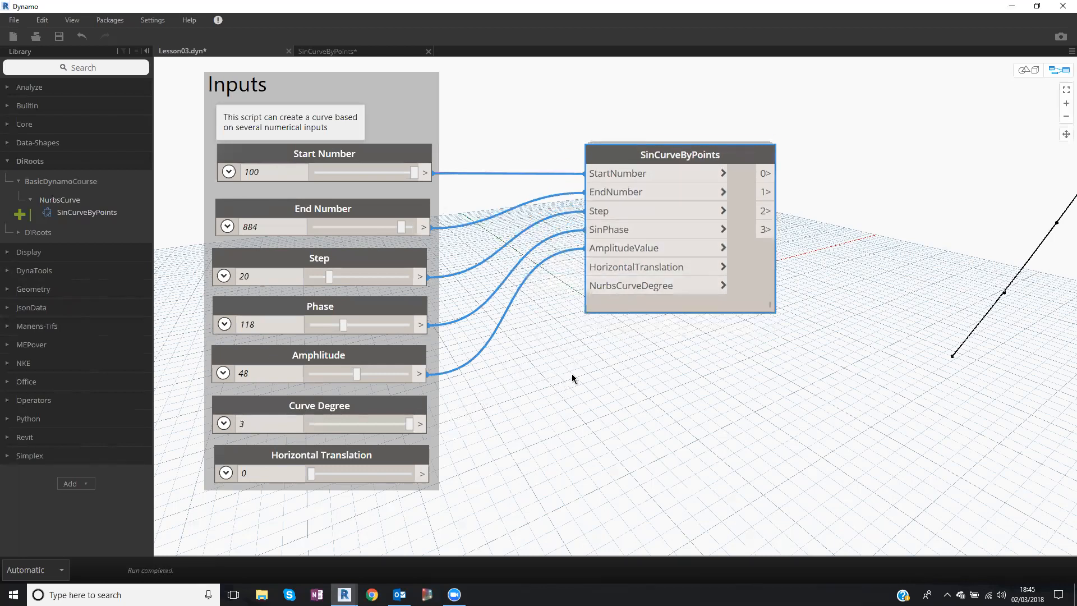
pyautogui.scroll(-2, 595, 347)
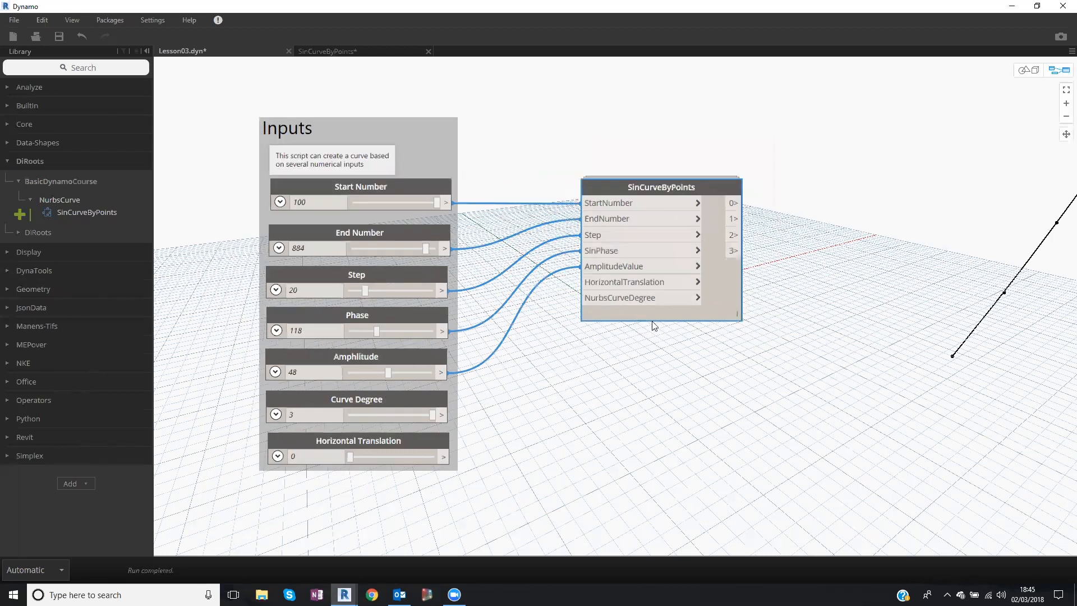
# Try driving the SinCurveByPoints node's HorizontalTranslation input with the Horizontal Translation slider, moving it through 252 and back to 0.
pyautogui.scroll(-3, 665, 342)
pyautogui.hotkey('ctrl', 'b')
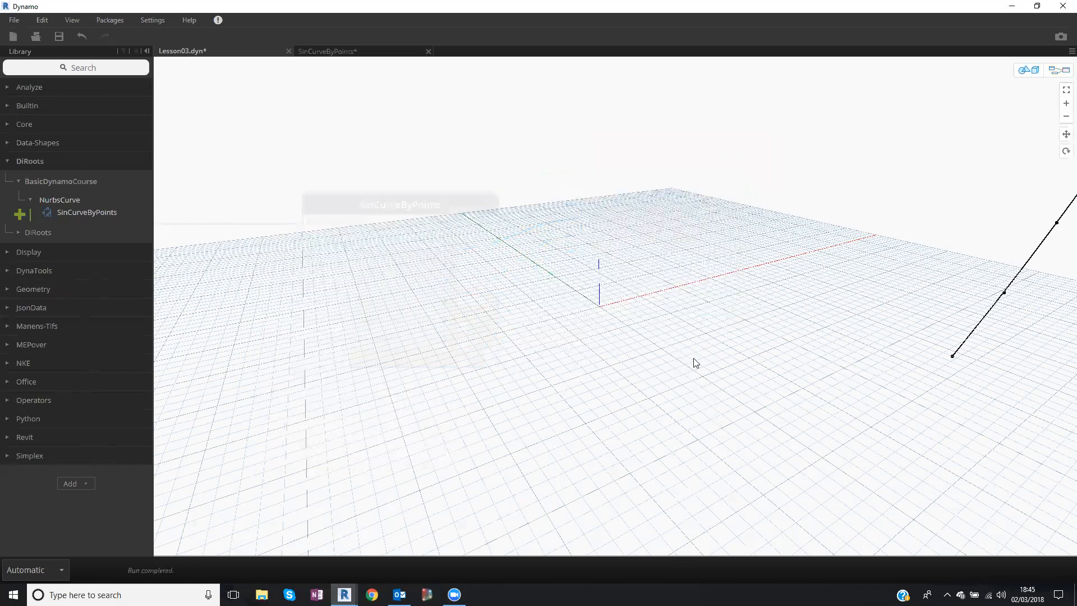
pyautogui.scroll(-4, 643, 367)
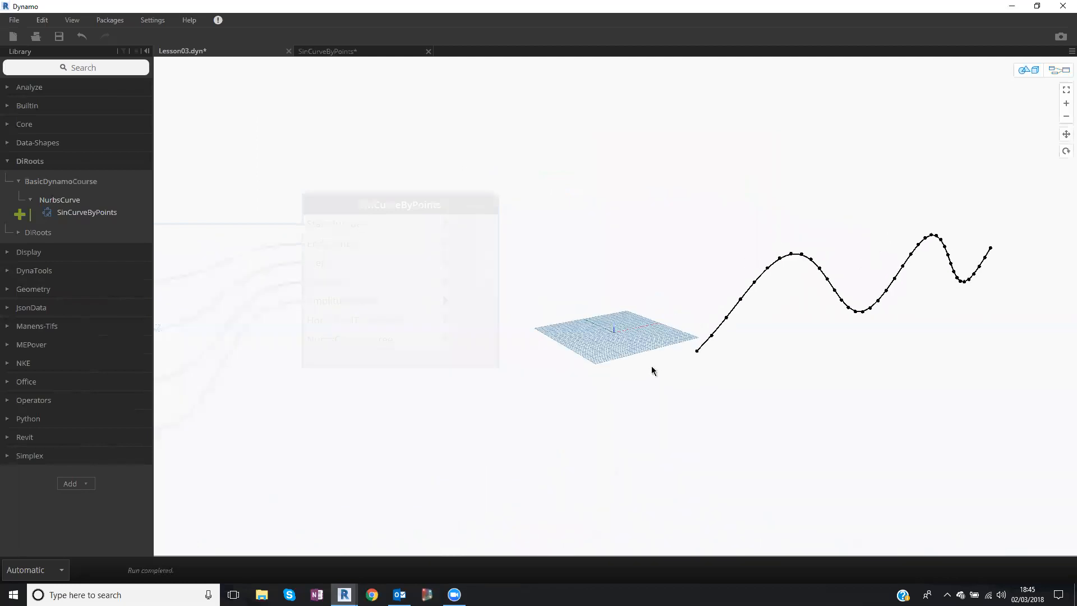
pyautogui.hotkey('ctrl', 'b')
pyautogui.moveTo(474, 287); pyautogui.dragTo(630, 228, button='middle')
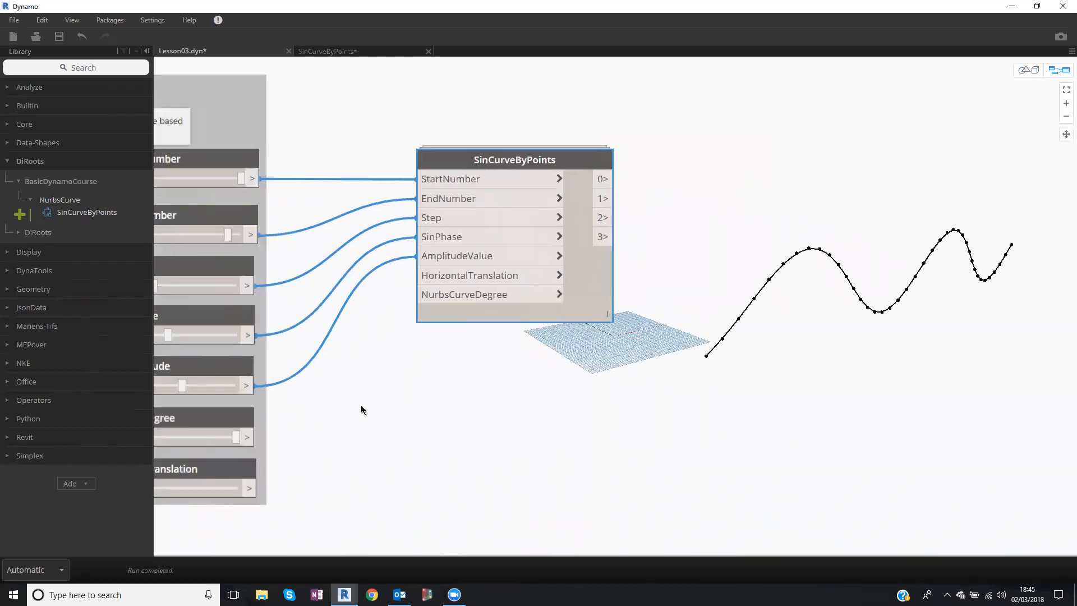
pyautogui.scroll(-2, 628, 225)
pyautogui.click(366, 405)
pyautogui.click(482, 258)
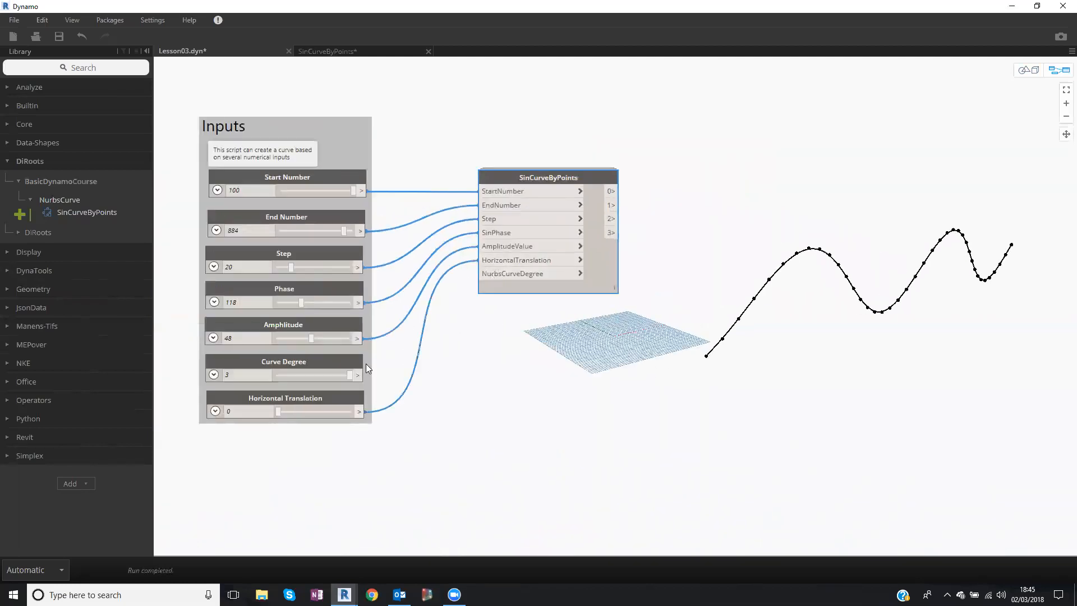
pyautogui.moveTo(278, 412)
pyautogui.mouseDown()
pyautogui.moveTo(308, 414)
pyautogui.moveTo(264, 416)
pyautogui.mouseUp()
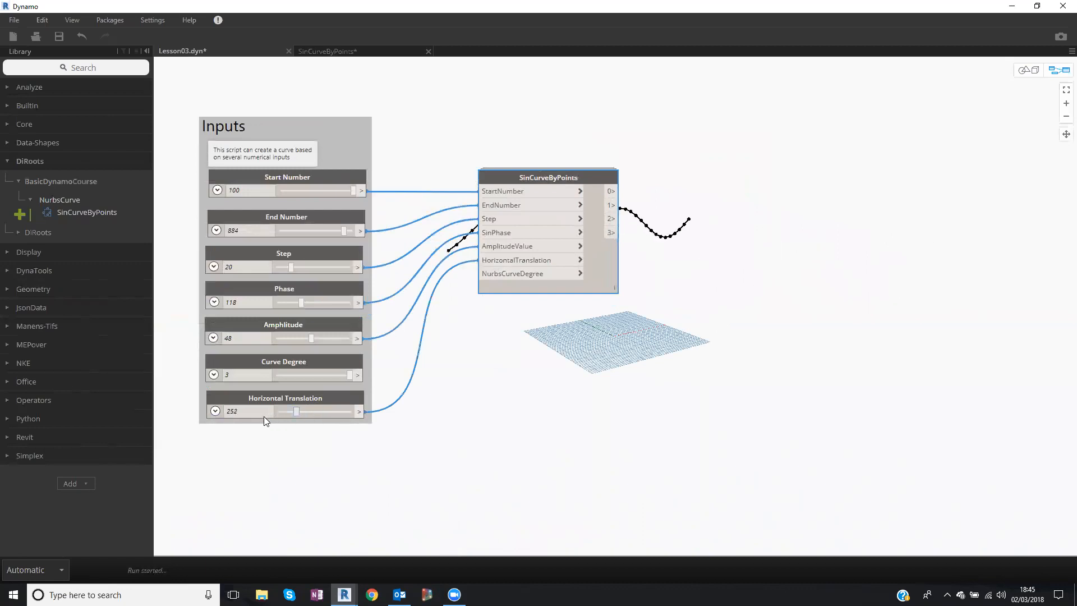
pyautogui.click(482, 261)
pyautogui.click(457, 317)
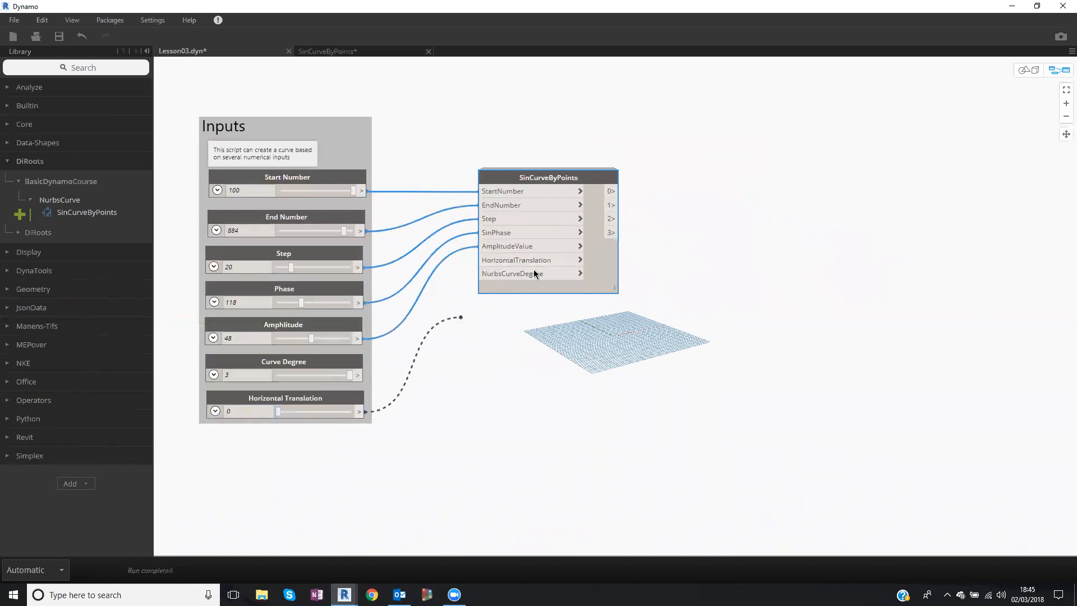
# Open the SinCurveByPoints custom node for editing.
pyautogui.moveTo(532, 265)
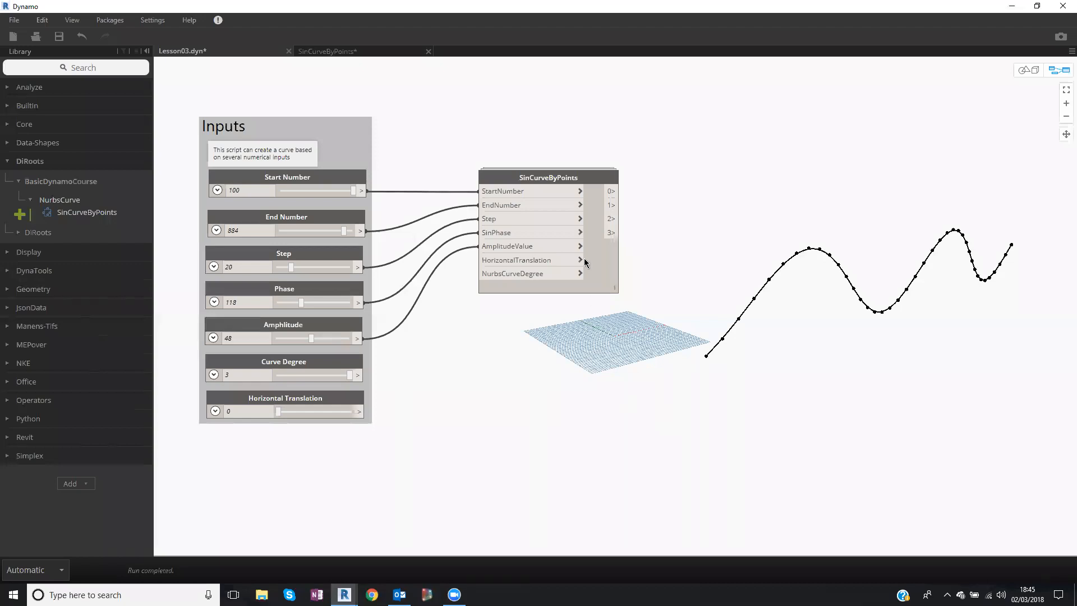
pyautogui.moveTo(607, 170)
pyautogui.moveTo(565, 175); pyautogui.dragTo(552, 174)
pyautogui.rightClick(552, 174)
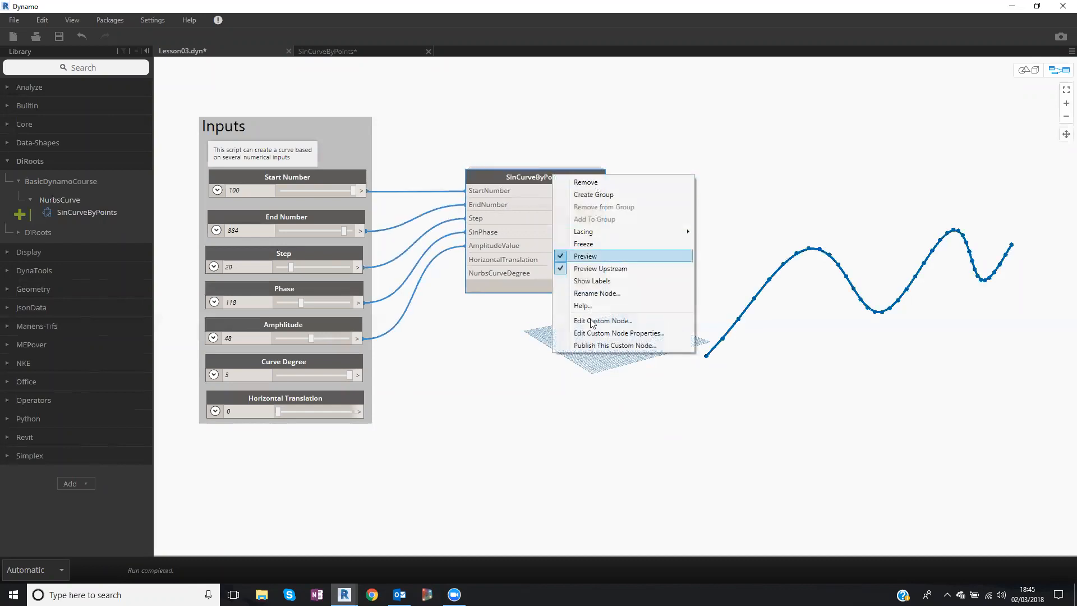
pyautogui.click(590, 322)
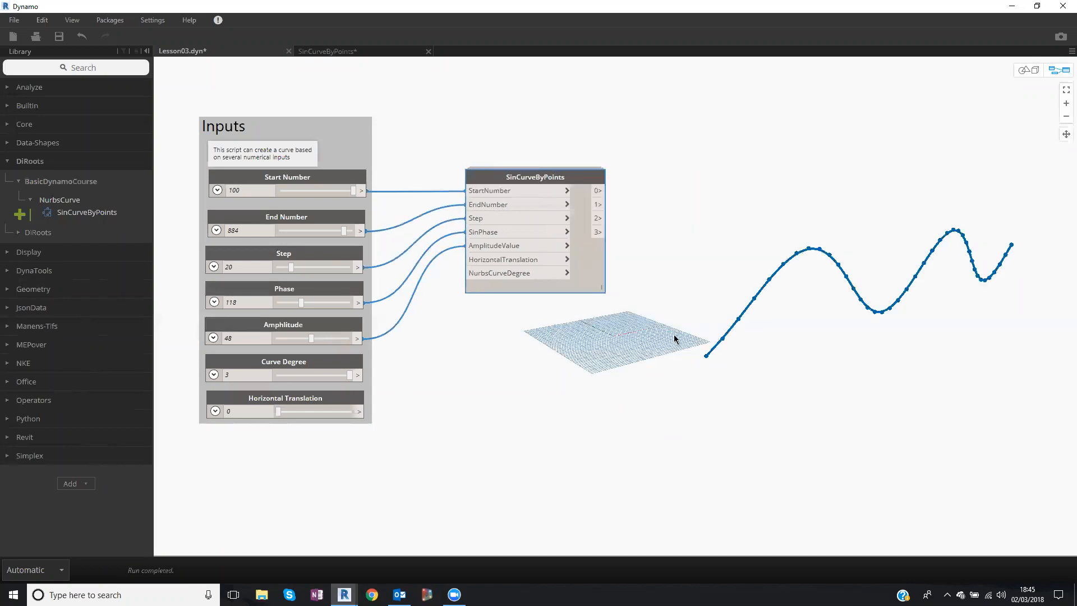
# Spread the upper two Output nodes away from the Curves code block and delete the one connected to the x line.
pyautogui.moveTo(772, 220); pyautogui.dragTo(591, 227, button='middle')
pyautogui.scroll(3, 692, 178)
pyautogui.moveTo(780, 68); pyautogui.dragTo(772, 179, button='middle')
pyautogui.moveTo(701, 139)
pyautogui.mouseDown()
pyautogui.moveTo(707, 154)
pyautogui.moveTo(765, 170)
pyautogui.moveTo(740, 122)
pyautogui.moveTo(719, 136)
pyautogui.mouseUp()
pyautogui.moveTo(708, 223); pyautogui.dragTo(773, 219)
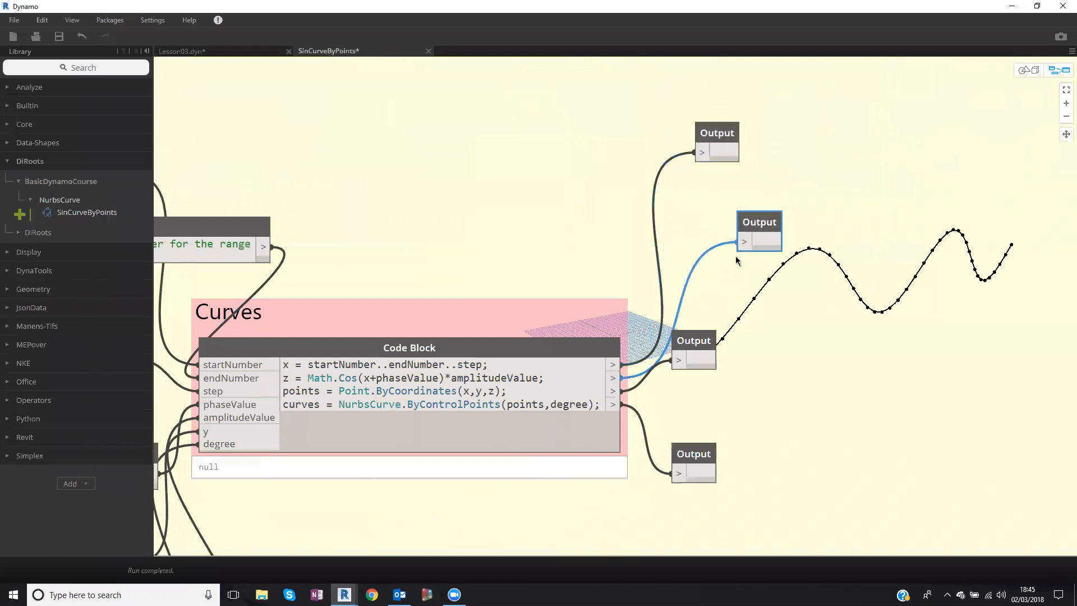
pyautogui.doubleClick(285, 366)
pyautogui.moveTo(721, 136); pyautogui.dragTo(753, 124)
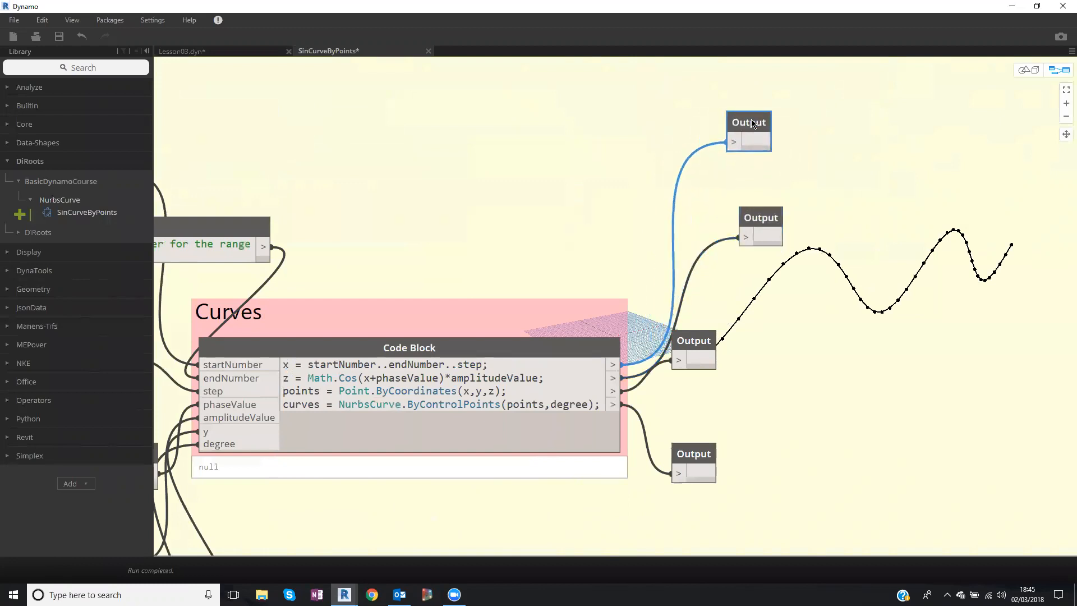
pyautogui.press('Delete')
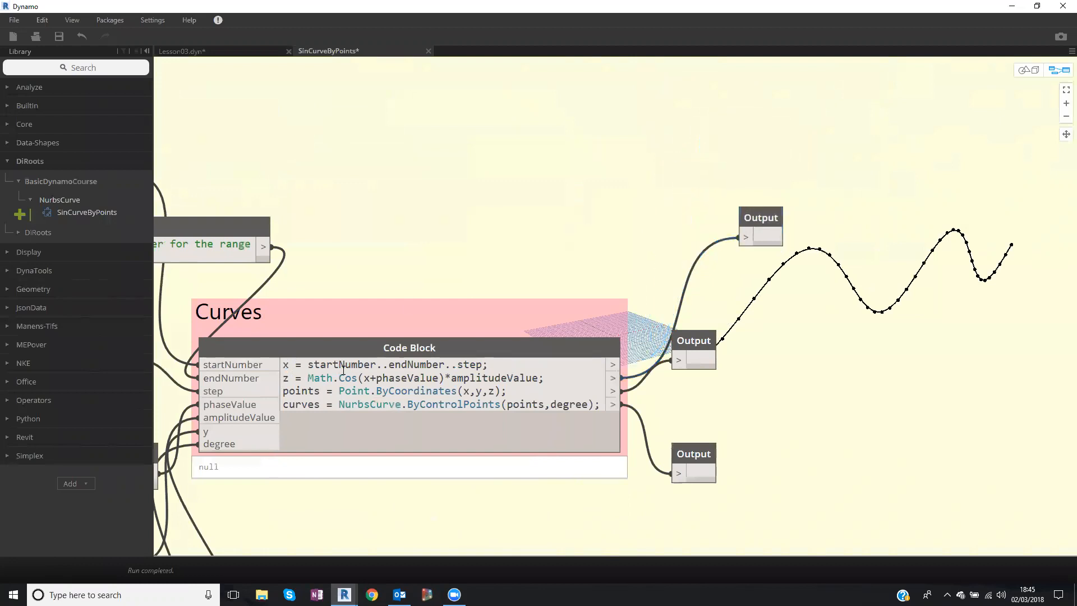
# Delete the Output node connected to the z line and shift the points Output node beside its port.
pyautogui.doubleClick(286, 365)
pyautogui.doubleClick(287, 378)
pyautogui.moveTo(709, 359); pyautogui.dragTo(732, 382)
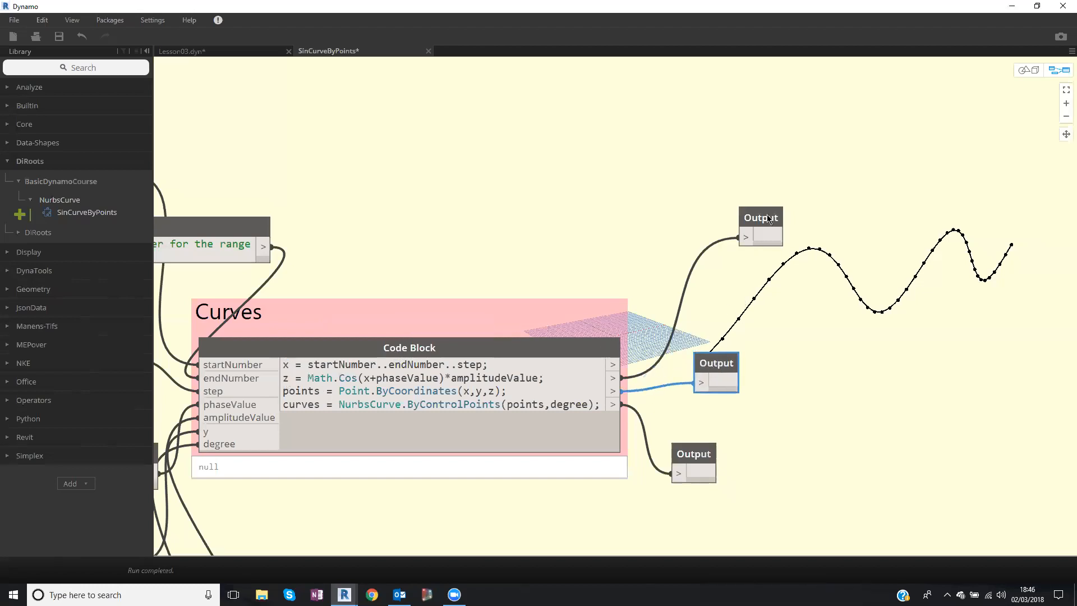
pyautogui.moveTo(770, 218); pyautogui.dragTo(732, 198)
pyautogui.press('Delete')
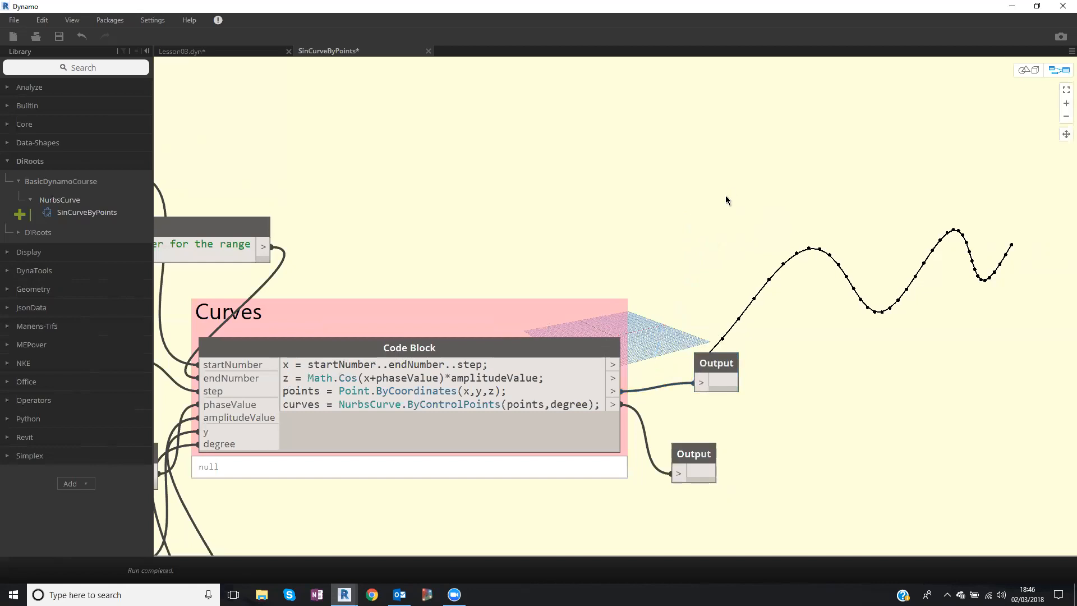
# Name the Output node on the points line CurvePoints and add the comment "//Output of curve points" above the name.
pyautogui.moveTo(702, 136); pyautogui.dragTo(713, 112, button='middle')
pyautogui.moveTo(692, 171); pyautogui.dragTo(717, 114, button='middle')
pyautogui.scroll(1, 696, 165)
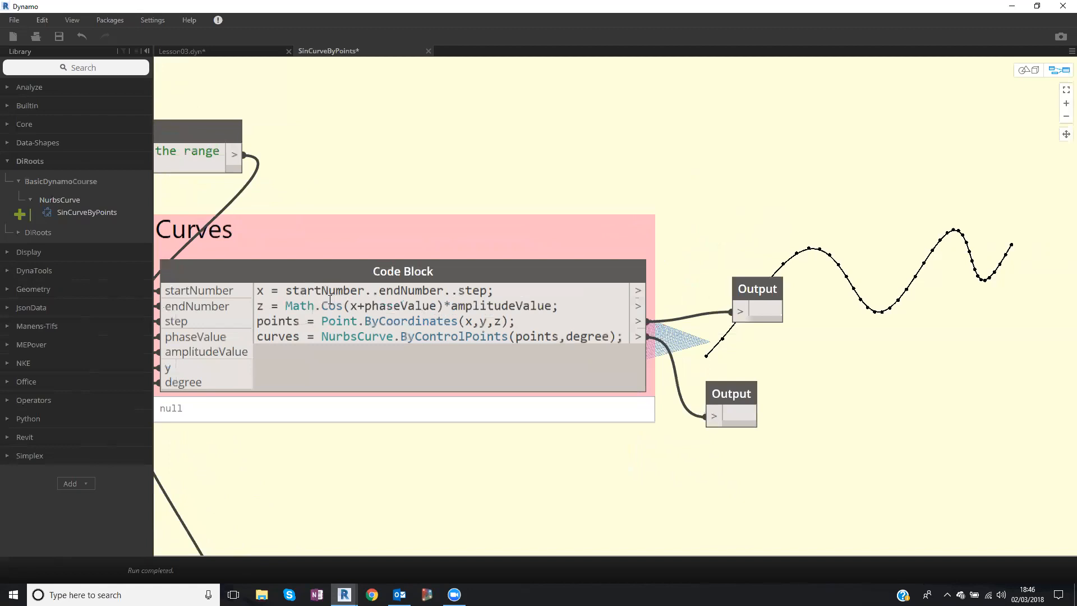
pyautogui.scroll(-1, 330, 300)
pyautogui.doubleClick(359, 301)
pyautogui.moveTo(754, 285); pyautogui.dragTo(748, 273)
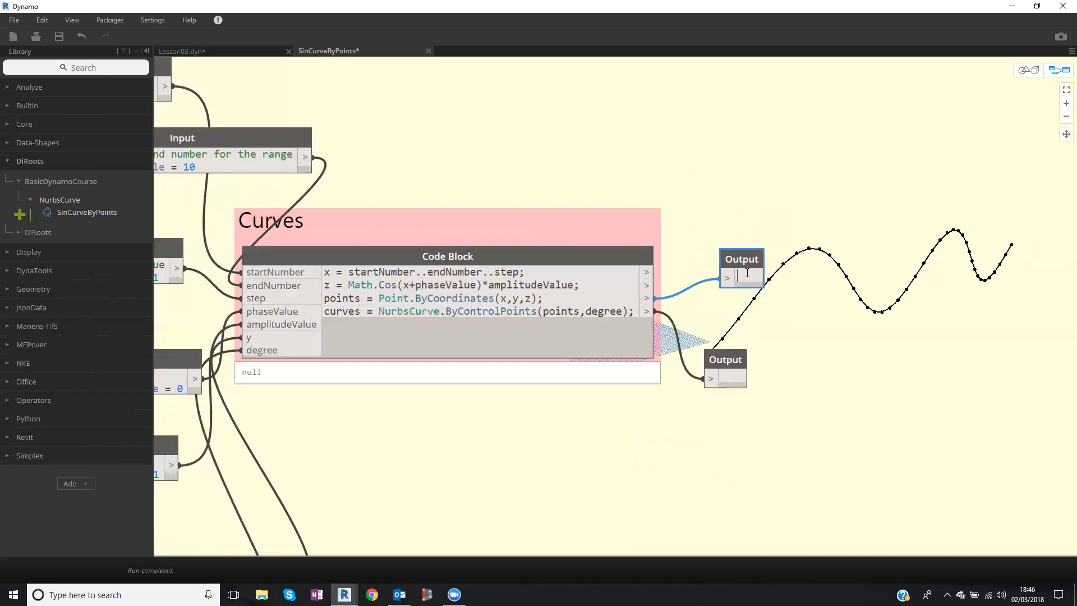
pyautogui.click(748, 273)
pyautogui.write('C')
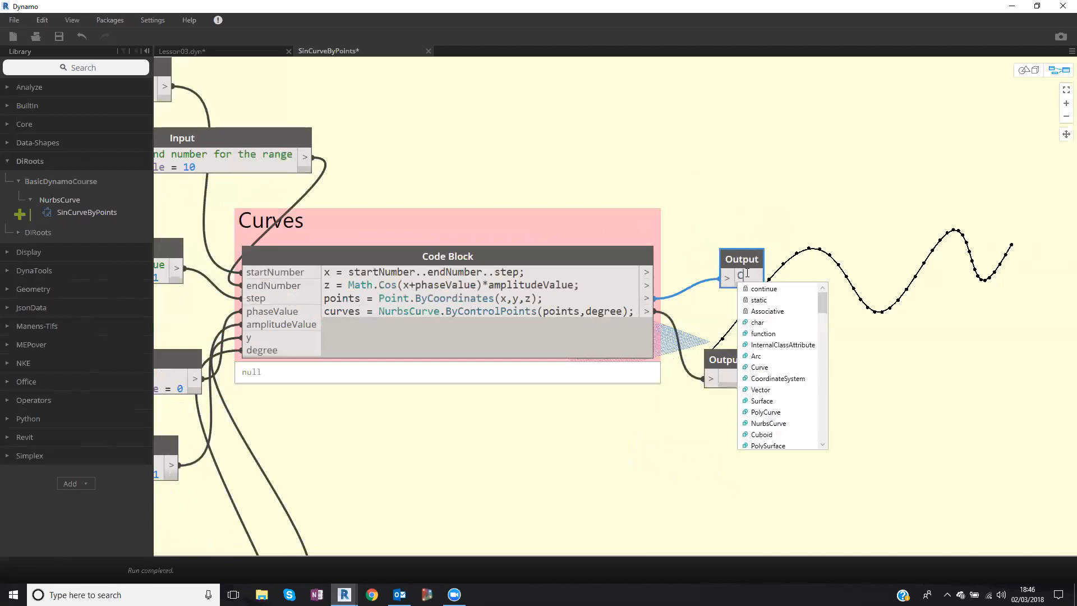
pyautogui.write('urvePoints')
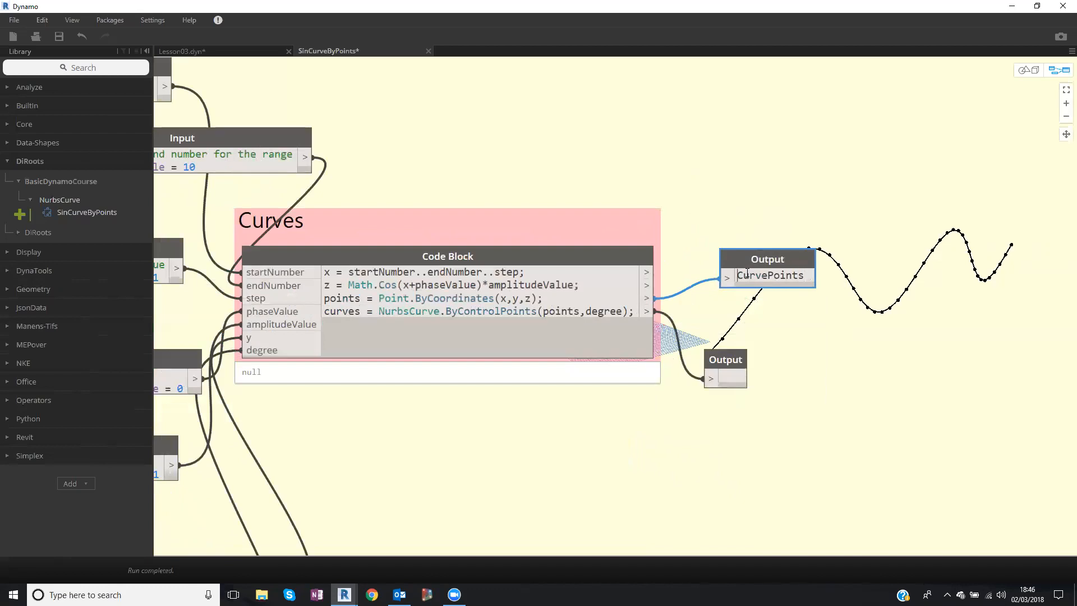
pyautogui.press('Return')
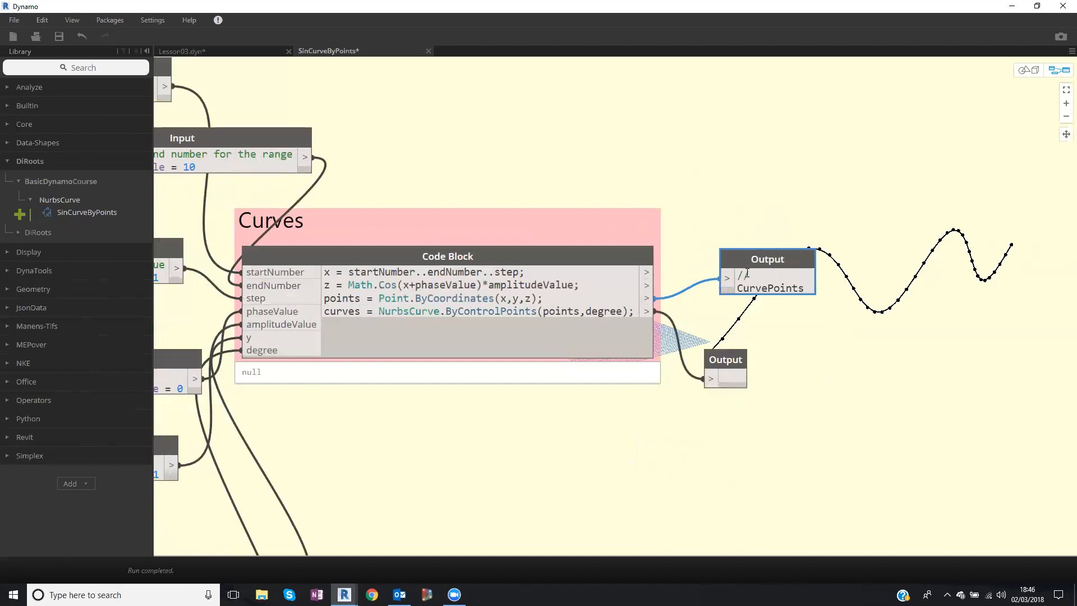
pyautogui.write('//Output of curve points')
pyautogui.press('BackSpace')
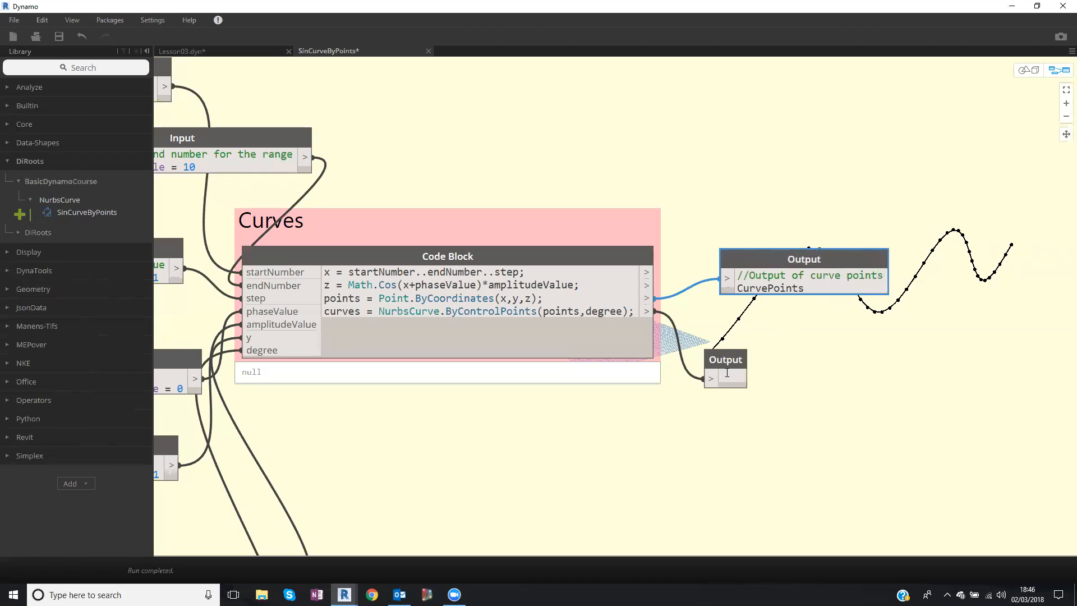
# Enter the comment "//Nurbs curve" in the Output node on the curves line and name it NurbsCurve below.
pyautogui.click(730, 374)
pyautogui.write('//Nurbs')
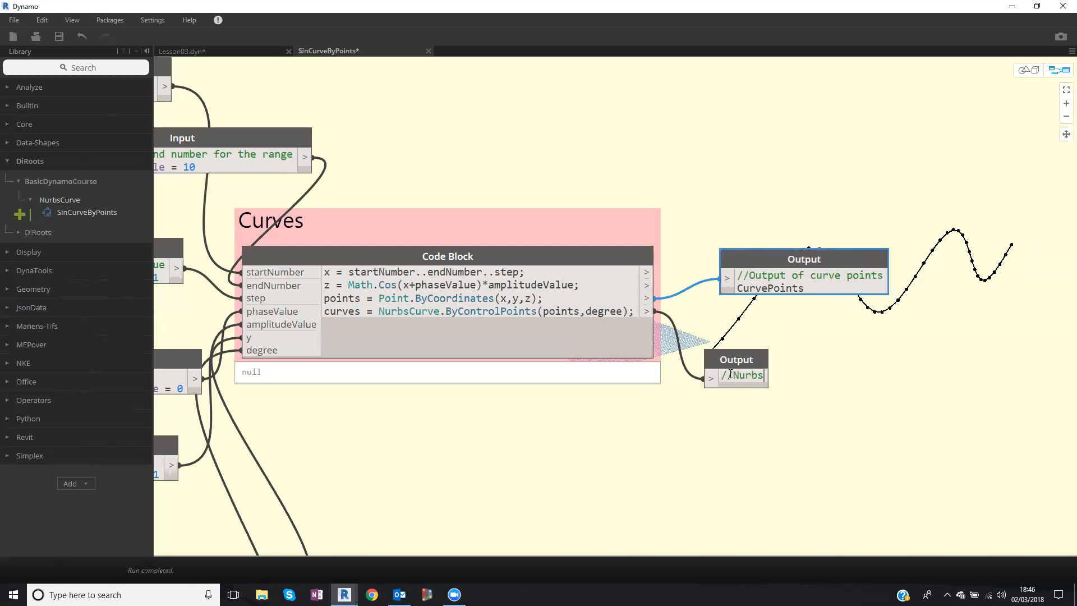
pyautogui.write(' curve')
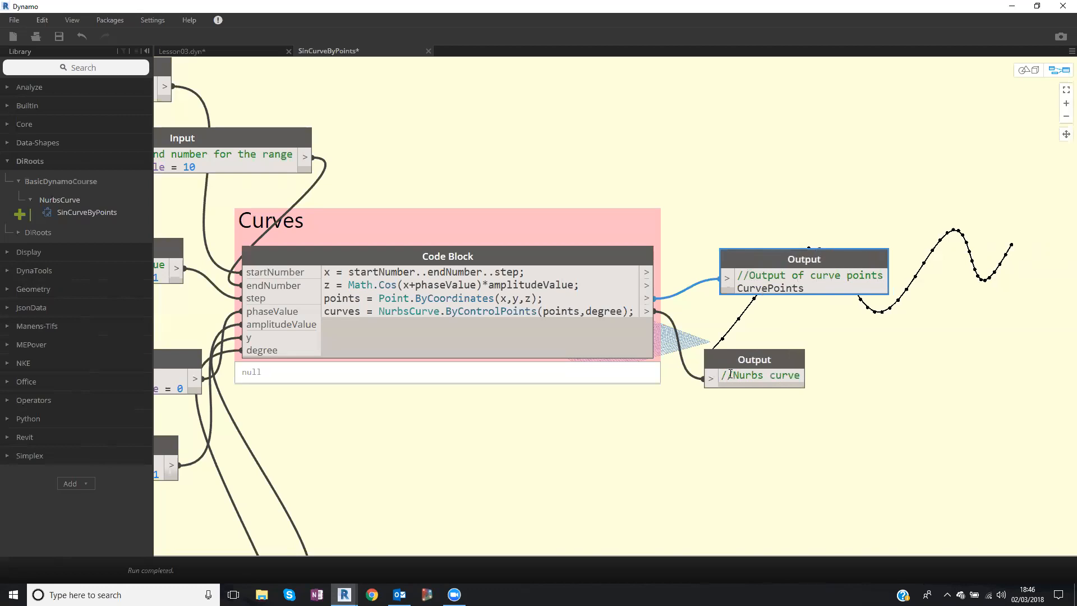
pyautogui.press('Return')
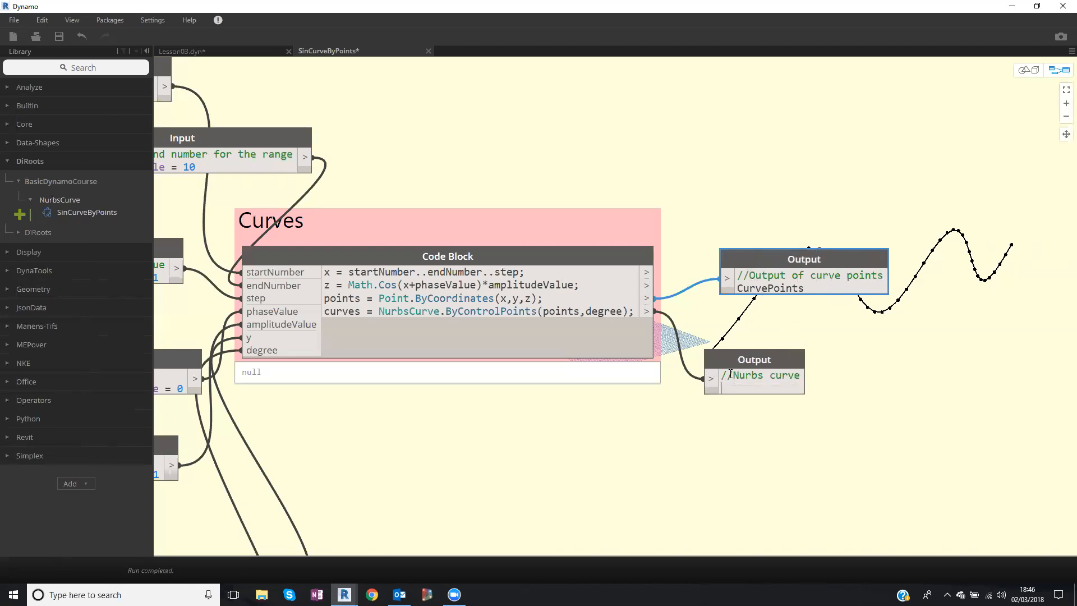
pyautogui.write('Cur')
pyautogui.press('BackSpace')
pyautogui.press('BackSpace')
pyautogui.press('BackSpace')
pyautogui.write('Curv')
pyautogui.press('BackSpace')
pyautogui.press('BackSpace')
pyautogui.press('BackSpace')
pyautogui.press('BackSpace')
pyautogui.press('BackSpace')
pyautogui.press('Return')
pyautogui.write('Nu')
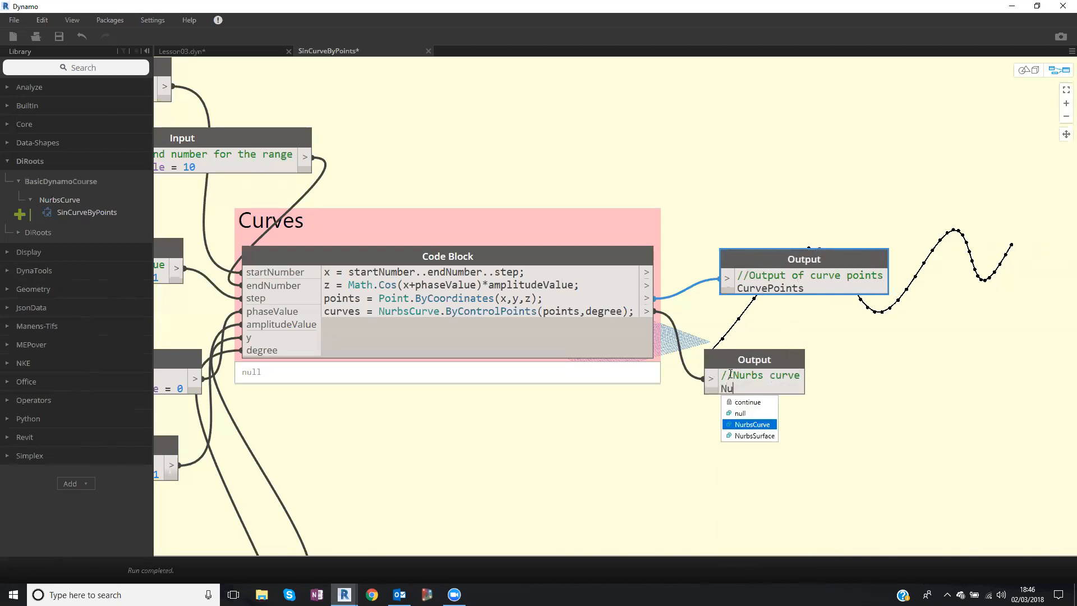
pyautogui.write('rbsCurve')
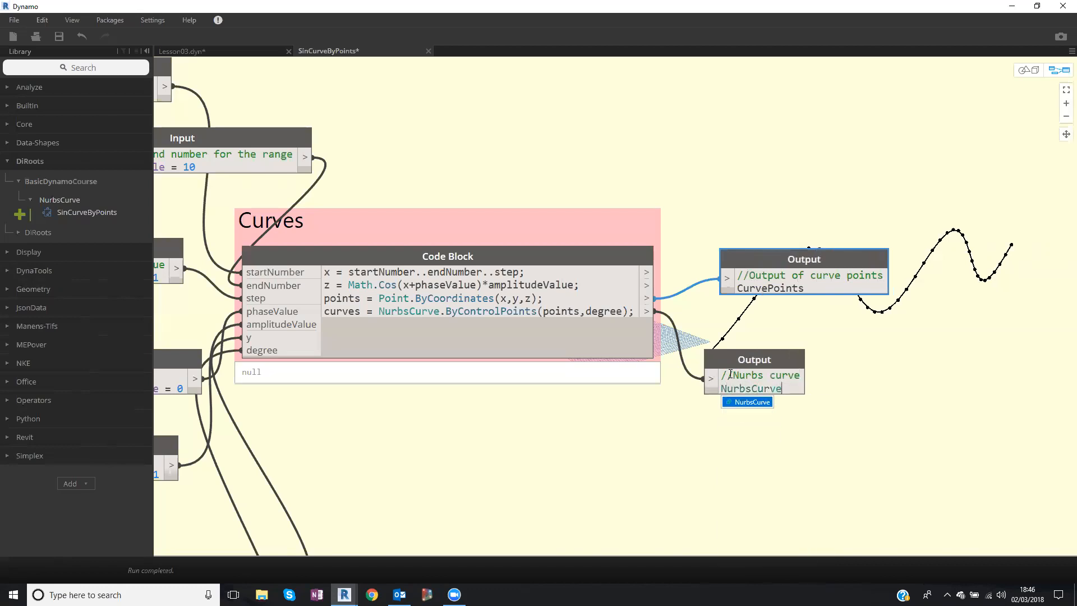
pyautogui.click(739, 440)
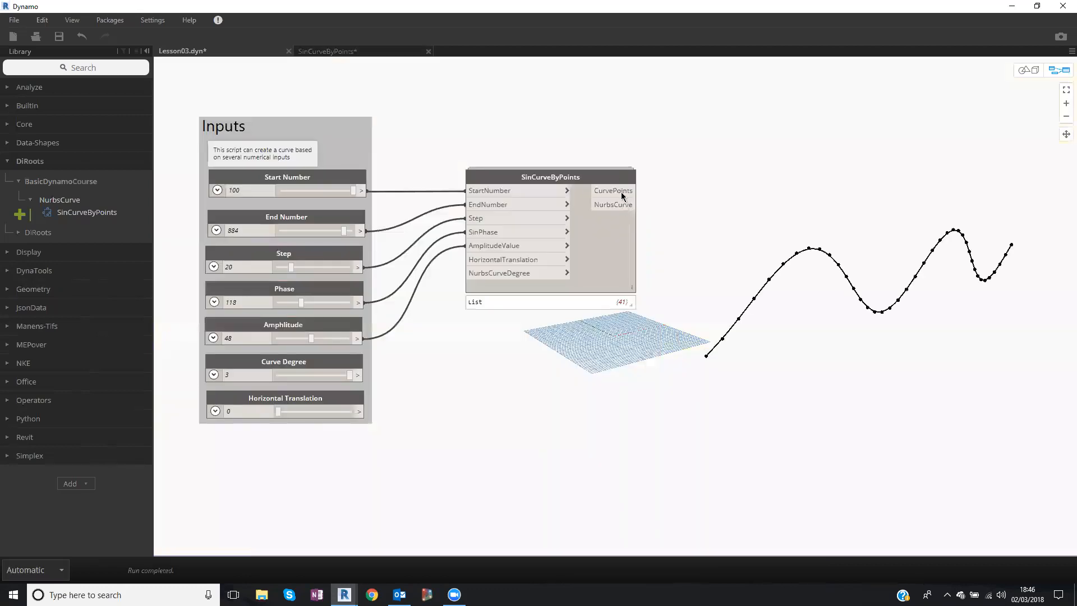
# Examine the SinCurveByPoints node's CurvePoints and NurbsCurve outputs in Lesson03 and highlight the NurbsCurve item in its preview list.
pyautogui.scroll(5, 606, 202)
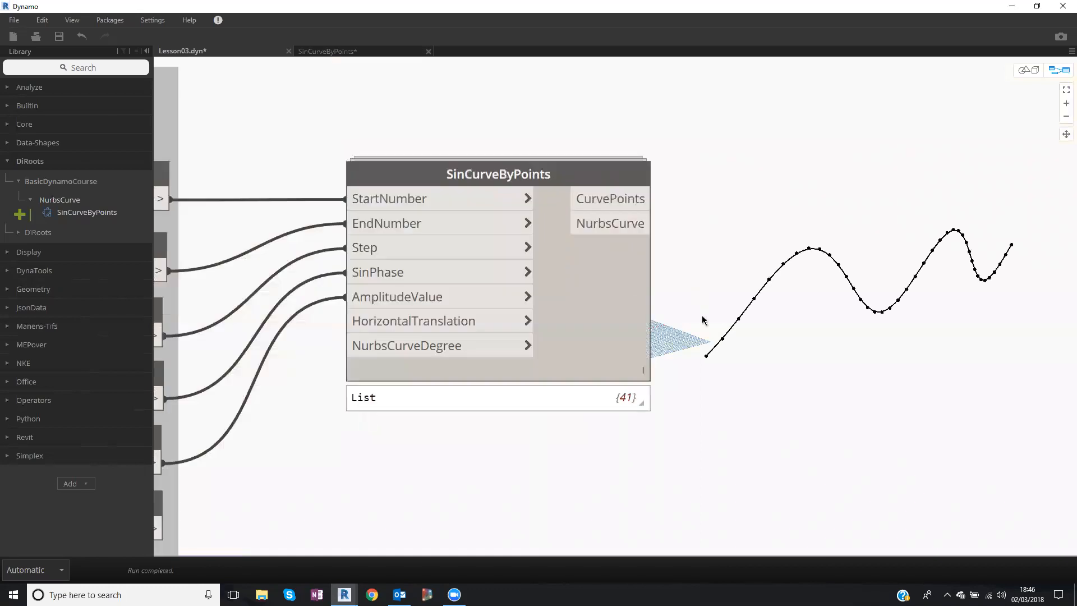
pyautogui.scroll(3, 641, 186)
pyautogui.moveTo(646, 168); pyautogui.dragTo(655, 168)
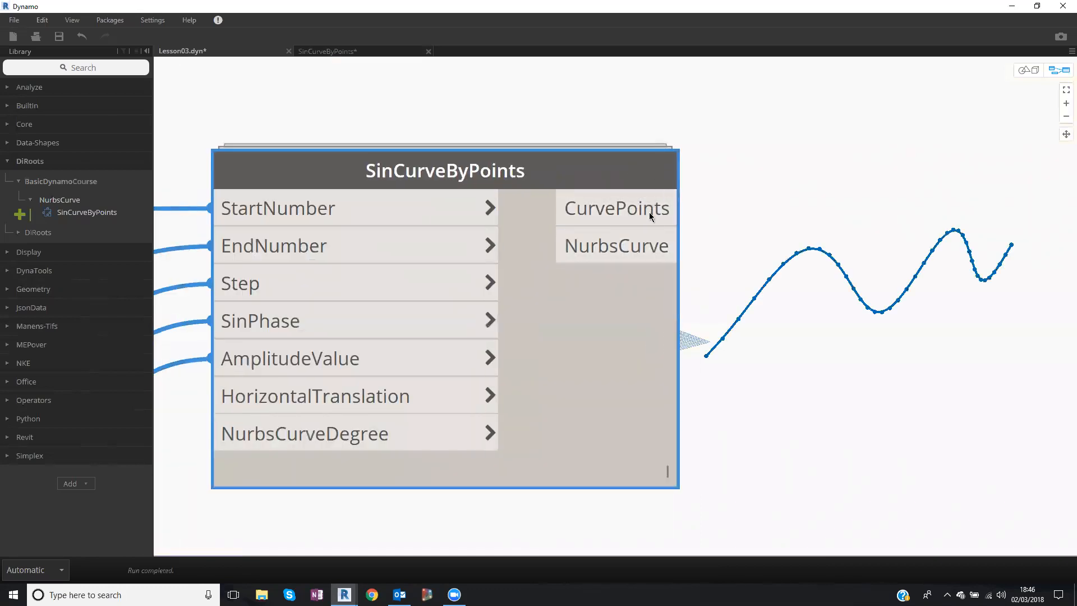
pyautogui.scroll(-2, 665, 362)
pyautogui.scroll(-4, 665, 373)
pyautogui.moveTo(739, 372); pyautogui.dragTo(733, 301, button='middle')
pyautogui.moveTo(631, 189); pyautogui.dragTo(635, 113, button='middle')
pyautogui.click(453, 297)
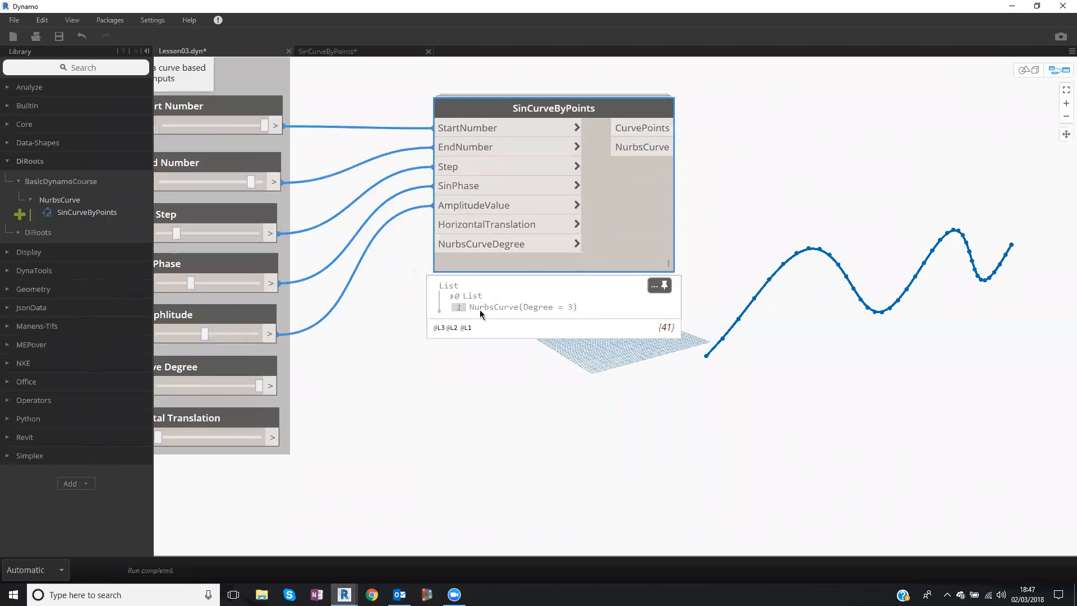
pyautogui.click(515, 308)
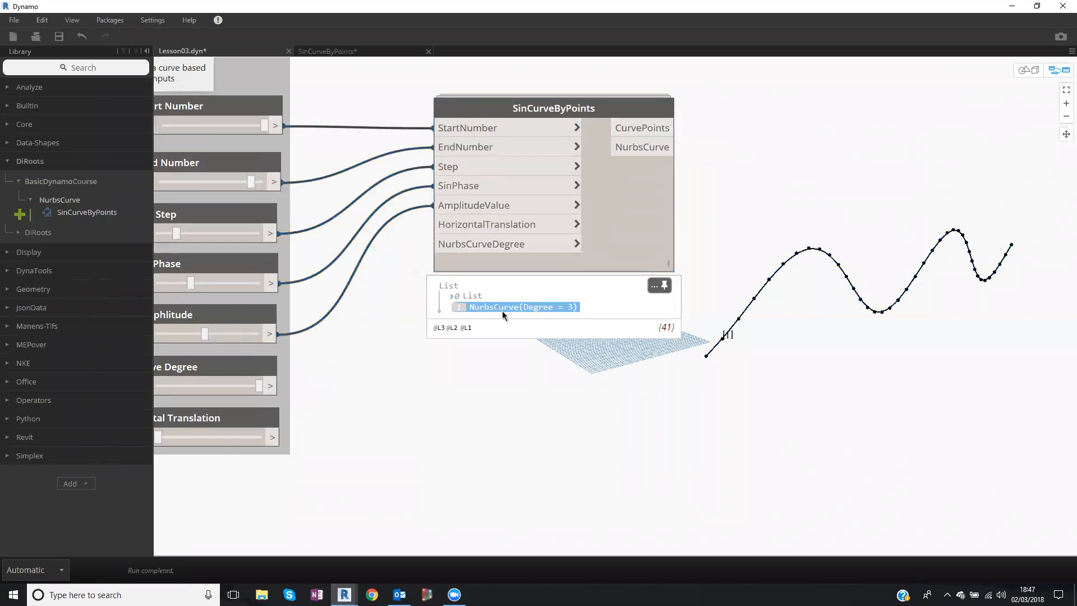
# Connect the Curve Degree slider to SinCurveByPoints' NurbsCurveDegree input, set it to 1 and check the curve's degree in the preview list.
pyautogui.moveTo(378, 421); pyautogui.dragTo(480, 431, button='middle')
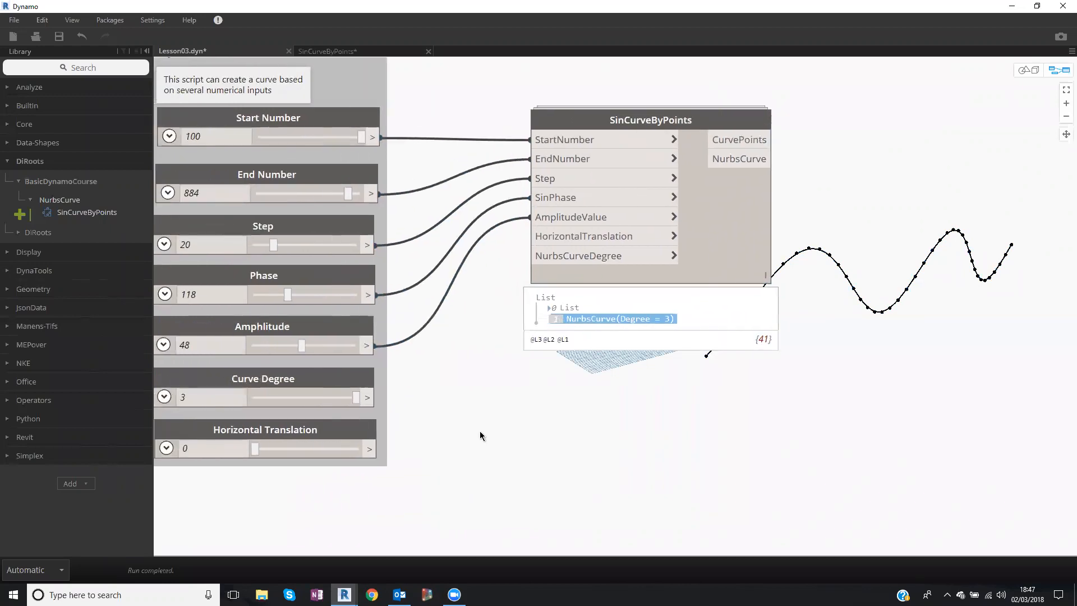
pyautogui.click(381, 396)
pyautogui.click(537, 254)
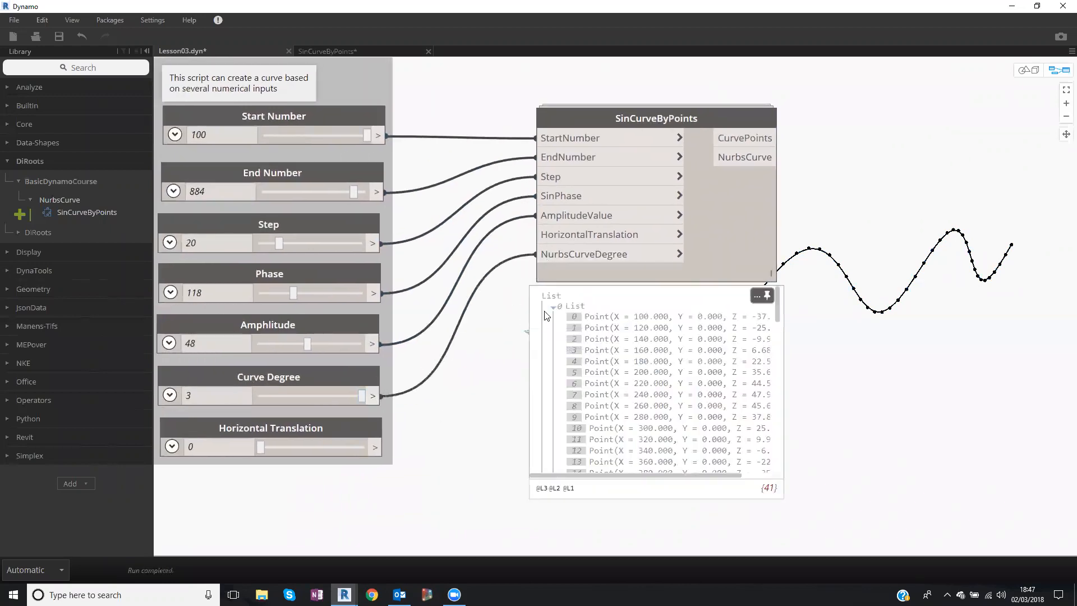
pyautogui.click(554, 307)
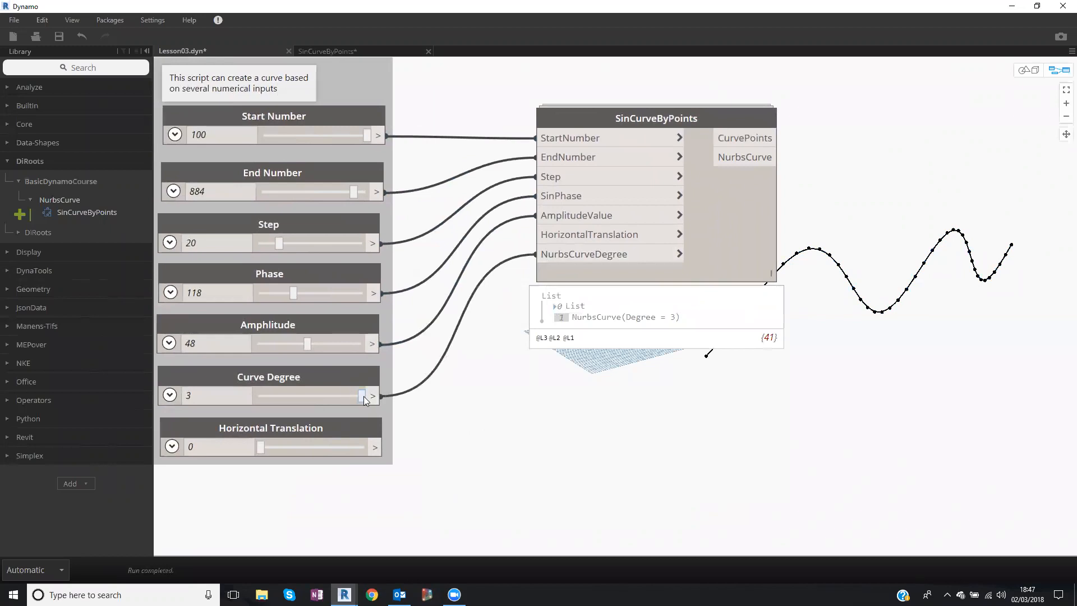
pyautogui.moveTo(364, 396); pyautogui.dragTo(263, 400)
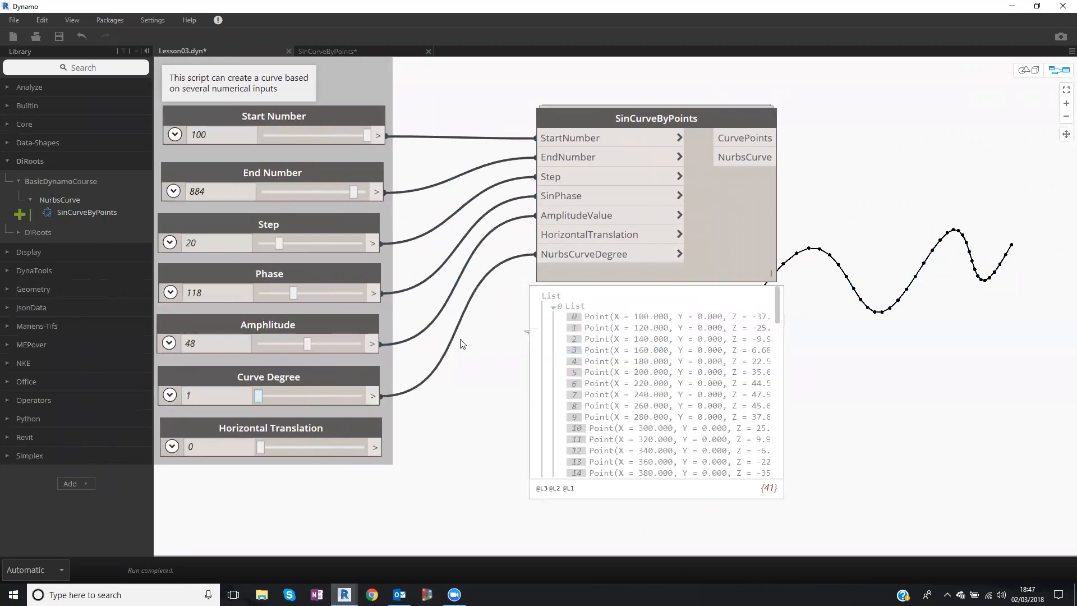
pyautogui.click(553, 307)
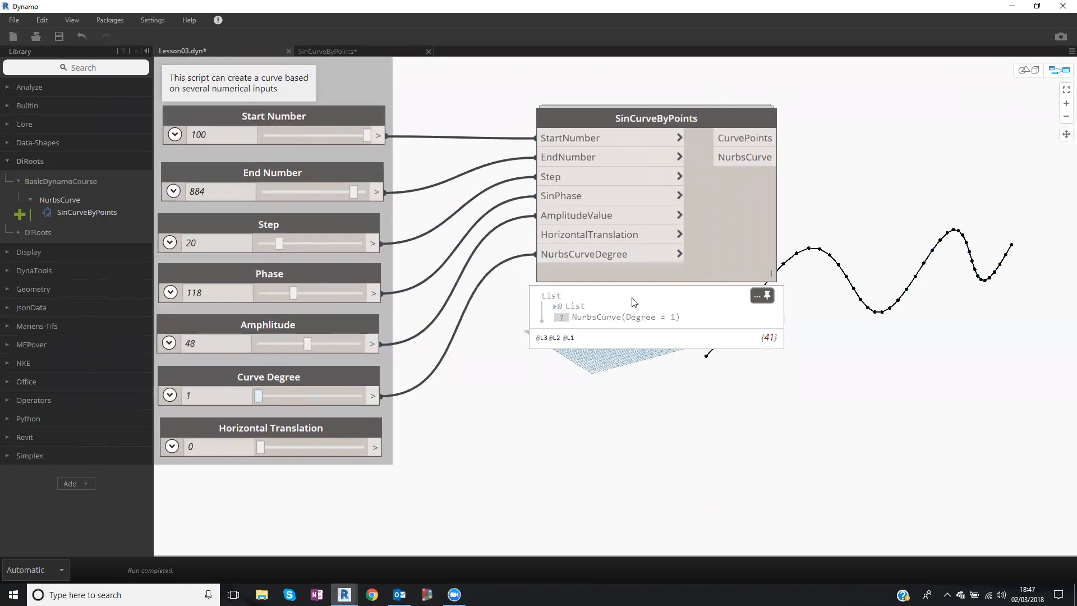
# Disconnect the Curve Degree slider from SinCurveByPoints' NurbsCurveDegree input and reposition the node beside the inputs group.
pyautogui.moveTo(562, 256); pyautogui.dragTo(814, 340)
pyautogui.moveTo(730, 163); pyautogui.dragTo(709, 175, button='middle')
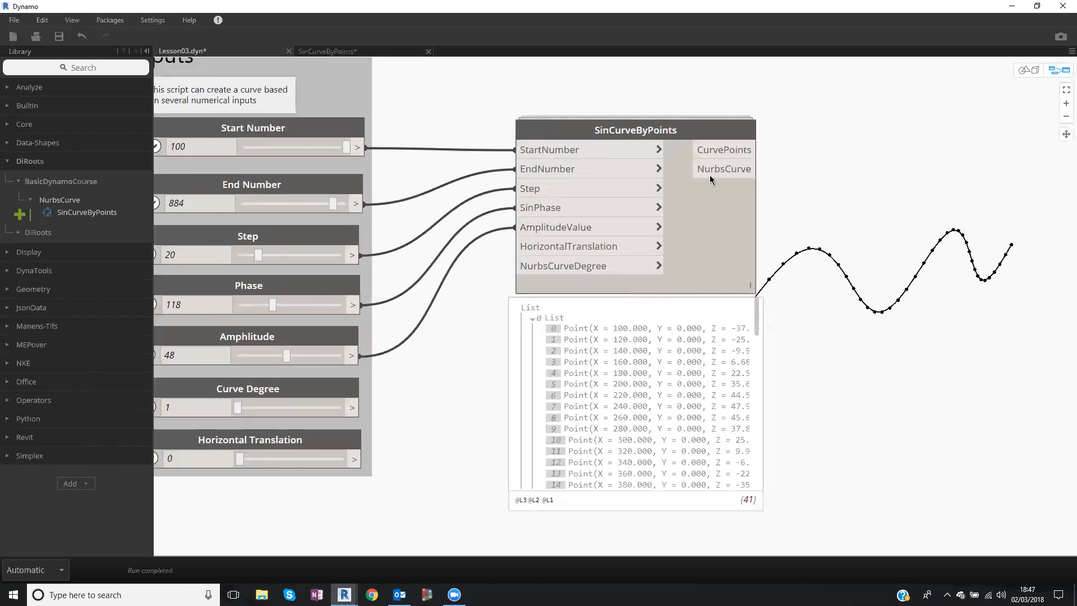
pyautogui.scroll(-2, 654, 228)
pyautogui.moveTo(709, 176); pyautogui.dragTo(633, 196)
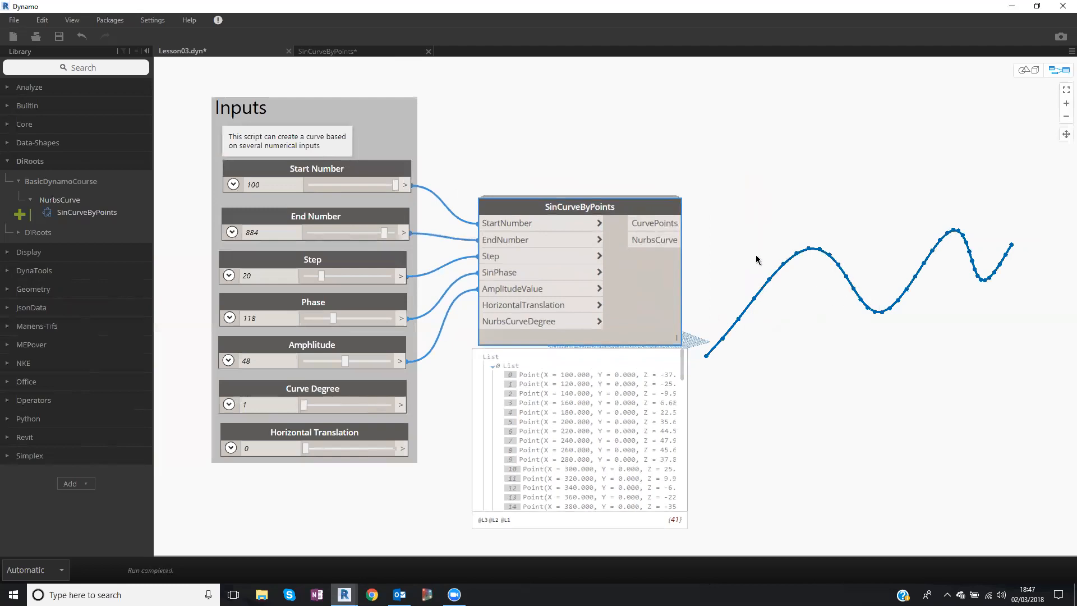
pyautogui.scroll(1, 858, 253)
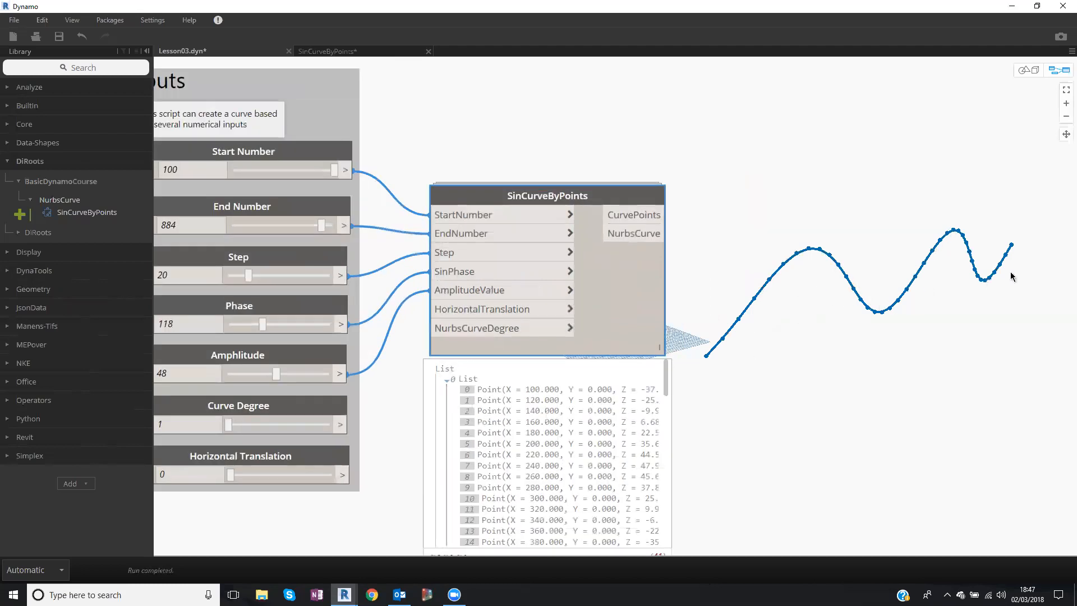
# Turn off the geometry preview of the SinCurveByPoints node and shift the node slightly.
pyautogui.moveTo(644, 191); pyautogui.dragTo(561, 149, button='middle')
pyautogui.moveTo(550, 153); pyautogui.dragTo(543, 154)
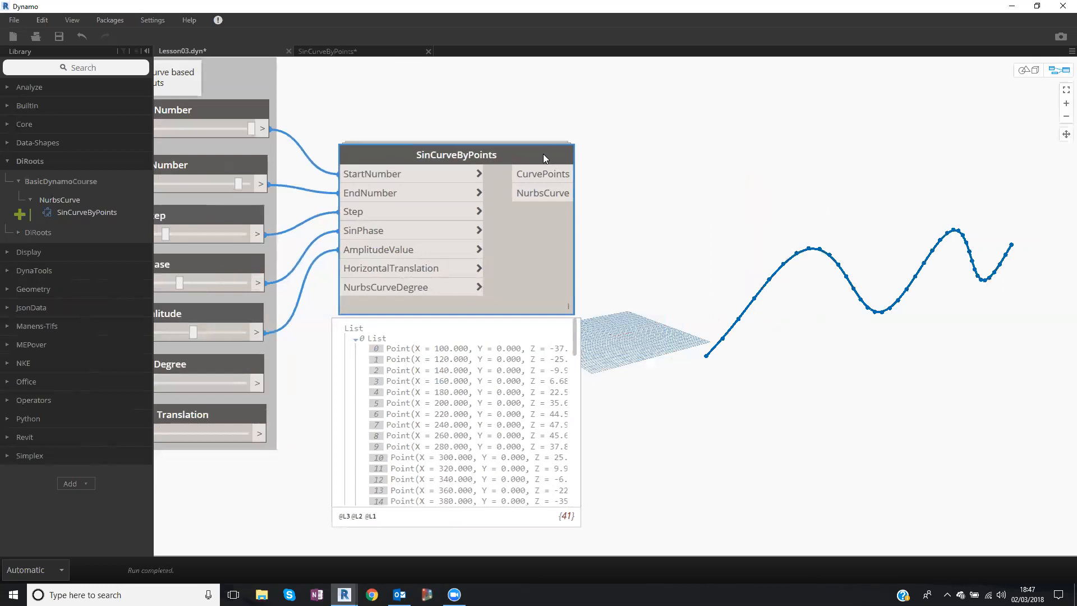
pyautogui.rightClick(544, 158)
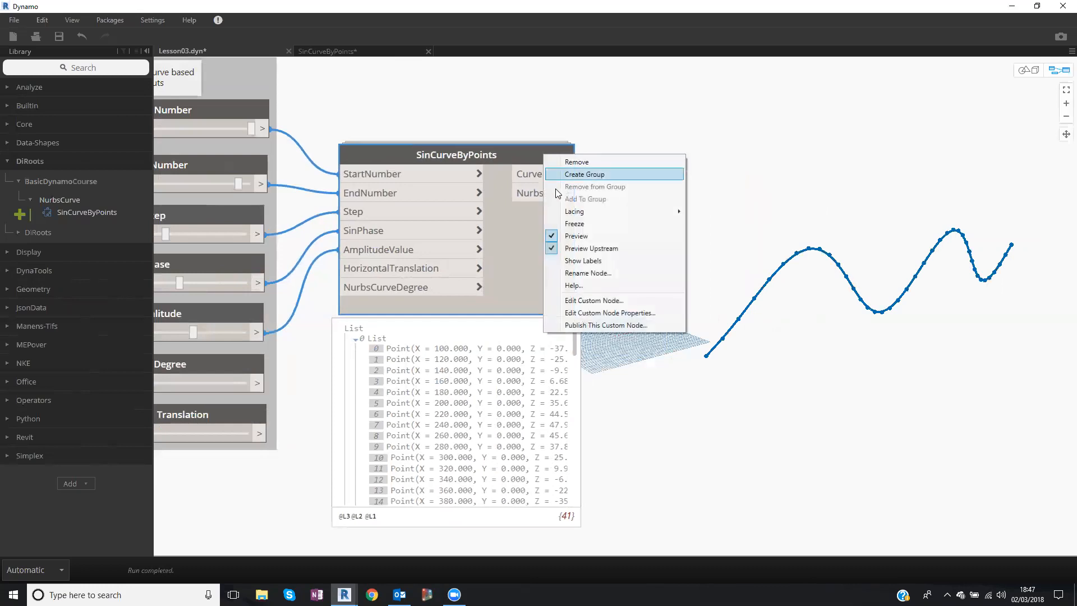
pyautogui.click(573, 238)
pyautogui.moveTo(514, 163); pyautogui.dragTo(536, 178)
pyautogui.hotkey('ctrl', 'z')
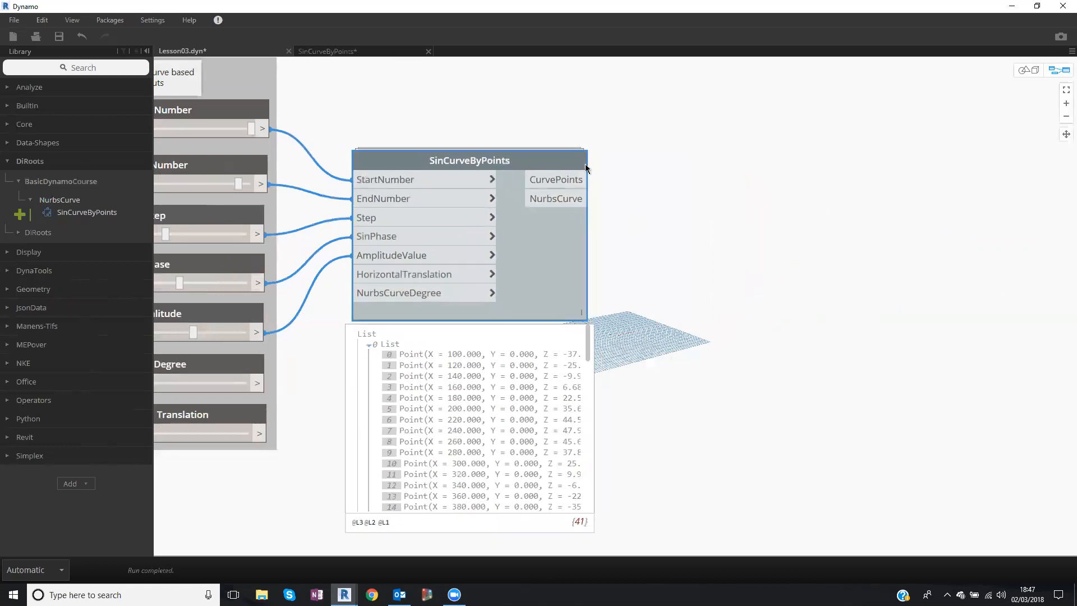
pyautogui.moveTo(574, 162); pyautogui.dragTo(558, 166)
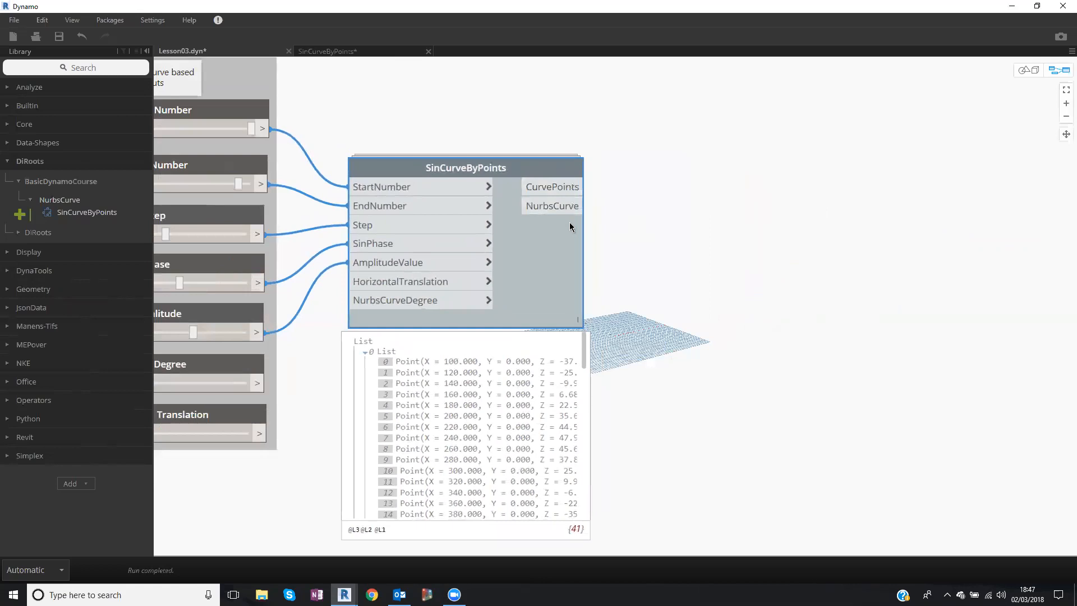
pyautogui.moveTo(552, 162); pyautogui.dragTo(544, 162)
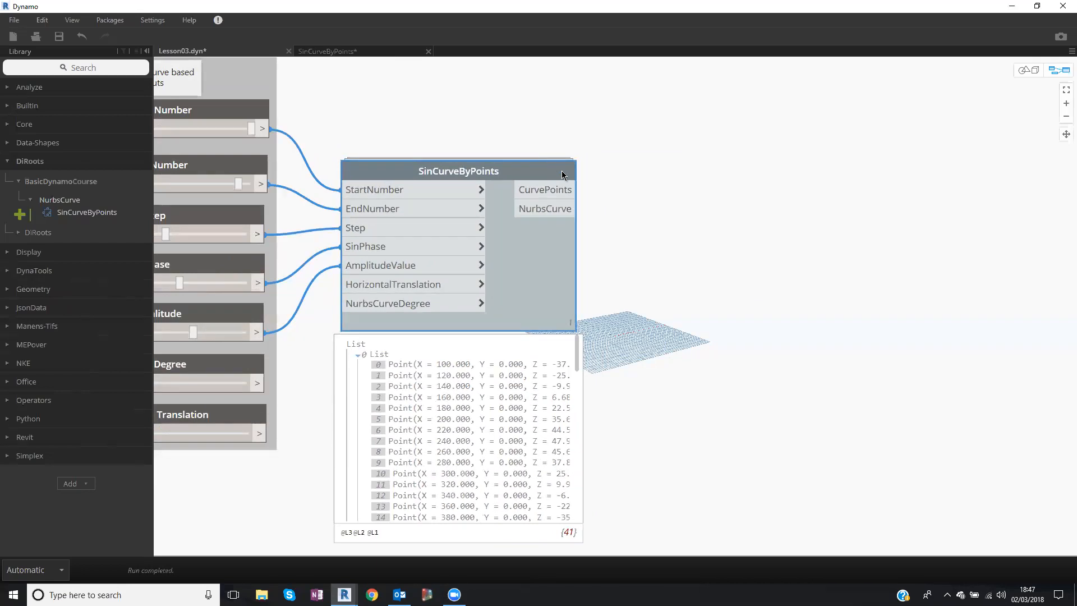
# Add a Watch node, connect SinCurveByPoints' CurvePoints output to it and look through the listed points.
pyautogui.click(134, 68)
pyautogui.write('watc')
pyautogui.click(44, 94)
pyautogui.moveTo(653, 315); pyautogui.dragTo(701, 146)
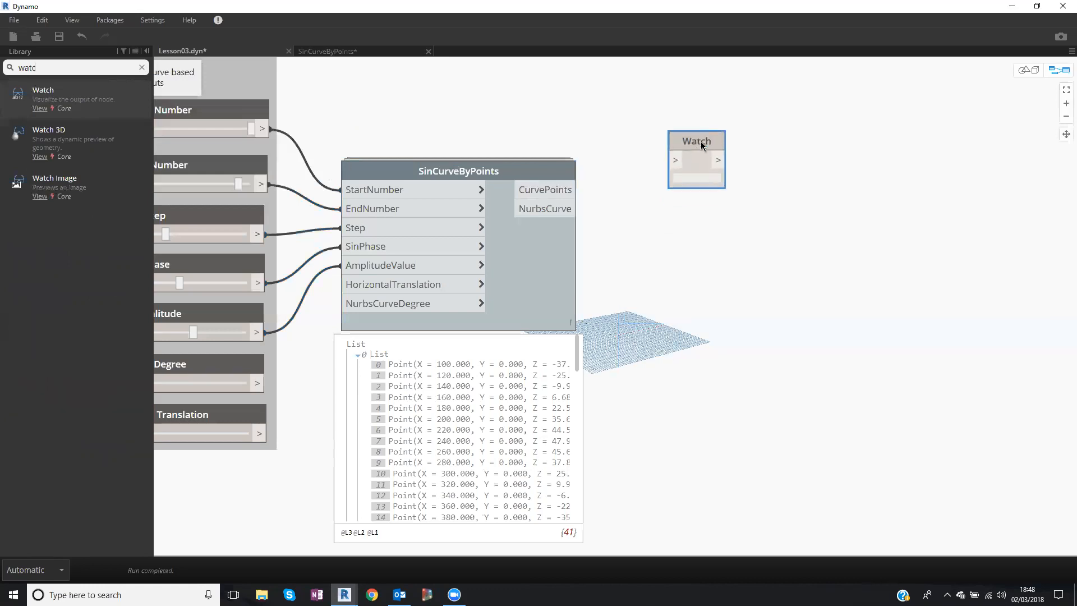
pyautogui.moveTo(576, 190); pyautogui.dragTo(701, 111)
pyautogui.scroll(-2, 802, 240)
pyautogui.click(958, 208)
pyautogui.hotkey('ctrl', 'b')
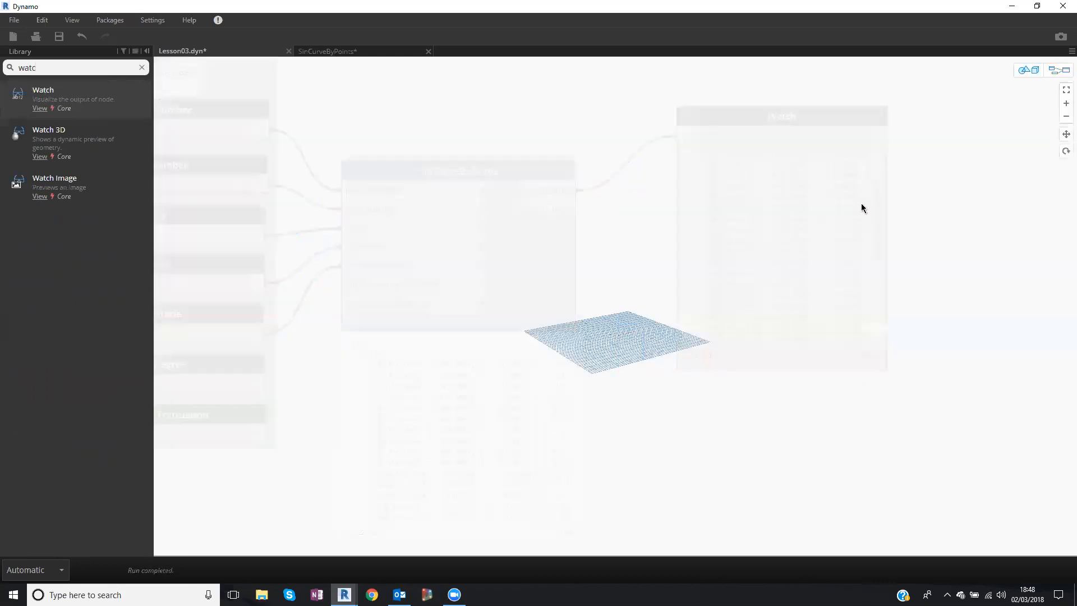
pyautogui.hotkey('ctrl', 'b')
pyautogui.scroll(-6, 729, 186)
pyautogui.moveTo(735, 124); pyautogui.dragTo(744, 112)
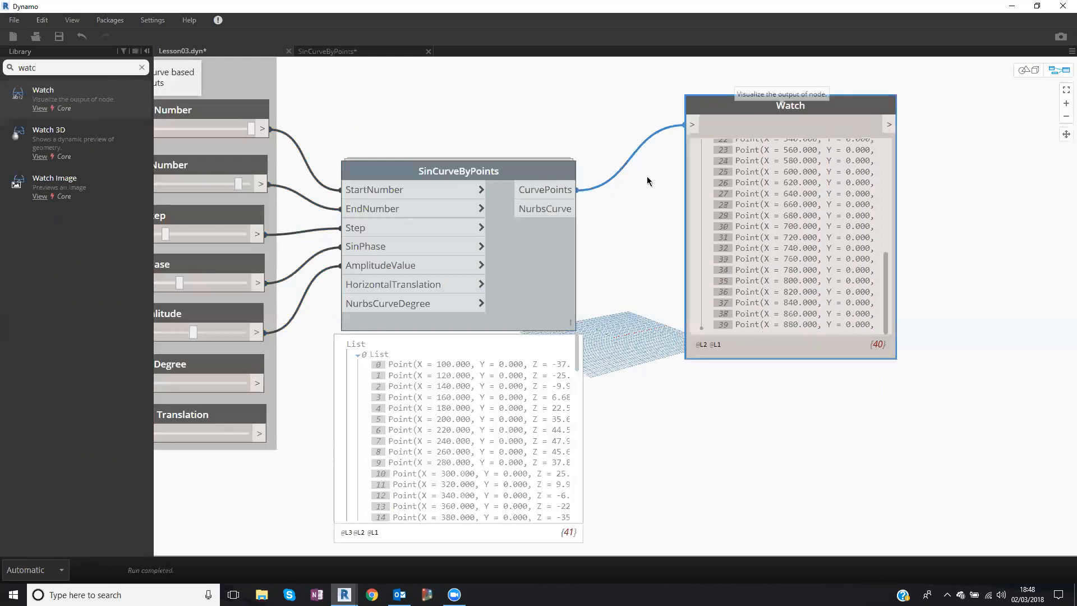
# Connect the NurbsCurve output to the Watch node, then toggle SinCurveByPoints' geometry preview on and off again.
pyautogui.moveTo(578, 208); pyautogui.dragTo(747, 80)
pyautogui.moveTo(534, 172)
pyautogui.mouseDown()
pyautogui.moveTo(553, 158)
pyautogui.moveTo(558, 170)
pyautogui.moveTo(541, 155)
pyautogui.mouseUp()
pyautogui.rightClick(547, 155)
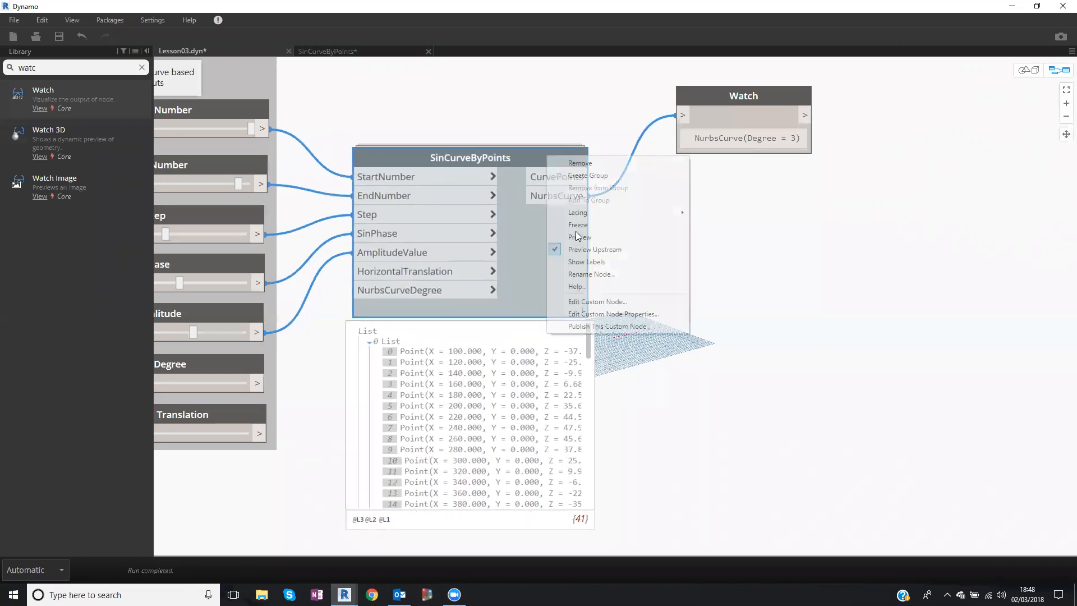
pyautogui.click(577, 236)
pyautogui.moveTo(721, 87); pyautogui.dragTo(713, 102)
pyautogui.moveTo(537, 161); pyautogui.dragTo(573, 153)
pyautogui.rightClick(572, 153)
pyautogui.click(605, 234)
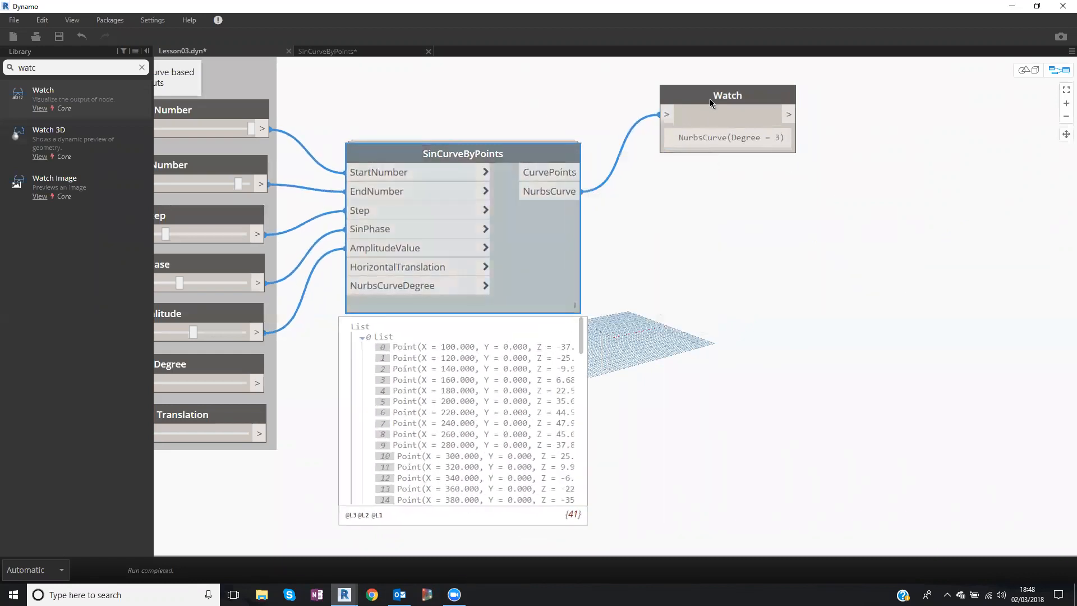
# Delete the Watch node attached to SinCurveByPoints' NurbsCurve output.
pyautogui.moveTo(711, 115); pyautogui.dragTo(677, 112)
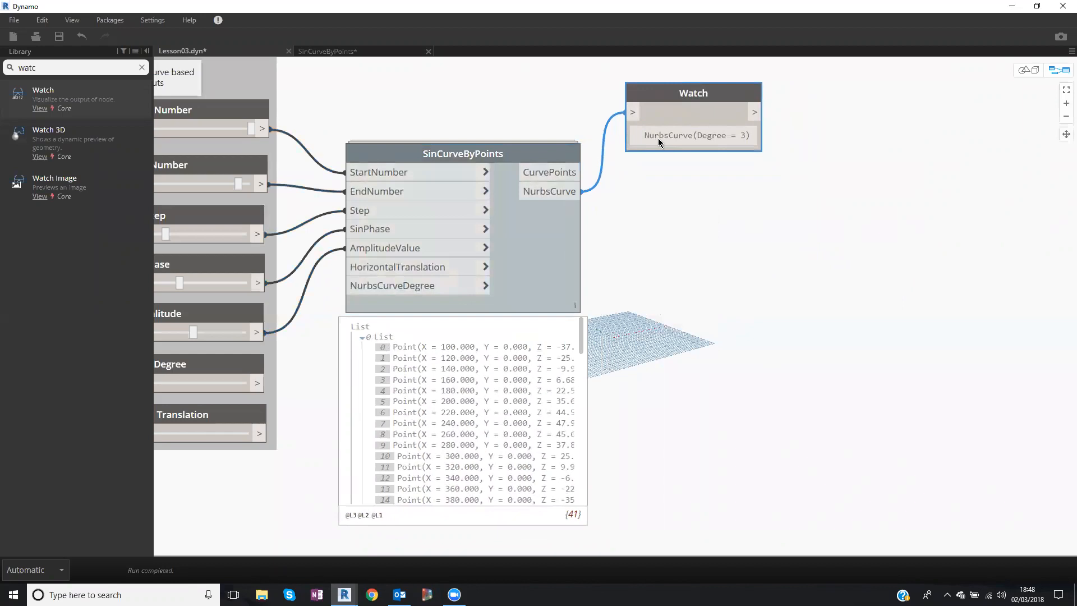
pyautogui.moveTo(696, 87); pyautogui.dragTo(705, 82)
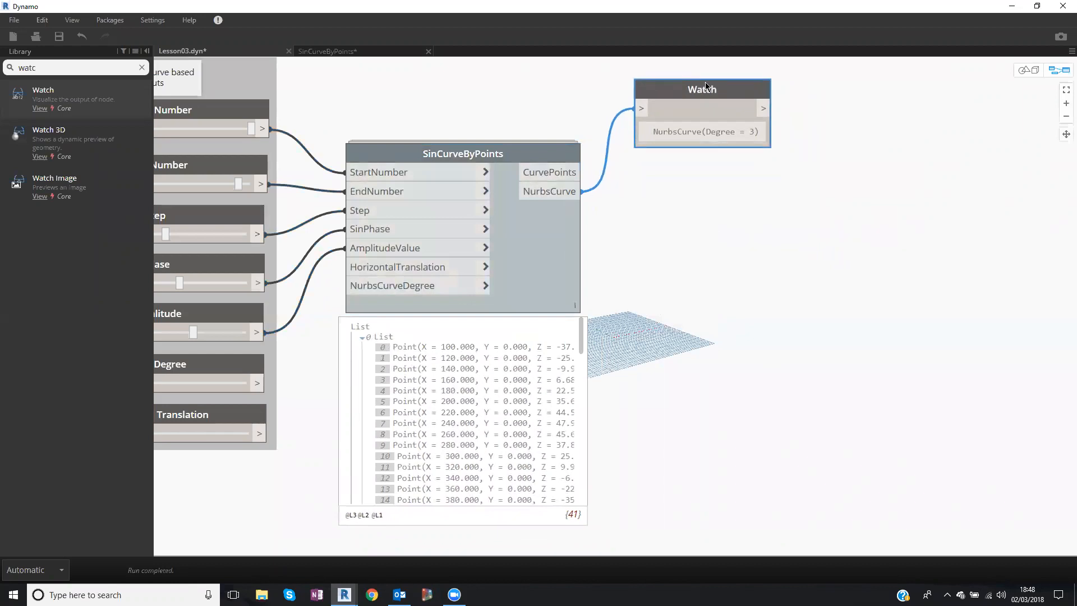
pyautogui.press('Delete')
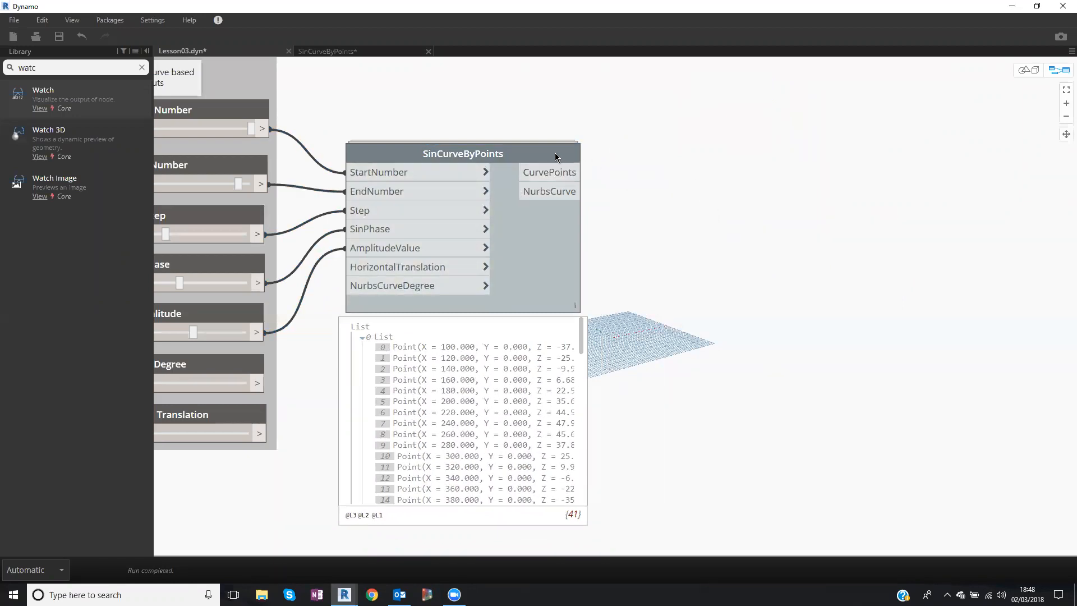
# Add a code block containing "watchpoint;" beside SinCurveByPoints and connect the CurvePoints output to its input.
pyautogui.moveTo(548, 163); pyautogui.dragTo(553, 168)
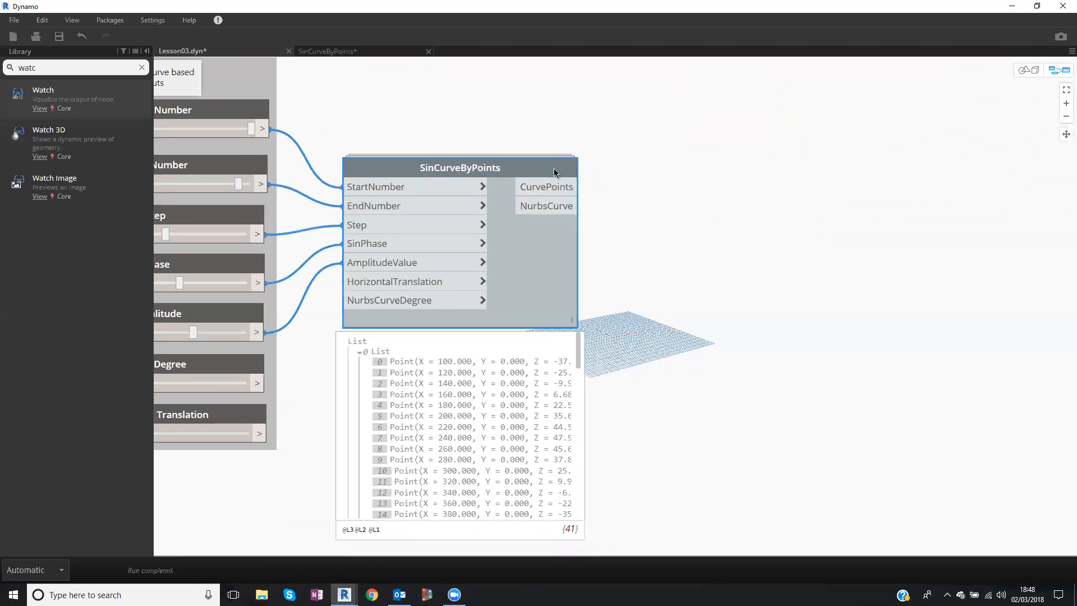
pyautogui.doubleClick(731, 164)
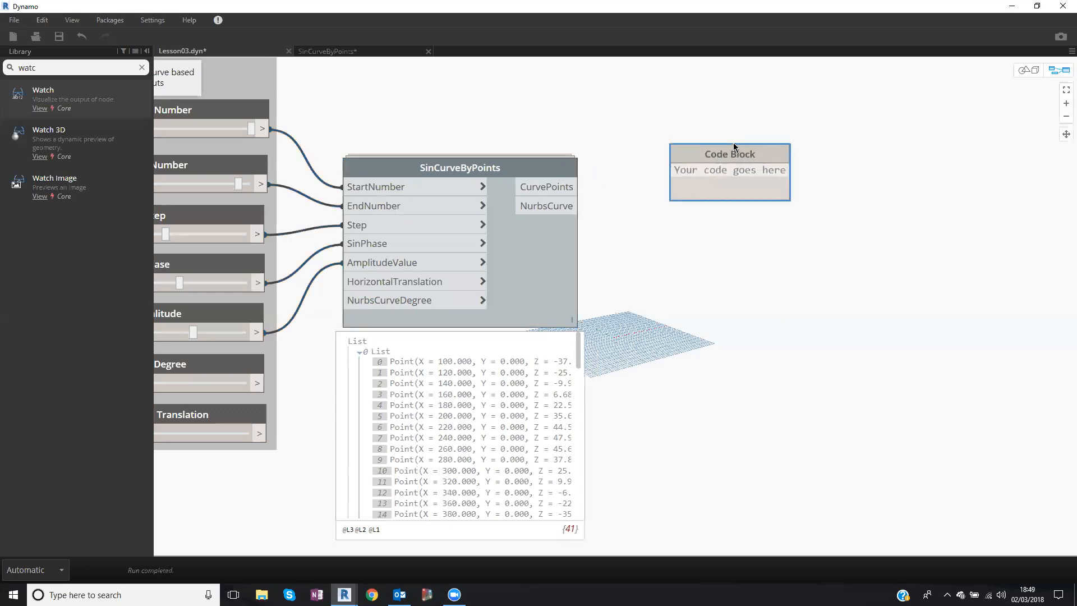
pyautogui.moveTo(734, 145); pyautogui.dragTo(738, 138)
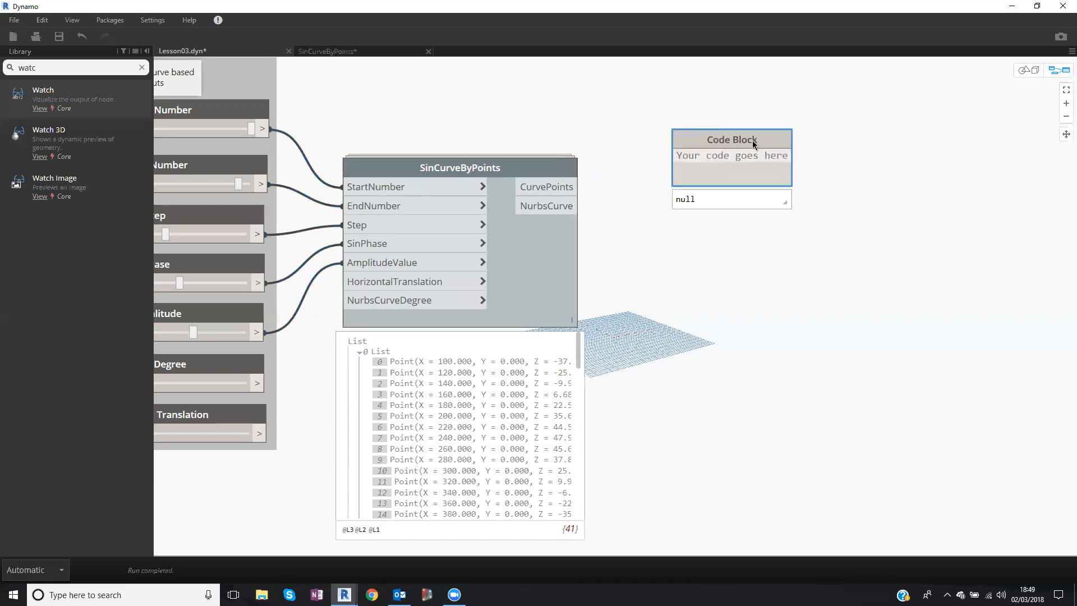
pyautogui.write('w')
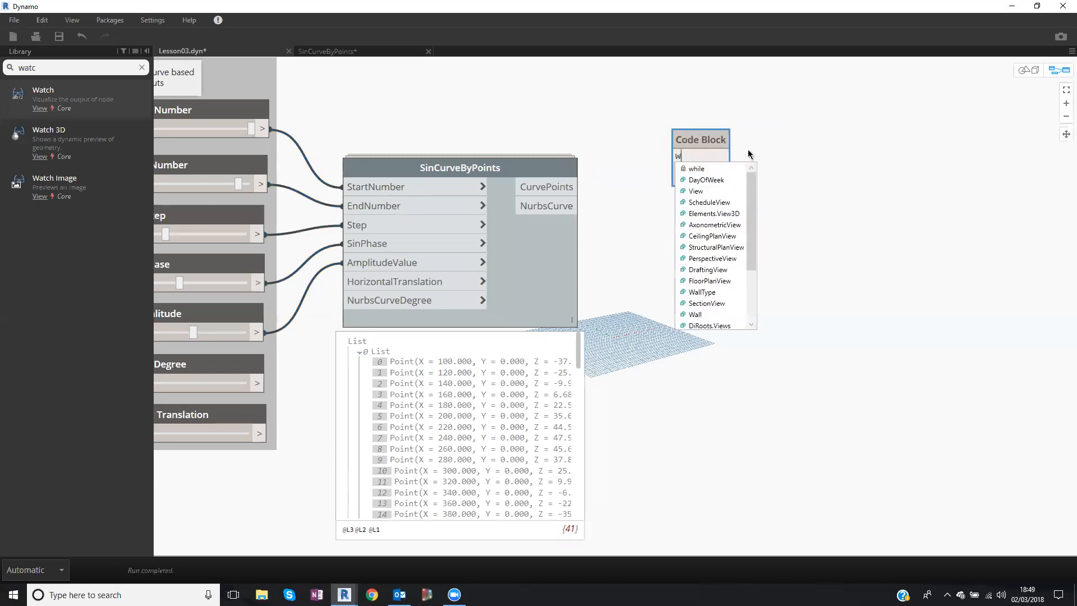
pyautogui.write('atchpoint;')
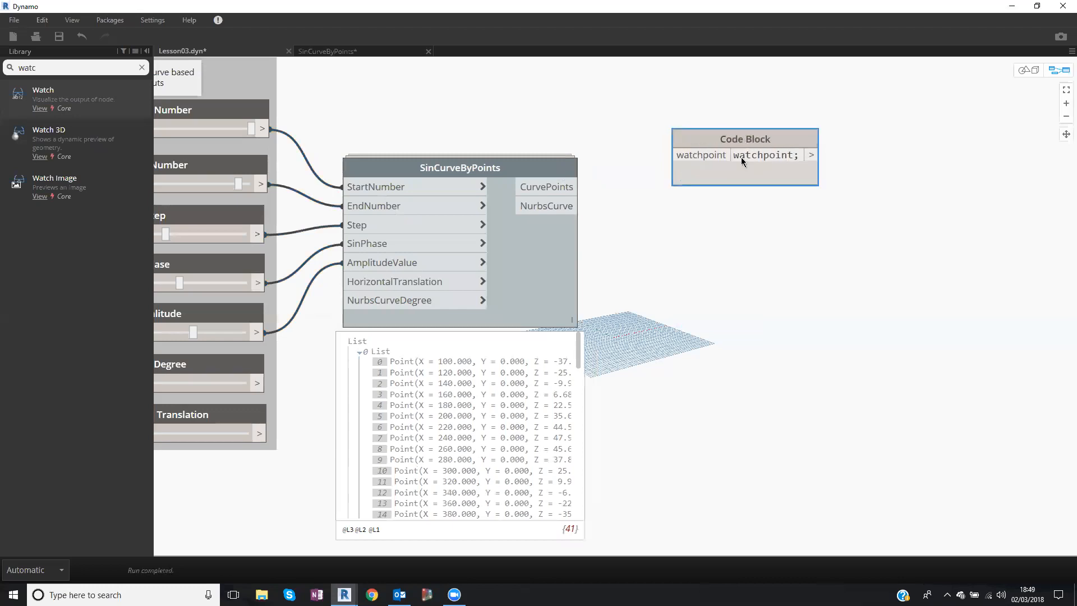
pyautogui.moveTo(752, 140); pyautogui.dragTo(758, 125)
pyautogui.moveTo(578, 185); pyautogui.dragTo(680, 122)
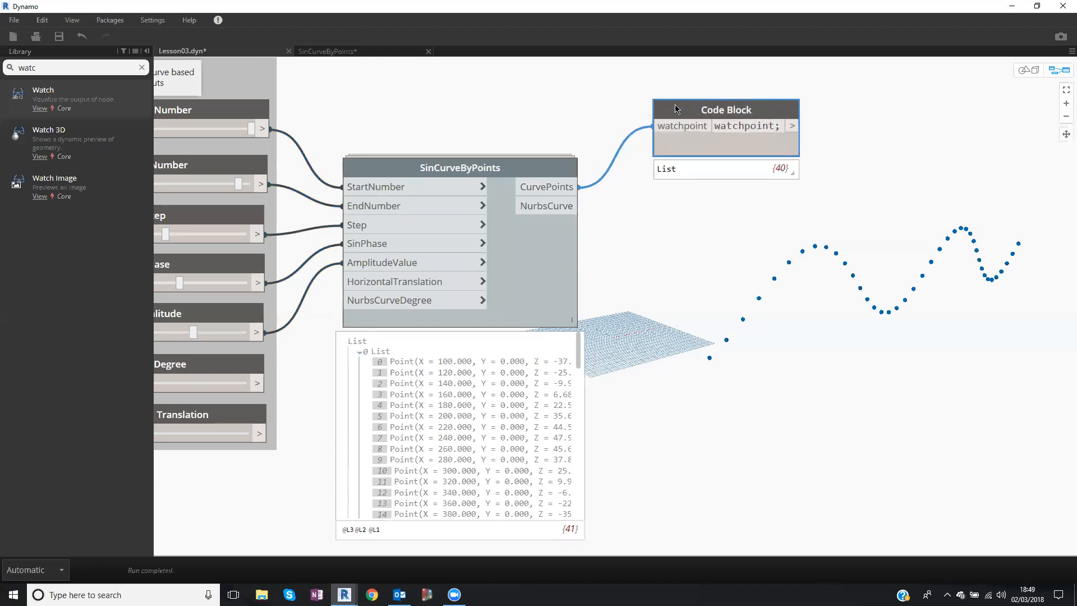
# Change the code block's text from watchpoint to "listOfPoints;".
pyautogui.doubleClick(731, 125)
pyautogui.write('points')
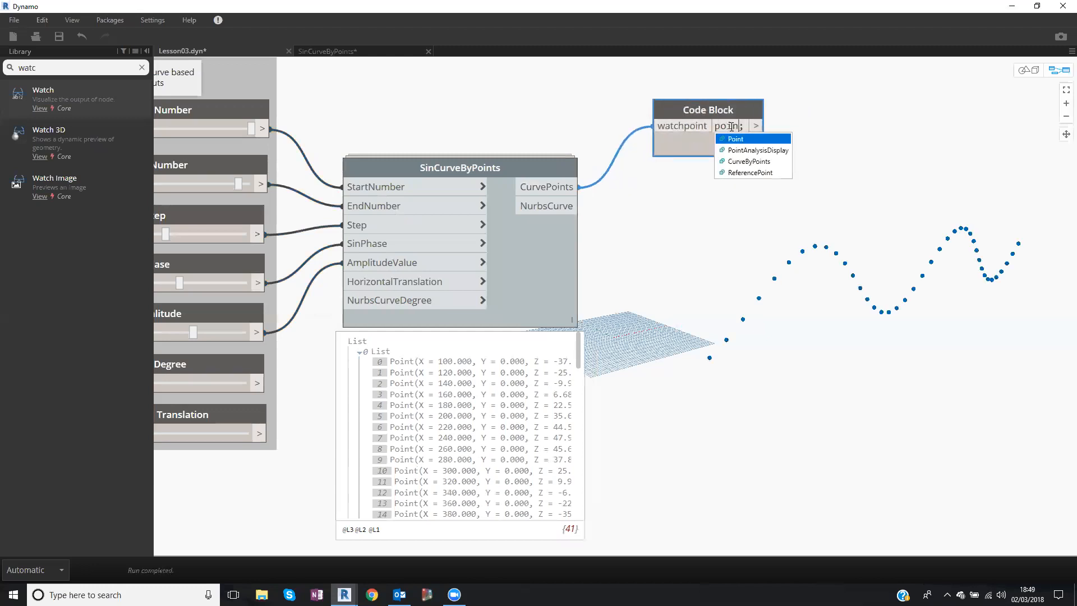
pyautogui.press('BackSpace')
pyautogui.press('BackSpace')
pyautogui.press('BackSpace')
pyautogui.press('BackSpace')
pyautogui.press('BackSpace')
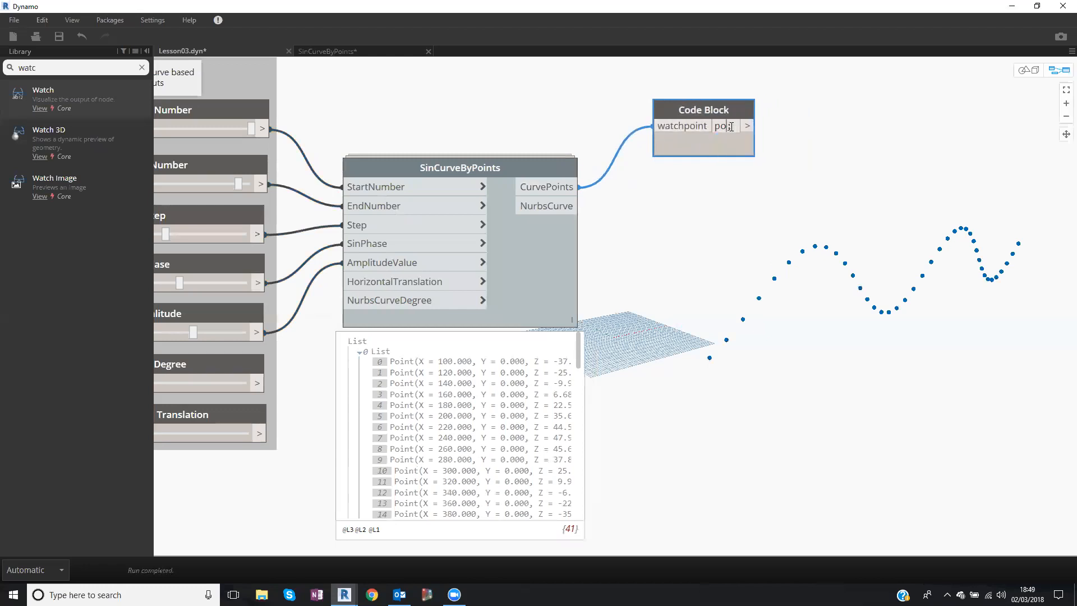
pyautogui.write('li')
pyautogui.write('stOfPoints')
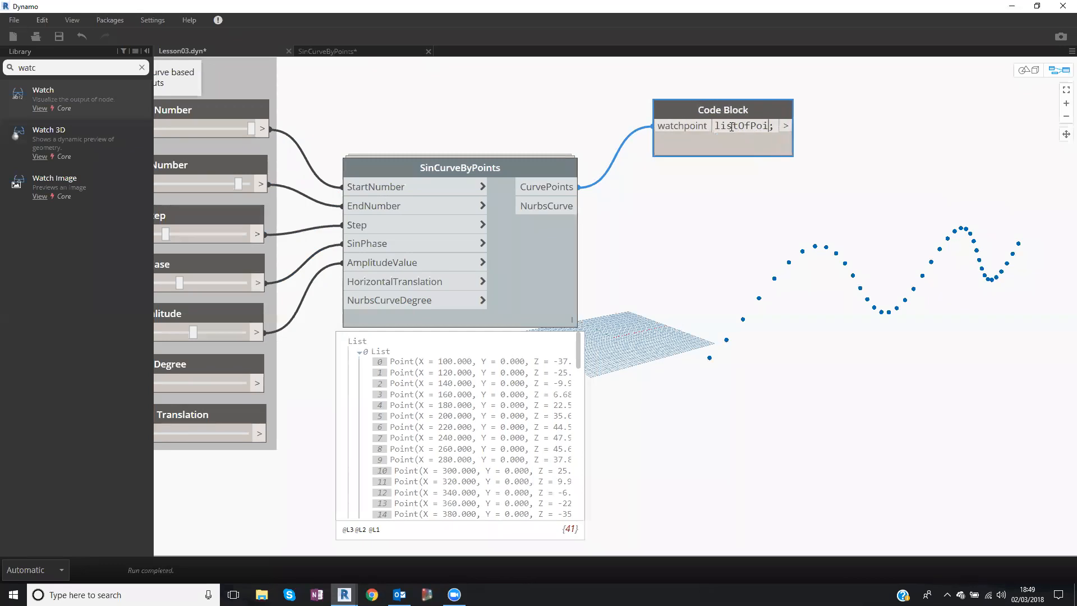
pyautogui.click(778, 131)
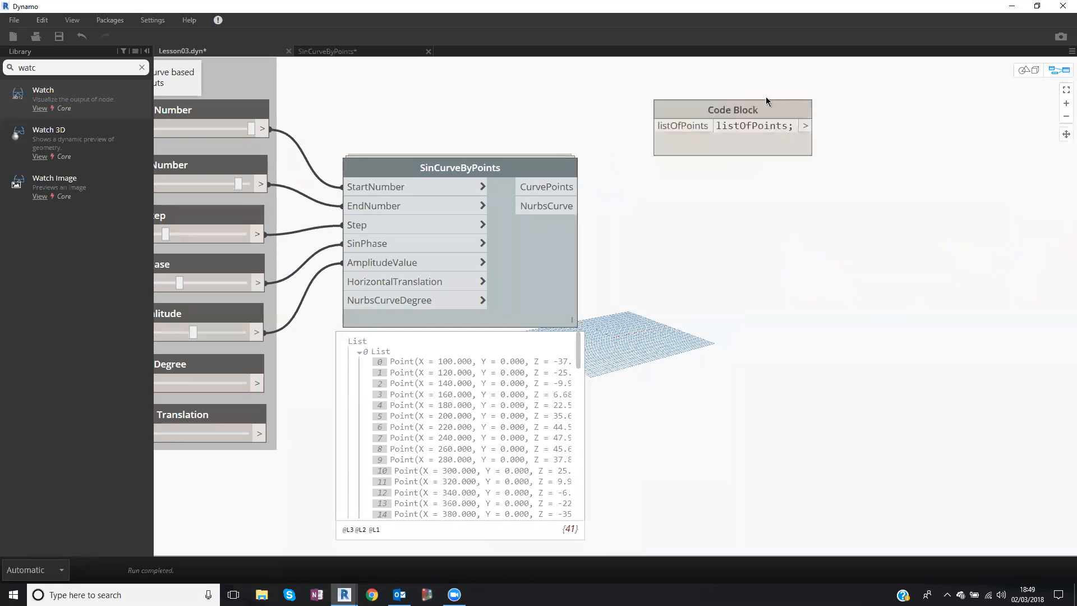
# Reconnect SinCurveByPoints' CurvePoints output to the code block's listOfPoints input and reposition the block.
pyautogui.moveTo(766, 101); pyautogui.dragTo(759, 89)
pyautogui.moveTo(670, 118); pyautogui.dragTo(579, 186)
pyautogui.moveTo(687, 91); pyautogui.dragTo(742, 99)
pyautogui.moveTo(765, 108)
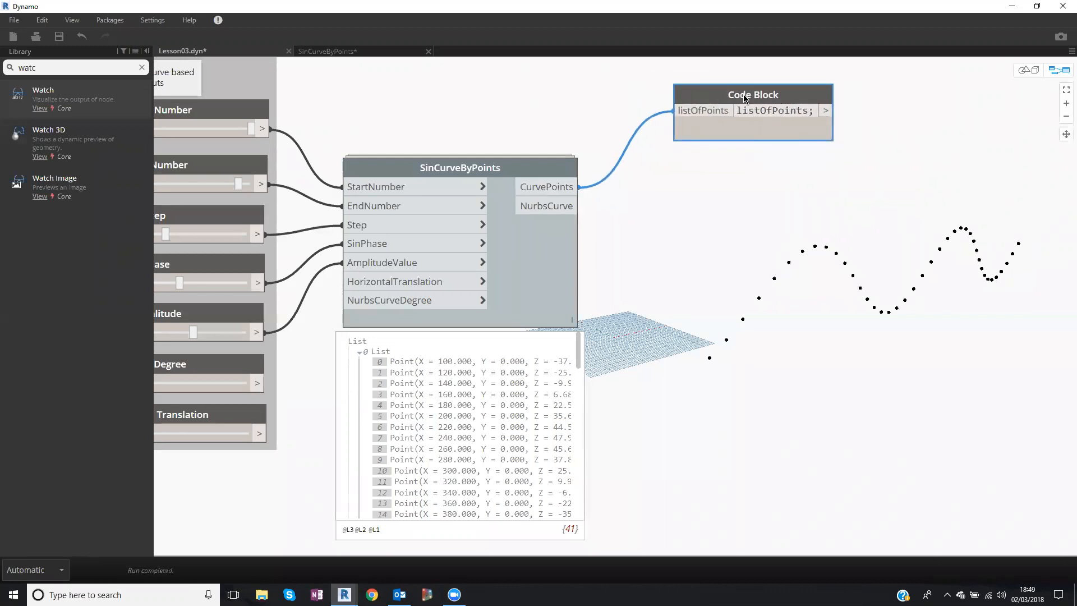
# Add a second code block containing "nurbsCurve;" below the first and connect SinCurveByPoints' NurbsCurve output to it.
pyautogui.doubleClick(738, 212)
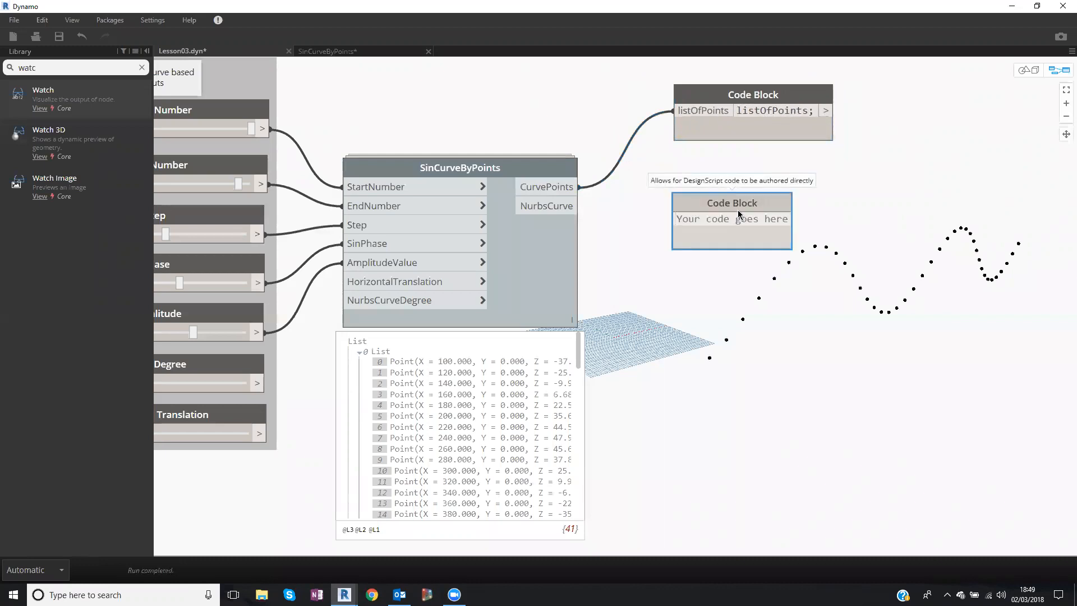
pyautogui.write('nurbs')
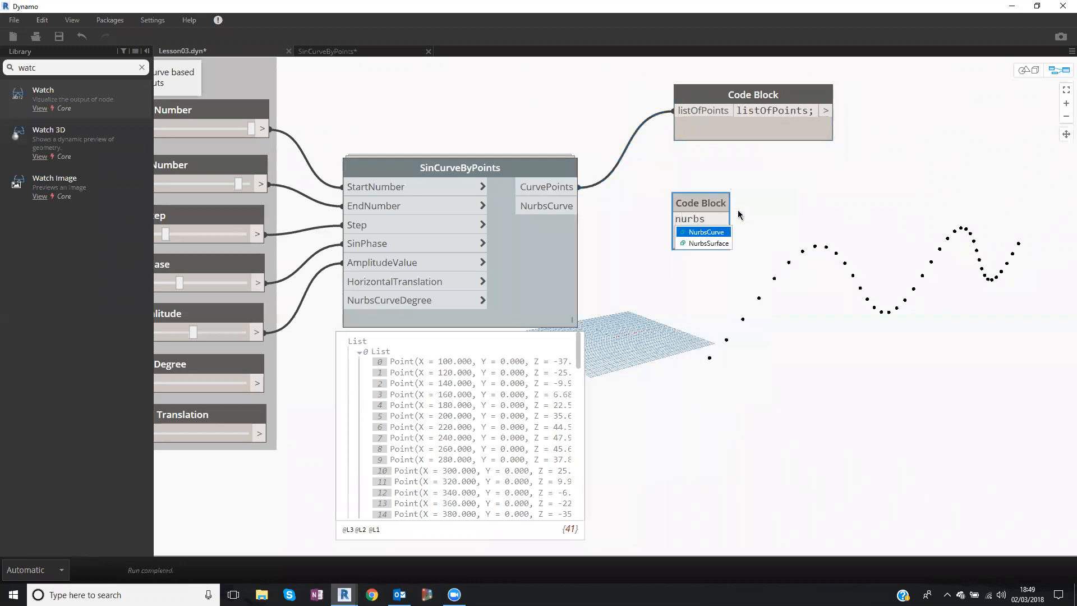
pyautogui.write('Curve')
pyautogui.click(809, 167)
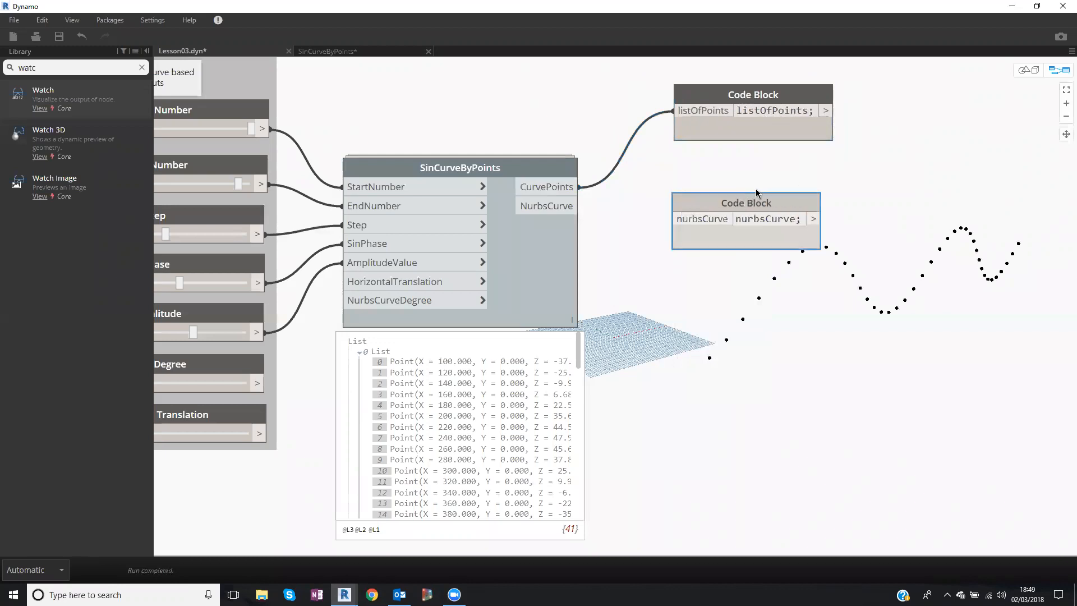
pyautogui.moveTo(757, 192); pyautogui.dragTo(778, 176)
pyautogui.click(710, 203)
pyautogui.click(571, 209)
pyautogui.moveTo(745, 182)
pyautogui.mouseDown()
pyautogui.moveTo(703, 179)
pyautogui.moveTo(727, 173)
pyautogui.mouseUp()
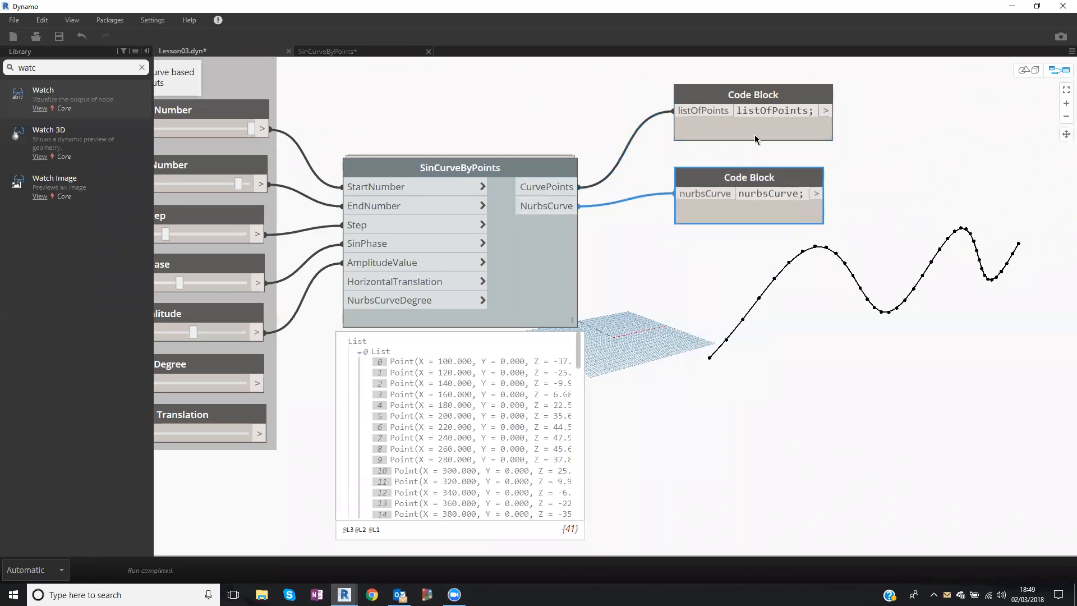
# Arrange the listOfPoints and nurbsCurve code blocks one above the other and shift SinCurveByPoints away from them.
pyautogui.moveTo(769, 105); pyautogui.dragTo(762, 111)
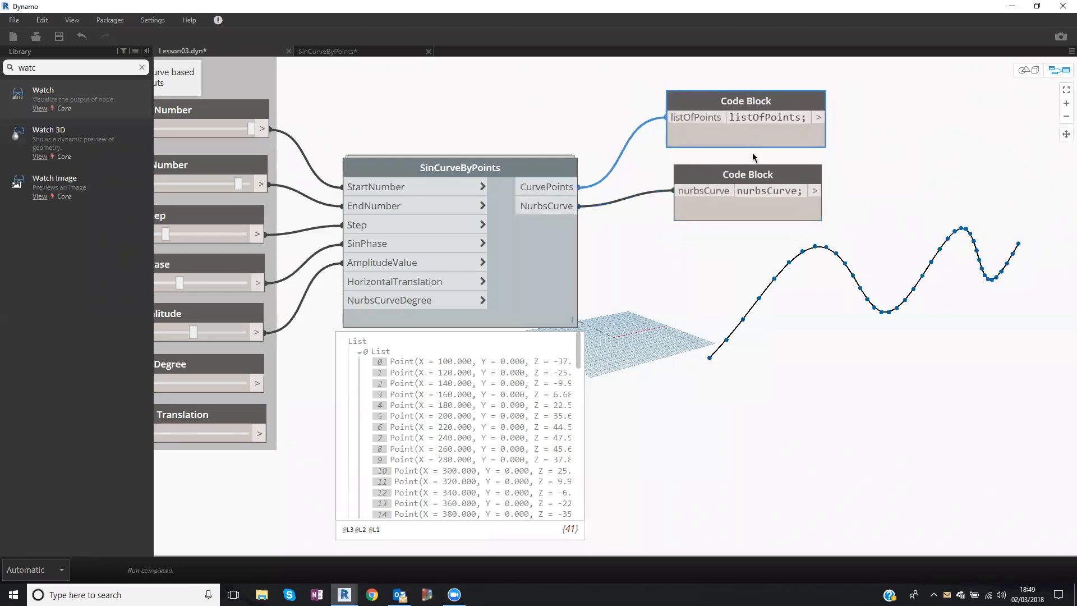
pyautogui.moveTo(759, 177); pyautogui.dragTo(752, 174)
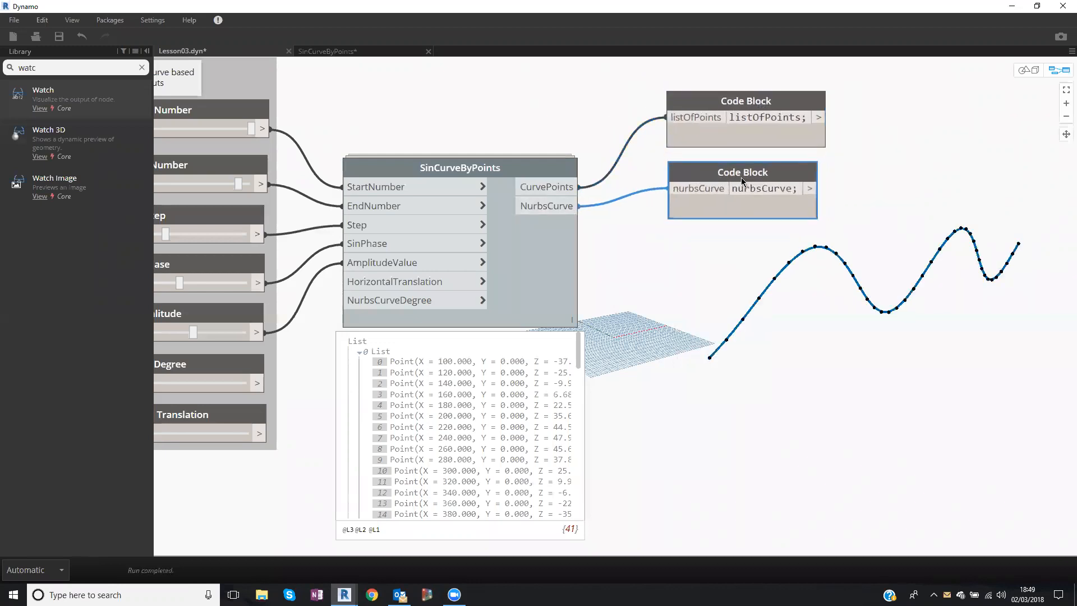
pyautogui.moveTo(527, 167); pyautogui.dragTo(494, 164)
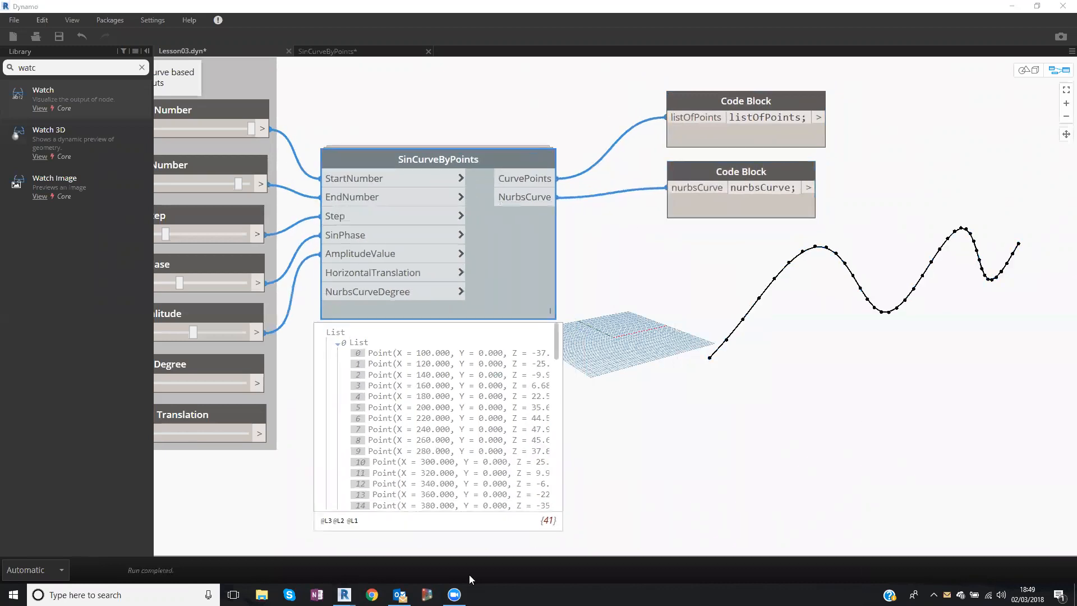
pyautogui.rightClick(409, 589)
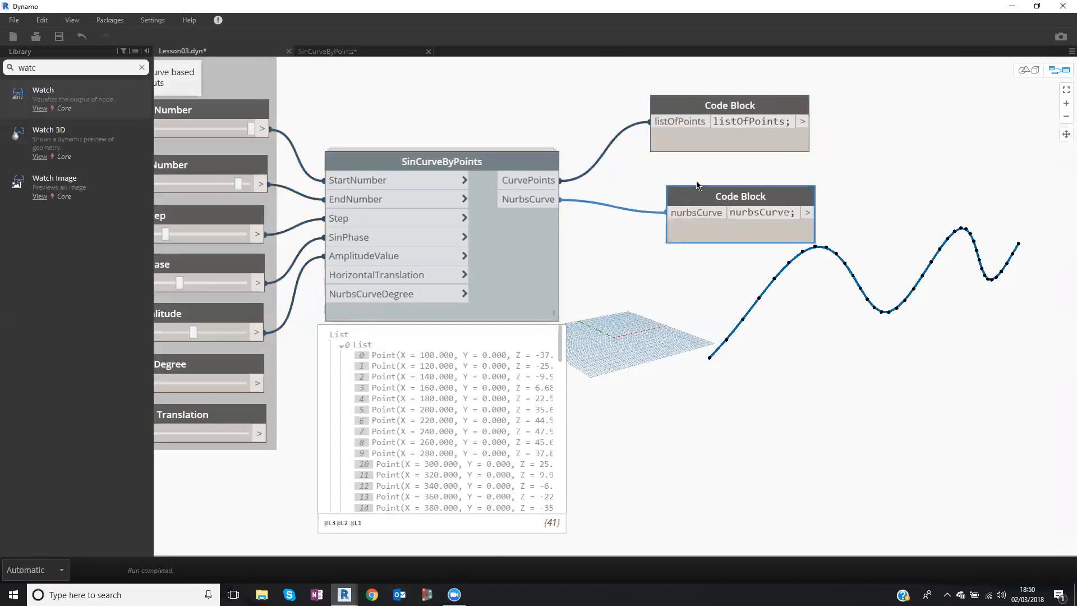
# Move the nurbsCurve code block closer to the listOfPoints block and hide the geometry preview of both code blocks.
pyautogui.moveTo(697, 185)
pyautogui.mouseDown()
pyautogui.moveTo(665, 170)
pyautogui.moveTo(682, 175)
pyautogui.mouseUp()
pyautogui.moveTo(819, 73); pyautogui.dragTo(731, 279)
pyautogui.rightClick(838, 174)
pyautogui.click(864, 216)
# Turn on the geometry preview of the listOfPoints code block only.
pyautogui.moveTo(789, 108); pyautogui.dragTo(766, 101)
pyautogui.click(886, 149)
pyautogui.rightClick(777, 101)
pyautogui.click(808, 171)
# Hide the preview of the listOfPoints code block and turn on the preview of the nurbsCurve code block.
pyautogui.rightClick(766, 103)
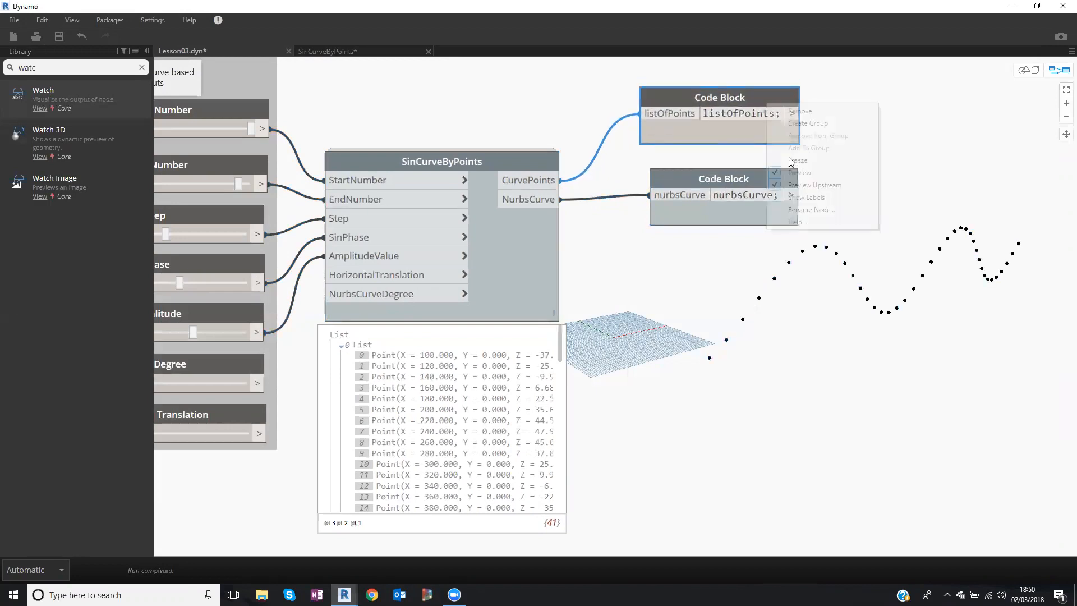
pyautogui.click(799, 171)
pyautogui.moveTo(748, 178); pyautogui.dragTo(742, 182)
pyautogui.rightClick(741, 182)
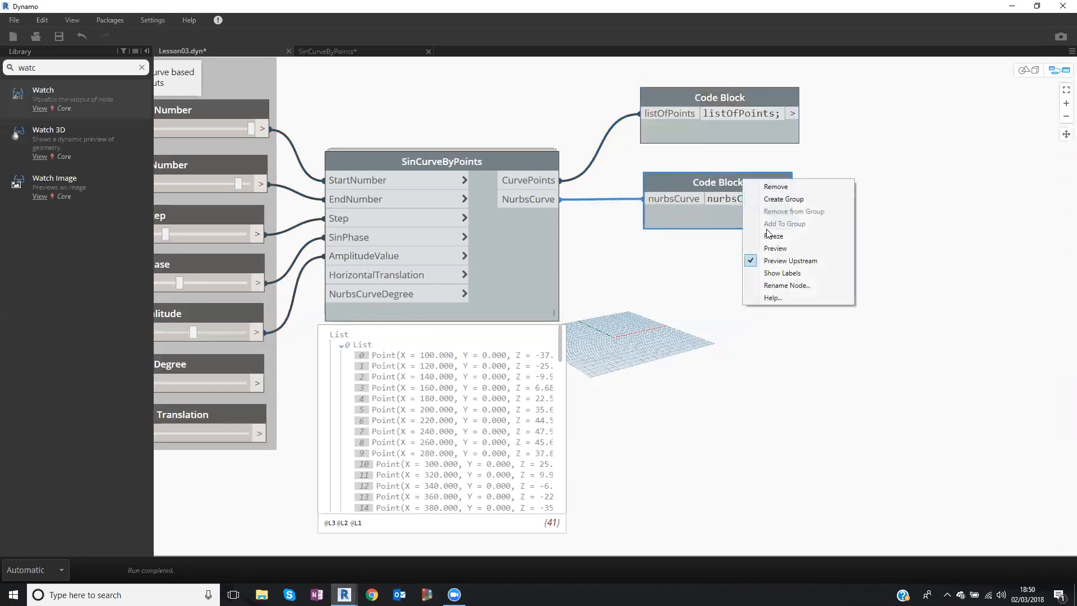
pyautogui.click(772, 243)
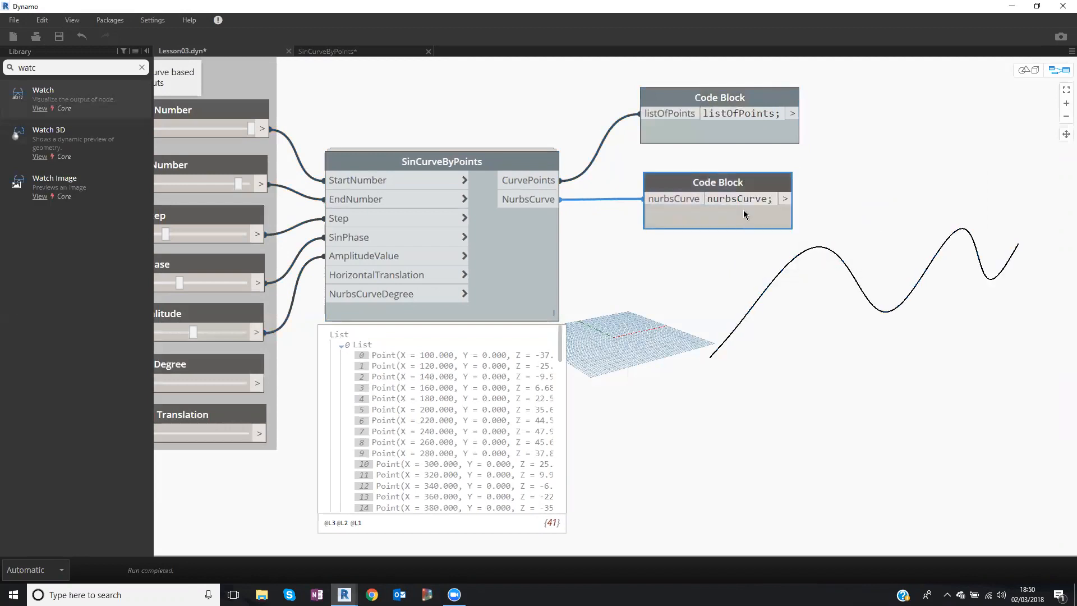
# Adjust the positions of SinCurveByPoints and its two code blocks so the blocks sit closely one above the other.
pyautogui.moveTo(721, 189); pyautogui.dragTo(715, 177)
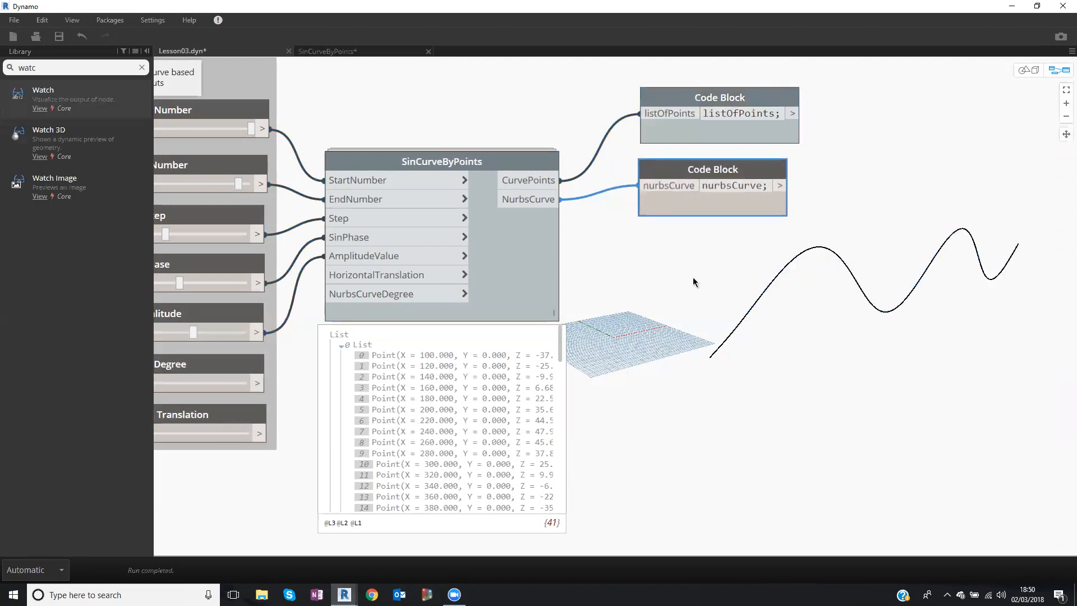
pyautogui.scroll(-2, 541, 160)
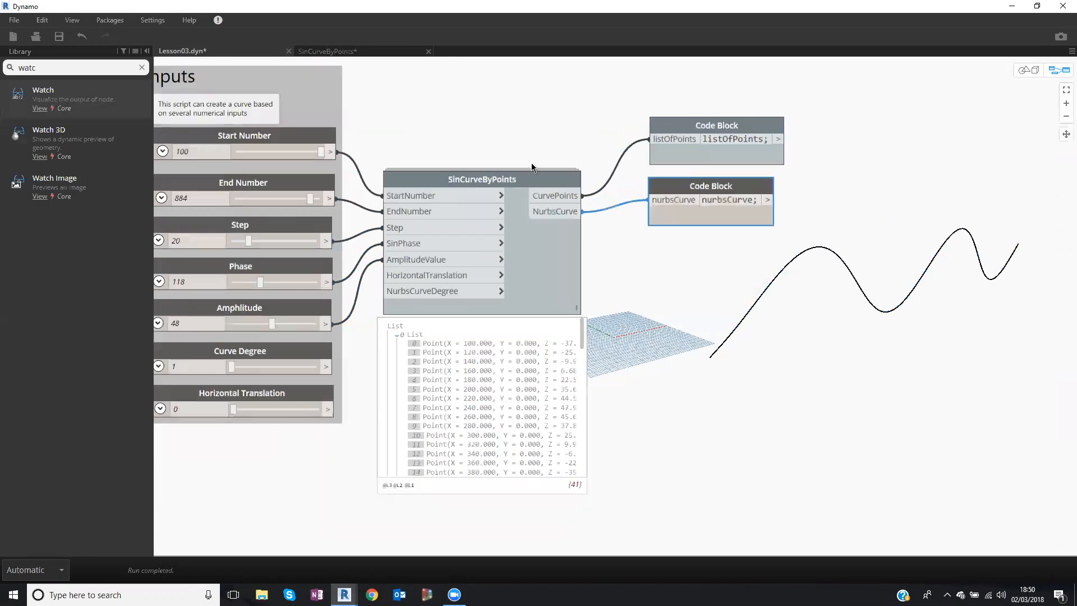
pyautogui.scroll(2, 558, 167)
pyautogui.moveTo(552, 176)
pyautogui.mouseDown()
pyautogui.moveTo(569, 186)
pyautogui.moveTo(548, 169)
pyautogui.mouseUp()
pyautogui.moveTo(680, 102)
pyautogui.mouseDown()
pyautogui.moveTo(693, 118)
pyautogui.moveTo(679, 105)
pyautogui.mouseUp()
pyautogui.moveTo(698, 181)
pyautogui.mouseDown()
pyautogui.moveTo(706, 195)
pyautogui.moveTo(701, 179)
pyautogui.mouseUp()
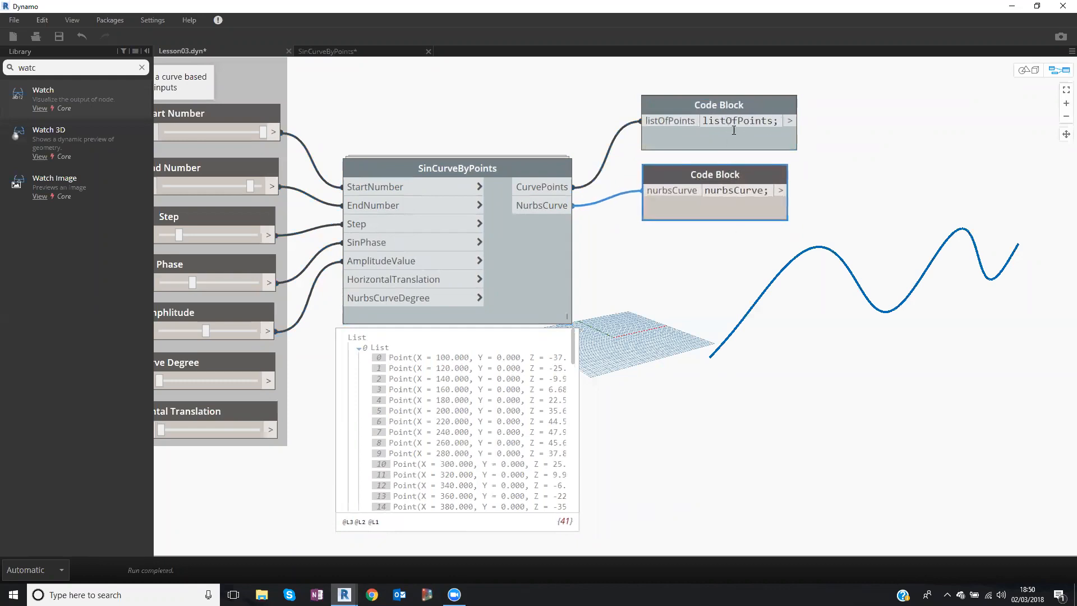
pyautogui.moveTo(735, 105)
pyautogui.click(754, 237)
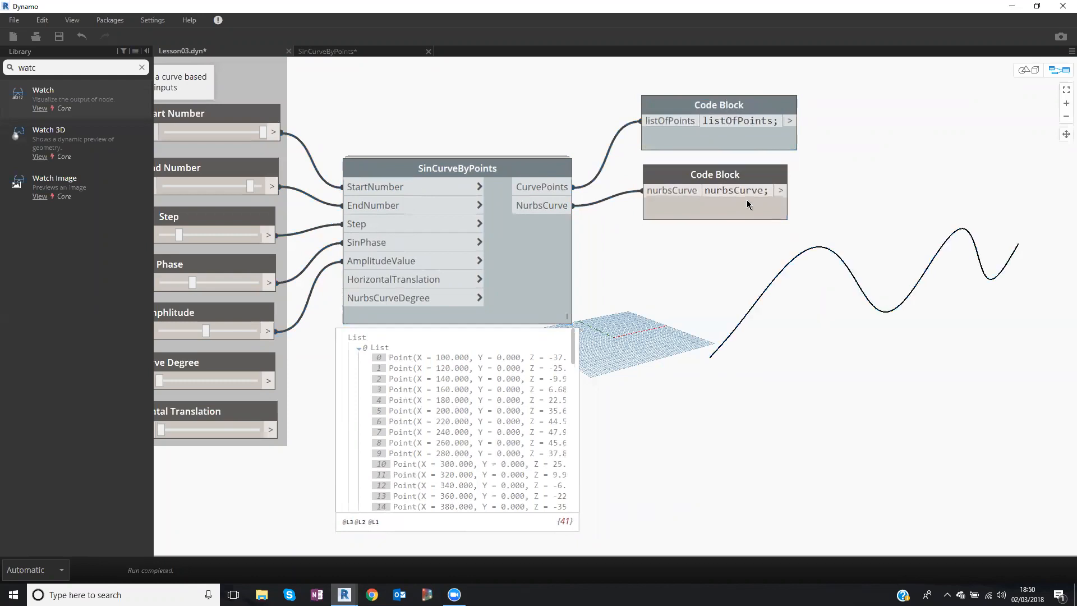
# Reposition the listOfPoints code block and turn its preview back on alongside the curve.
pyautogui.moveTo(729, 107); pyautogui.dragTo(716, 108)
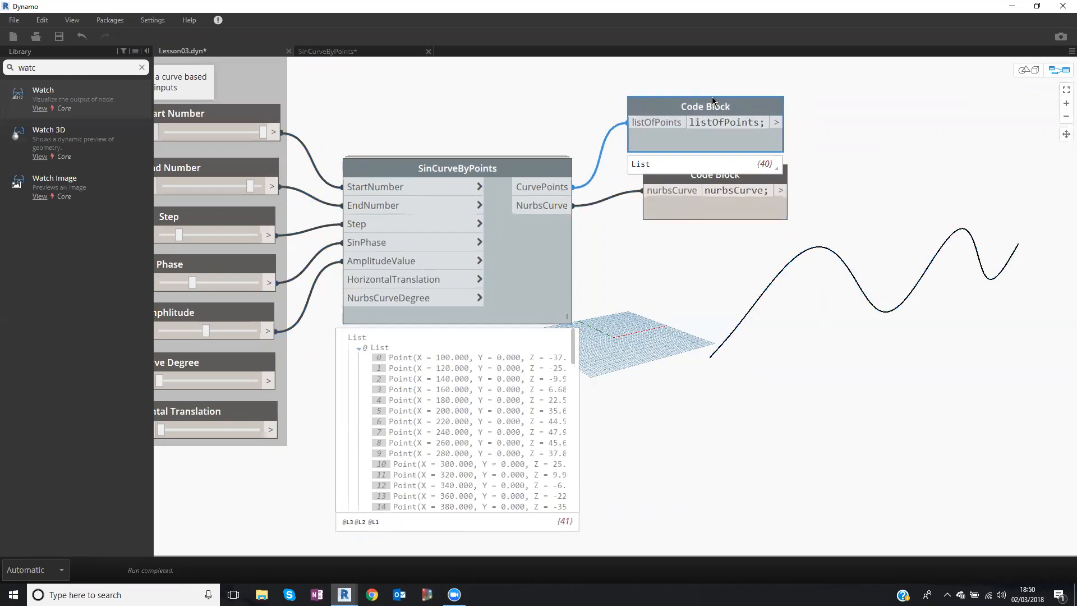
pyautogui.moveTo(703, 105); pyautogui.dragTo(709, 97)
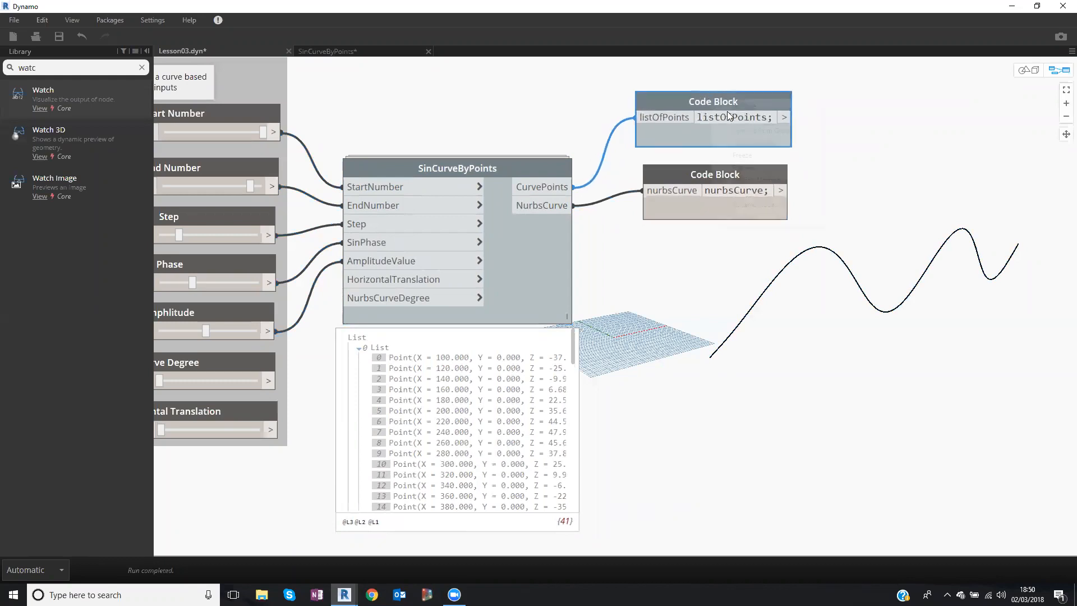
pyautogui.rightClick(710, 97)
pyautogui.click(742, 168)
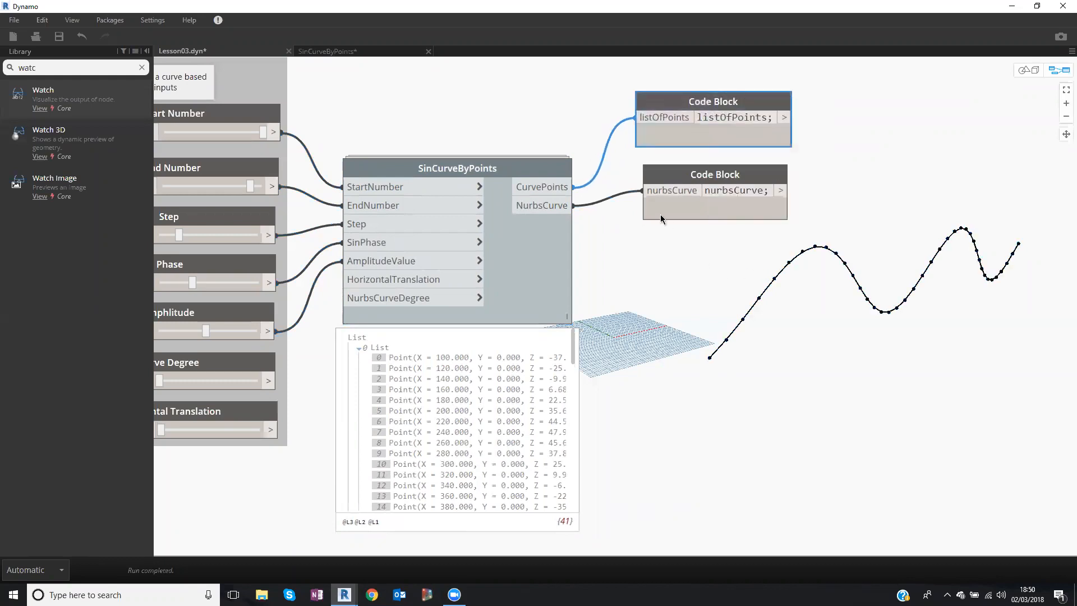
# Set the Start Number slider to 100, End Number to 952 and Step to 61.
pyautogui.moveTo(286, 131); pyautogui.dragTo(375, 142, button='middle')
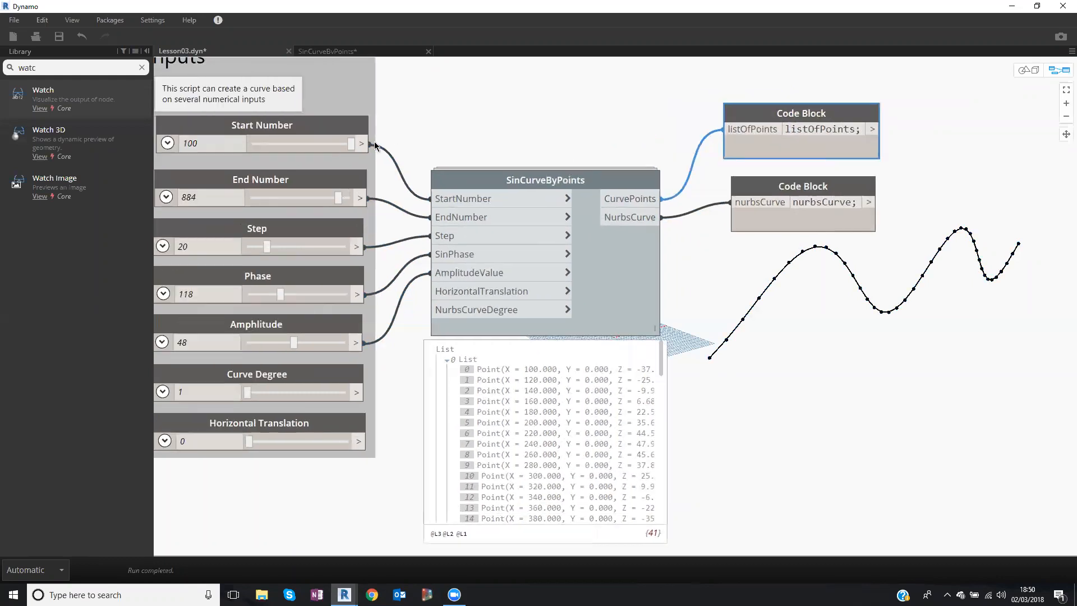
pyautogui.scroll(-2, 310, 142)
pyautogui.moveTo(305, 142); pyautogui.dragTo(374, 139)
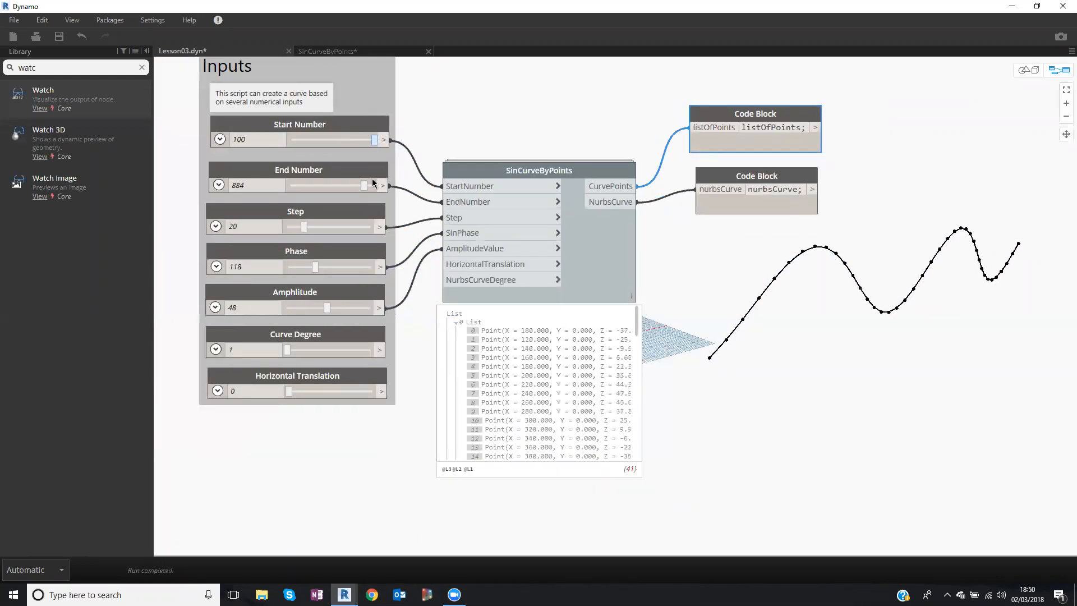
pyautogui.moveTo(369, 185); pyautogui.dragTo(369, 185)
pyautogui.moveTo(292, 229); pyautogui.dragTo(338, 227)
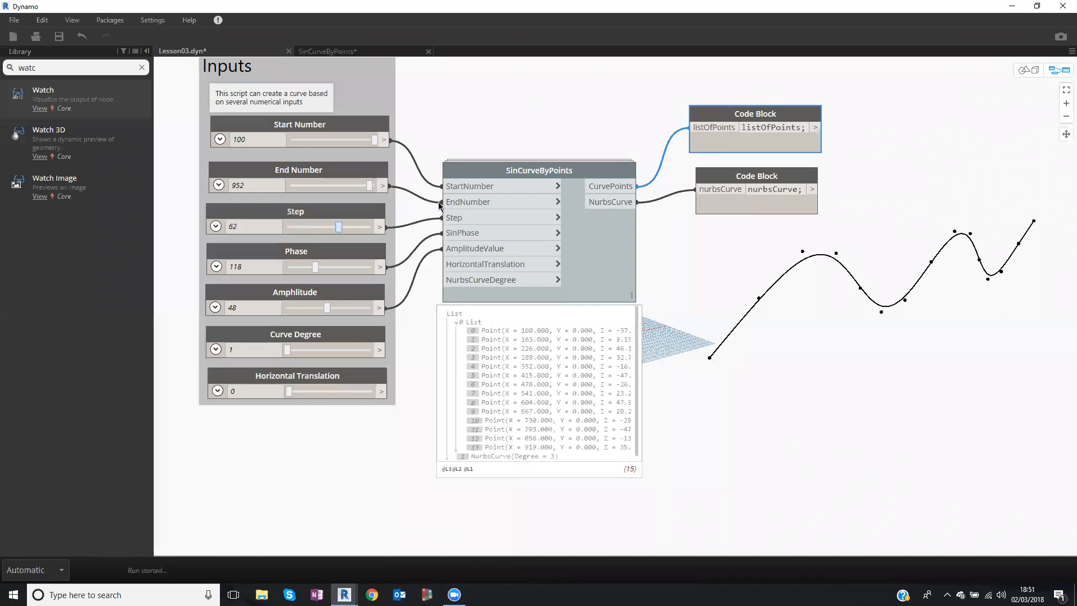
# Hide the preview of the listOfPoints code block again and shift the nurbsCurve code block slightly.
pyautogui.moveTo(709, 120); pyautogui.dragTo(707, 111)
pyautogui.rightClick(716, 107)
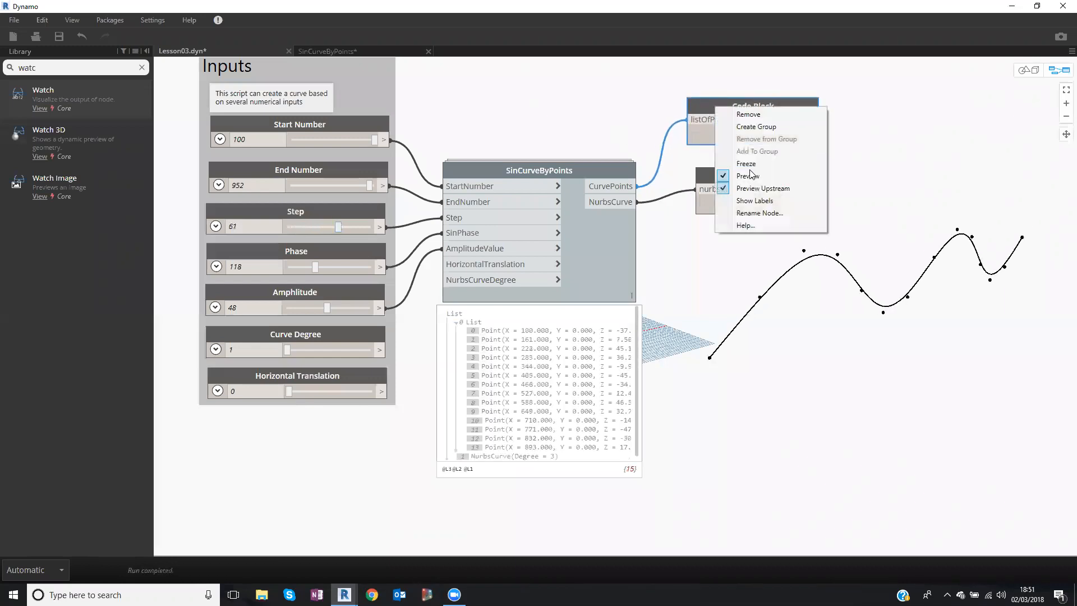
pyautogui.click(758, 177)
pyautogui.moveTo(750, 177); pyautogui.dragTo(753, 175)
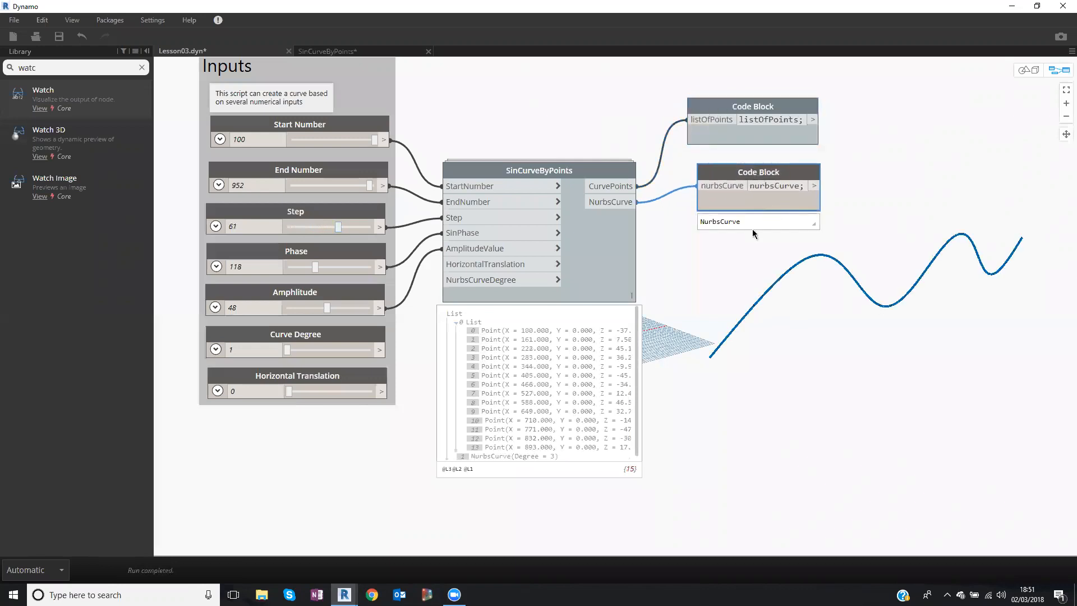
pyautogui.click(733, 255)
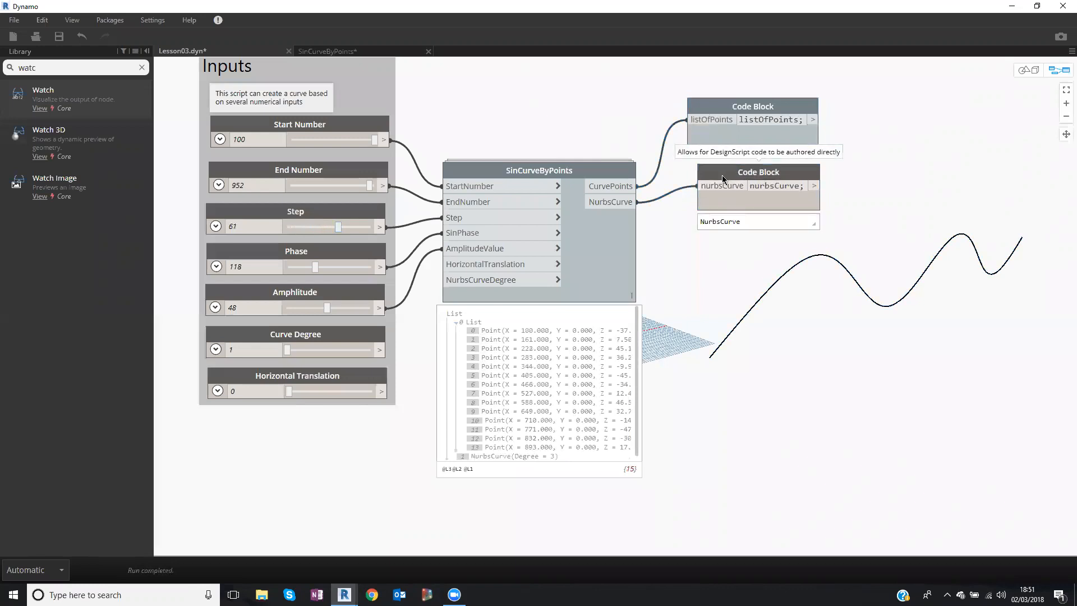
# Delete both the listOfPoints and nurbsCurve code blocks.
pyautogui.moveTo(725, 170); pyautogui.dragTo(717, 169)
pyautogui.click(780, 78)
pyautogui.moveTo(816, 76); pyautogui.dragTo(752, 224)
pyautogui.press('Delete')
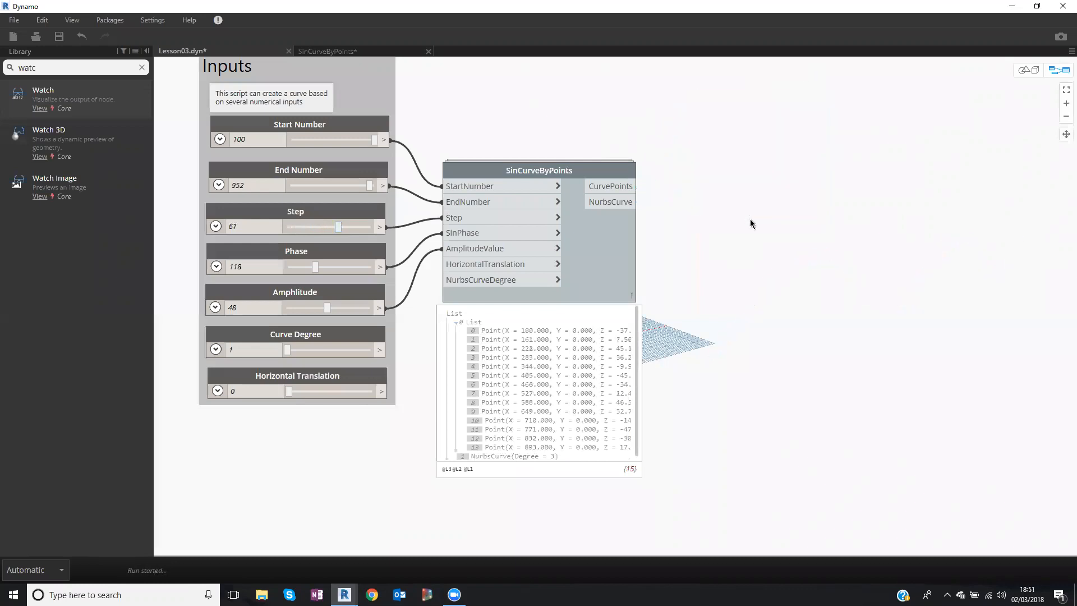
# Move SinCurveByPoints farther from the Inputs group and collapse the point list in its output preview.
pyautogui.moveTo(605, 170); pyautogui.dragTo(848, 191)
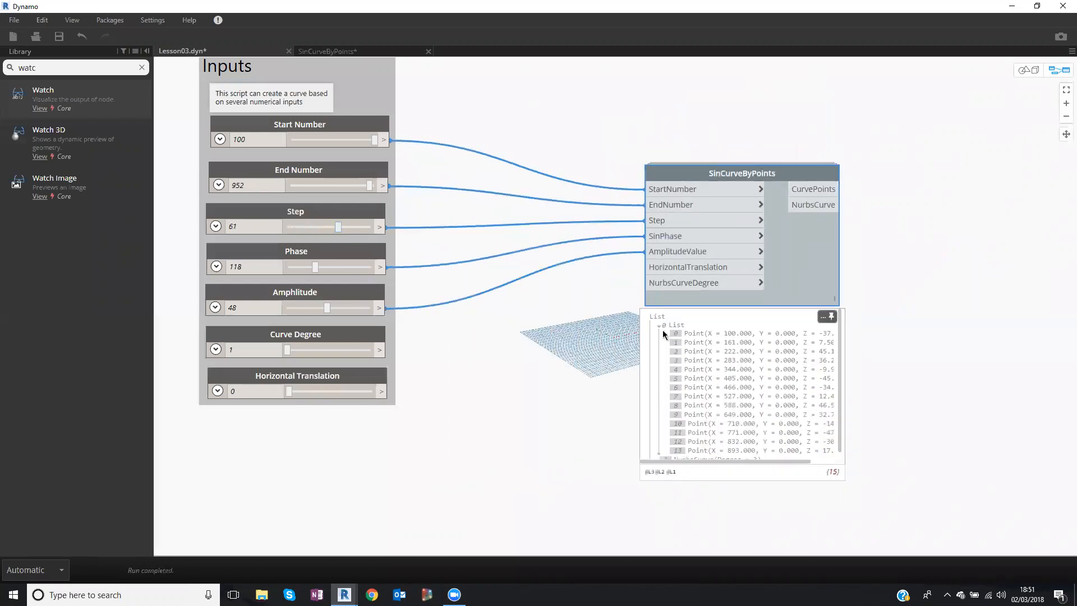
pyautogui.click(661, 330)
pyautogui.moveTo(712, 170); pyautogui.dragTo(698, 168)
pyautogui.click(852, 92)
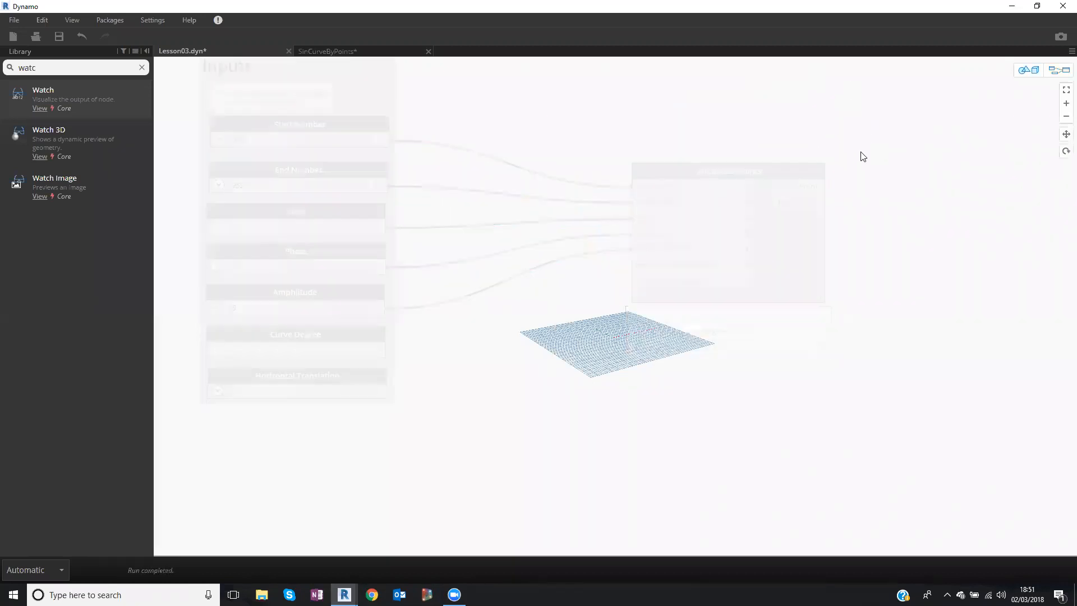
pyautogui.click(694, 168)
pyautogui.moveTo(694, 168); pyautogui.dragTo(636, 163)
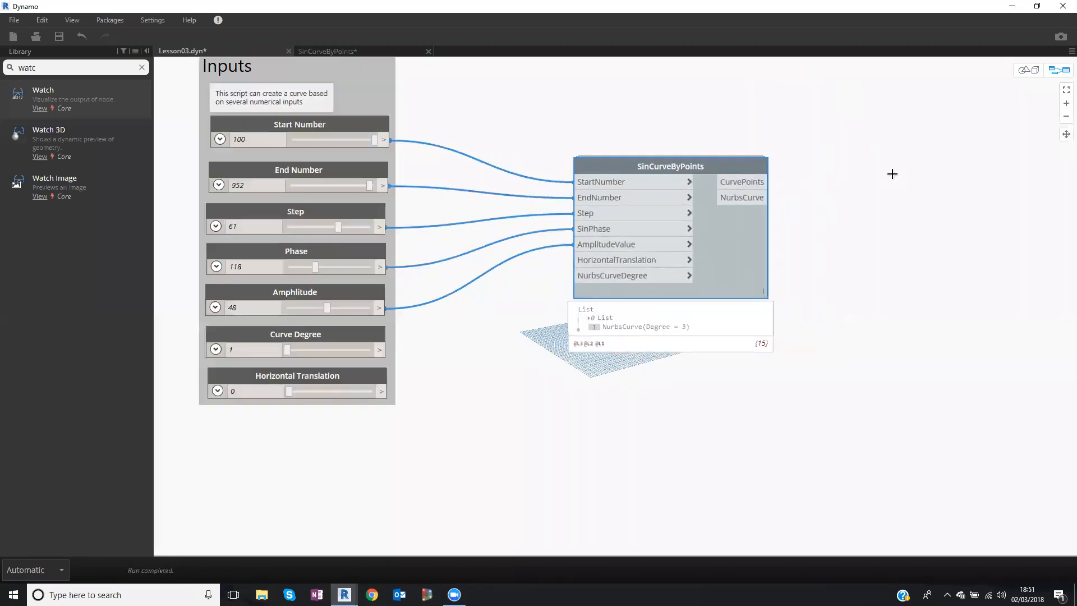
# Add a code block containing "nurbsCurve;" beside SinCurveByPoints and connect the NurbsCurve output to it.
pyautogui.doubleClick(892, 174)
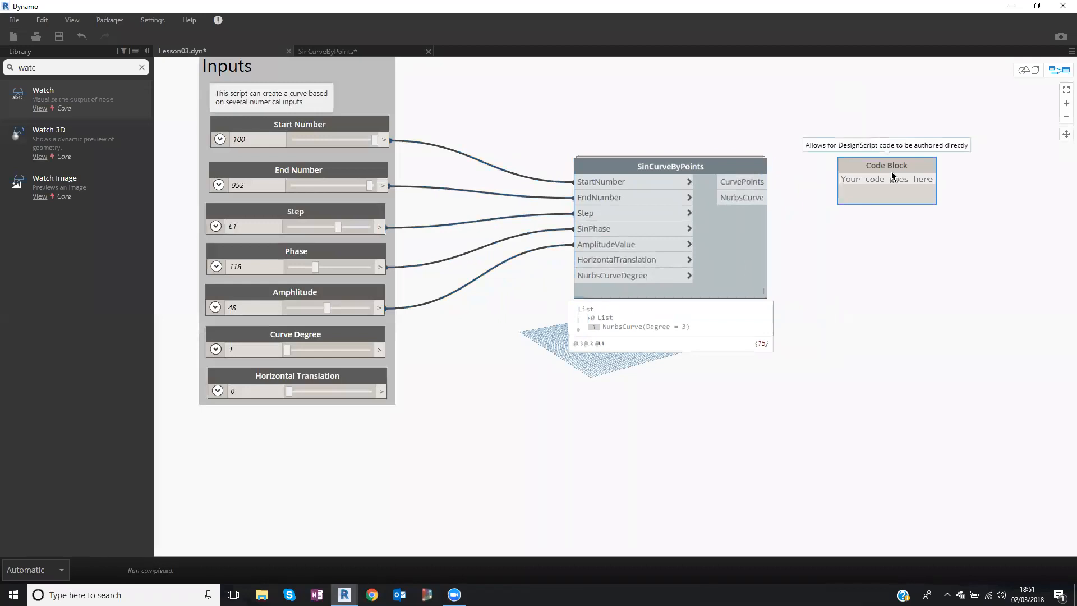
pyautogui.write('nurbCurve')
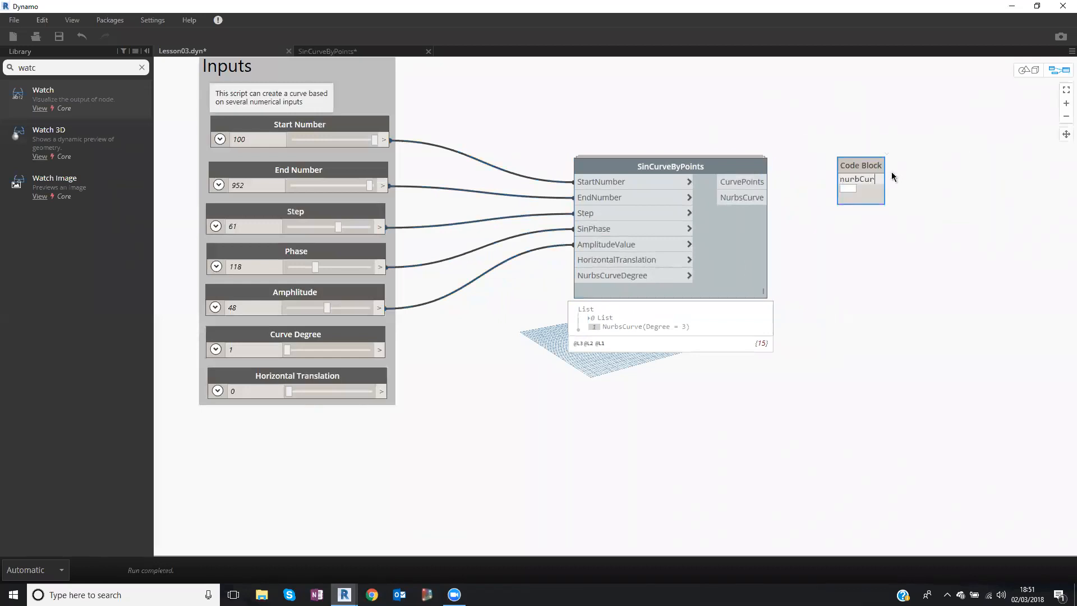
pyautogui.click(862, 178)
pyautogui.write('s')
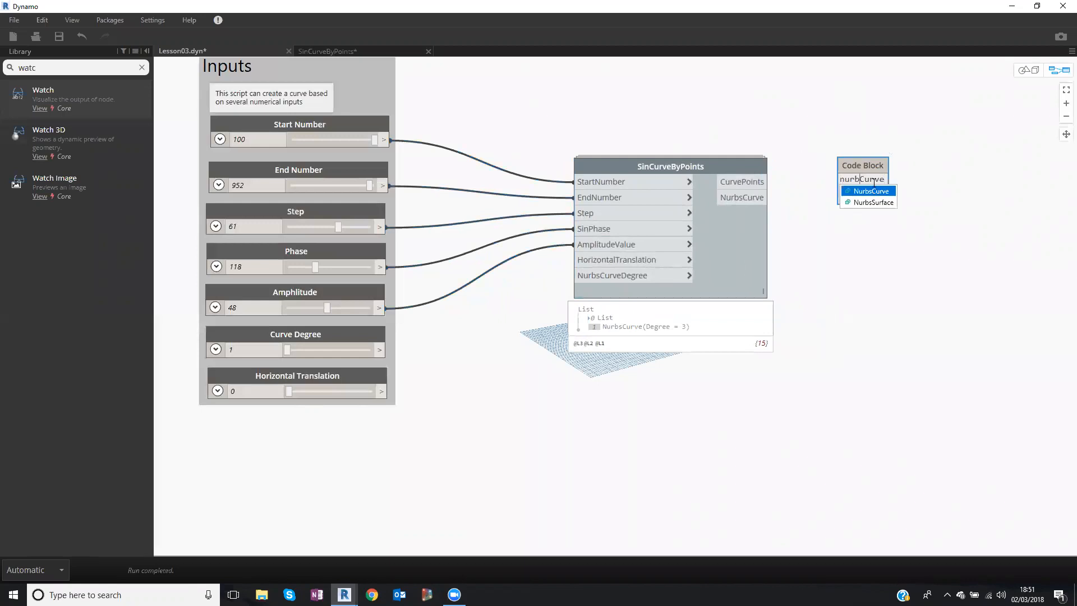
pyautogui.click(952, 203)
pyautogui.moveTo(768, 197); pyautogui.dragTo(873, 170)
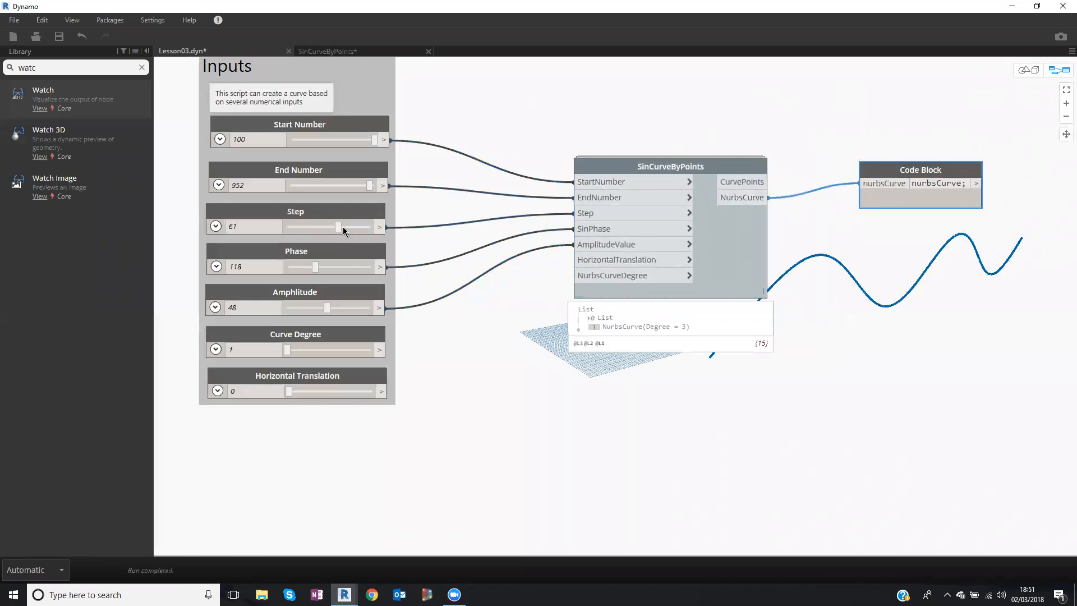
# Set the Step slider to 10 and the End Number slider to 1000.
pyautogui.moveTo(335, 227); pyautogui.dragTo(299, 227)
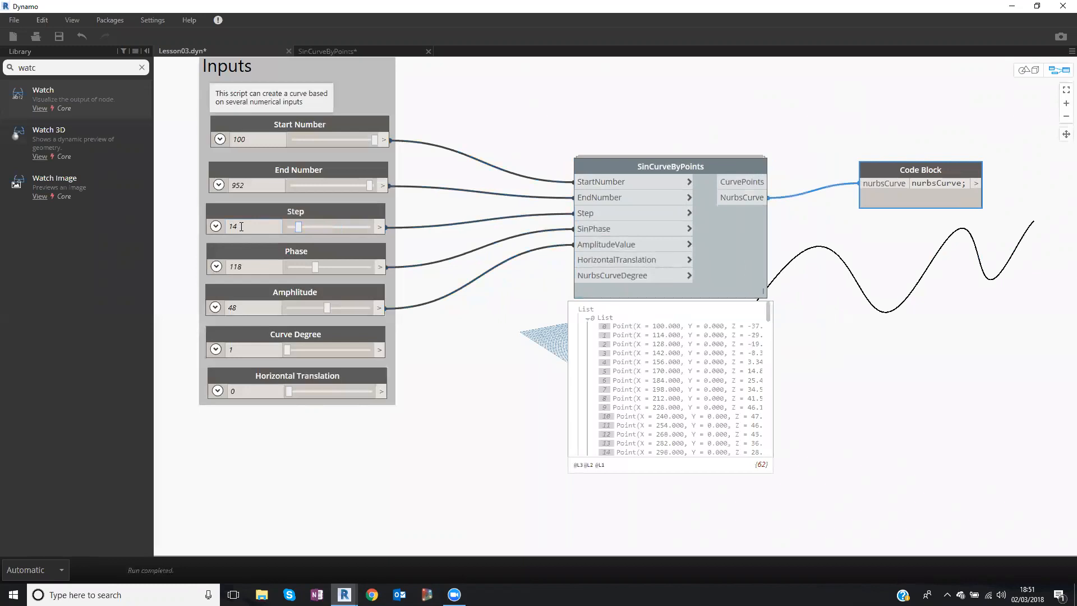
pyautogui.doubleClick(241, 227)
pyautogui.write('10')
pyautogui.click(470, 125)
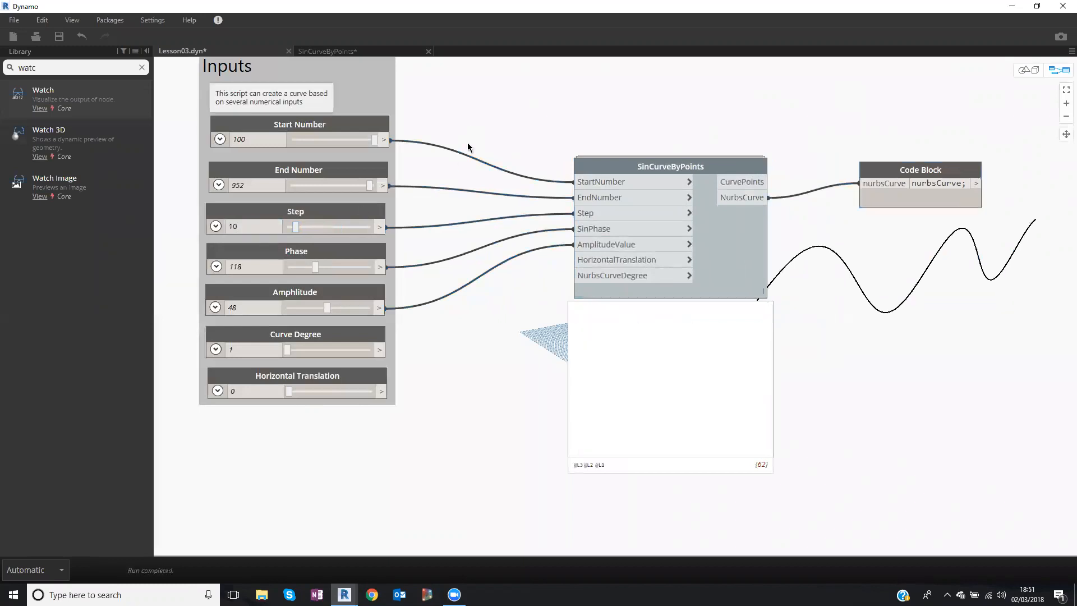
pyautogui.doubleClick(252, 186)
pyautogui.write('1')
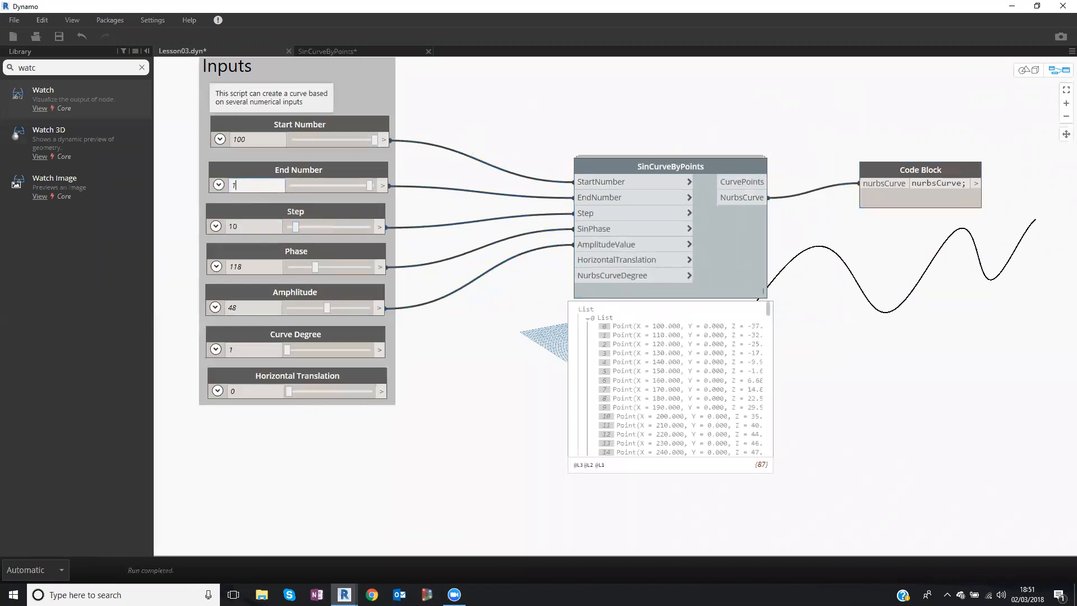
pyautogui.write('000')
pyautogui.press('Return')
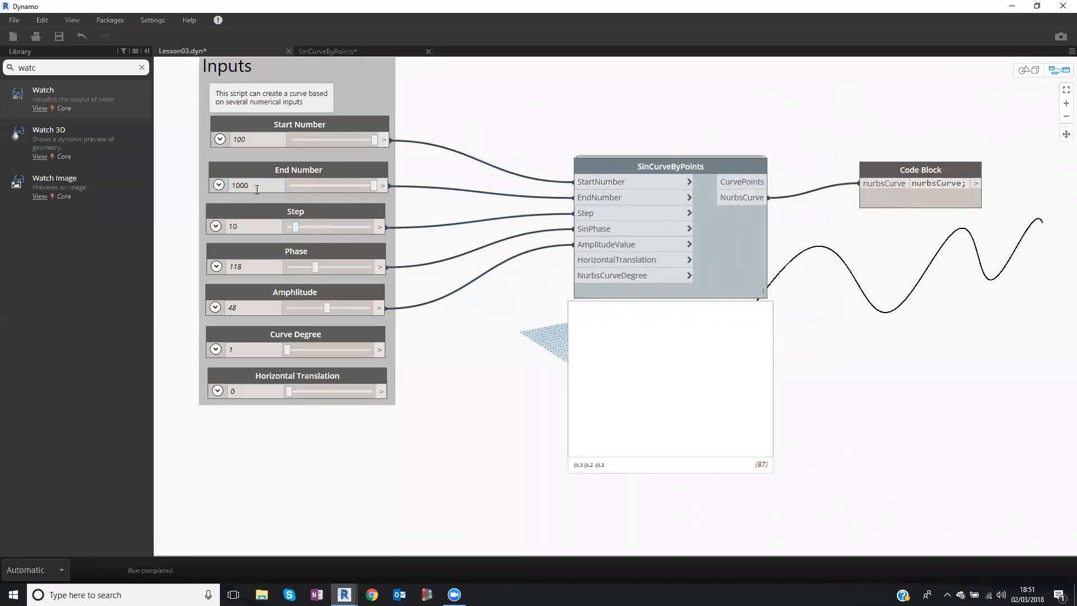
# Set the Phase slider to 100 and the Amplitude slider to 50.
pyautogui.doubleClick(254, 267)
pyautogui.write('100')
pyautogui.press('Return')
pyautogui.doubleClick(249, 308)
pyautogui.press('Return')
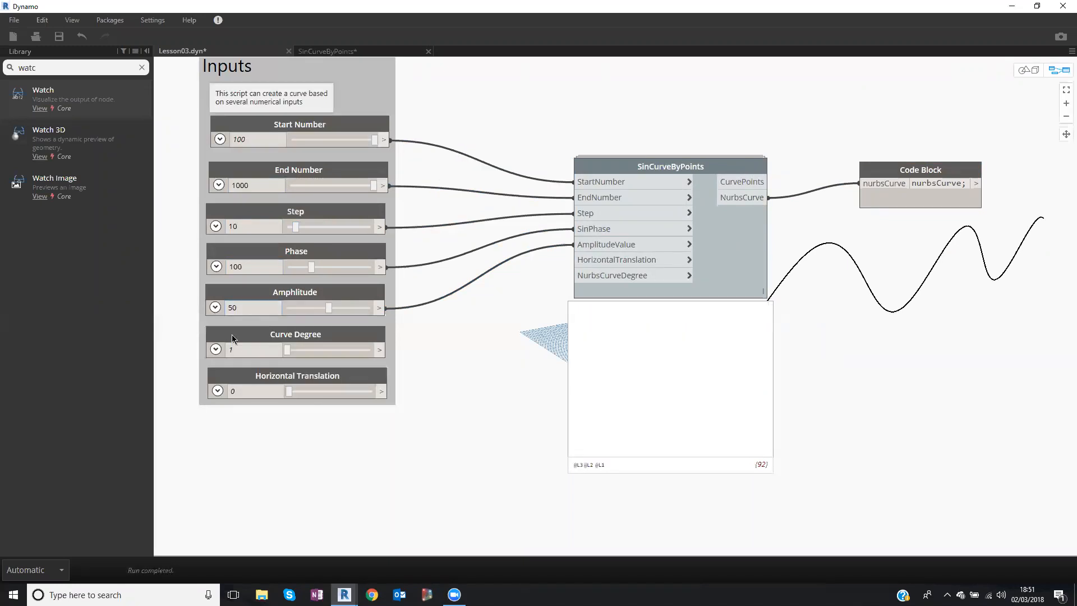
# Tidy the layout by nudging the Horizontal Translation slider and moving SinCurveByPoints and the nurbsCurve code block closer to the Inputs group.
pyautogui.moveTo(338, 375); pyautogui.dragTo(342, 379)
pyautogui.moveTo(603, 169); pyautogui.dragTo(550, 148)
pyautogui.moveTo(930, 170); pyautogui.dragTo(879, 146)
pyautogui.moveTo(895, 269); pyautogui.dragTo(835, 249, button='middle')
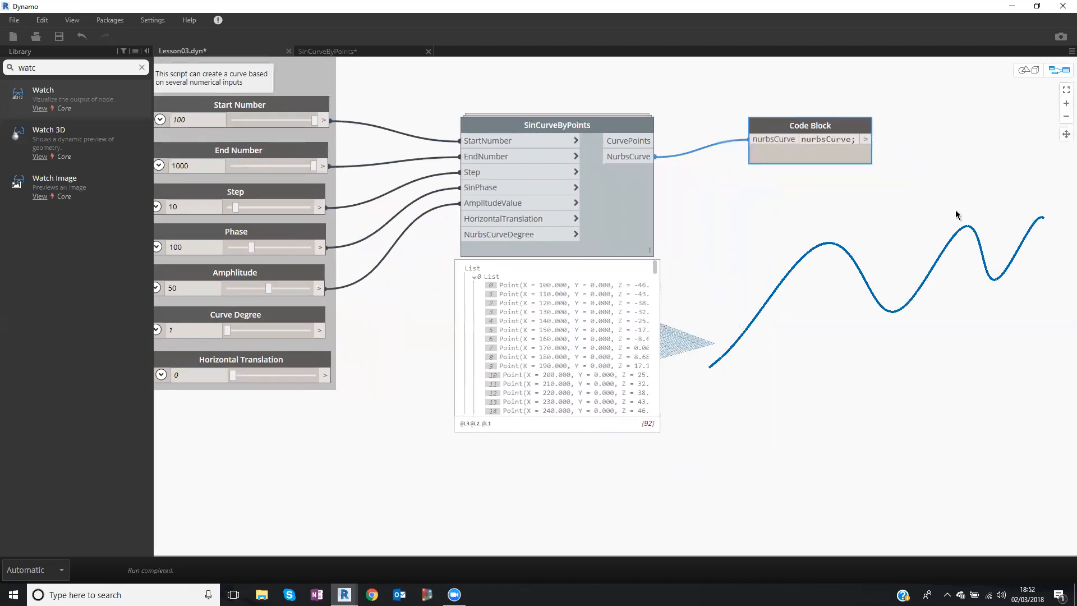
pyautogui.moveTo(632, 126); pyautogui.dragTo(628, 125)
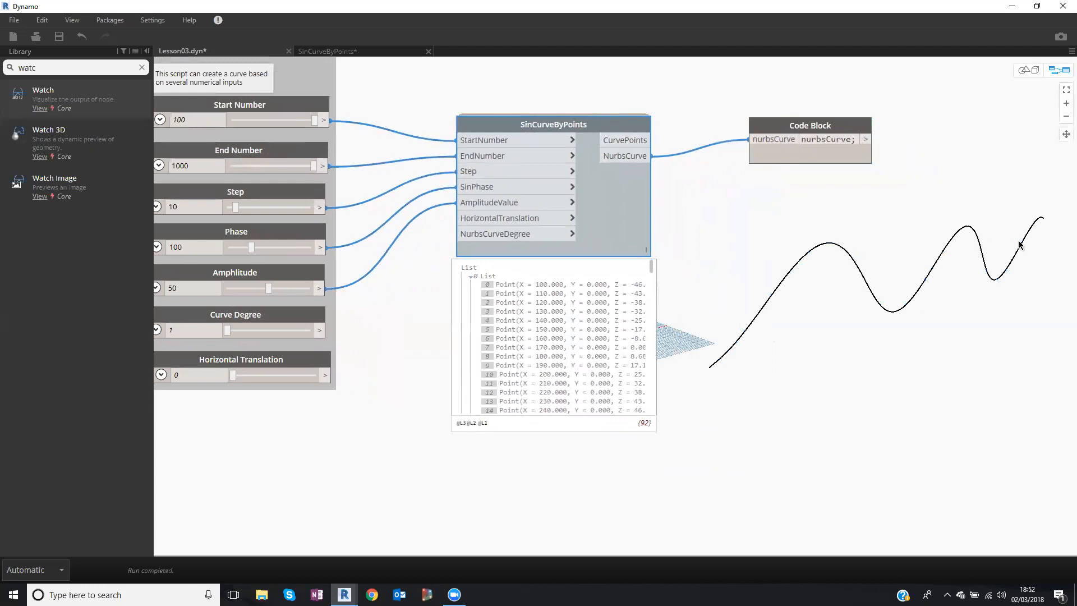
pyautogui.moveTo(611, 126); pyautogui.dragTo(607, 130)
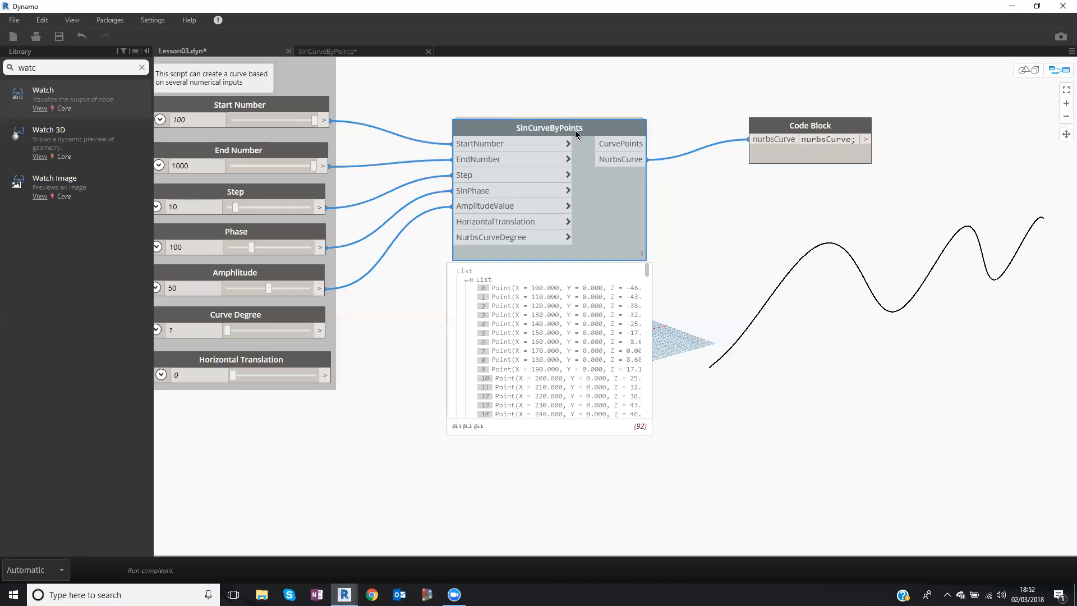
# Duplicate the SinCurveByPoints node with its input connections and place the copy below the original.
pyautogui.moveTo(585, 140)
pyautogui.mouseDown()
pyautogui.moveTo(577, 147)
pyautogui.moveTo(580, 128)
pyautogui.mouseUp()
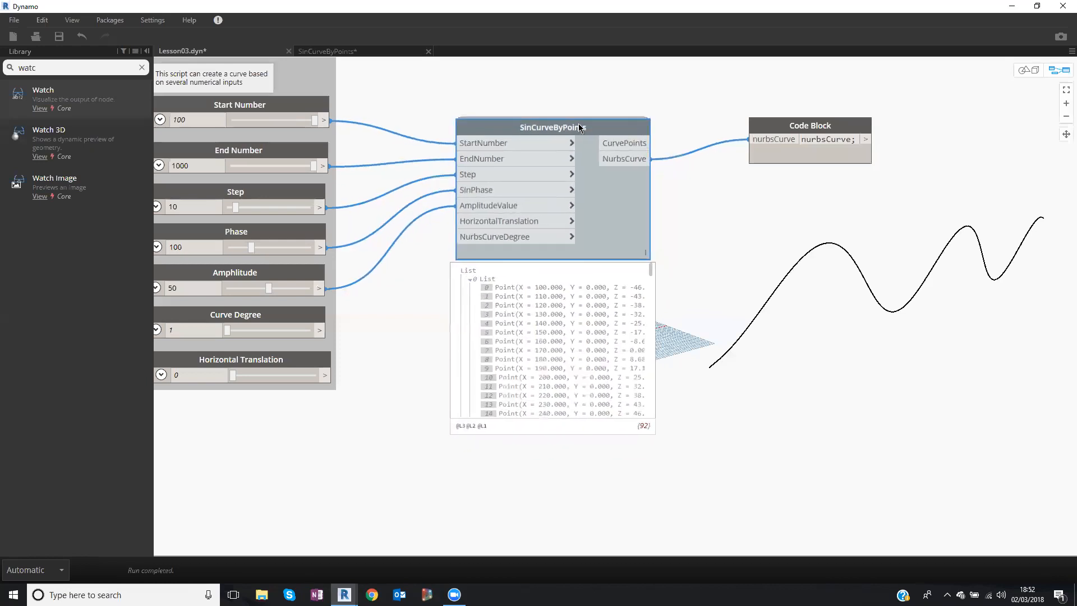
pyautogui.hotkey('ctrl', 'c')
pyautogui.hotkey('ctrl', 'v')
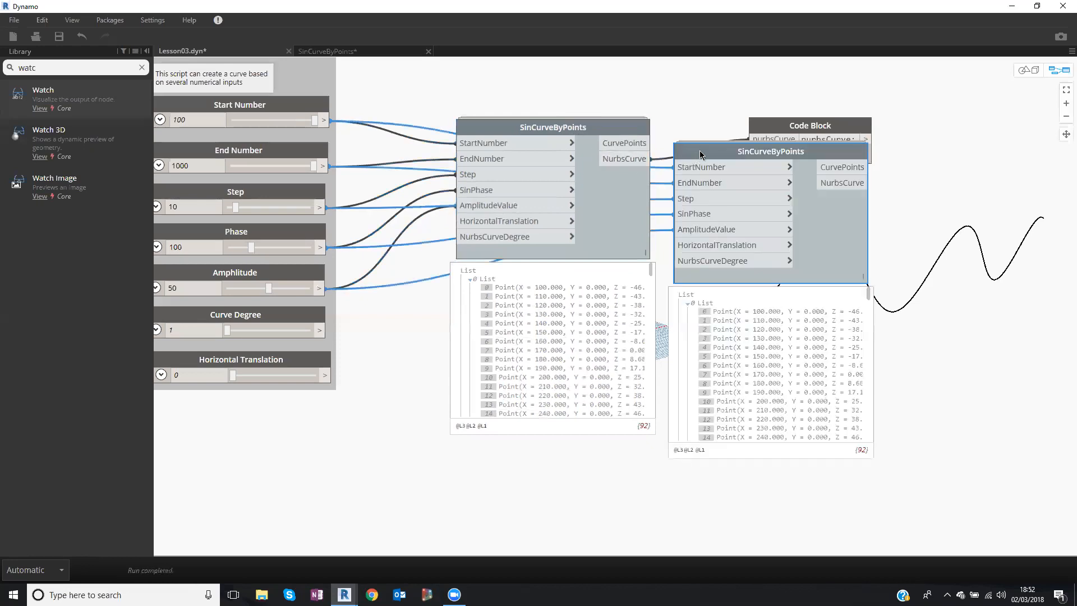
pyautogui.moveTo(828, 200); pyautogui.dragTo(632, 339)
pyautogui.moveTo(668, 301); pyautogui.dragTo(677, 242, button='middle')
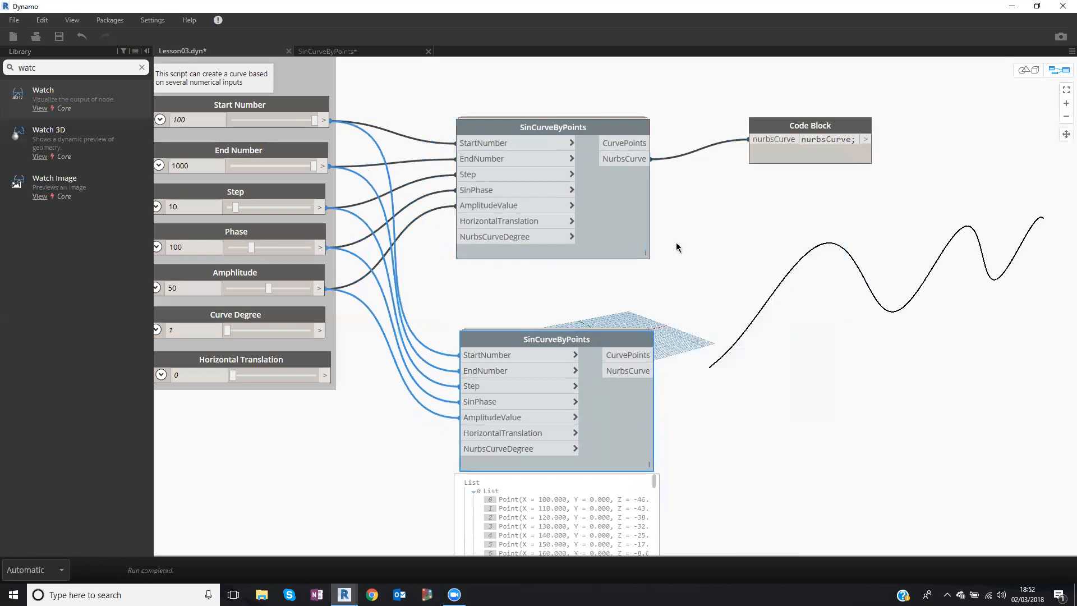
# Duplicate the Horizontal Translation slider and place the copy below the Inputs group.
pyautogui.moveTo(307, 303)
pyautogui.mouseDown()
pyautogui.moveTo(304, 315)
pyautogui.moveTo(298, 303)
pyautogui.mouseUp()
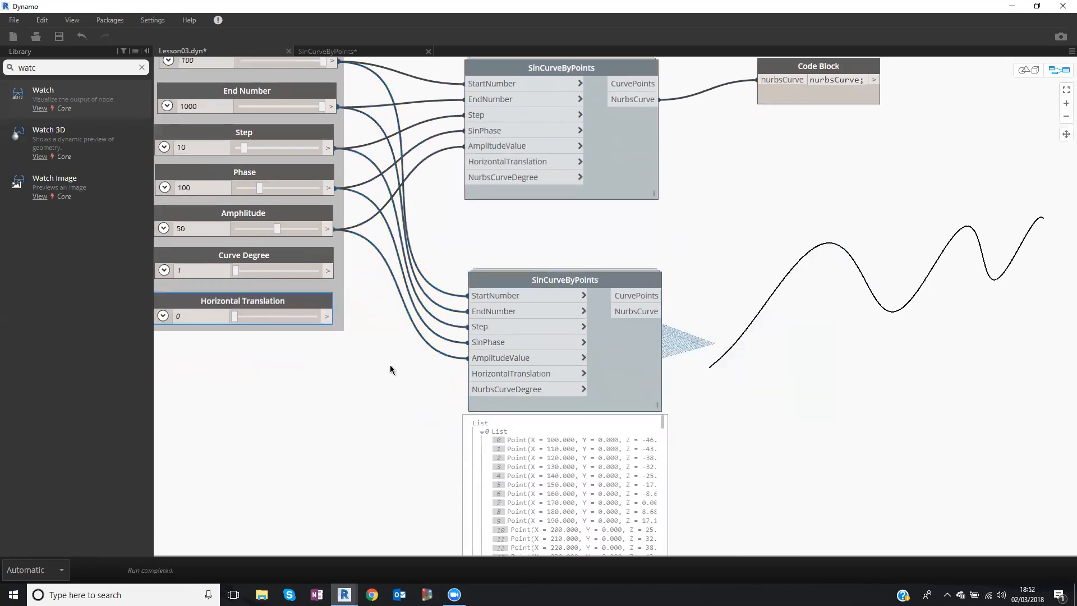
pyautogui.scroll(-2, 393, 379)
pyautogui.moveTo(281, 315); pyautogui.dragTo(328, 247, button='middle')
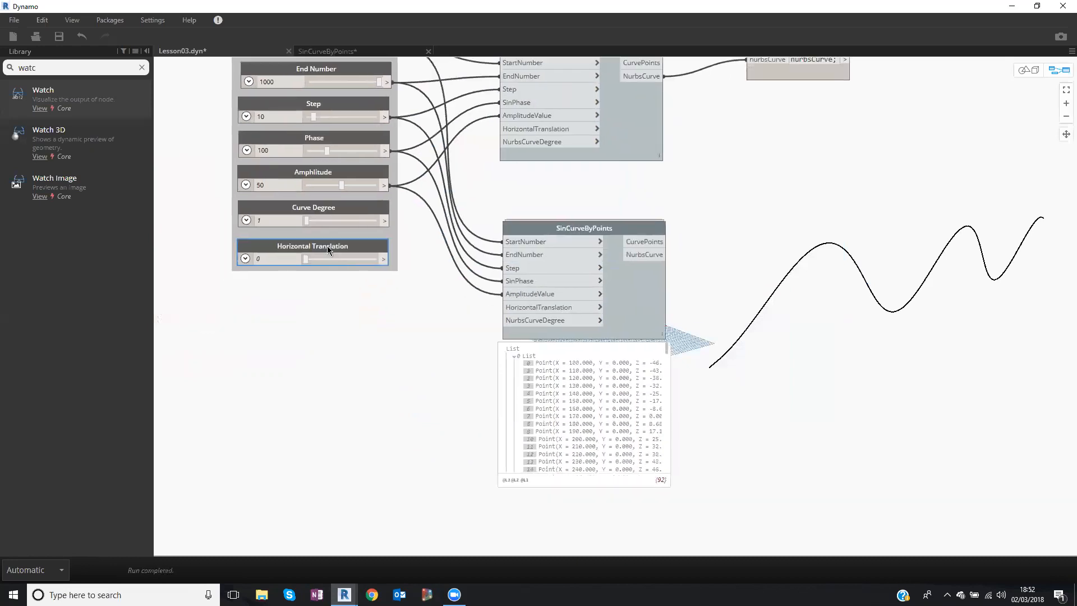
pyautogui.hotkey('ctrl', 'c')
pyautogui.hotkey('ctrl', 'v')
pyautogui.moveTo(441, 271); pyautogui.dragTo(265, 338)
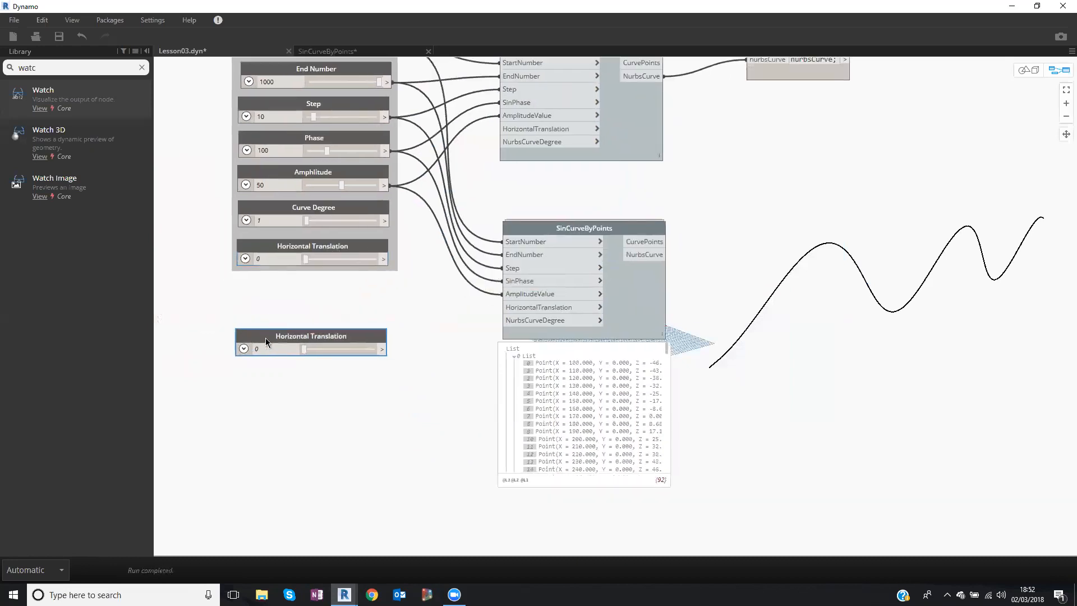
# Connect the original Horizontal Translation slider to the first SinCurveByPoints node and the copy to the second, and set the copy to 553.
pyautogui.moveTo(383, 259); pyautogui.dragTo(521, 140)
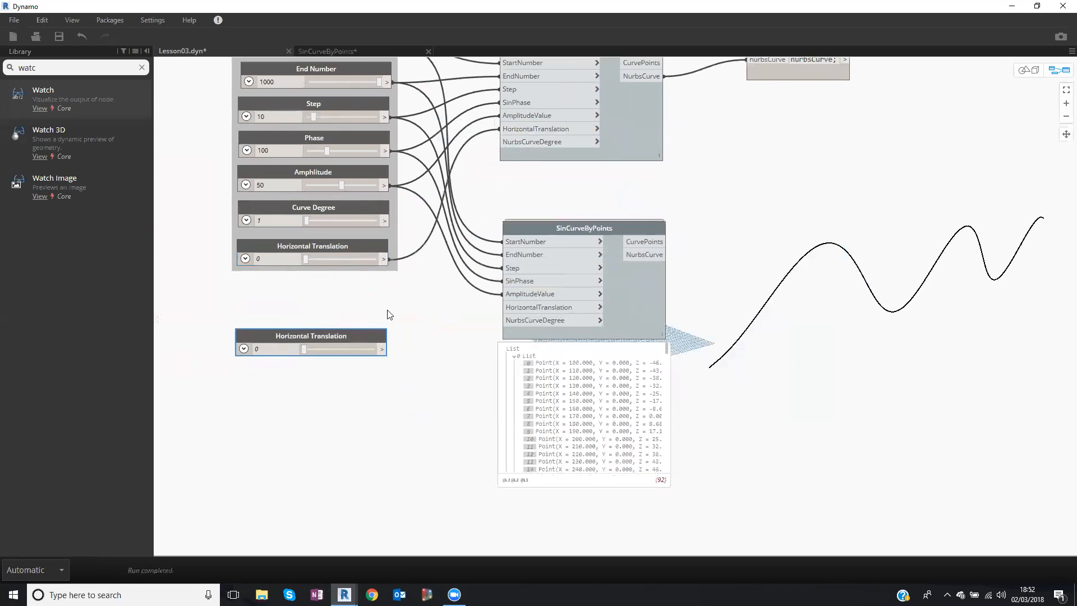
pyautogui.moveTo(382, 348); pyautogui.dragTo(502, 308)
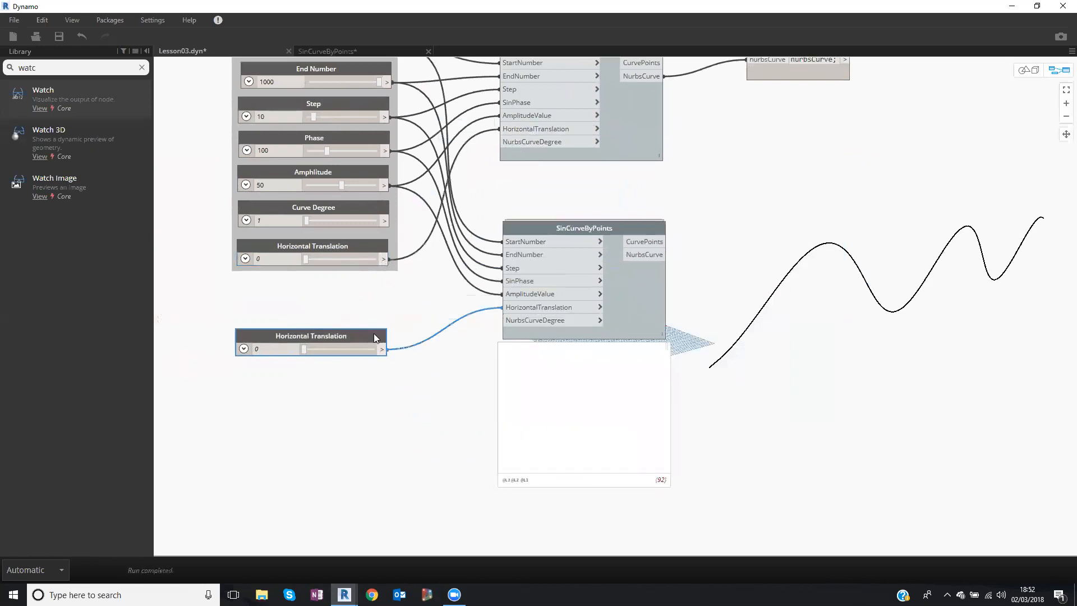
pyautogui.moveTo(303, 351); pyautogui.dragTo(343, 353)
pyautogui.moveTo(802, 317); pyautogui.dragTo(725, 312, button='middle')
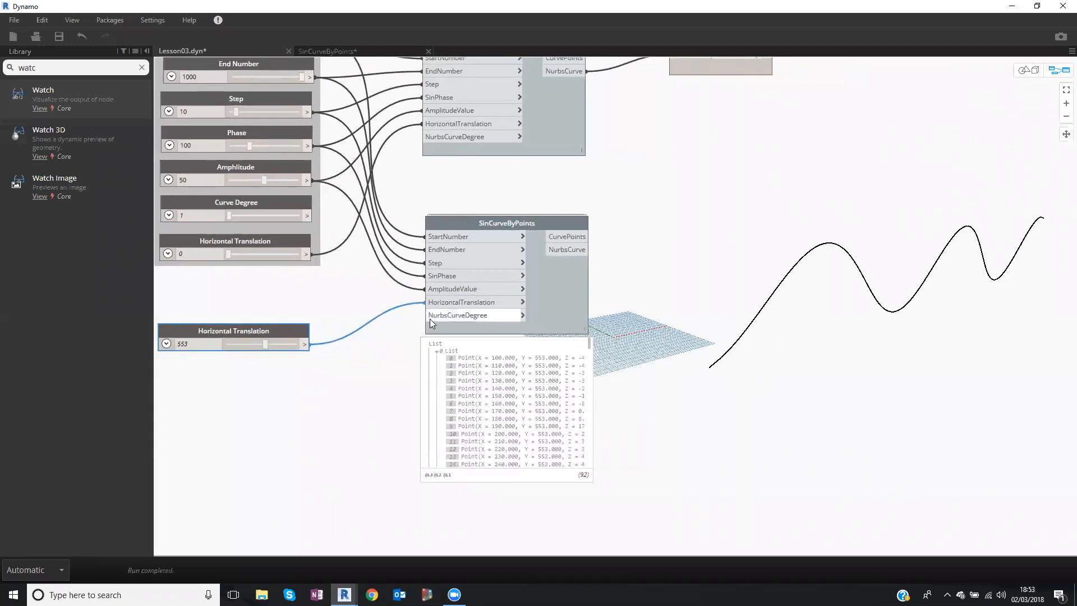
# Duplicate the nurbsCurve code block and connect the copy to the NurbsCurve output of the second SinCurveByPoints node.
pyautogui.moveTo(692, 204); pyautogui.dragTo(675, 260, button='middle')
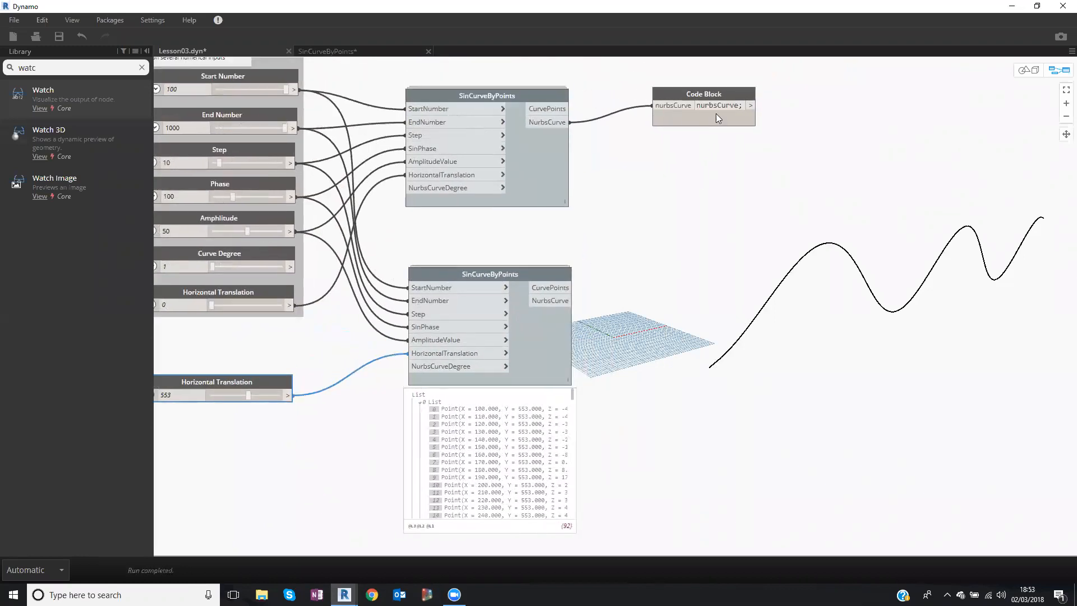
pyautogui.moveTo(707, 103); pyautogui.dragTo(700, 112)
pyautogui.hotkey('ctrl', 'c')
pyautogui.hotkey('ctrl', 'v')
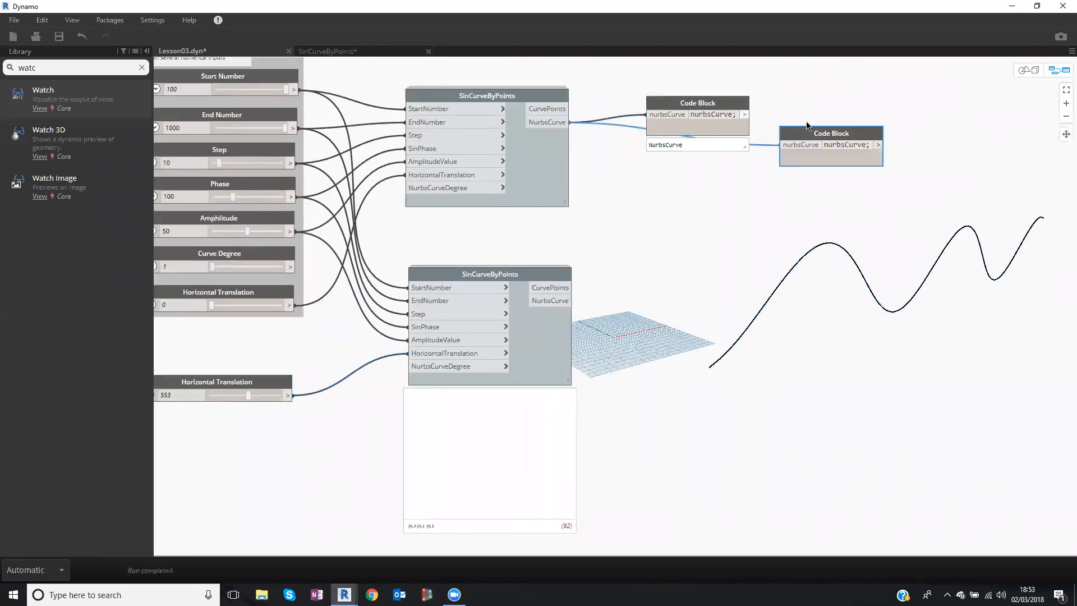
pyautogui.moveTo(772, 171); pyautogui.dragTo(626, 293)
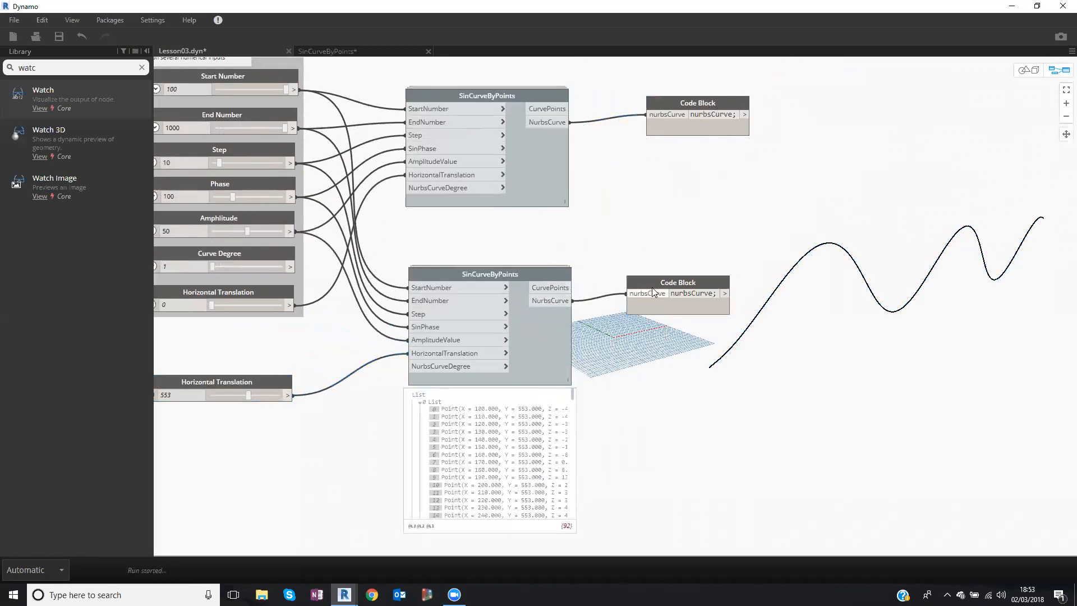
pyautogui.click(678, 280)
pyautogui.click(667, 199)
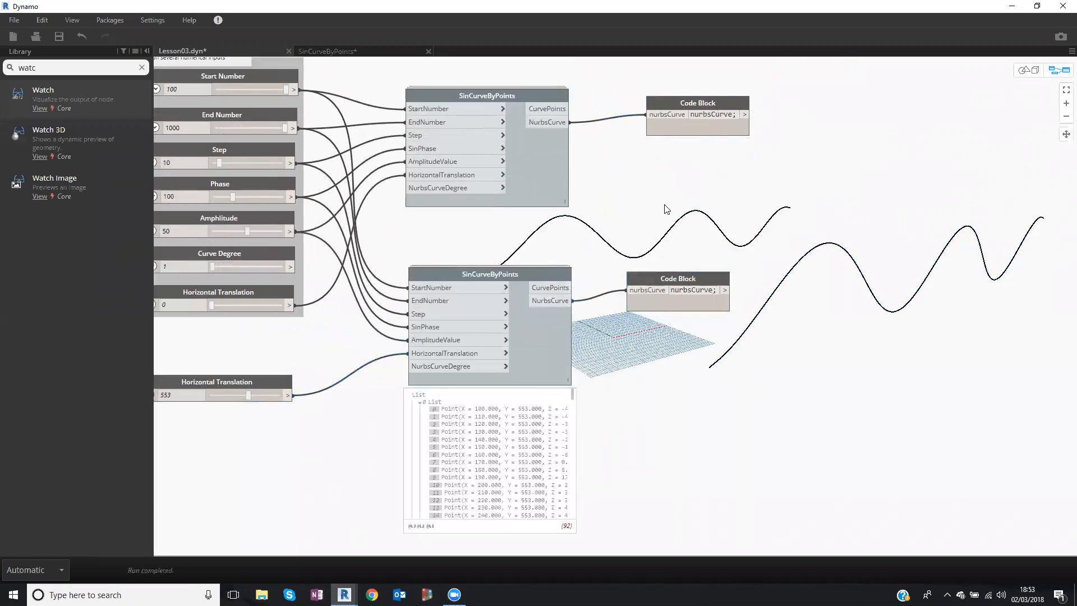
# Examine the two sine curves from a different 3D angle, then bring the whole graph into view.
pyautogui.hotkey('ctrl', 'b')
pyautogui.scroll(-2, 661, 238)
pyautogui.moveTo(659, 245); pyautogui.dragTo(666, 335, button='right')
pyautogui.hotkey('ctrl', 'b')
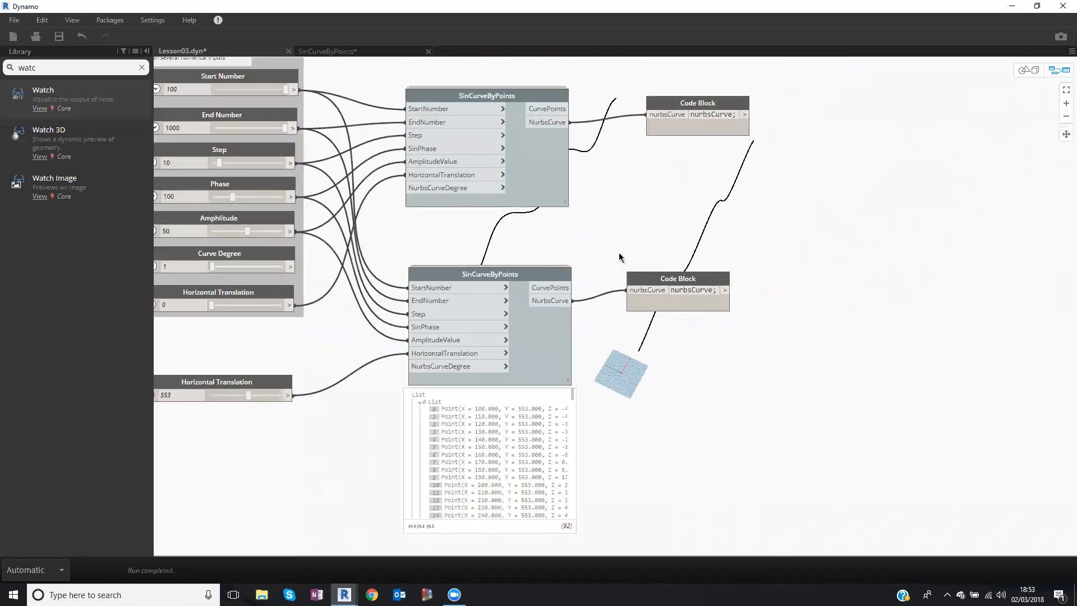
pyautogui.moveTo(800, 275); pyautogui.dragTo(479, 206, button='middle')
pyautogui.scroll(-3, 479, 207)
pyautogui.moveTo(552, 228); pyautogui.dragTo(217, 158, button='middle')
pyautogui.scroll(2, 321, 124)
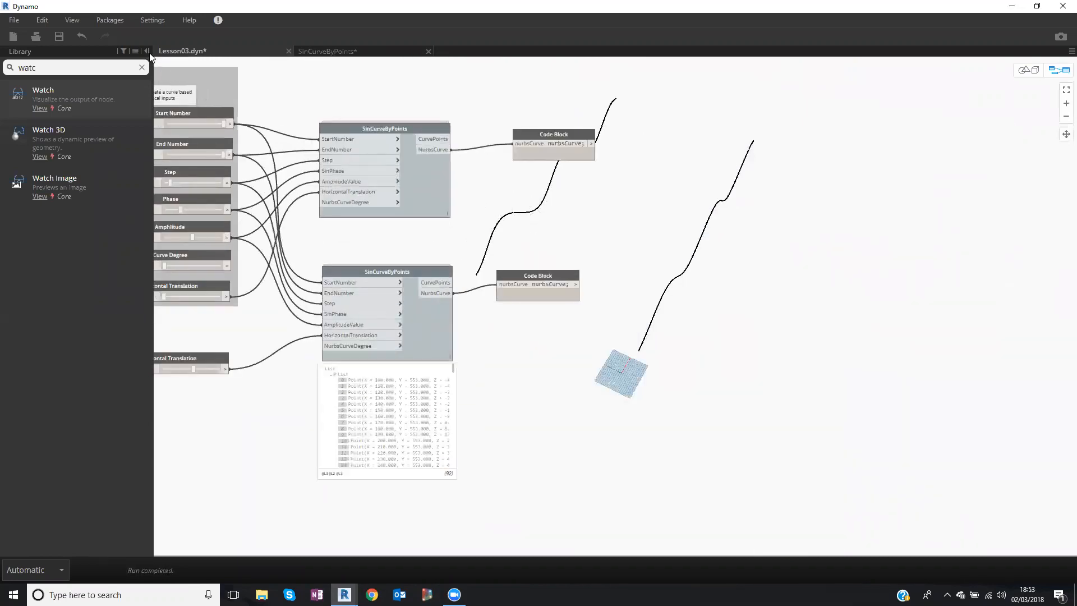
pyautogui.moveTo(308, 93); pyautogui.dragTo(358, 78, button='middle')
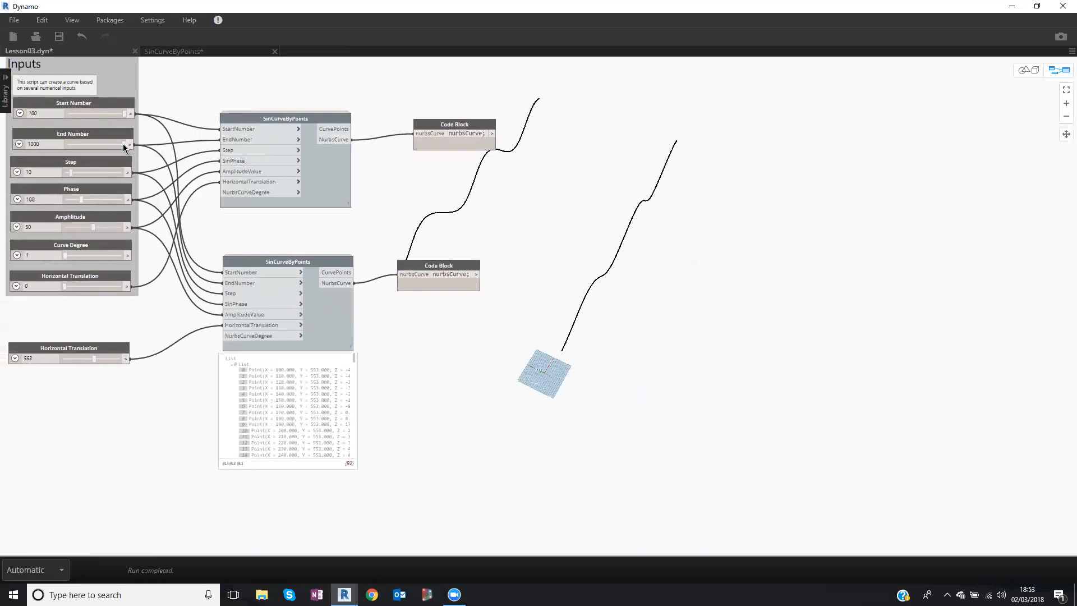
# Set the Phase slider to 108 and the second Horizontal Translation slider to 308.
pyautogui.moveTo(116, 143)
pyautogui.mouseDown()
pyautogui.moveTo(103, 143)
pyautogui.moveTo(135, 144)
pyautogui.mouseUp()
pyautogui.moveTo(93, 201)
pyautogui.mouseDown()
pyautogui.moveTo(103, 200)
pyautogui.moveTo(82, 197)
pyautogui.mouseUp()
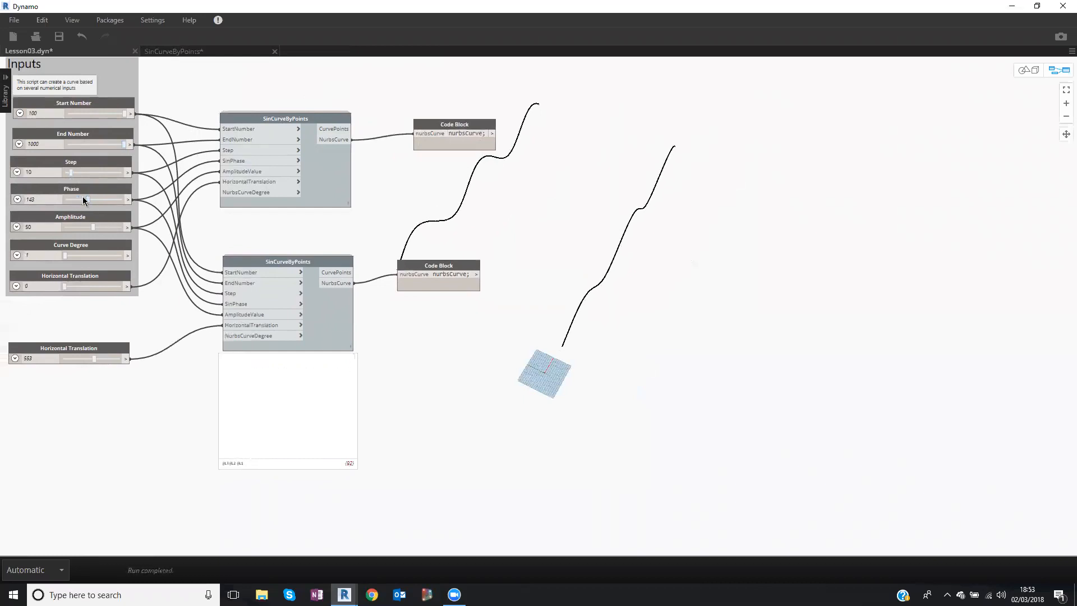
pyautogui.moveTo(92, 357)
pyautogui.mouseDown()
pyautogui.moveTo(69, 362)
pyautogui.moveTo(79, 359)
pyautogui.mouseUp()
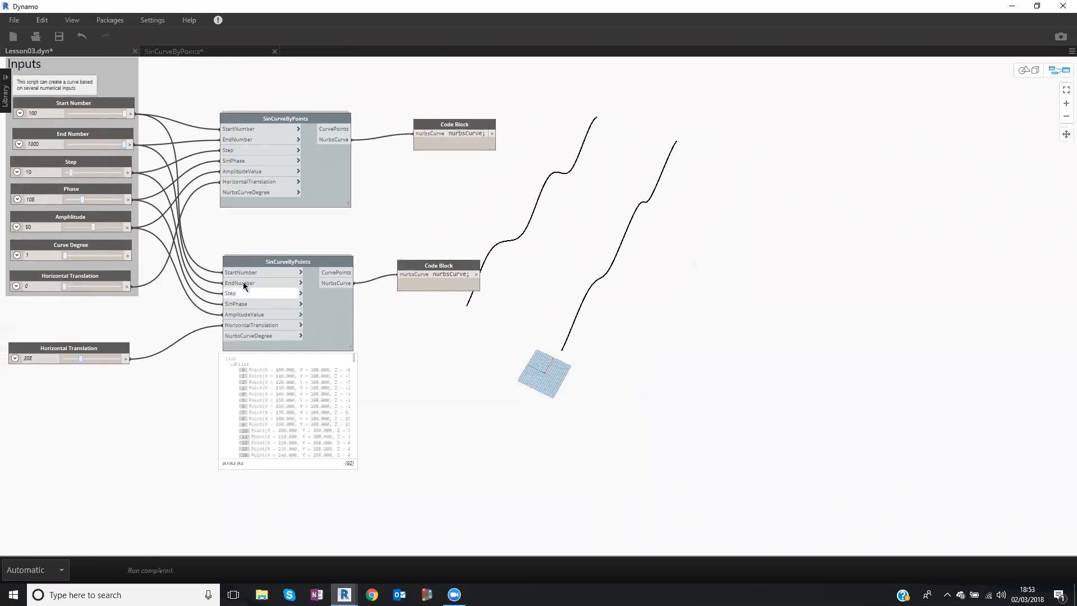
# Duplicate the second SinCurveByPoints node with its input connections and place the copy below it.
pyautogui.moveTo(268, 259); pyautogui.dragTo(272, 255)
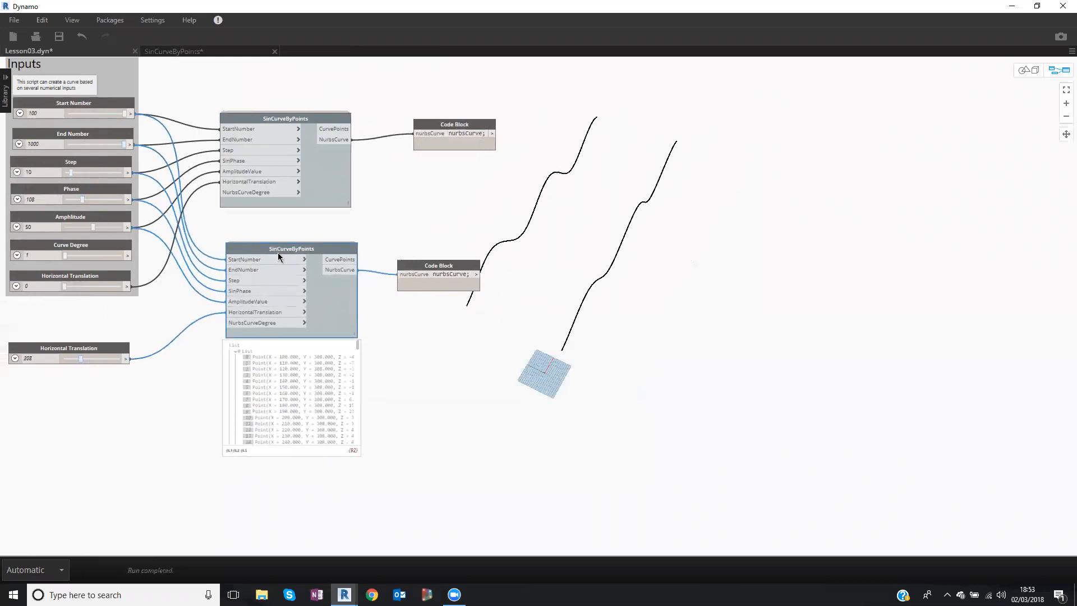
pyautogui.hotkey('ctrl', 'c')
pyautogui.hotkey('ctrl', 'v')
pyautogui.moveTo(419, 255); pyautogui.dragTo(342, 346)
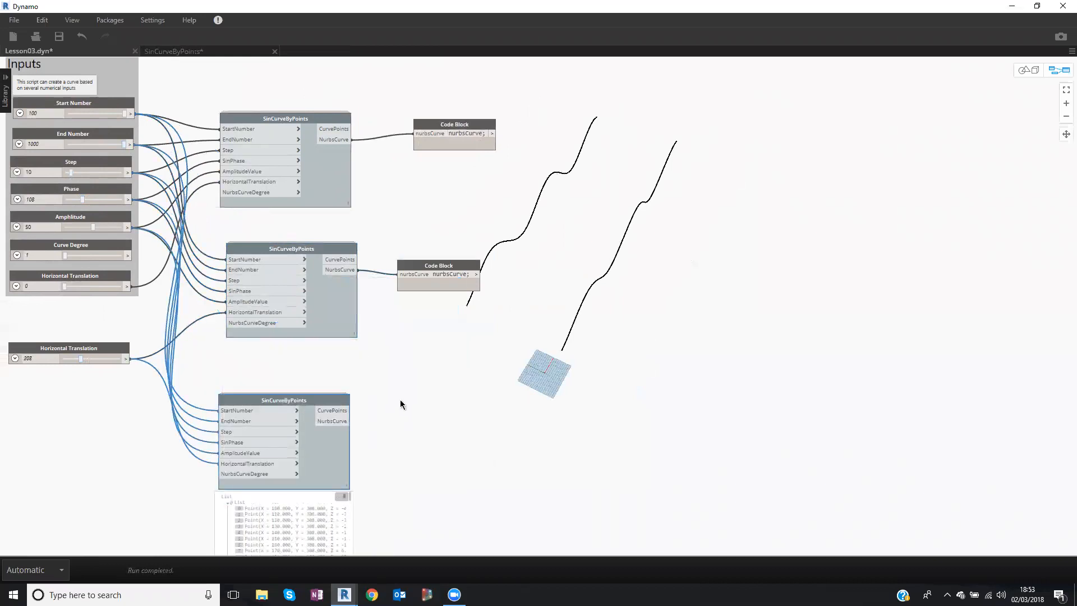
# Duplicate the second Horizontal Translation slider and connect the copy to the HorizontalTranslation input of the third SinCurveByPoints node.
pyautogui.moveTo(227, 345); pyautogui.dragTo(244, 319, button='middle')
pyautogui.moveTo(128, 324); pyautogui.dragTo(127, 313)
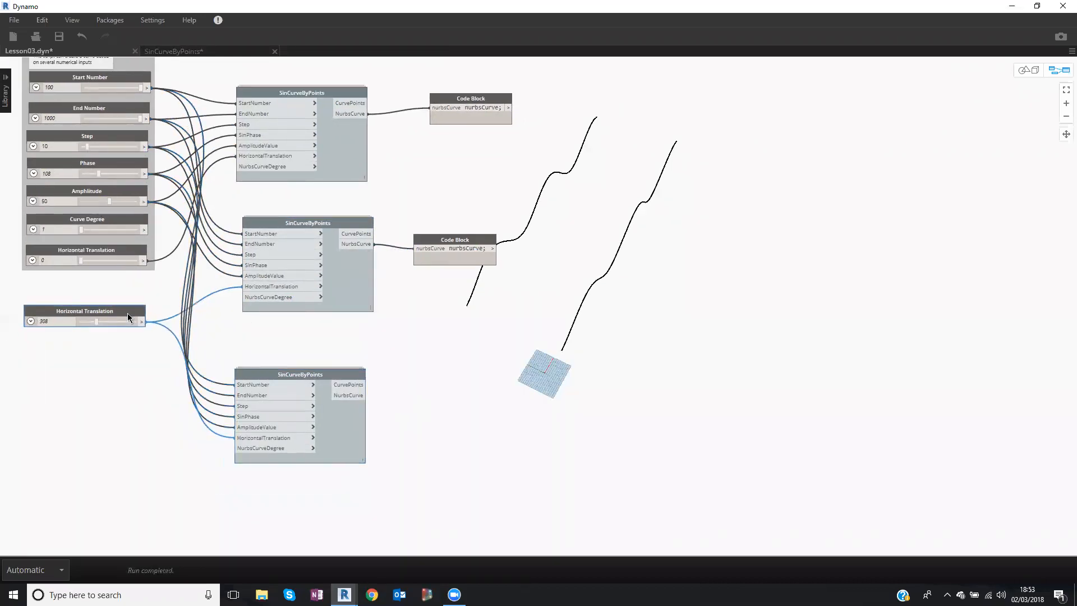
pyautogui.hotkey('ctrl', 'c')
pyautogui.hotkey('ctrl', 'v')
pyautogui.moveTo(194, 322); pyautogui.dragTo(69, 429)
pyautogui.moveTo(145, 438); pyautogui.dragTo(236, 438)
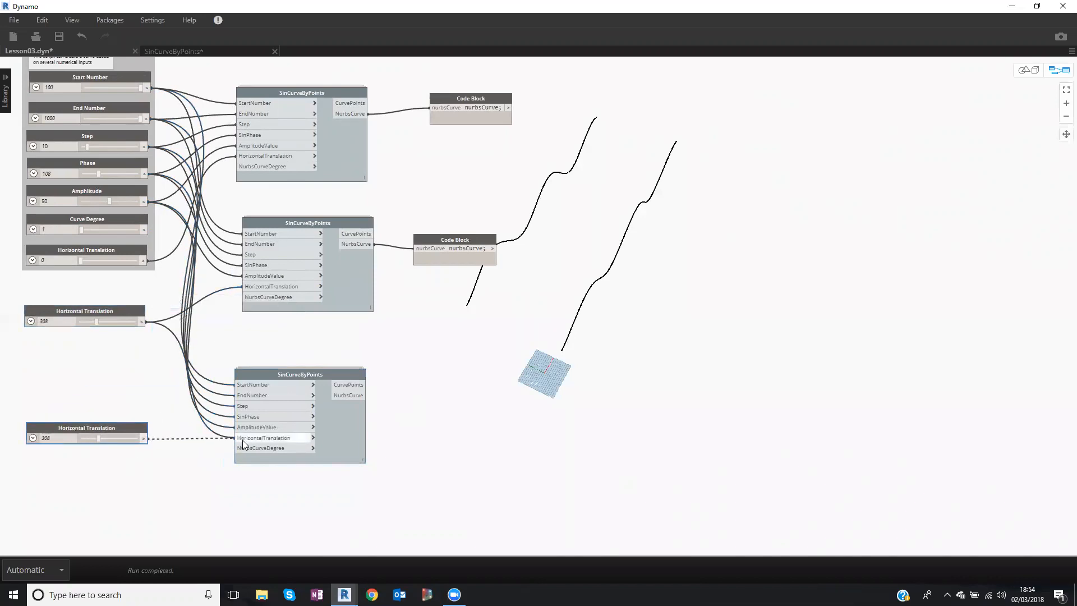
# Duplicate the second nurbsCurve code block and connect the copy to the NurbsCurve output of the third SinCurveByPoints node.
pyautogui.moveTo(471, 244); pyautogui.dragTo(490, 233)
pyautogui.hotkey('ctrl', 'c')
pyautogui.hotkey('ctrl', 'v')
pyautogui.moveTo(559, 245); pyautogui.dragTo(461, 386)
pyautogui.moveTo(366, 395); pyautogui.dragTo(429, 392)
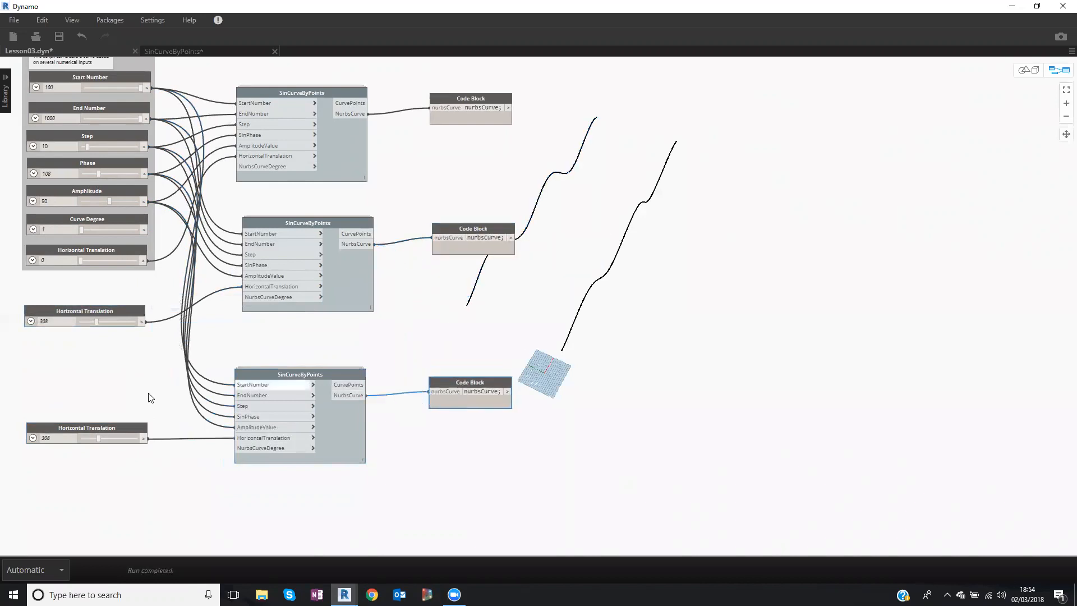
# Set the third Horizontal Translation slider to 646, Curve Degree to 3 and Phase to 138, keeping End Number at 1000.
pyautogui.moveTo(104, 439); pyautogui.dragTo(119, 434)
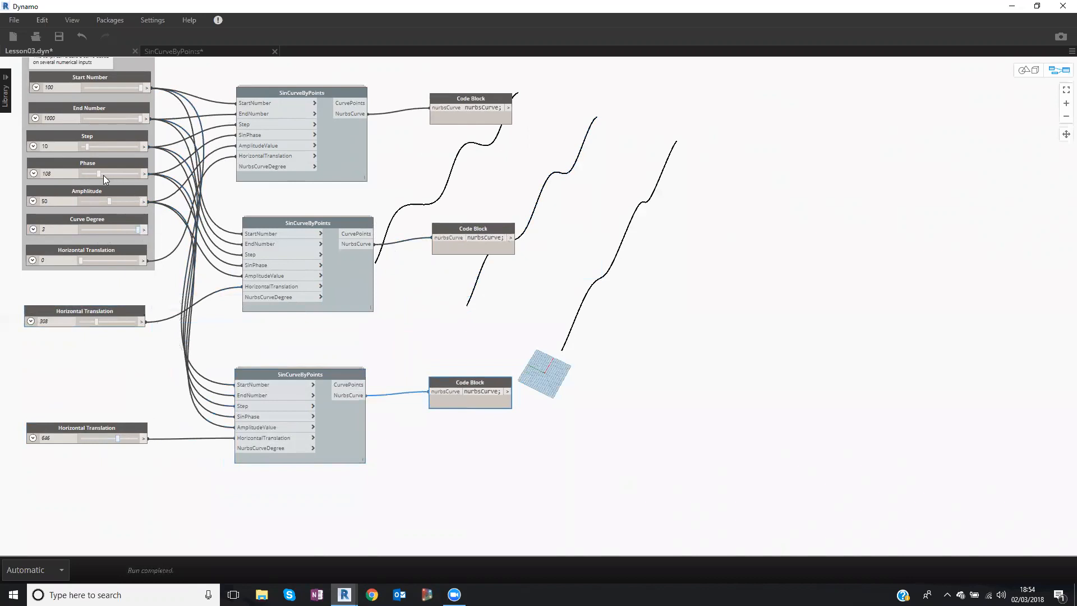
pyautogui.moveTo(103, 174)
pyautogui.mouseDown()
pyautogui.moveTo(124, 175)
pyautogui.moveTo(105, 173)
pyautogui.mouseUp()
pyautogui.moveTo(141, 117); pyautogui.dragTo(120, 115)
pyautogui.click(140, 117)
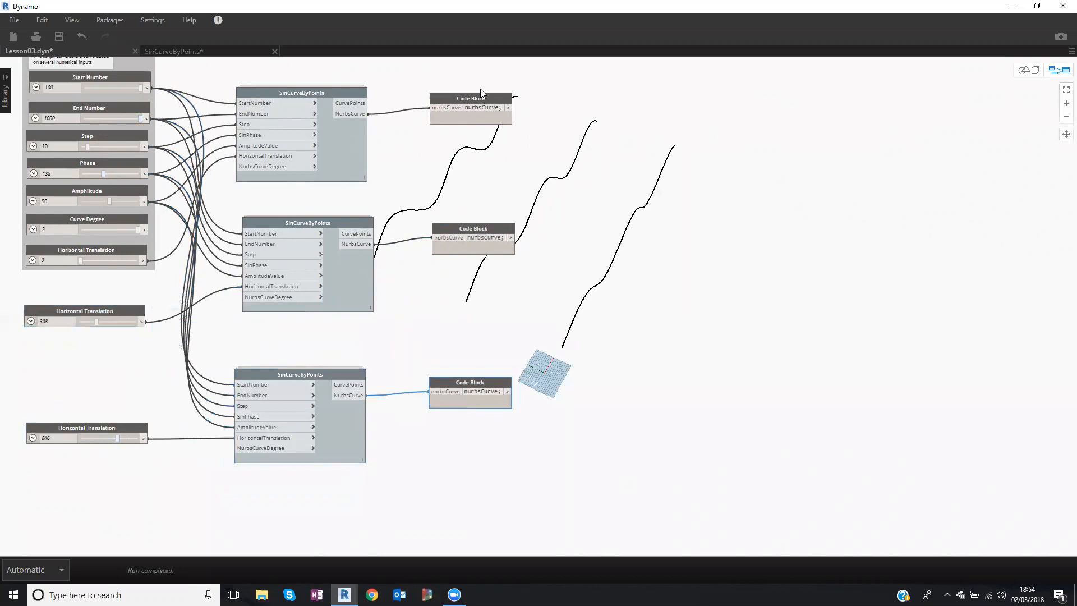
# Nudge the first nurbsCurve code block, the Inputs group and the second SinCurveByPoints node slightly to adjust the layout.
pyautogui.moveTo(476, 96); pyautogui.dragTo(478, 97)
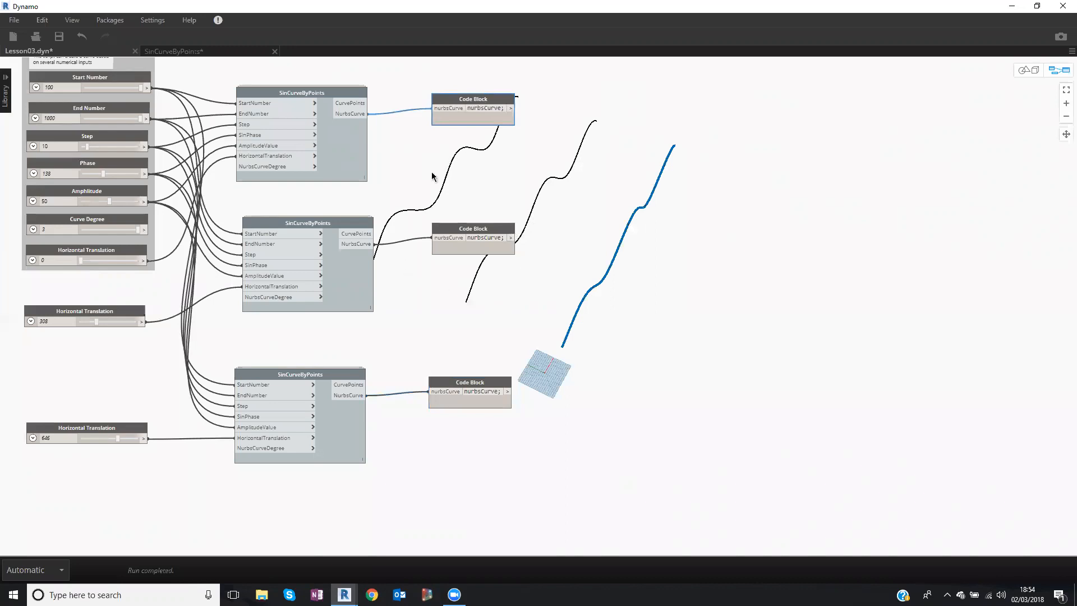
pyautogui.click(149, 71)
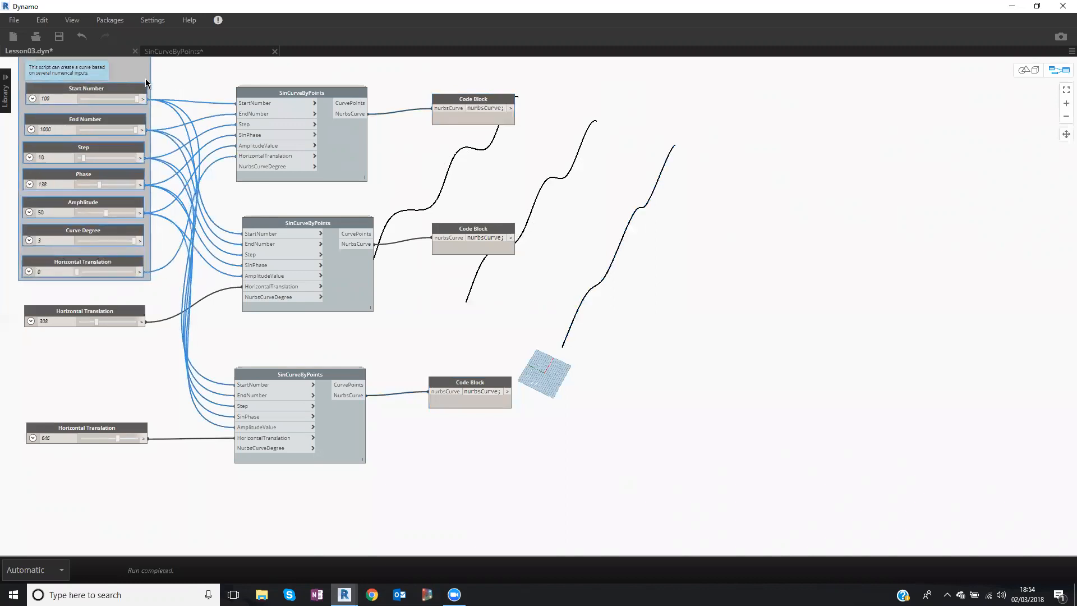
pyautogui.moveTo(147, 69); pyautogui.dragTo(149, 73)
pyautogui.moveTo(270, 223); pyautogui.dragTo(269, 230)
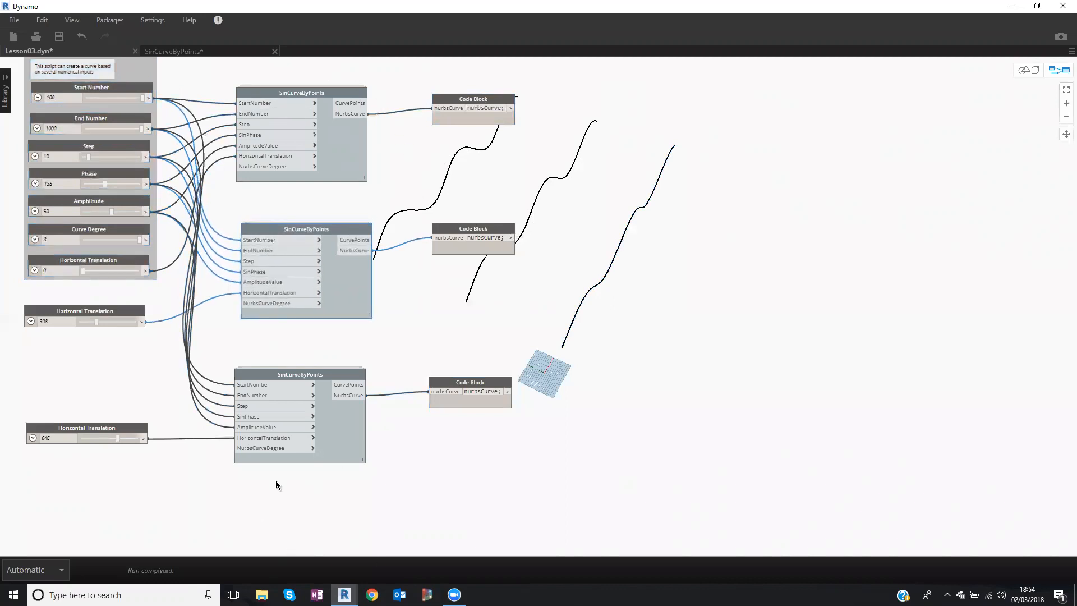
# Set the second Horizontal Translation slider to 365.
pyautogui.moveTo(111, 323); pyautogui.dragTo(94, 322)
pyautogui.click(103, 321)
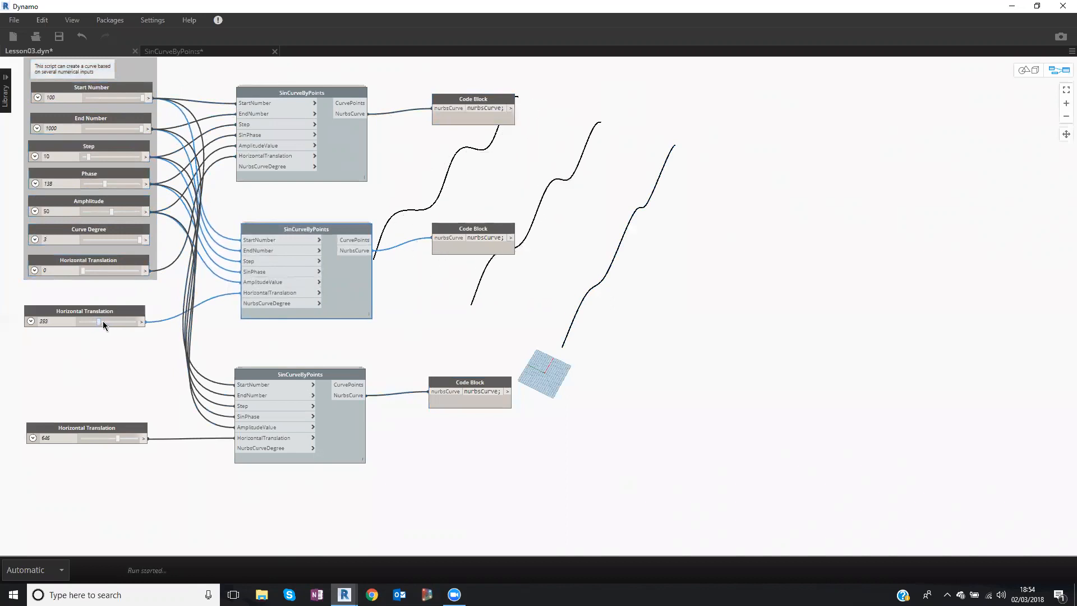
pyautogui.moveTo(102, 322); pyautogui.dragTo(100, 322)
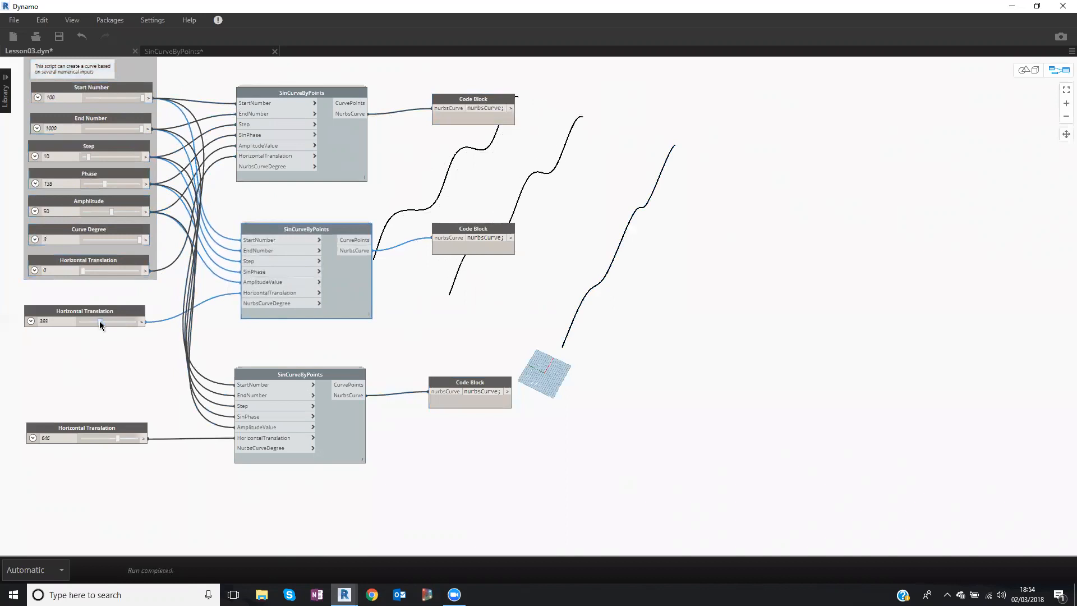
# Delete the two copied SinCurveByPoints nodes with their code blocks and extra Horizontal Translation sliders, and move the remaining node slightly lower.
pyautogui.click(496, 457)
pyautogui.moveTo(312, 232)
pyautogui.mouseDown()
pyautogui.moveTo(320, 240)
pyautogui.moveTo(298, 217)
pyautogui.mouseUp()
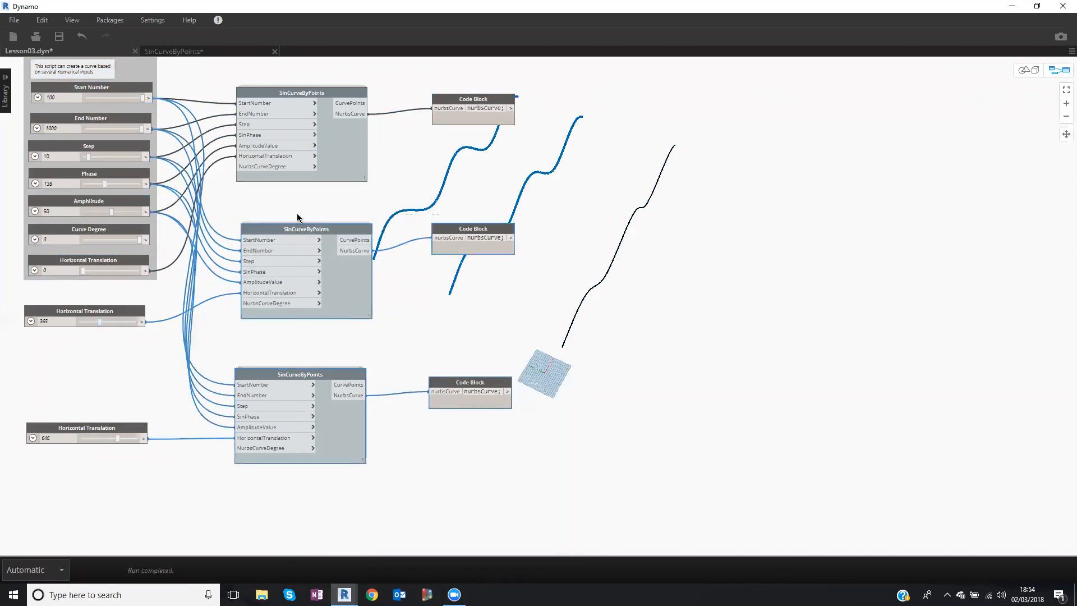
pyautogui.press('Delete')
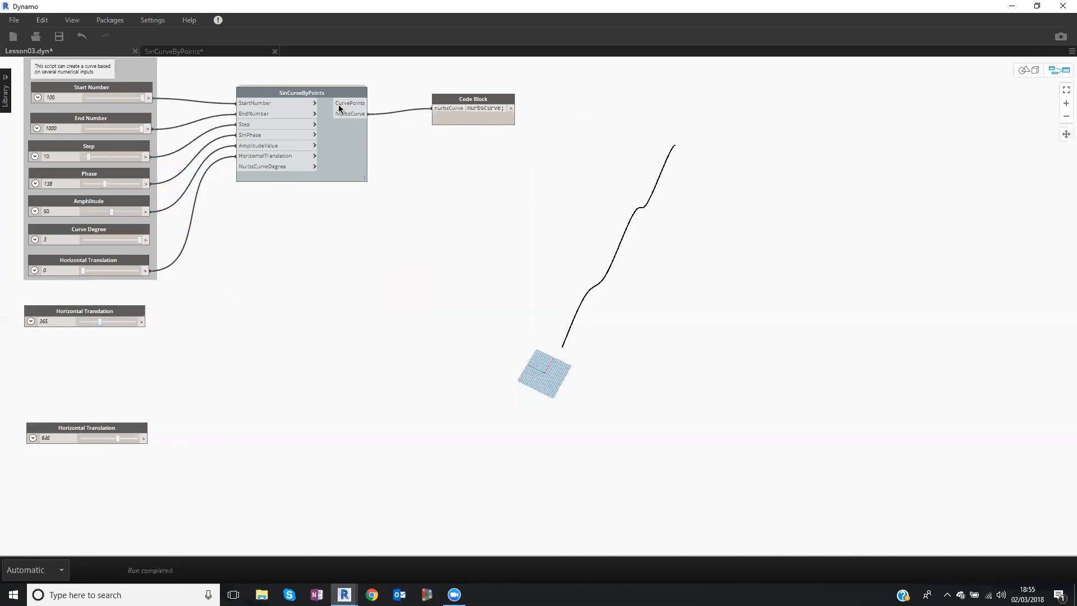
pyautogui.moveTo(354, 130); pyautogui.dragTo(371, 166)
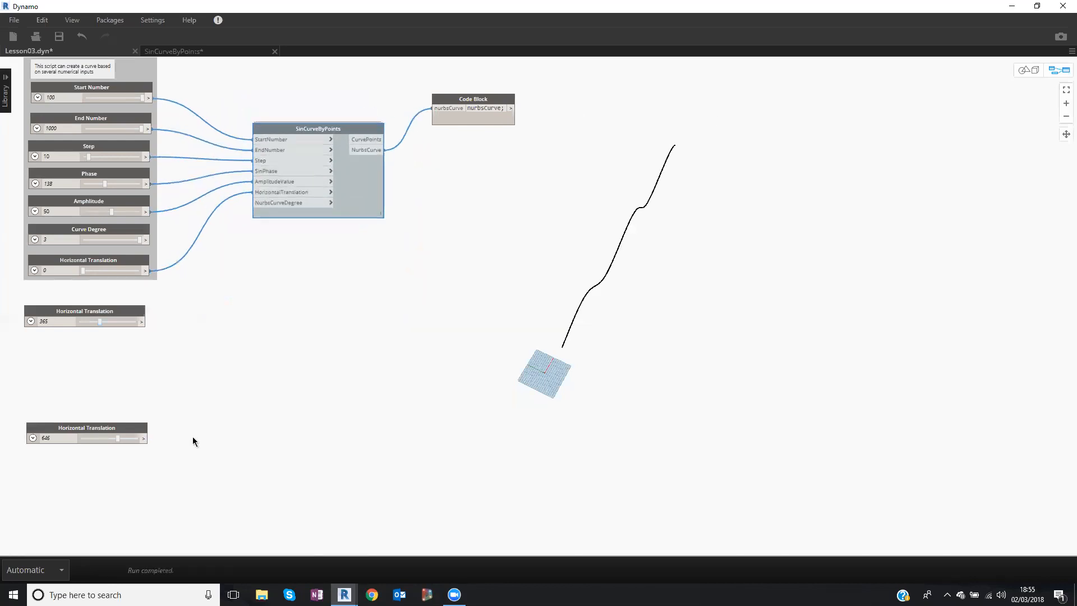
pyautogui.moveTo(185, 462); pyautogui.dragTo(116, 308)
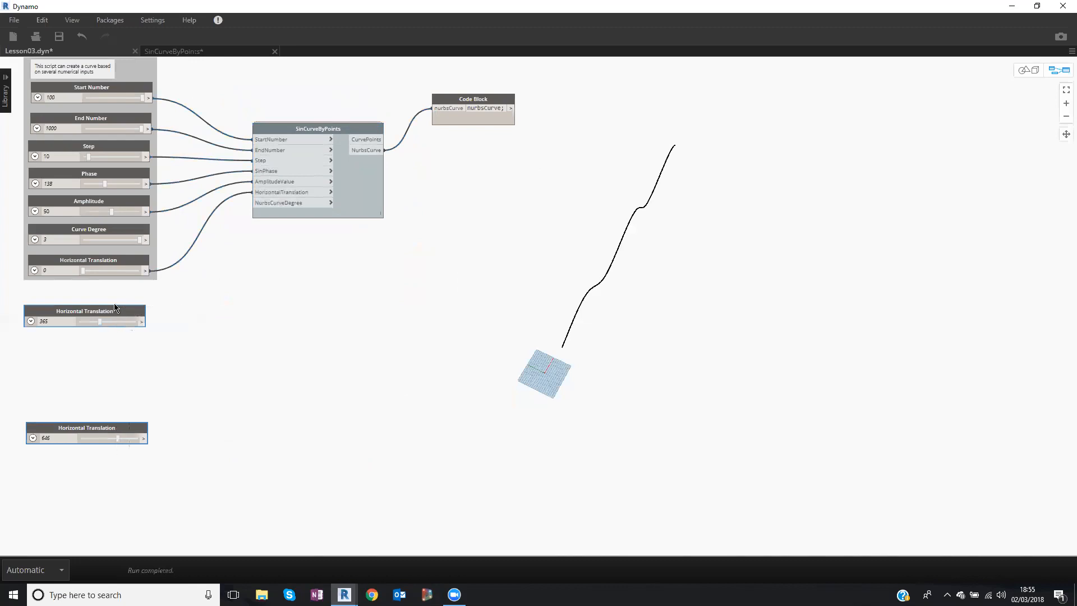
pyautogui.press('Delete')
# Open the SinCurveByPoints custom node for editing and examine the x range expression and the y argument in its Curves code block.
pyautogui.rightClick(315, 131)
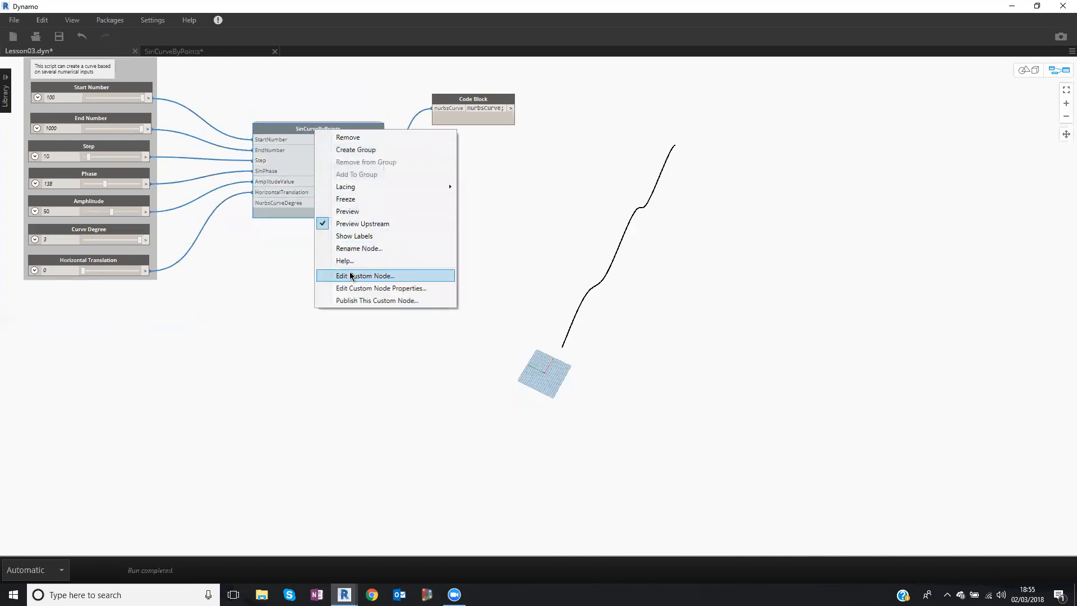
pyautogui.click(351, 276)
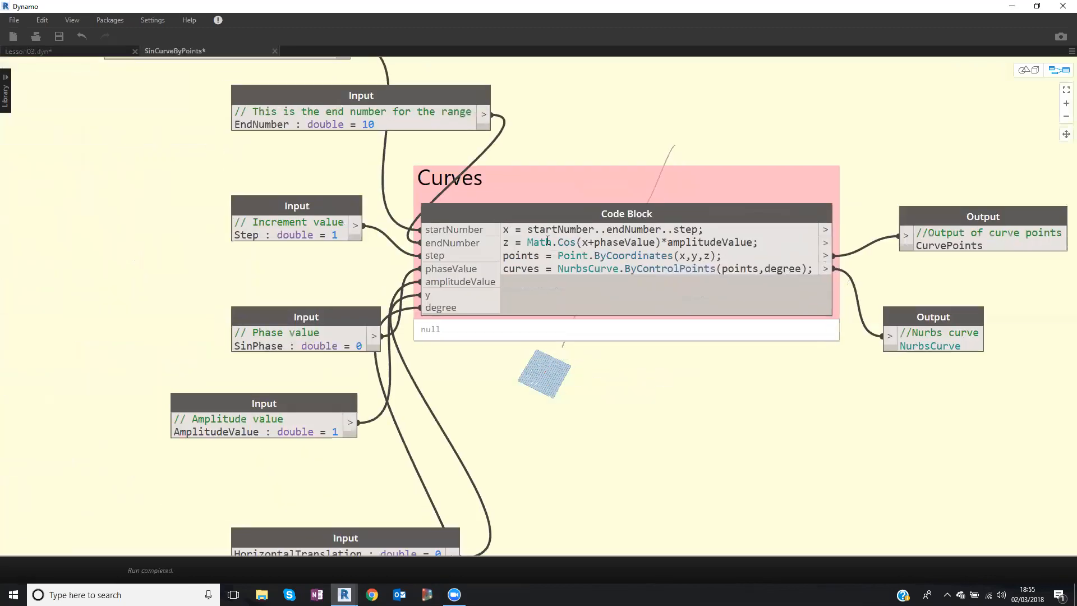
pyautogui.moveTo(537, 233); pyautogui.dragTo(710, 232)
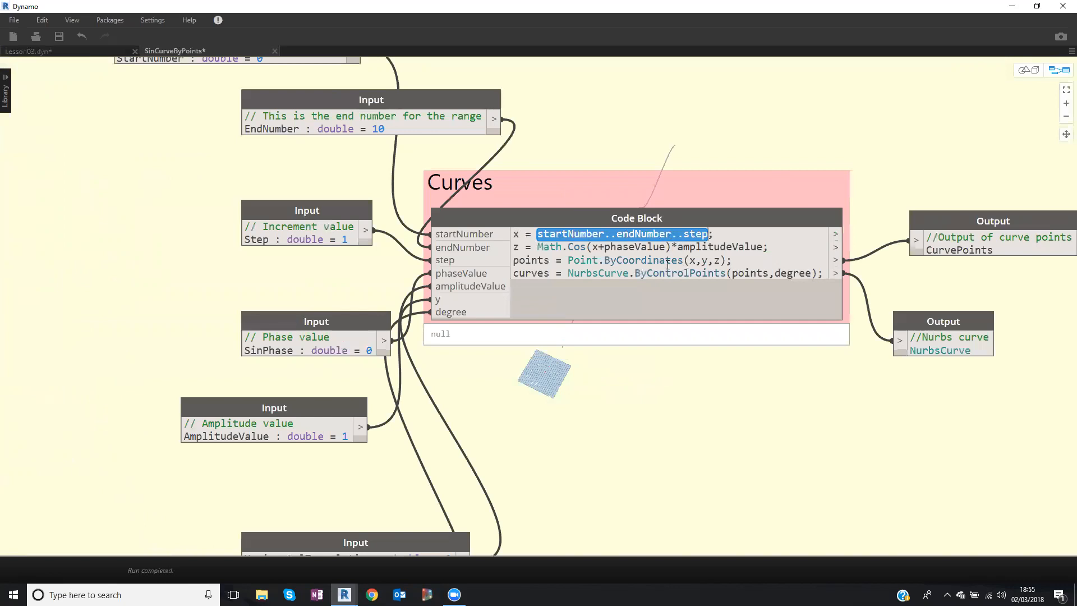
pyautogui.doubleClick(704, 260)
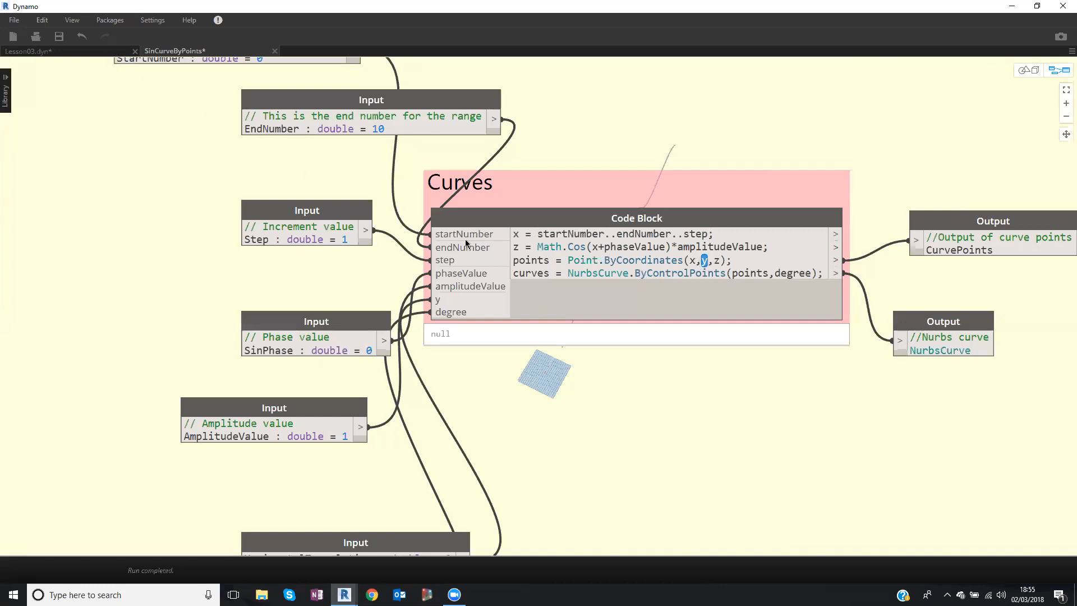
# Return to the Lesson03 graph and nudge the Horizontal Translation slider slightly within the Inputs group.
pyautogui.click(62, 51)
pyautogui.scroll(-1, 431, 255)
pyautogui.moveTo(430, 255); pyautogui.dragTo(589, 273, button='middle')
pyautogui.scroll(2, 484, 265)
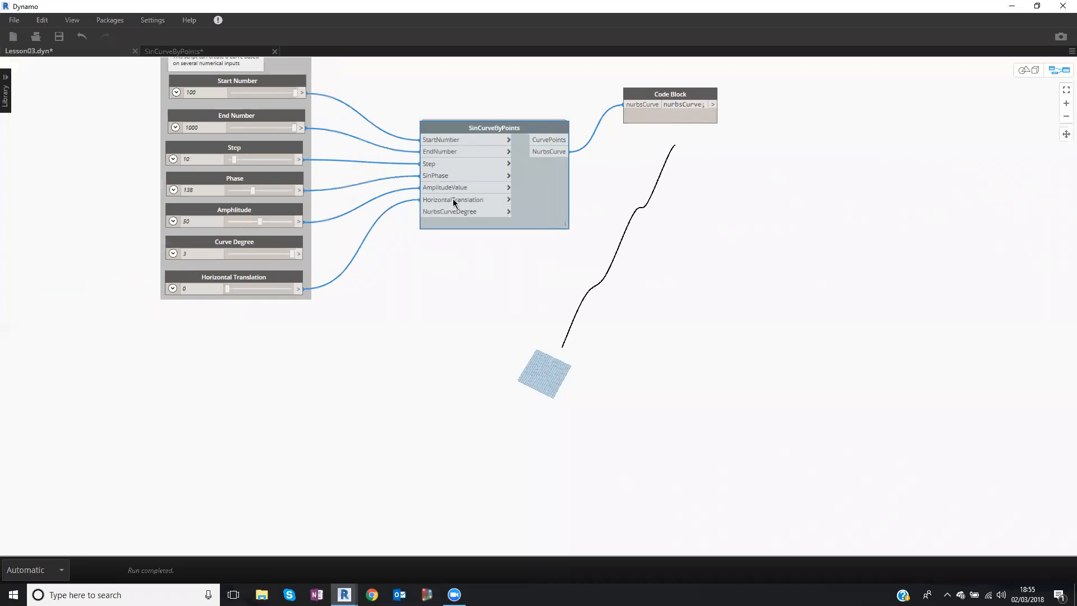
pyautogui.scroll(1, 484, 268)
pyautogui.click(208, 277)
pyautogui.moveTo(214, 288); pyautogui.dragTo(211, 285)
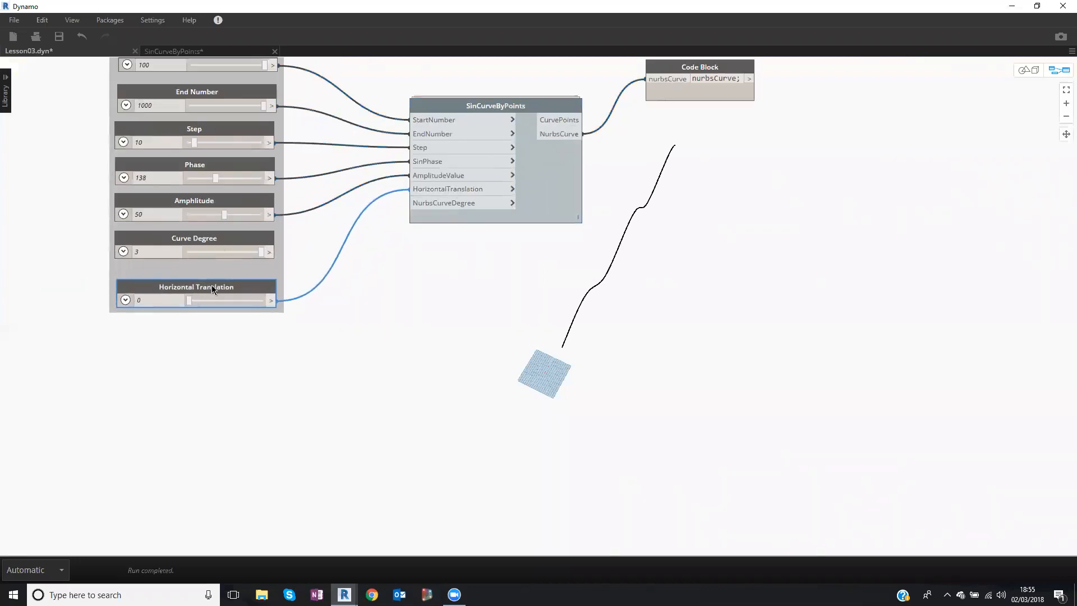
pyautogui.moveTo(239, 367); pyautogui.dragTo(335, 296, button='middle')
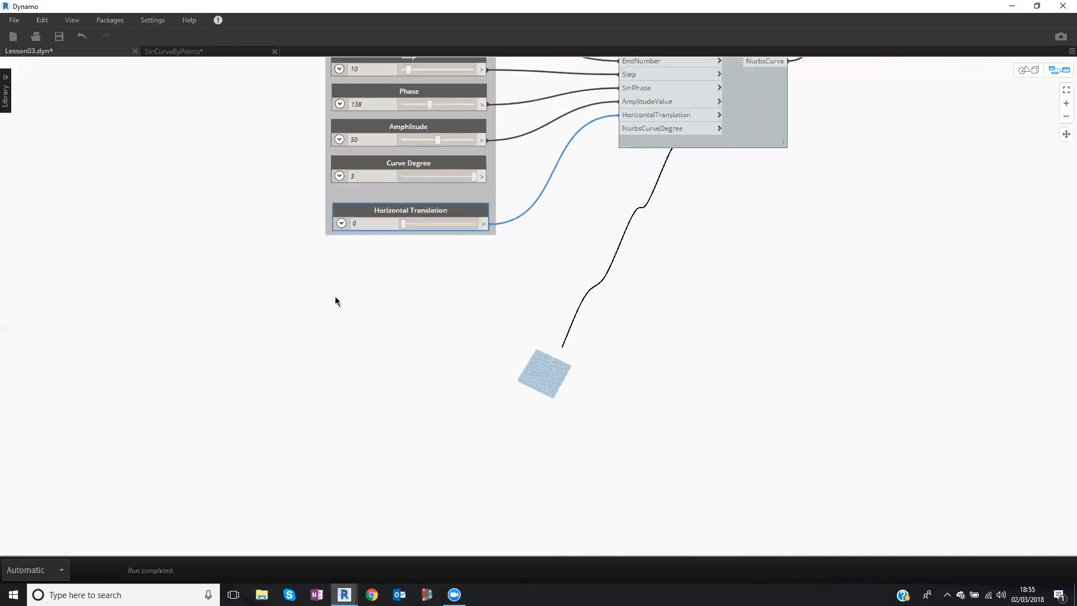
# Add a code block below the Inputs group containing the range startTranslation..endTranslation..distanceBetweenCurves; and shift it toward the left.
pyautogui.doubleClick(322, 296)
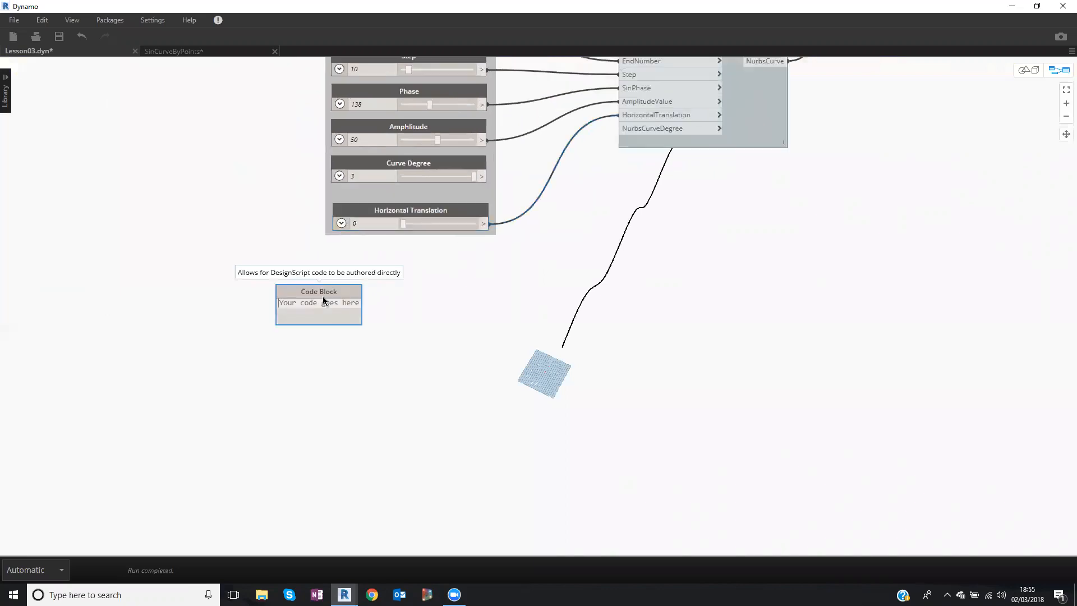
pyautogui.write('startTranslation..EndTra')
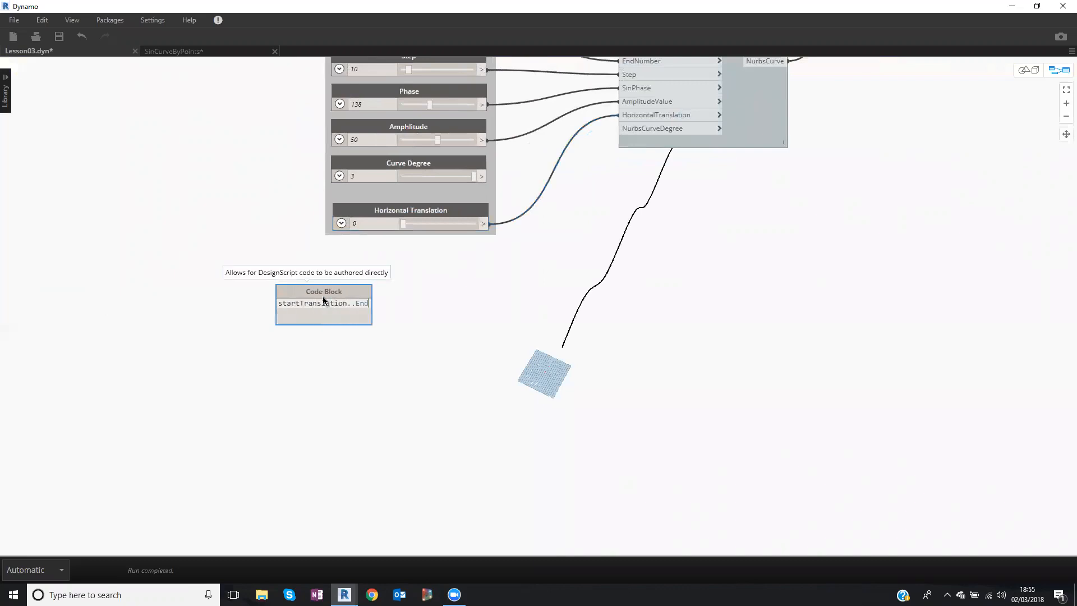
pyautogui.press('BackSpace')
pyautogui.press('BackSpace')
pyautogui.press('BackSpace')
pyautogui.press('BackSpace')
pyautogui.press('BackSpace')
pyautogui.press('BackSpace')
pyautogui.write('endTr')
pyautogui.write('anslation.')
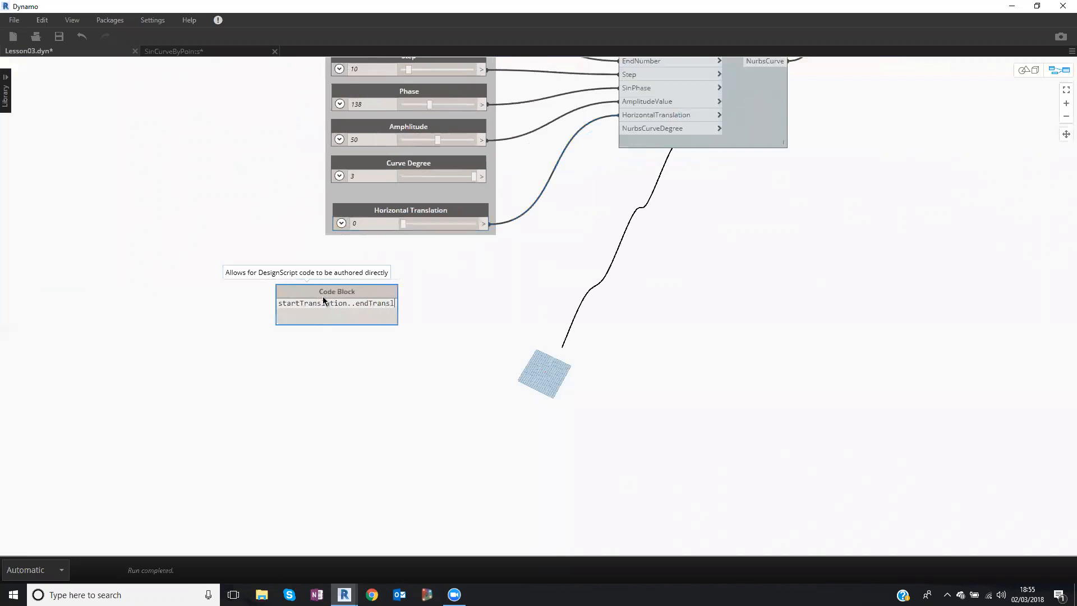
pyautogui.write('.')
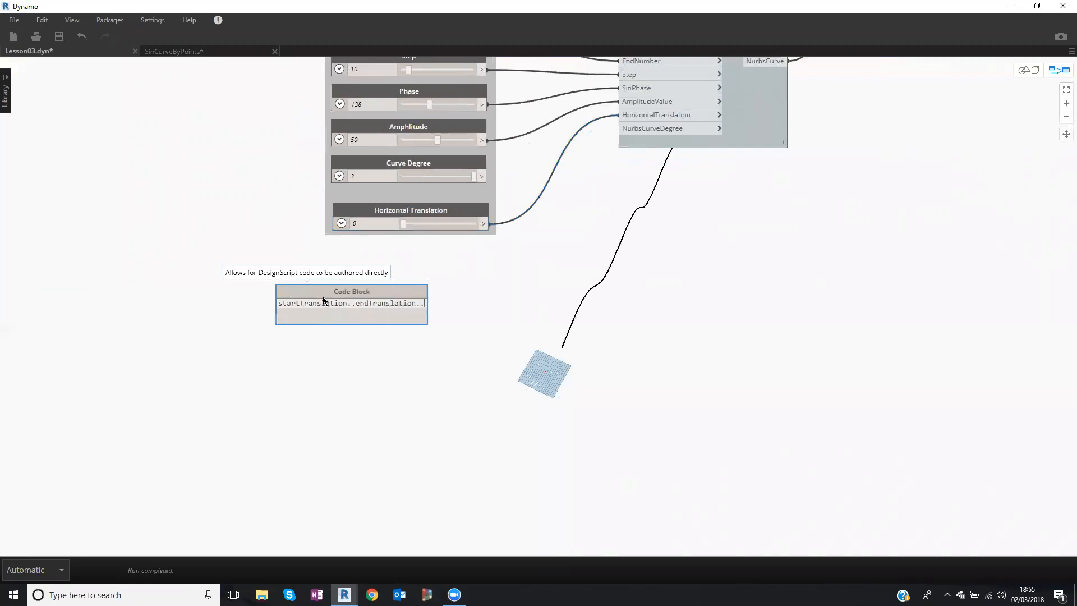
pyautogui.write('dista')
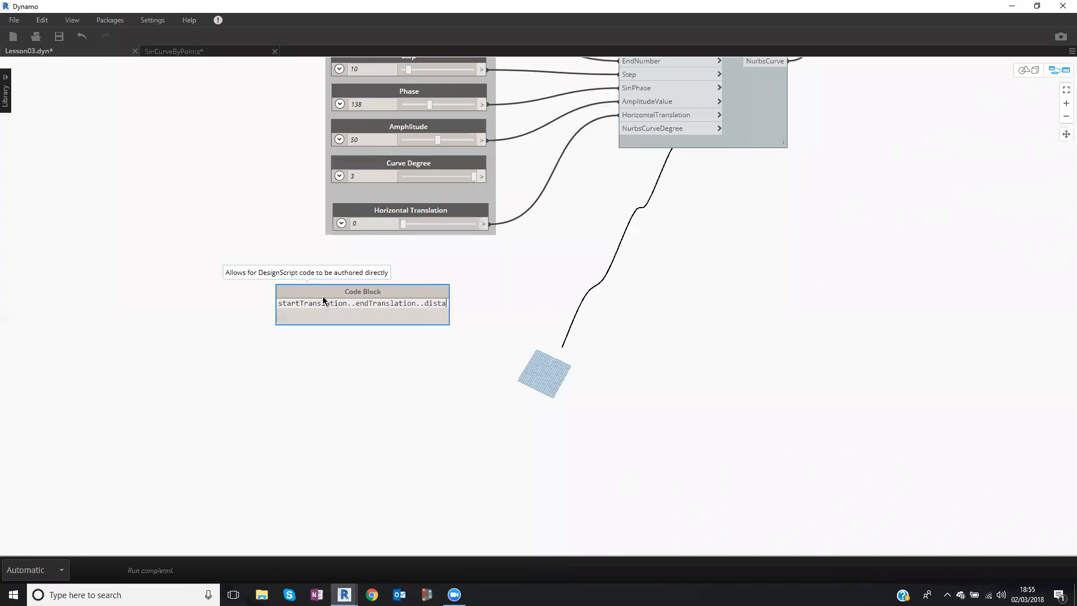
pyautogui.write('nceBetweenCurves')
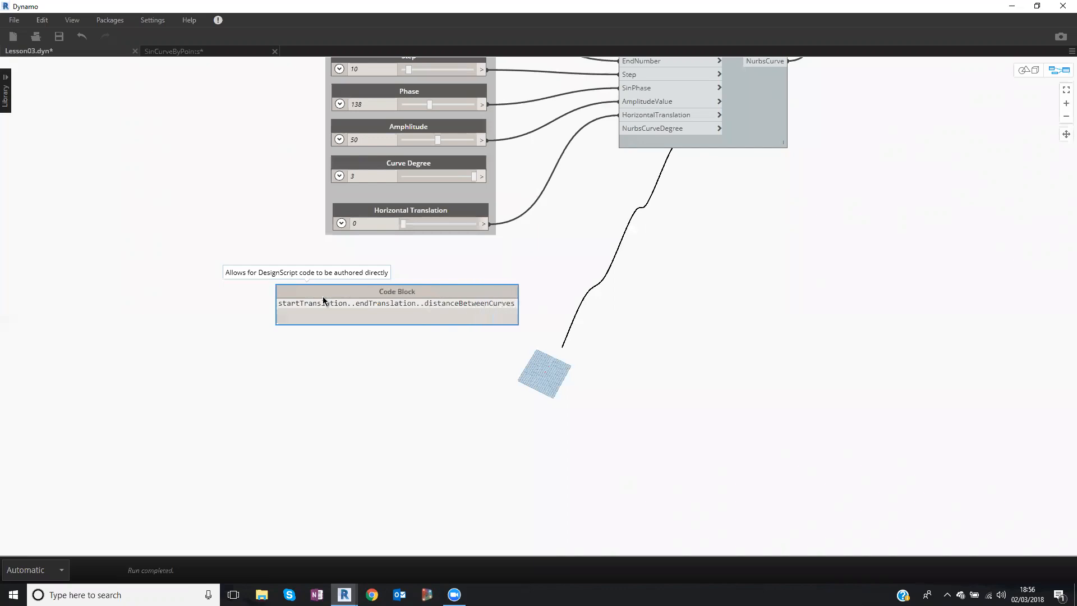
pyautogui.click(377, 402)
pyautogui.moveTo(396, 295); pyautogui.dragTo(292, 288)
# Duplicate the Horizontal Translation slider, place the copy left of the range code block and connect it to startTranslation.
pyautogui.scroll(3, 298, 308)
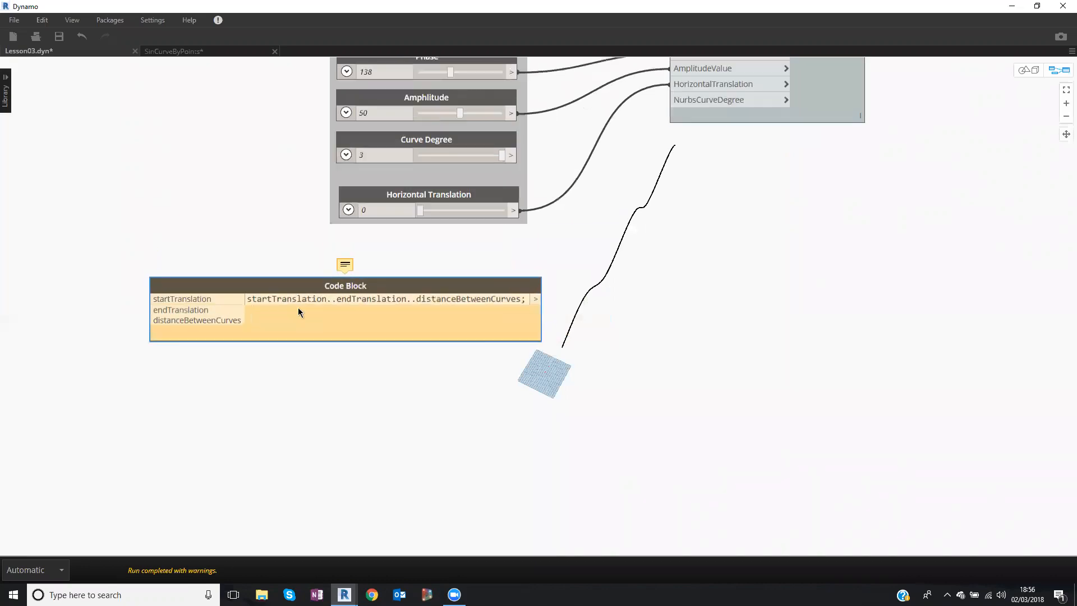
pyautogui.moveTo(344, 292); pyautogui.dragTo(441, 291, button='middle')
pyautogui.click(142, 300)
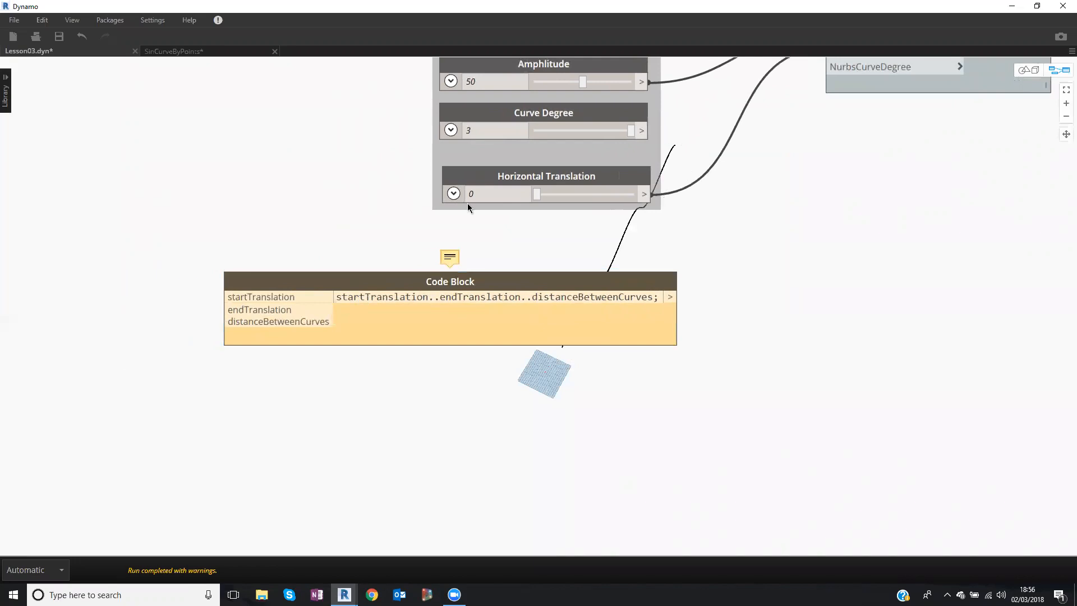
pyautogui.moveTo(550, 180); pyautogui.dragTo(549, 178)
pyautogui.hotkey('ctrl', 'c')
pyautogui.hotkey('ctrl', 'v')
pyautogui.moveTo(751, 196); pyautogui.dragTo(75, 245)
pyautogui.moveTo(197, 234); pyautogui.dragTo(295, 225, button='middle')
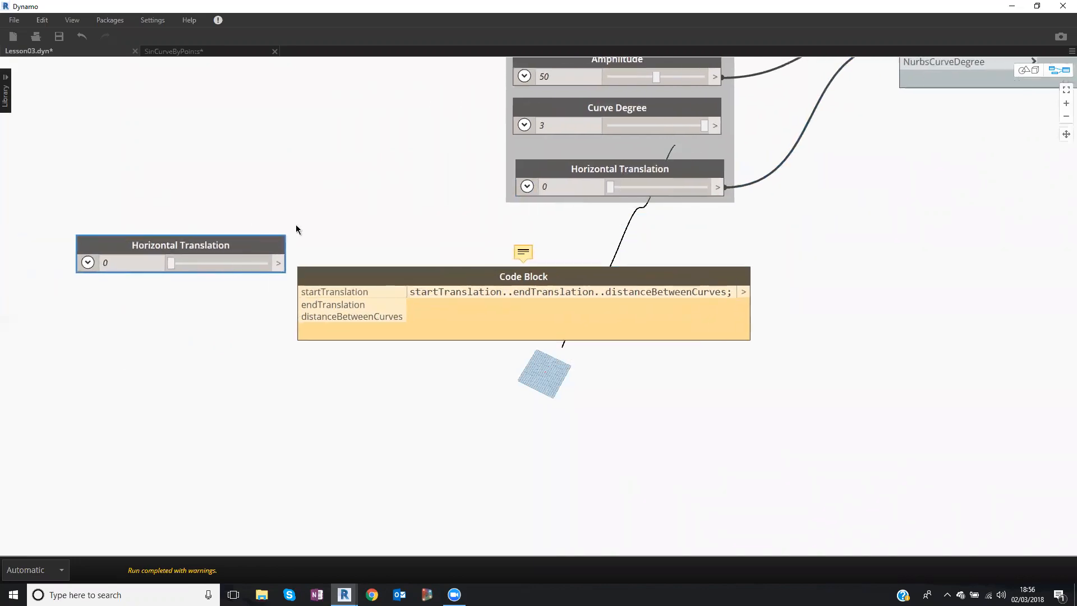
pyautogui.click(301, 259)
pyautogui.click(346, 288)
pyautogui.moveTo(288, 242); pyautogui.dragTo(262, 227)
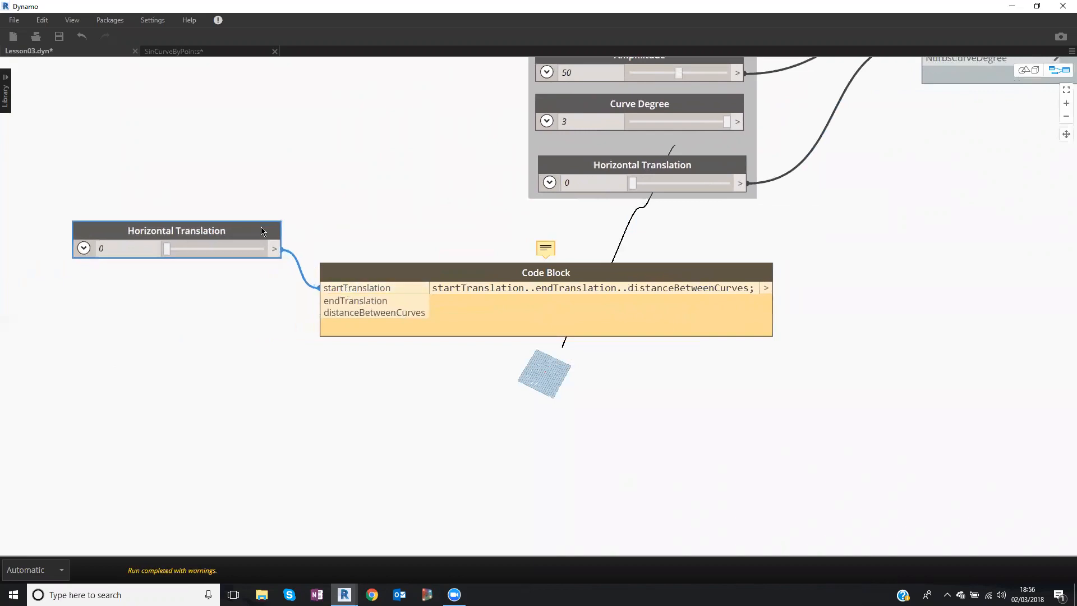
# Add two more copies of the Horizontal Translation slider below the first copy and set them to 1000 and 200.
pyautogui.hotkey('ctrl', 'v')
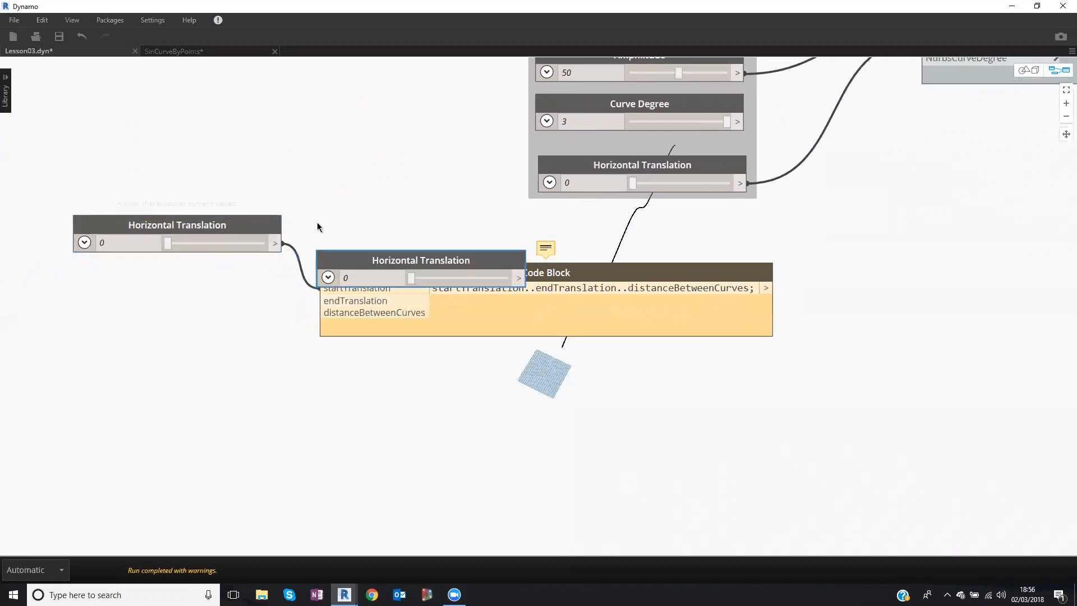
pyautogui.moveTo(393, 259); pyautogui.dragTo(197, 372)
pyautogui.click(220, 405)
pyautogui.moveTo(195, 281); pyautogui.dragTo(262, 271)
pyautogui.write('1000')
pyautogui.press('Return')
pyautogui.moveTo(149, 372); pyautogui.dragTo(86, 366)
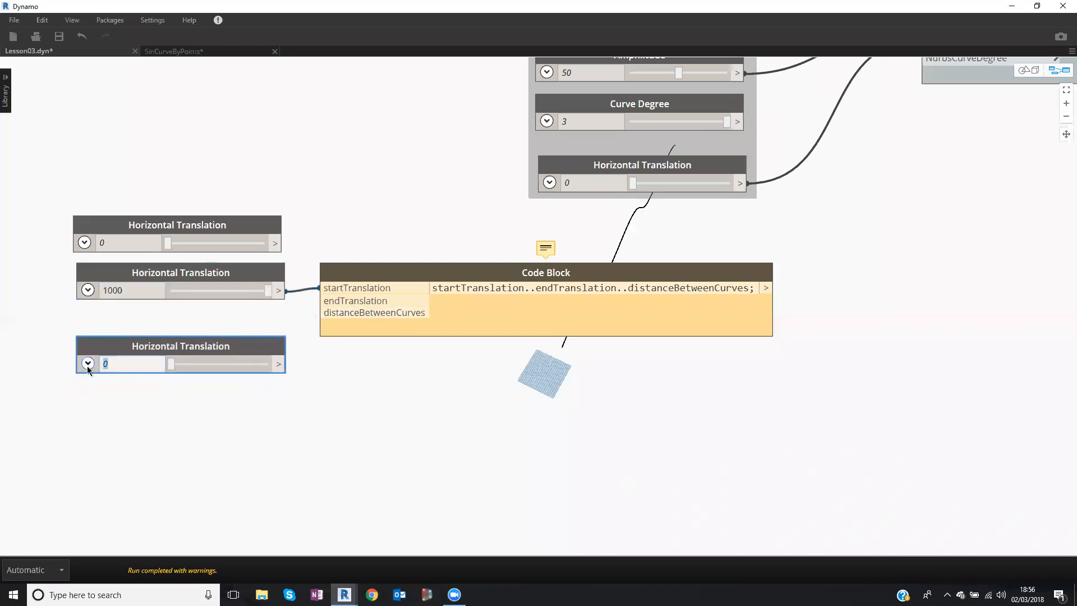
pyautogui.press('Return')
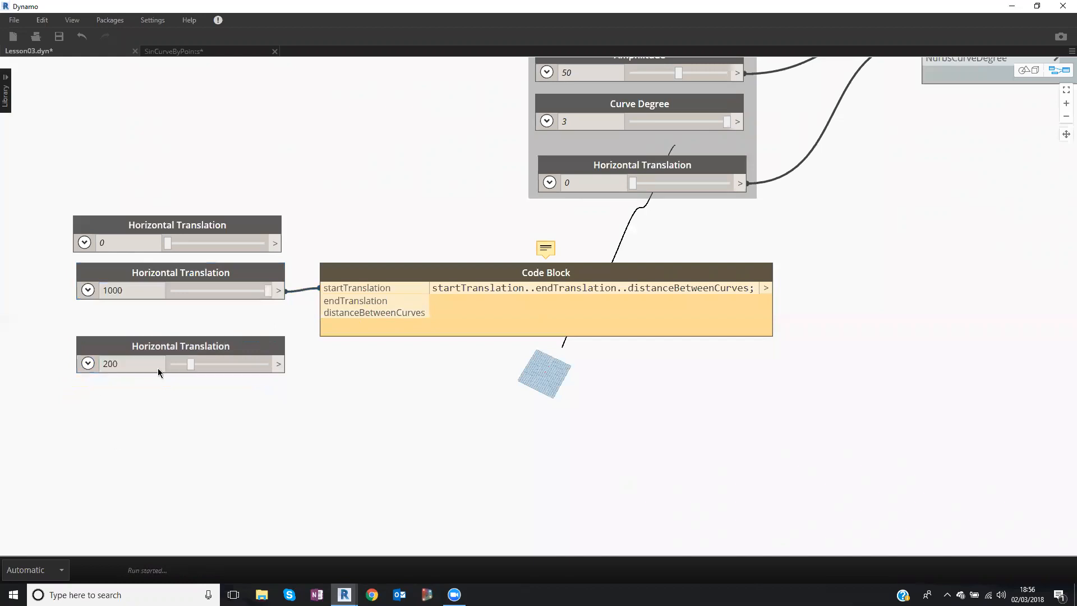
# Connect the 0, 1000 and 200 sliders to startTranslation, endTranslation and distanceBetweenCurves, moving the 200 slider closer to the others.
pyautogui.moveTo(190, 341); pyautogui.dragTo(183, 324)
pyautogui.moveTo(275, 244); pyautogui.dragTo(319, 301)
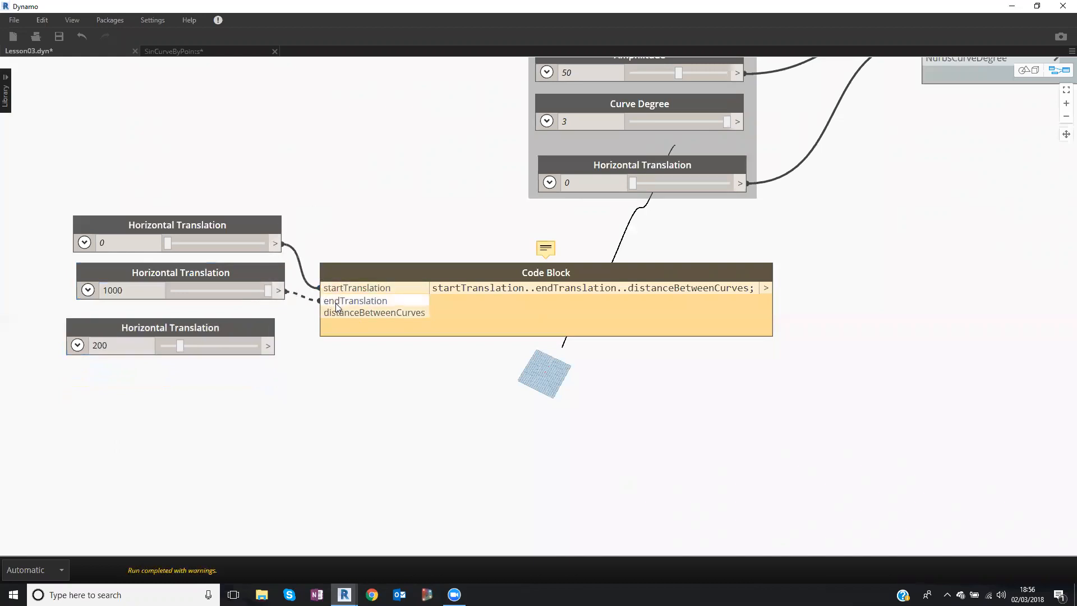
pyautogui.moveTo(268, 346); pyautogui.dragTo(320, 313)
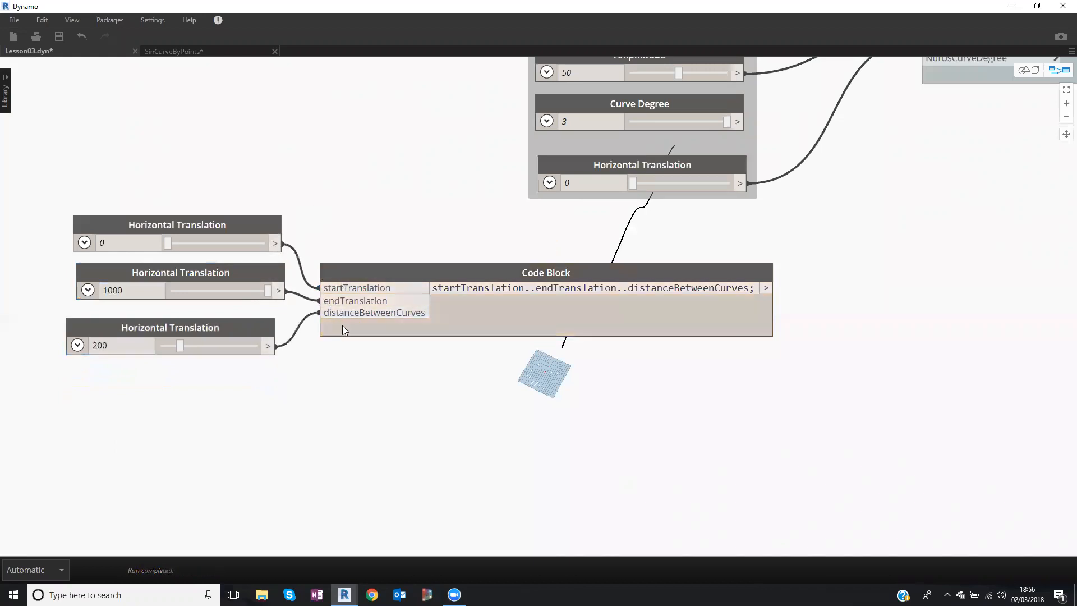
# Pin the range code block's output preview and examine the first values of its list.
pyautogui.moveTo(759, 316)
pyautogui.click(761, 348)
pyautogui.moveTo(517, 368); pyautogui.dragTo(517, 355, button='middle')
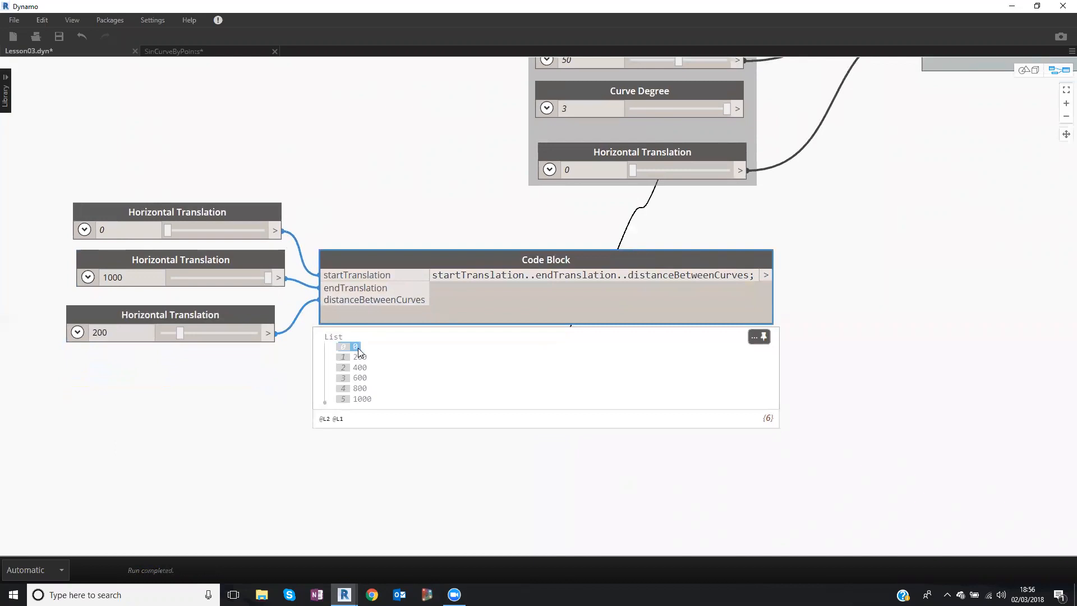
pyautogui.click(364, 358)
pyautogui.click(364, 367)
pyautogui.click(362, 378)
# Connect the range code block's output to the HorizontalTranslation input of SinCurveByPoints, shifting that node slightly.
pyautogui.scroll(-2, 773, 252)
pyautogui.scroll(-1, 799, 250)
pyautogui.moveTo(794, 250); pyautogui.dragTo(603, 387, button='middle')
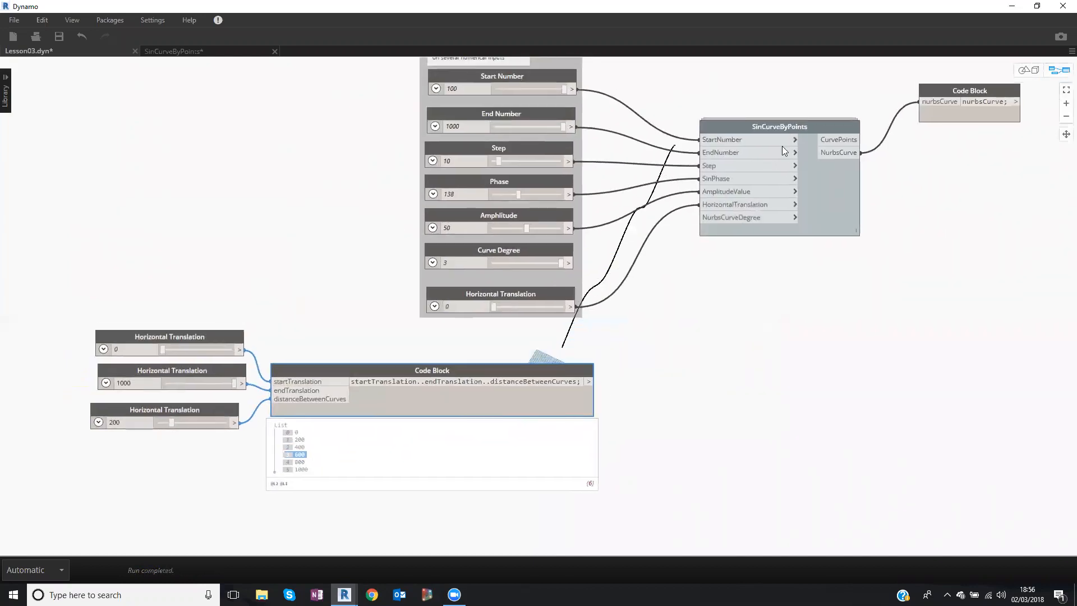
pyautogui.moveTo(780, 148); pyautogui.dragTo(798, 154)
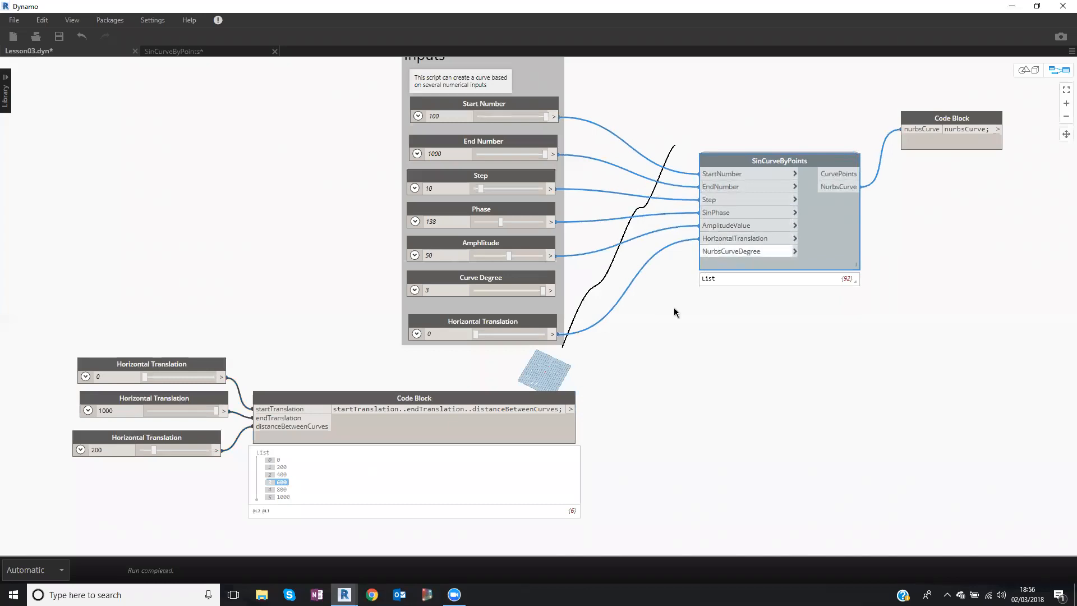
pyautogui.moveTo(571, 413); pyautogui.dragTo(705, 241)
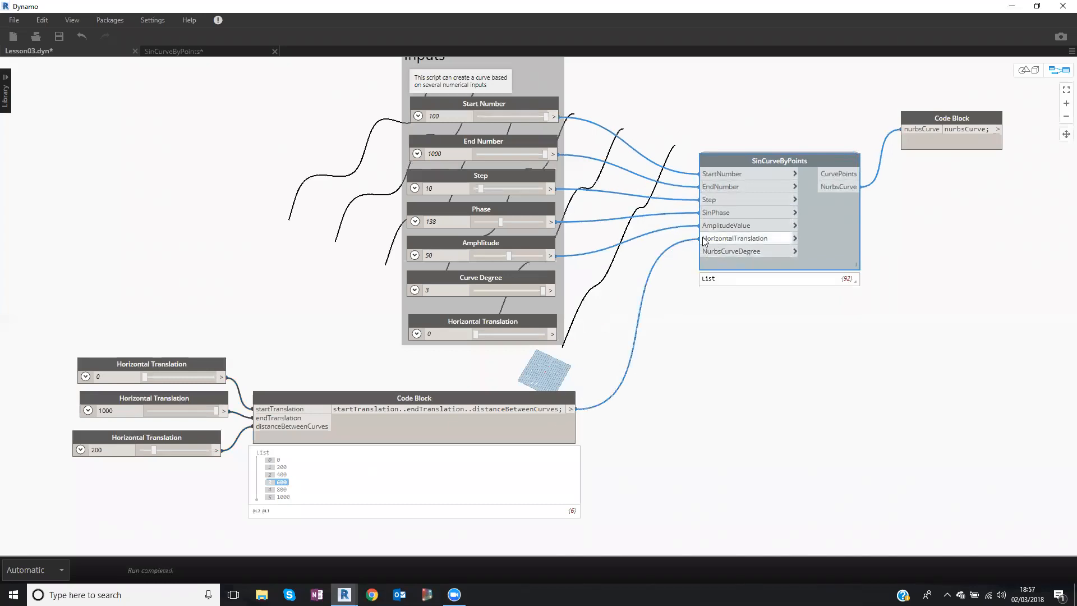
# Orbit the background 3D preview to view the curves from another angle and set the Step slider to 31.
pyautogui.hotkey('ctrl', 'b')
pyautogui.moveTo(688, 366)
pyautogui.mouseDown(button='right')
pyautogui.moveTo(661, 344)
pyautogui.moveTo(651, 305)
pyautogui.moveTo(671, 306)
pyautogui.moveTo(673, 353)
pyautogui.mouseUp(button='right')
pyautogui.hotkey('ctrl', 'b')
pyautogui.moveTo(327, 165); pyautogui.dragTo(216, 170, button='middle')
pyautogui.moveTo(433, 161)
pyautogui.mouseDown()
pyautogui.moveTo(402, 159)
pyautogui.moveTo(435, 159)
pyautogui.mouseUp()
pyautogui.click(368, 193)
pyautogui.moveTo(384, 198); pyautogui.dragTo(387, 196)
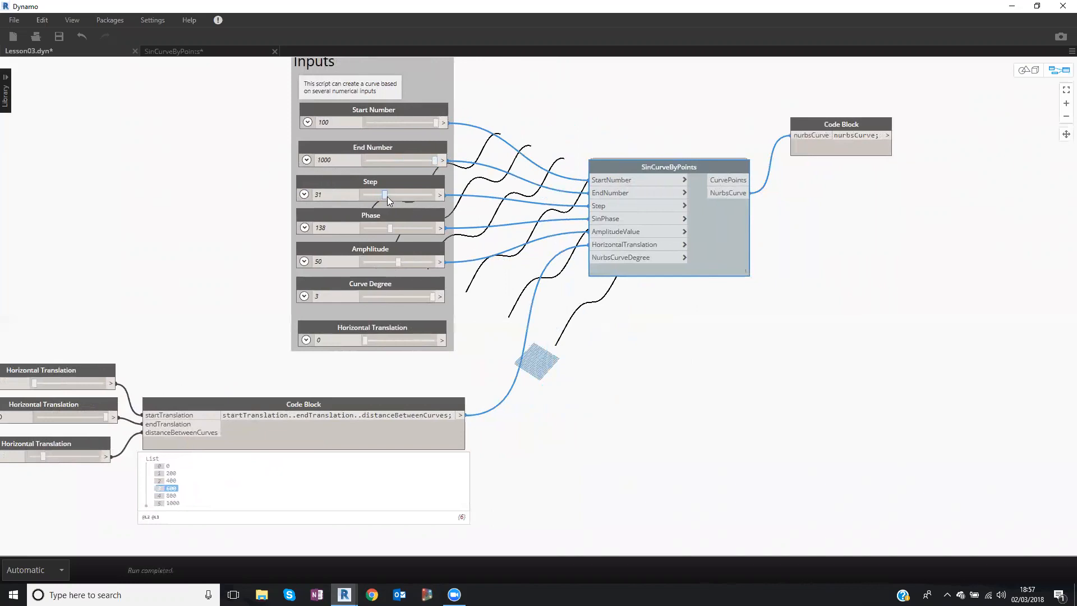
# Align the three Horizontal Translation sliders in a column beside the range code block.
pyautogui.click(203, 274)
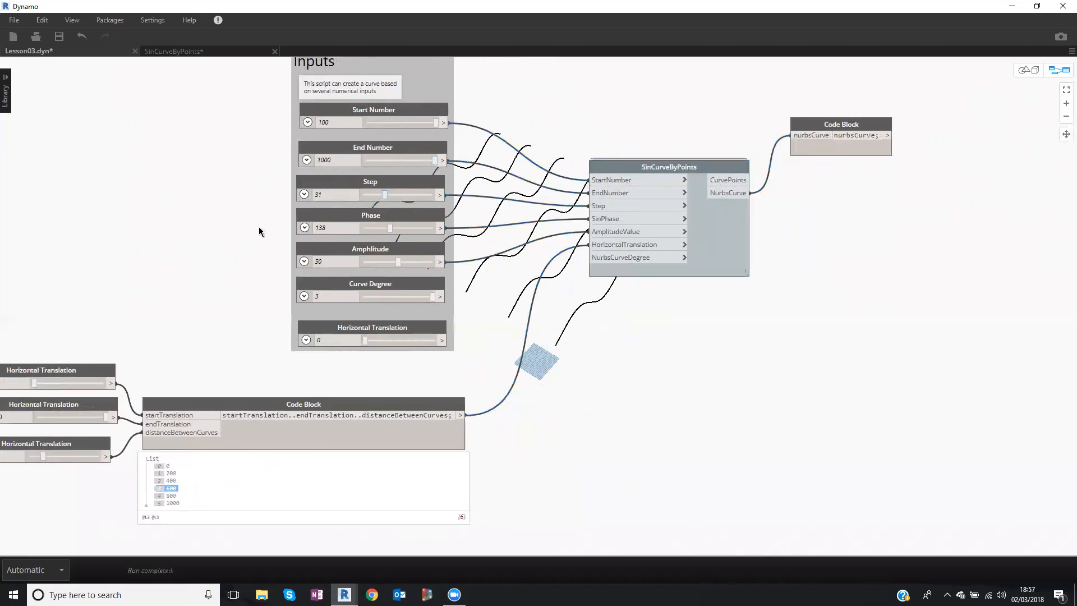
pyautogui.moveTo(189, 288); pyautogui.dragTo(259, 227, button='middle')
pyautogui.moveTo(172, 385); pyautogui.dragTo(183, 313)
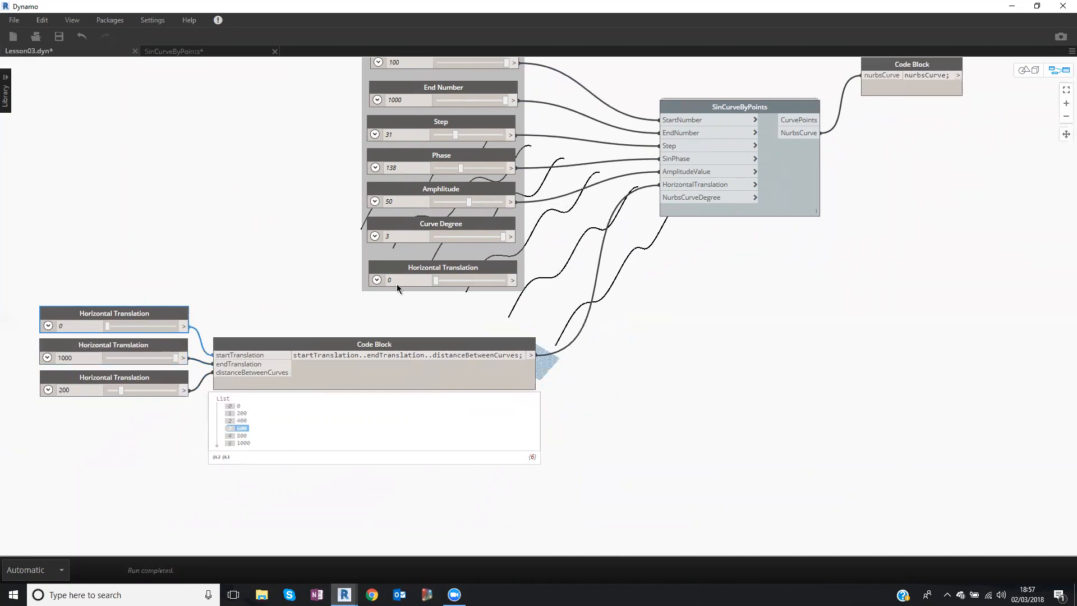
# Nudge the SinCurveByPoints node slightly and move the nurbsCurve code block down level with its NurbsCurve output.
pyautogui.moveTo(757, 108)
pyautogui.mouseDown()
pyautogui.moveTo(749, 100)
pyautogui.moveTo(756, 107)
pyautogui.mouseUp()
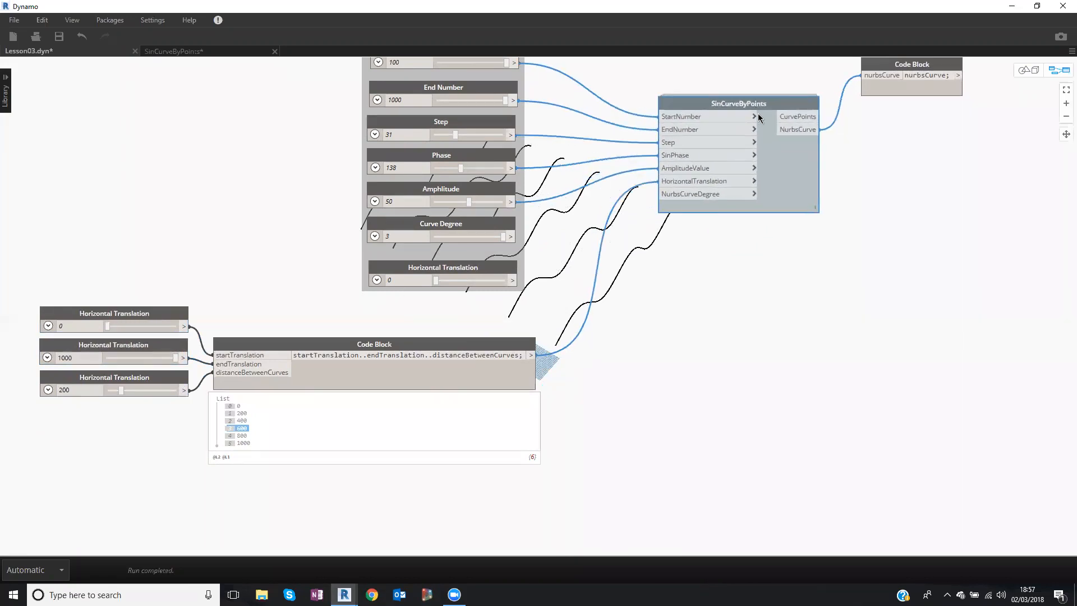
pyautogui.moveTo(786, 285); pyautogui.dragTo(762, 326, button='middle')
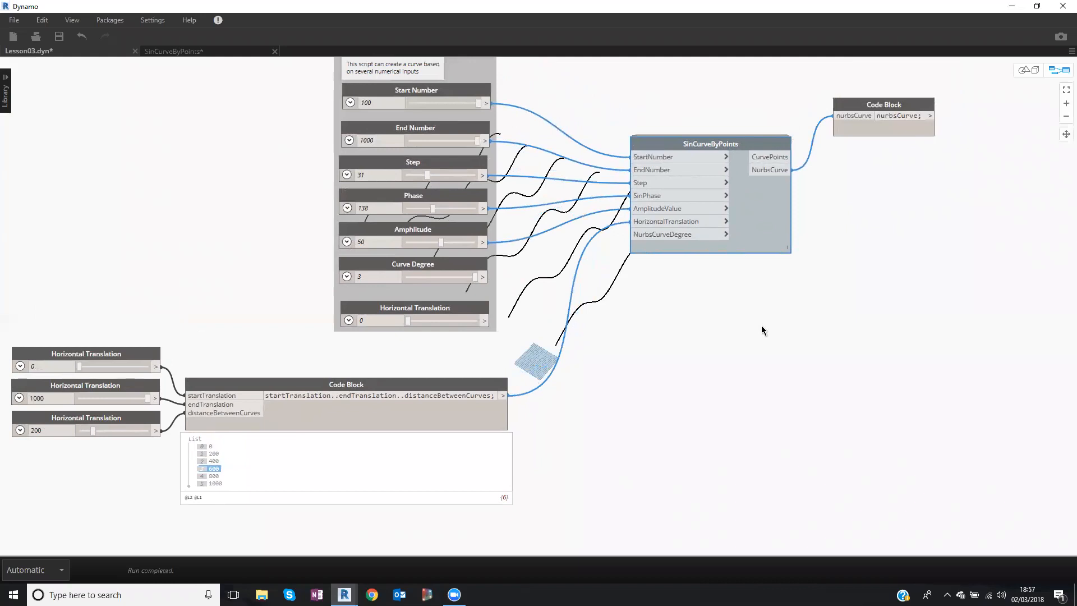
pyautogui.moveTo(719, 146); pyautogui.dragTo(716, 150)
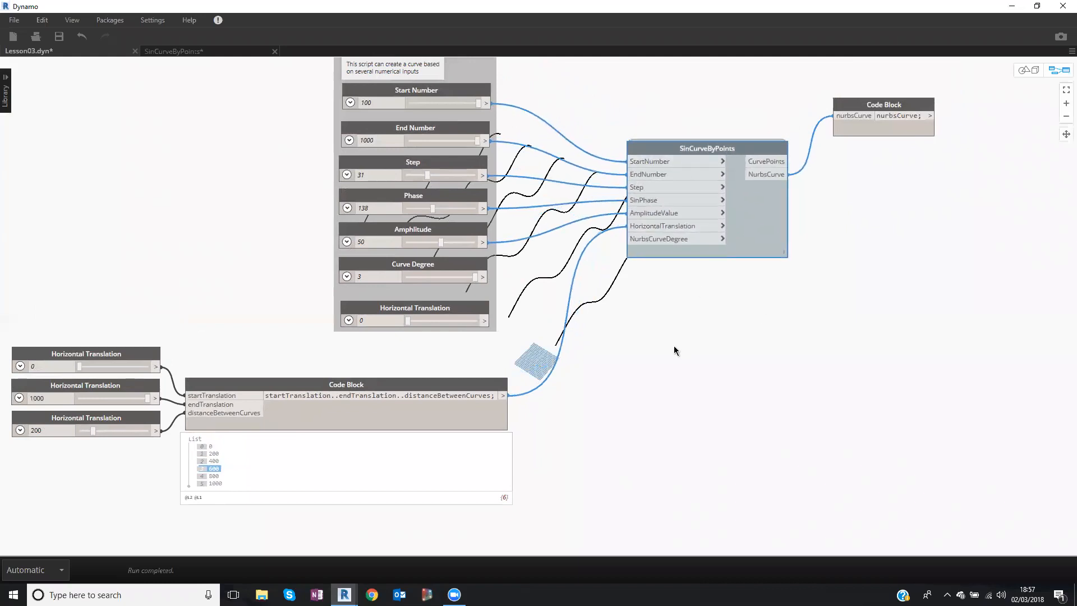
pyautogui.moveTo(698, 149); pyautogui.dragTo(697, 147)
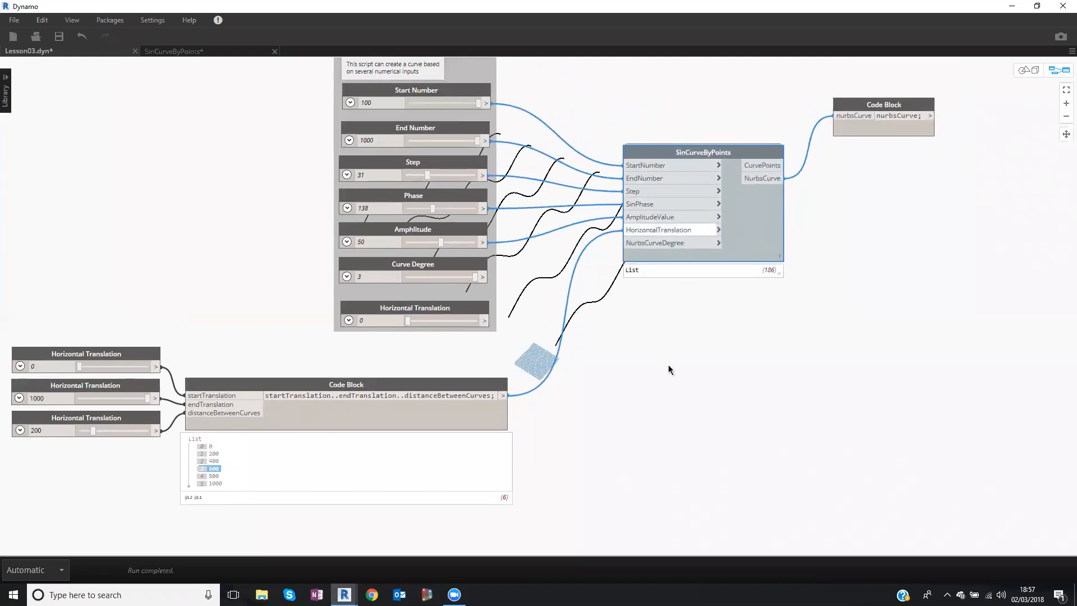
pyautogui.scroll(-2, 662, 370)
pyautogui.moveTo(659, 368); pyautogui.dragTo(646, 322, button='middle')
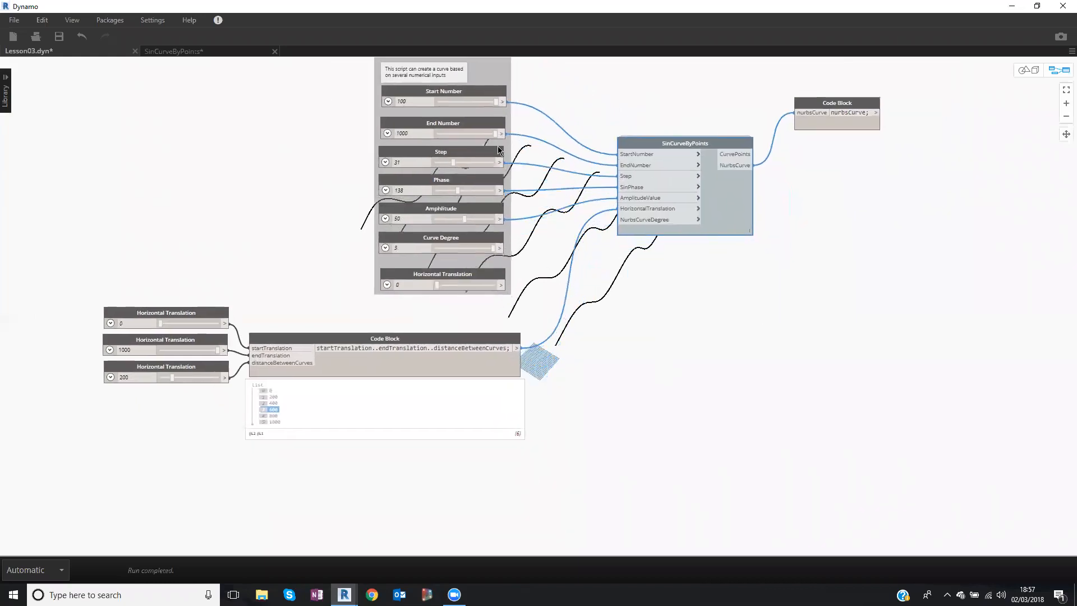
pyautogui.moveTo(597, 177); pyautogui.dragTo(592, 185, button='middle')
pyautogui.moveTo(629, 154); pyautogui.dragTo(627, 149)
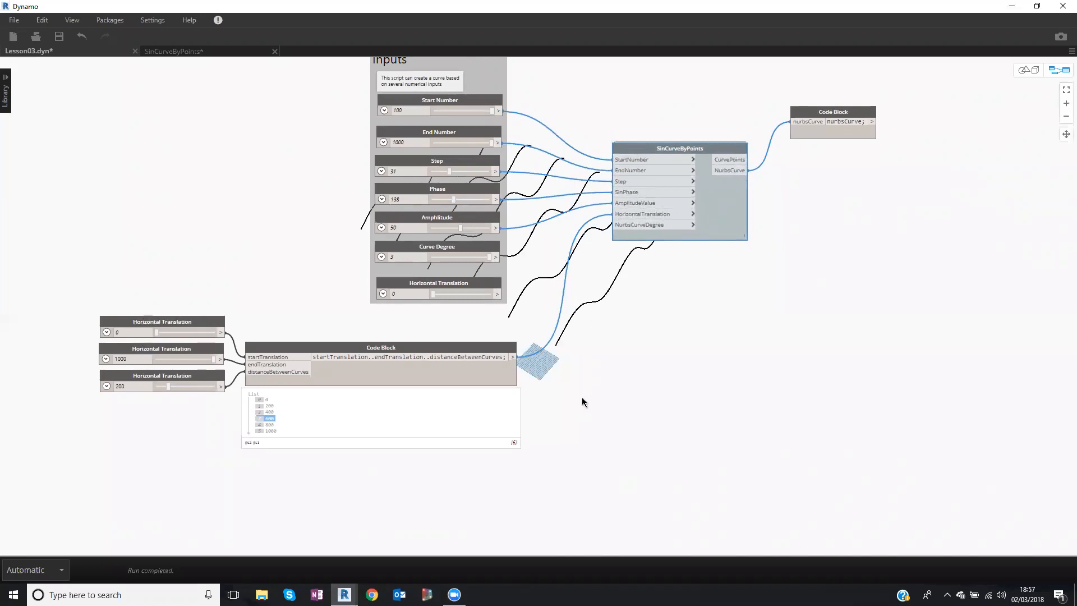
pyautogui.scroll(-2, 595, 381)
pyautogui.scroll(2, 674, 225)
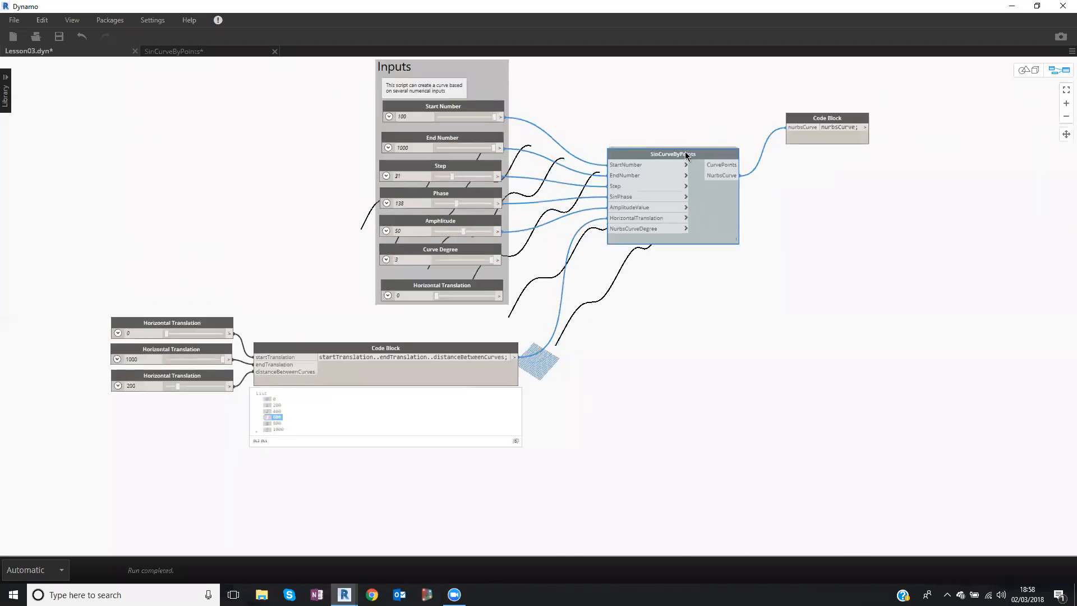
pyautogui.moveTo(686, 153); pyautogui.dragTo(677, 149)
pyautogui.moveTo(805, 122); pyautogui.dragTo(793, 157)
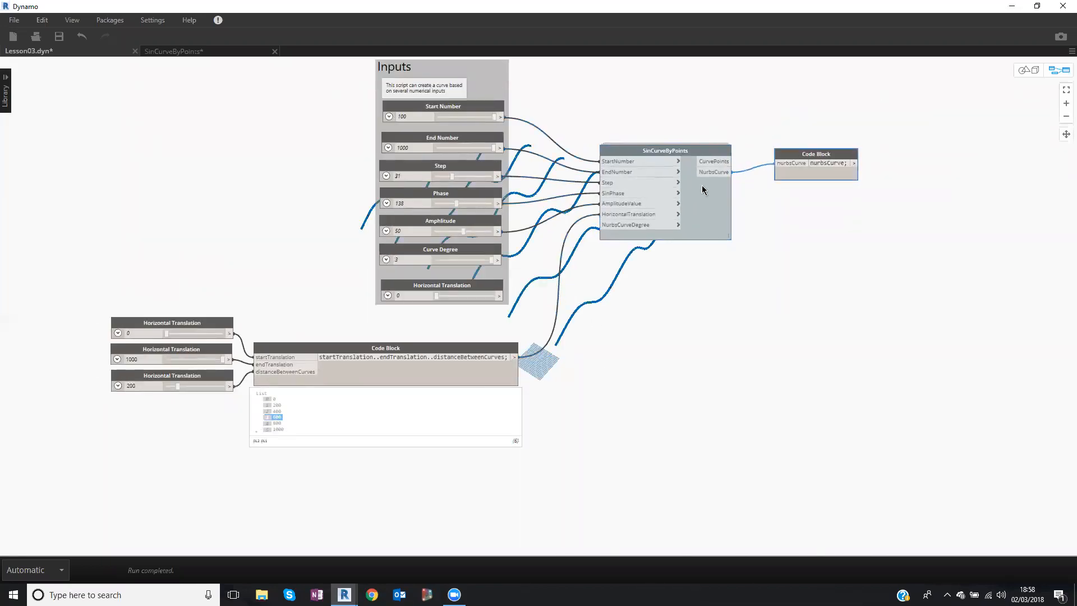
pyautogui.moveTo(662, 155); pyautogui.dragTo(656, 151)
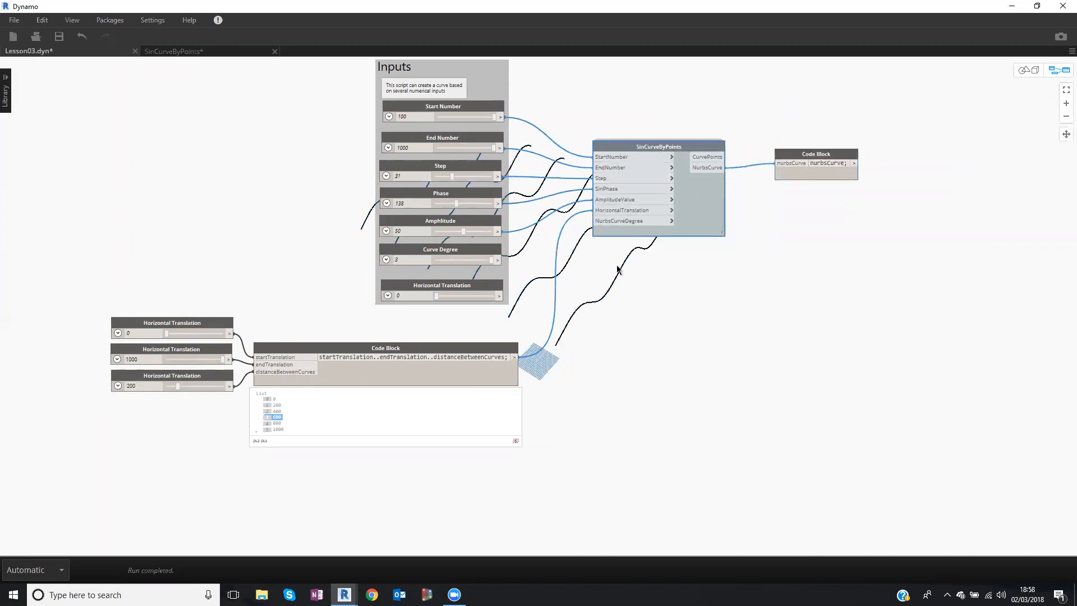
# Disconnect the range code block from SinCurveByPoints and move it with its three Horizontal Translation sliders further left, clear of the Inputs group.
pyautogui.click(609, 211)
pyautogui.click(563, 272)
pyautogui.scroll(-1, 545, 403)
pyautogui.moveTo(540, 453); pyautogui.dragTo(175, 267)
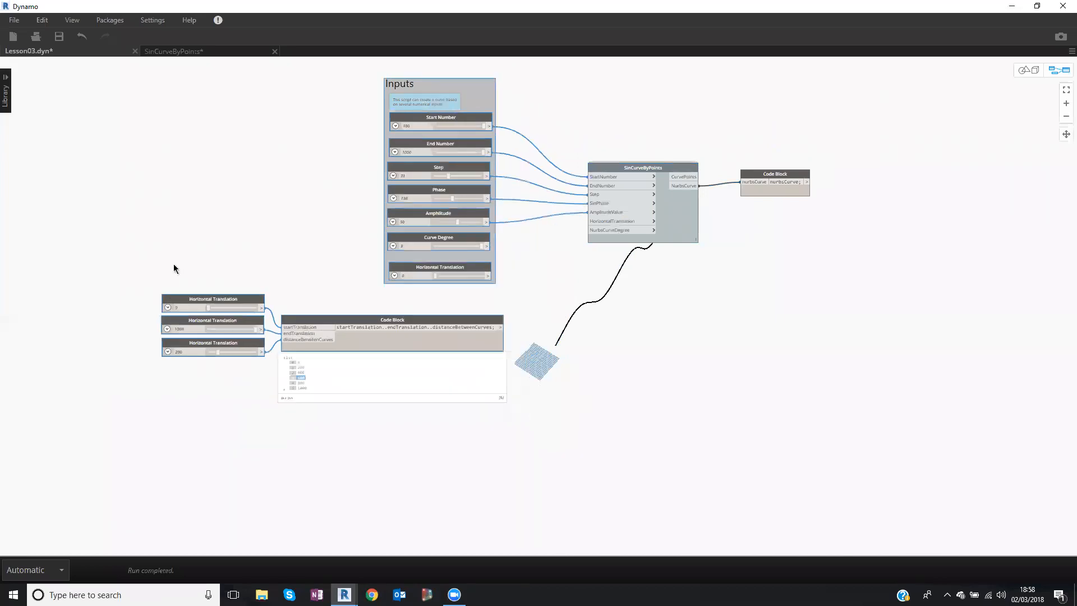
pyautogui.moveTo(90, 222); pyautogui.dragTo(464, 431)
pyautogui.moveTo(407, 285); pyautogui.dragTo(237, 285)
pyautogui.moveTo(234, 234); pyautogui.dragTo(396, 221)
pyautogui.scroll(2, 469, 266)
pyautogui.moveTo(470, 269); pyautogui.dragTo(493, 327, button='middle')
pyautogui.scroll(-3, 477, 209)
# Duplicate the Inputs group together with its SinCurveByPoints node and place the copy below the original.
pyautogui.moveTo(353, 133); pyautogui.dragTo(693, 370)
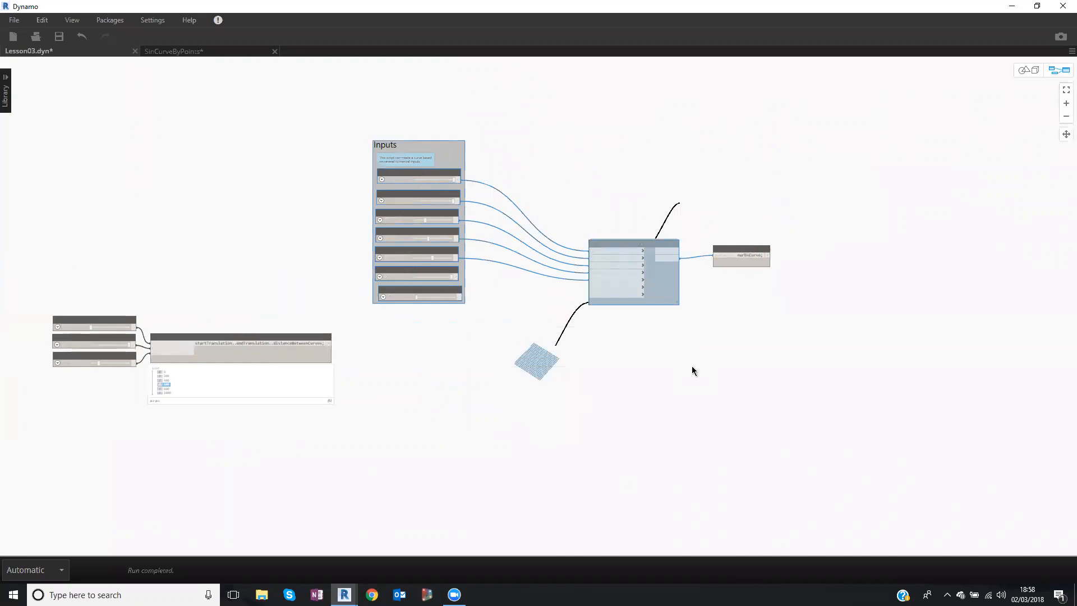
pyautogui.hotkey('ctrl', 'c')
pyautogui.hotkey('ctrl', 'v')
pyautogui.moveTo(656, 331); pyautogui.dragTo(469, 347)
pyautogui.click(623, 341)
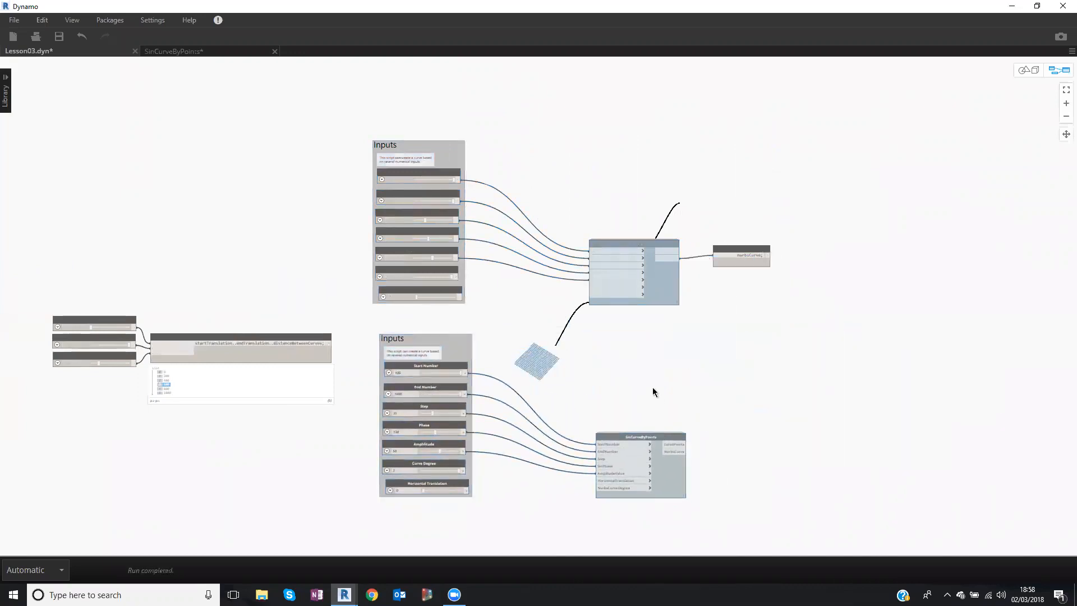
pyautogui.moveTo(652, 388); pyautogui.dragTo(663, 392)
# Duplicate the nurbsCurve code block beside the copied SinCurveByPoints node and connect it to that node's NurbsCurve output.
pyautogui.scroll(3, 734, 356)
pyautogui.moveTo(764, 221); pyautogui.dragTo(773, 175, button='middle')
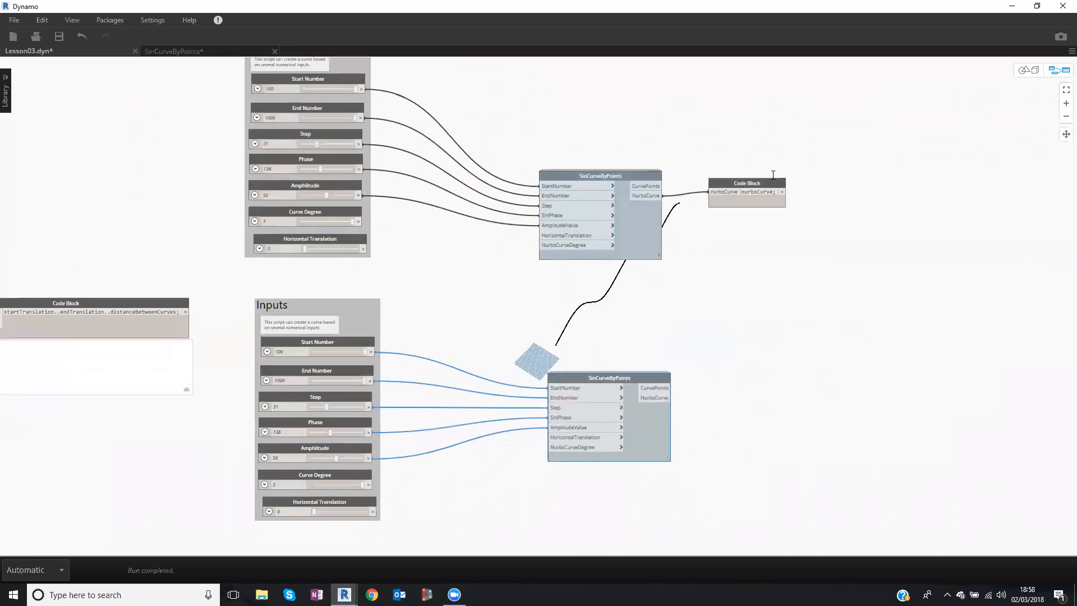
pyautogui.moveTo(765, 159); pyautogui.dragTo(779, 163)
pyautogui.hotkey('ctrl', 'c')
pyautogui.hotkey('ctrl', 'v')
pyautogui.moveTo(850, 166); pyautogui.dragTo(780, 359)
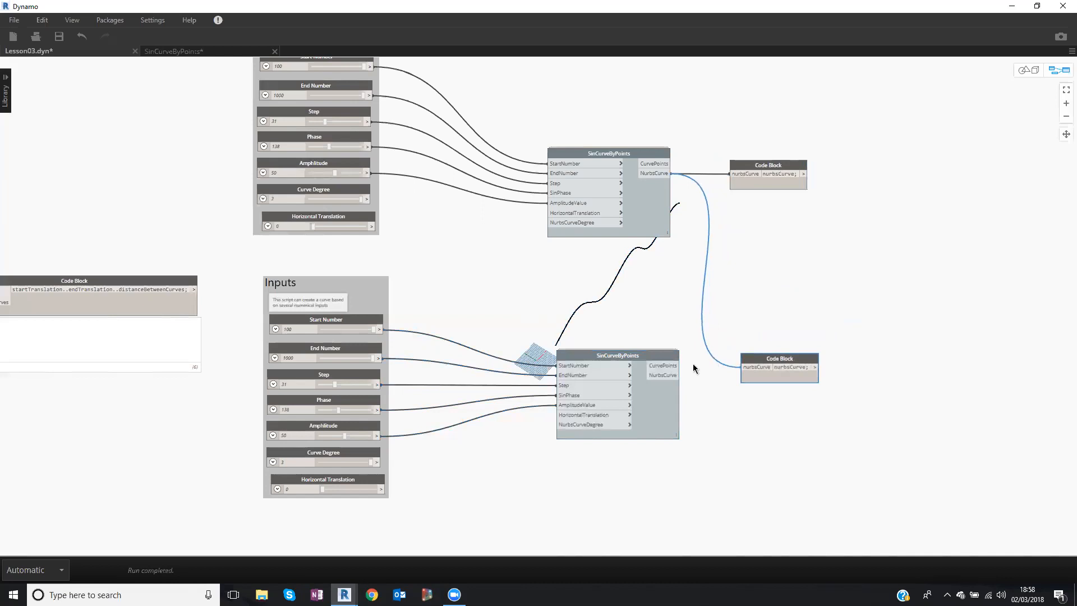
pyautogui.click(735, 369)
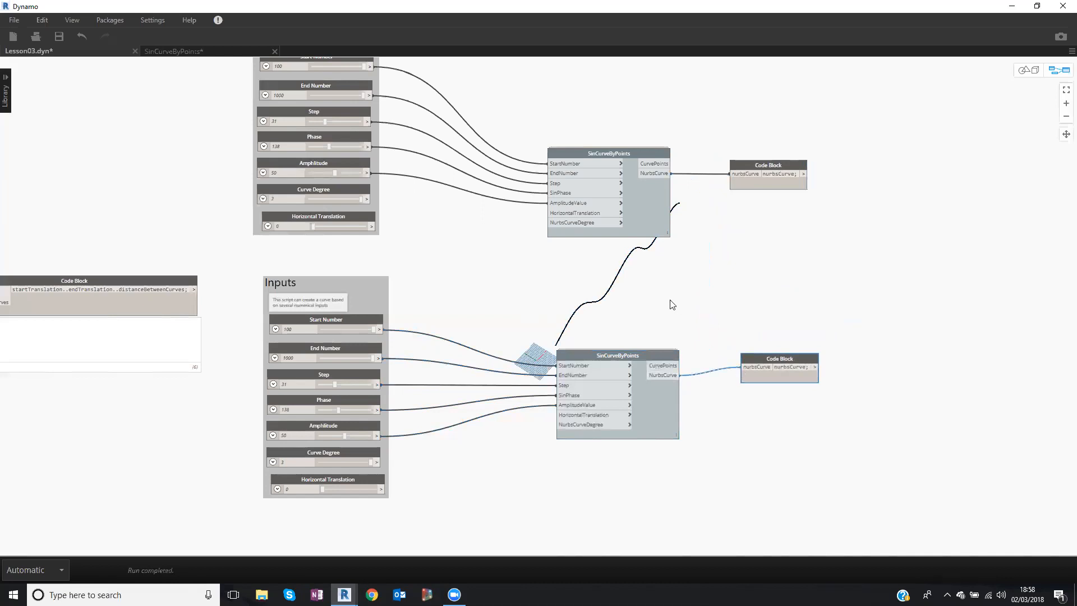
# Set the copied Horizontal Translation slider to 567 and connect it to the copied node's HorizontalTranslation input.
pyautogui.hscroll(-2, 690, 278)
pyautogui.moveTo(363, 466); pyautogui.dragTo(392, 466)
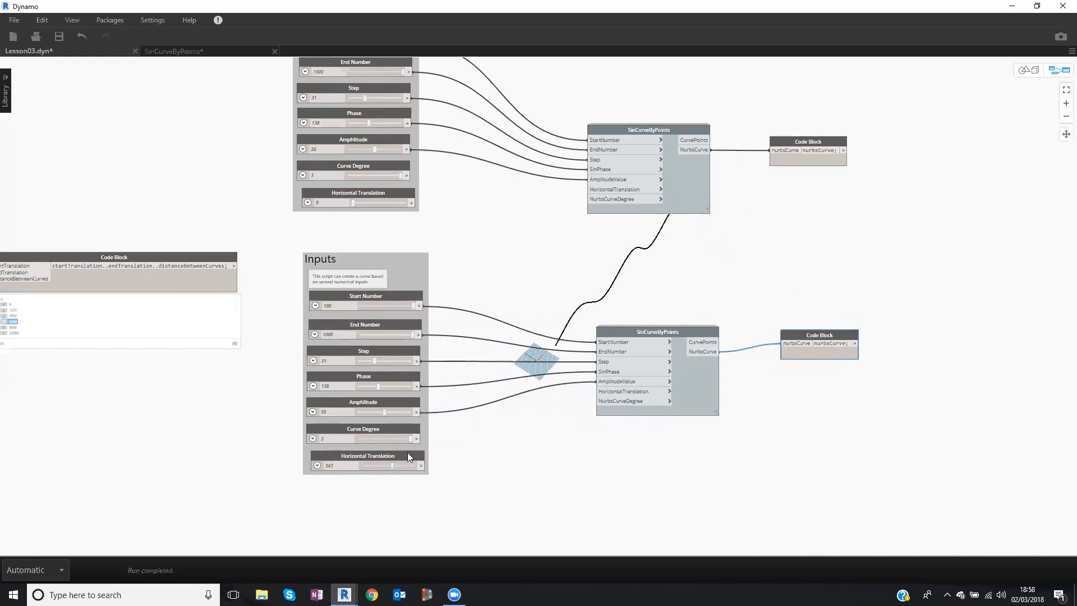
pyautogui.click(421, 465)
pyautogui.click(607, 393)
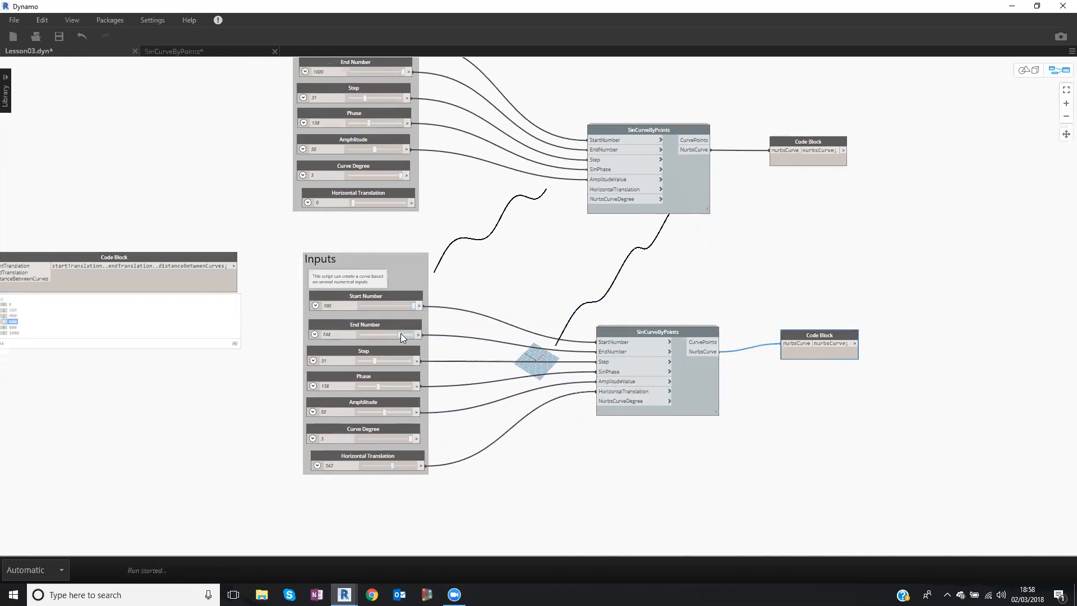
# Set the copied sliders to Start Number 66, End Number 748, Phase 300 and Amplitude 26.
pyautogui.moveTo(451, 337); pyautogui.dragTo(470, 314, button='middle')
pyautogui.scroll(3, 377, 348)
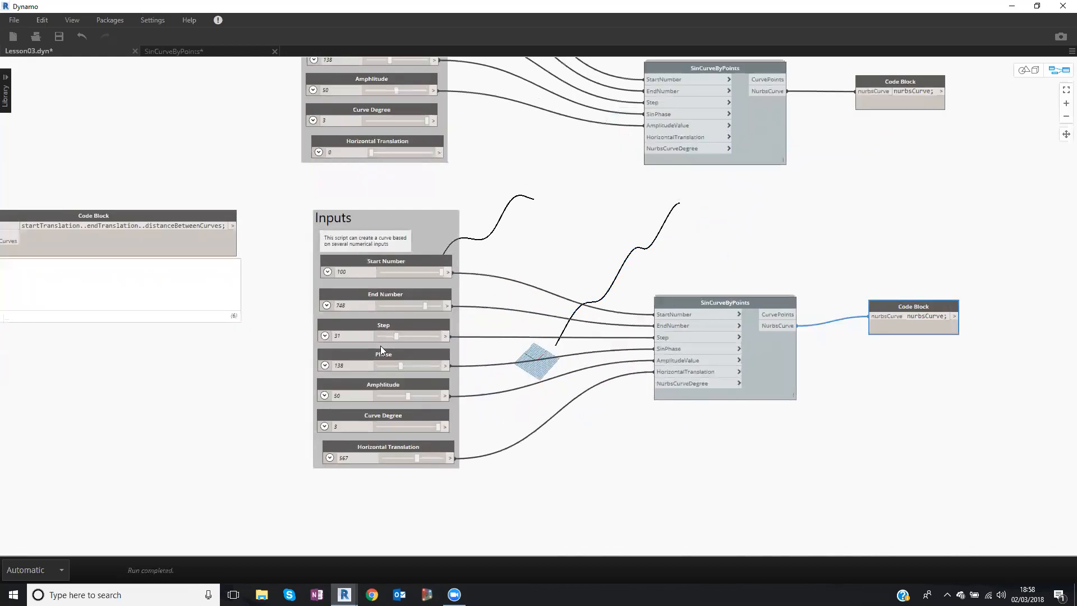
pyautogui.moveTo(452, 260); pyautogui.dragTo(438, 261)
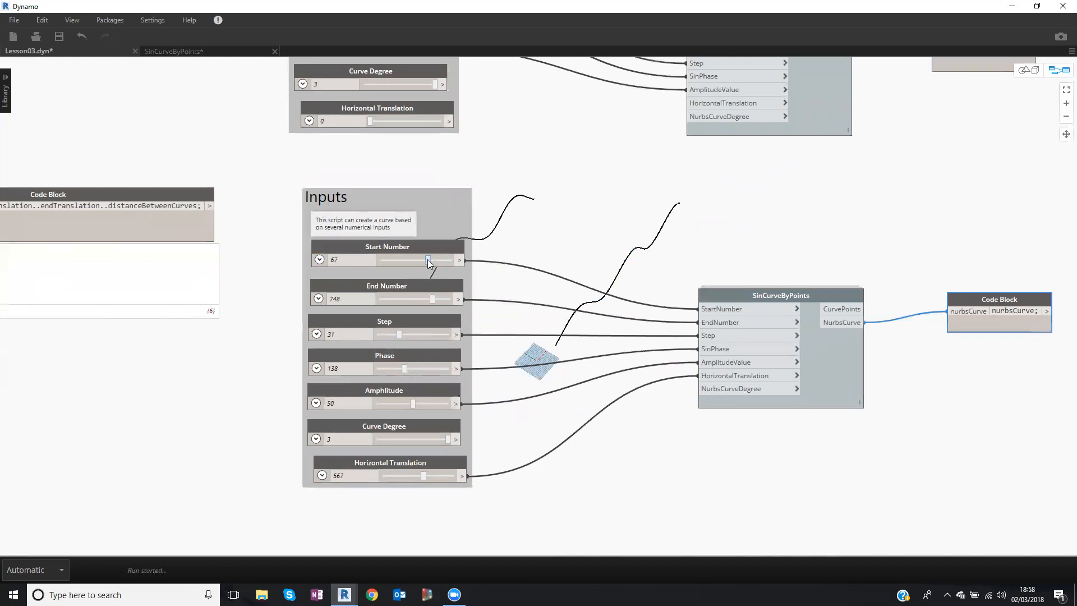
pyautogui.moveTo(405, 368); pyautogui.dragTo(437, 372)
pyautogui.moveTo(411, 404); pyautogui.dragTo(395, 402)
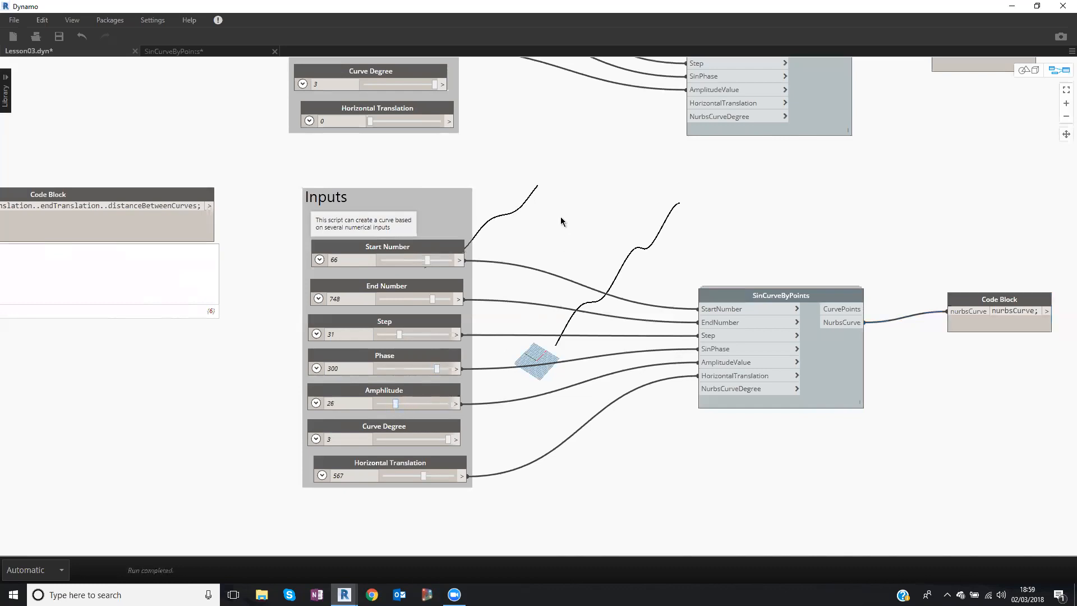
# Nudge the copied SinCurveByPoints node slightly up and left.
pyautogui.scroll(-2, 563, 218)
pyautogui.moveTo(526, 215); pyautogui.dragTo(509, 198, button='middle')
pyautogui.scroll(-1, 518, 215)
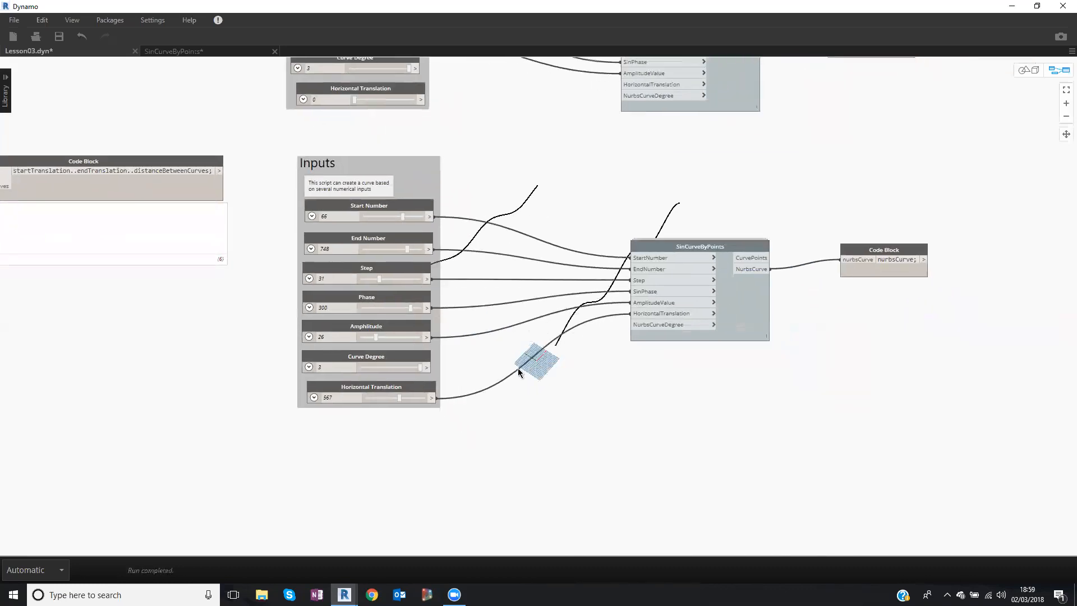
pyautogui.scroll(2, 517, 368)
pyautogui.click(386, 346)
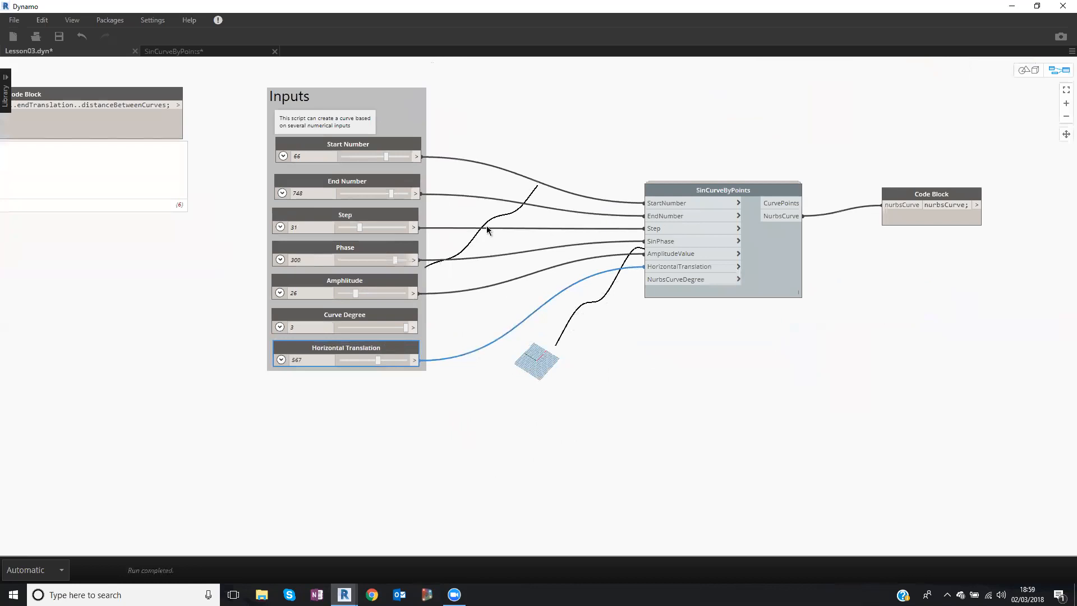
pyautogui.moveTo(688, 183); pyautogui.dragTo(685, 178)
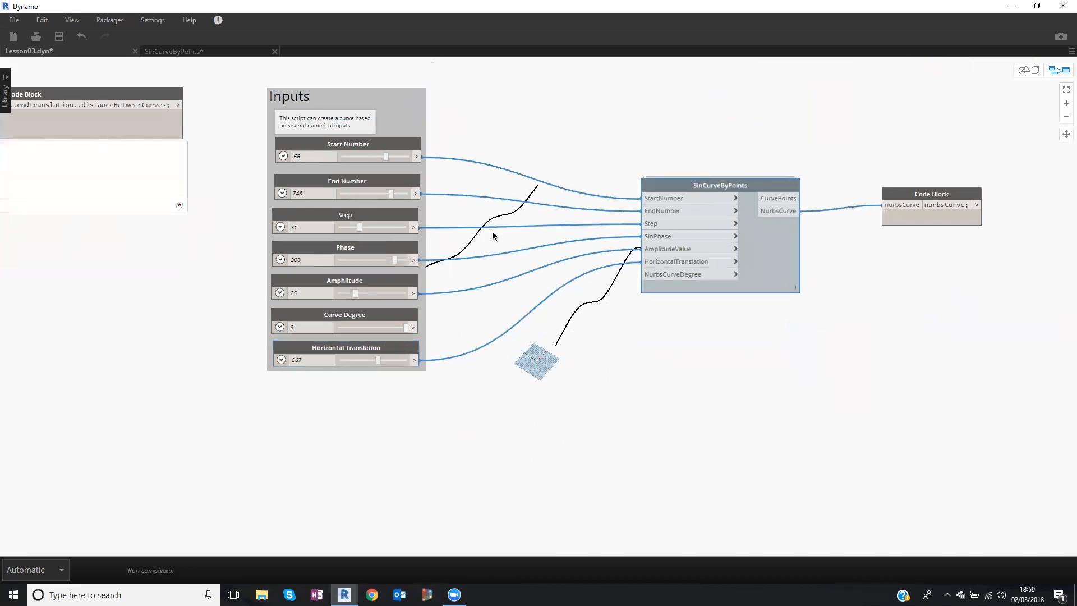
# Add a code block below the copied Inputs group with the values -500 and 500 on separate lines.
pyautogui.doubleClick(320, 411)
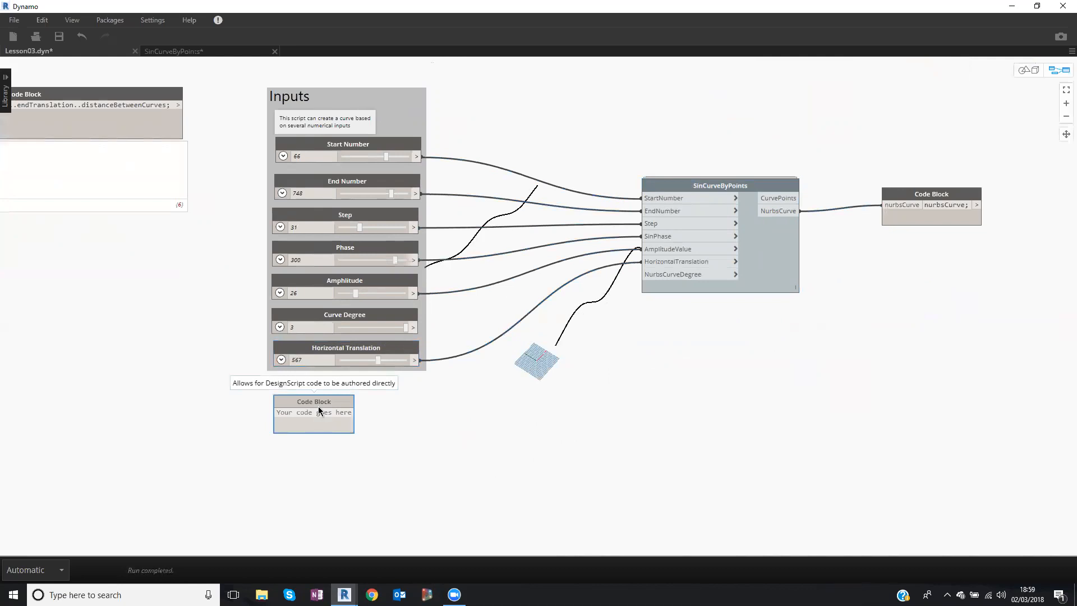
pyautogui.write('-100')
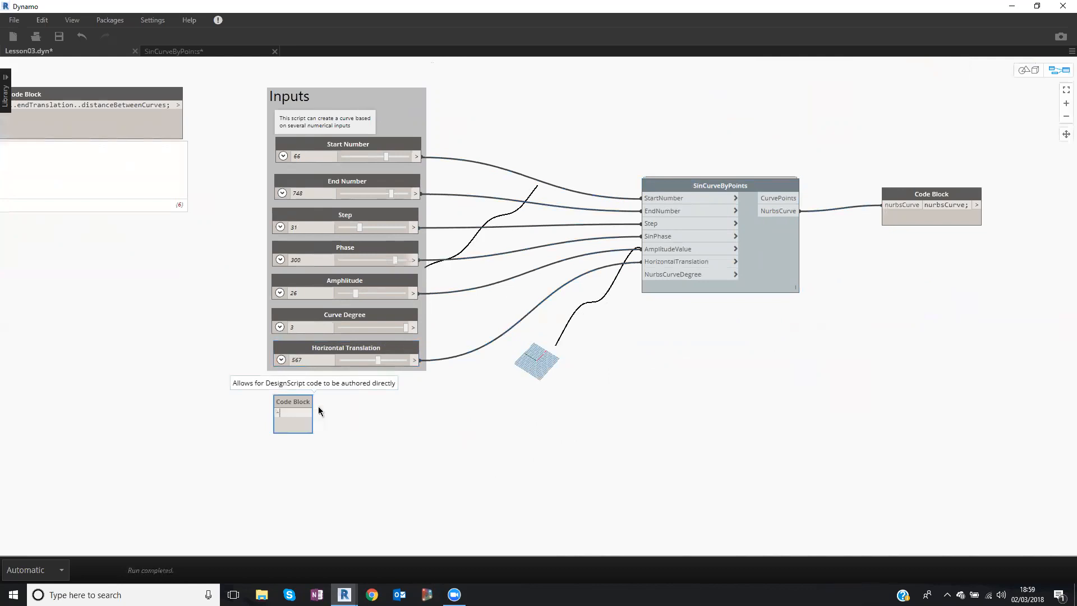
pyautogui.press('BackSpace')
pyautogui.press('BackSpace')
pyautogui.press('BackSpace')
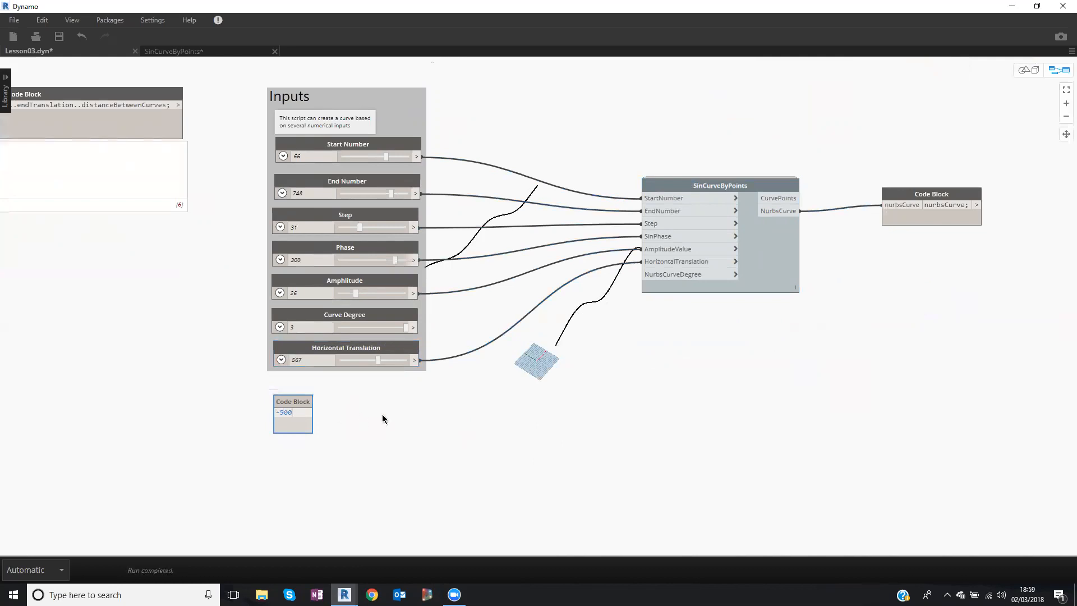
pyautogui.click(382, 415)
pyautogui.doubleClick(298, 415)
pyautogui.press('Return')
pyautogui.write('500')
pyautogui.click(432, 426)
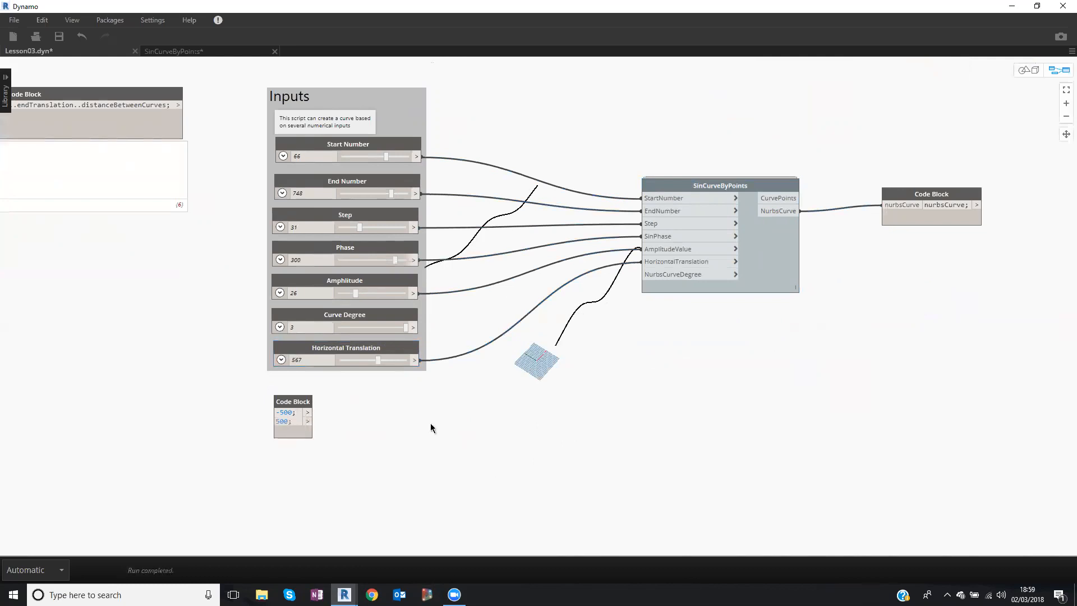
# Duplicate the copied SinCurveByPoints node with its nurbsCurve code block and place the new pair underneath.
pyautogui.moveTo(693, 182); pyautogui.dragTo(674, 176)
pyautogui.moveTo(1008, 150); pyautogui.dragTo(568, 363)
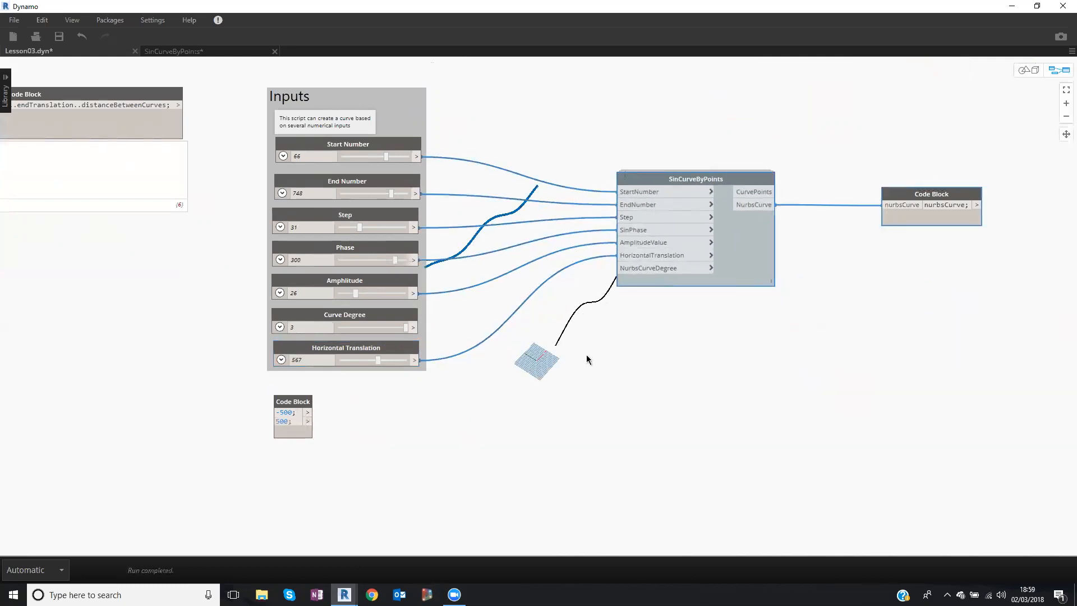
pyautogui.hotkey('ctrl', 'v')
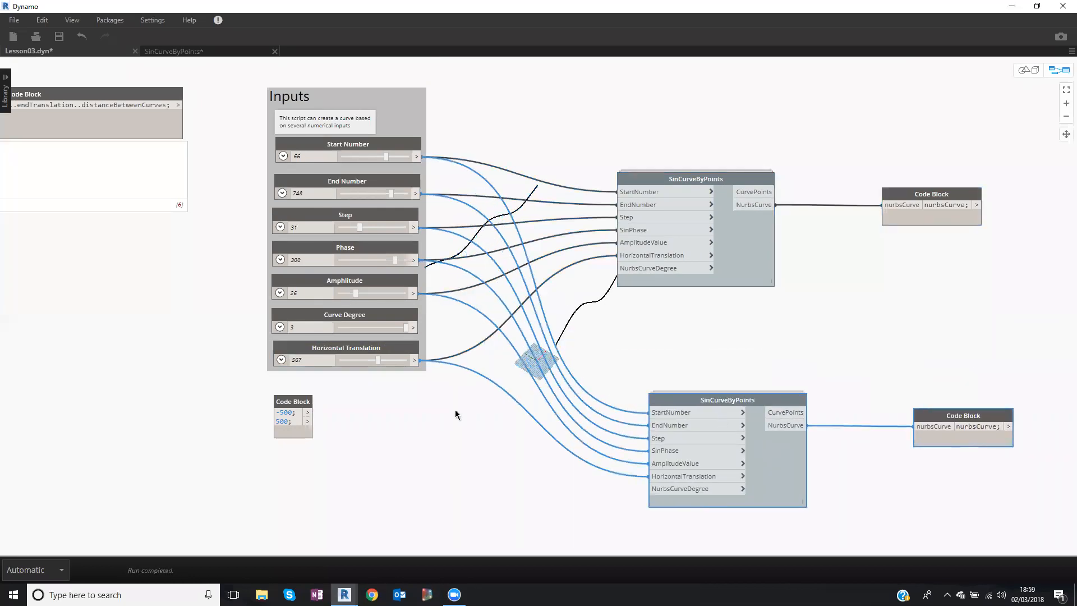
# Connect the -500 output to the copied node's HorizontalTranslation input and the 500 output to the same input on its duplicate.
pyautogui.moveTo(312, 412); pyautogui.dragTo(621, 256)
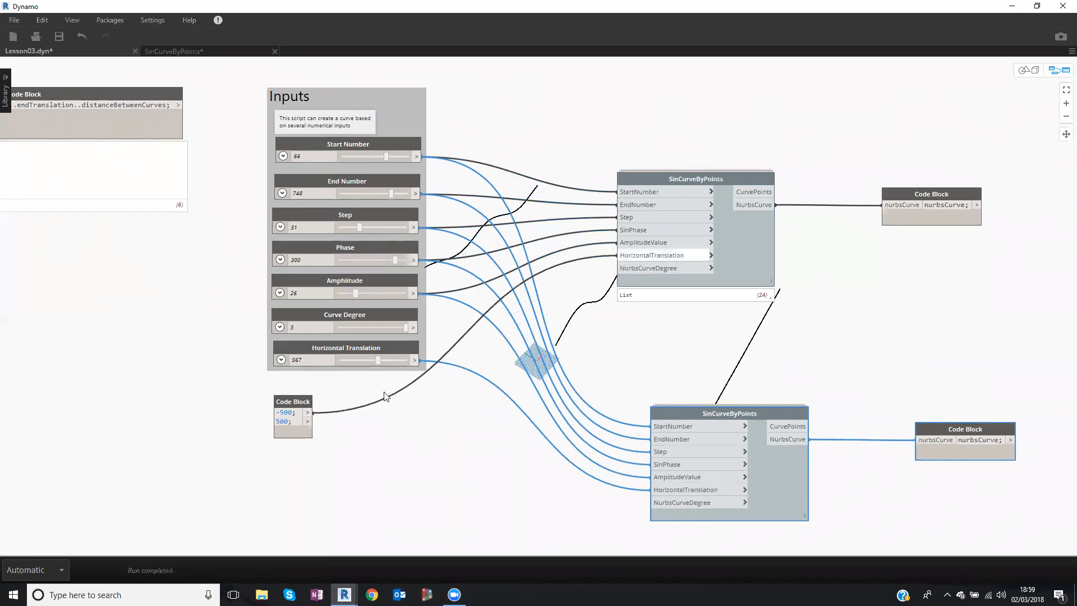
pyautogui.moveTo(309, 421); pyautogui.dragTo(652, 490)
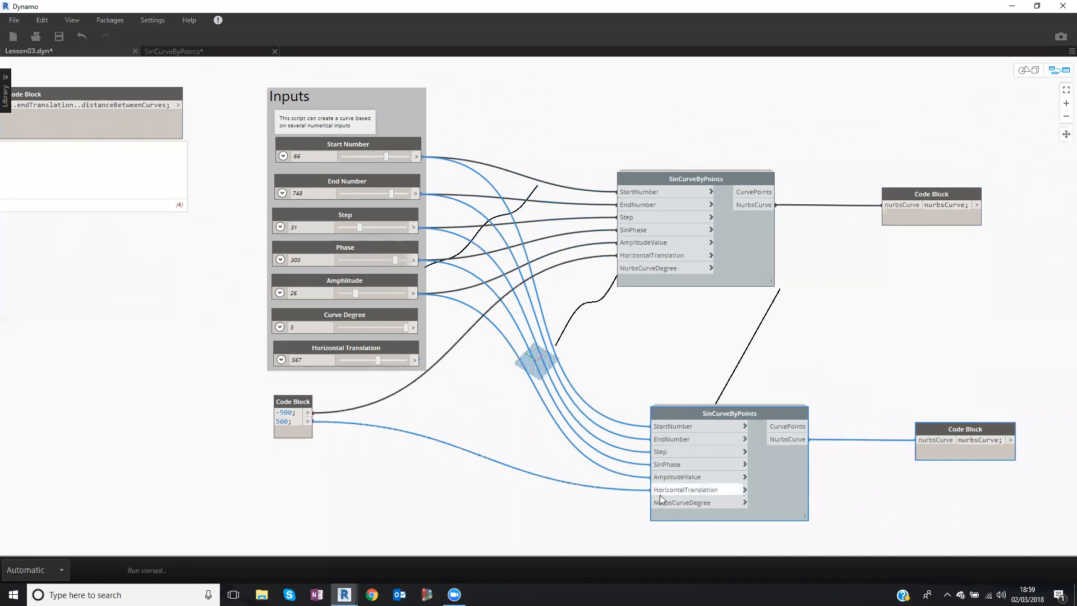
pyautogui.hotkey('ctrl', 'b')
pyautogui.scroll(-2, 617, 327)
pyautogui.moveTo(616, 327)
pyautogui.mouseDown(button='right')
pyautogui.moveTo(584, 293)
pyautogui.moveTo(639, 264)
pyautogui.moveTo(639, 302)
pyautogui.moveTo(614, 318)
pyautogui.mouseUp(button='right')
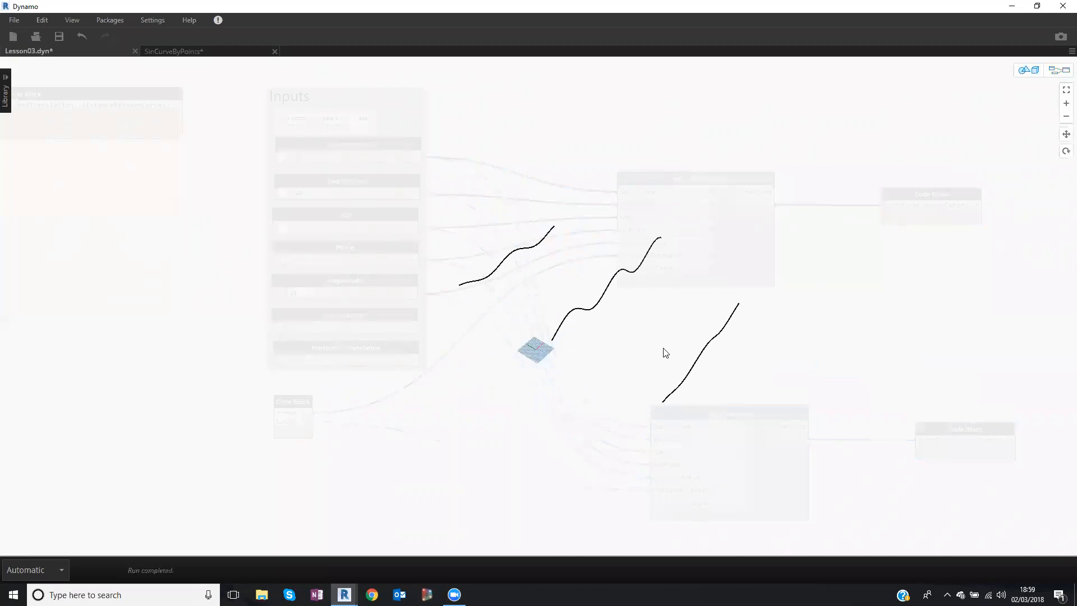
pyautogui.hotkey('ctrl', 'b')
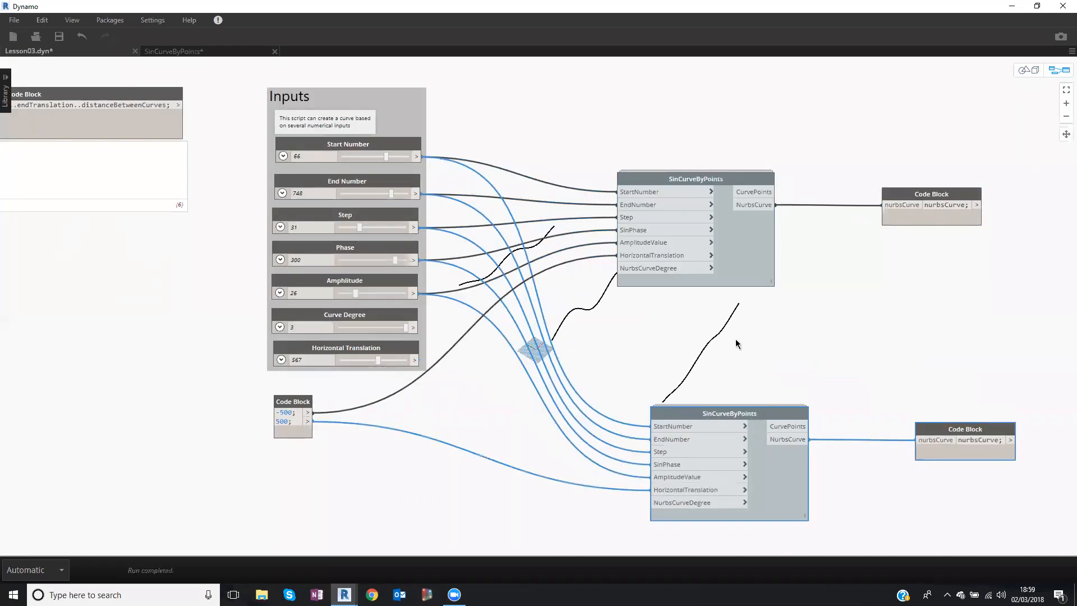
# Move the lowest SinCurveByPoints node up beneath its neighbour and delete the nurbsCurve code blocks of both copied nodes.
pyautogui.moveTo(729, 339); pyautogui.dragTo(738, 324)
pyautogui.moveTo(868, 139); pyautogui.dragTo(1008, 404)
pyautogui.press('Delete')
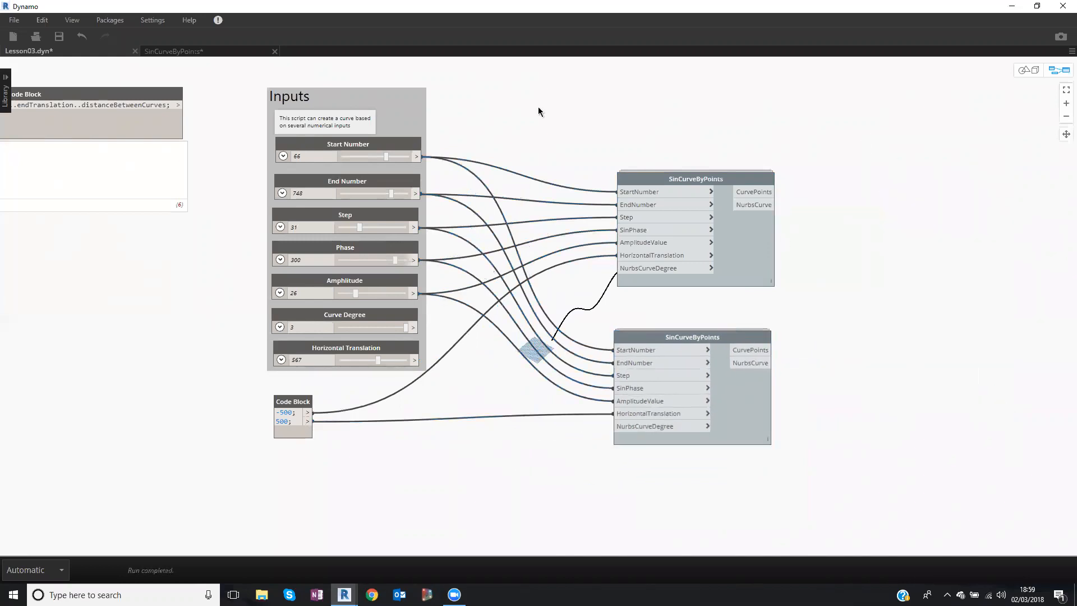
# Connect the range code block's output to the original SinCurveByPoints node's HorizontalTranslation input and nudge that node slightly.
pyautogui.moveTo(579, 221); pyautogui.dragTo(614, 293, button='middle')
pyautogui.moveTo(283, 187); pyautogui.dragTo(341, 271, button='middle')
pyautogui.scroll(-3, 384, 262)
pyautogui.click(388, 254)
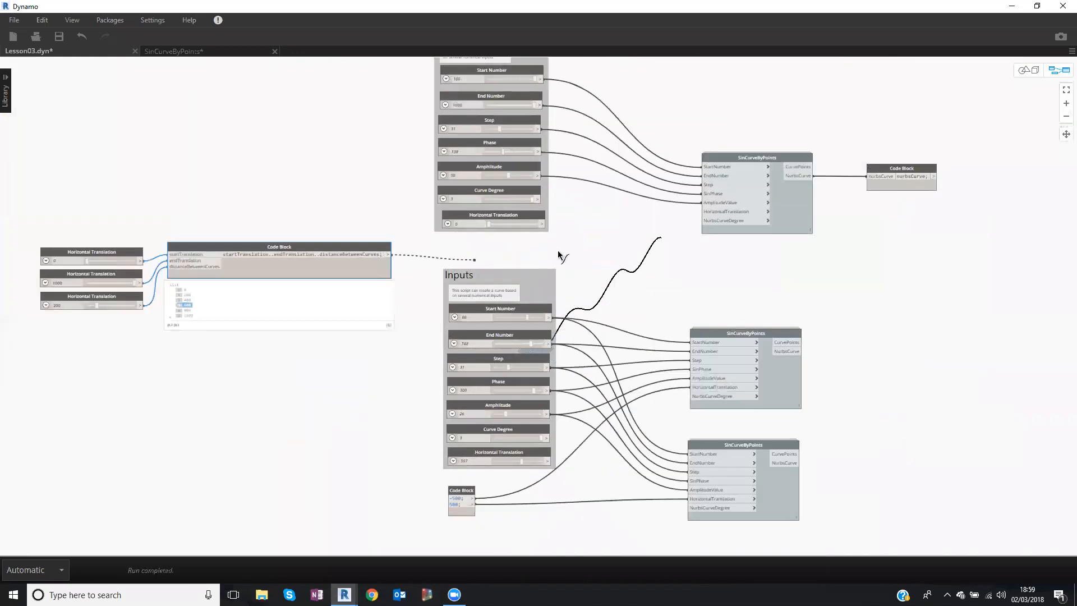
pyautogui.click(702, 212)
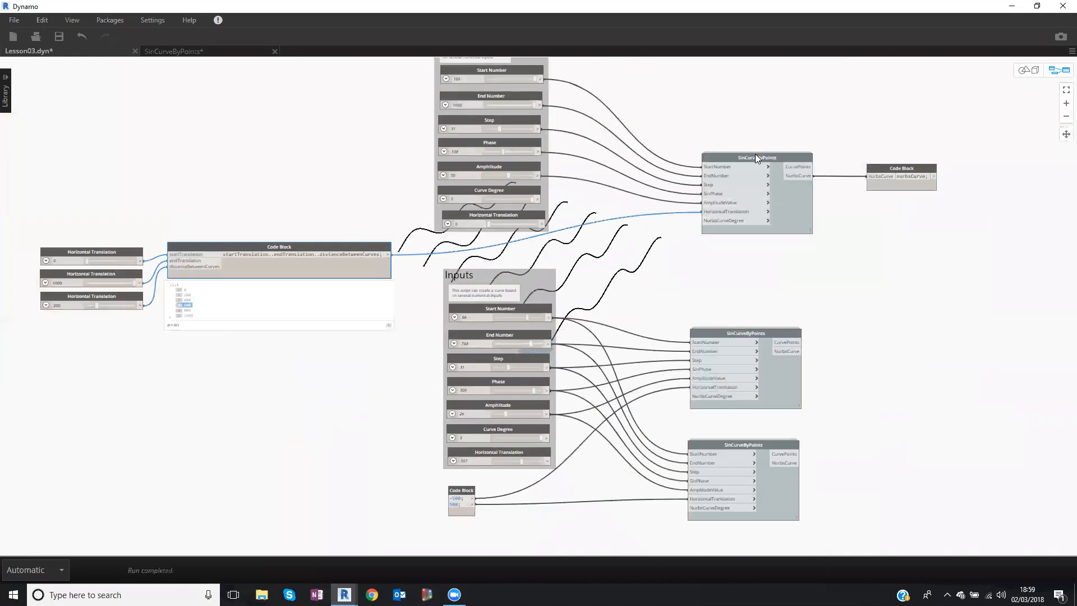
pyautogui.moveTo(750, 157); pyautogui.dragTo(746, 152)
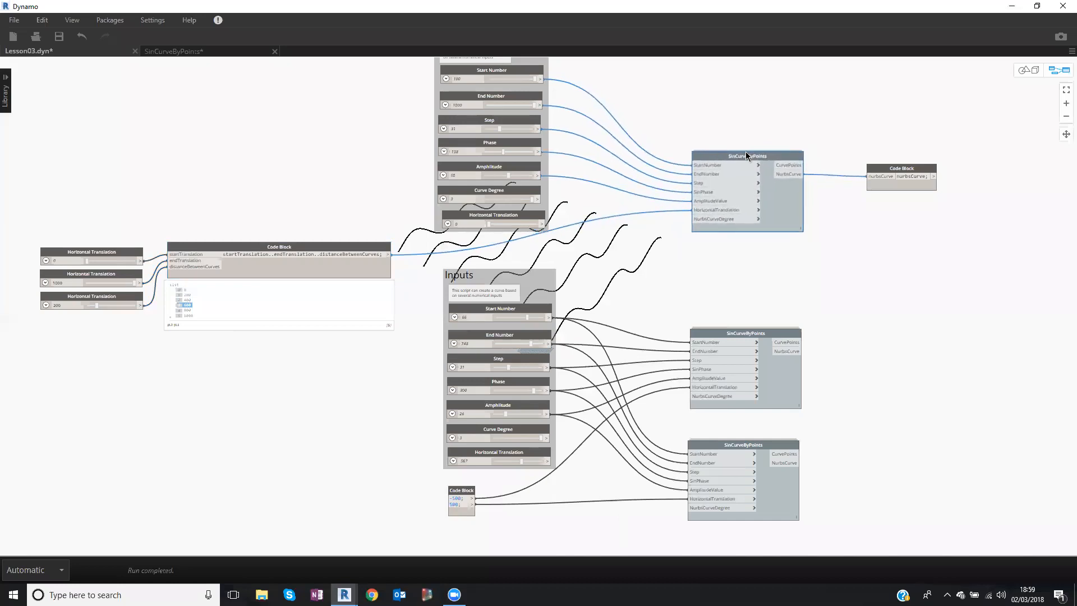
# Disconnect the range code block from the original SinCurveByPoints node and check the curve in the 3D preview.
pyautogui.moveTo(727, 211); pyautogui.dragTo(644, 222)
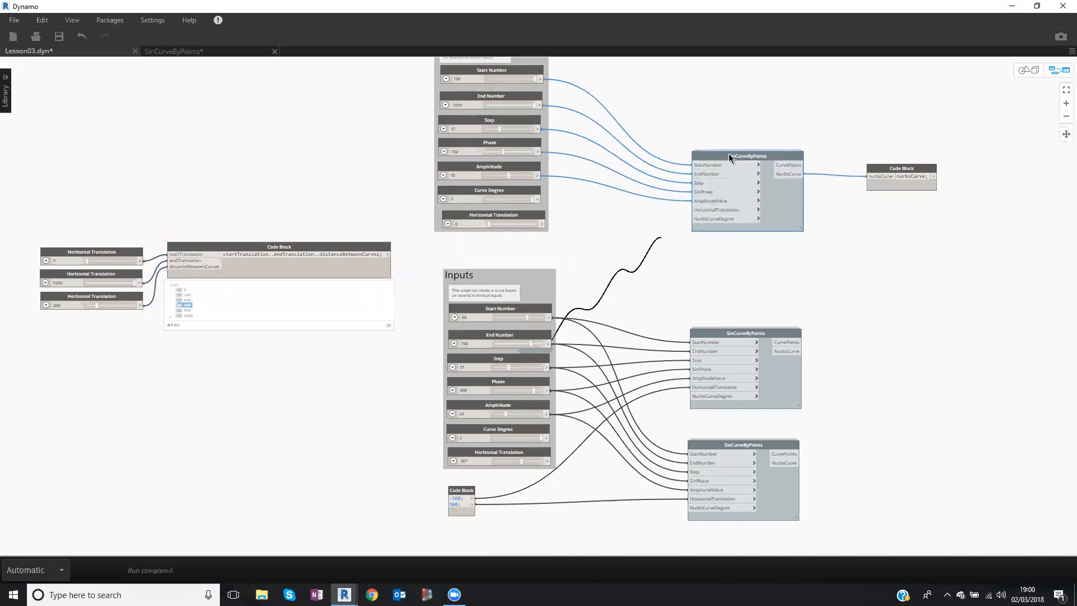
pyautogui.hotkey('ctrl', 'b')
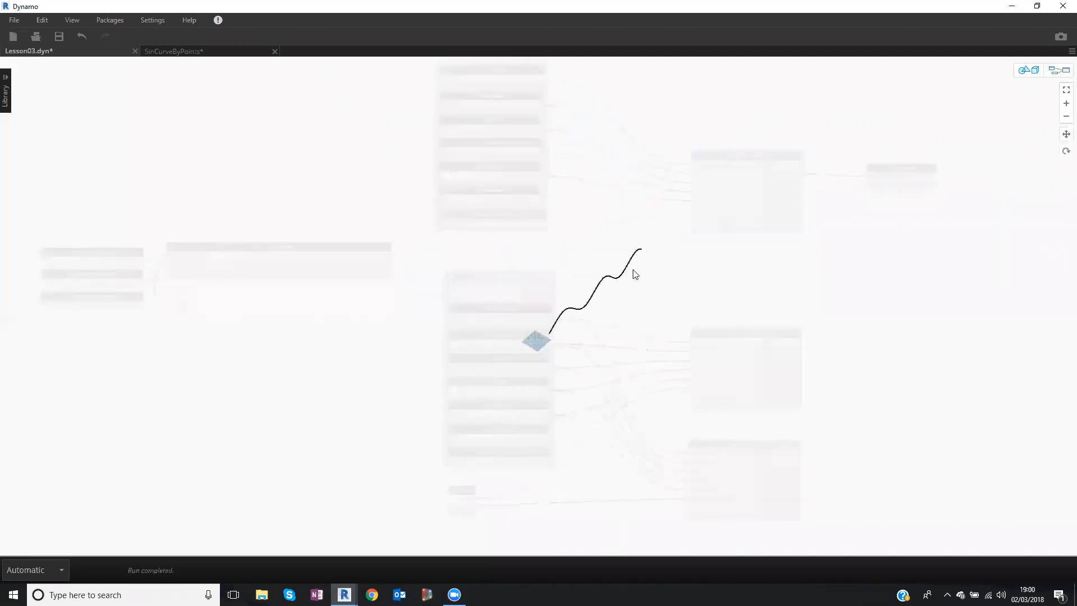
pyautogui.hotkey('ctrl', 'b')
# Delete the nurbsCurve code block connected to the original SinCurveByPoints node.
pyautogui.moveTo(733, 342); pyautogui.dragTo(728, 324, button='middle')
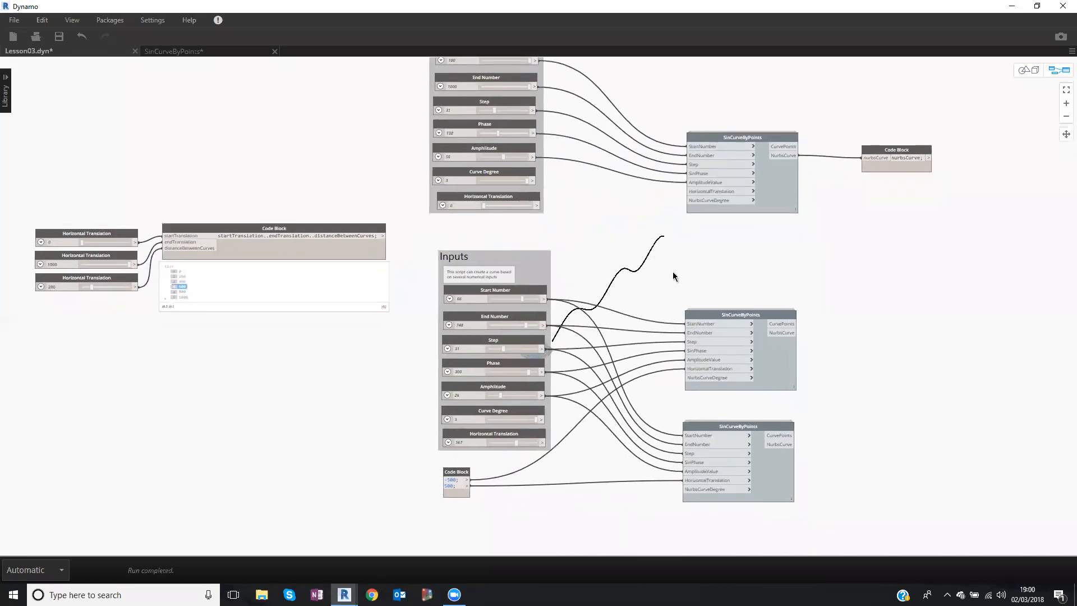
pyautogui.moveTo(675, 244); pyautogui.dragTo(665, 235, button='middle')
pyautogui.click(897, 144)
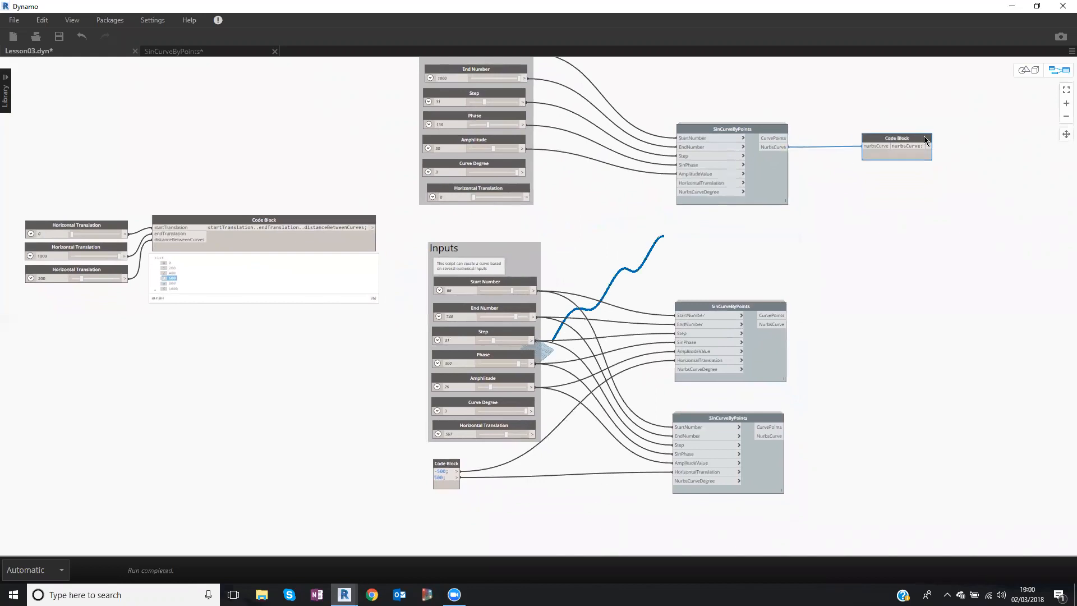
pyautogui.press('Delete')
# Shift the middle SinCurveByPoints node roughly into line above the lowest one.
pyautogui.moveTo(736, 311); pyautogui.dragTo(737, 302)
pyautogui.scroll(2, 733, 304)
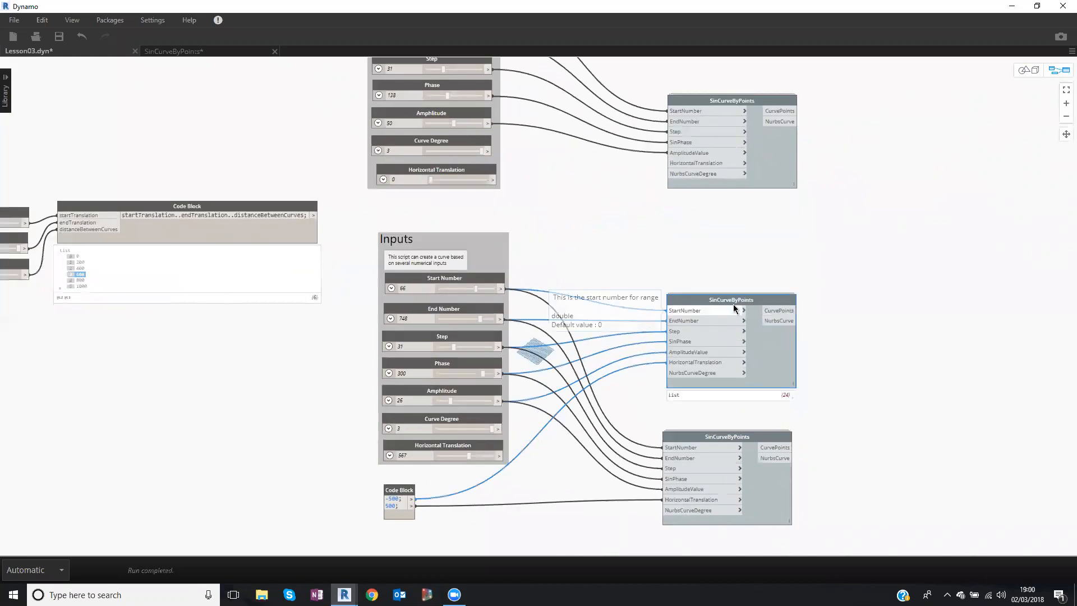
pyautogui.scroll(2, 732, 304)
pyautogui.scroll(-2, 715, 300)
pyautogui.moveTo(716, 302); pyautogui.dragTo(721, 300)
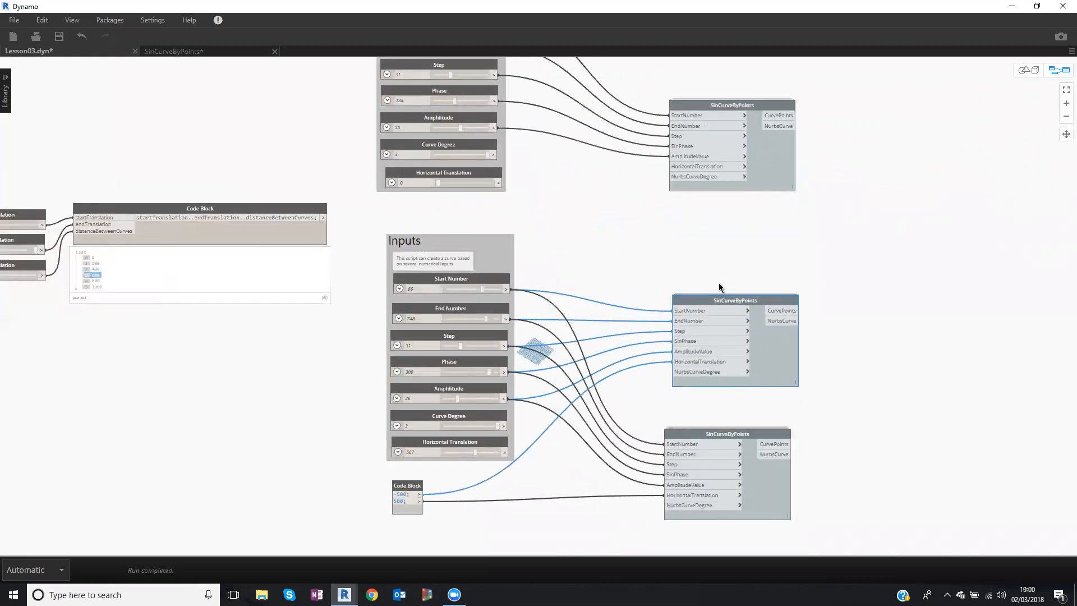
pyautogui.moveTo(693, 243); pyautogui.dragTo(638, 232, button='middle')
pyautogui.moveTo(694, 288); pyautogui.dragTo(682, 288)
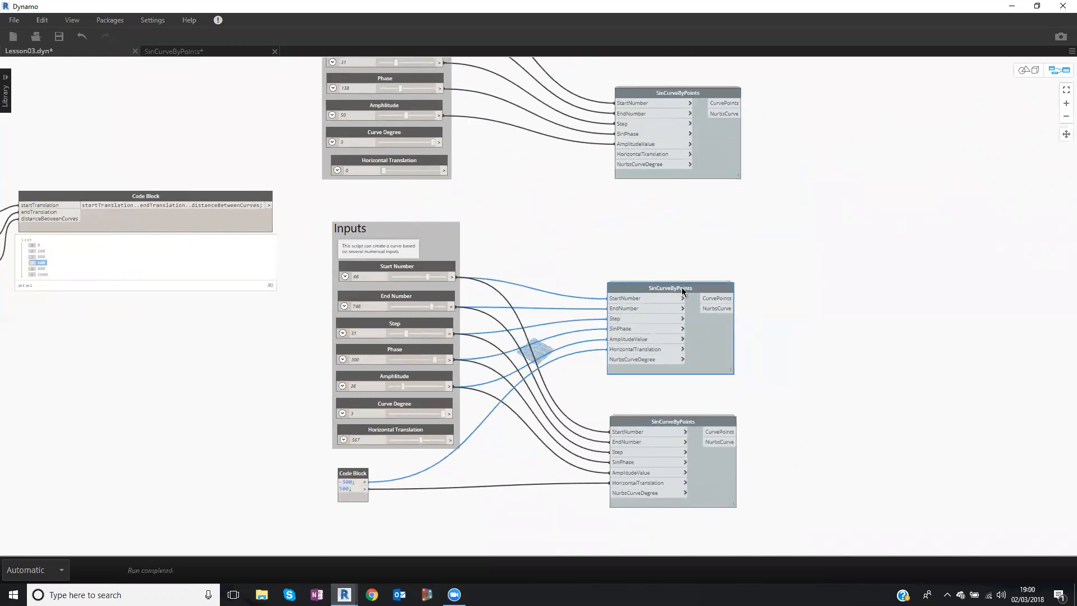
# Open the middle SinCurveByPoints node's custom definition to examine its whole graph, and return to Lesson03.
pyautogui.rightClick(683, 288)
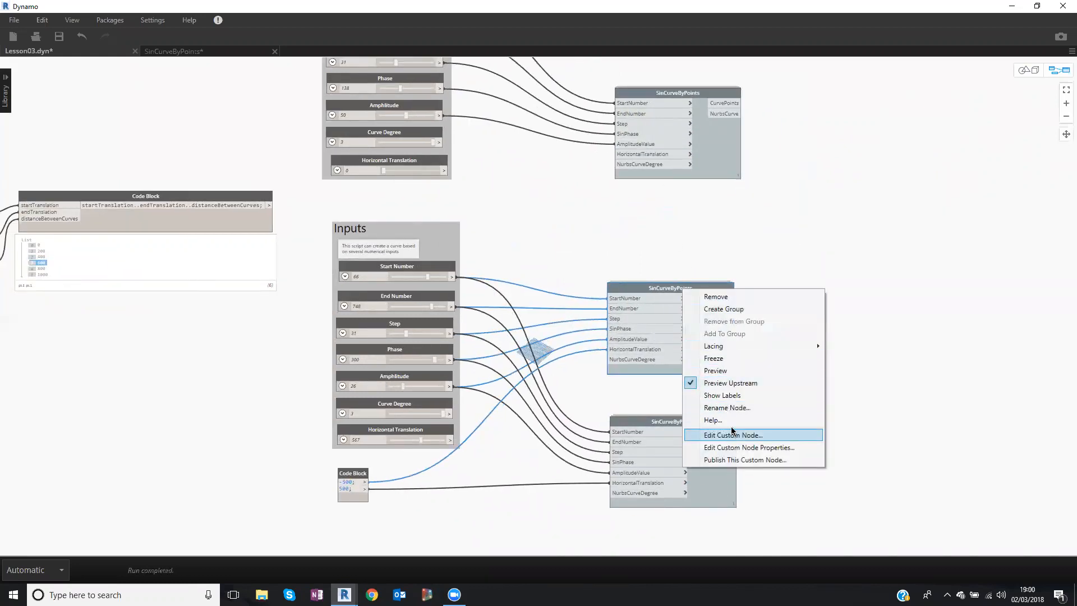
pyautogui.click(679, 369)
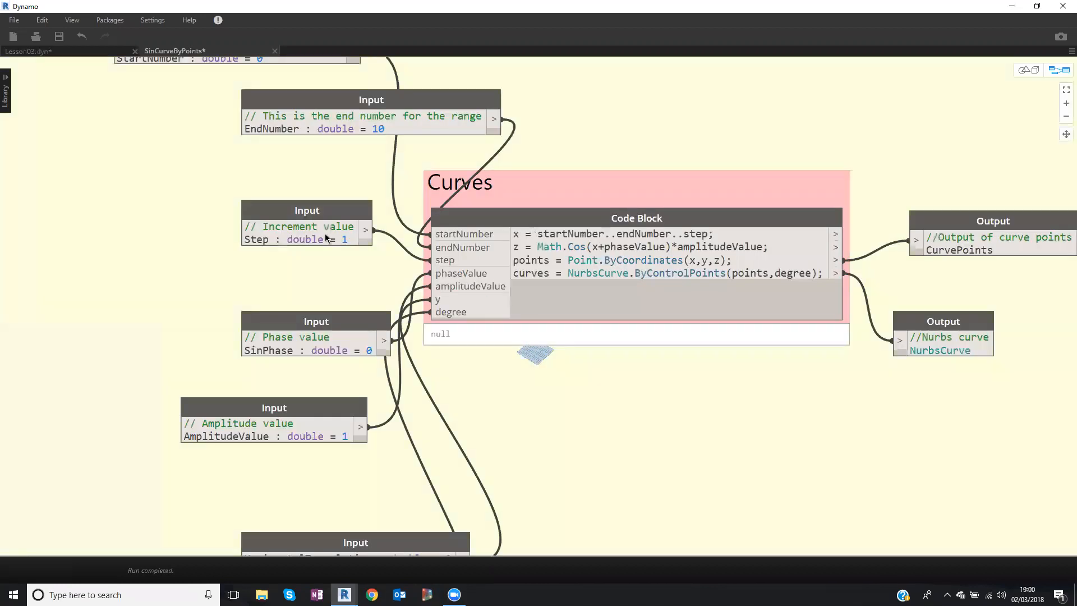
pyautogui.scroll(-5, 466, 277)
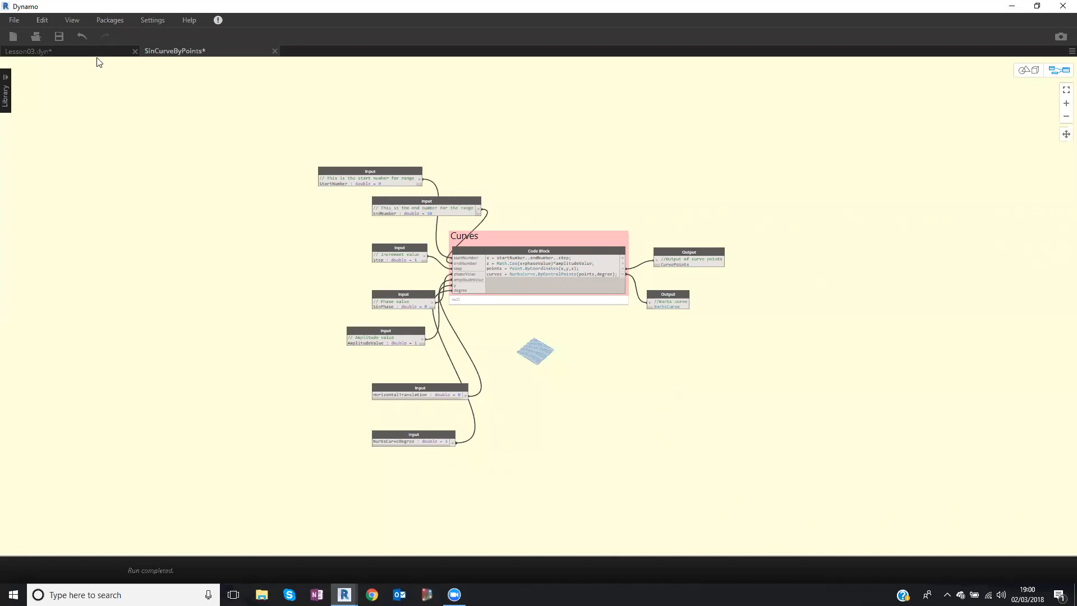
pyautogui.hotkey('ctrl', 'Tab')
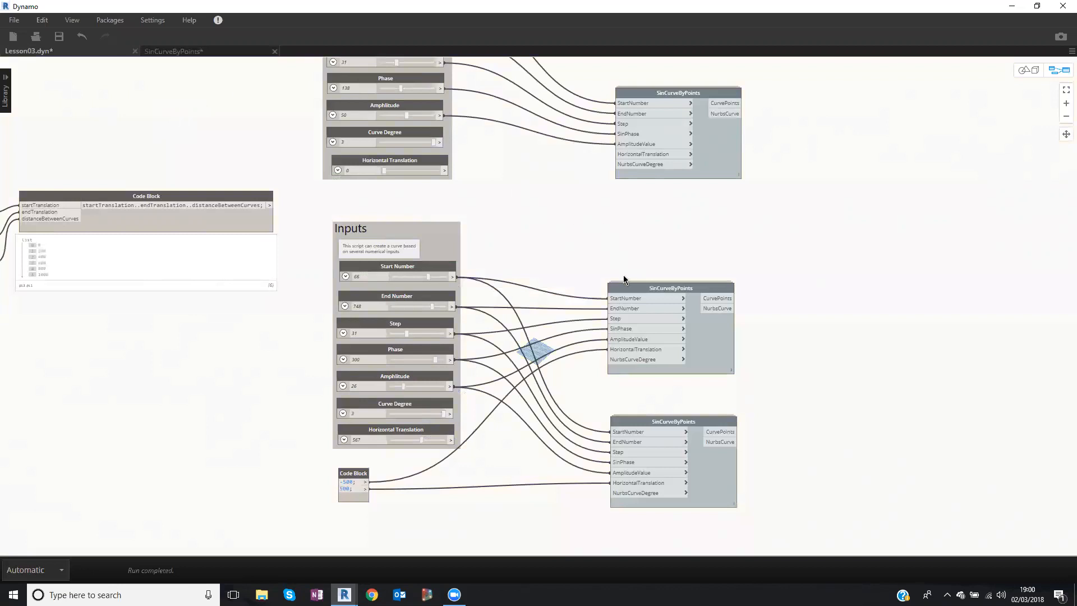
# Show the geometry preview of all three SinCurveByPoints nodes and inspect their curves in the 3D view.
pyautogui.moveTo(579, 63); pyautogui.dragTo(811, 527)
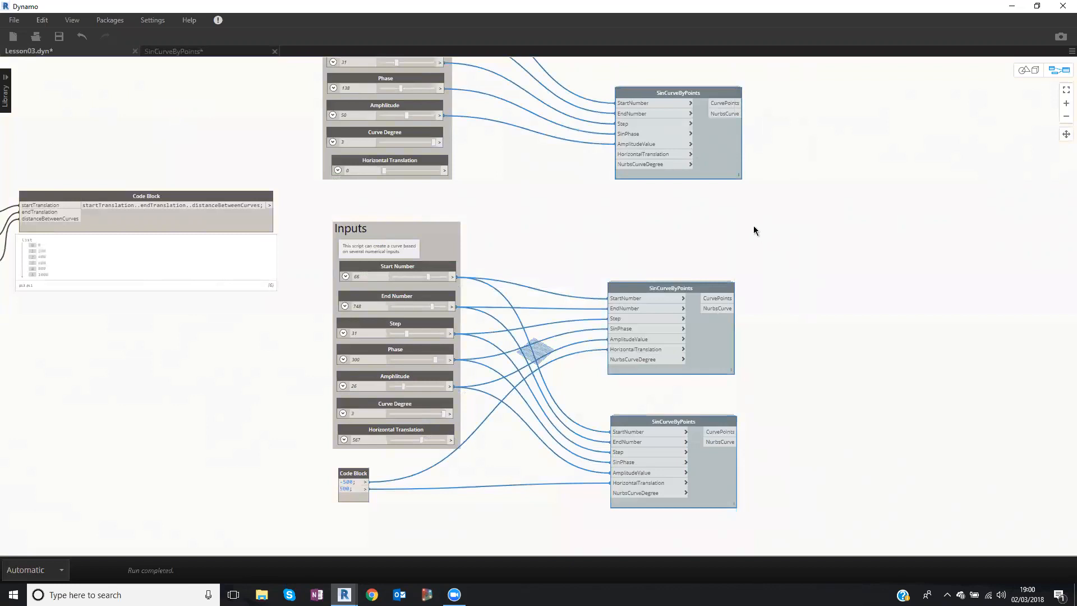
pyautogui.rightClick(754, 230)
pyautogui.click(791, 273)
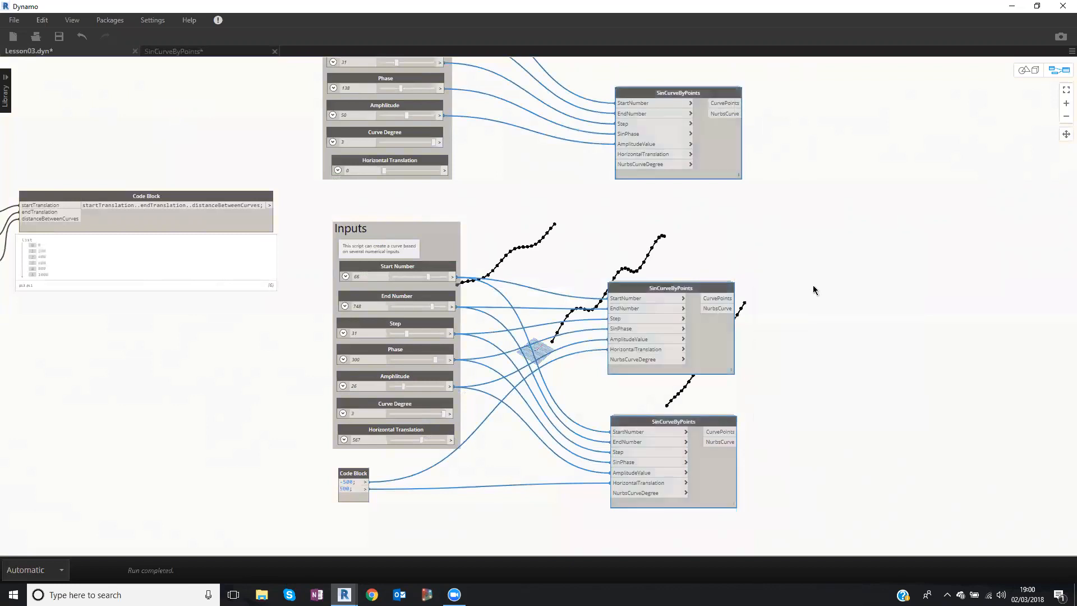
pyautogui.hotkey('ctrl', 'b')
pyautogui.moveTo(712, 301)
pyautogui.mouseDown(button='right')
pyautogui.moveTo(724, 333)
pyautogui.moveTo(702, 316)
pyautogui.moveTo(726, 332)
pyautogui.moveTo(716, 291)
pyautogui.moveTo(732, 277)
pyautogui.moveTo(783, 301)
pyautogui.moveTo(767, 328)
pyautogui.moveTo(718, 323)
pyautogui.mouseUp(button='right')
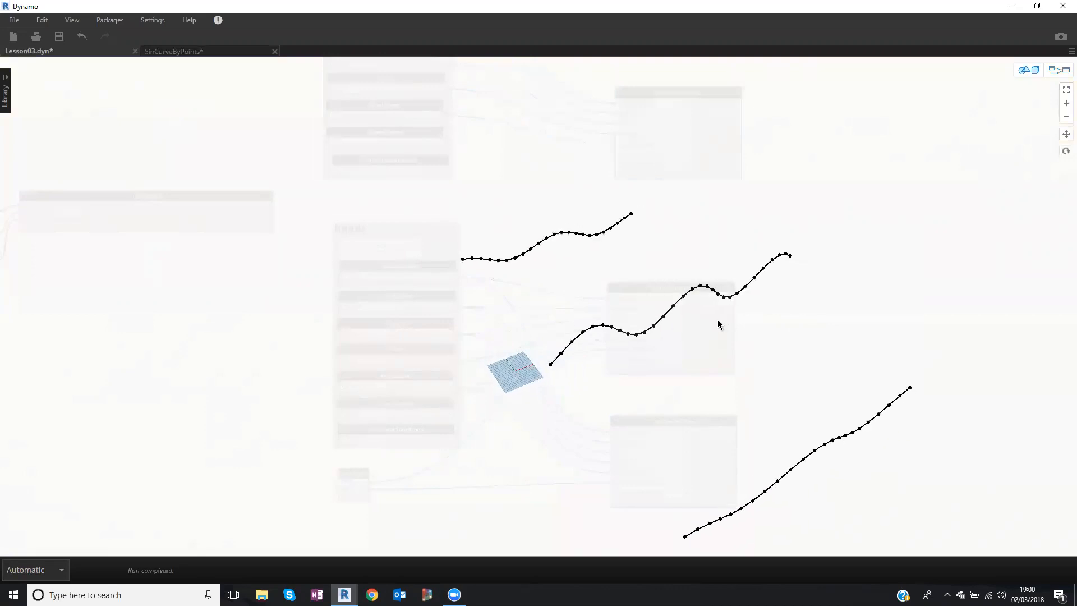
pyautogui.hotkey('ctrl', 'b')
pyautogui.moveTo(731, 191)
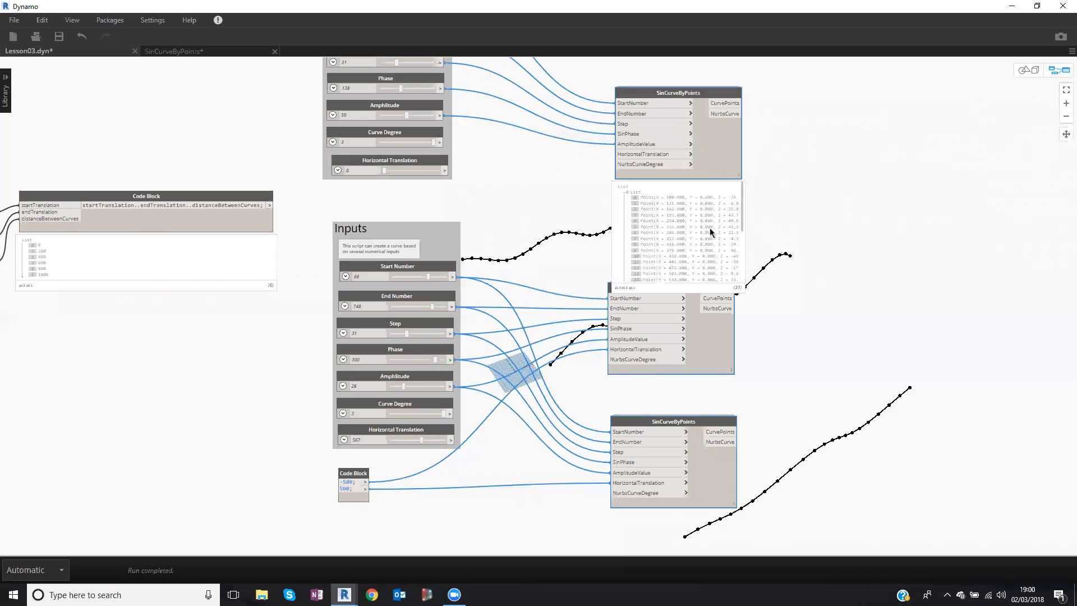
pyautogui.scroll(-2, 710, 231)
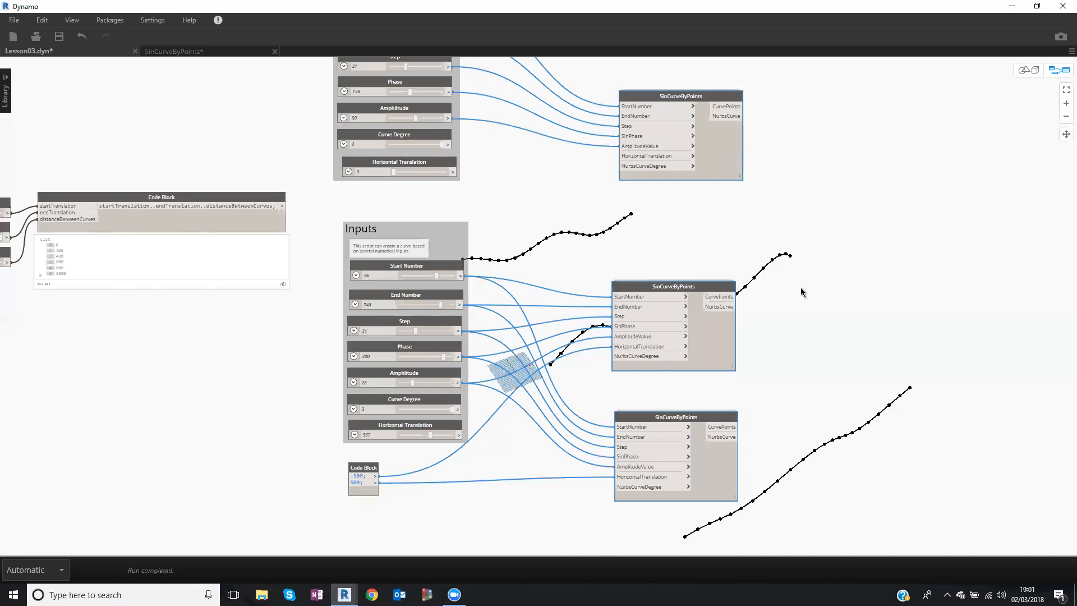
# Reposition the upper two SinCurveByPoints nodes so they line up in a column with the lowest one.
pyautogui.click(786, 246)
pyautogui.moveTo(718, 258); pyautogui.dragTo(428, 228, button='middle')
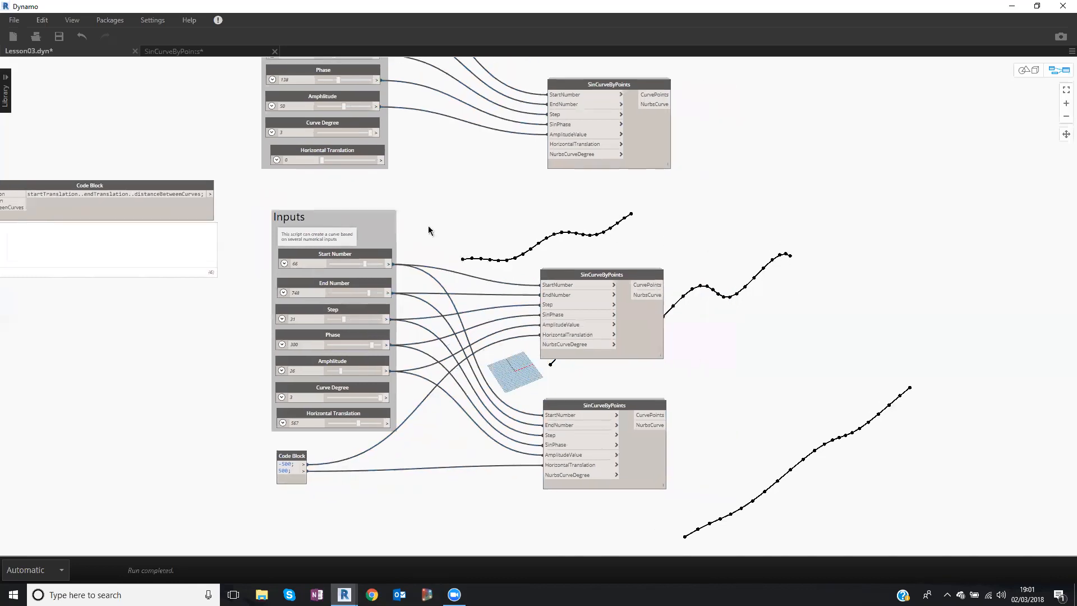
pyautogui.moveTo(614, 370); pyautogui.dragTo(552, 331, button='middle')
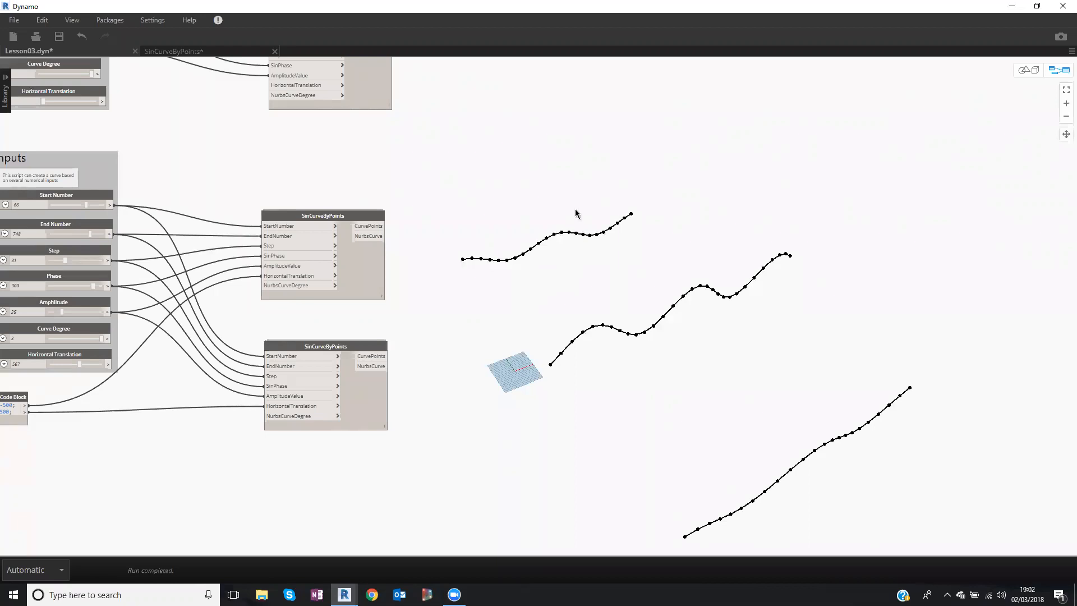
pyautogui.scroll(1, 576, 214)
pyautogui.scroll(-2, 575, 214)
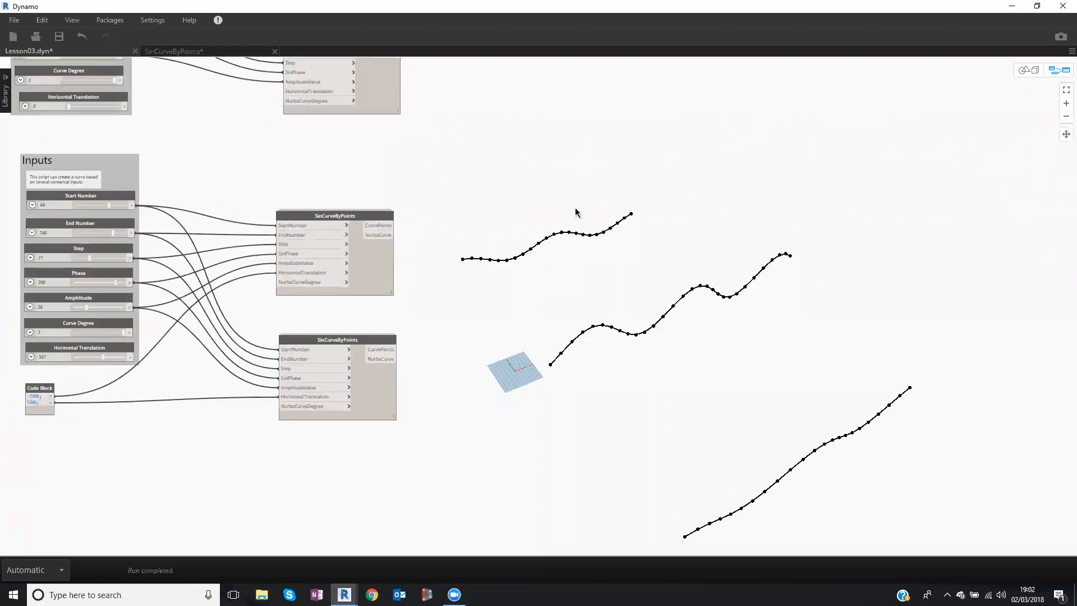
pyautogui.scroll(1, 583, 218)
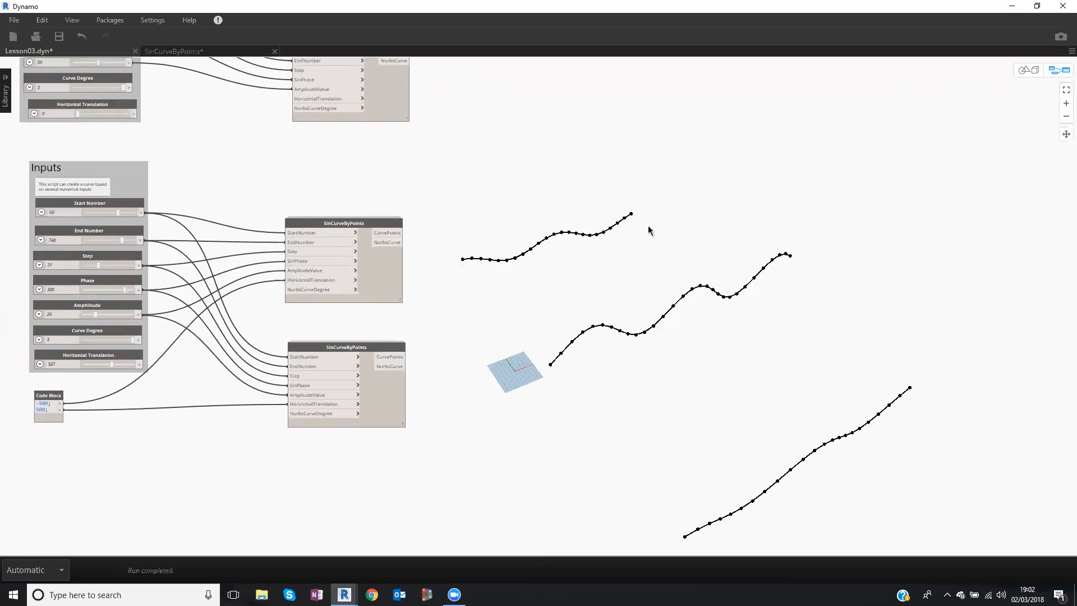
pyautogui.moveTo(541, 224); pyautogui.dragTo(562, 264, button='middle')
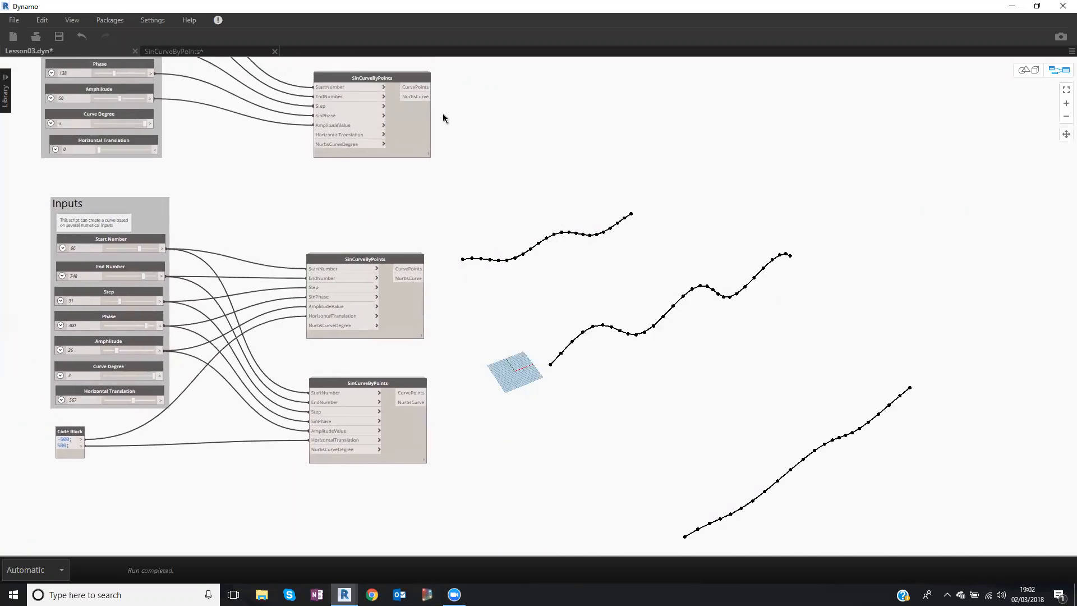
pyautogui.click(418, 94)
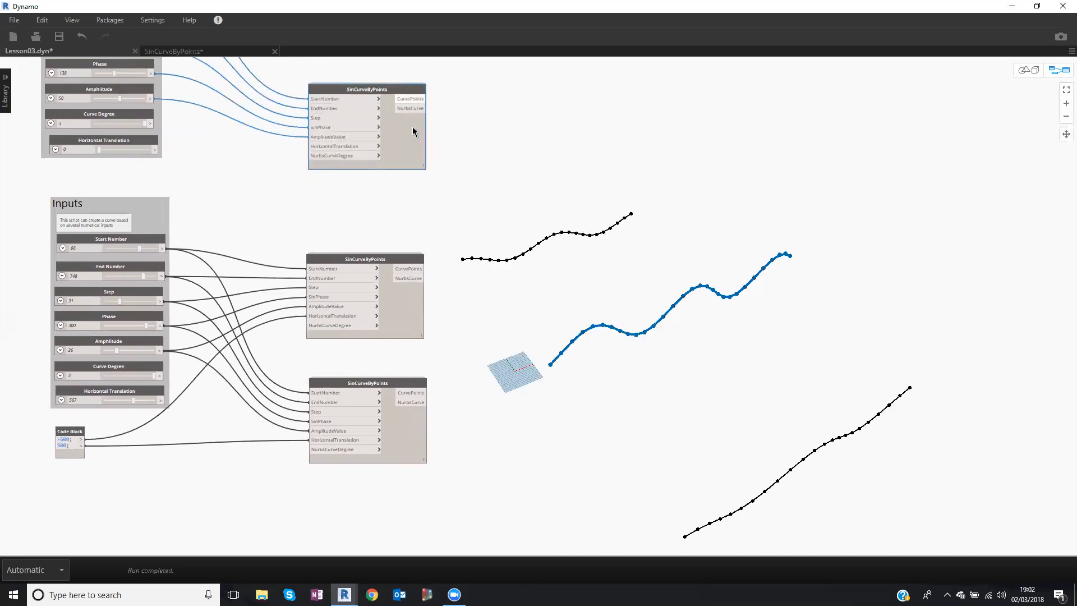
pyautogui.moveTo(415, 231); pyautogui.dragTo(412, 219)
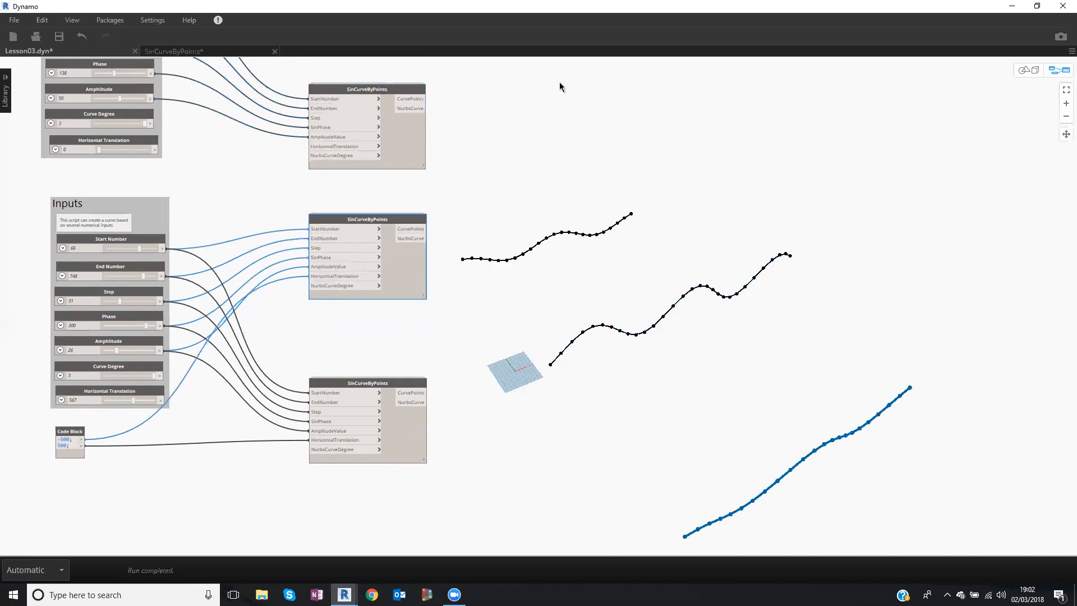
# Add a Count node beside the uppermost SinCurveByPoints node and connect that node's CurvePoints output to its list input.
pyautogui.rightClick(826, 84)
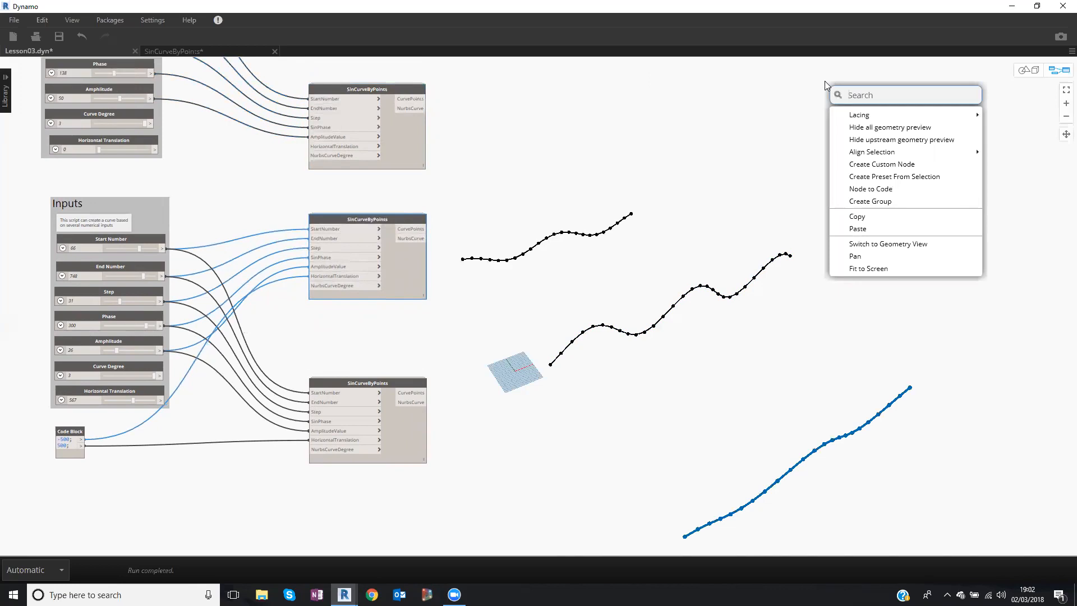
pyautogui.write('count')
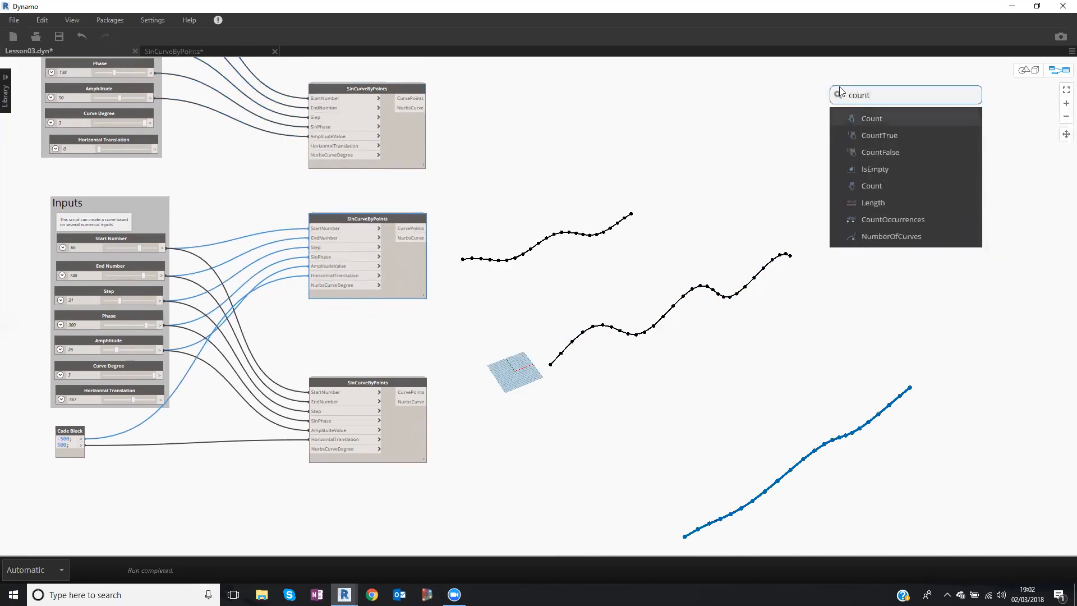
pyautogui.click(858, 117)
pyautogui.moveTo(872, 126); pyautogui.dragTo(496, 96)
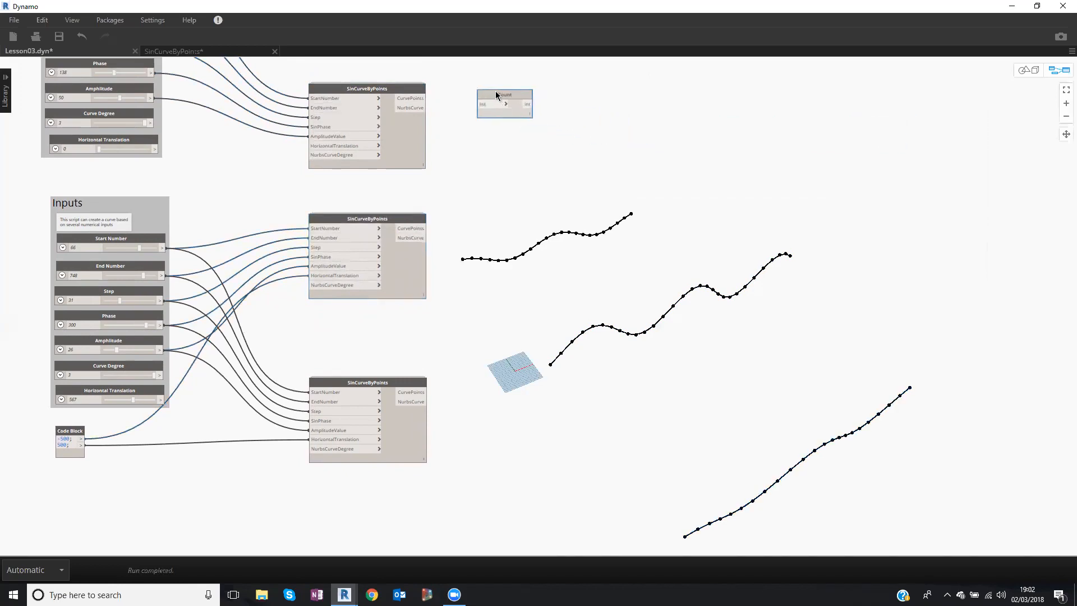
pyautogui.scroll(5, 501, 95)
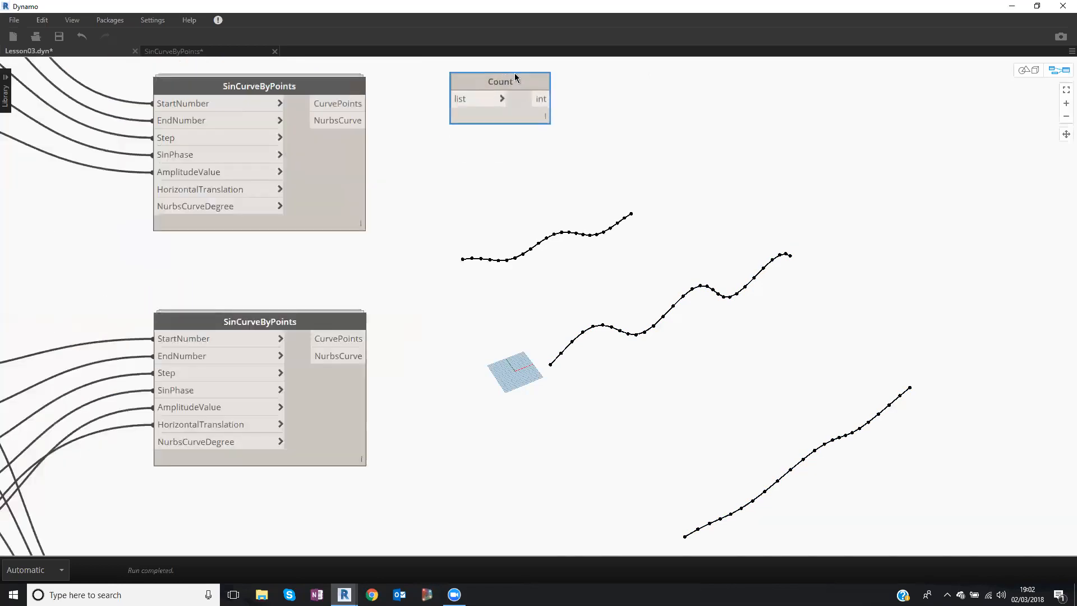
pyautogui.moveTo(523, 83); pyautogui.dragTo(536, 86)
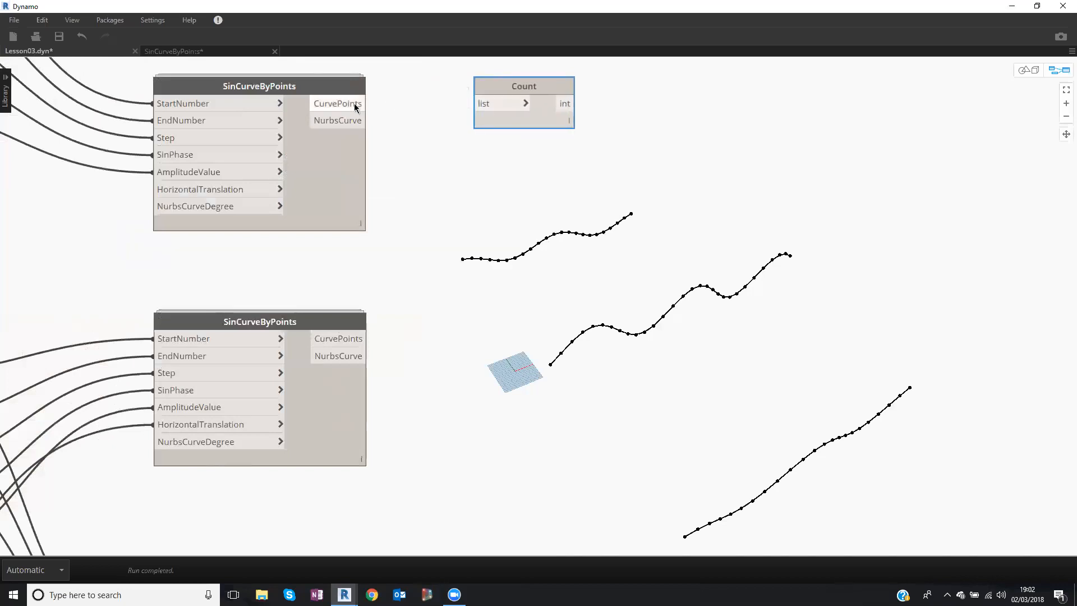
pyautogui.moveTo(361, 104); pyautogui.dragTo(462, 91)
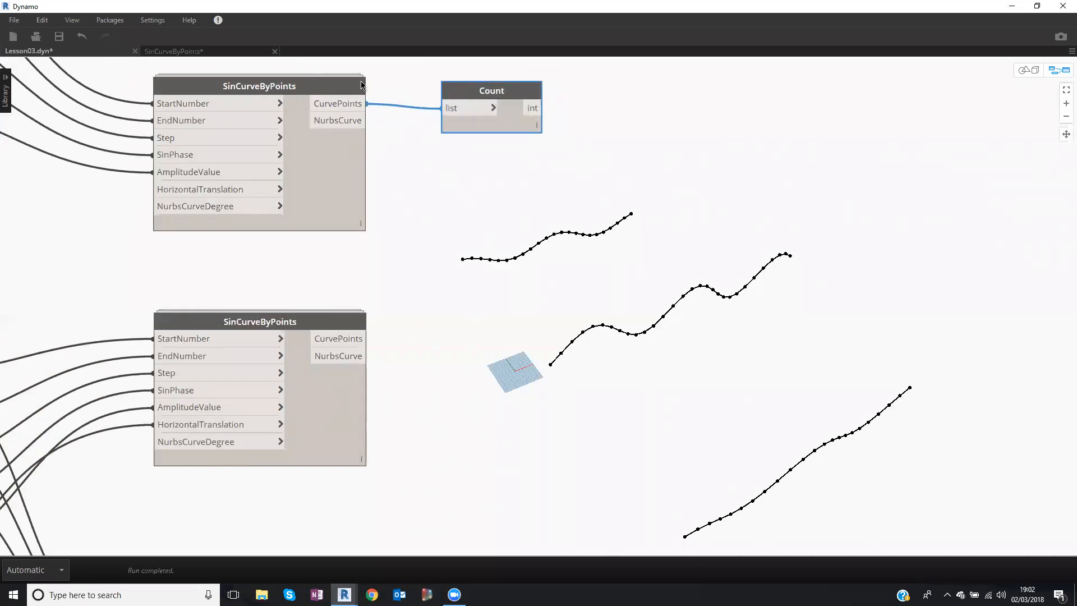
# Feed the NurbsCurve output into the Count node to check it, and reconnect the CurvePoints output.
pyautogui.moveTo(337, 150)
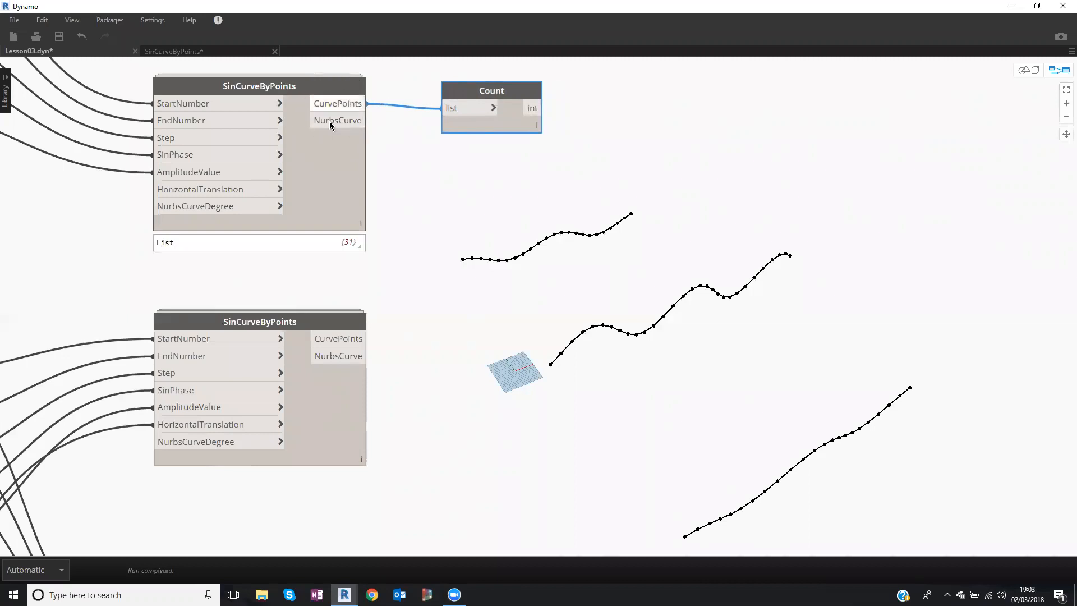
pyautogui.moveTo(335, 104); pyautogui.dragTo(479, 82)
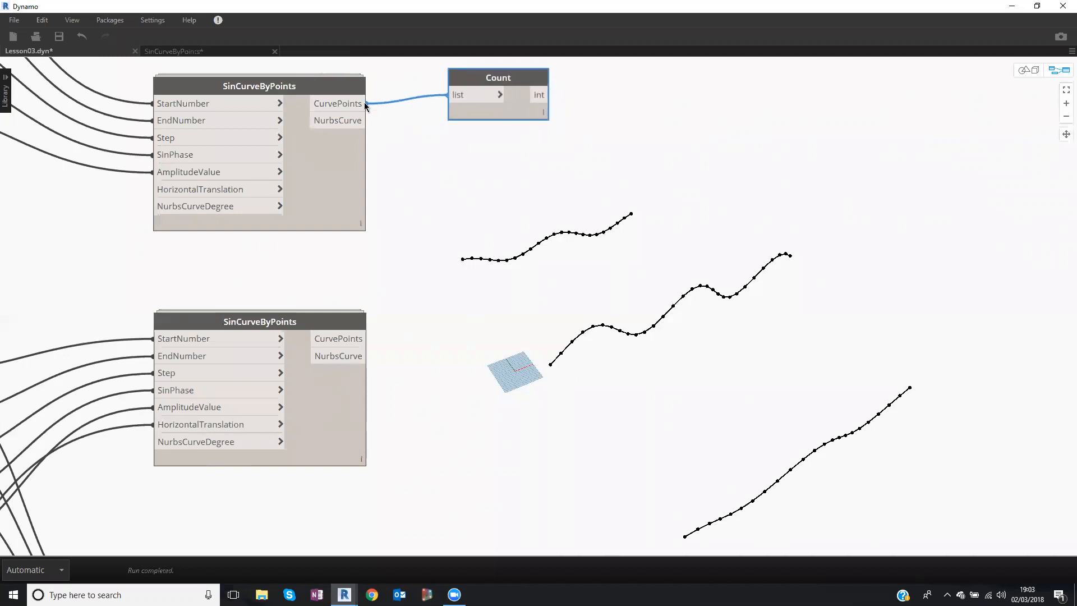
pyautogui.moveTo(361, 120); pyautogui.dragTo(459, 95)
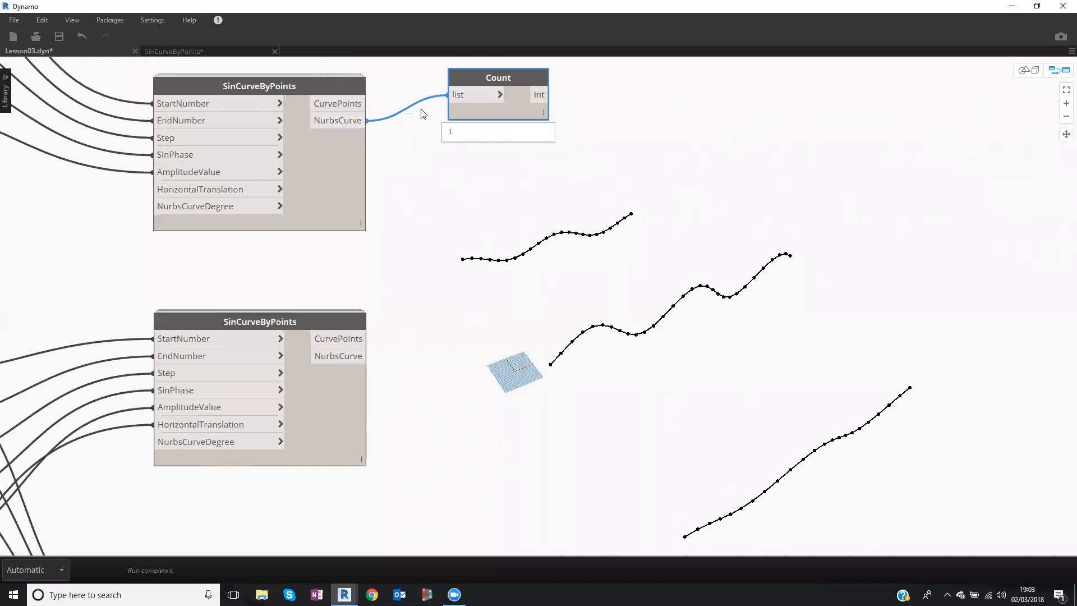
pyautogui.moveTo(368, 103); pyautogui.dragTo(452, 82)
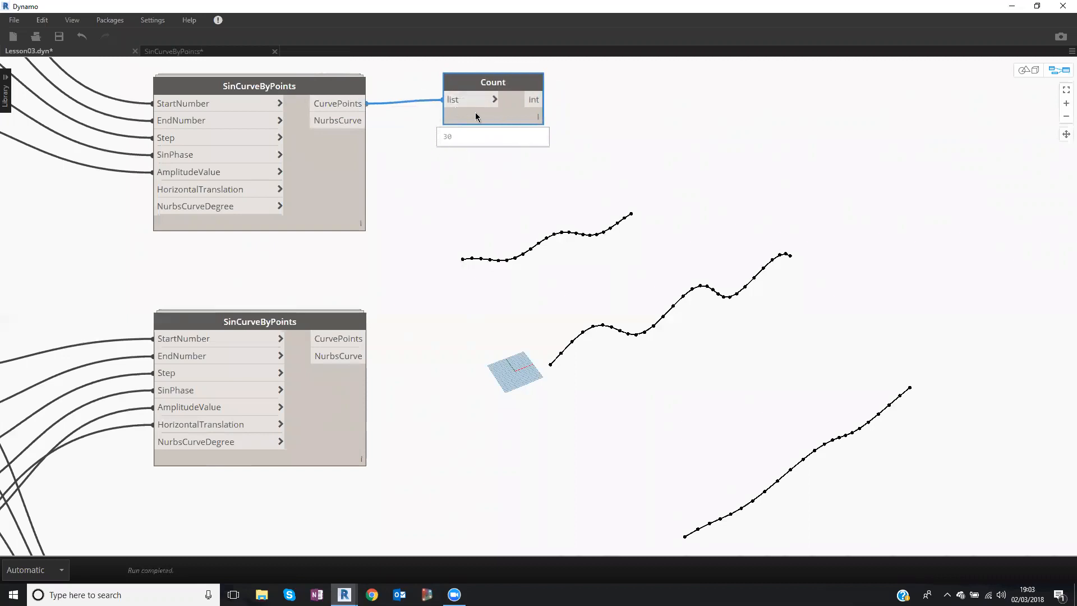
# Duplicate the Count node beside the middle SinCurveByPoints node and connect that node's CurvePoints output to the copy's list input.
pyautogui.moveTo(500, 84); pyautogui.dragTo(505, 86)
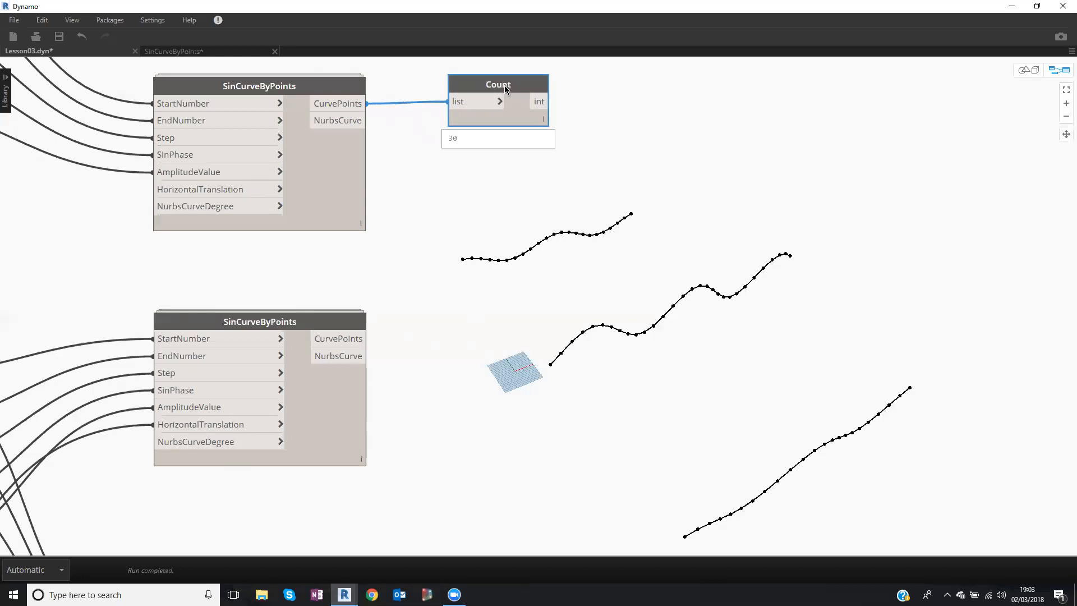
pyautogui.hotkey('ctrl', 'c')
pyautogui.hotkey('ctrl', 'v')
pyautogui.moveTo(608, 110); pyautogui.dragTo(465, 337)
pyautogui.moveTo(357, 339); pyautogui.dragTo(444, 350)
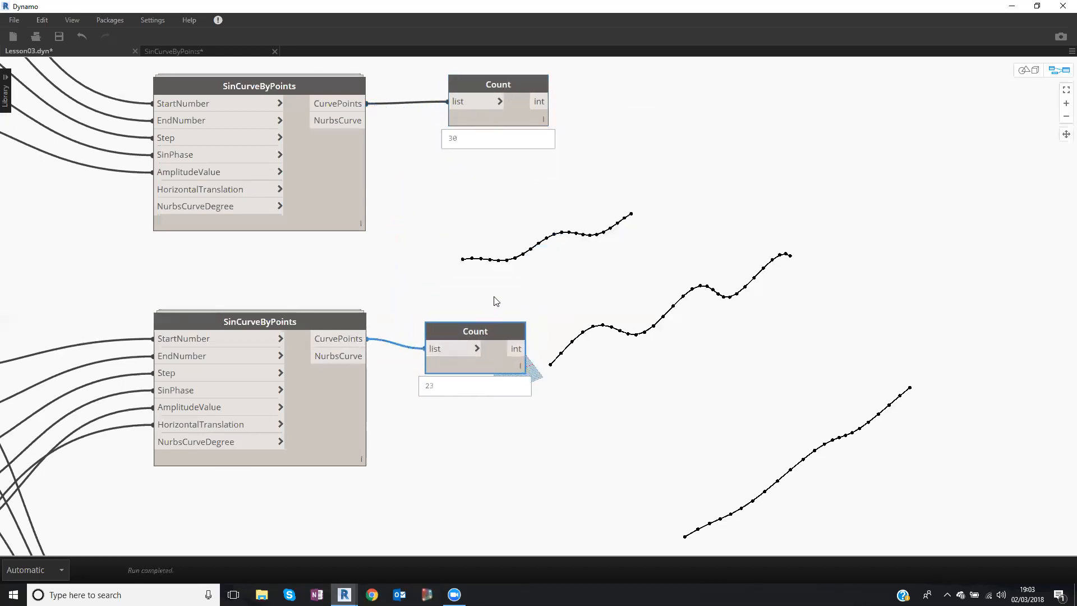
pyautogui.moveTo(489, 267); pyautogui.dragTo(484, 234, button='middle')
pyautogui.moveTo(487, 298); pyautogui.dragTo(506, 270)
# Place another copy of the Count node beside the lowest SinCurveByPoints node and connect its CurvePoints output to it.
pyautogui.scroll(-4, 505, 294)
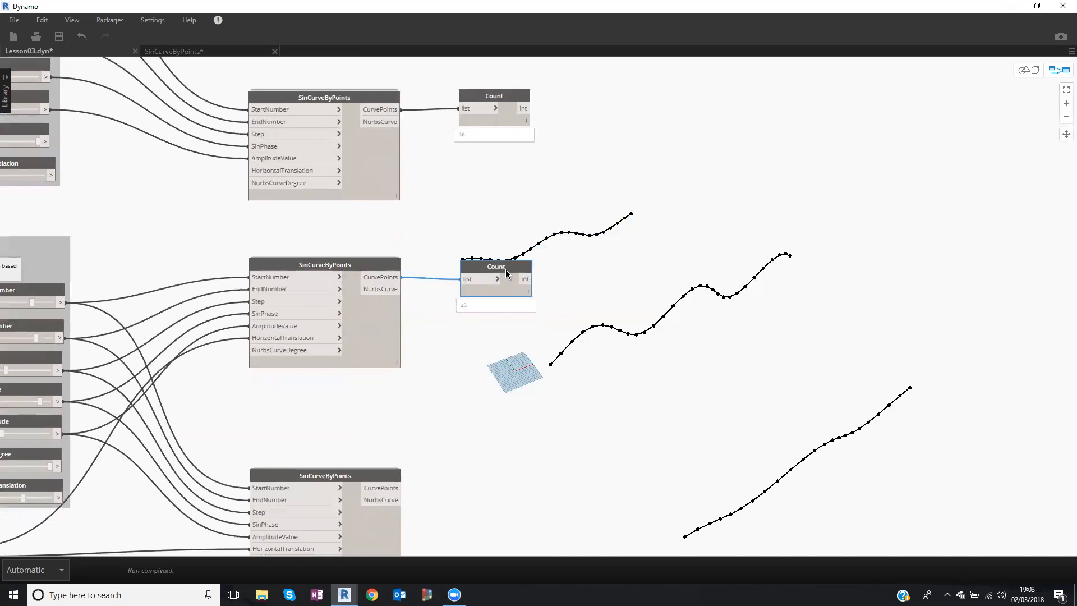
pyautogui.hotkey('ctrl', 'c')
pyautogui.hotkey('ctrl', 'v')
pyautogui.moveTo(583, 282); pyautogui.dragTo(498, 484)
pyautogui.moveTo(402, 488); pyautogui.dragTo(478, 473)
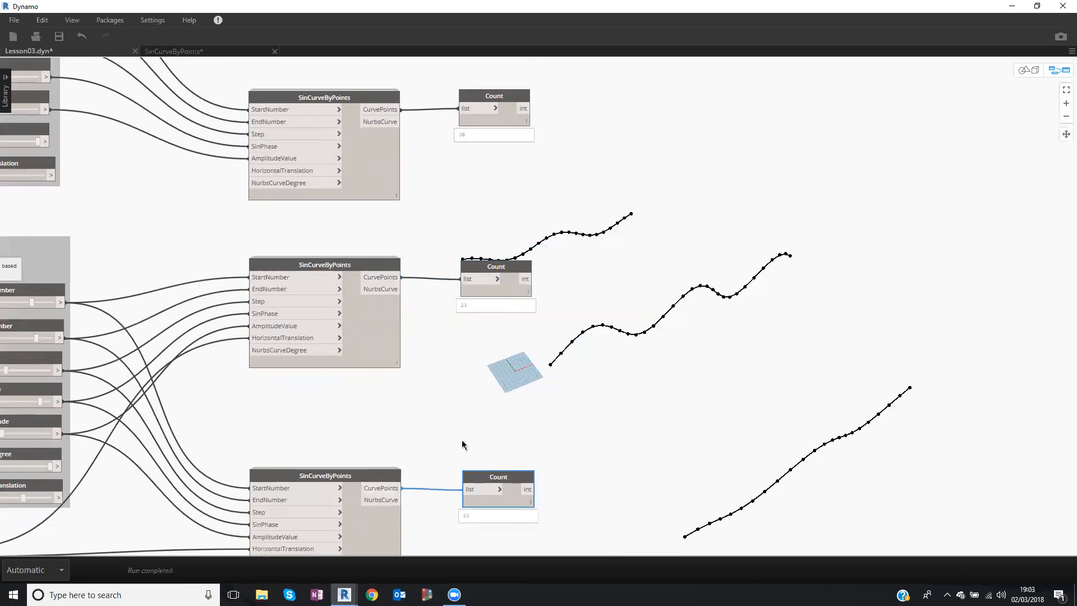
pyautogui.scroll(2, 463, 445)
pyautogui.scroll(-1, 462, 440)
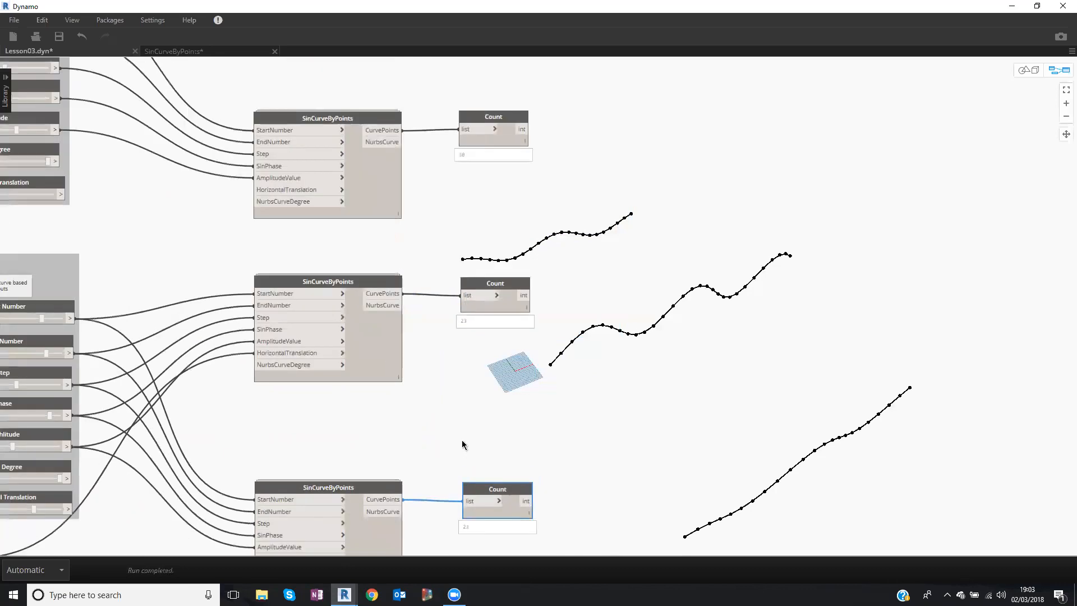
pyautogui.scroll(1, 462, 440)
pyautogui.scroll(-1, 463, 441)
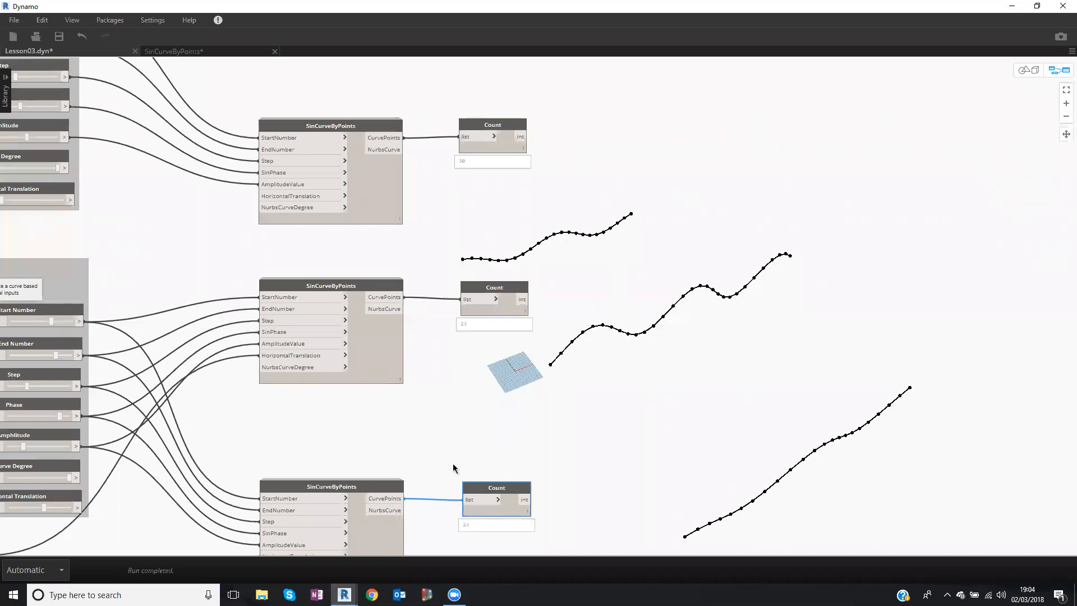
# Create a code block with the range 0..10..1 in the empty area beside the Count nodes and view its list.
pyautogui.click(704, 111)
pyautogui.doubleClick(704, 115)
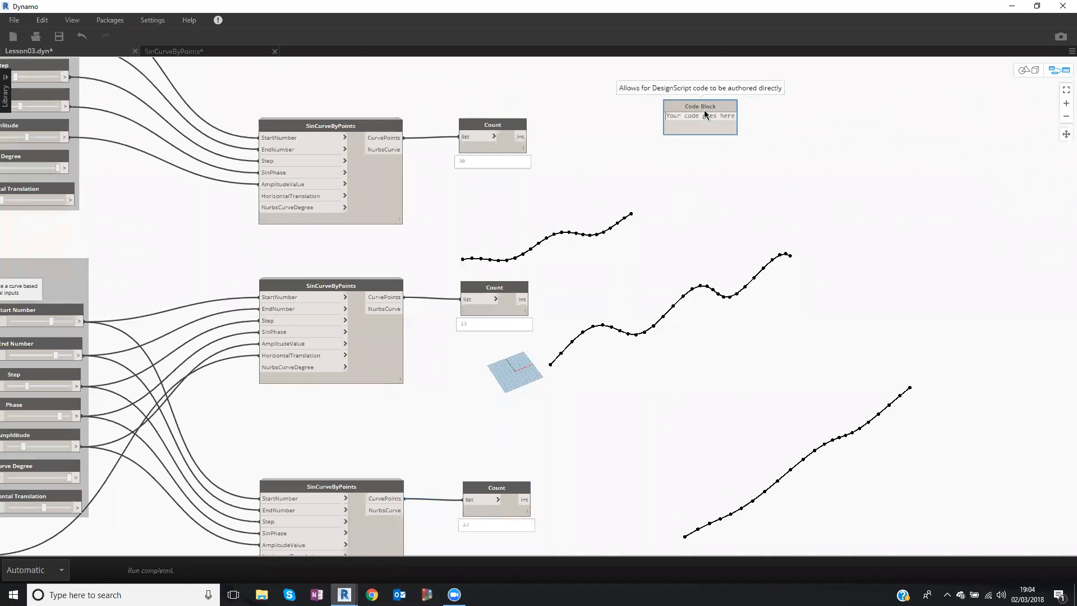
pyautogui.write('0..10')
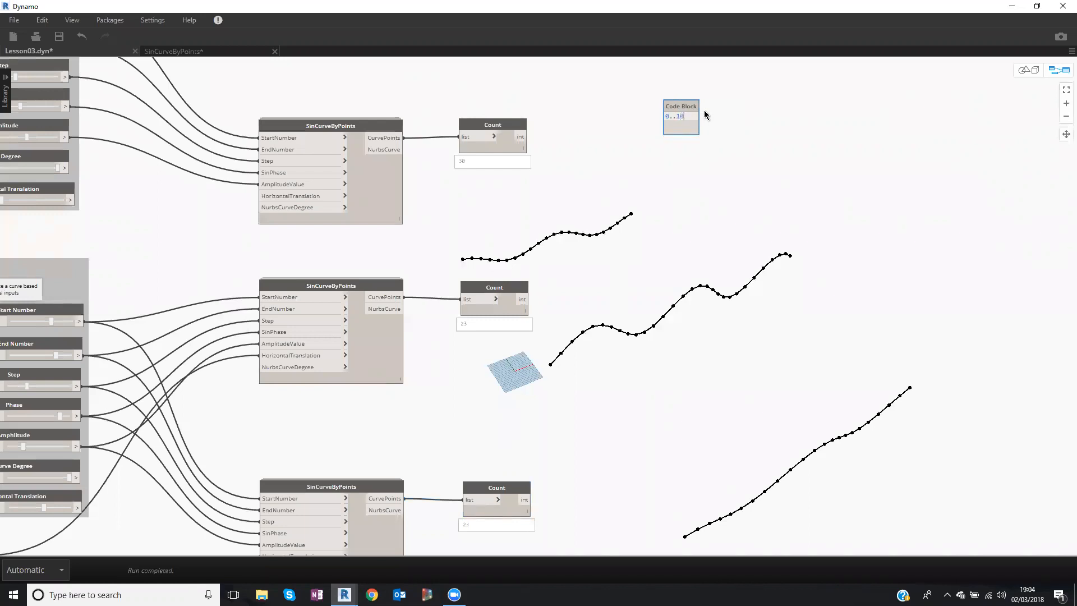
pyautogui.write('..1')
pyautogui.click(711, 107)
pyautogui.scroll(1, 703, 132)
pyautogui.scroll(2, 703, 135)
pyautogui.moveTo(701, 169)
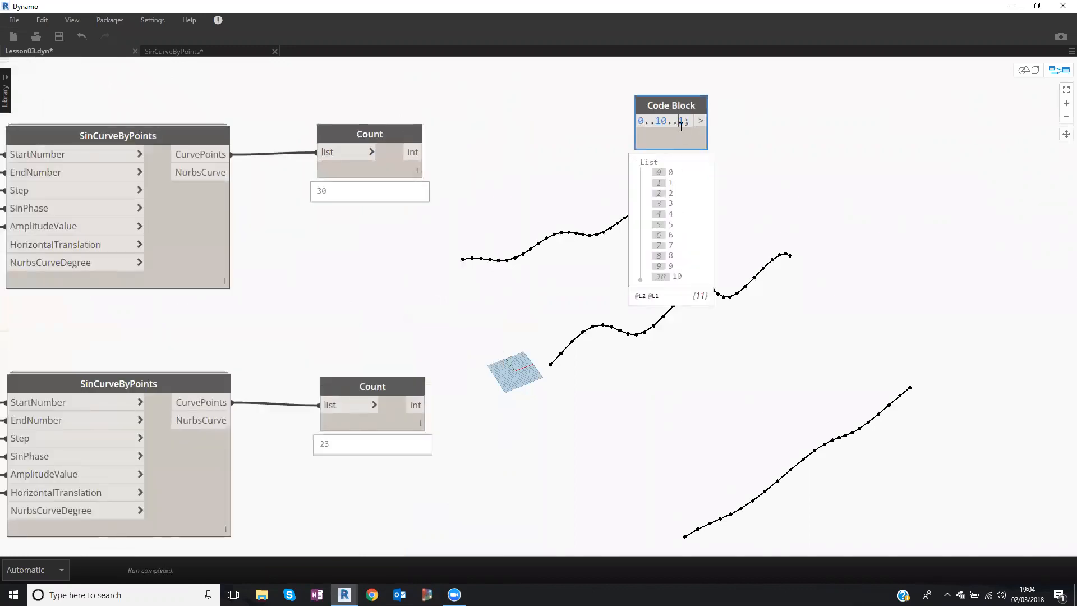
# Change the code block's range to 0..10..#2, check its list, and delete the code block.
pyautogui.write('#')
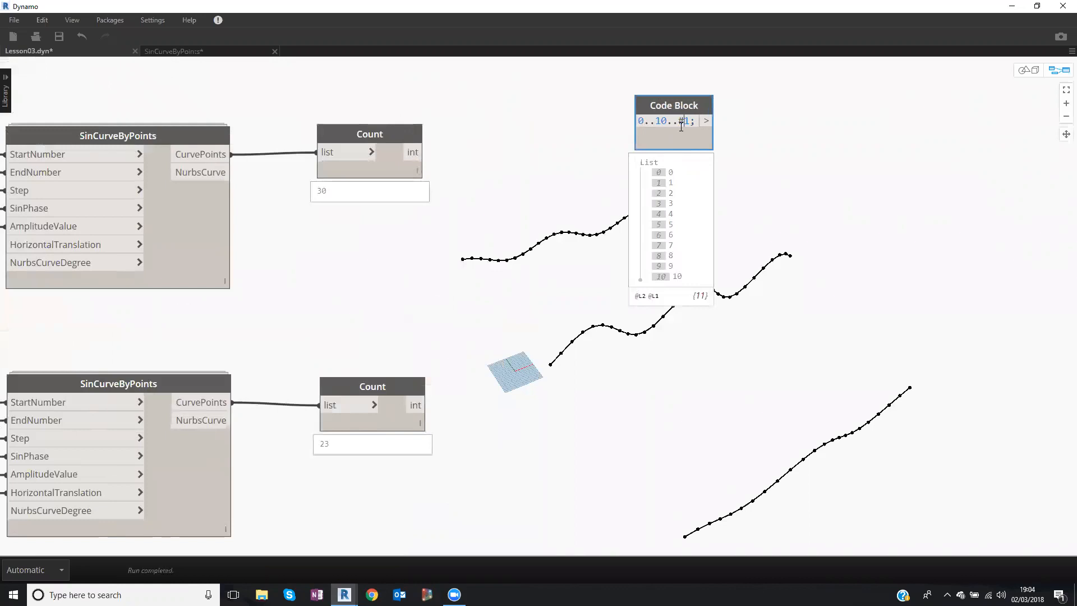
pyautogui.press('Delete')
pyautogui.write('2')
pyautogui.click(898, 126)
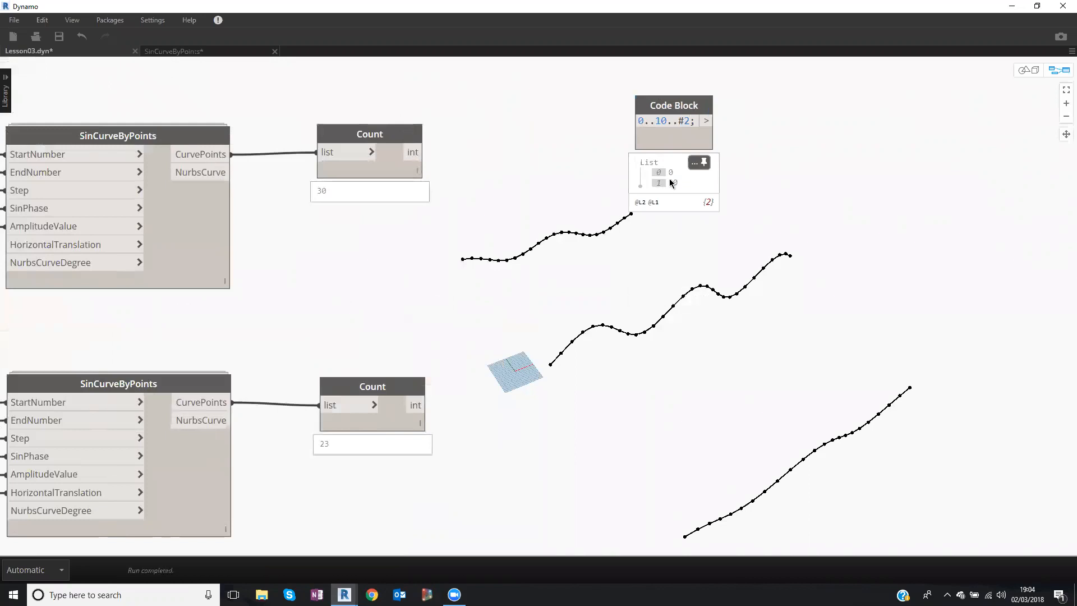
pyautogui.moveTo(674, 102); pyautogui.dragTo(666, 107)
pyautogui.press('Delete')
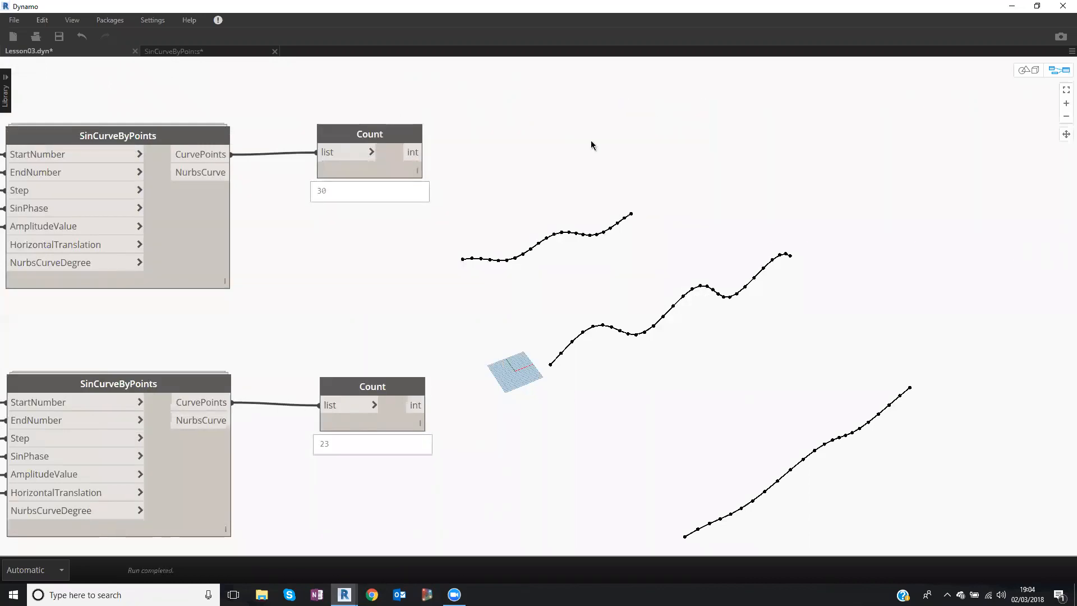
pyautogui.hscroll(-3, 601, 157)
pyautogui.moveTo(601, 158); pyautogui.dragTo(724, 142, button='middle')
pyautogui.moveTo(520, 185); pyautogui.dragTo(613, 177, button='middle')
pyautogui.scroll(-2, 410, 211)
pyautogui.scroll(-2, 411, 211)
pyautogui.moveTo(411, 210); pyautogui.dragTo(472, 203, button='middle')
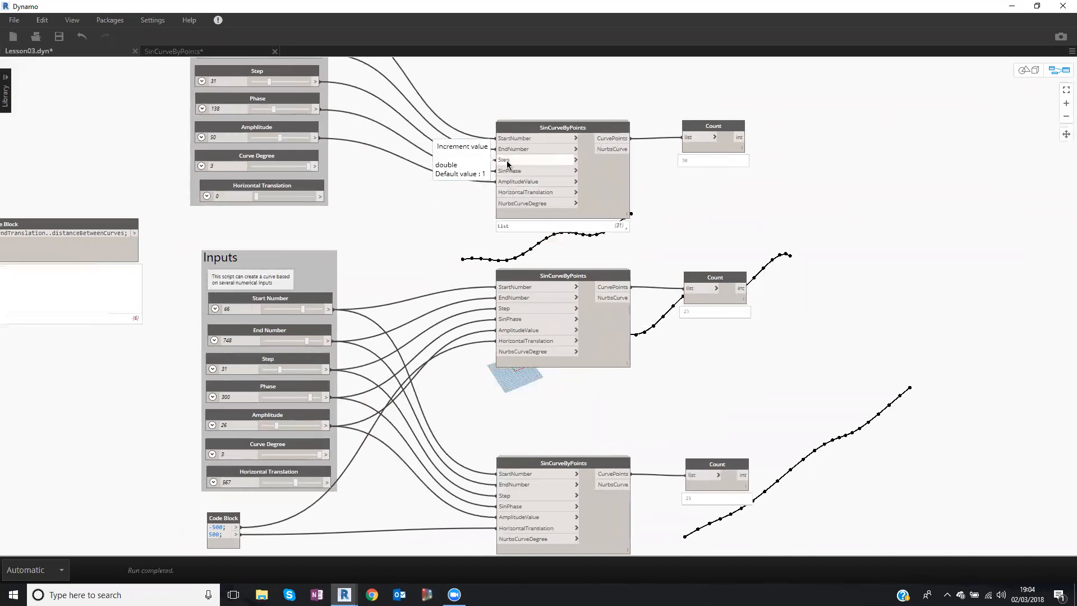
# Open the uppermost SinCurveByPoints custom node for editing, bringing its inputs and Curves code block into close view.
pyautogui.scroll(1, 508, 163)
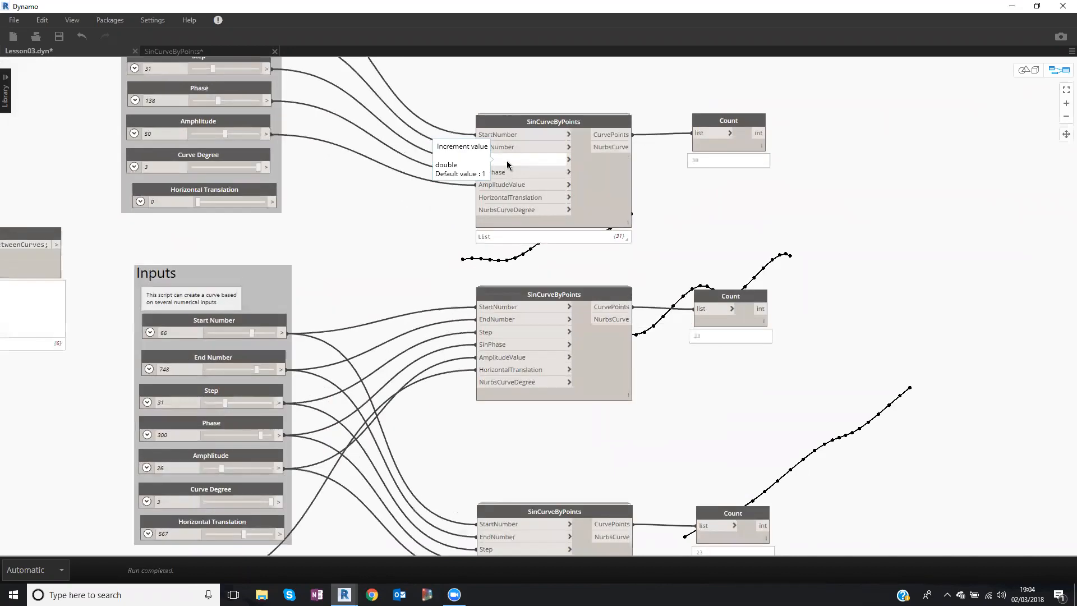
pyautogui.rightClick(501, 124)
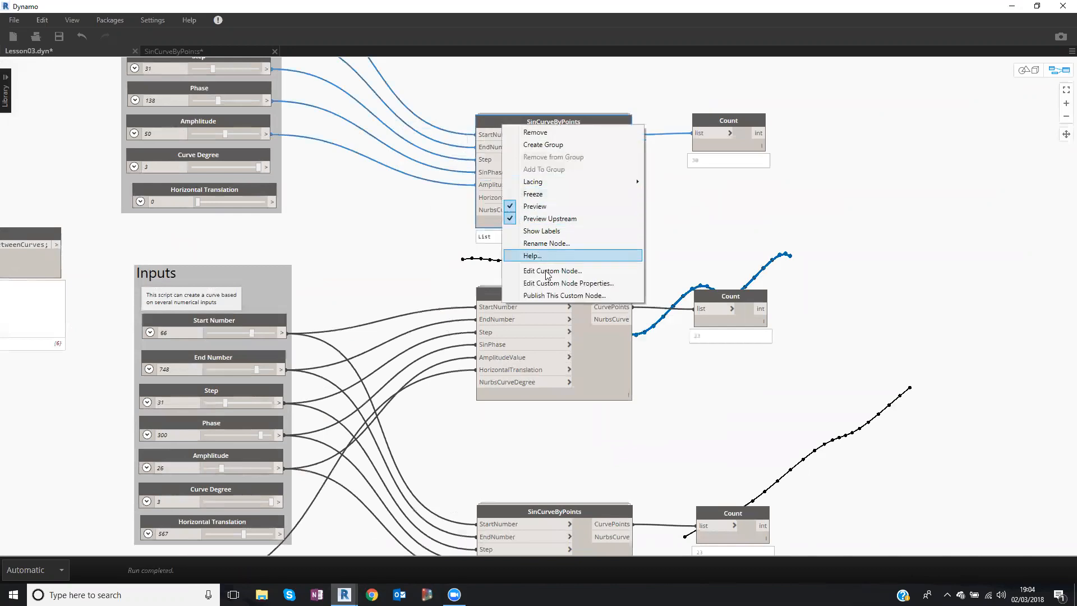
pyautogui.click(547, 271)
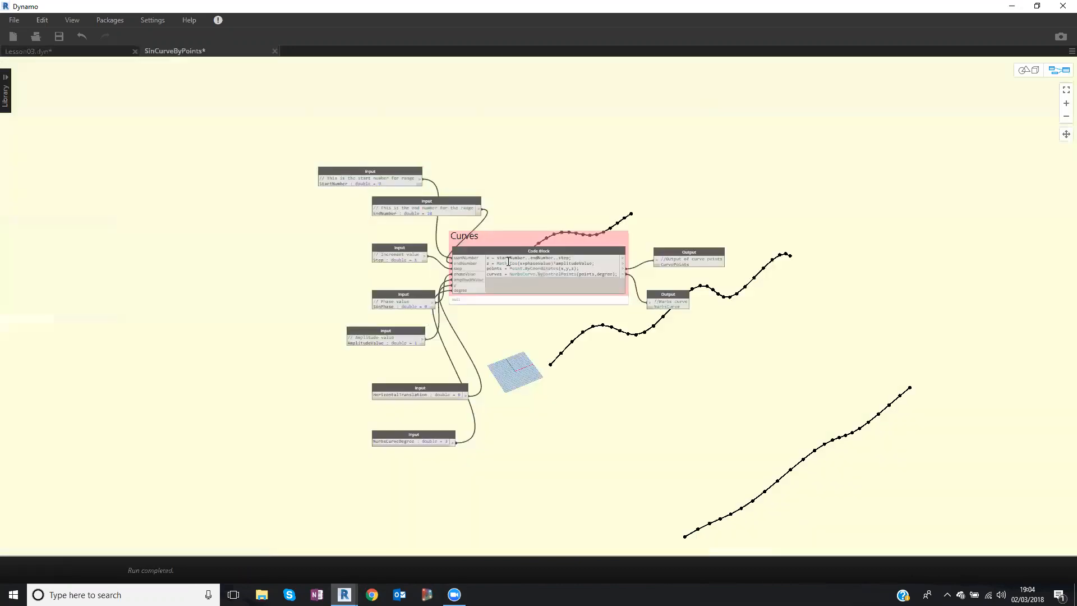
pyautogui.scroll(5, 448, 266)
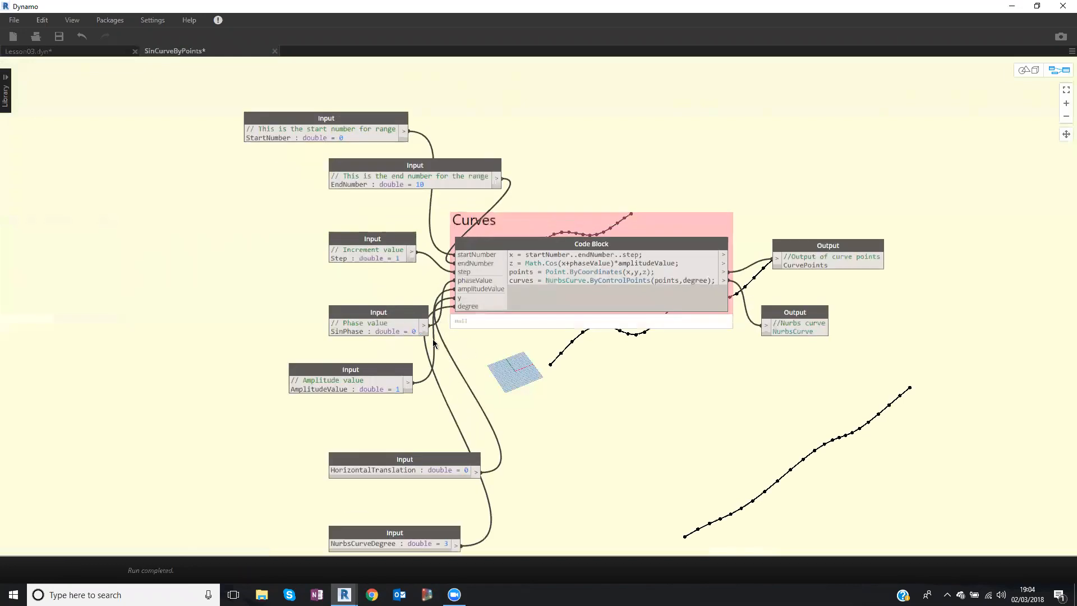
pyautogui.scroll(3, 388, 240)
# Rename the custom node's Step input to NumberOfPoints and set its default value to 10.
pyautogui.click(389, 240)
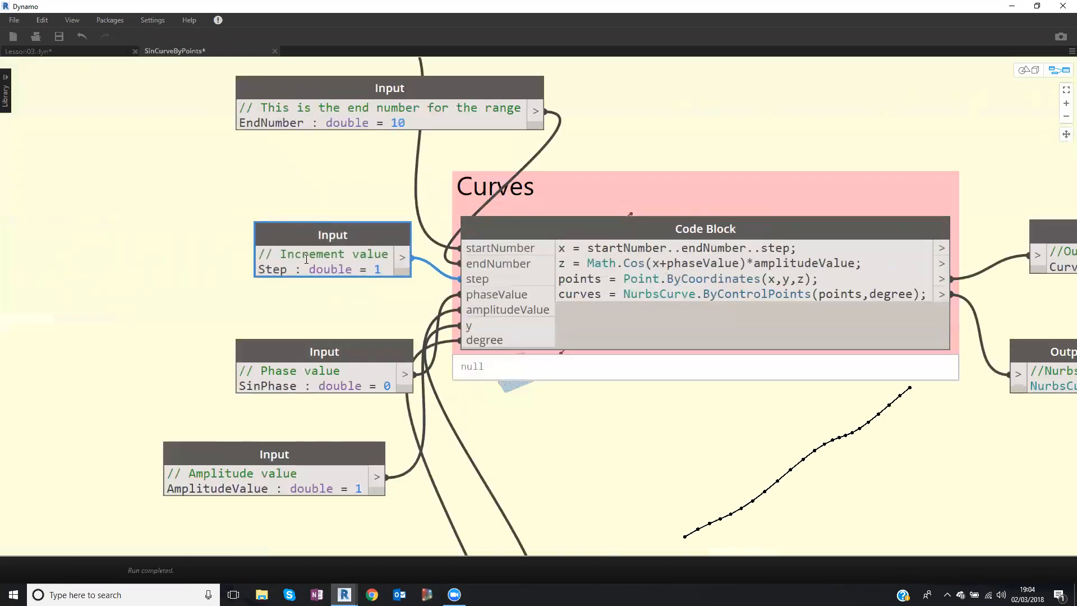
pyautogui.moveTo(291, 268); pyautogui.dragTo(257, 270)
pyautogui.write('Number')
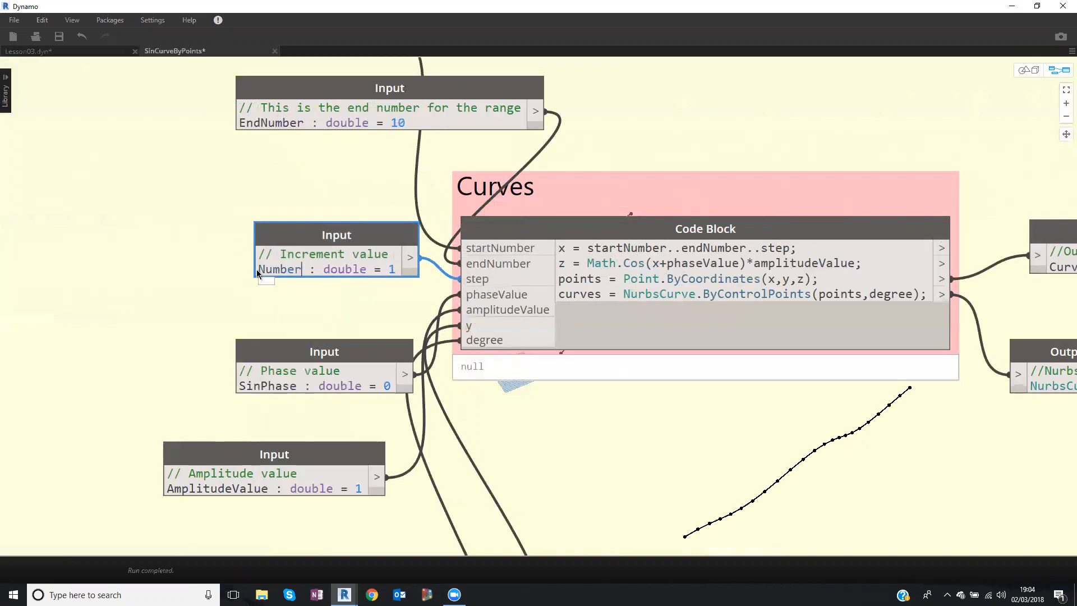
pyautogui.write('OfPoi')
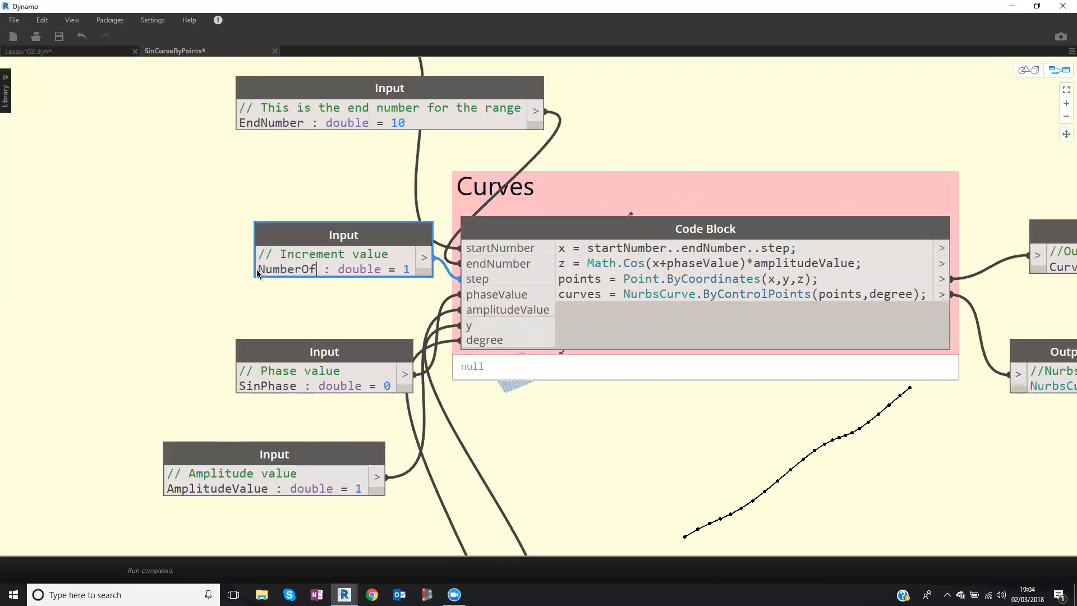
pyautogui.write('nts')
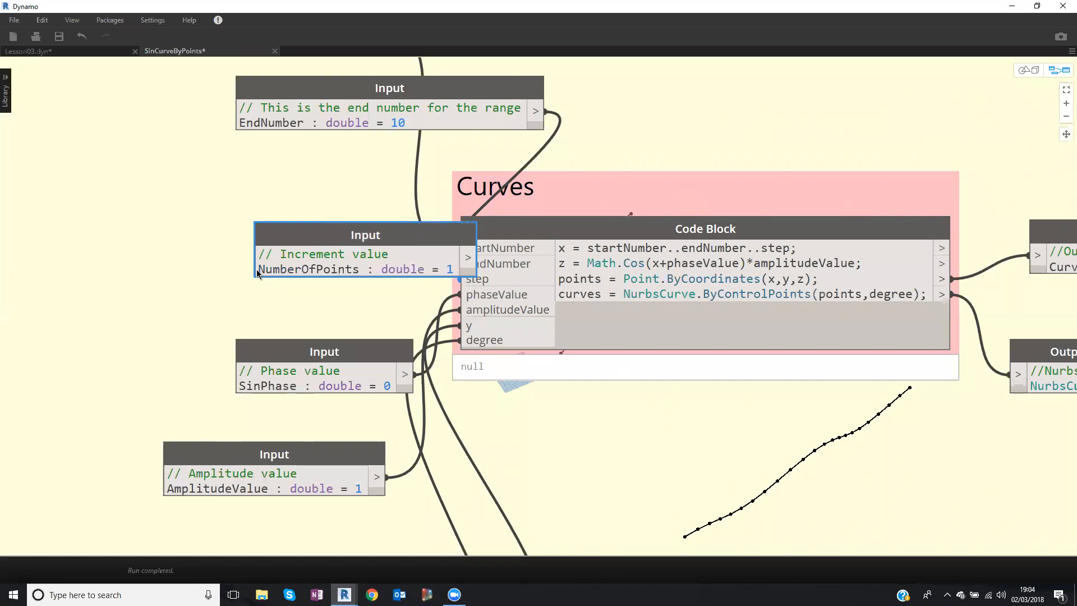
pyautogui.doubleClick(454, 269)
pyautogui.write('10')
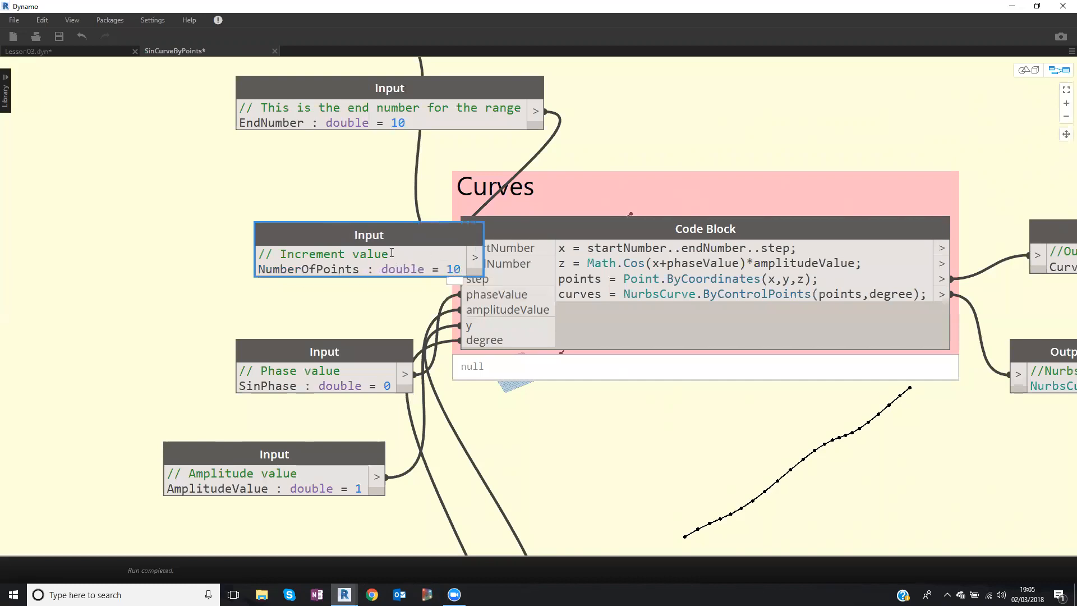
# Change the NumberOfPoints input's comment to "Number of subdivions" and move the node clear of the Curves code block.
pyautogui.doubleClick(303, 256)
pyautogui.write('Number o')
pyautogui.write('f subdivio')
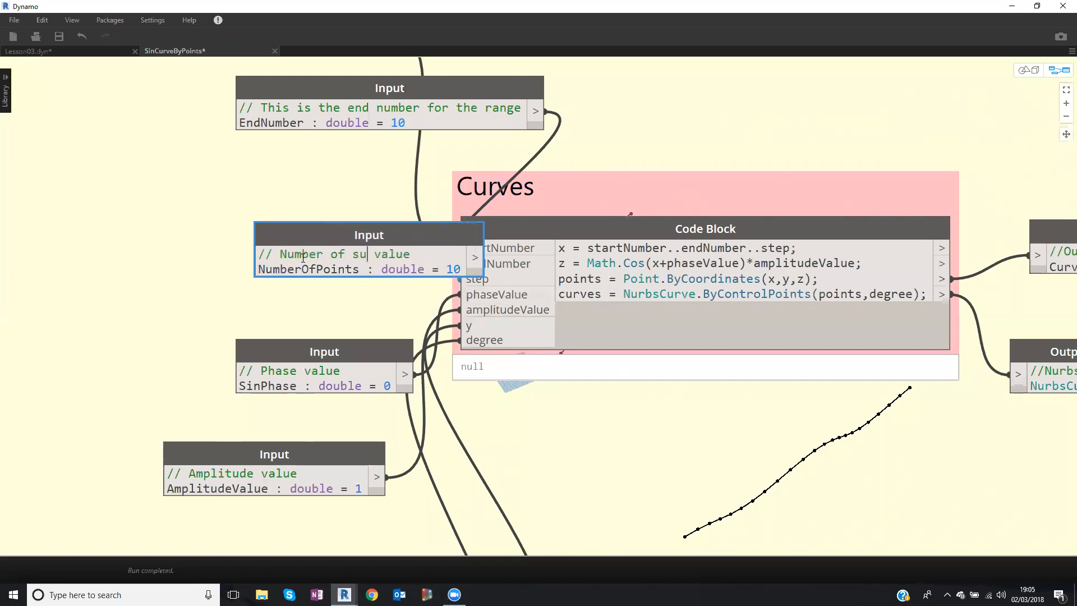
pyautogui.write('ns')
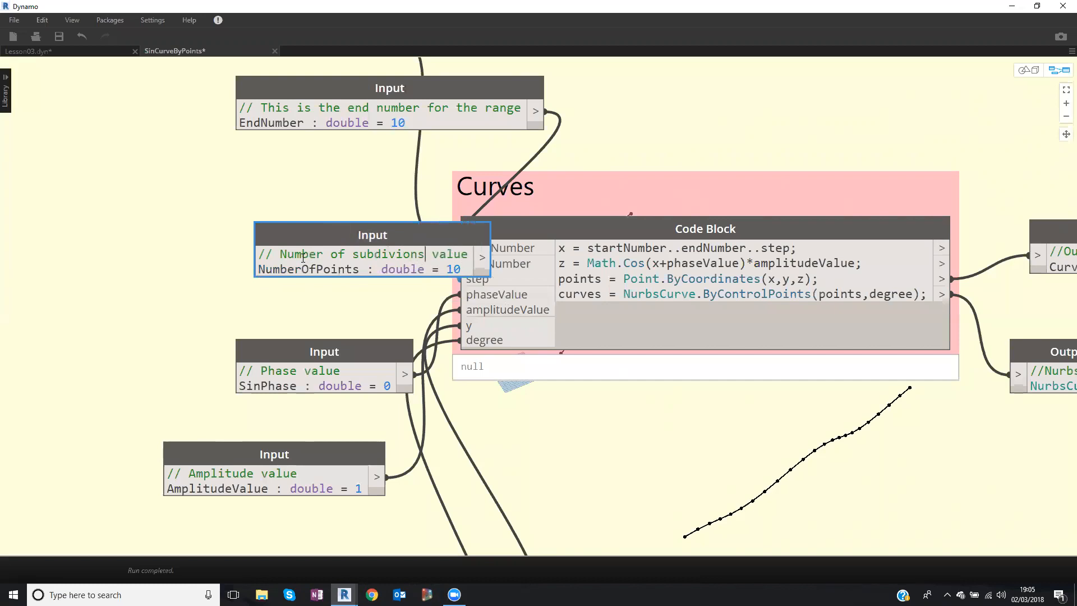
pyautogui.hotkey('shift', 'Right')
pyautogui.hotkey('shift', 'Right')
pyautogui.hotkey('shift', 'Right')
pyautogui.hotkey('shift', 'Right')
pyautogui.hotkey('shift', 'Right')
pyautogui.hotkey('shift', 'Right')
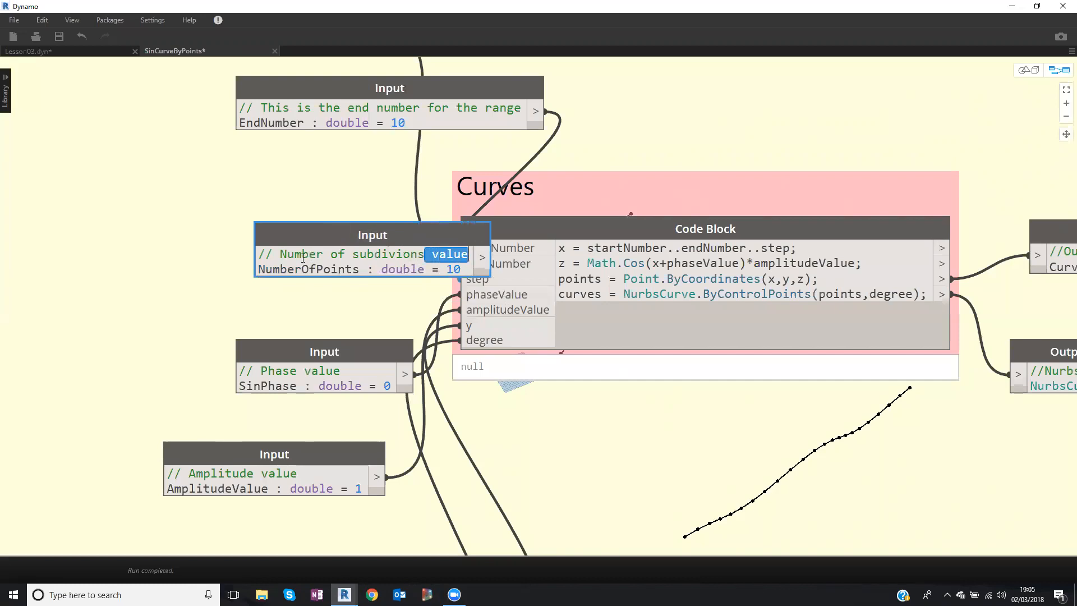
pyautogui.press('BackSpace')
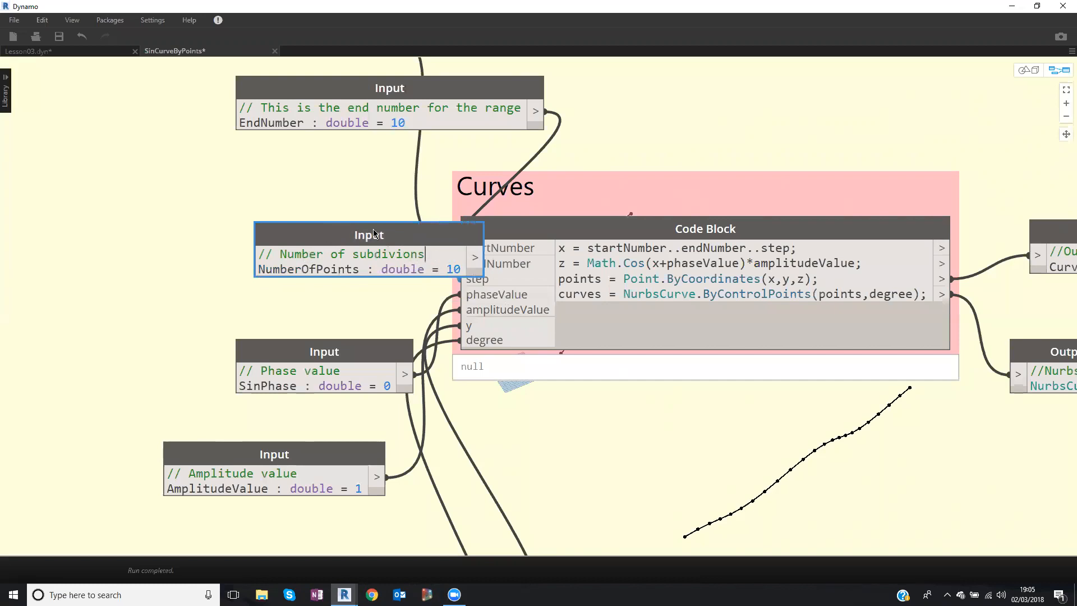
pyautogui.moveTo(282, 229); pyautogui.dragTo(190, 225)
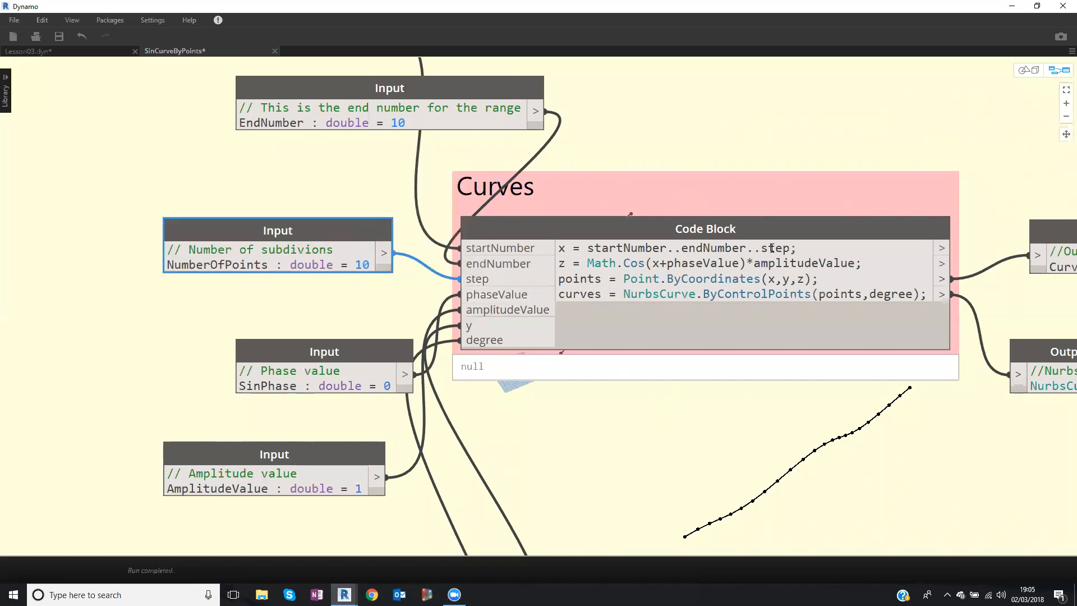
# Change the range in the Curves code block to startNumber..endNumber..#step so that it divides by a number of points.
pyautogui.write('#')
pyautogui.click(745, 116)
pyautogui.scroll(-2, 745, 116)
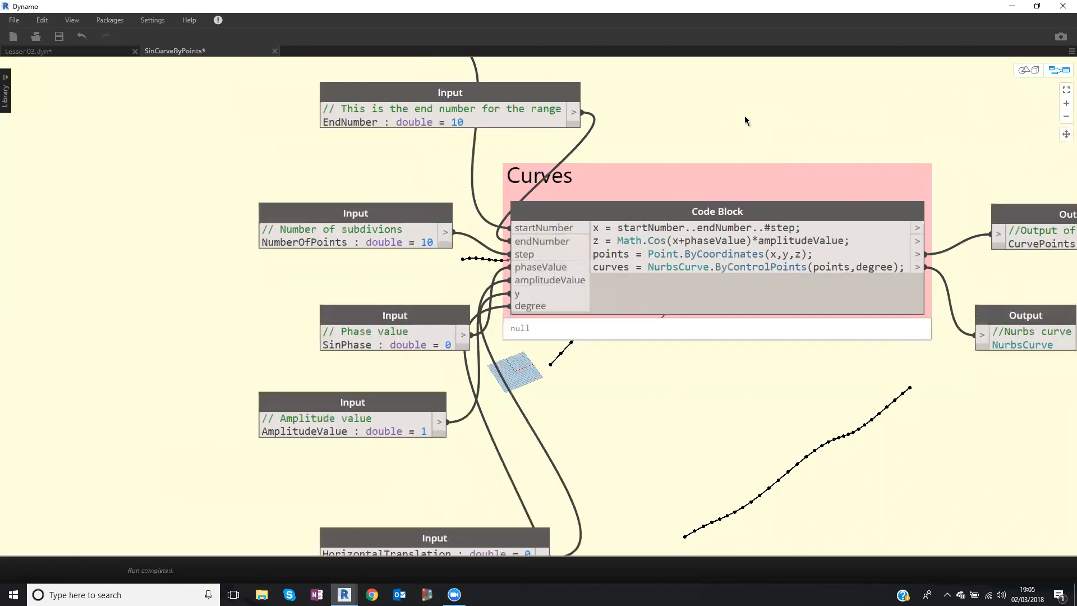
# In the Lesson03 graph, connect the upper group's Step slider to the NumberOfPoints inputs of the middle and lowest SinCurveByPoints nodes.
pyautogui.click(82, 54)
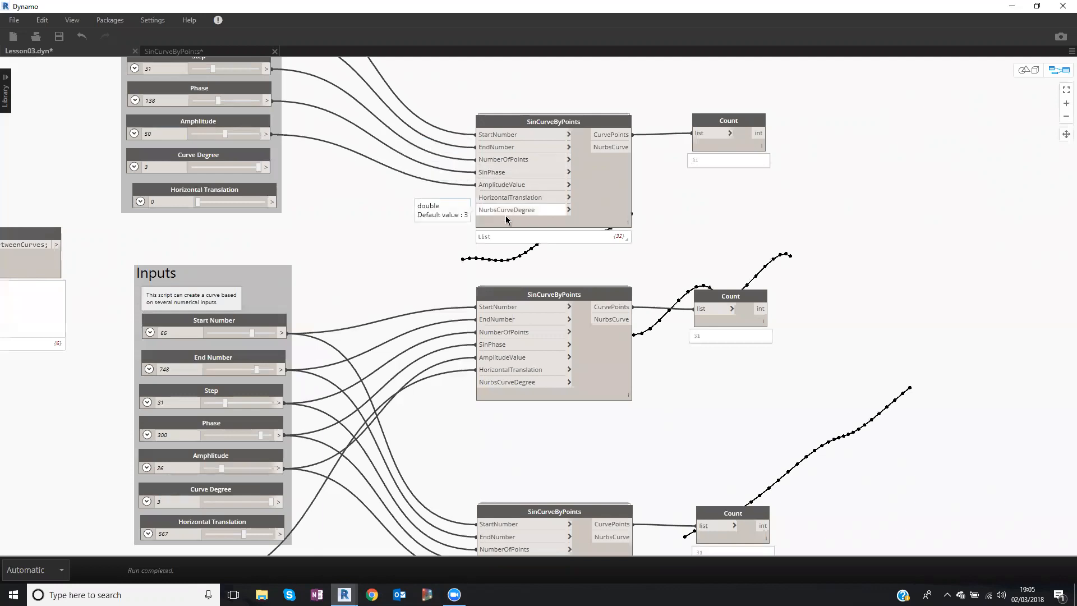
pyautogui.moveTo(430, 266); pyautogui.dragTo(460, 283, button='middle')
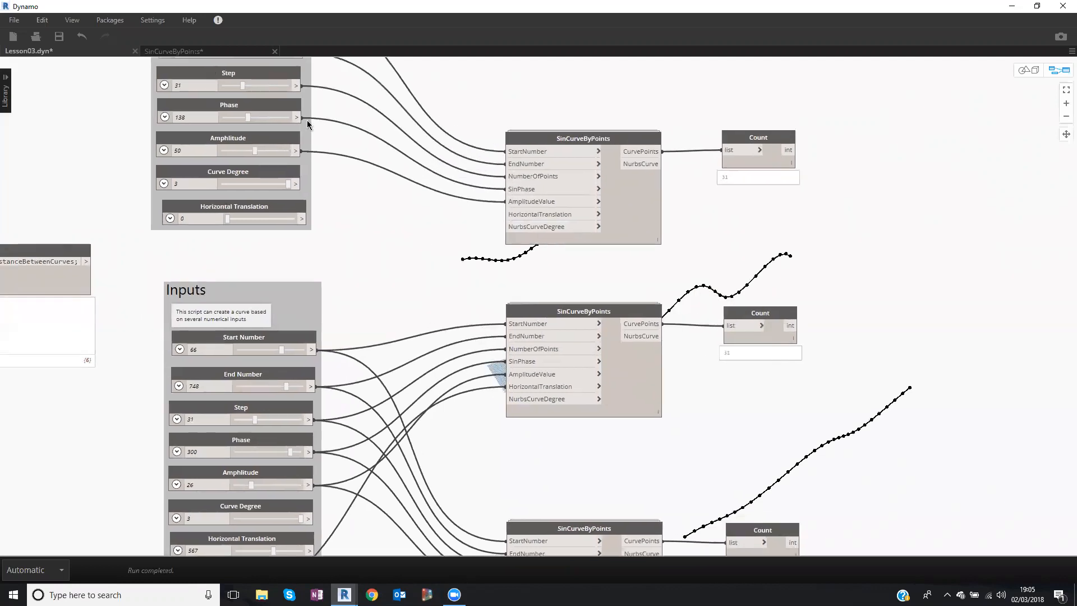
pyautogui.moveTo(352, 161); pyautogui.dragTo(375, 191, button='middle')
pyautogui.moveTo(235, 103); pyautogui.dragTo(529, 378)
pyautogui.click(325, 116)
pyautogui.moveTo(442, 280); pyautogui.dragTo(415, 204, button='middle')
pyautogui.moveTo(445, 343); pyautogui.dragTo(435, 299, button='middle')
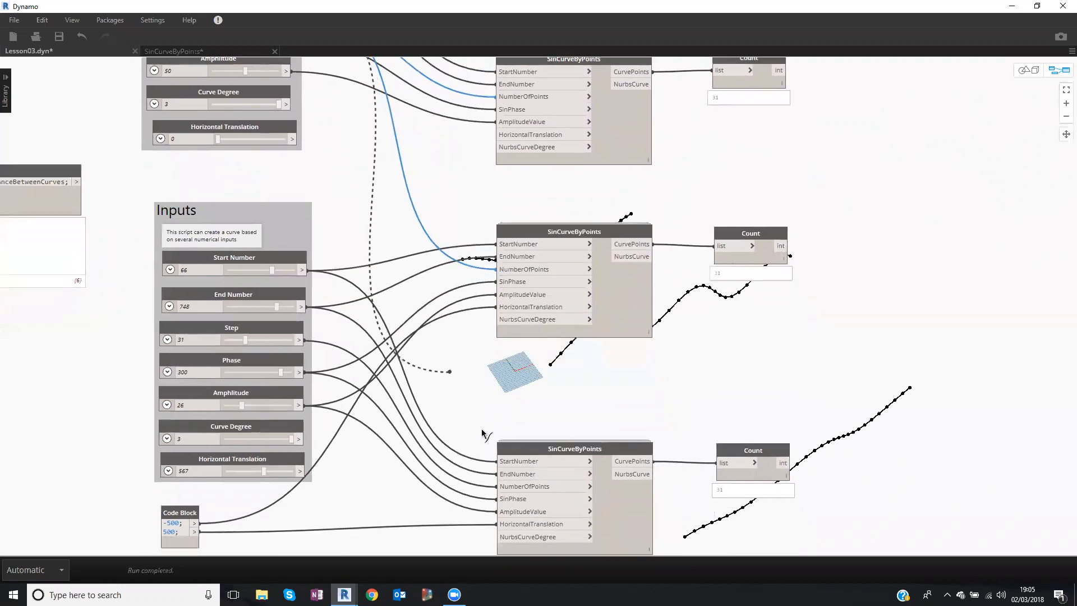
pyautogui.click(513, 487)
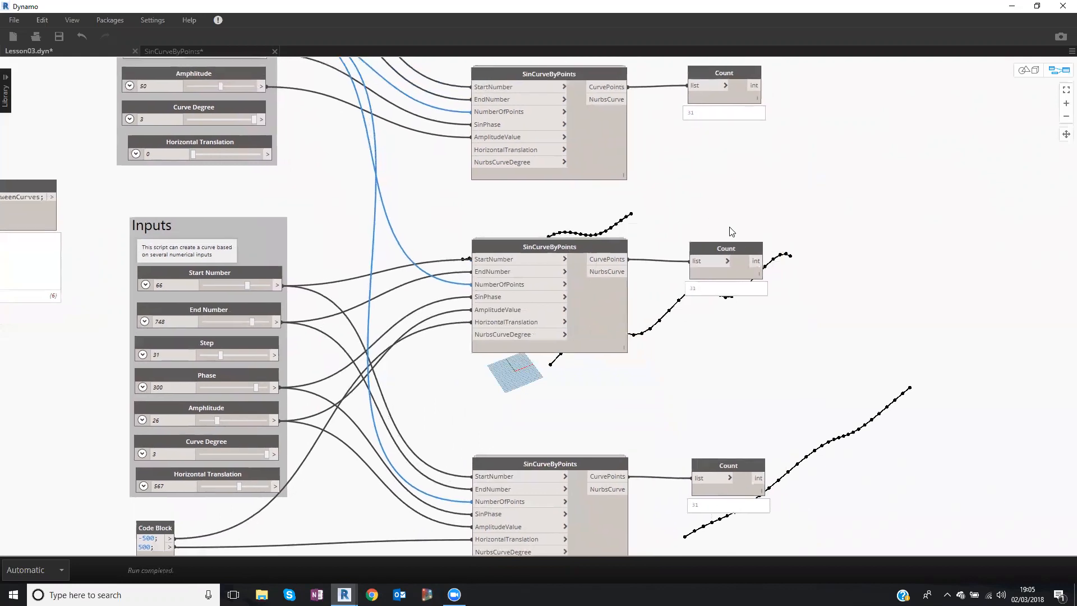
# Shift the middle Count node slightly away from its SinCurveByPoints node and set the upper group's Step slider to 61.
pyautogui.moveTo(732, 252); pyautogui.dragTo(745, 254)
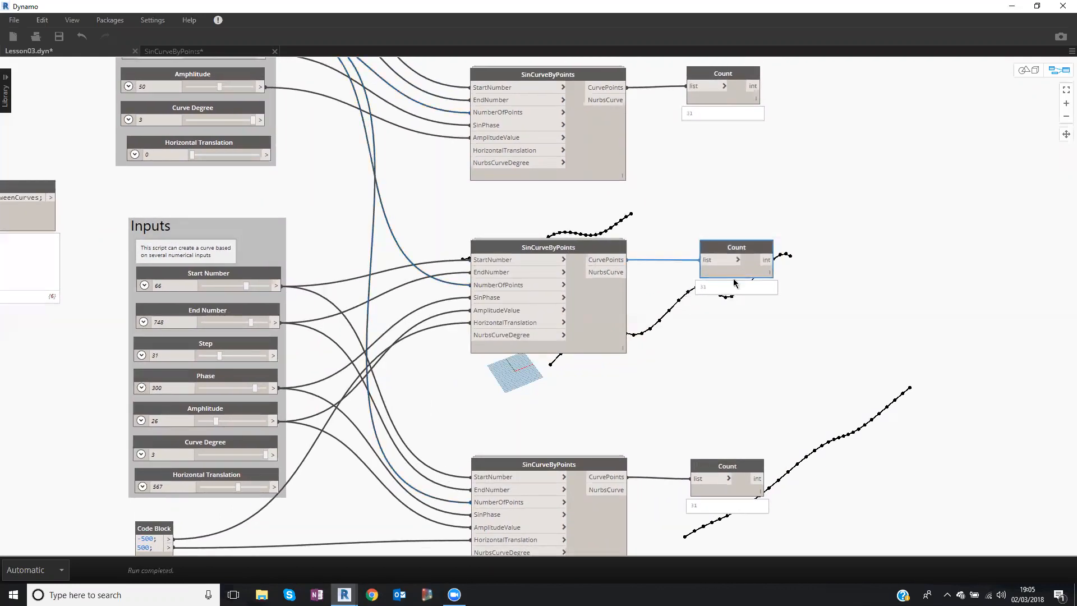
pyautogui.scroll(1, 704, 174)
pyautogui.scroll(1, 698, 207)
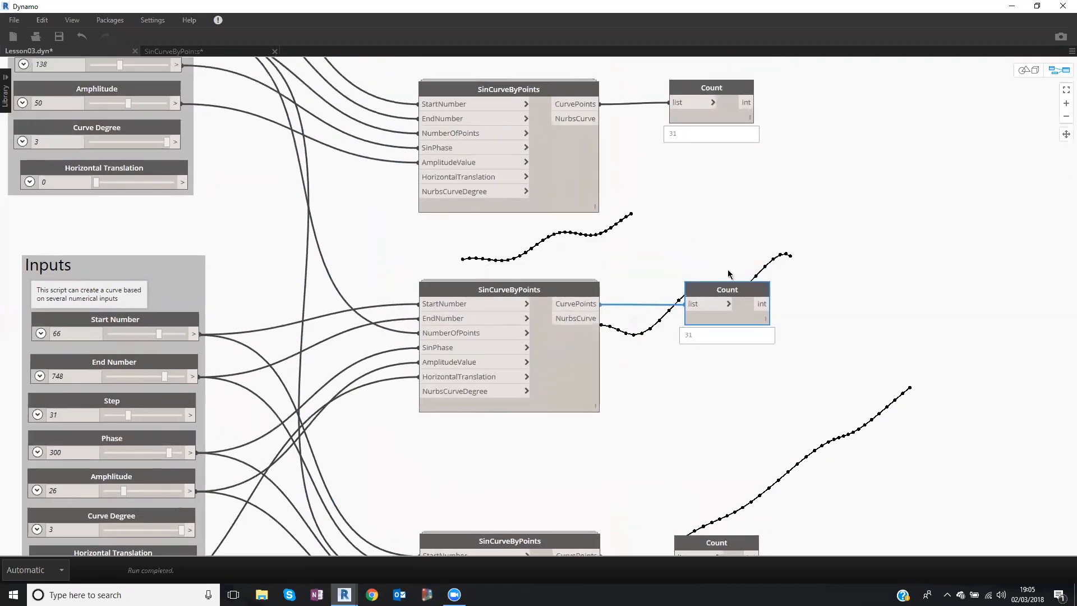
pyautogui.moveTo(87, 107); pyautogui.dragTo(160, 178, button='middle')
pyautogui.moveTo(194, 102); pyautogui.dragTo(217, 103)
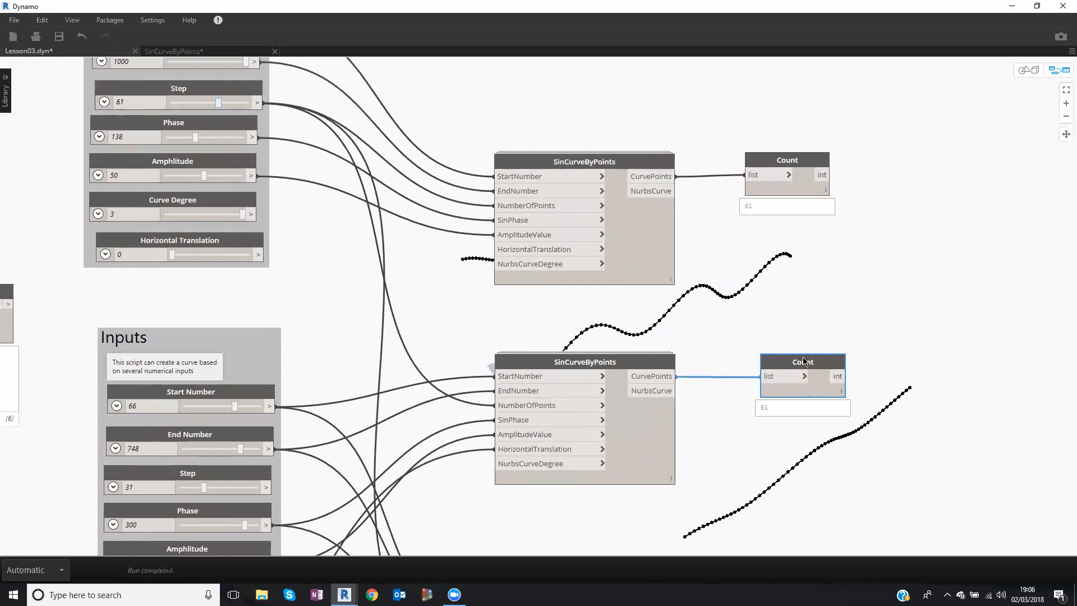
# Examine the point distribution along the three sine curves in the 3D geometry preview, and return to the graph view.
pyautogui.moveTo(816, 303); pyautogui.dragTo(805, 294, button='middle')
pyautogui.moveTo(877, 357); pyautogui.dragTo(835, 325, button='middle')
pyautogui.click(833, 326)
pyautogui.hotkey('ctrl', 'b')
pyautogui.scroll(-1, 727, 351)
pyautogui.moveTo(728, 351); pyautogui.dragTo(811, 437, button='right')
pyautogui.scroll(4, 811, 436)
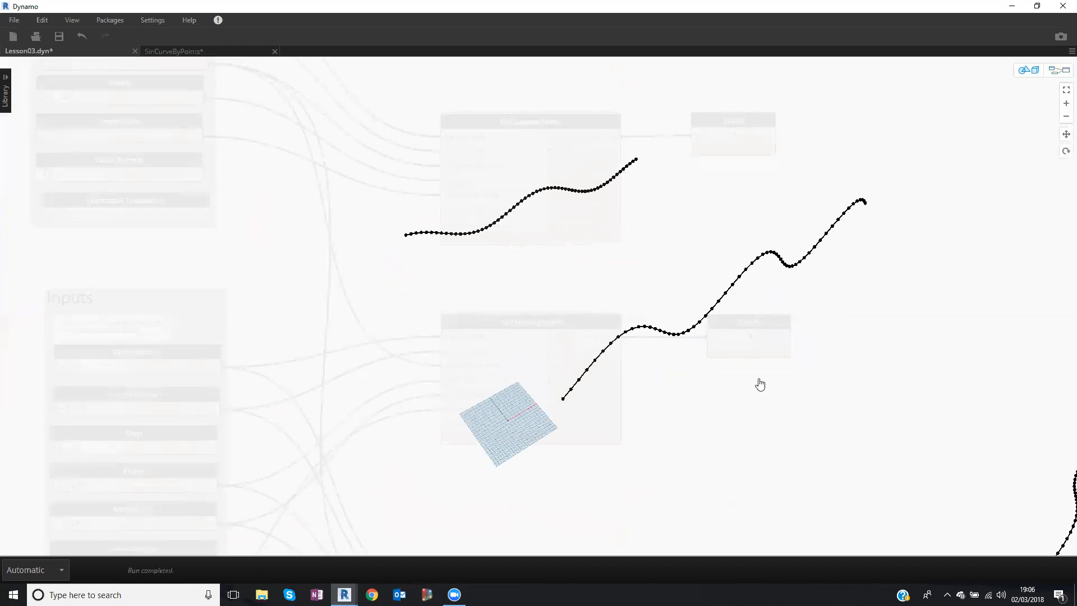
pyautogui.moveTo(622, 243); pyautogui.dragTo(740, 358, button='right')
pyautogui.scroll(6, 798, 421)
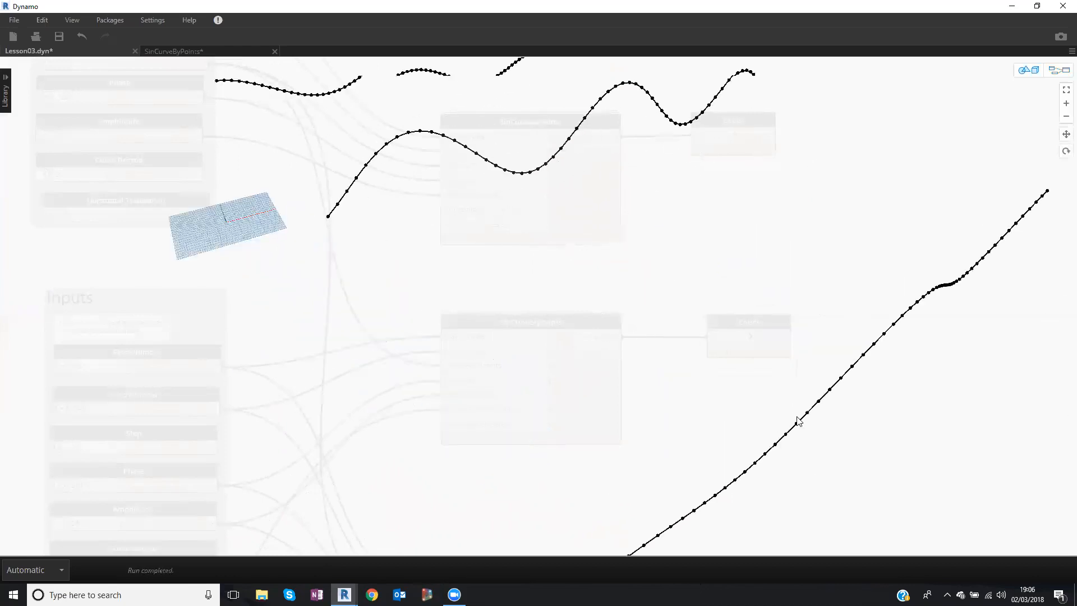
pyautogui.scroll(-3, 797, 419)
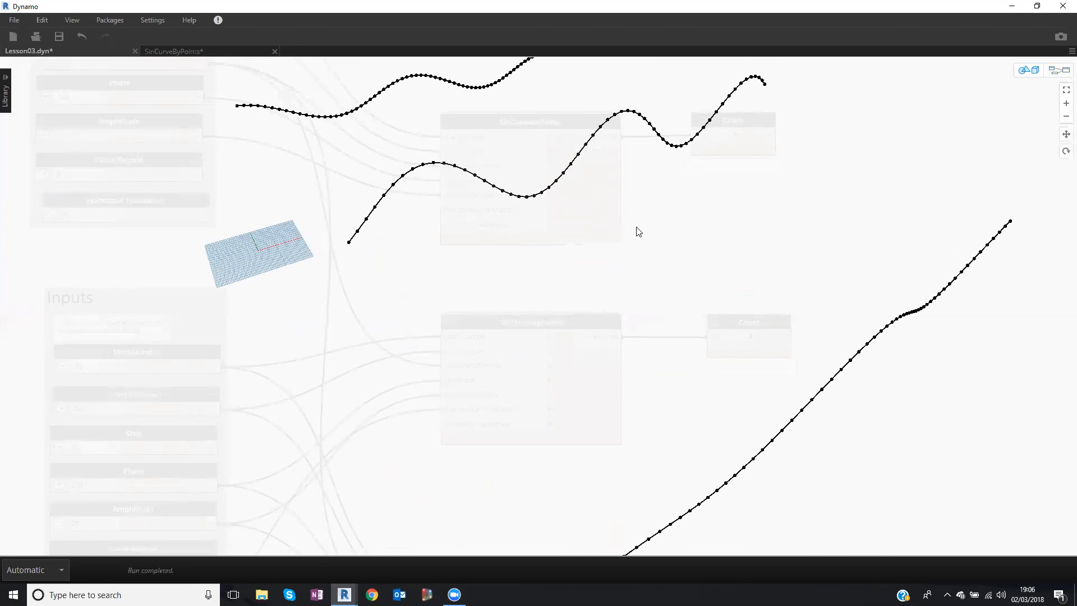
pyautogui.scroll(-2, 631, 228)
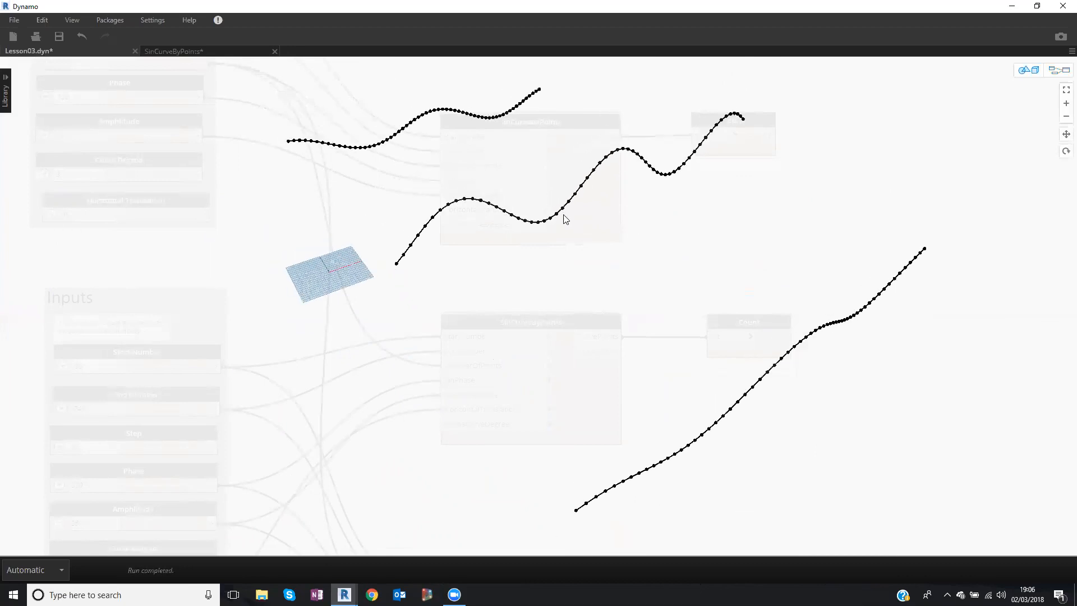
pyautogui.scroll(1, 565, 214)
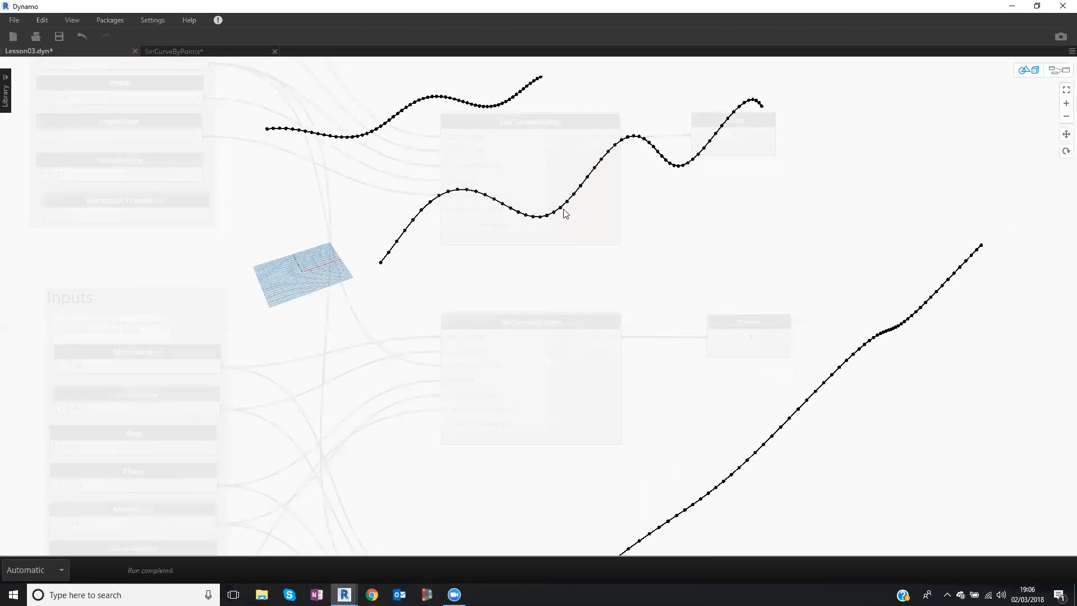
pyautogui.scroll(-1, 566, 215)
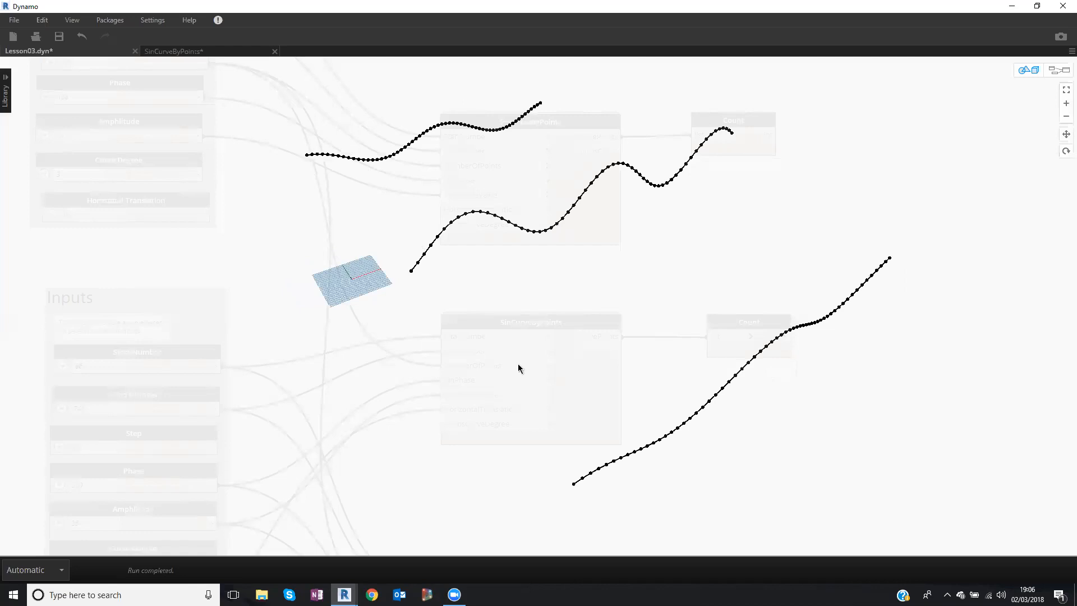
pyautogui.hotkey('ctrl', 'b')
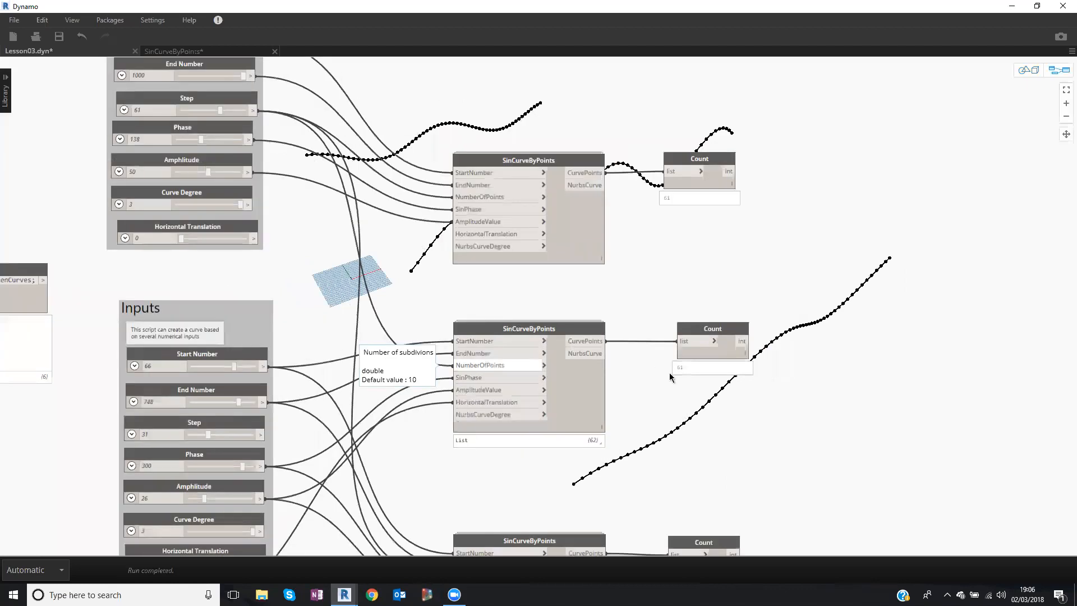
# Delete the three Count nodes beside the SinCurveByPoints nodes.
pyautogui.scroll(-3, 669, 373)
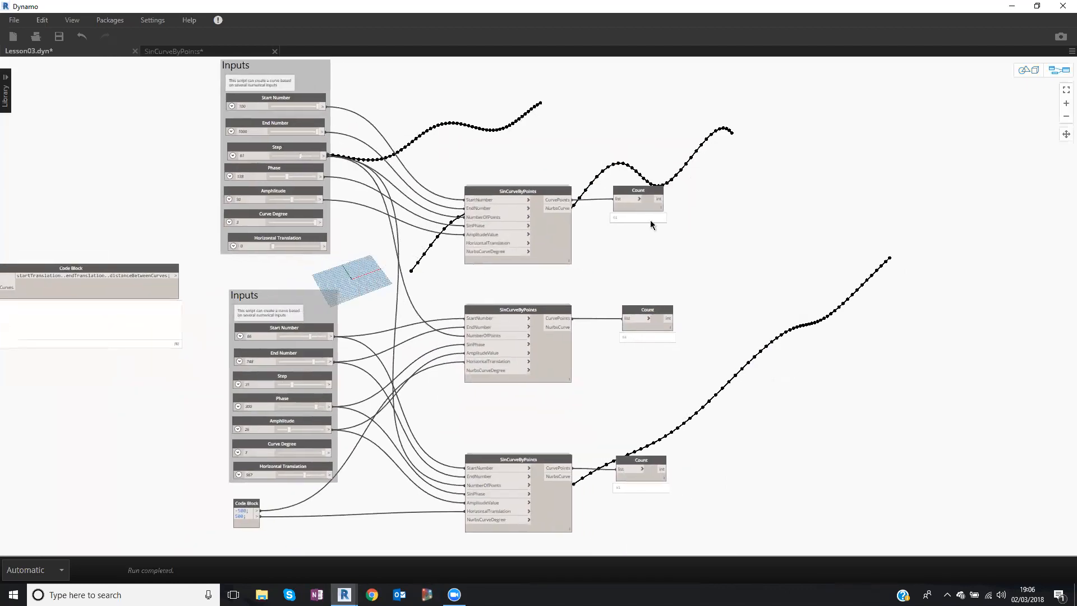
pyautogui.scroll(1, 705, 253)
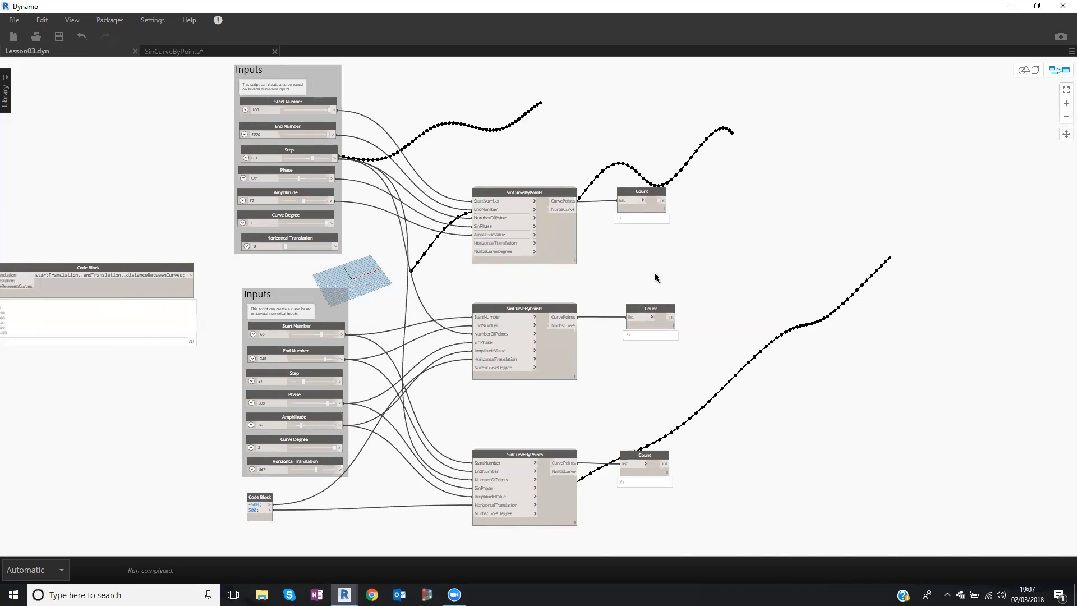
pyautogui.moveTo(603, 176); pyautogui.dragTo(715, 517)
pyautogui.press('Delete')
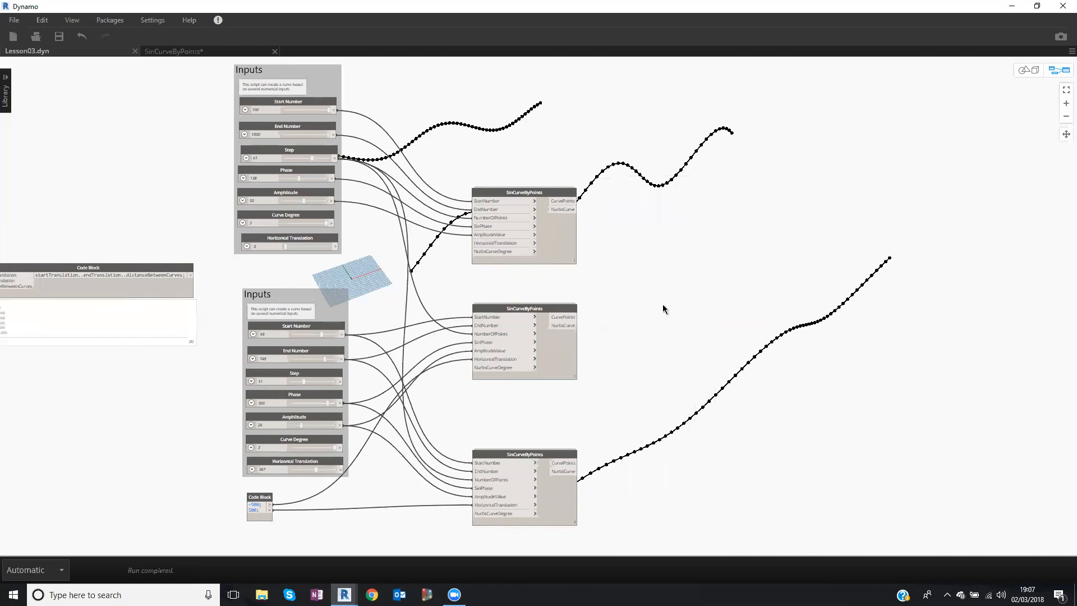
# Add a List.Create node and place it to the right of the uppermost SinCurveByPoints node.
pyautogui.scroll(1, 661, 304)
pyautogui.moveTo(662, 304); pyautogui.dragTo(625, 264, button='middle')
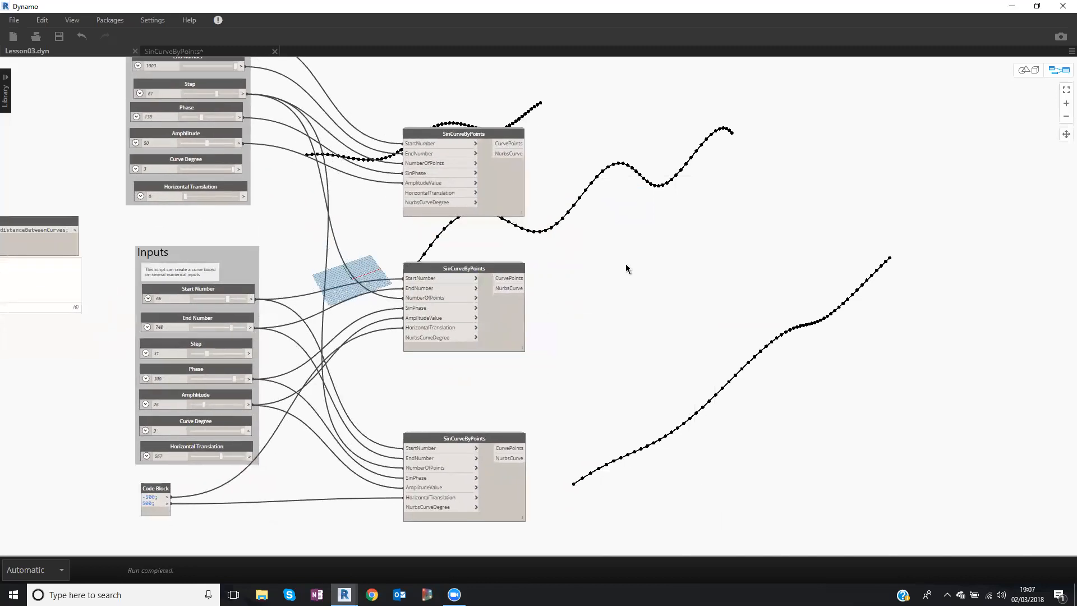
pyautogui.rightClick(801, 154)
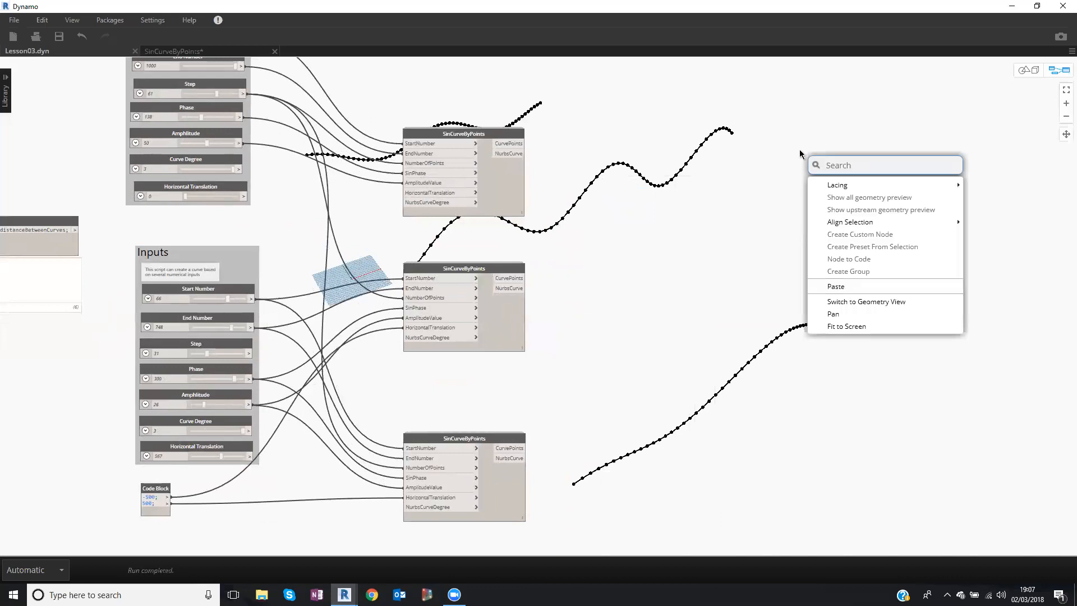
pyautogui.write('list.create')
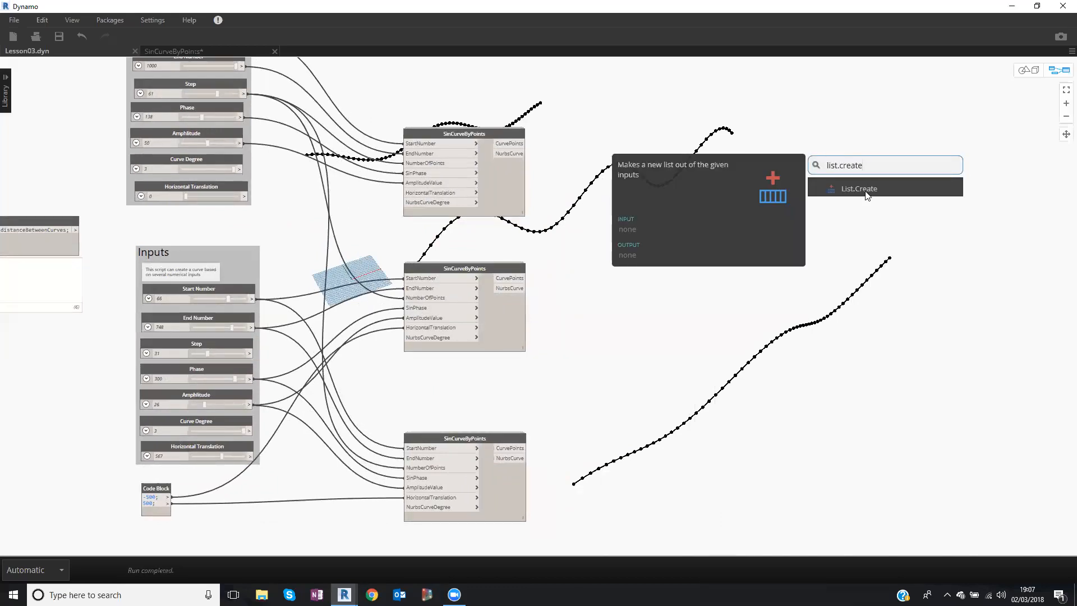
pyautogui.click(863, 187)
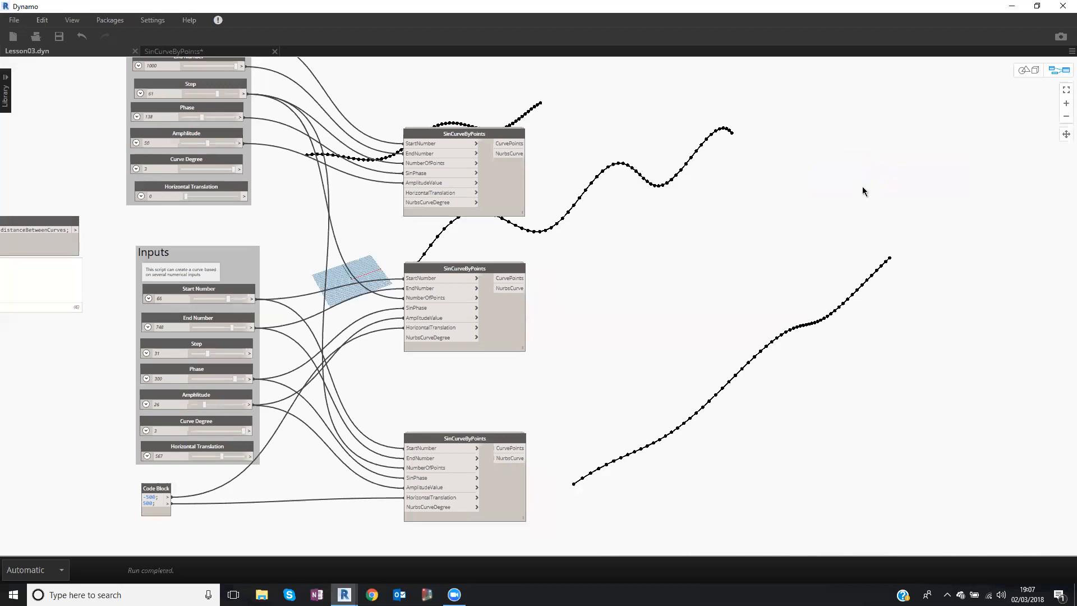
pyautogui.moveTo(875, 196); pyautogui.dragTo(706, 183)
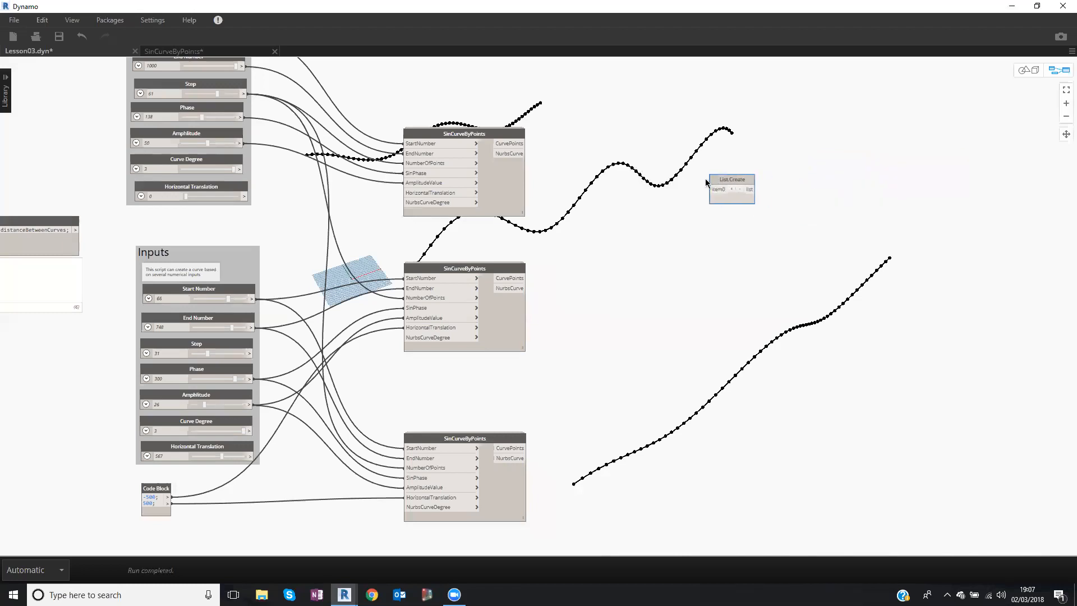
# Expand the List.Create node to three inputs, item0 to item2, and shift it slightly downward.
pyautogui.scroll(3, 706, 182)
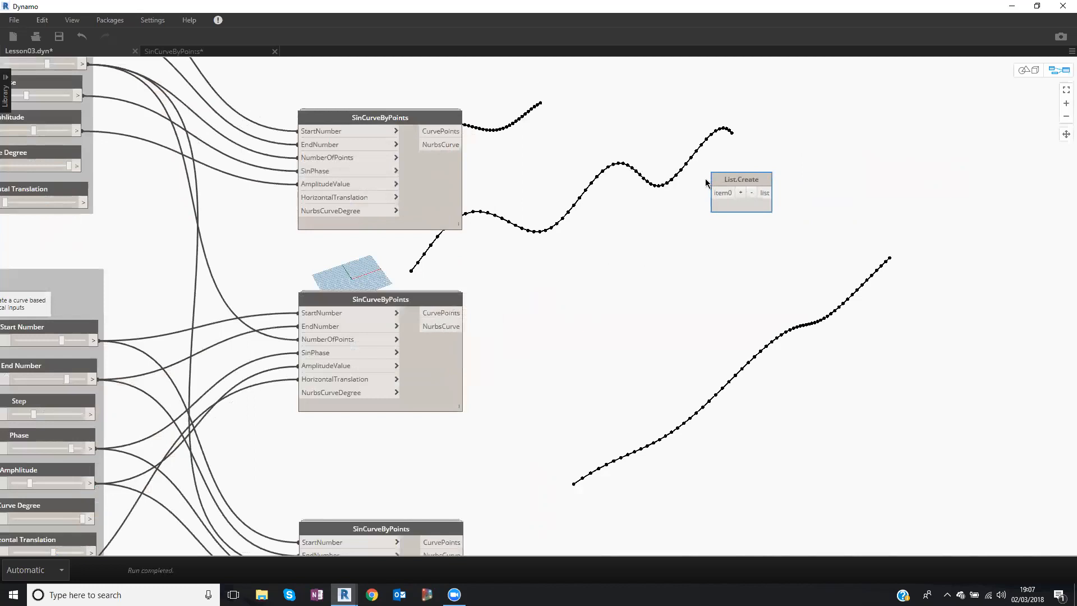
pyautogui.scroll(3, 769, 192)
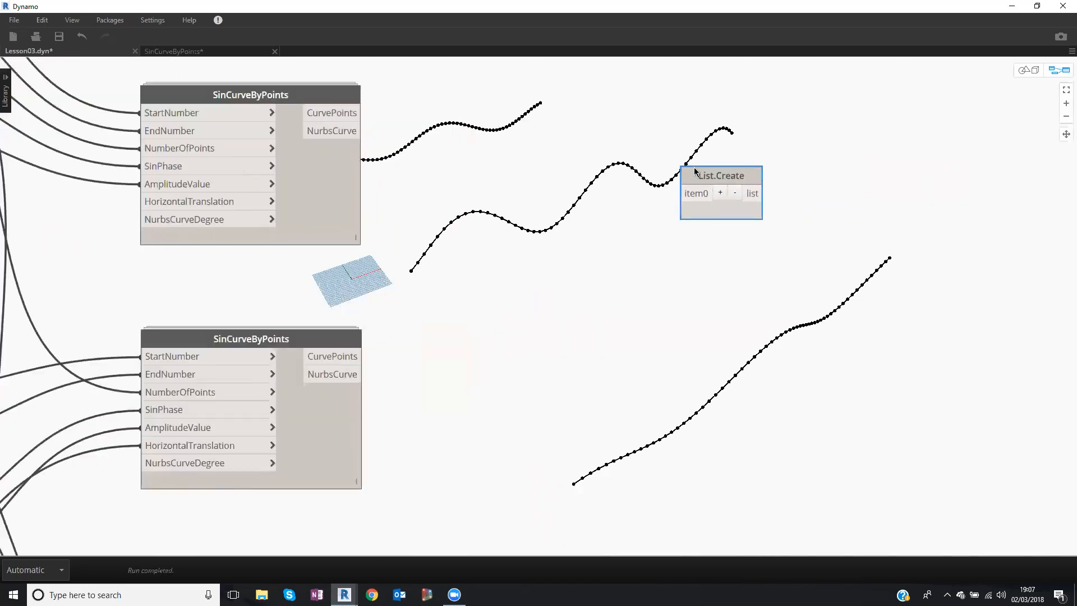
pyautogui.scroll(-3, 696, 163)
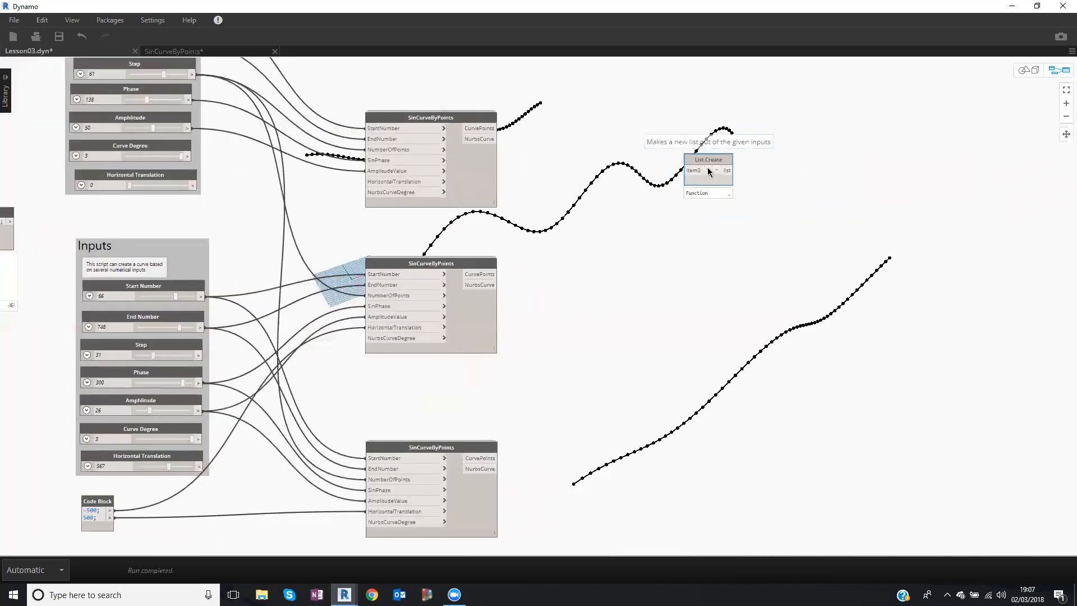
pyautogui.scroll(4, 710, 172)
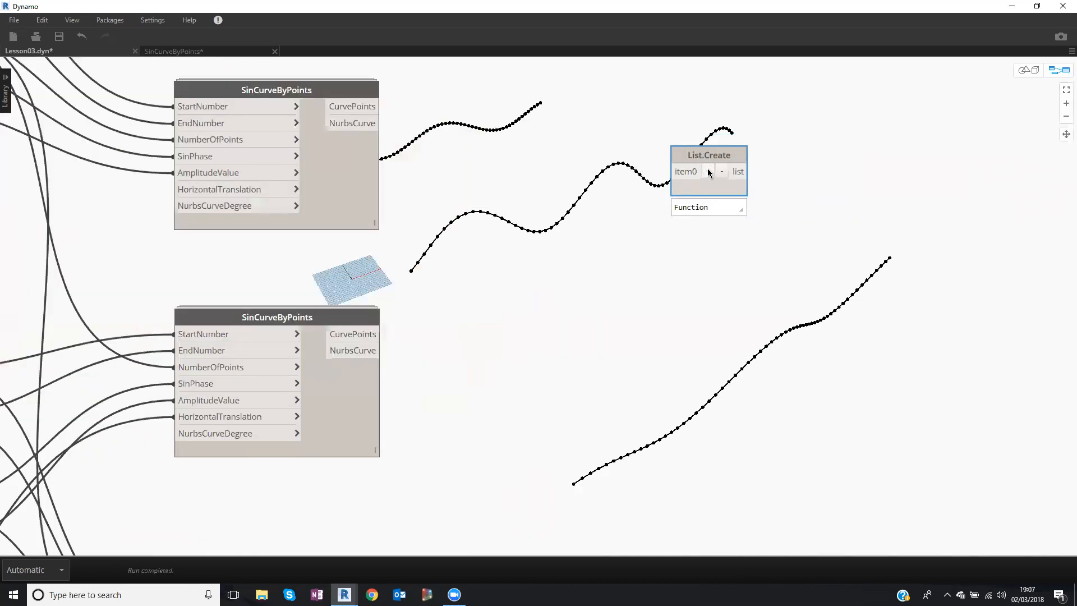
pyautogui.click(710, 173)
pyautogui.click(710, 172)
pyautogui.moveTo(710, 160); pyautogui.dragTo(702, 177)
pyautogui.moveTo(641, 138); pyautogui.dragTo(790, 284)
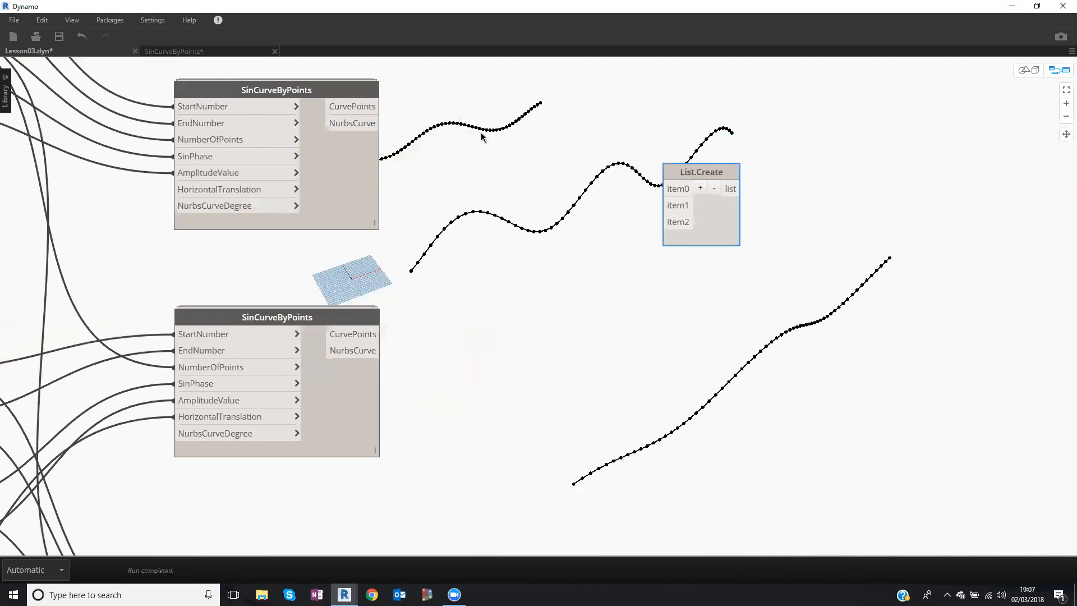
# Select the three SinCurveByPoints nodes in turn to identify which previewed curve each one generates.
pyautogui.scroll(-2, 480, 135)
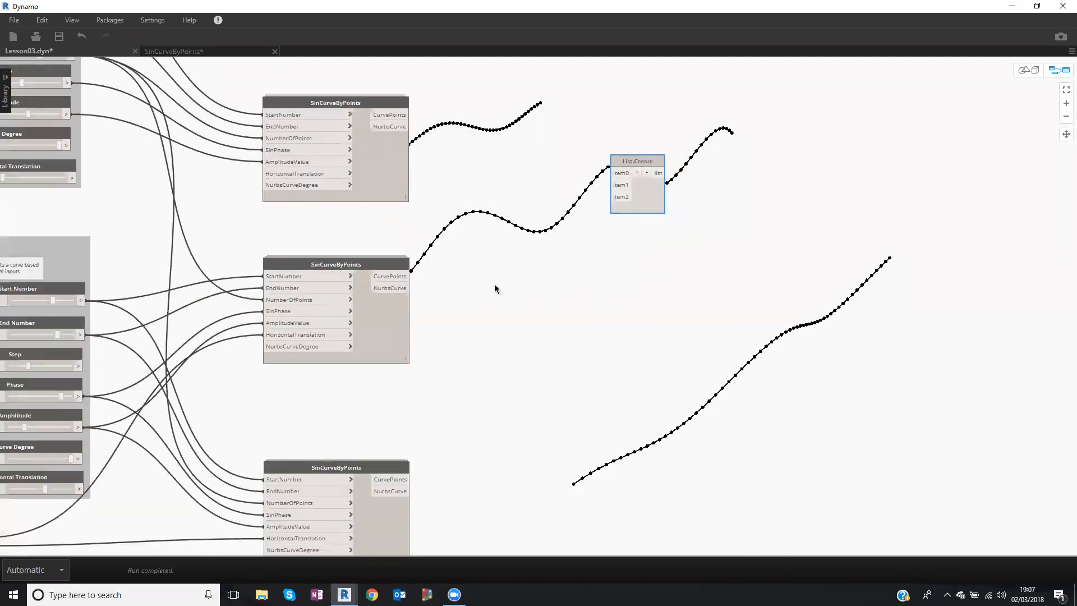
pyautogui.click(374, 101)
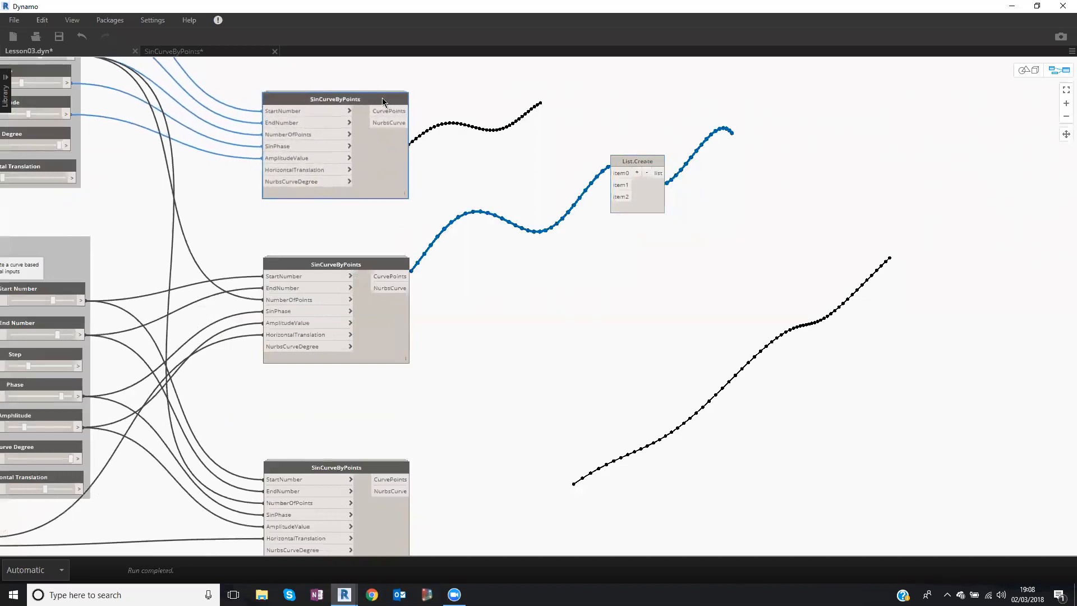
pyautogui.moveTo(388, 260); pyautogui.dragTo(393, 253)
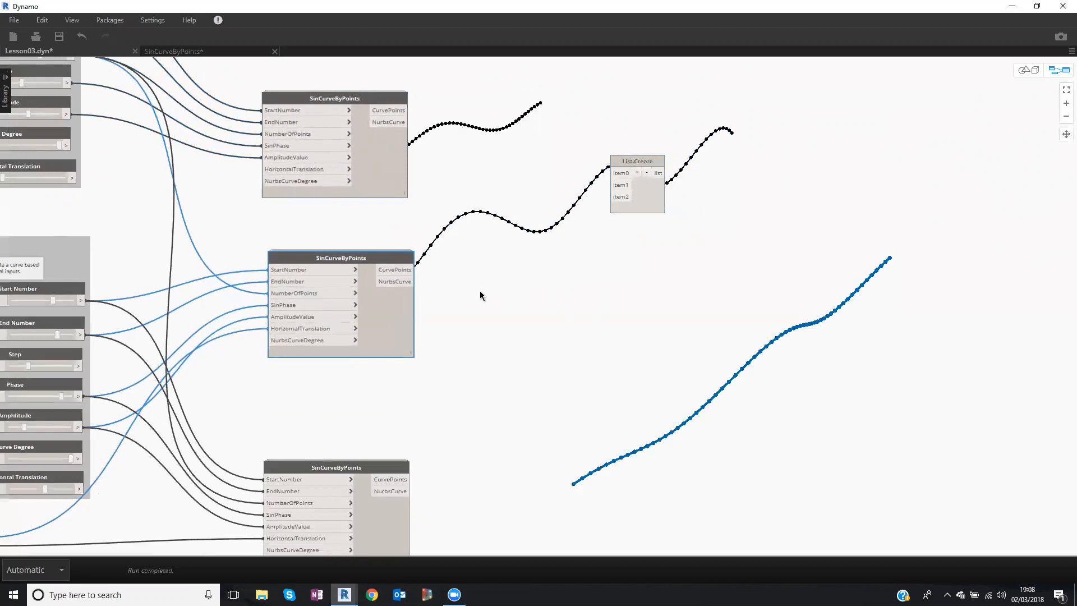
pyautogui.click(628, 450)
pyautogui.moveTo(401, 473); pyautogui.dragTo(402, 461)
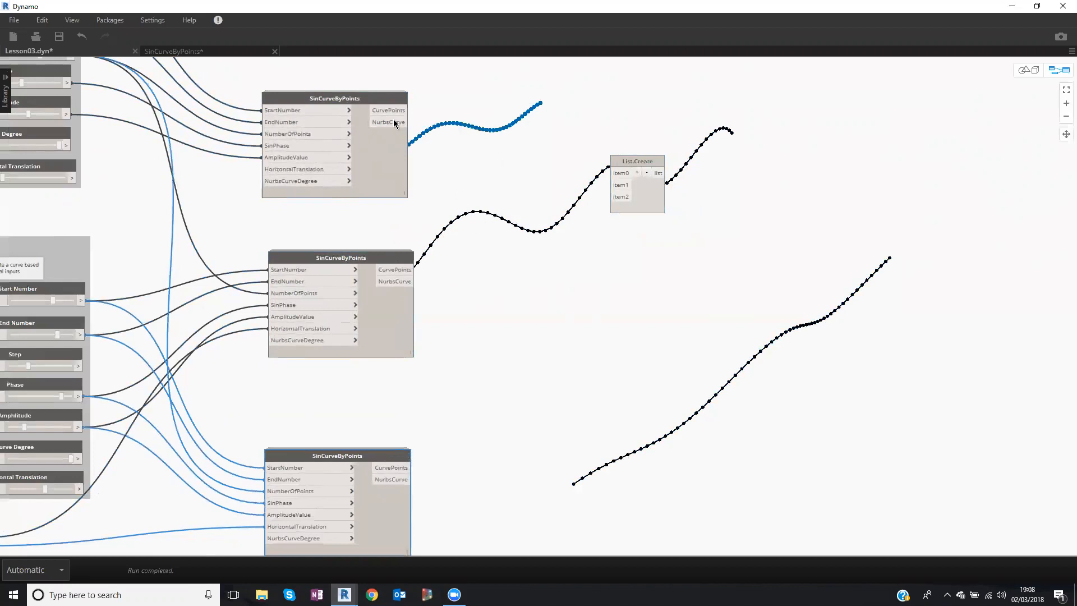
pyautogui.moveTo(402, 99); pyautogui.dragTo(410, 94)
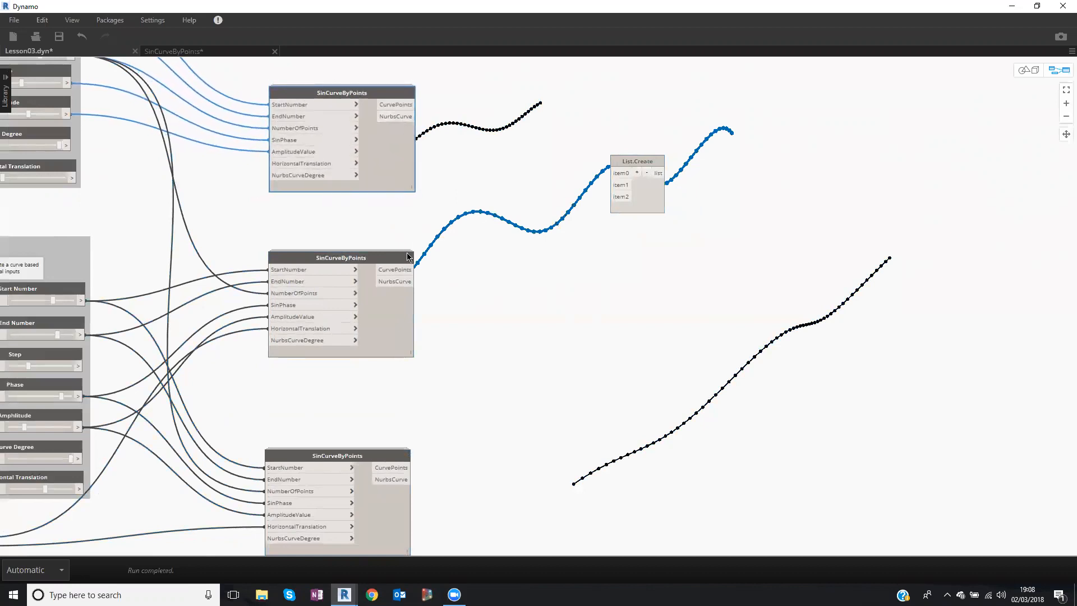
pyautogui.moveTo(408, 257); pyautogui.dragTo(409, 254)
pyautogui.moveTo(481, 250); pyautogui.dragTo(410, 237, button='middle')
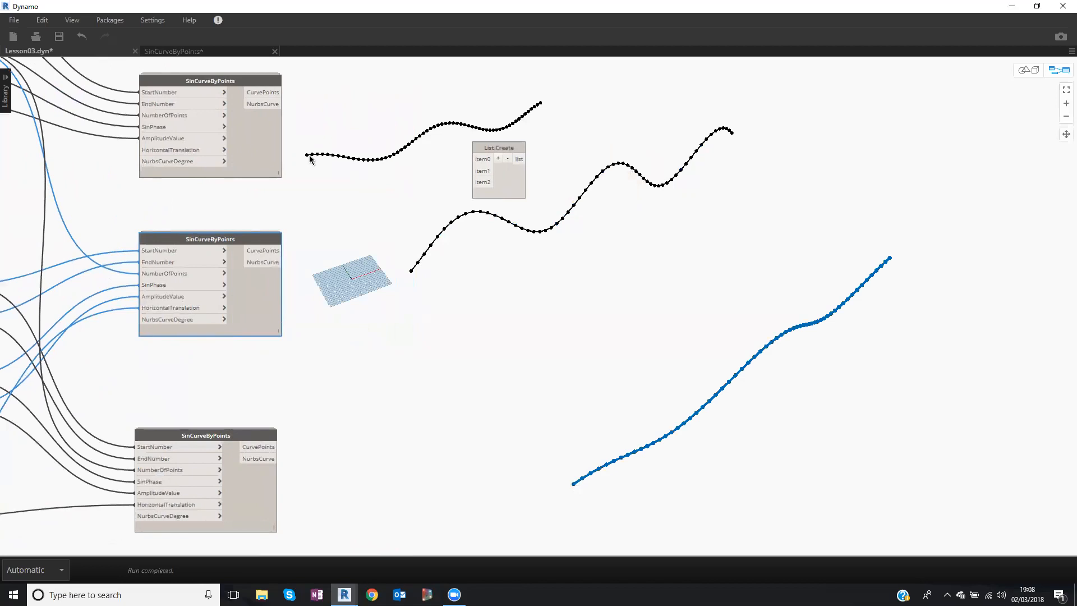
# Connect the uppermost SinCurveByPoints node's NurbsCurve output to item1 of List.Create and adjust the list node's position slightly.
pyautogui.click(503, 177)
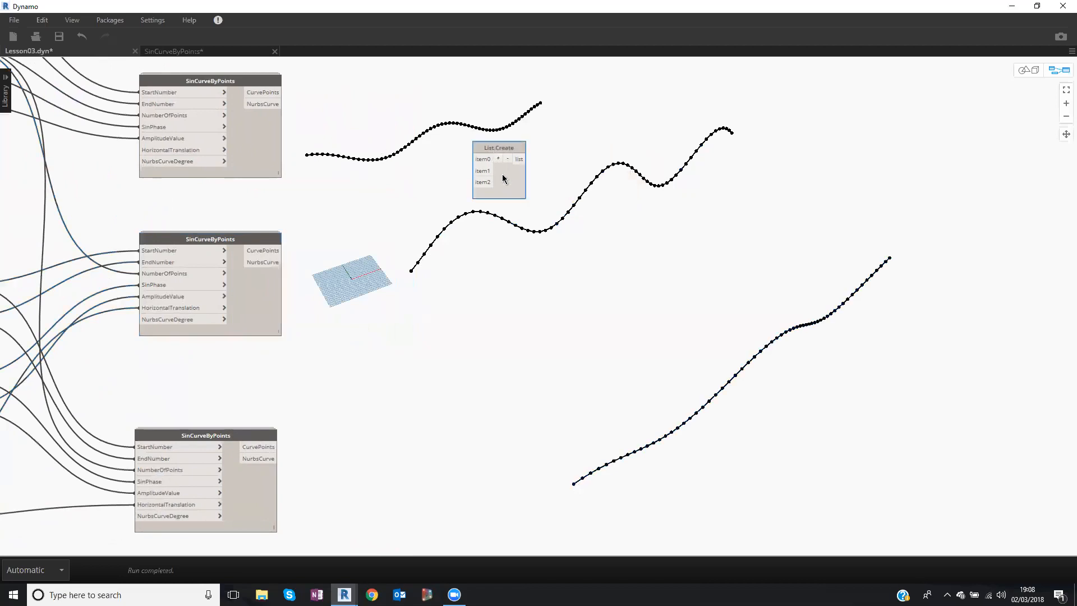
pyautogui.moveTo(502, 178); pyautogui.dragTo(506, 183)
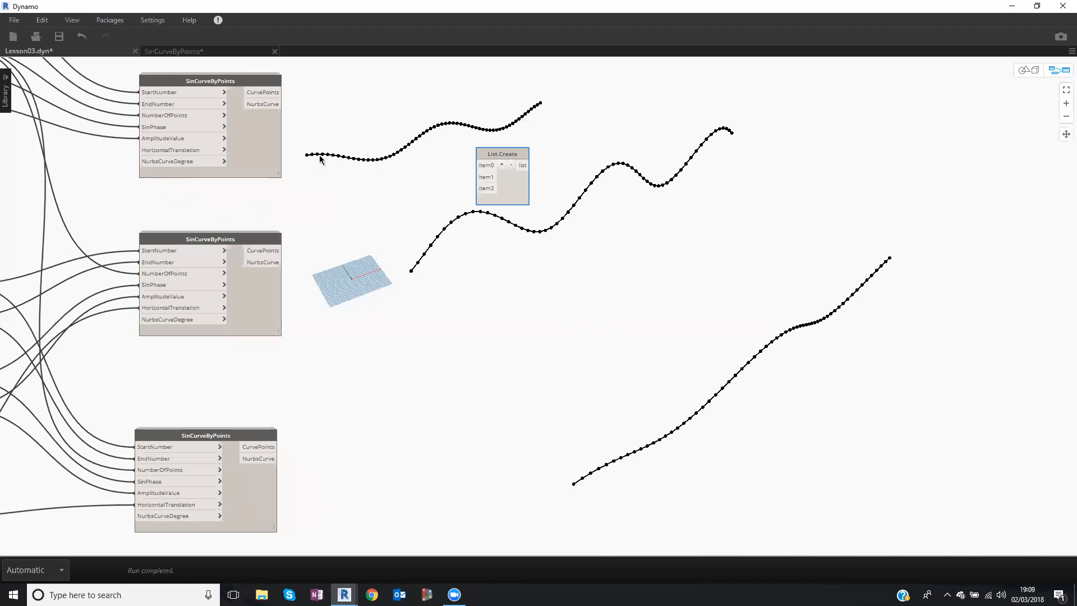
pyautogui.moveTo(264, 82); pyautogui.dragTo(268, 84)
pyautogui.click(280, 106)
pyautogui.click(474, 178)
pyautogui.moveTo(495, 155); pyautogui.dragTo(485, 146)
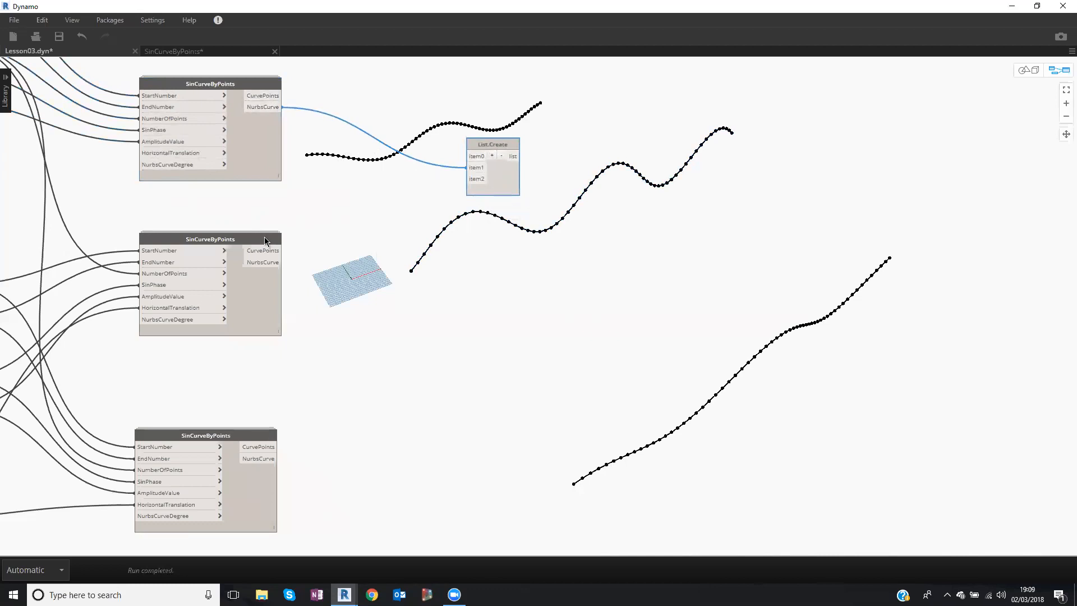
# Connect the NurbsCurve outputs of the middle and lowest SinCurveByPoints nodes to item0 and item2 of List.Create.
pyautogui.moveTo(268, 245); pyautogui.dragTo(271, 237)
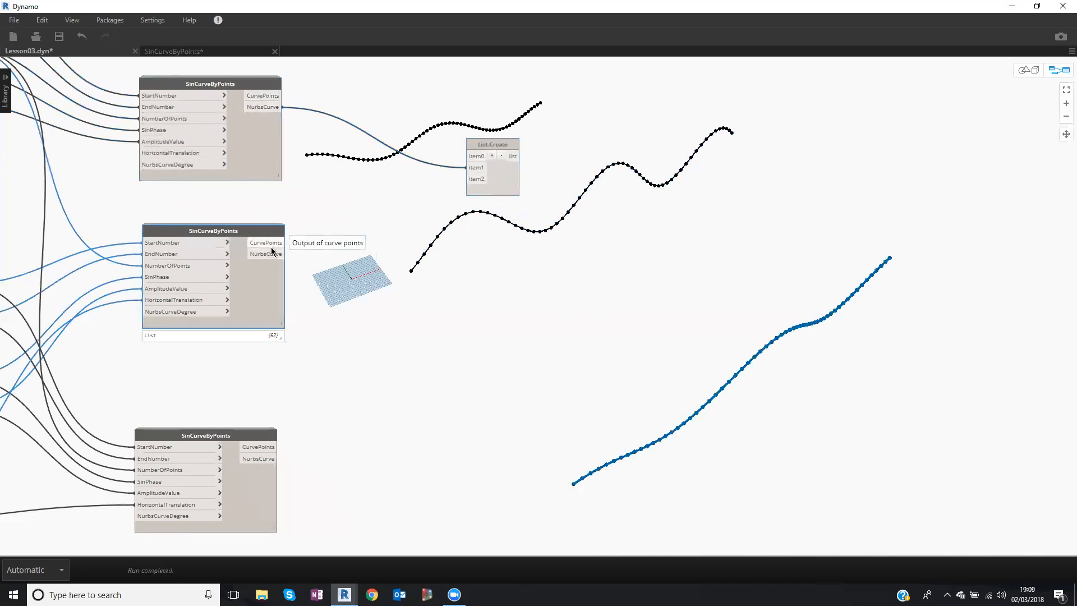
pyautogui.click(274, 254)
pyautogui.click(469, 156)
pyautogui.moveTo(258, 434); pyautogui.dragTo(260, 423)
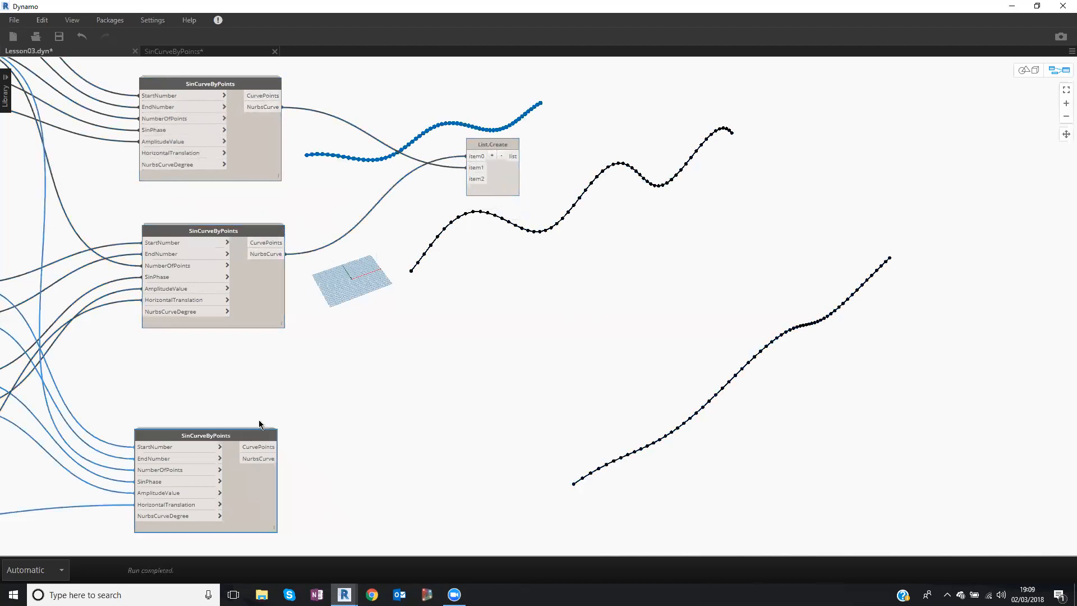
pyautogui.click(254, 446)
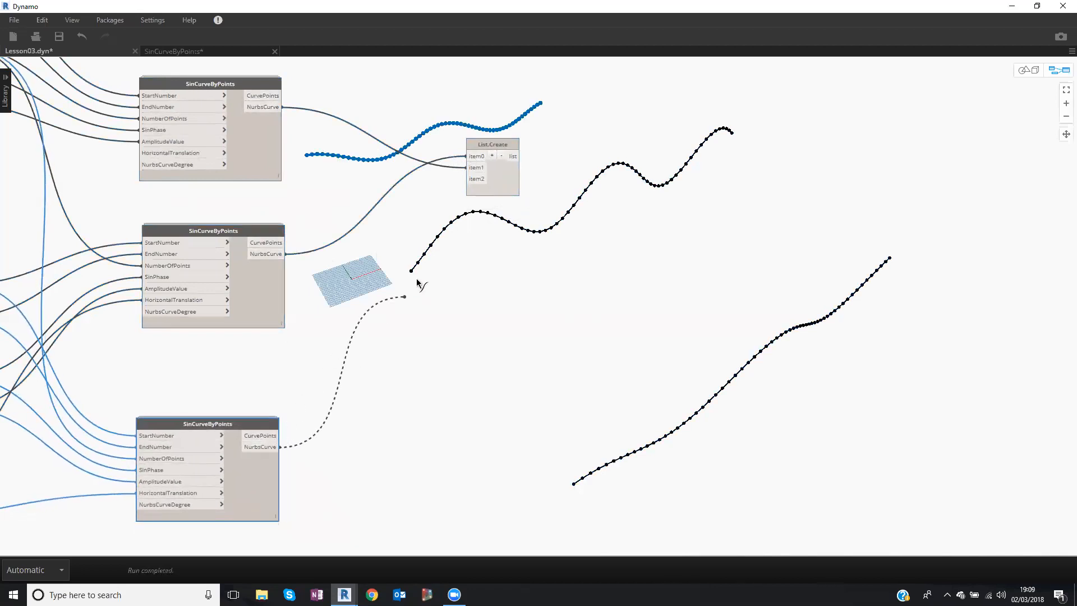
pyautogui.click(470, 179)
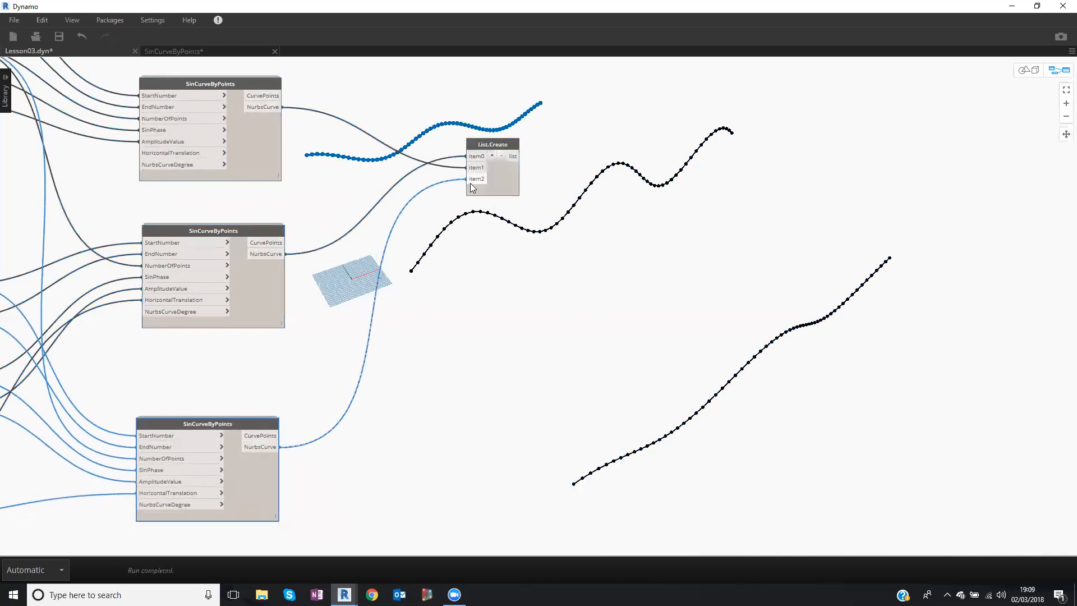
# Pin the List.Create node's output preview open and check the order of the curves in the list.
pyautogui.click(512, 206)
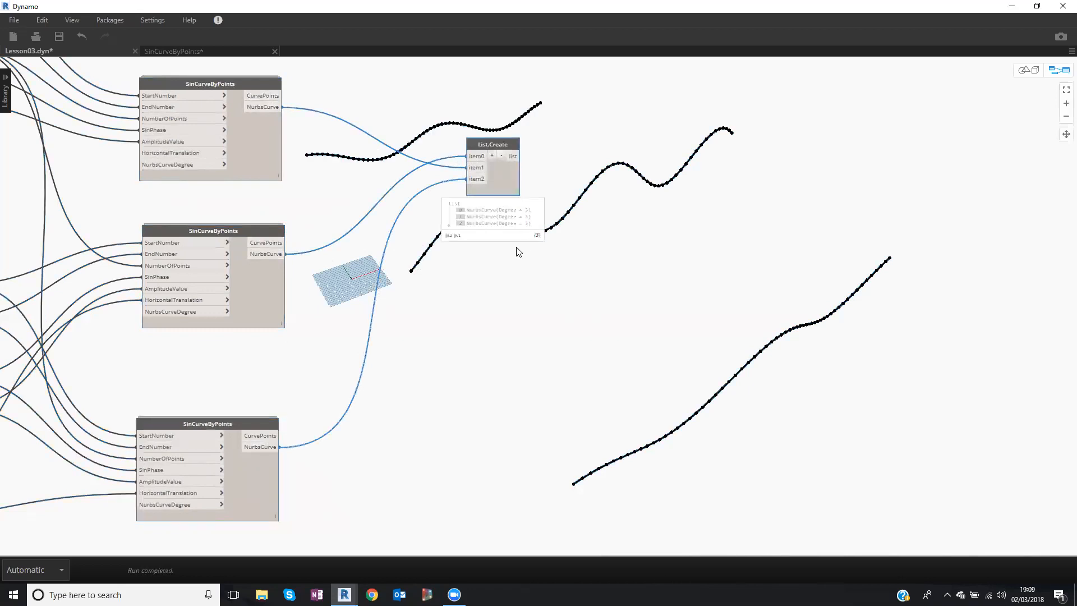
pyautogui.scroll(5, 513, 149)
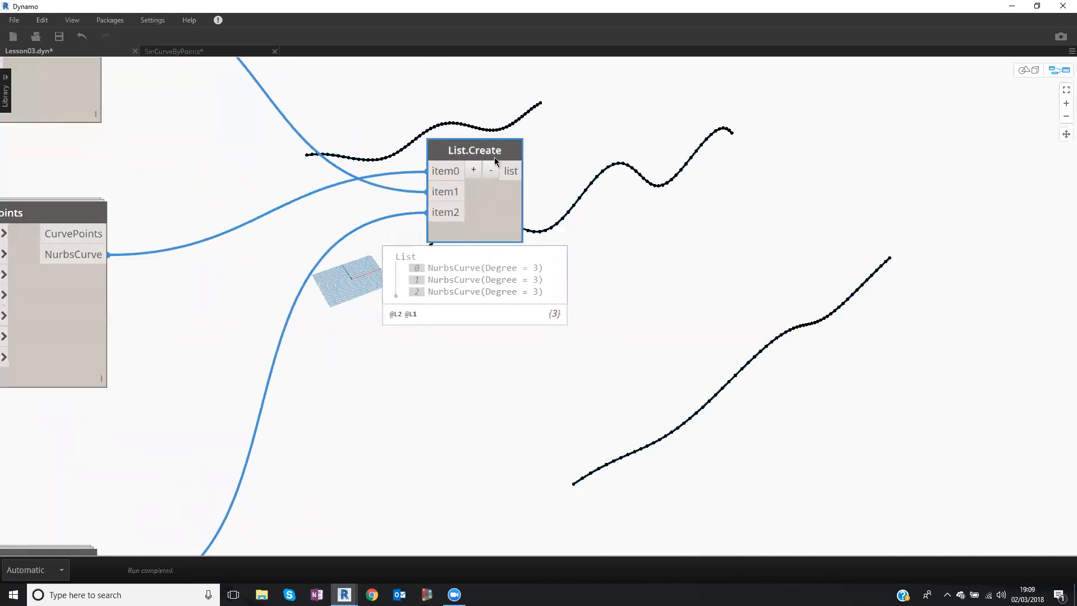
pyautogui.moveTo(491, 286)
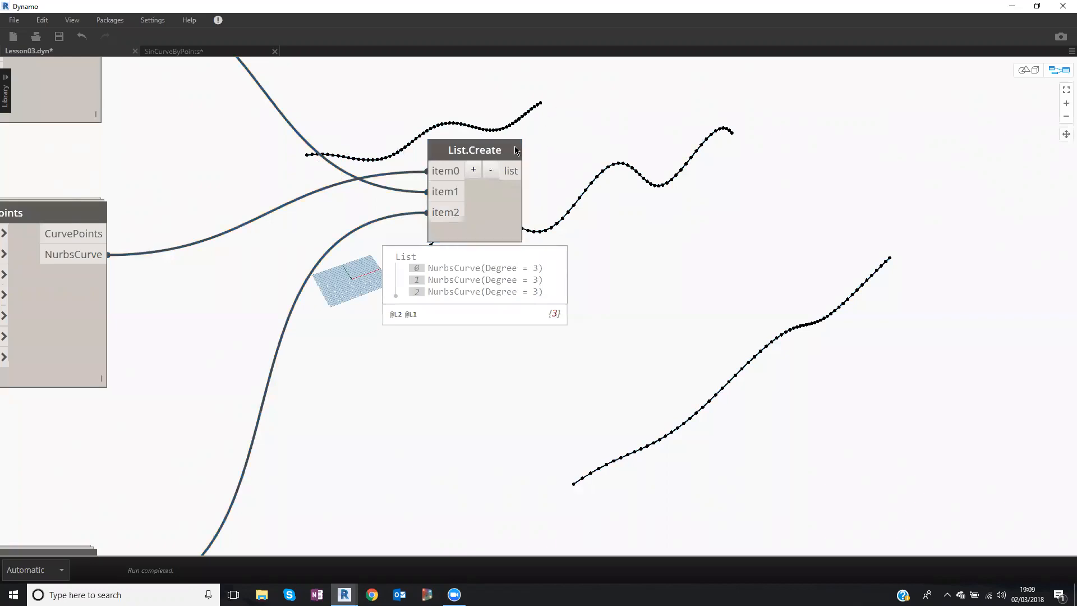
pyautogui.moveTo(515, 151); pyautogui.dragTo(503, 152)
pyautogui.scroll(-5, 395, 152)
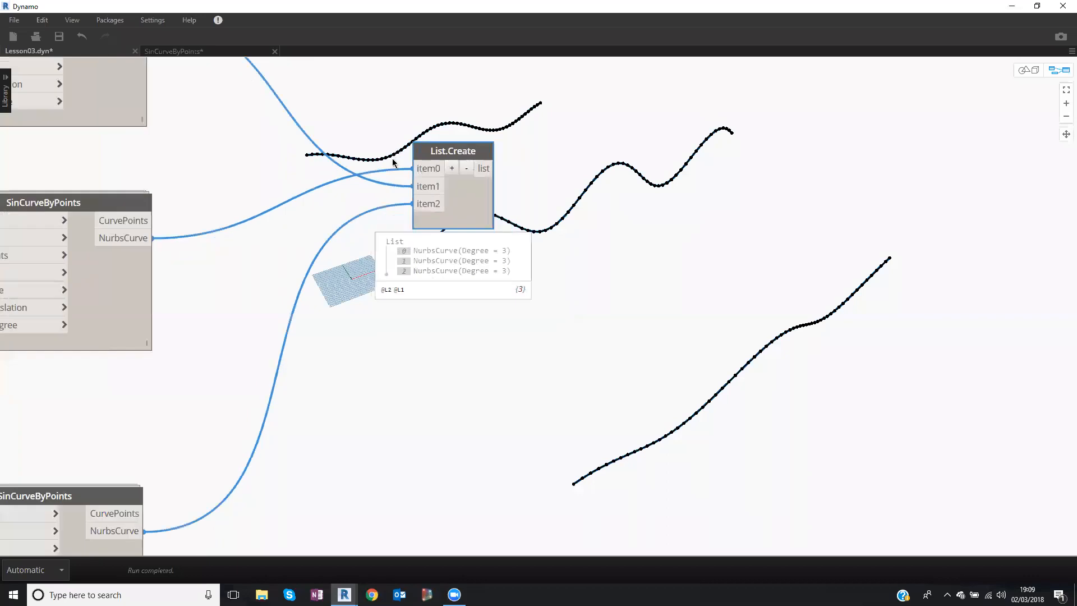
# Add the Surface.ByLoft (crossSections) node from the library's Geometry Surface category and place it to the right of List.Create.
pyautogui.click(8, 79)
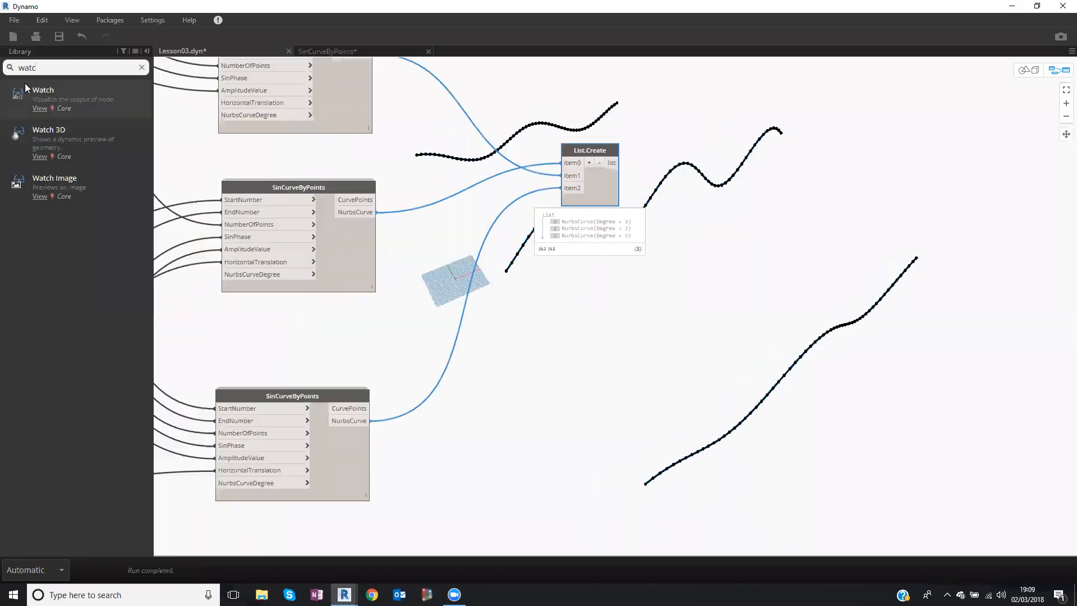
pyautogui.click(143, 67)
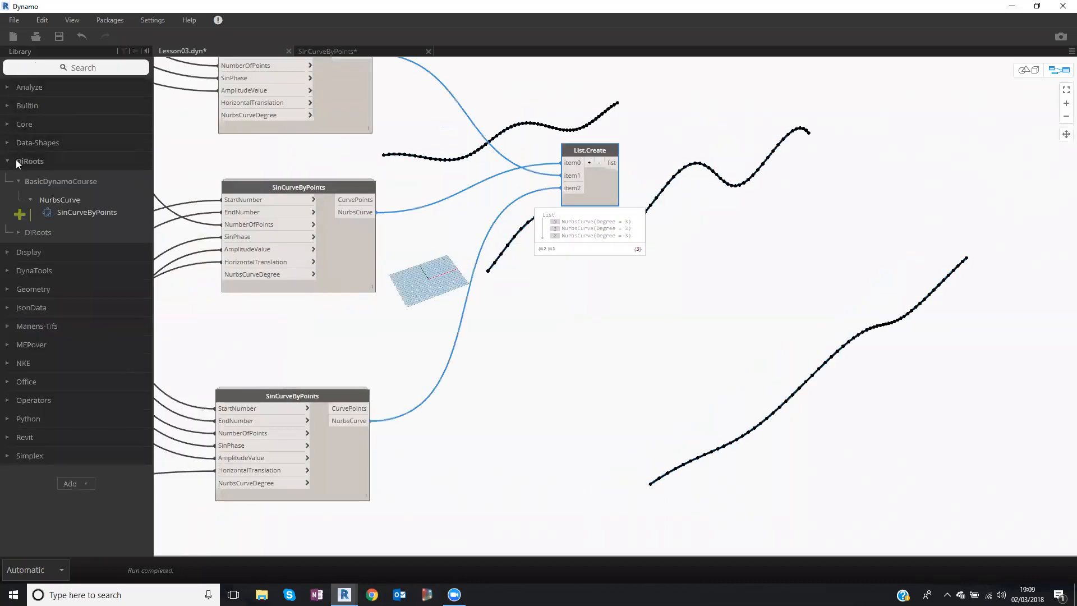
pyautogui.click(16, 159)
pyautogui.click(36, 215)
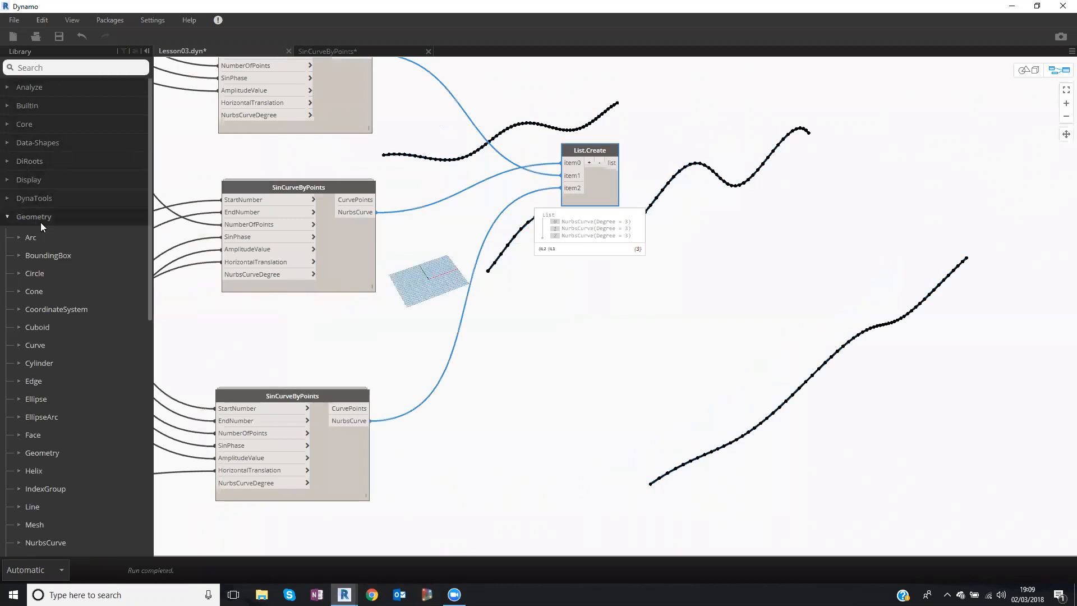
pyautogui.scroll(-5, 41, 224)
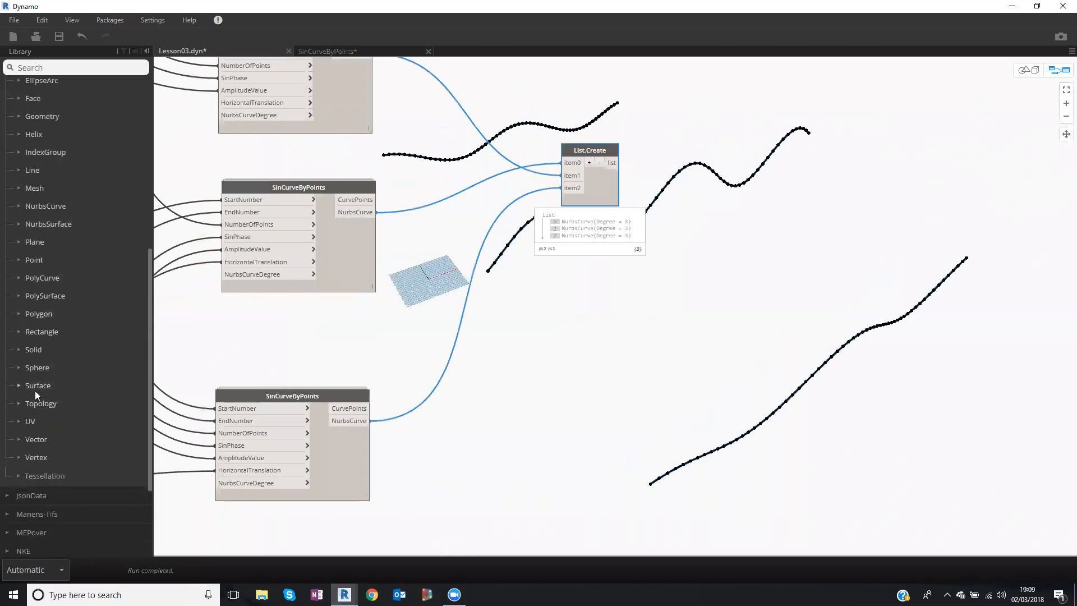
pyautogui.click(35, 387)
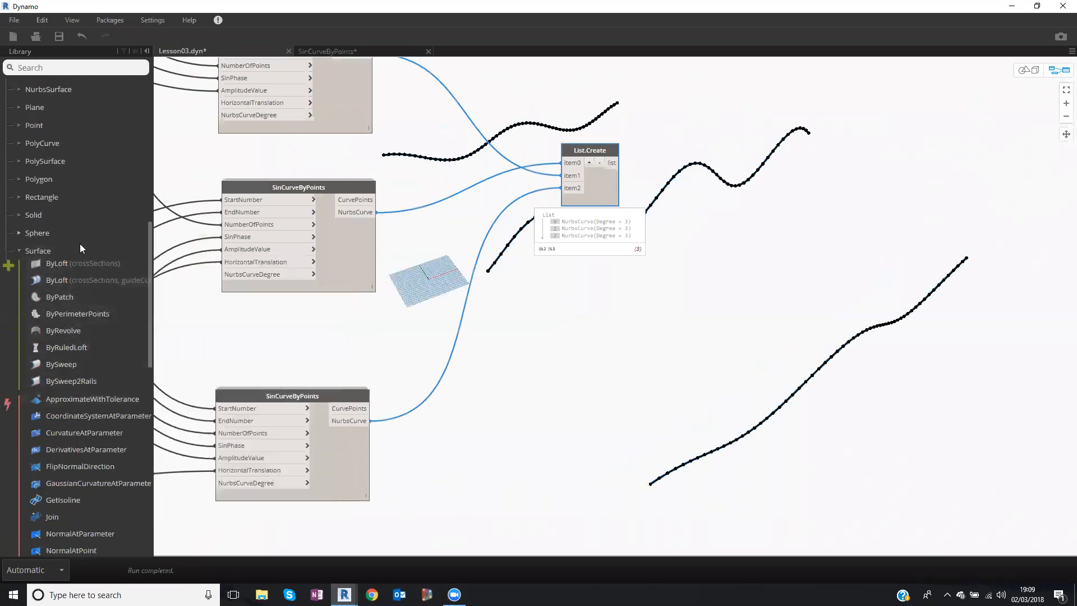
pyautogui.moveTo(77, 261)
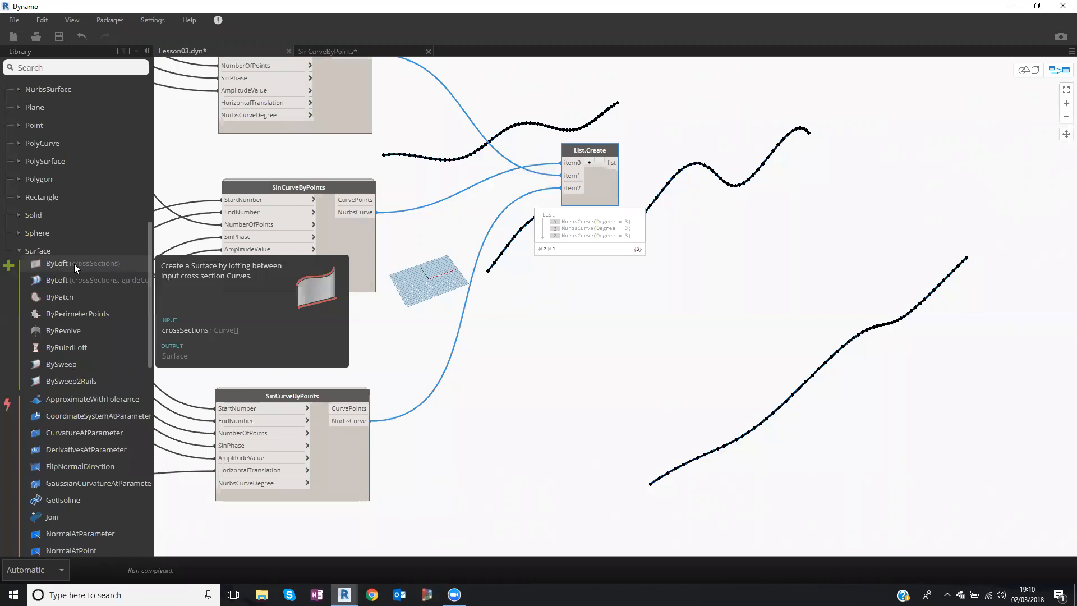
pyautogui.click(74, 263)
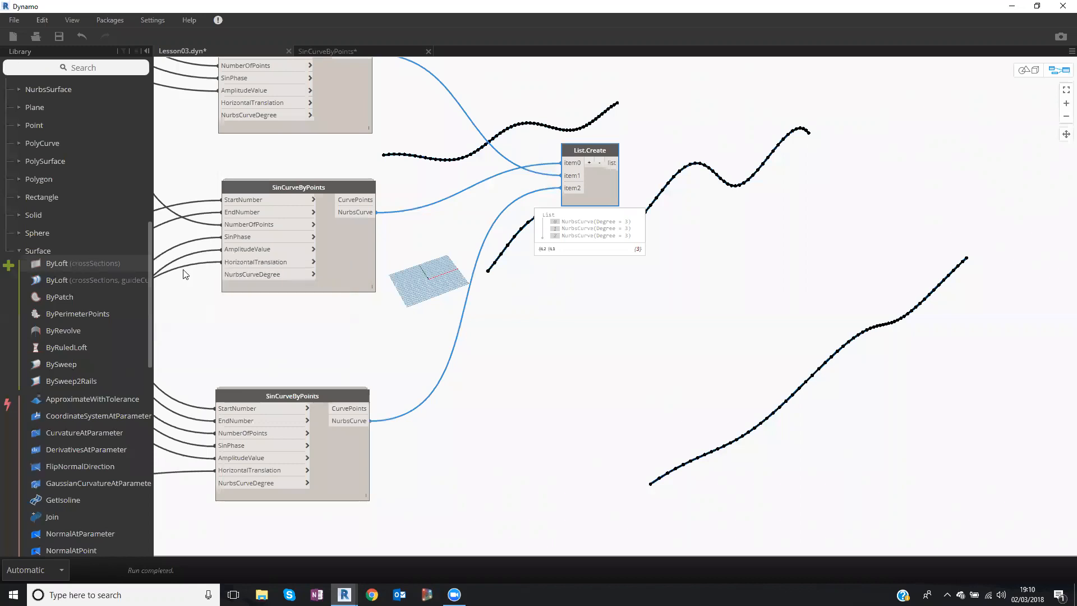
pyautogui.moveTo(735, 300); pyautogui.dragTo(693, 130)
pyautogui.scroll(4, 735, 149)
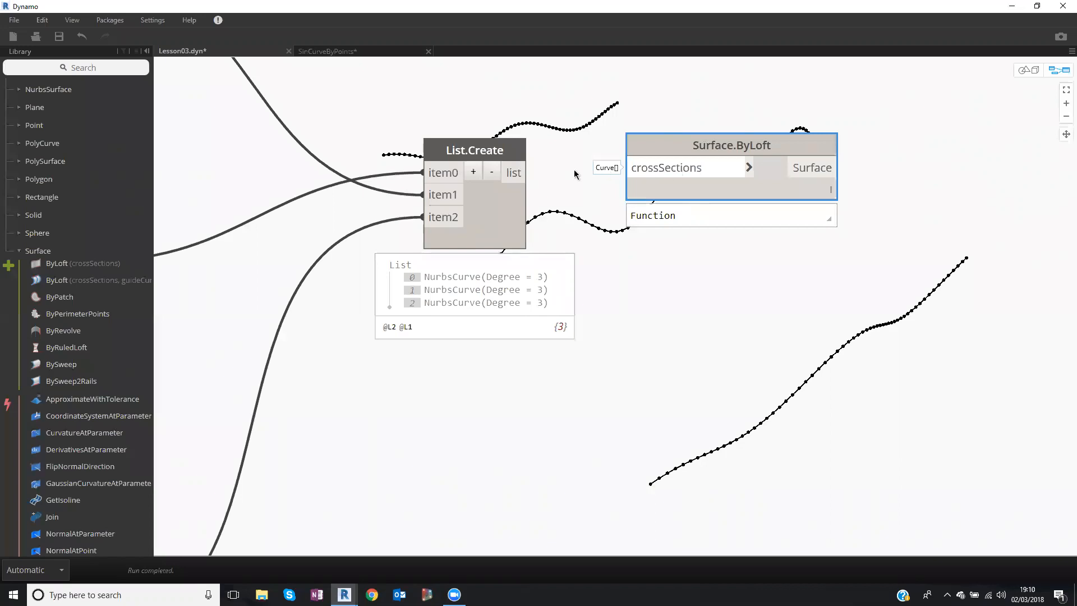
# Connect List.Create's list output to the crossSections input of Surface.ByLoft.
pyautogui.click(527, 173)
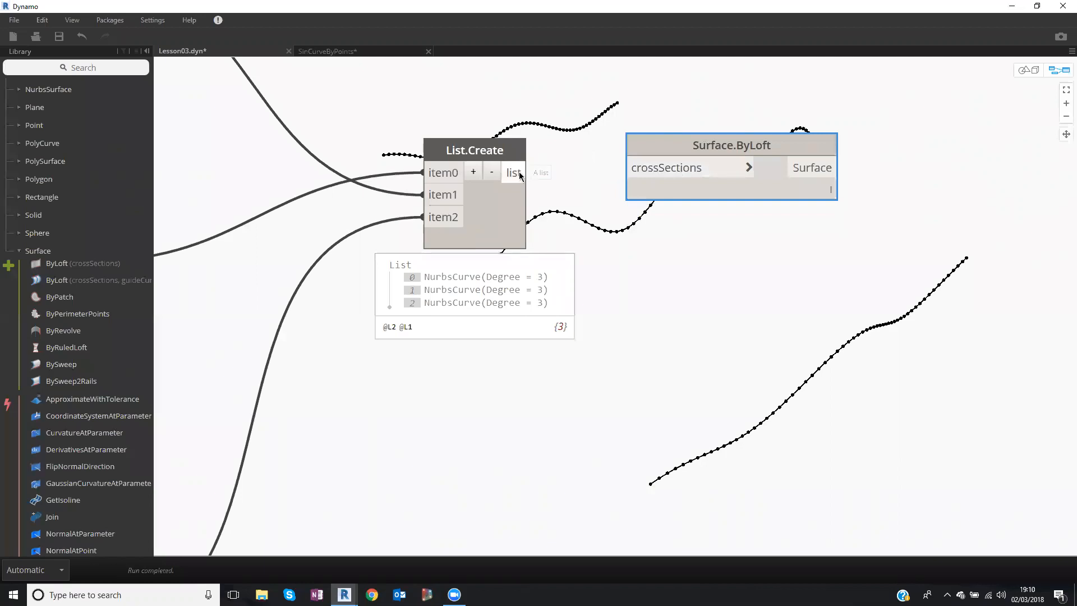
pyautogui.click(628, 167)
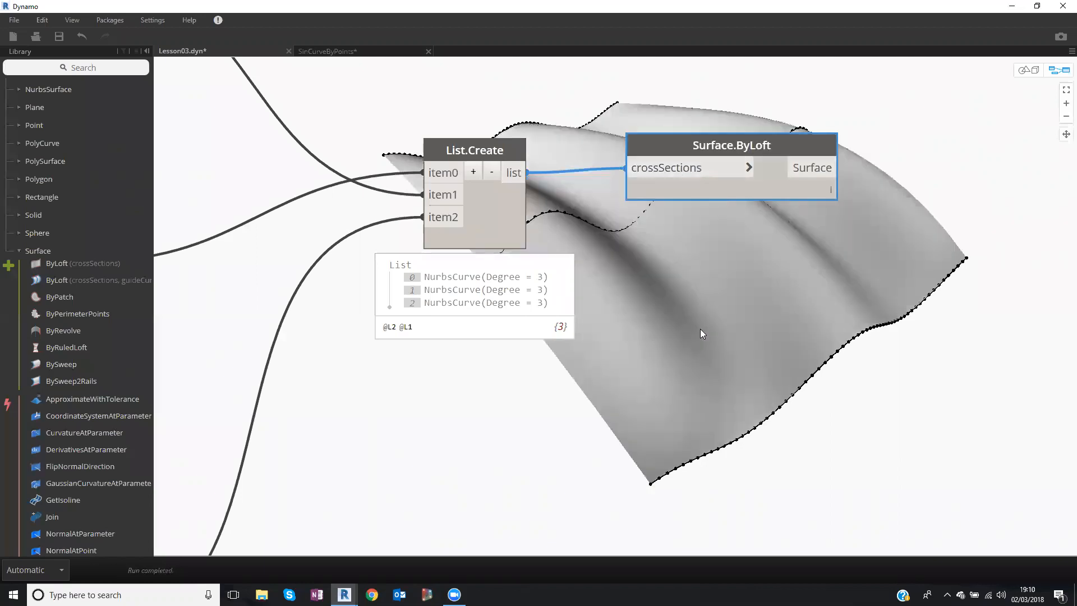
# Examine the shape of the lofted surface from different angles in the 3D preview.
pyautogui.hotkey('ctrl', 'b')
pyautogui.scroll(-4, 696, 325)
pyautogui.moveTo(696, 325); pyautogui.dragTo(699, 360, button='right')
pyautogui.scroll(5, 699, 361)
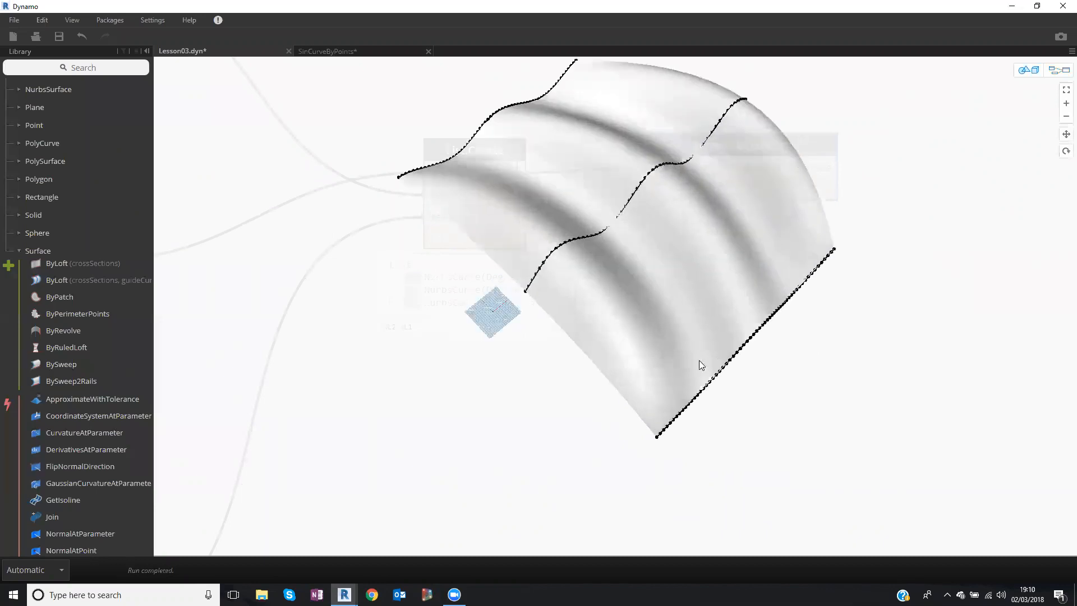
pyautogui.hotkey('ctrl', 'b')
pyautogui.hotkey('ctrl', 'b')
pyautogui.scroll(-5, 699, 360)
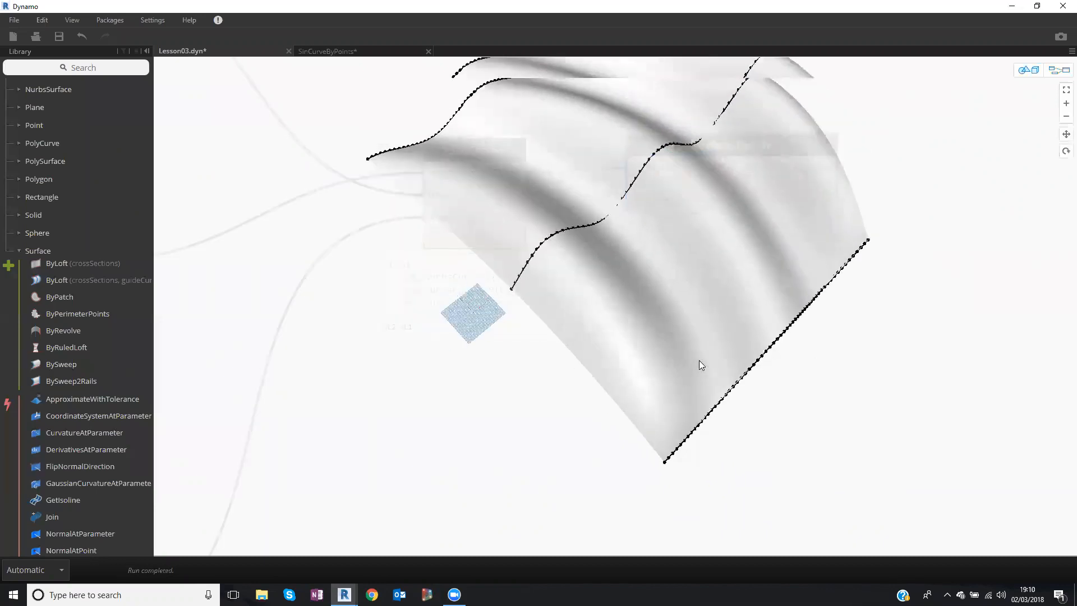
pyautogui.scroll(-3, 527, 398)
pyautogui.moveTo(526, 397); pyautogui.dragTo(527, 395, button='right')
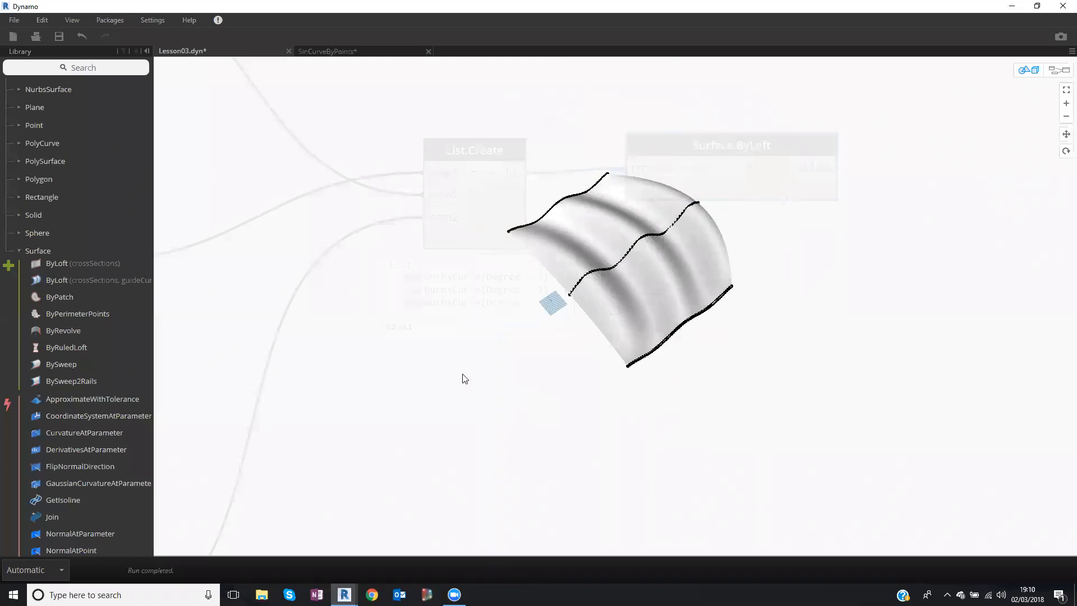
# Collapse the library and arrange the node graph and the lofted surface preview side by side.
pyautogui.hotkey('ctrl', 'b')
pyautogui.moveTo(650, 382); pyautogui.dragTo(717, 379, button='middle')
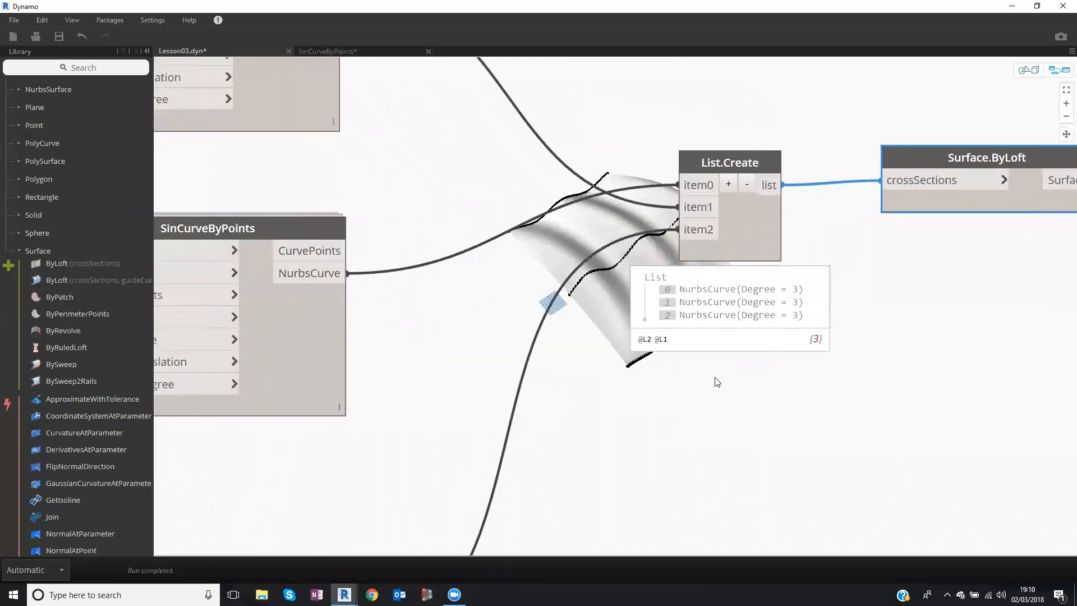
pyautogui.scroll(-1, 717, 359)
pyautogui.scroll(-2, 857, 307)
pyautogui.scroll(-1, 860, 200)
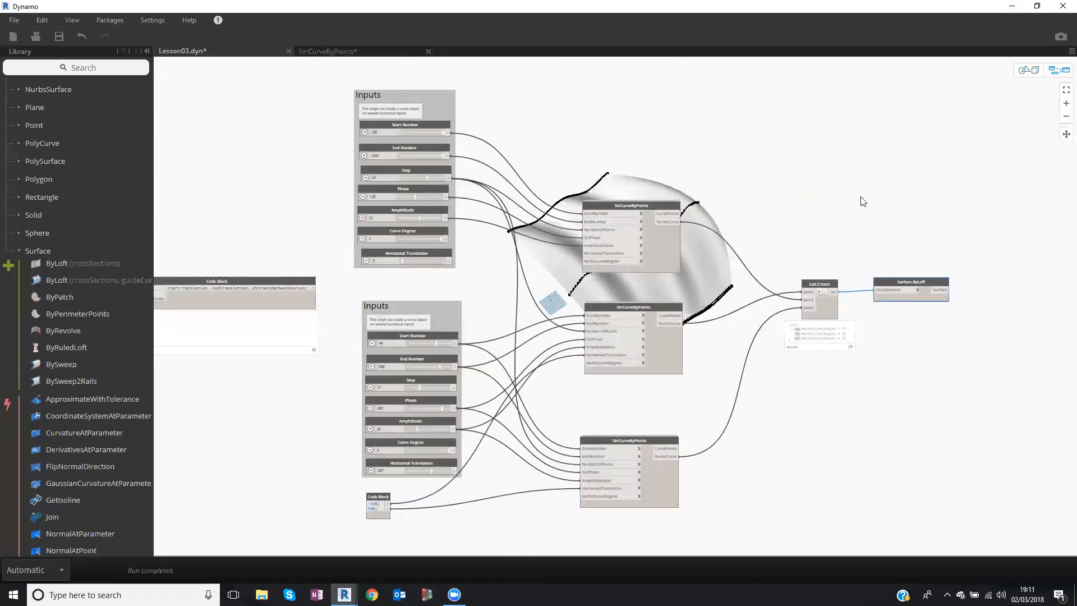
pyautogui.scroll(-1, 648, 189)
pyautogui.scroll(-1, 636, 183)
pyautogui.moveTo(494, 198); pyautogui.dragTo(620, 196, button='middle')
pyautogui.hotkey('ctrl', 'b')
pyautogui.moveTo(628, 274); pyautogui.dragTo(429, 278, button='middle')
pyautogui.scroll(4, 393, 284)
pyautogui.click(147, 51)
pyautogui.moveTo(428, 278); pyautogui.dragTo(469, 277, button='right')
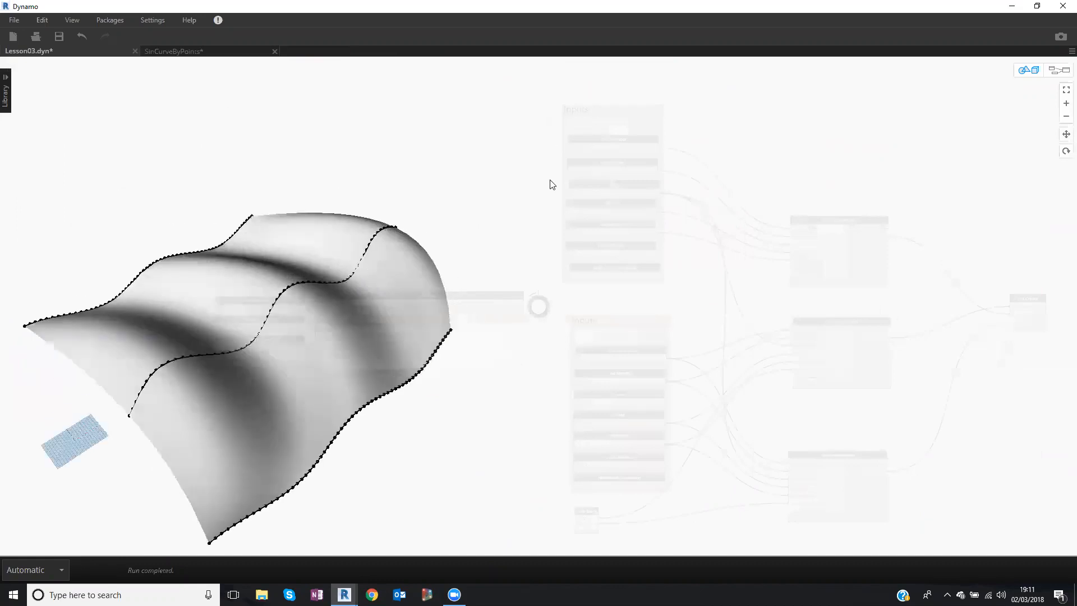
pyautogui.hotkey('ctrl', 'b')
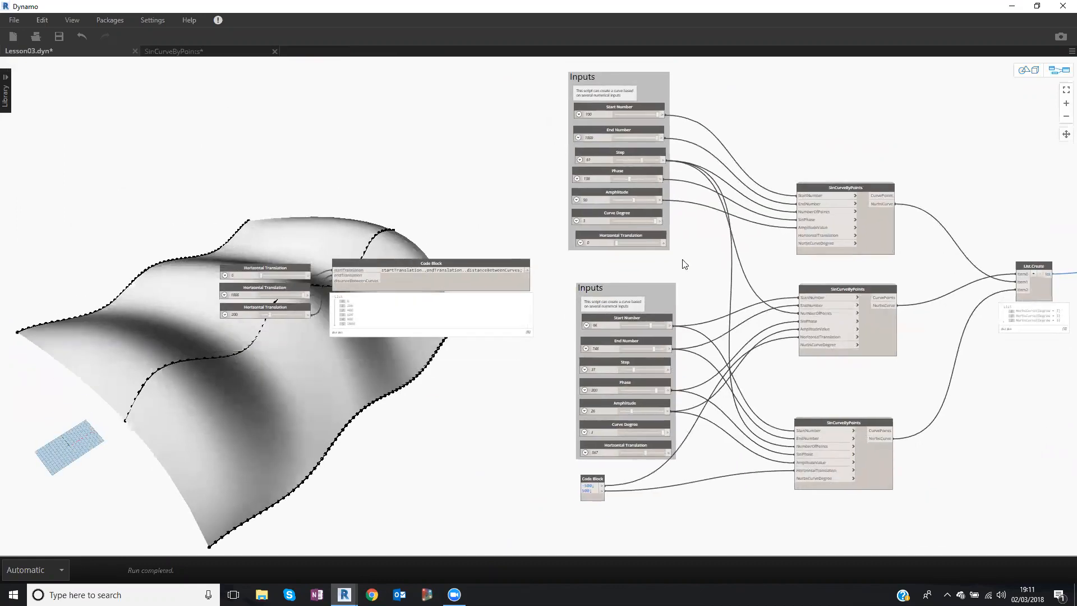
# Set the lower Inputs group's Start Number to 0, End Number to 1000, Phase to 357 and Amplitude to 7.
pyautogui.moveTo(698, 257); pyautogui.dragTo(722, 215, button='middle')
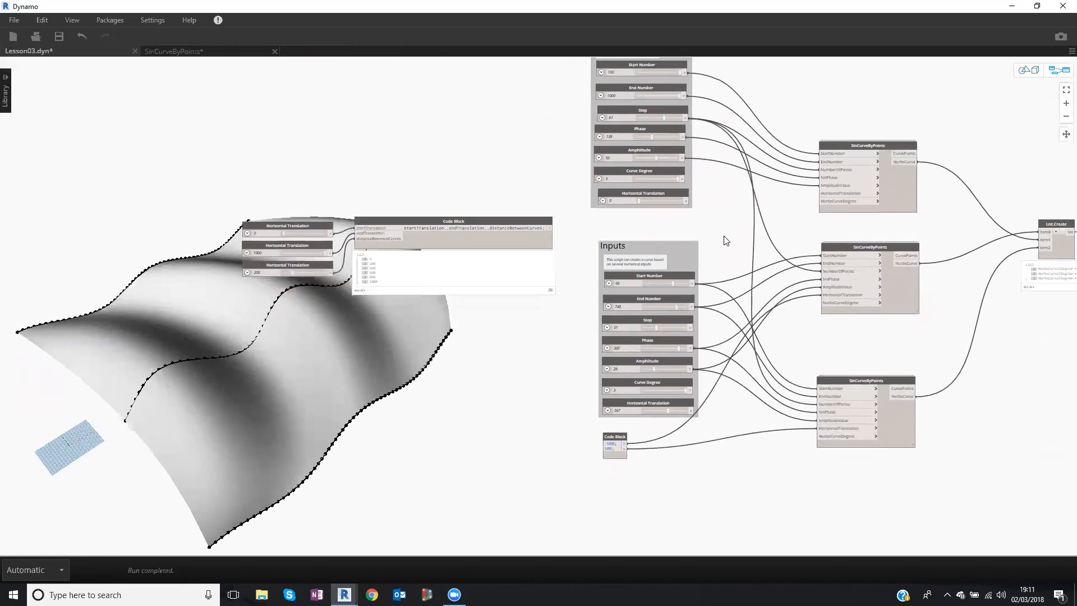
pyautogui.scroll(1, 709, 255)
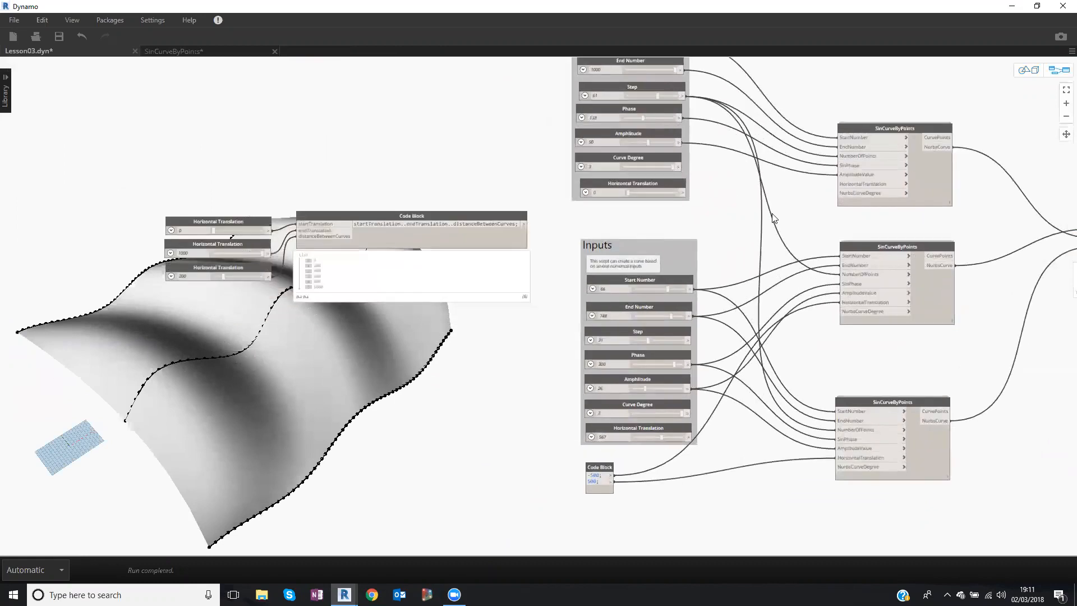
pyautogui.moveTo(774, 219); pyautogui.dragTo(794, 202, button='middle')
pyautogui.scroll(-2, 735, 248)
pyautogui.moveTo(732, 248); pyautogui.dragTo(691, 259)
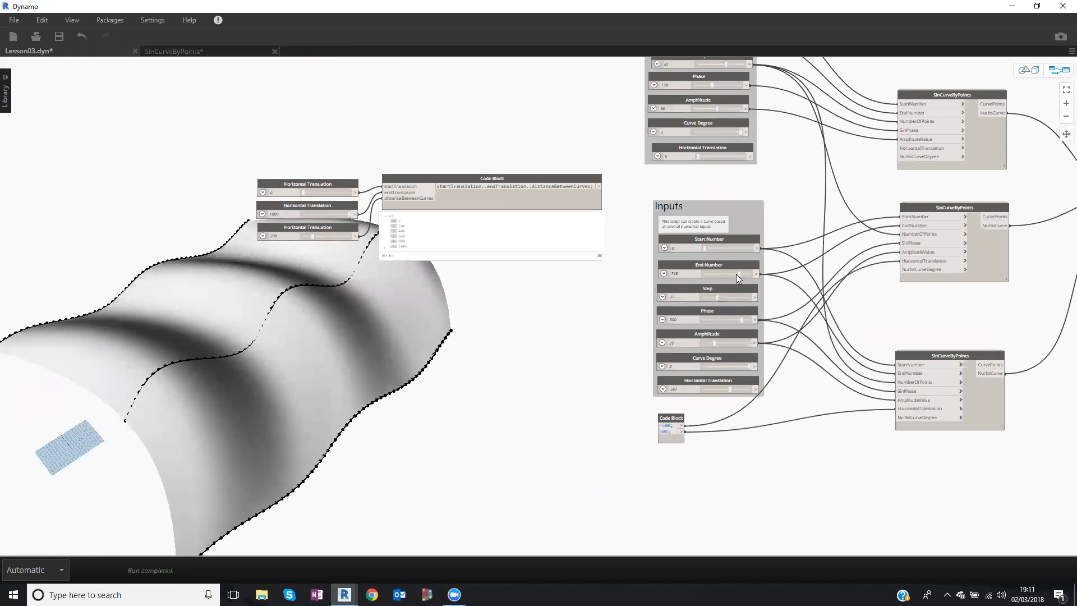
pyautogui.moveTo(752, 276); pyautogui.dragTo(756, 276)
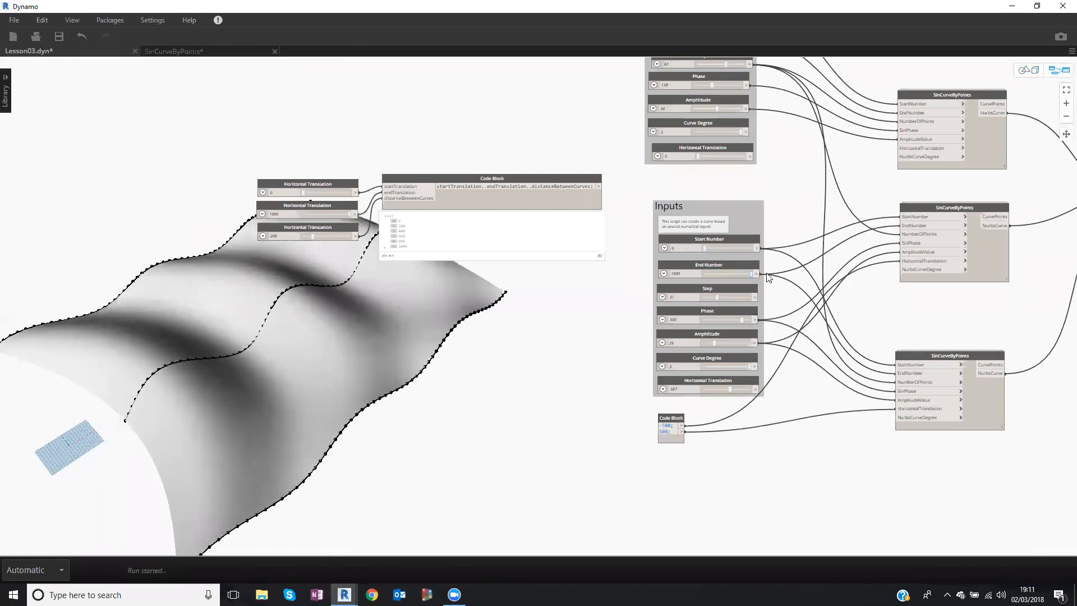
pyautogui.moveTo(599, 299); pyautogui.dragTo(673, 256, button='middle')
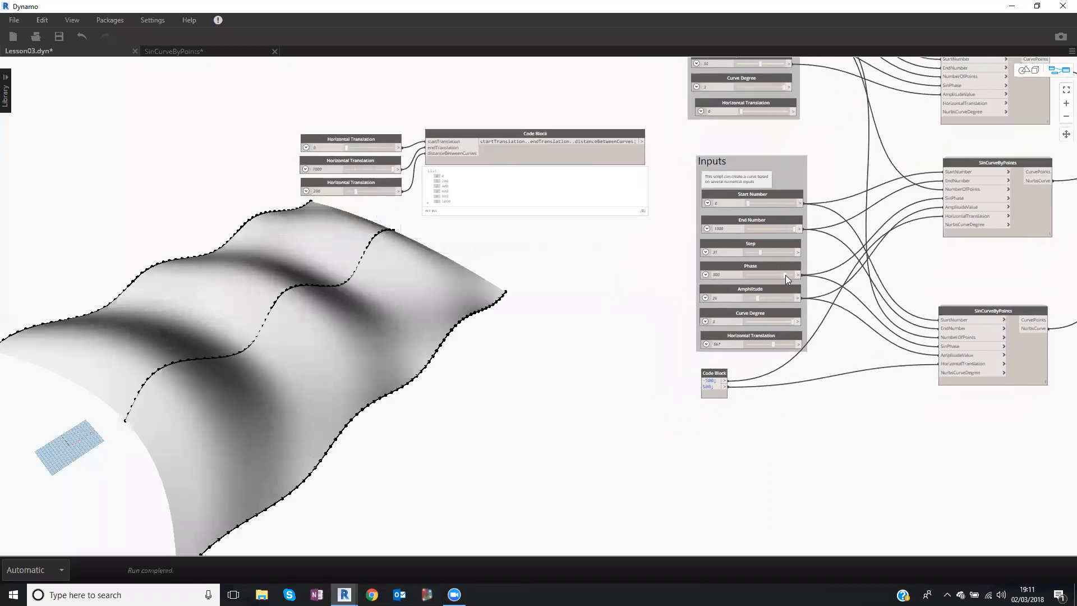
pyautogui.moveTo(770, 276); pyautogui.dragTo(750, 297)
# Set the upper Inputs group's Phase to 133, Amplitude to 58 and Start Number to 6.
pyautogui.moveTo(669, 301); pyautogui.dragTo(650, 387, button='middle')
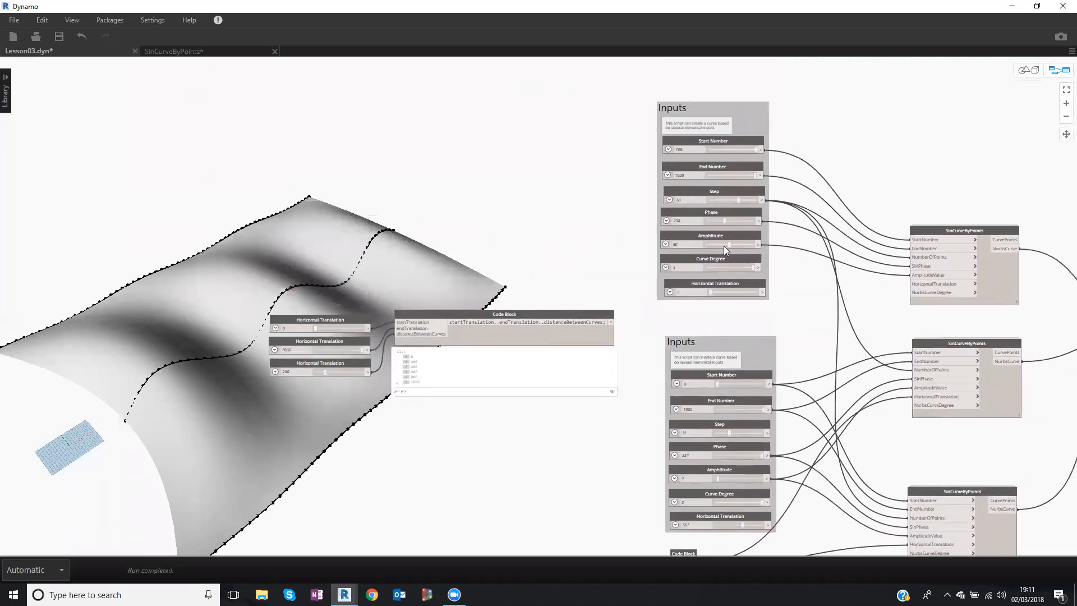
pyautogui.moveTo(728, 222); pyautogui.dragTo(732, 244)
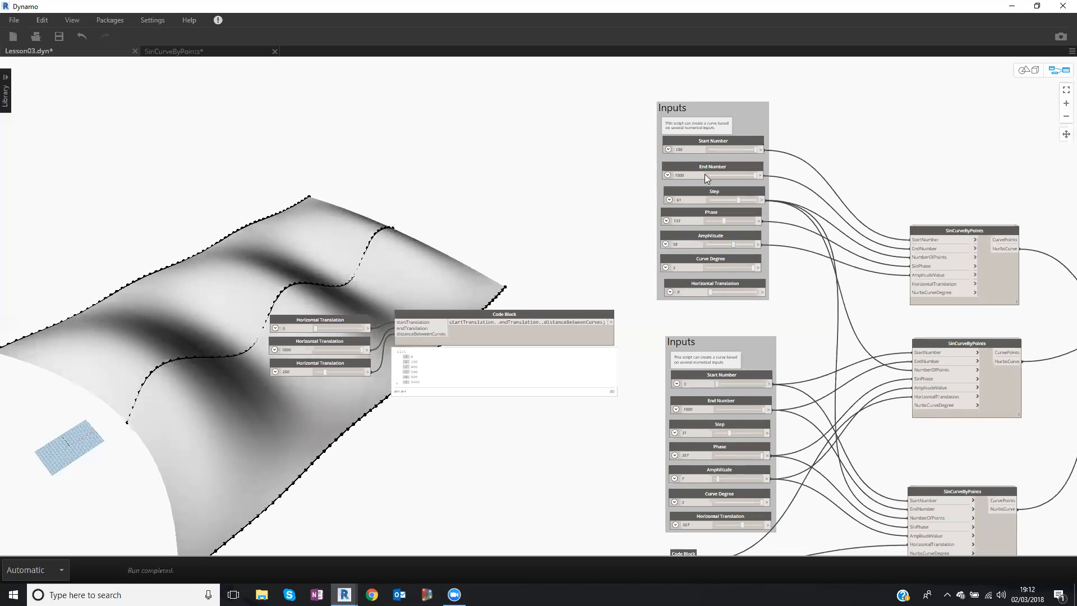
pyautogui.moveTo(754, 149); pyautogui.dragTo(712, 149)
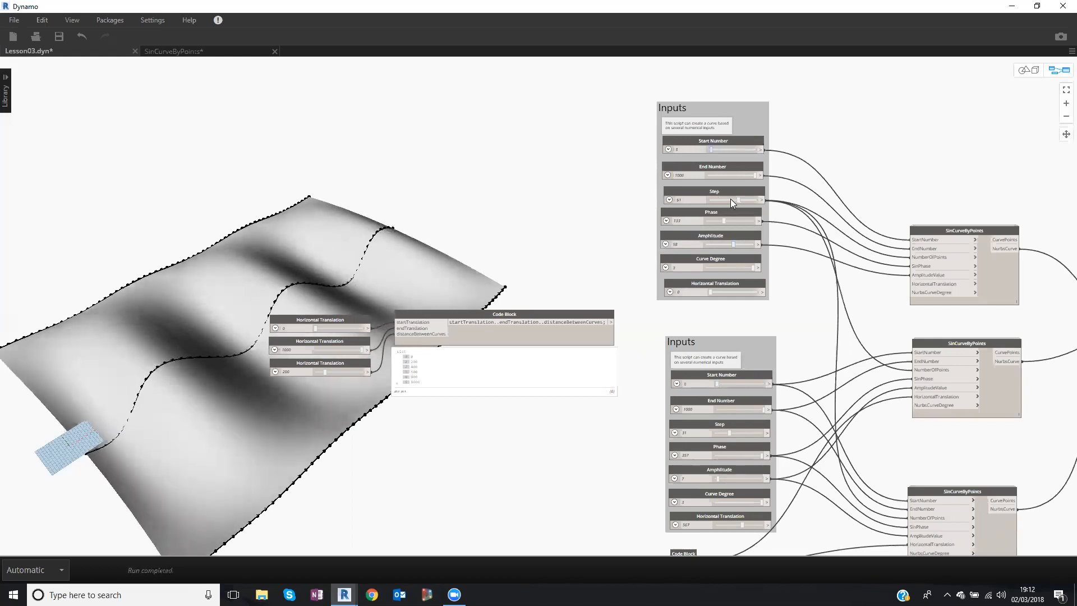
# Reduce the upper Inputs group's Step to 3 and its Curve Degree to 1.
pyautogui.moveTo(632, 192); pyautogui.dragTo(648, 167, button='middle')
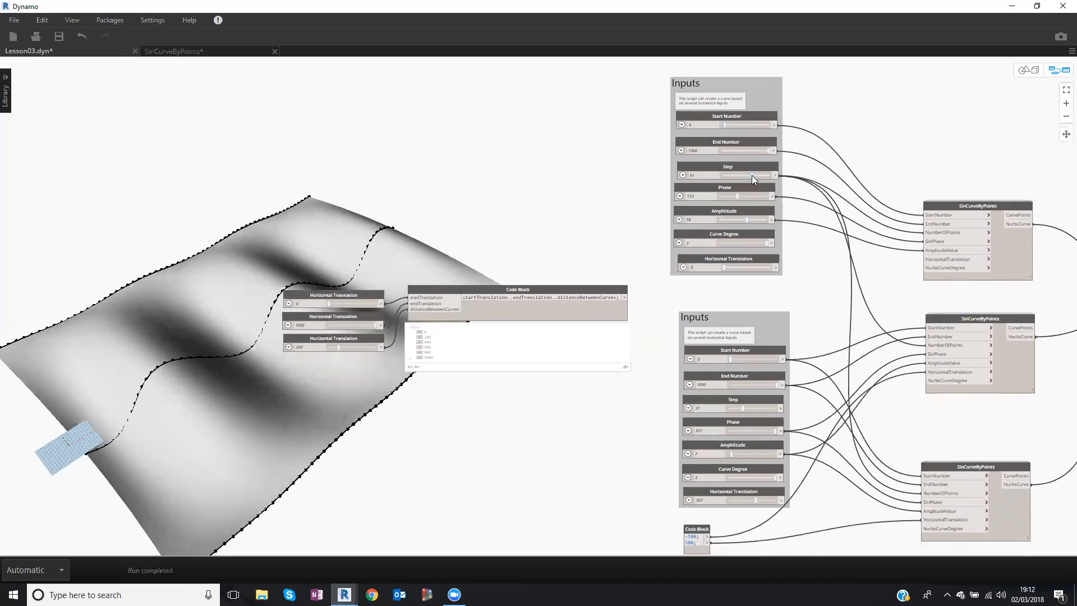
pyautogui.moveTo(752, 175); pyautogui.dragTo(726, 177)
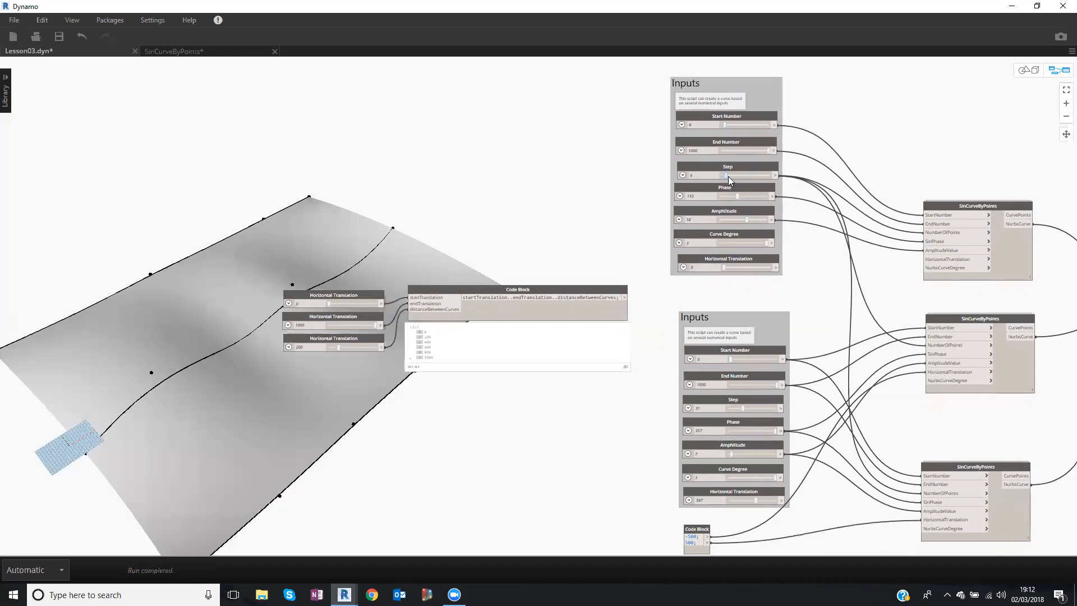
pyautogui.scroll(2, 707, 193)
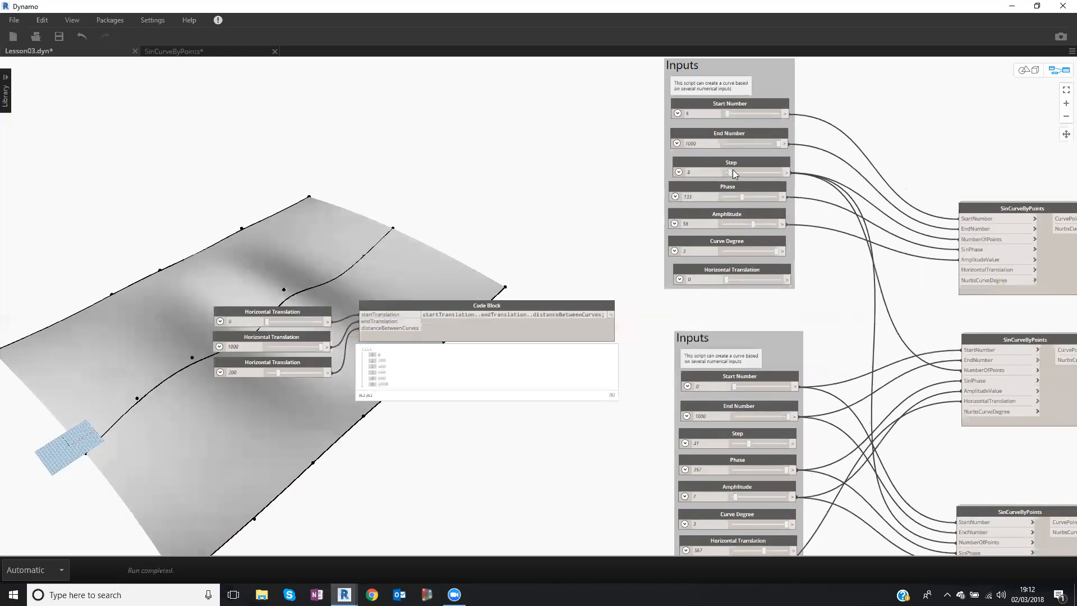
pyautogui.moveTo(733, 170); pyautogui.dragTo(731, 170)
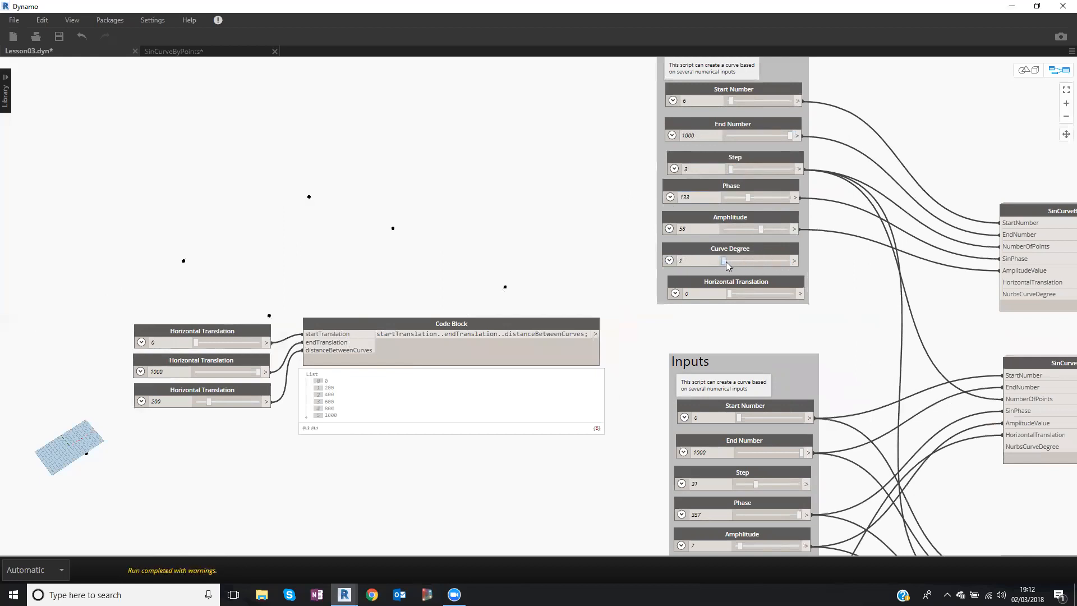
# Raise the upper Inputs group's Step to 45, Phase to 138 and Amplitude to 84.
pyautogui.moveTo(731, 172); pyautogui.dragTo(738, 173)
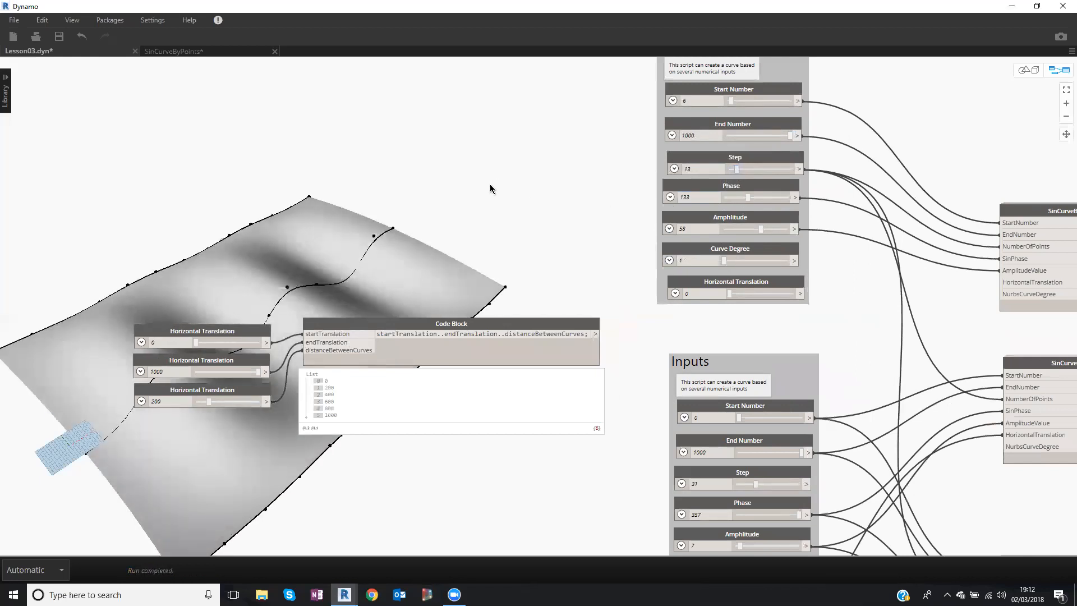
pyautogui.hotkey('ctrl', 'b')
pyautogui.moveTo(454, 206); pyautogui.dragTo(464, 226, button='right')
pyautogui.hotkey('ctrl', 'b')
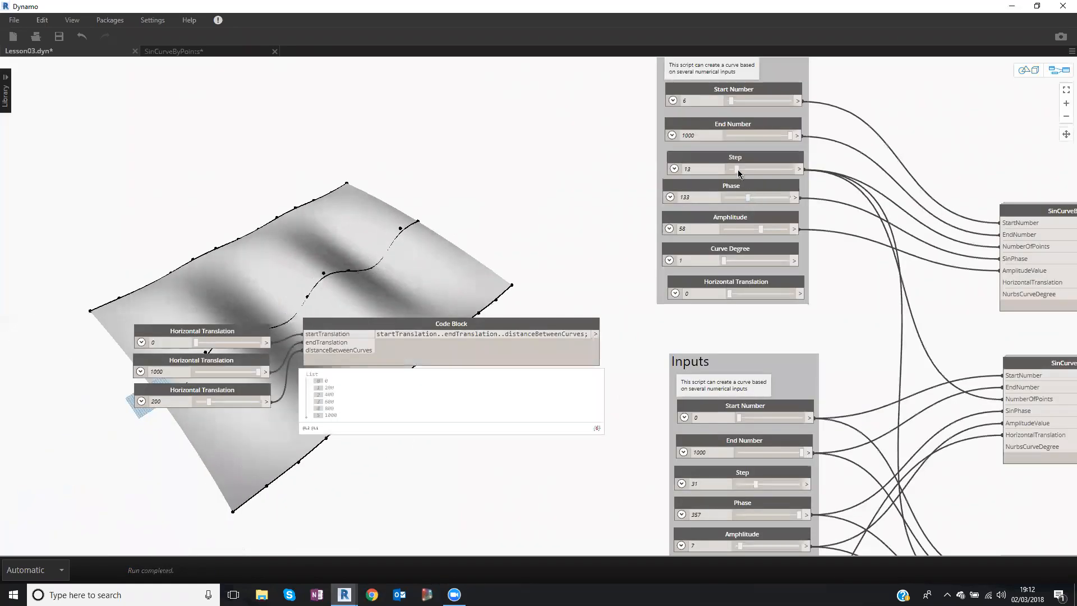
pyautogui.moveTo(732, 167); pyautogui.dragTo(778, 236)
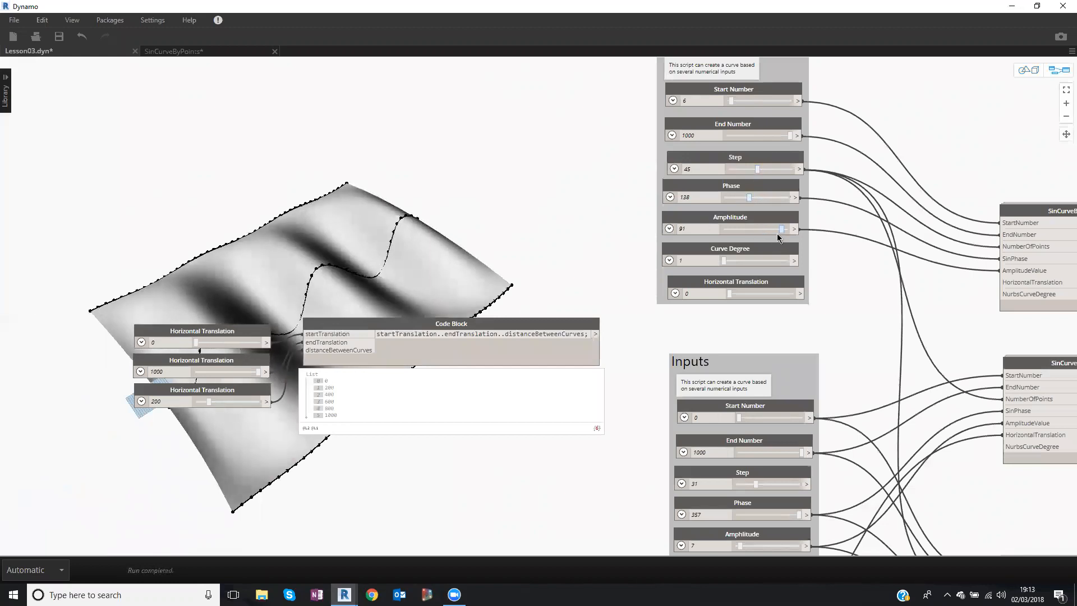
# Move the lower Inputs group's Horizontal Translation slider aside and connect it to the middle SinCurveByPoints node's HorizontalTranslation input.
pyautogui.moveTo(888, 398); pyautogui.dragTo(880, 227, button='middle')
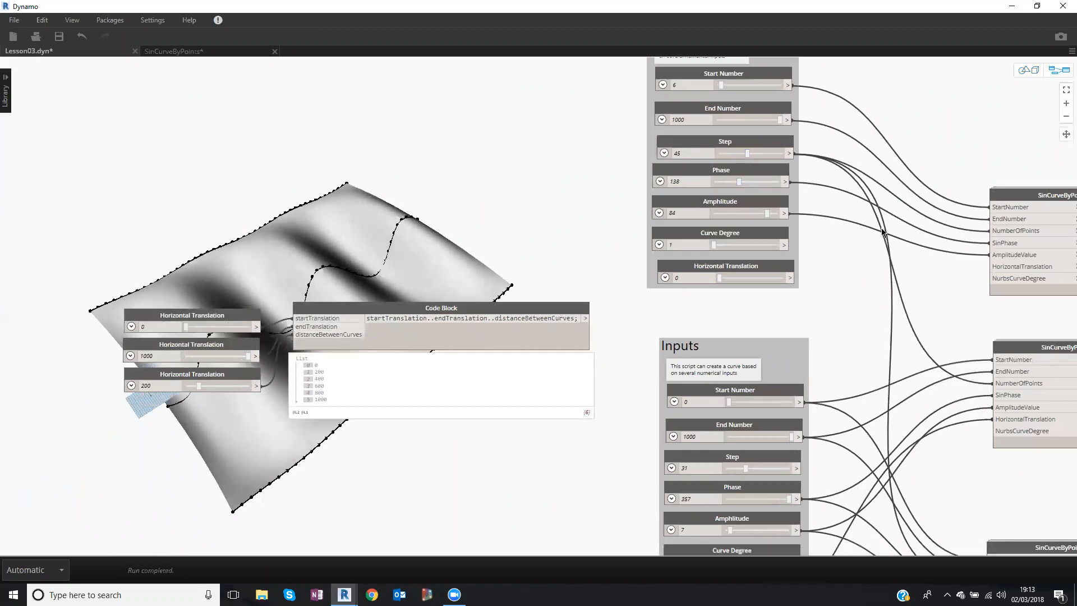
pyautogui.moveTo(1010, 390); pyautogui.dragTo(1010, 372, button='middle')
pyautogui.moveTo(1018, 370); pyautogui.dragTo(1011, 366)
pyautogui.moveTo(704, 464); pyautogui.dragTo(689, 458)
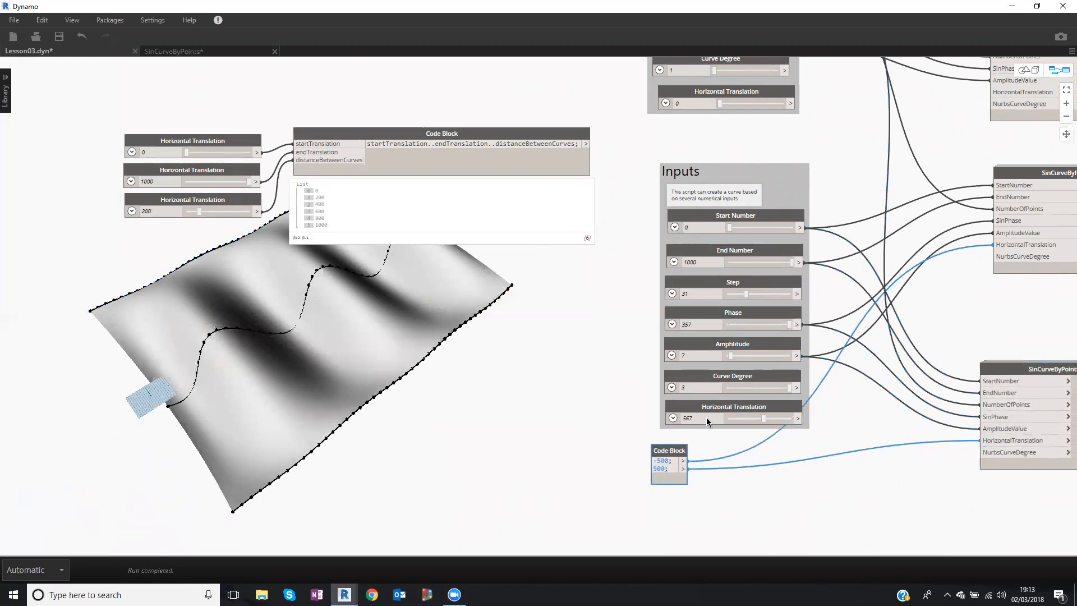
pyautogui.scroll(3, 706, 417)
pyautogui.scroll(-3, 703, 408)
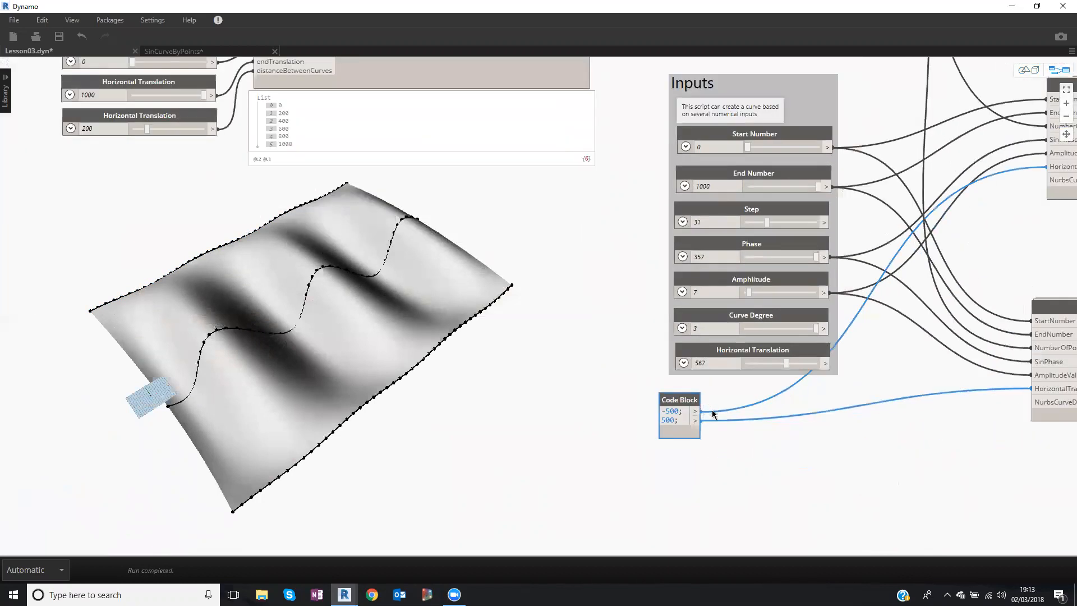
pyautogui.moveTo(755, 372); pyautogui.dragTo(676, 373)
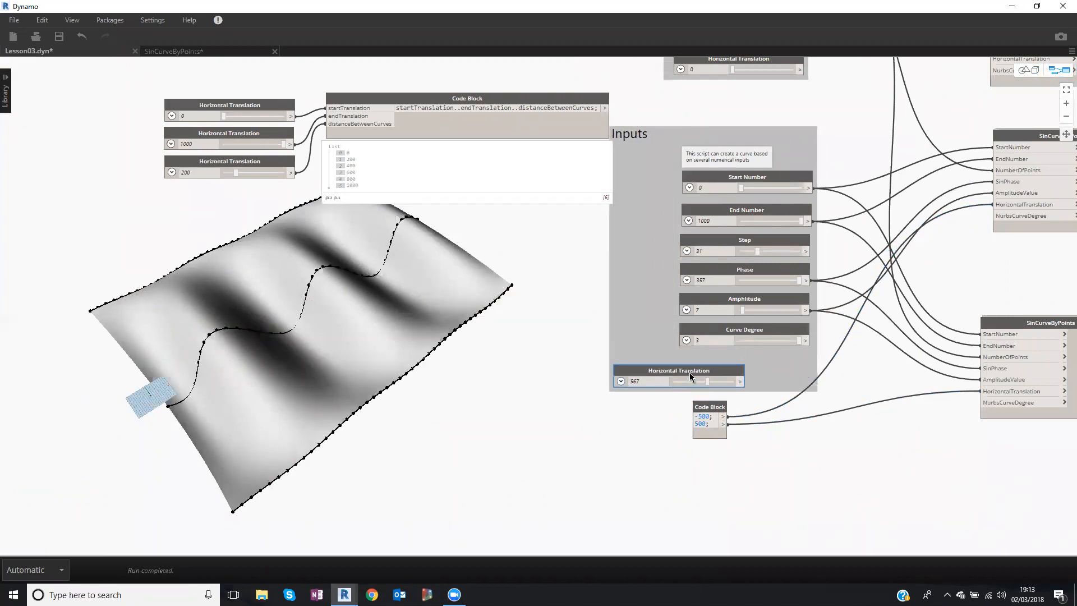
pyautogui.moveTo(695, 370); pyautogui.dragTo(1013, 173)
pyautogui.scroll(1, 864, 409)
pyautogui.moveTo(695, 360); pyautogui.dragTo(685, 355)
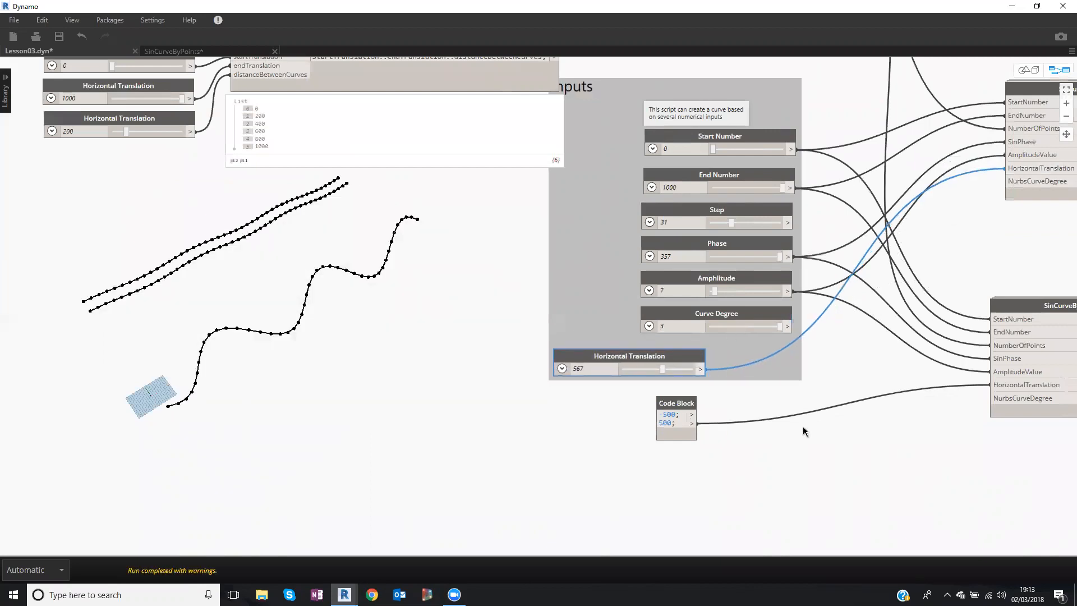
# Delete the code block holding -500 and 500 and create a new code block containing -HorizontaTranslation; below the lower Inputs group.
pyautogui.moveTo(684, 405); pyautogui.dragTo(716, 408)
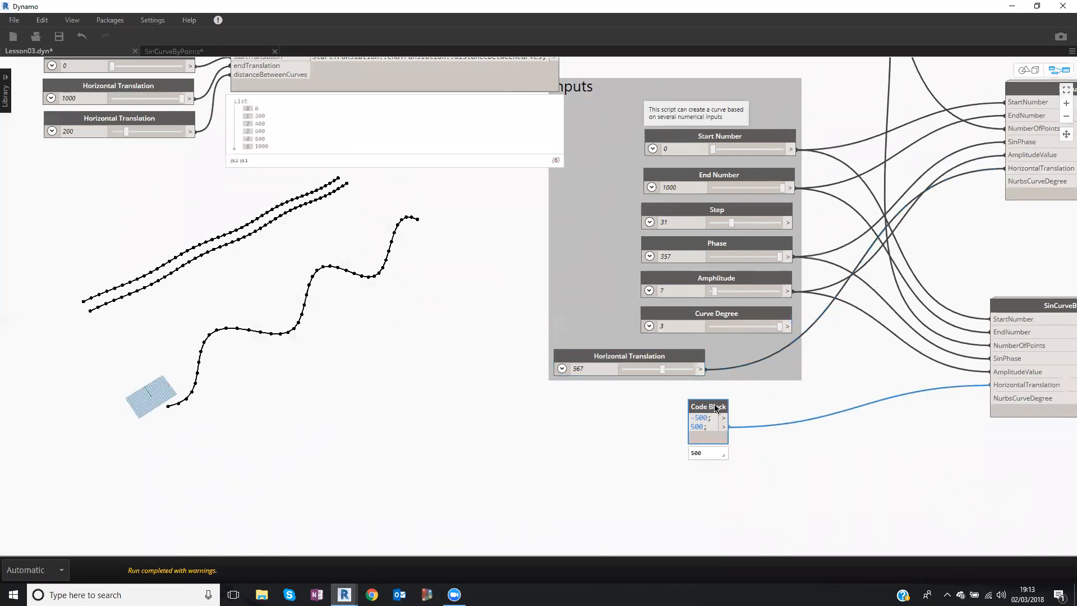
pyautogui.press('Delete')
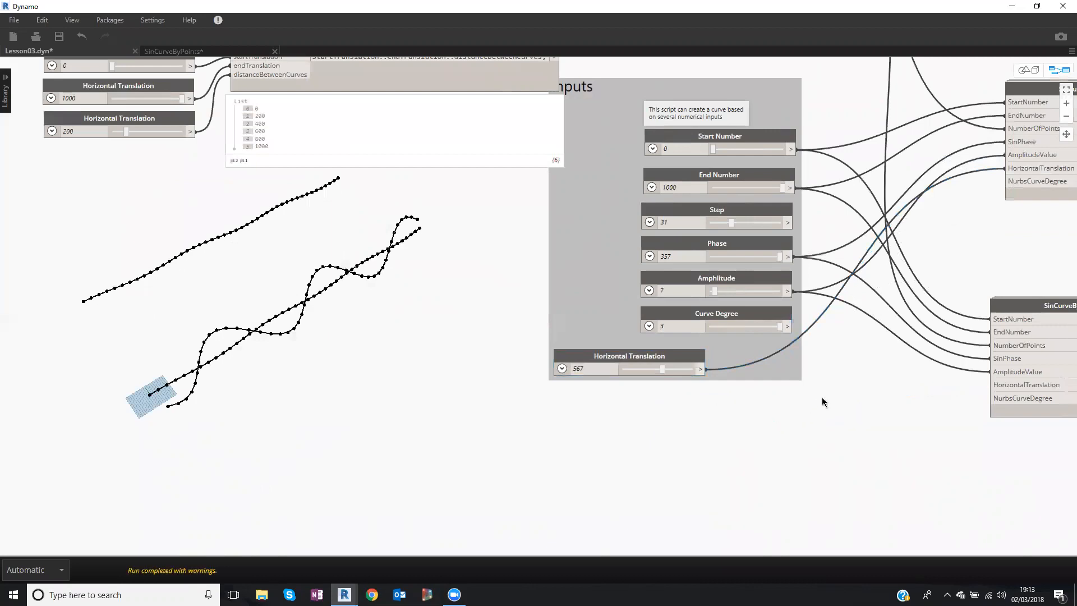
pyautogui.doubleClick(823, 398)
pyautogui.write('-')
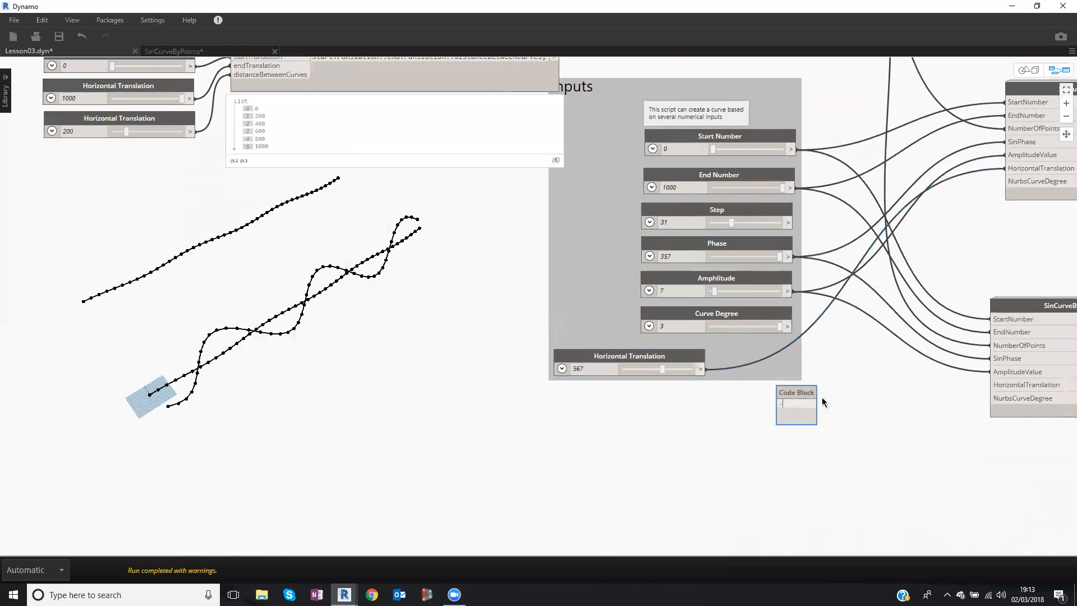
pyautogui.write('HorizontalTra')
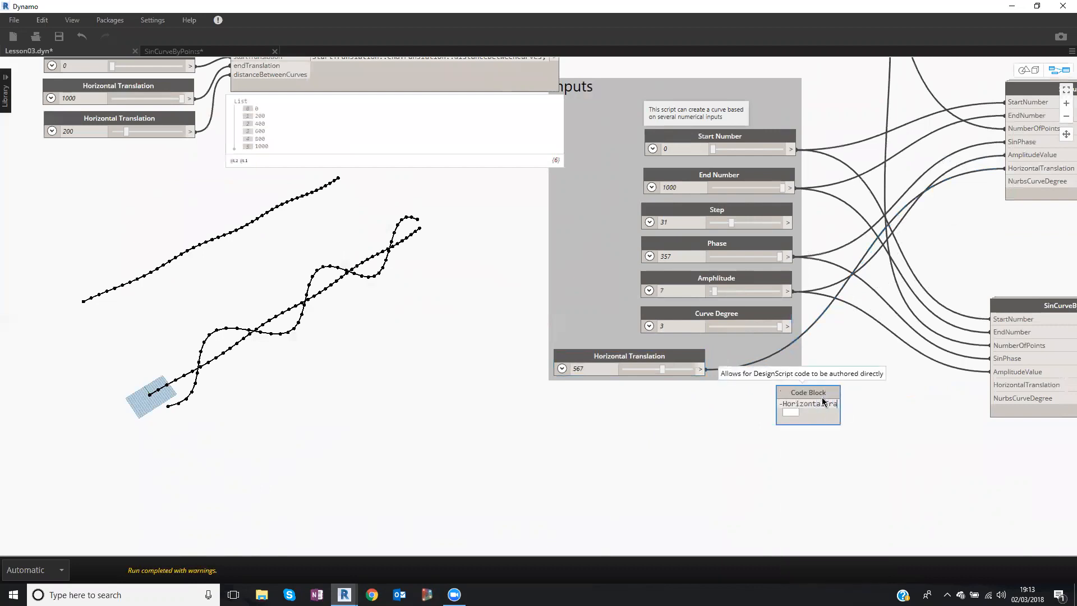
pyautogui.press('BackSpace')
pyautogui.press('BackSpace')
pyautogui.press('BackSpace')
pyautogui.press('BackSpace')
pyautogui.write('lTranslation')
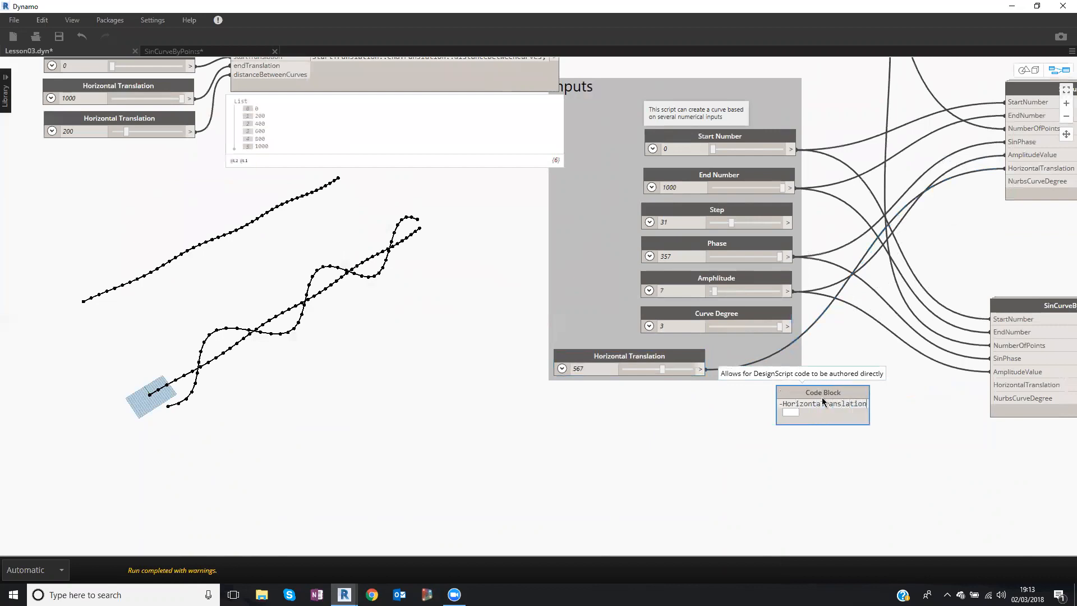
pyautogui.click(682, 389)
# Wire the Horizontal Translation slider through the negating code block into the lowest SinCurveByPoints node's HorizontalTranslation input.
pyautogui.click(700, 369)
pyautogui.click(782, 405)
pyautogui.moveTo(792, 393); pyautogui.dragTo(757, 394)
pyautogui.click(916, 403)
pyautogui.click(1019, 385)
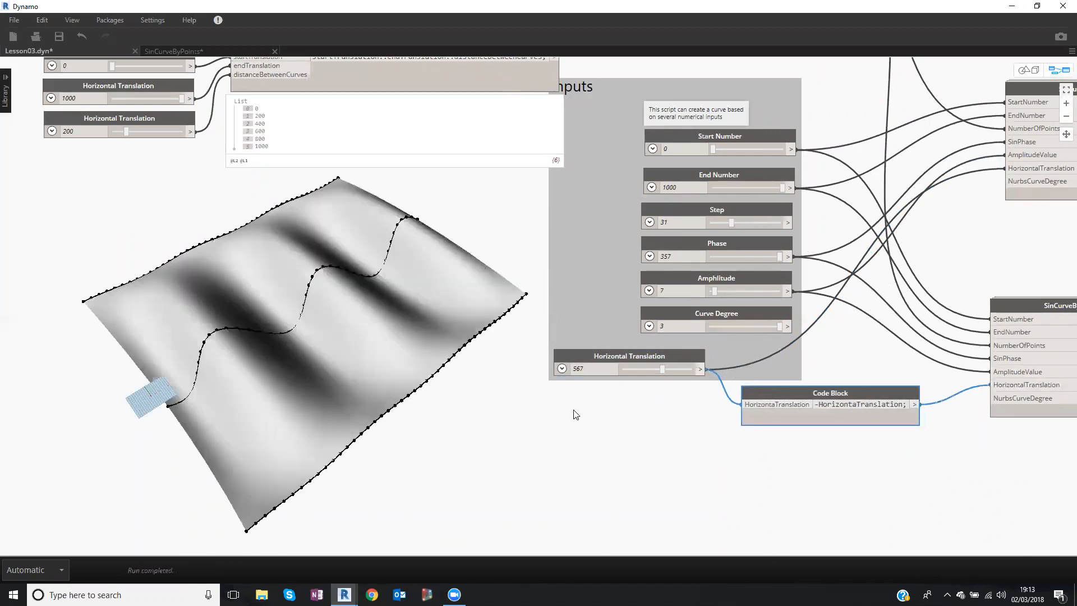
# Lower the Horizontal Translation slider of the lower Inputs group to 455, check the lofted surface in 3D and save the graph.
pyautogui.moveTo(662, 371)
pyautogui.mouseDown()
pyautogui.moveTo(627, 368)
pyautogui.moveTo(685, 366)
pyautogui.moveTo(654, 368)
pyautogui.mouseUp()
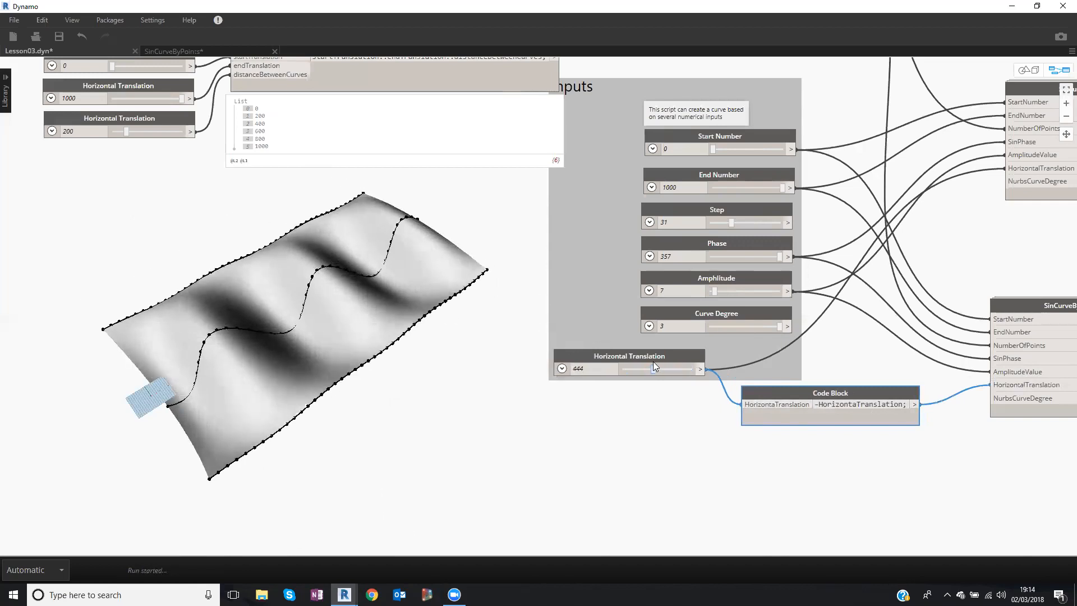
pyautogui.click(483, 431)
pyautogui.hotkey('ctrl', 'b')
pyautogui.moveTo(481, 399); pyautogui.dragTo(478, 394, button='right')
pyautogui.scroll(-3, 474, 395)
pyautogui.moveTo(473, 396); pyautogui.dragTo(489, 386, button='middle')
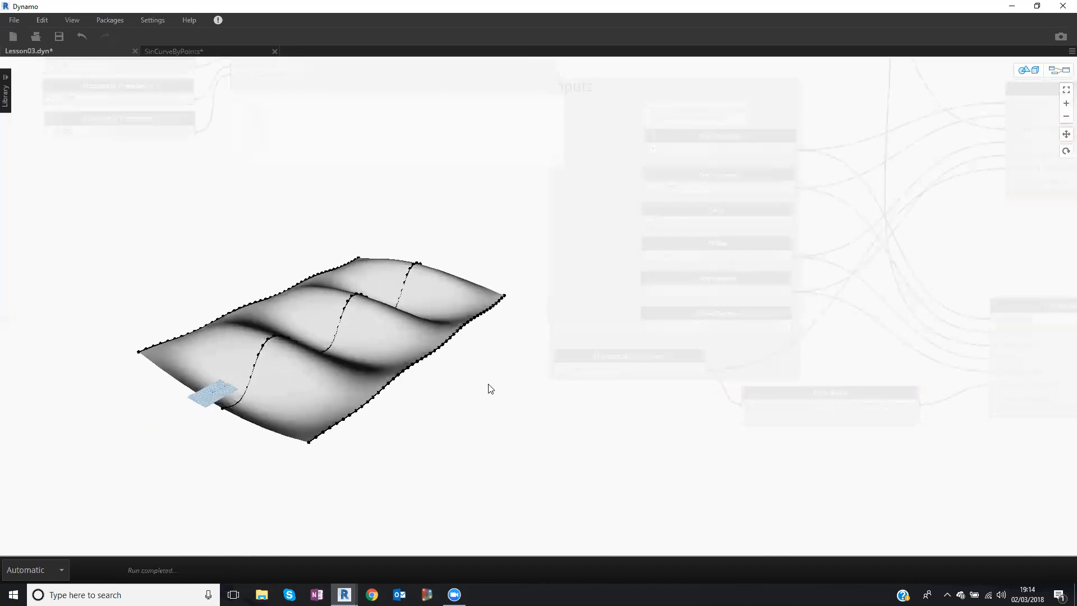
pyautogui.hotkey('ctrl', 'b')
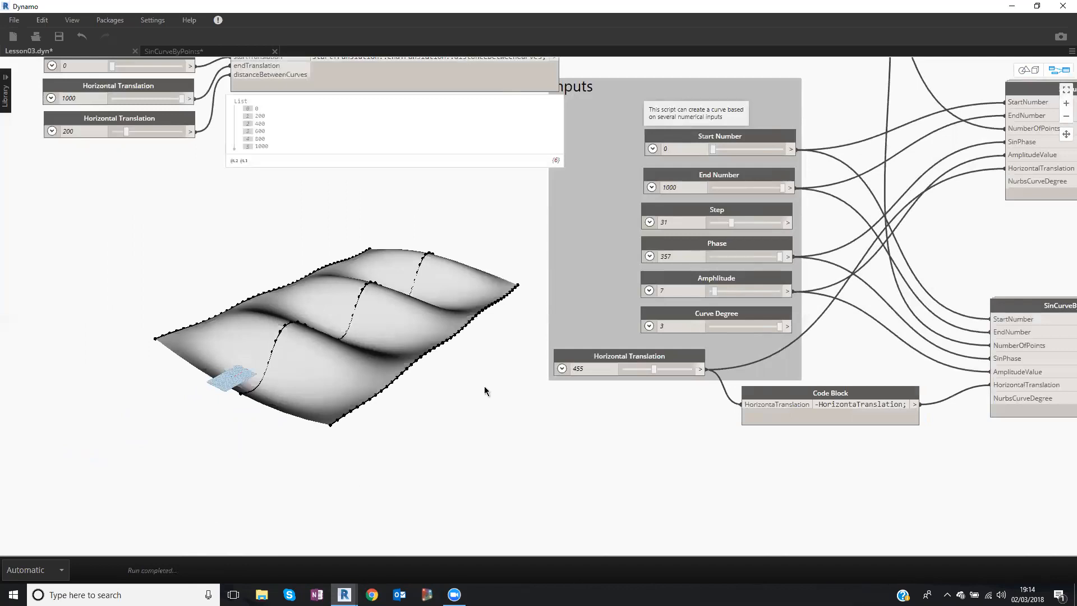
pyautogui.scroll(-2, 484, 390)
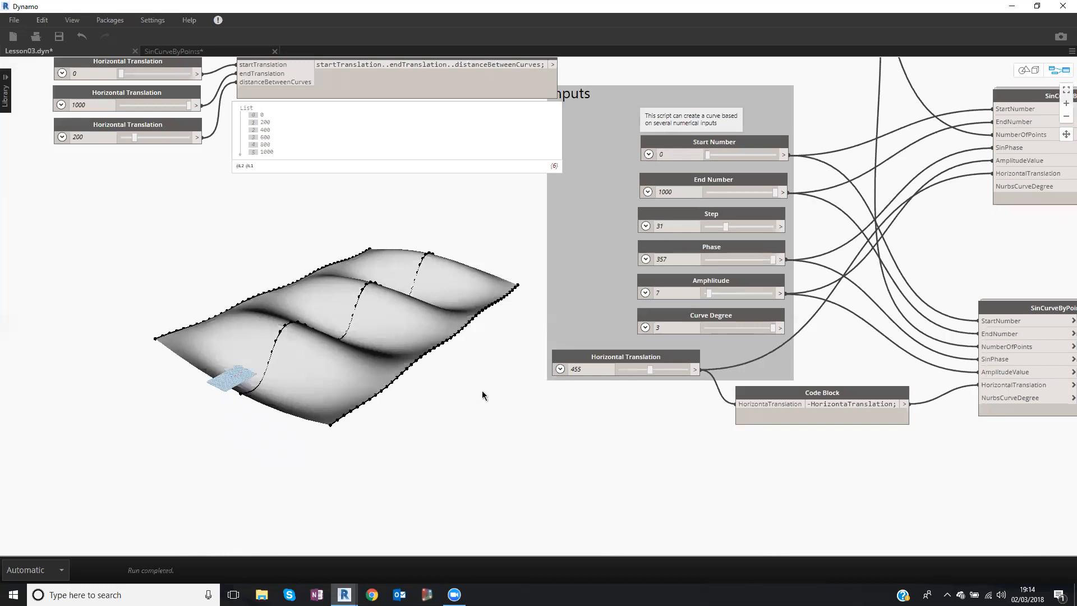
pyautogui.hotkey('ctrl', 's')
# Move the startTranslation..endTranslation..distanceBetweenCurves code block clear of the lower Inputs group and shift that group slightly away from it.
pyautogui.scroll(-3, 412, 333)
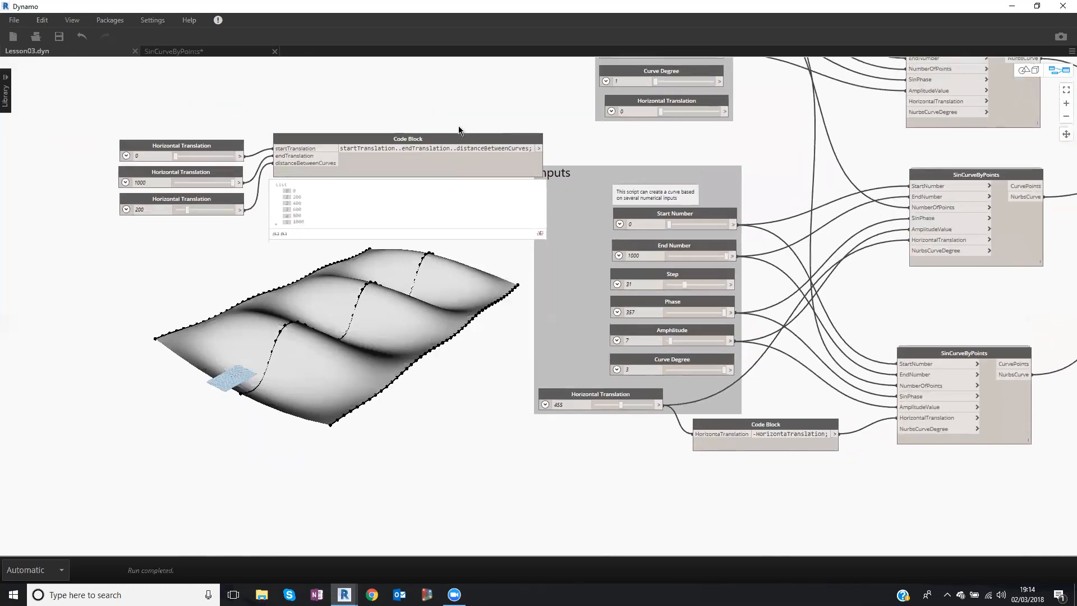
pyautogui.moveTo(459, 101); pyautogui.dragTo(449, 95, button='middle')
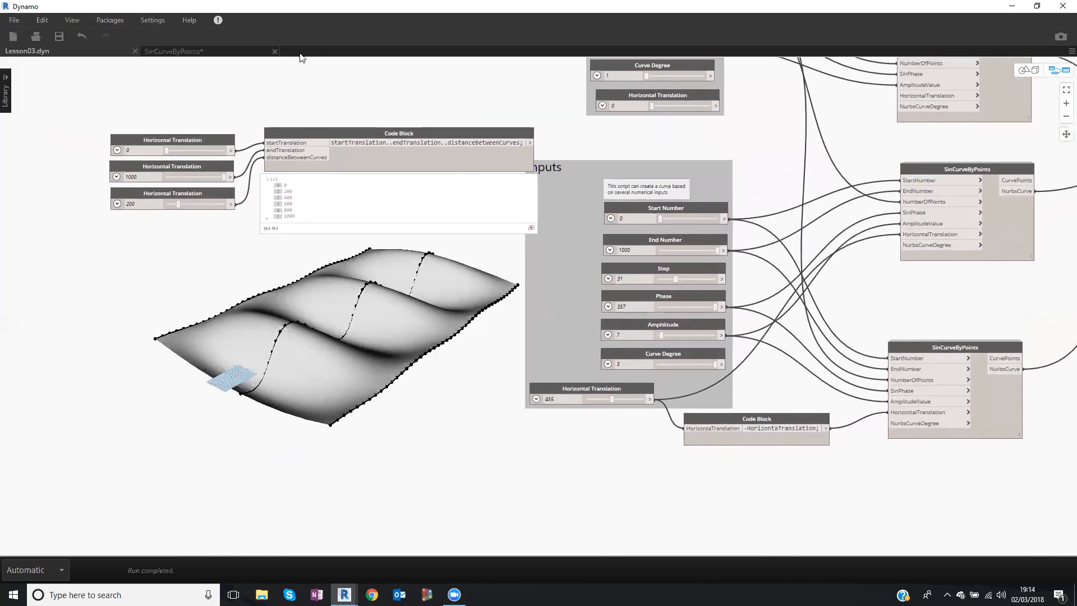
pyautogui.moveTo(418, 134); pyautogui.dragTo(406, 146)
pyautogui.click(368, 470)
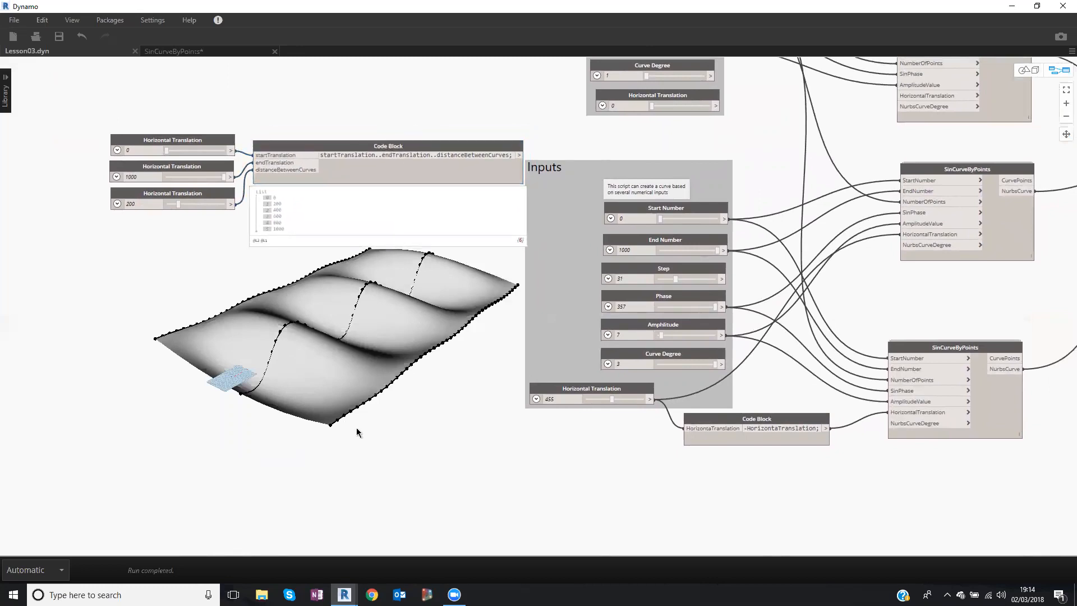
pyautogui.scroll(2, 362, 429)
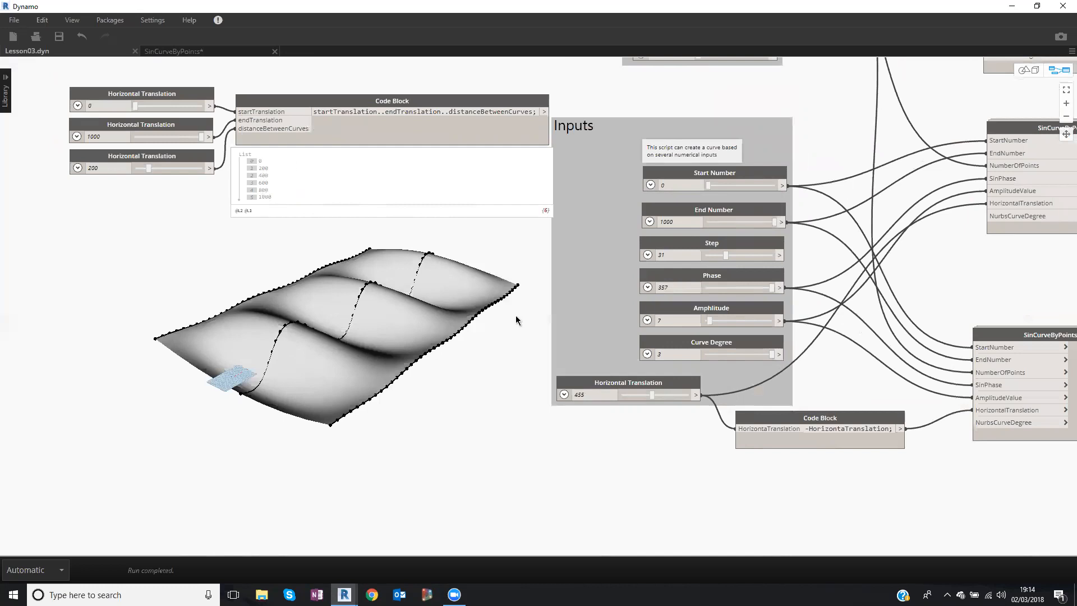
pyautogui.scroll(-1, 608, 275)
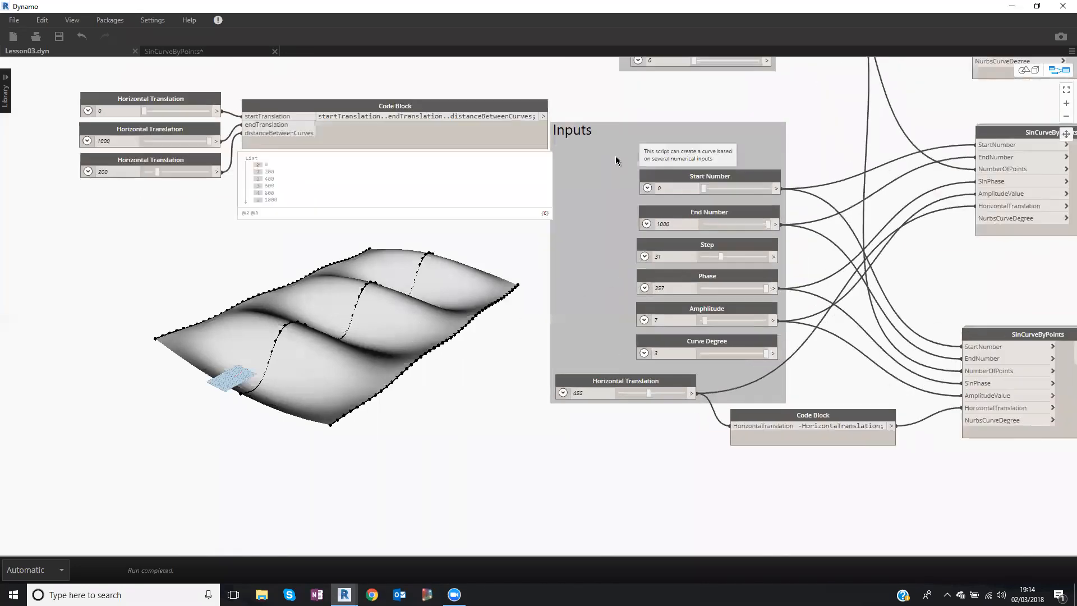
pyautogui.click(621, 130)
pyautogui.moveTo(624, 128); pyautogui.dragTo(634, 113)
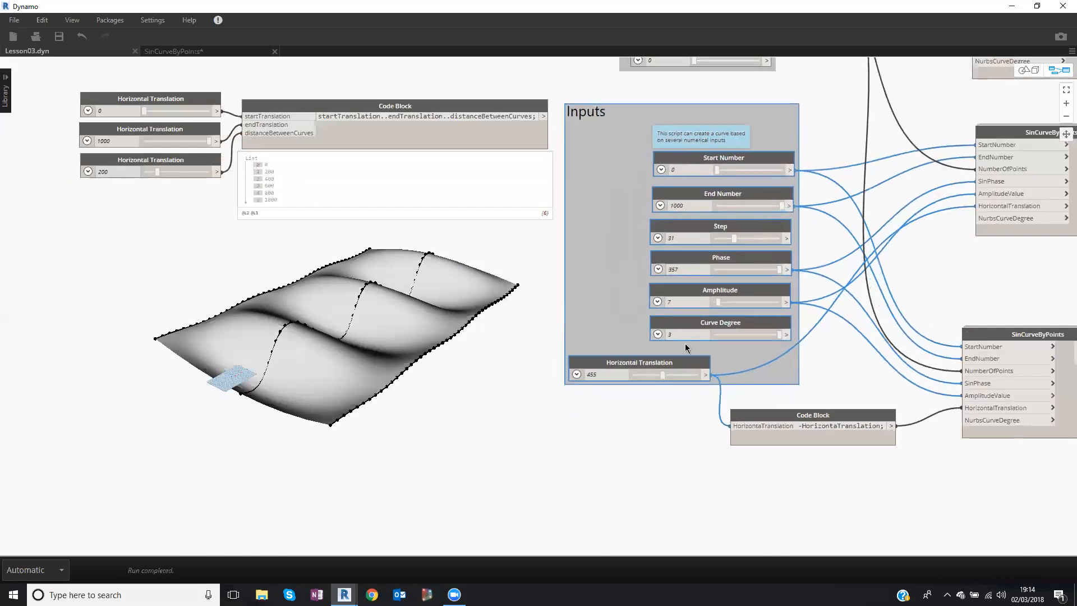
pyautogui.click(512, 248)
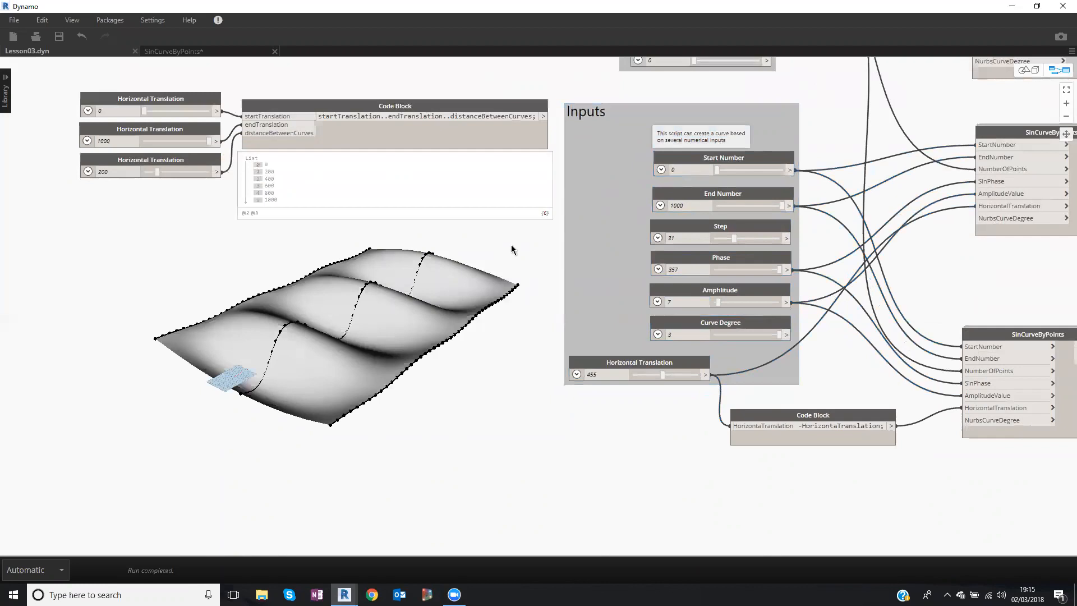
# Tidy the graph by moving List.Create, Surface.ByLoft and the lowest SinCurveByPoints node closer to their neighbouring nodes.
pyautogui.moveTo(499, 273); pyautogui.dragTo(445, 333, button='middle')
pyautogui.scroll(-3, 1038, 171)
pyautogui.moveTo(1038, 171); pyautogui.dragTo(849, 197, button='middle')
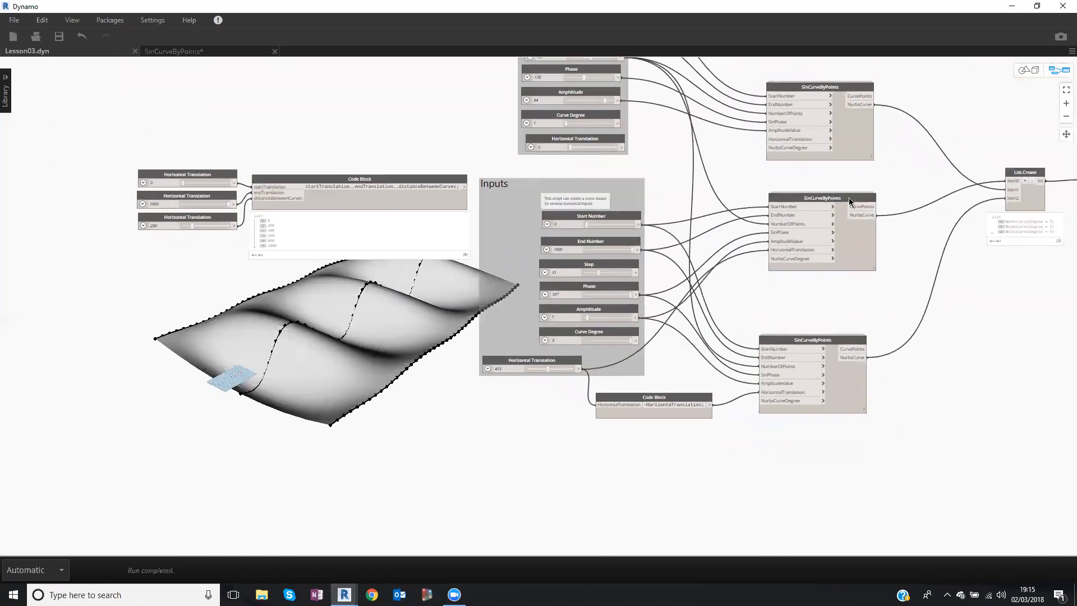
pyautogui.moveTo(1013, 175); pyautogui.dragTo(944, 177, button='middle')
pyautogui.moveTo(944, 177); pyautogui.dragTo(921, 197)
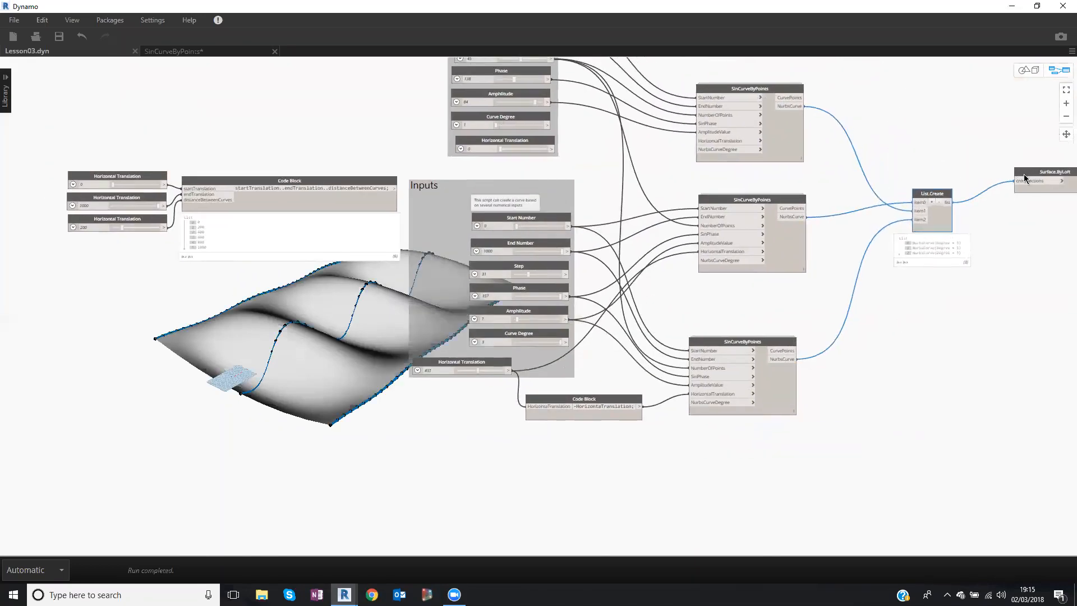
pyautogui.moveTo(1031, 169); pyautogui.dragTo(988, 190)
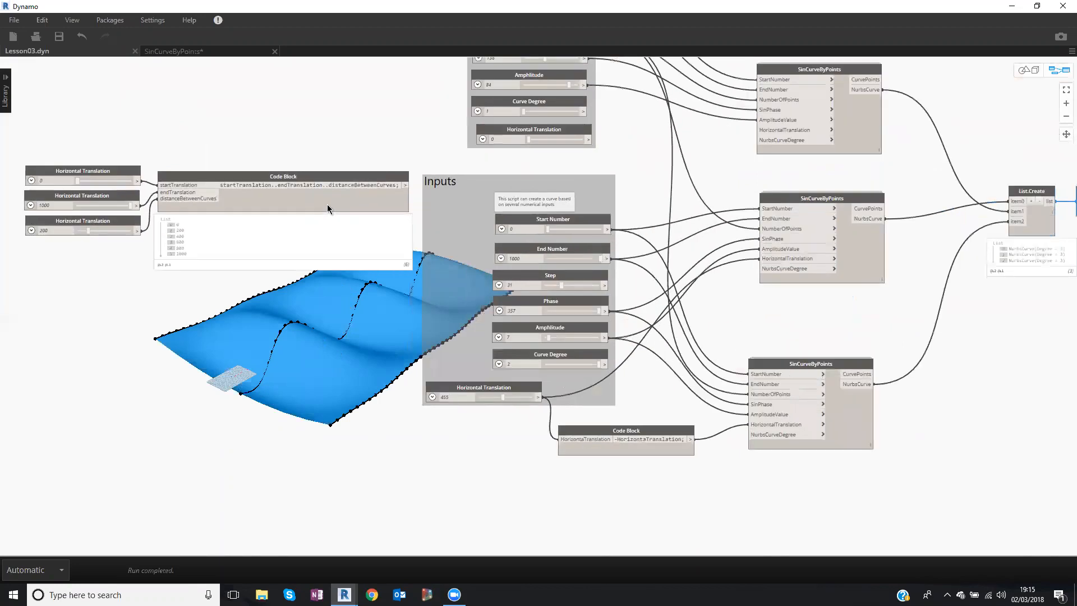
pyautogui.scroll(-1, 328, 207)
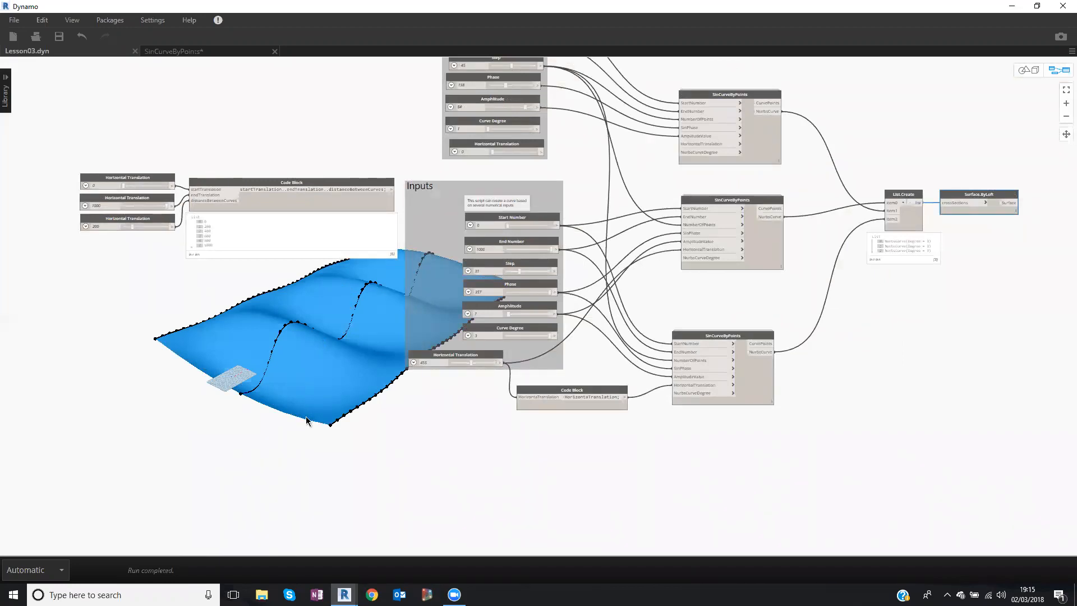
pyautogui.moveTo(723, 338)
pyautogui.moveTo(724, 337); pyautogui.dragTo(737, 315)
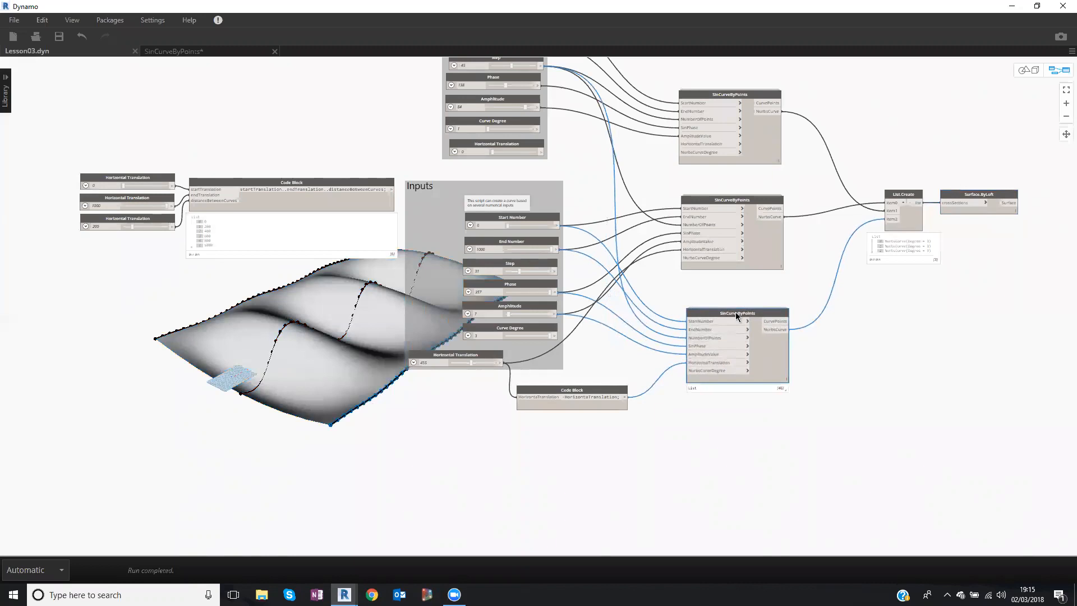
pyautogui.scroll(1, 735, 310)
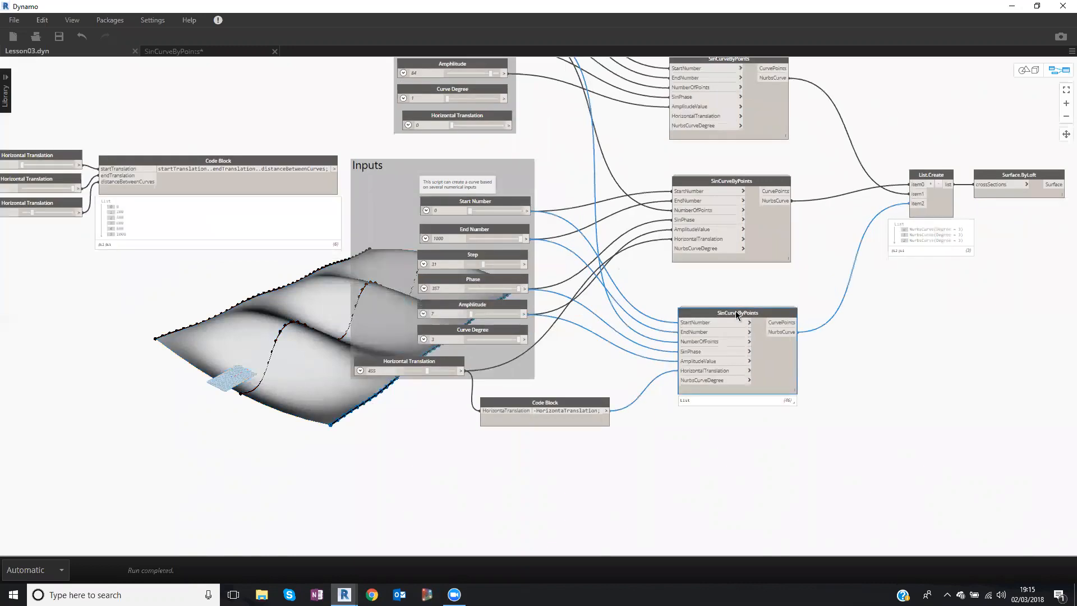
pyautogui.scroll(1, 733, 311)
pyautogui.scroll(1, 728, 315)
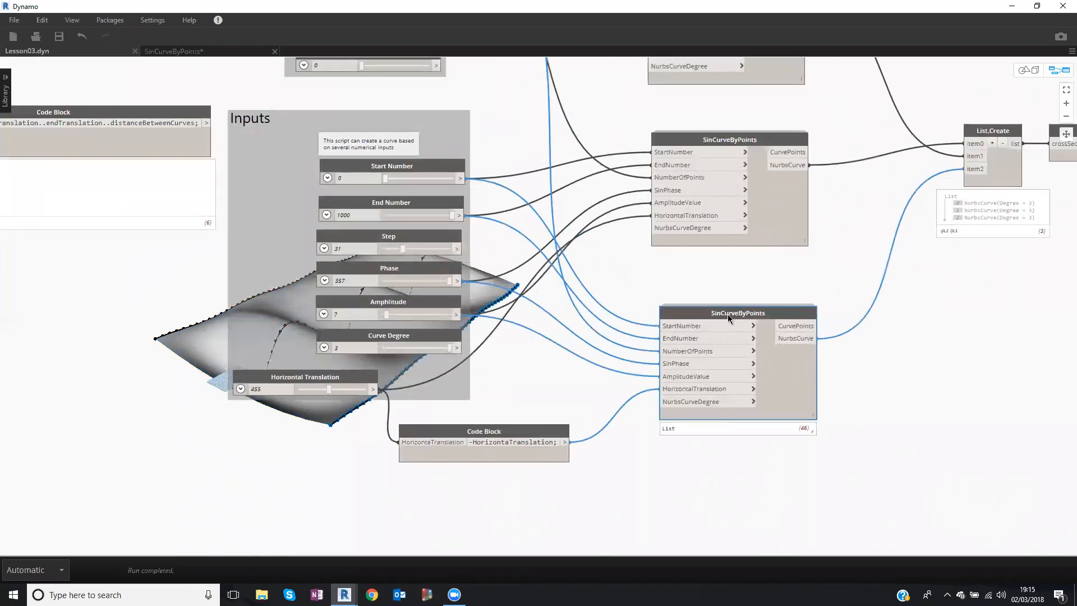
pyautogui.scroll(-1, 728, 314)
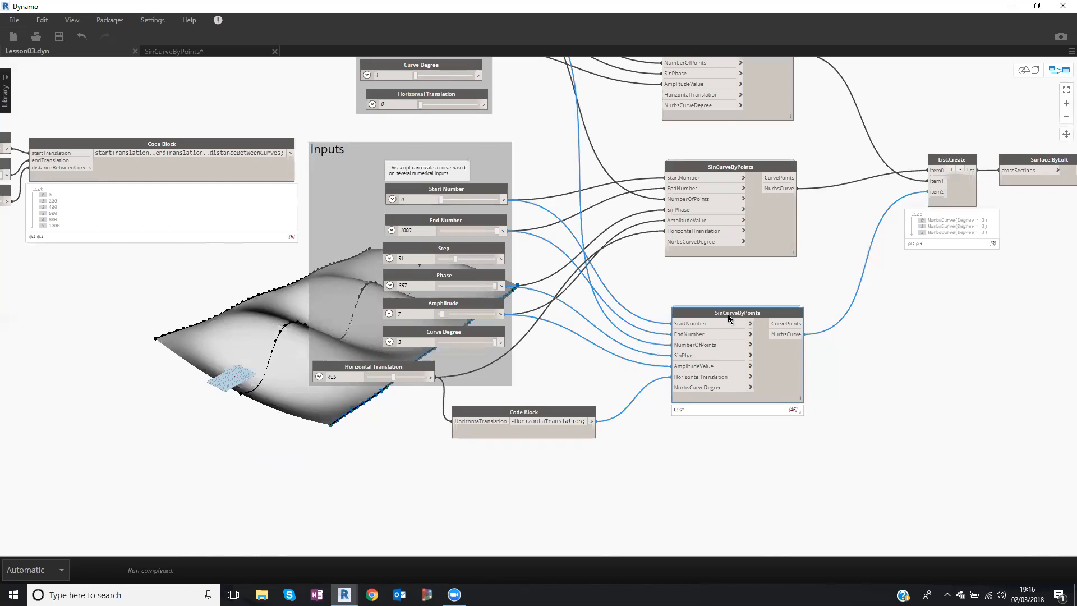
pyautogui.moveTo(652, 165); pyautogui.dragTo(646, 175, button='middle')
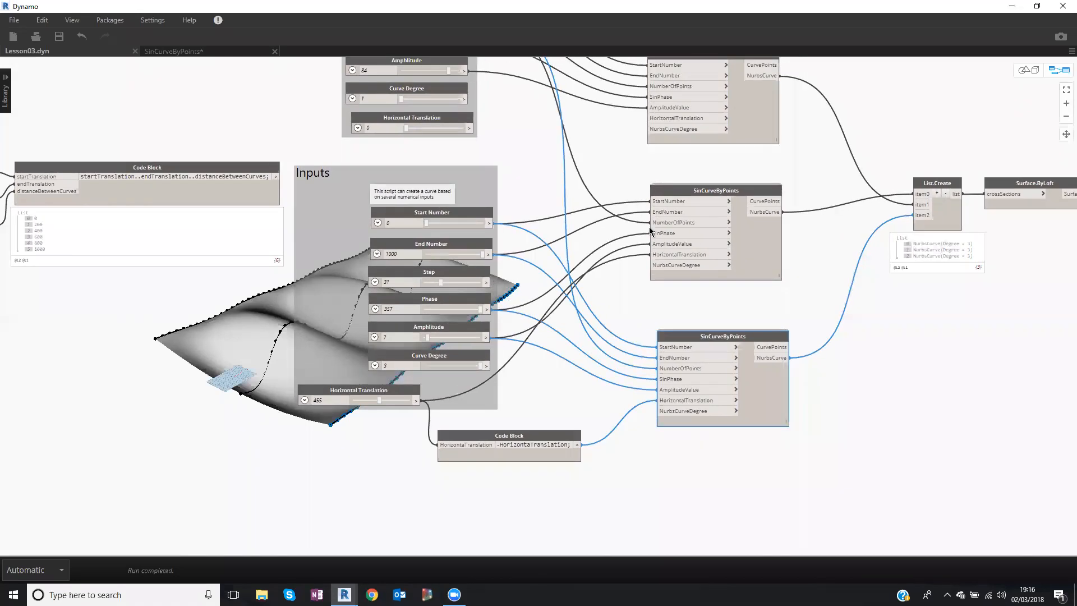
pyautogui.scroll(-1, 335, 124)
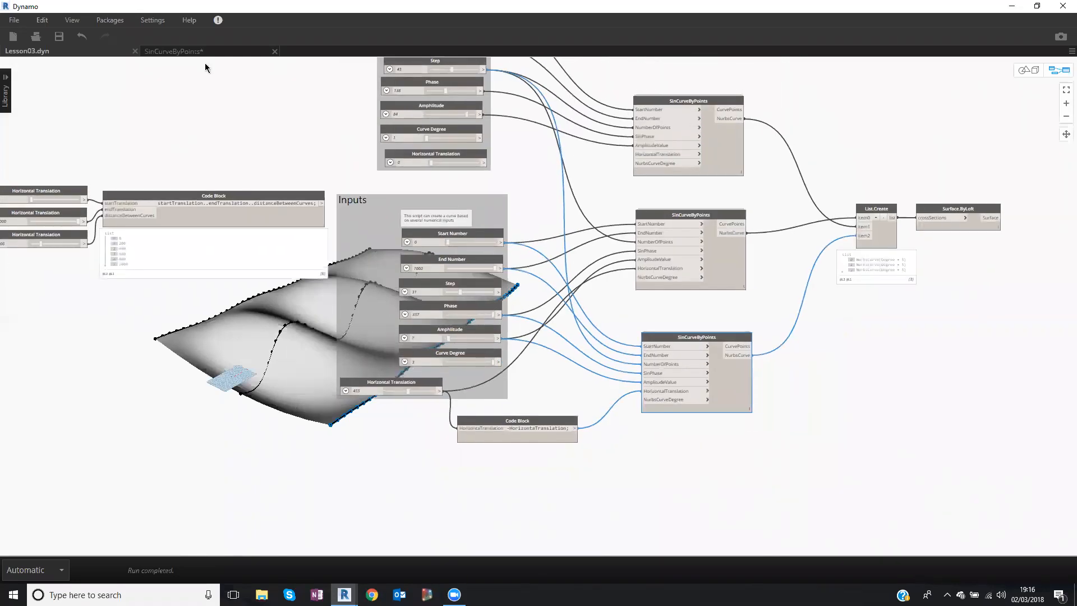
# Save a copy of the graph under the file name Lesson03-1.dyn.
pyautogui.click(14, 20)
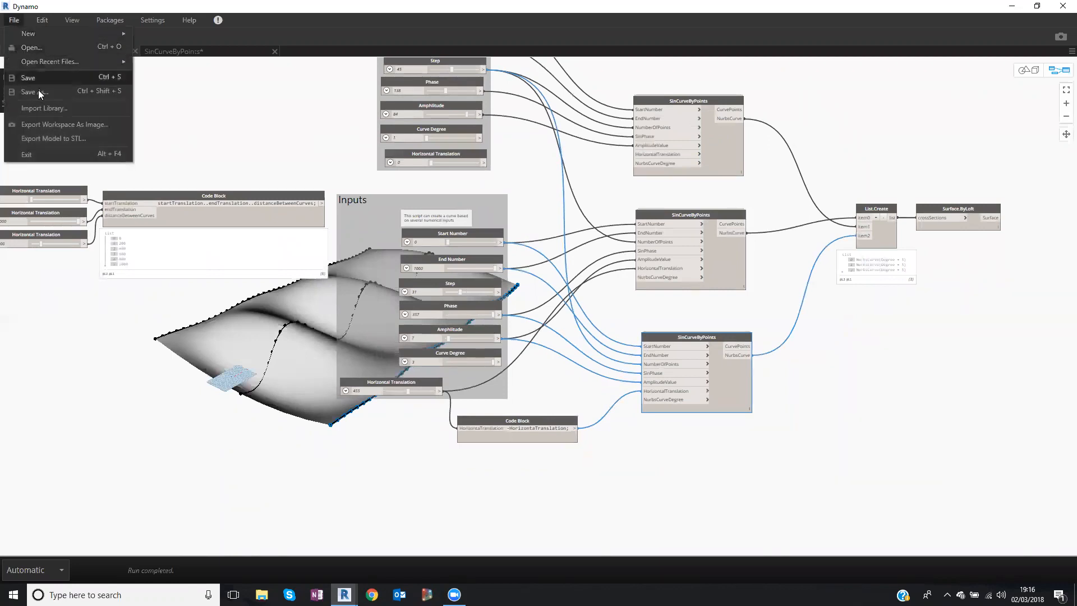
pyautogui.click(39, 92)
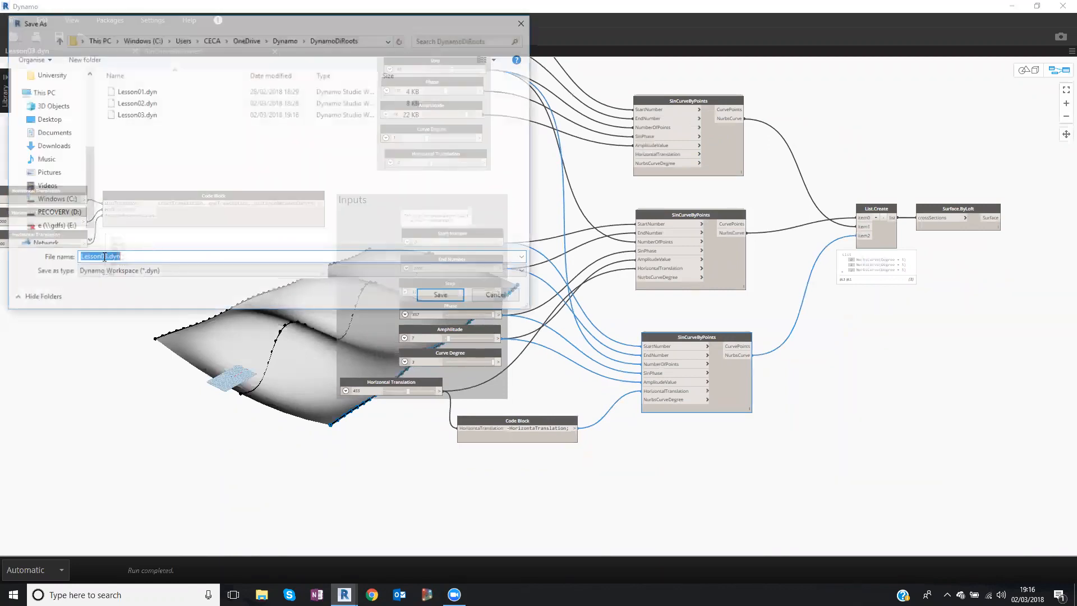
pyautogui.click(109, 258)
pyautogui.write('-1')
pyautogui.press('Return')
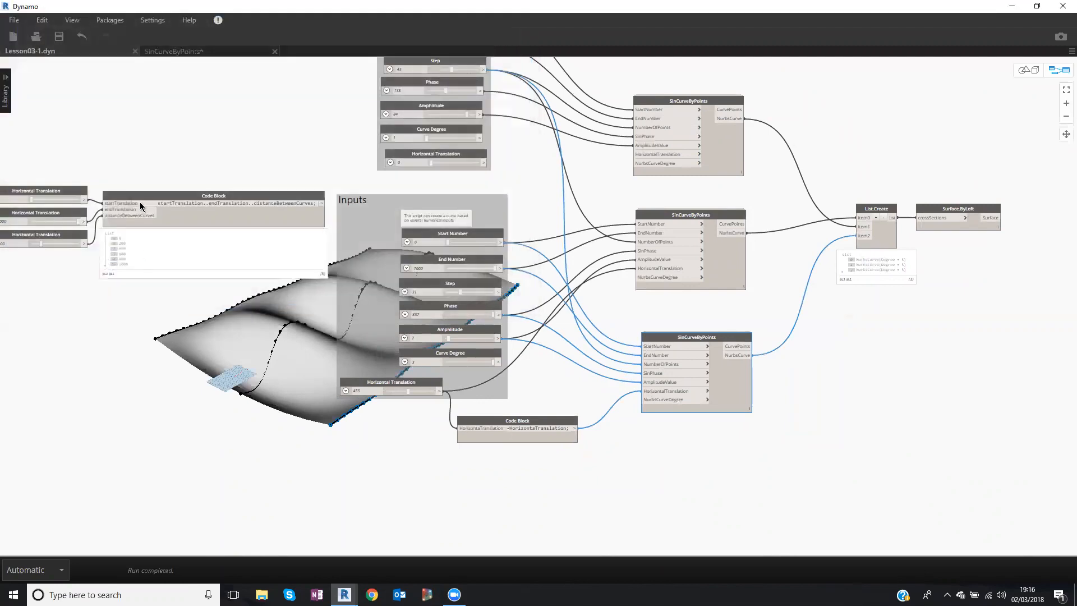
# Delete all nodes and groups except the upper Inputs group and the SinCurveByPoints node wired to it.
pyautogui.scroll(-2, 79, 247)
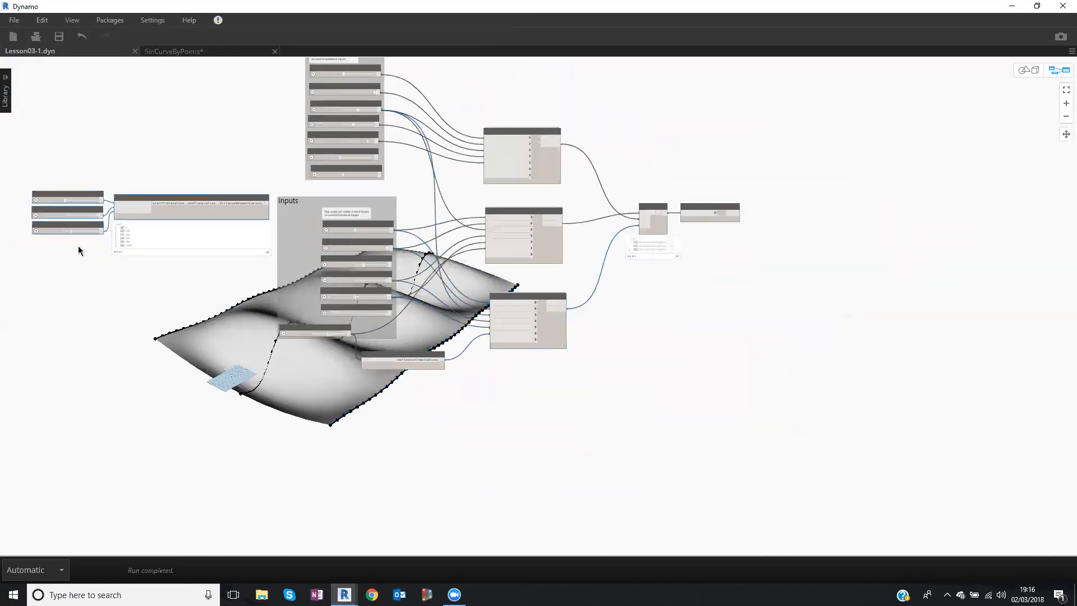
pyautogui.press('Delete')
pyautogui.moveTo(297, 182); pyautogui.dragTo(290, 243, button='middle')
pyautogui.moveTo(691, 462); pyautogui.dragTo(251, 256)
pyautogui.press('Delete')
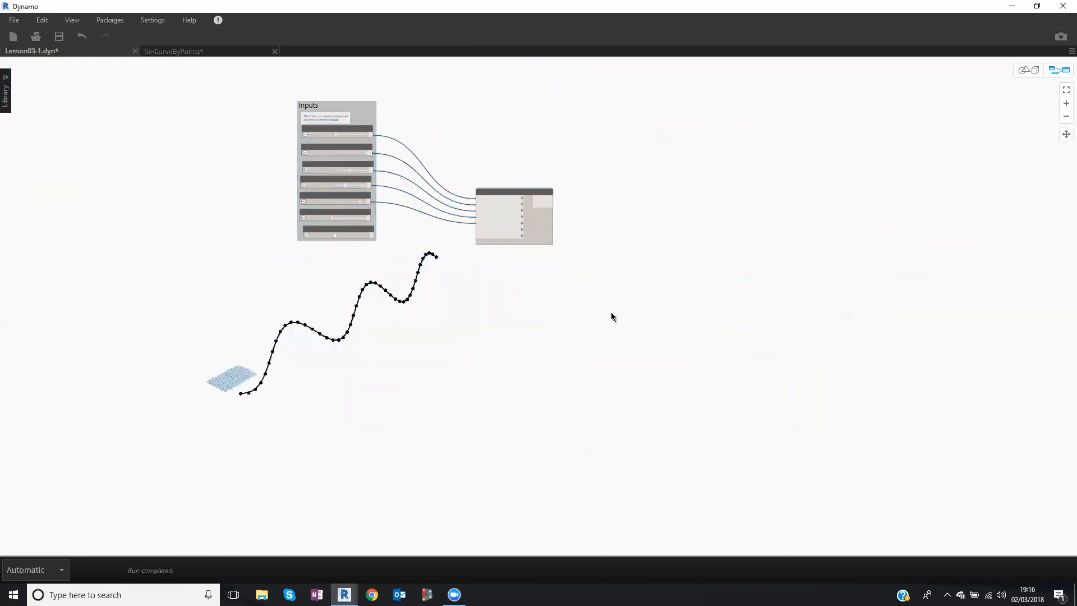
# Open the remaining SinCurveByPoints custom node for editing.
pyautogui.scroll(2, 450, 300)
pyautogui.scroll(-2, 450, 297)
pyautogui.moveTo(487, 196); pyautogui.dragTo(483, 167)
pyautogui.scroll(5, 480, 195)
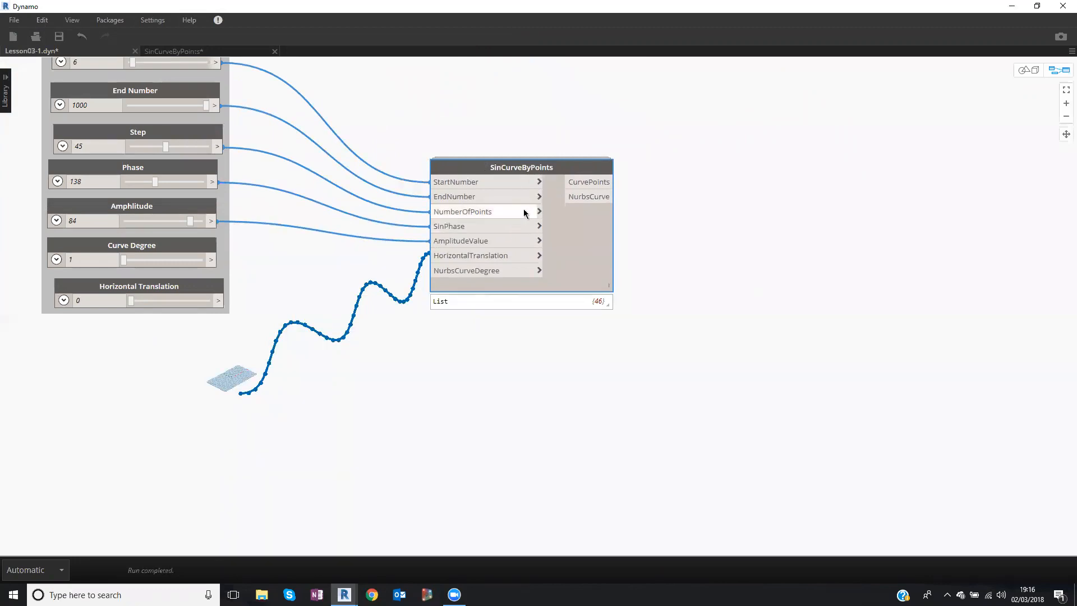
pyautogui.rightClick(540, 166)
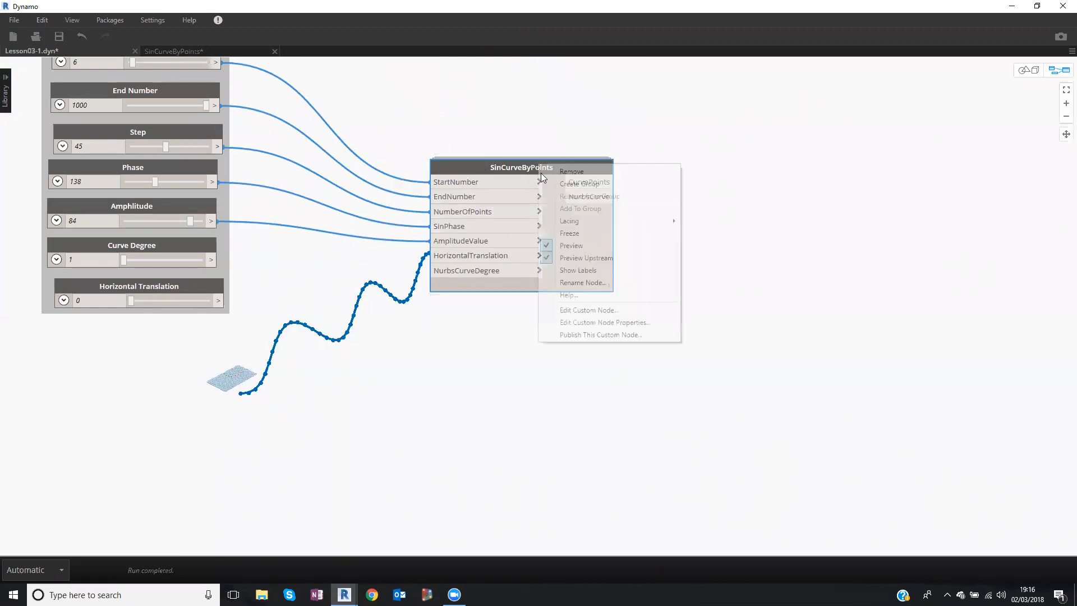
pyautogui.click(584, 311)
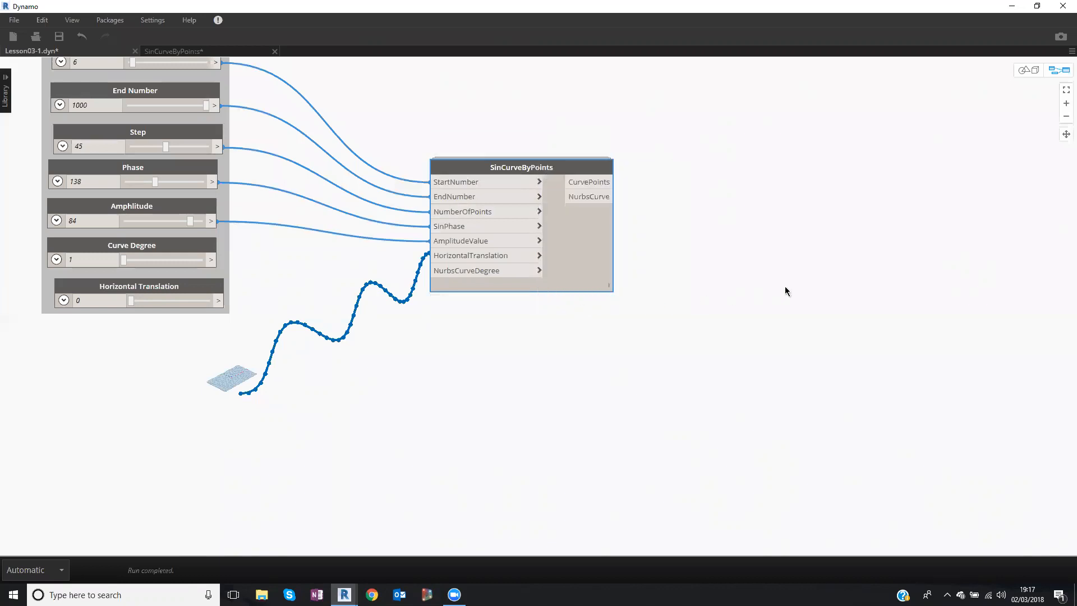
# Close the SinCurveByPoints custom node workspace without saving its changes, and save the Lesson03-1 graph.
pyautogui.click(274, 51)
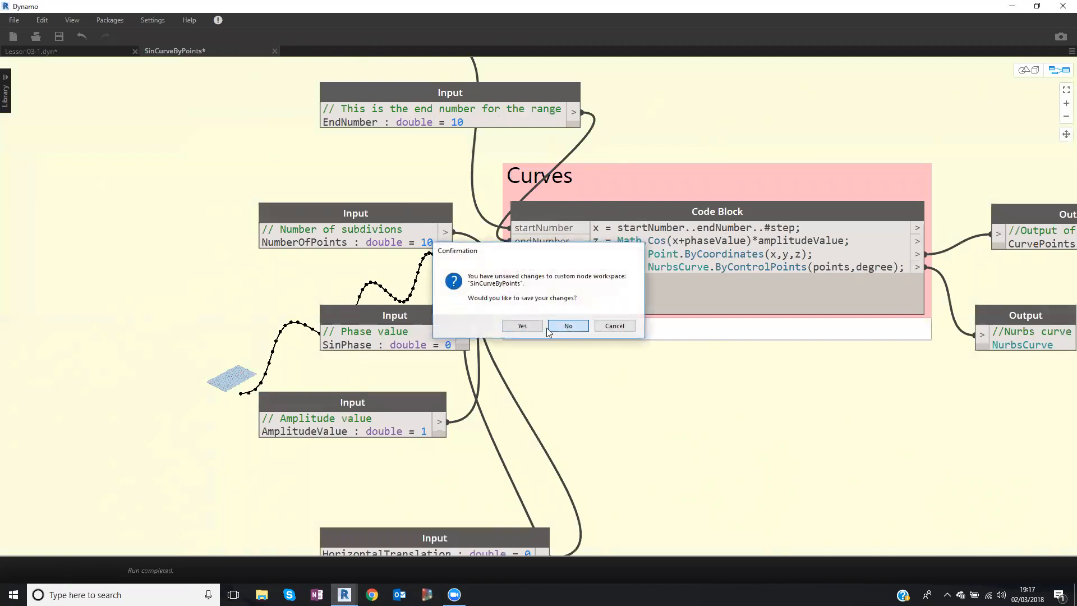
pyautogui.click(565, 327)
pyautogui.hotkey('ctrl', 's')
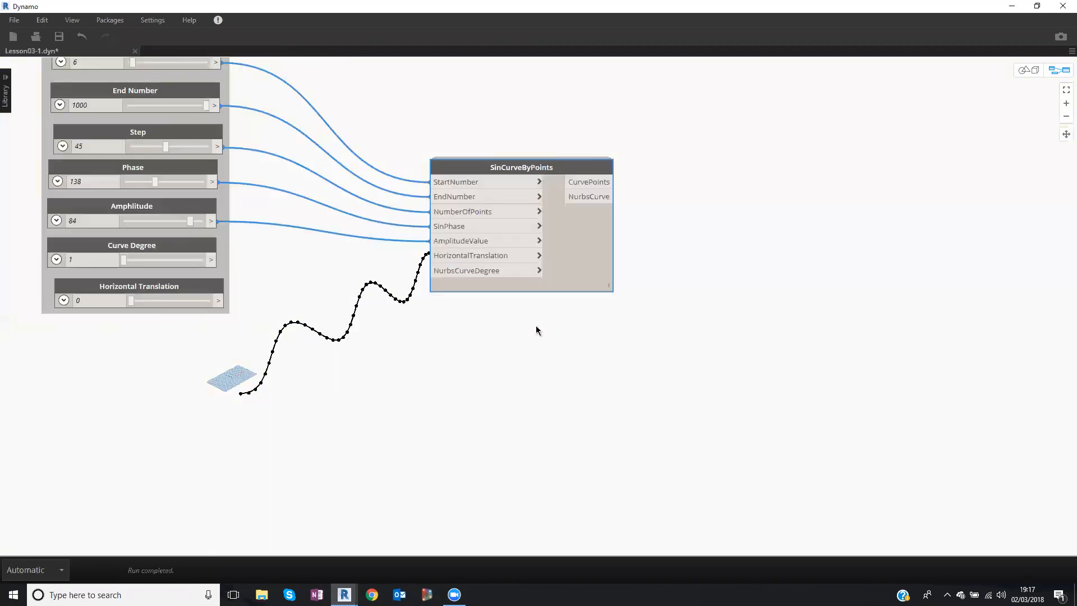
# Move the SinCurveByPoints node closer to the Inputs group.
pyautogui.moveTo(494, 163); pyautogui.dragTo(442, 151)
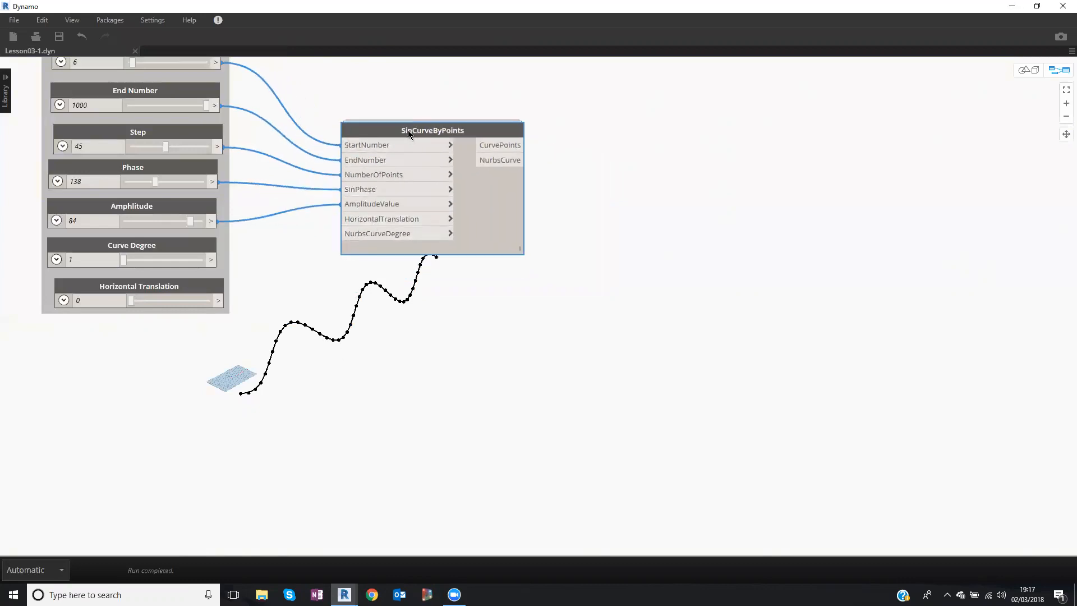
pyautogui.moveTo(409, 130); pyautogui.dragTo(405, 125)
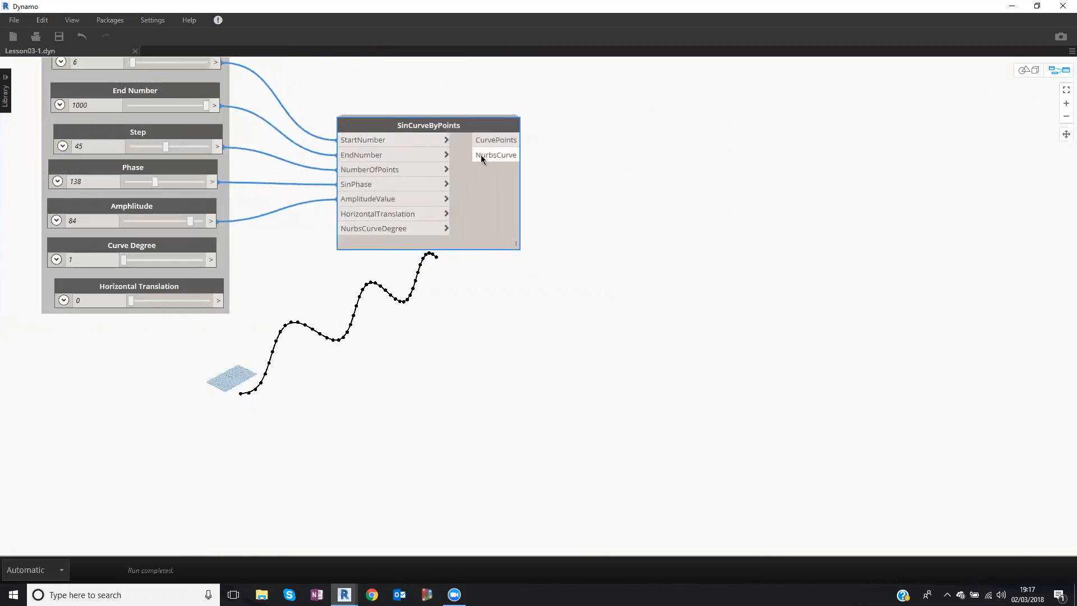
pyautogui.moveTo(476, 126); pyautogui.dragTo(470, 127)
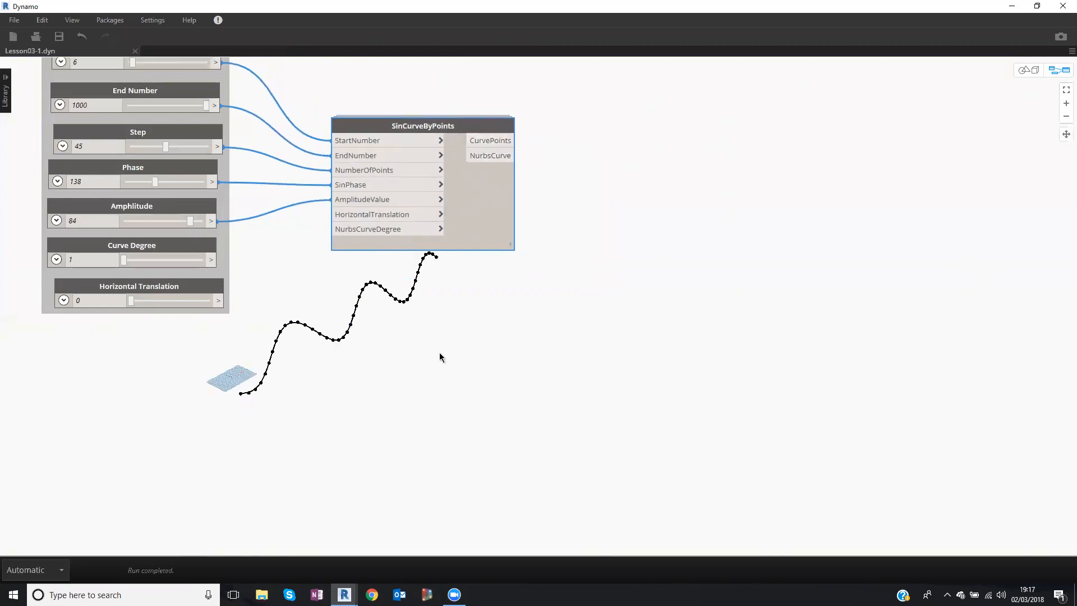
# Examine the single sine curve and its points up close in the 3D view.
pyautogui.scroll(1, 440, 353)
pyautogui.scroll(-1, 439, 359)
pyautogui.moveTo(440, 359); pyautogui.dragTo(415, 455, button='middle')
pyautogui.click(415, 455)
pyautogui.hotkey('ctrl', 'b')
pyautogui.scroll(3, 289, 391)
pyautogui.scroll(1, 289, 389)
pyautogui.moveTo(289, 390); pyautogui.dragTo(297, 384, button='right')
pyautogui.hotkey('ctrl', 'b')
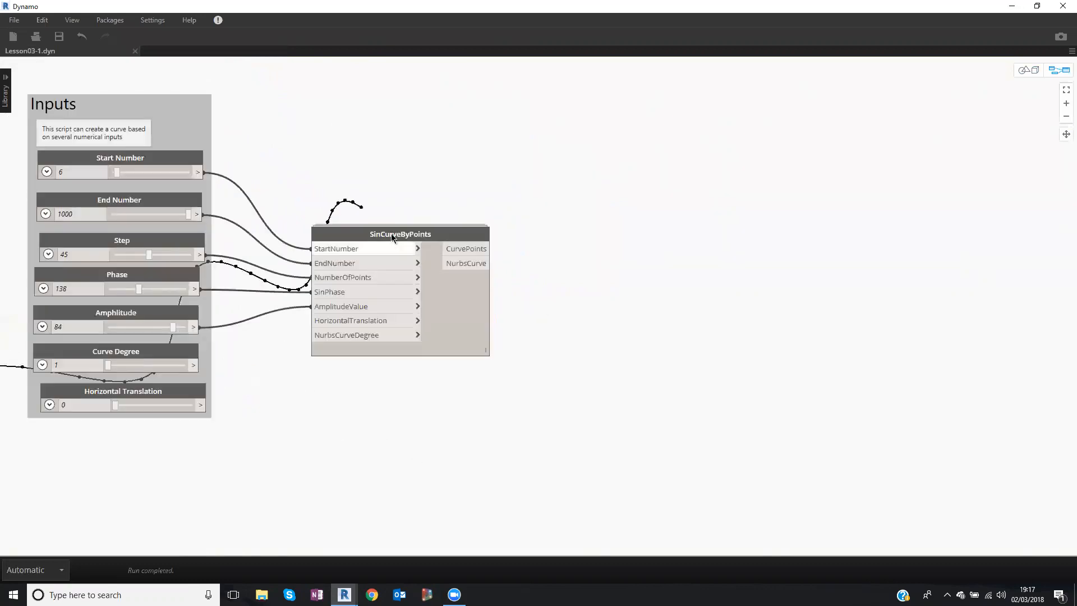
# Move the SinCurveByPoints node closer to the Inputs group and turn off its geometry preview.
pyautogui.moveTo(392, 237); pyautogui.dragTo(382, 230)
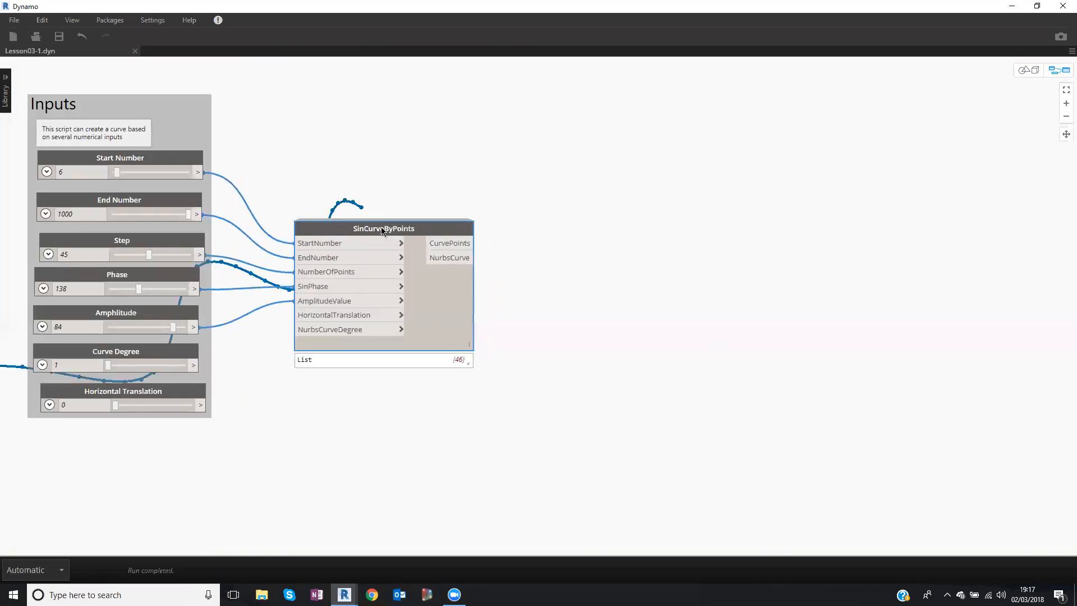
pyautogui.hotkey('ctrl', 'b')
pyautogui.hotkey('ctrl', 'b')
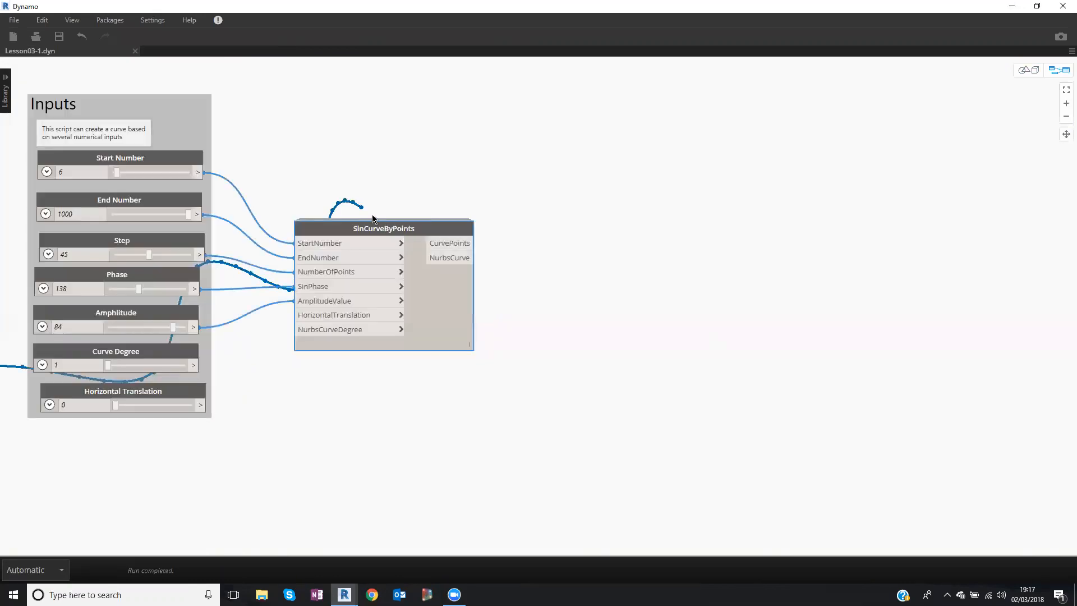
pyautogui.rightClick(397, 274)
pyautogui.click(416, 312)
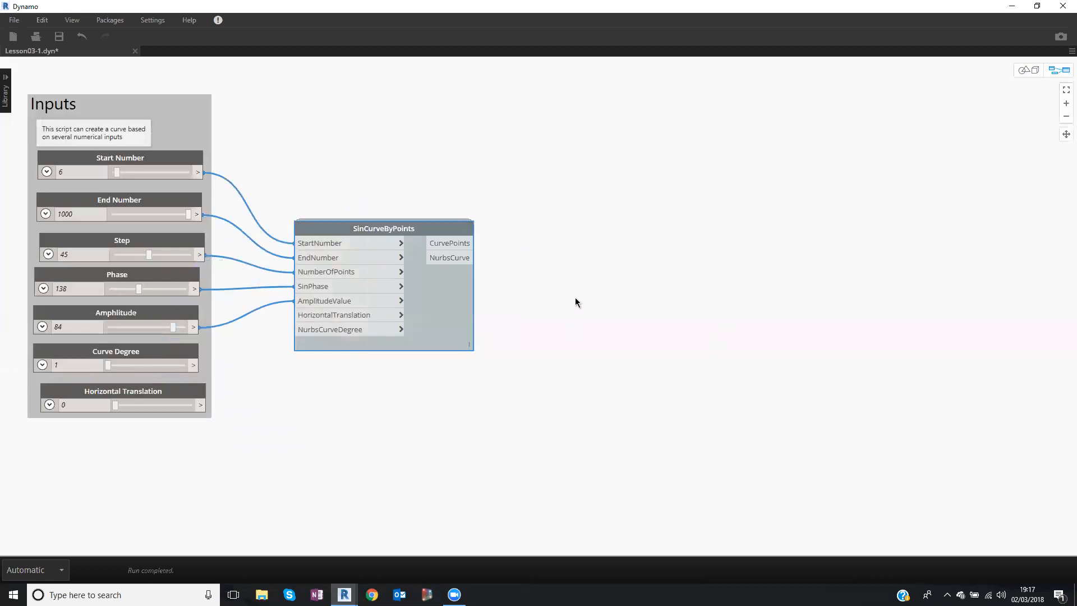
# Create a code block containing curve; and feed it the NurbsCurve output of SinCurveByPoints, checking the curve in 3D.
pyautogui.doubleClick(628, 232)
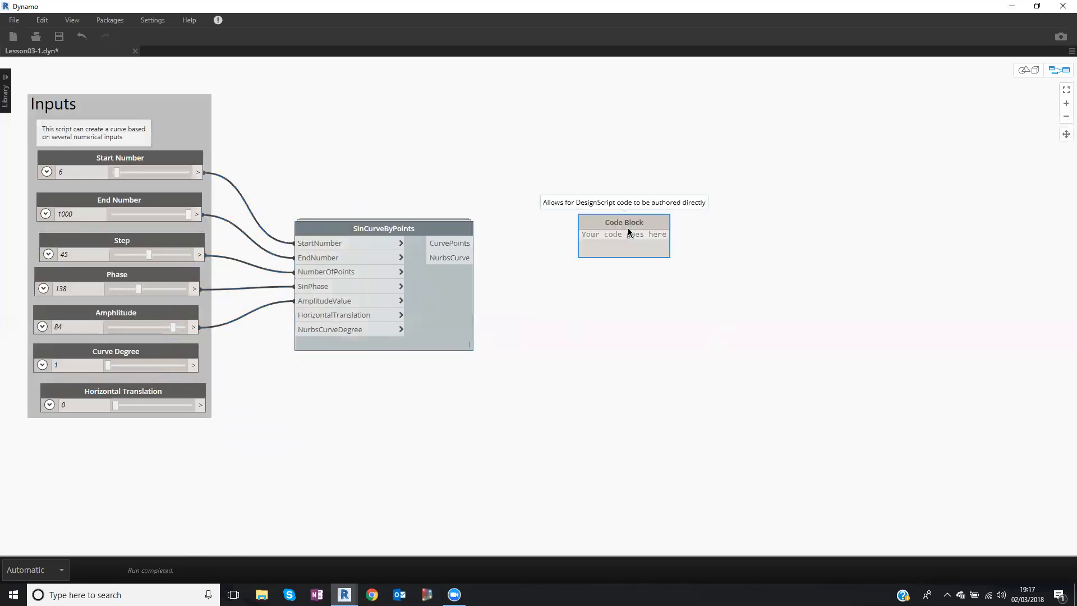
pyautogui.write('curve')
pyautogui.click(658, 174)
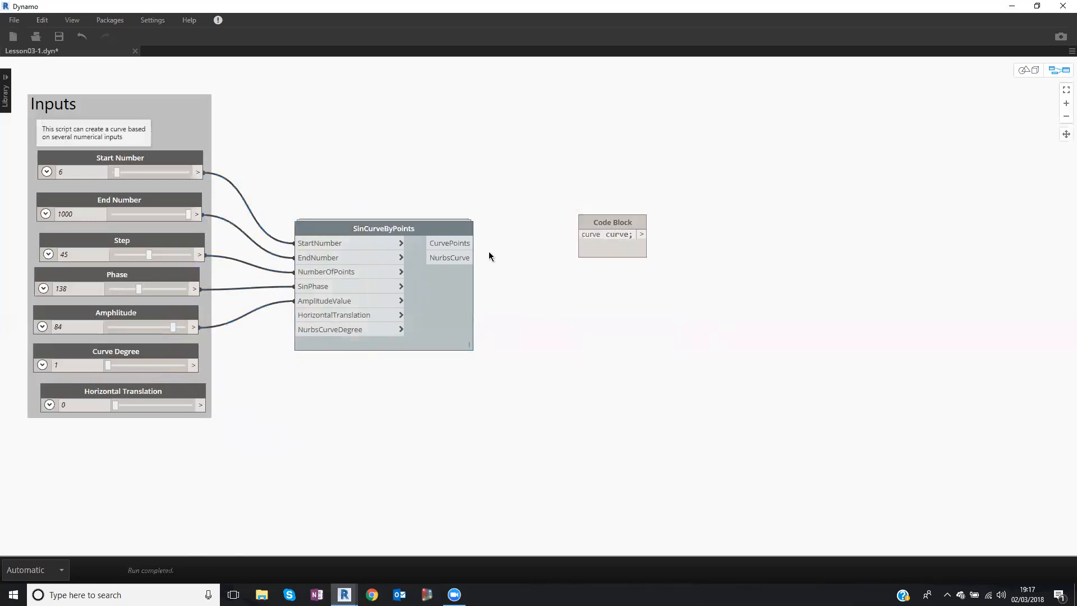
pyautogui.moveTo(454, 257); pyautogui.dragTo(570, 239)
pyautogui.hotkey('ctrl', 'b')
pyautogui.scroll(-2, 399, 307)
pyautogui.moveTo(511, 266); pyautogui.dragTo(612, 222, button='middle')
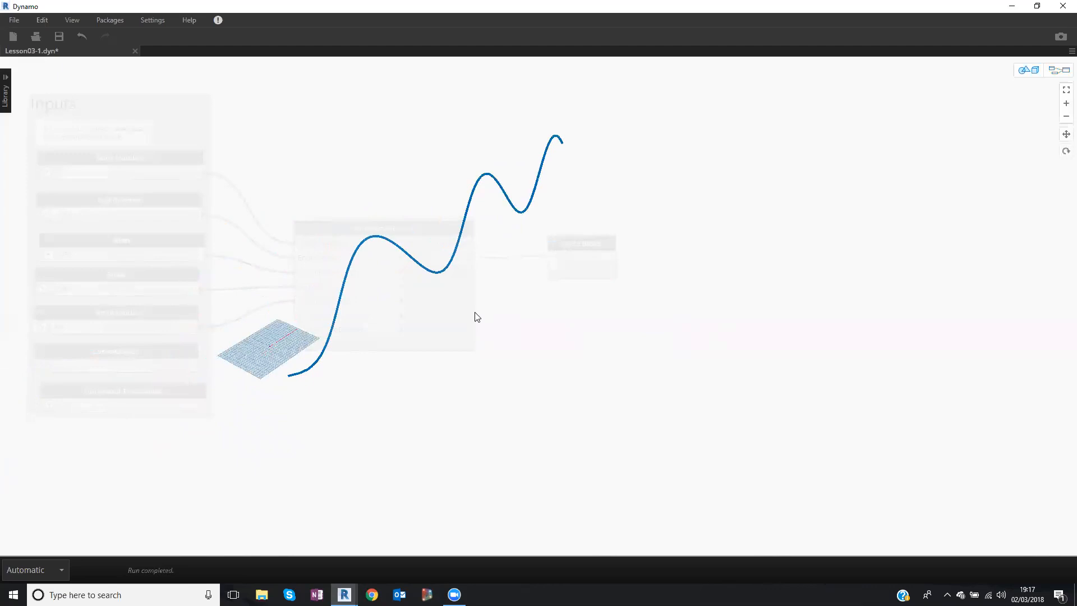
pyautogui.scroll(3, 476, 317)
pyautogui.scroll(-2, 477, 317)
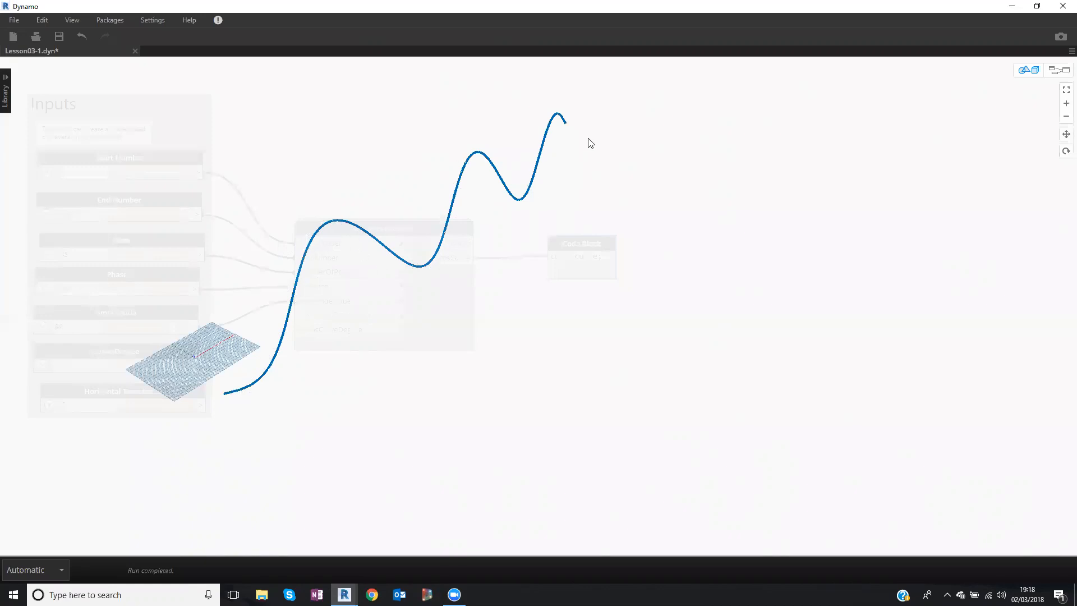
pyautogui.hotkey('ctrl', 'b')
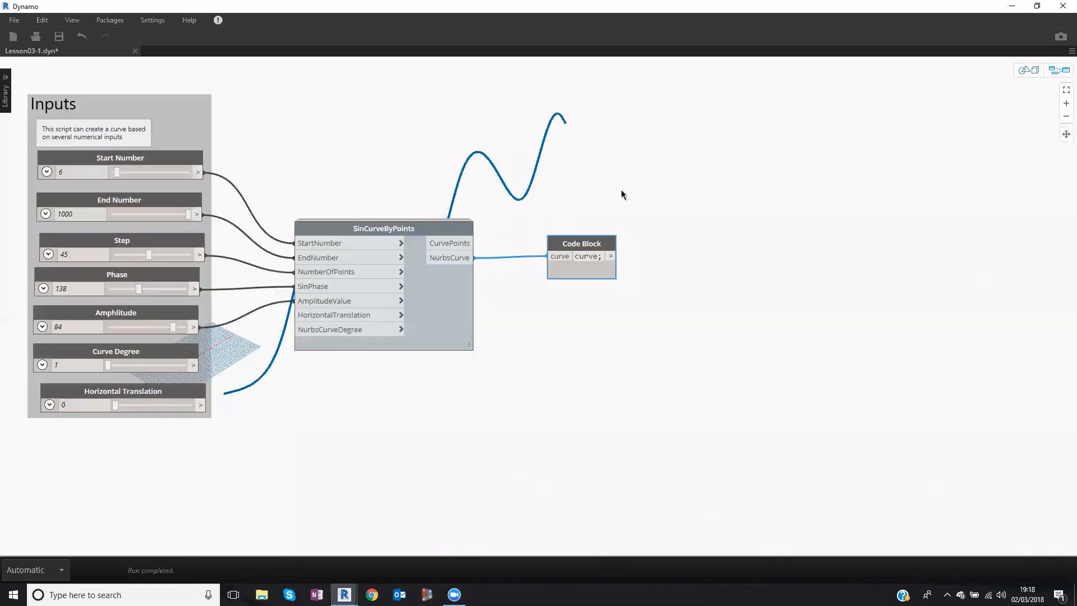
# Add a Curve.Length node beyond the curve code block and connect the code block's output to its curve input.
pyautogui.moveTo(584, 239); pyautogui.dragTo(570, 236)
pyautogui.moveTo(567, 197); pyautogui.dragTo(503, 168, button='middle')
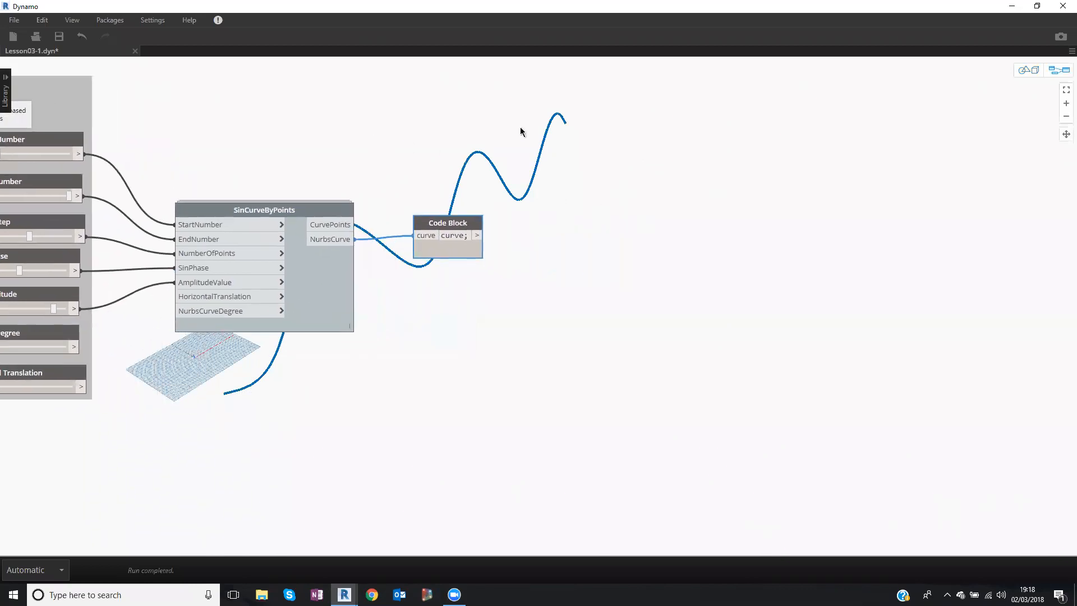
pyautogui.rightClick(551, 111)
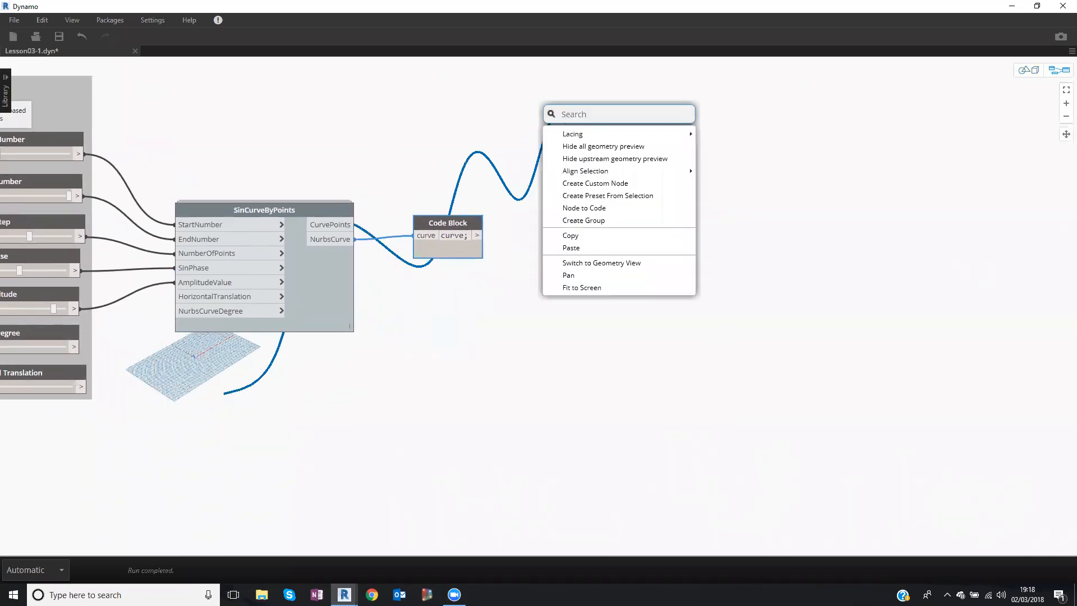
pyautogui.write('curve')
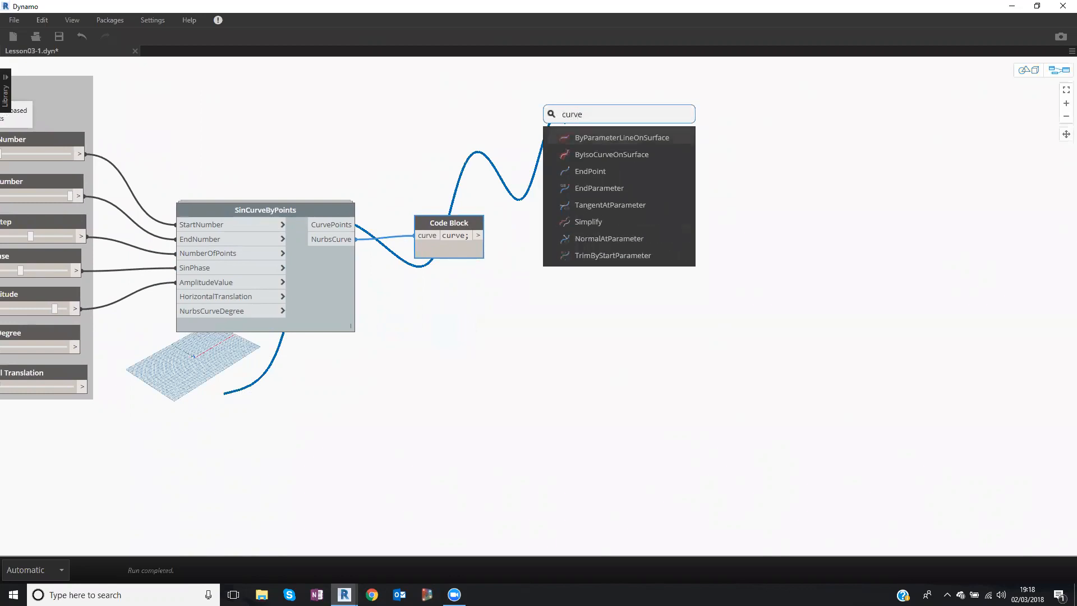
pyautogui.write(' leng')
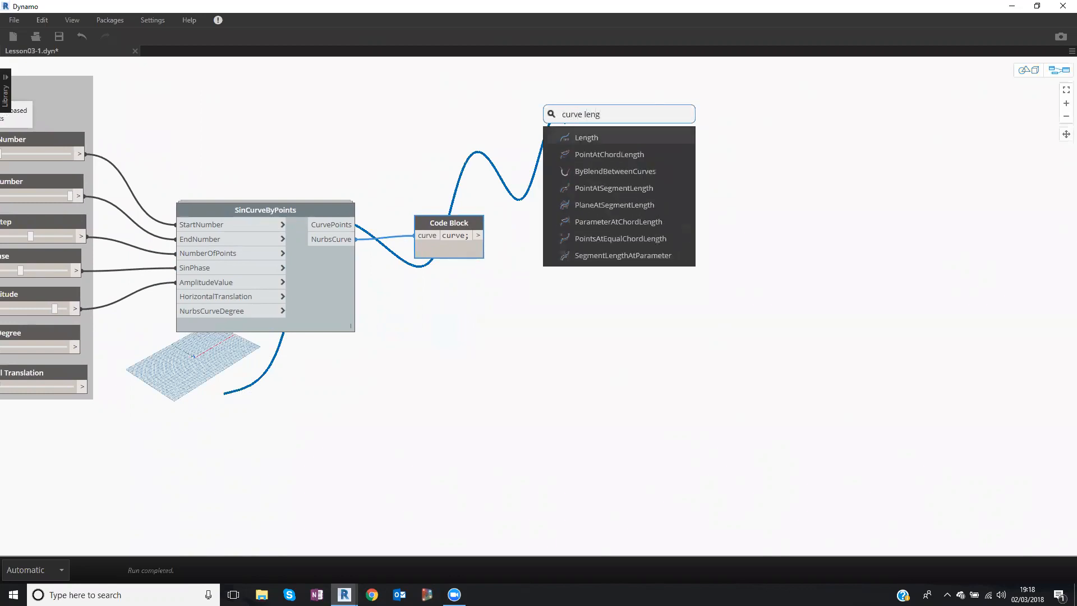
pyautogui.click(587, 138)
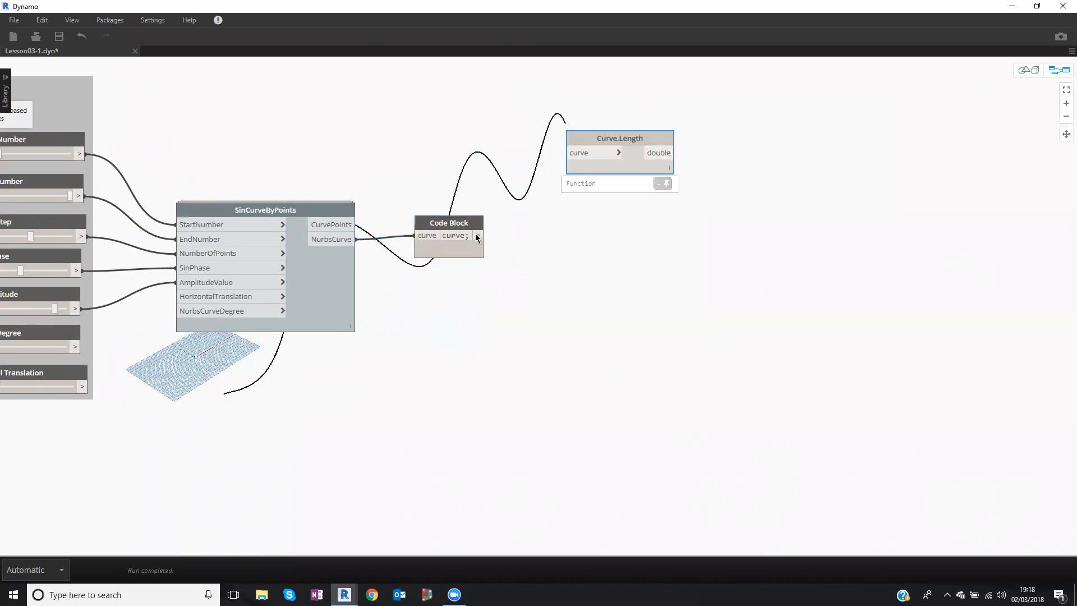
pyautogui.moveTo(478, 236); pyautogui.dragTo(568, 153)
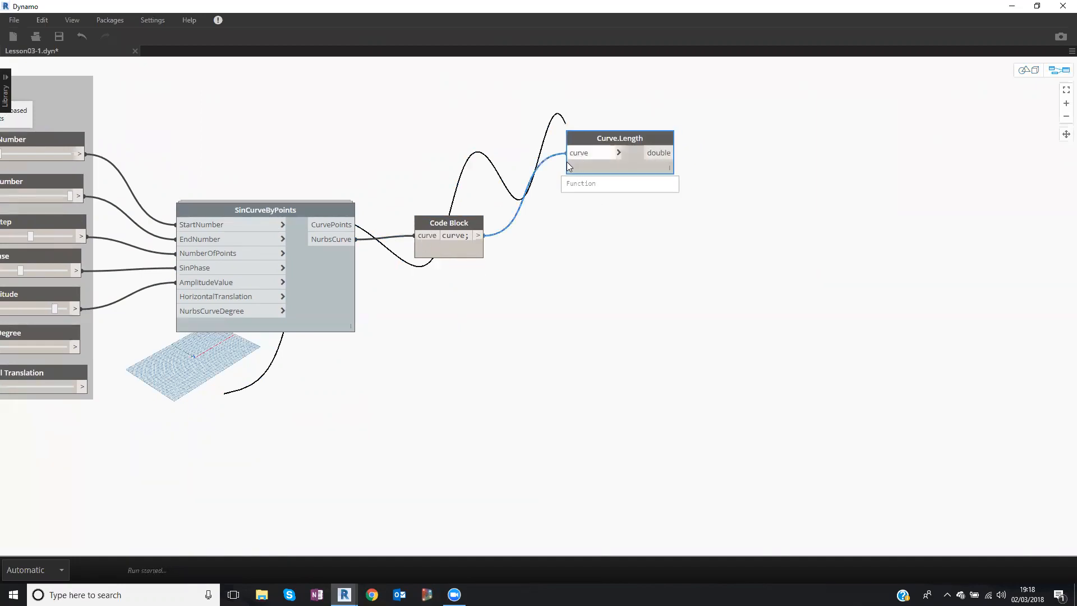
pyautogui.click(580, 215)
pyautogui.scroll(3, 579, 215)
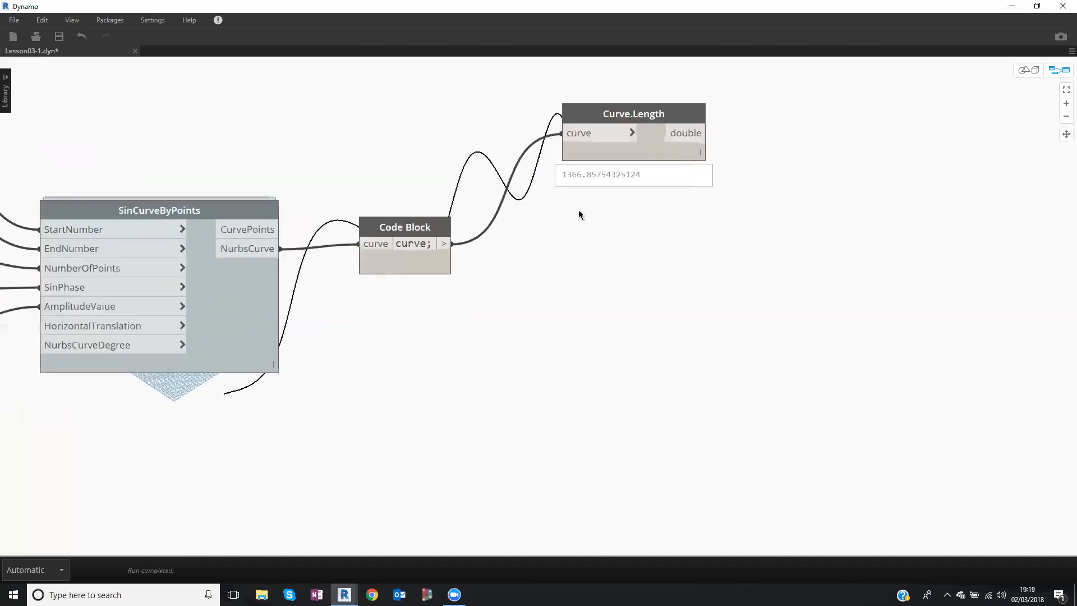
pyautogui.scroll(-1, 580, 215)
pyautogui.moveTo(612, 118); pyautogui.dragTo(602, 118)
pyautogui.click(570, 244)
# Add a Curve.StartPoint node below Curve.Length and feed it the curve from the code block.
pyautogui.rightClick(484, 347)
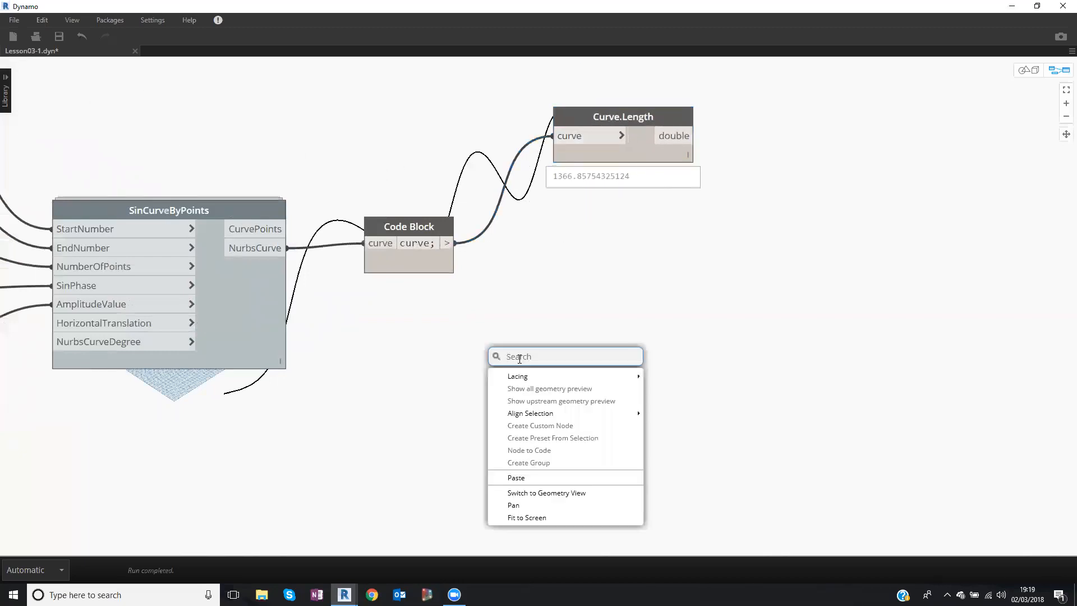
pyautogui.write('startpoin')
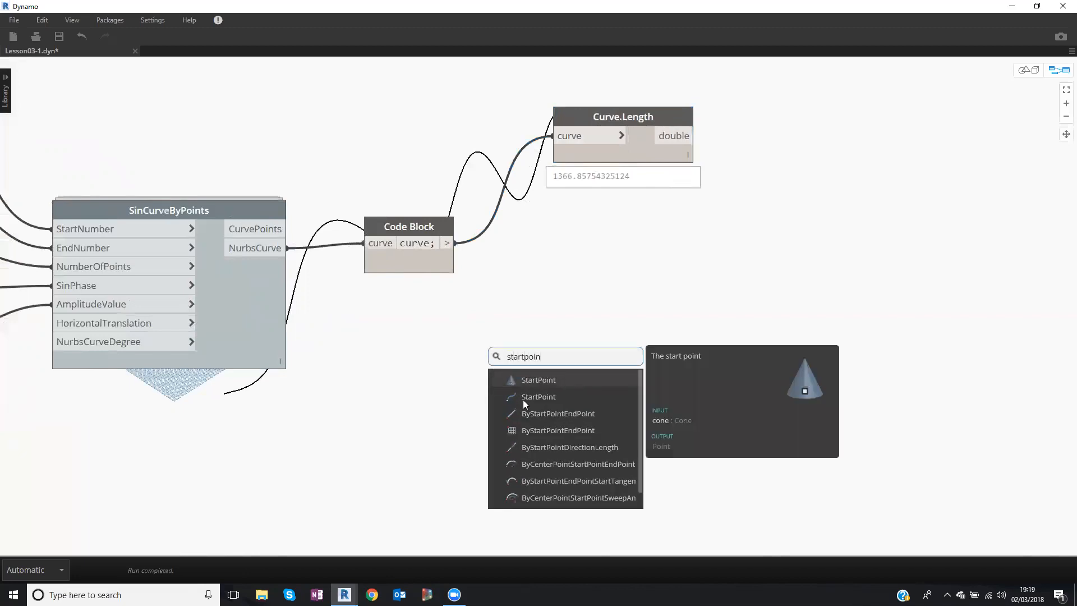
pyautogui.click(523, 398)
pyautogui.moveTo(634, 277); pyautogui.dragTo(623, 217)
pyautogui.click(447, 243)
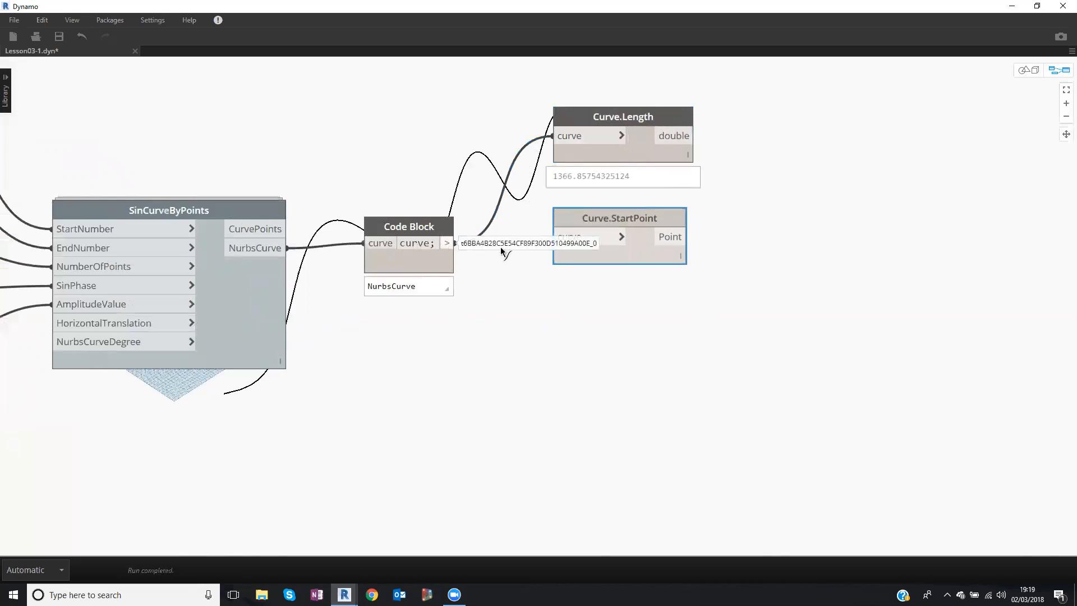
pyautogui.click(559, 236)
pyautogui.moveTo(581, 216); pyautogui.dragTo(571, 207)
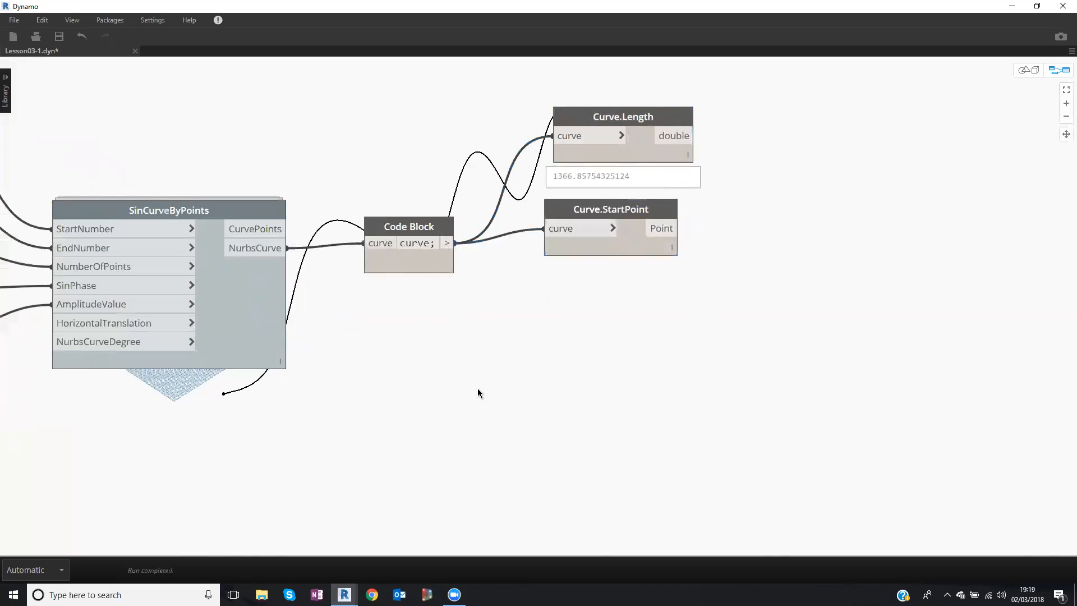
# Examine the start point on the curve up close in the 3D view.
pyautogui.hotkey('ctrl', 'b')
pyautogui.scroll(-2, 352, 391)
pyautogui.scroll(2, 338, 395)
pyautogui.scroll(6, 379, 364)
pyautogui.scroll(-2, 386, 366)
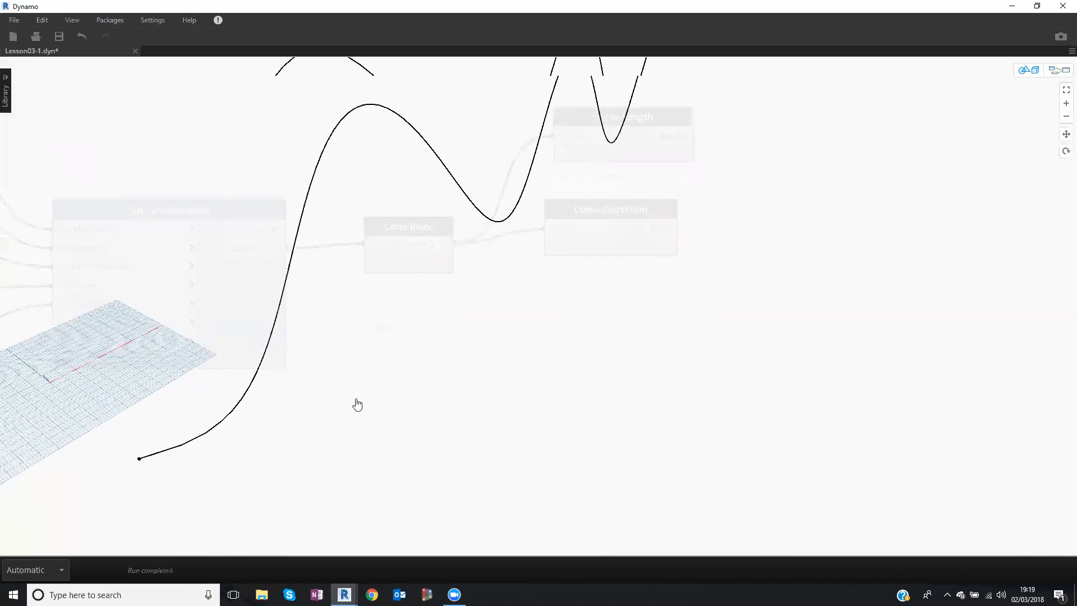
pyautogui.scroll(-1, 347, 418)
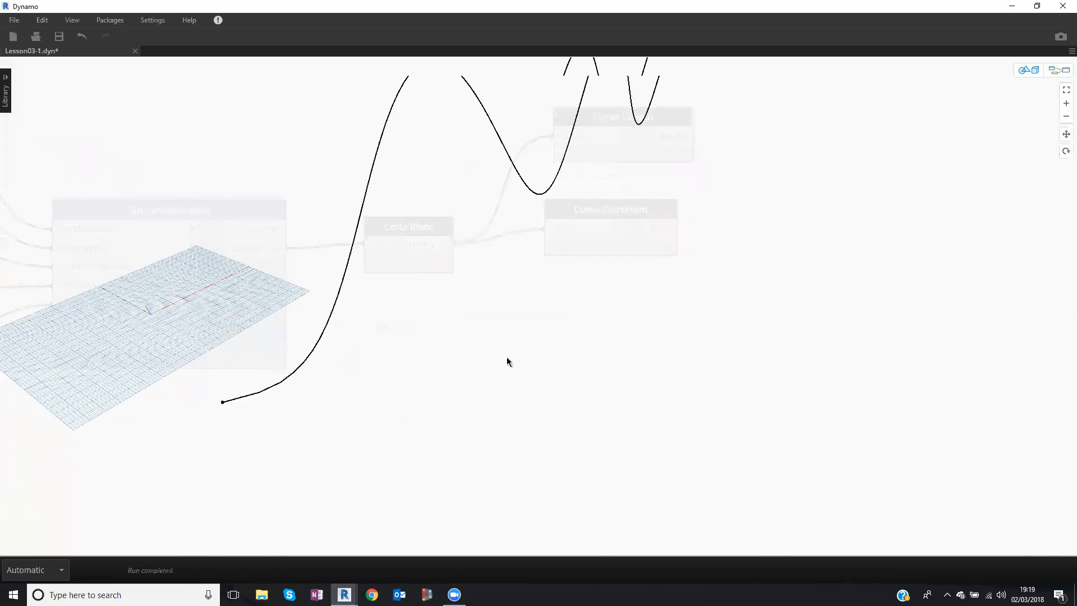
pyautogui.scroll(-1, 505, 364)
pyautogui.hotkey('ctrl', 'b')
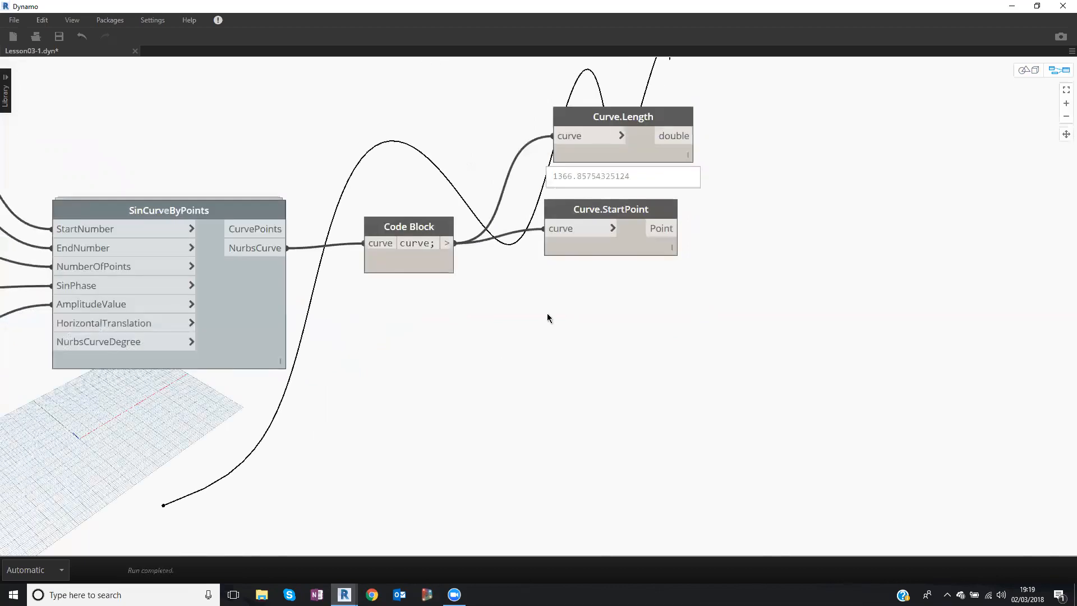
# Add a Curve.EndPoint node below Curve.StartPoint, connect the curve code block to it, and check the point in 3D.
pyautogui.rightClick(548, 315)
pyautogui.write('end')
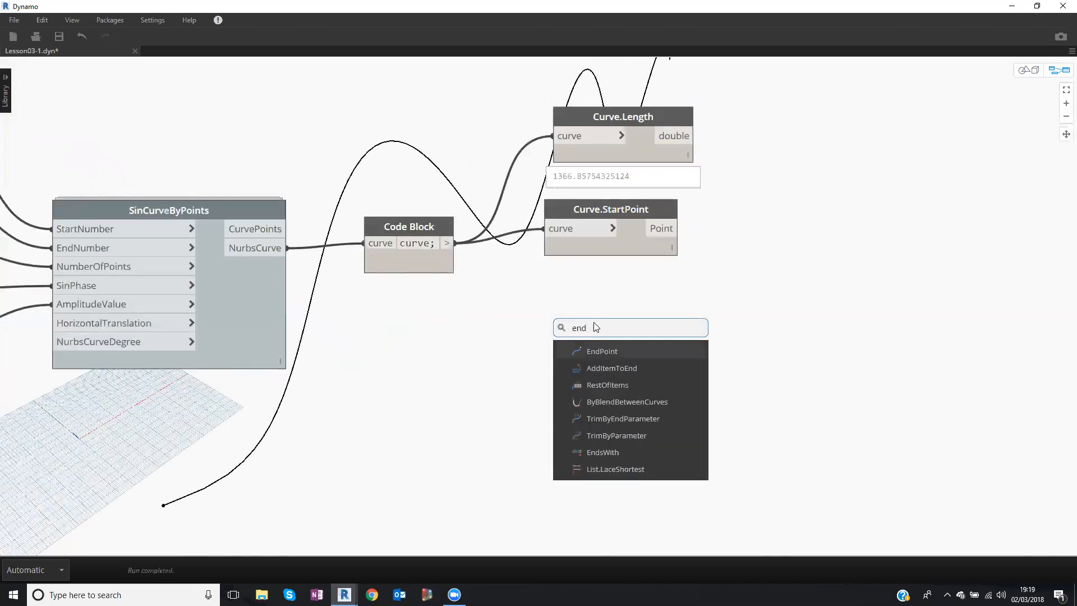
pyautogui.write(' point')
pyautogui.press('Return')
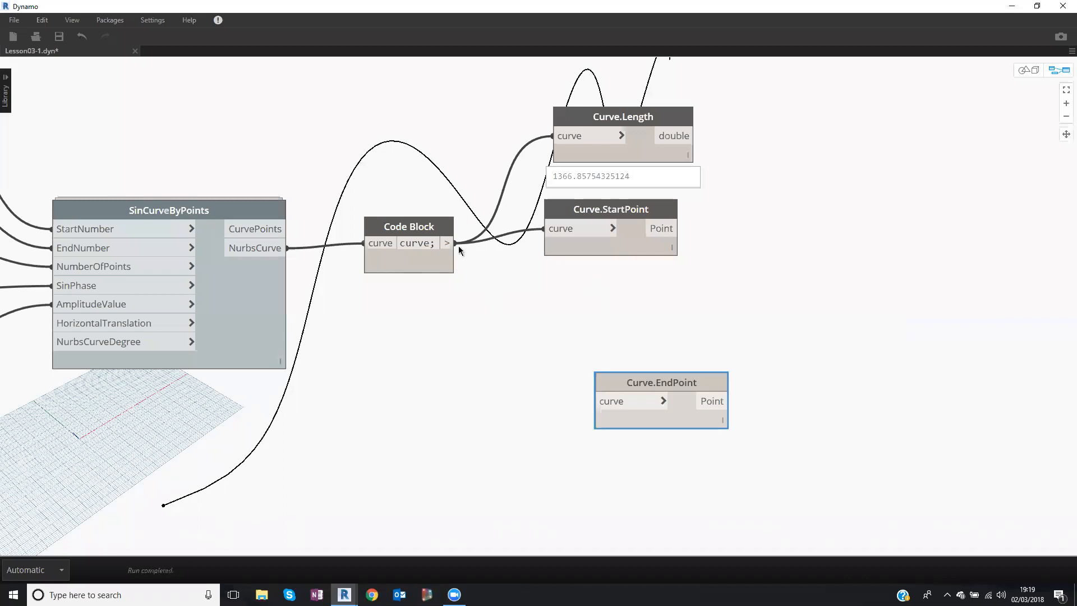
pyautogui.moveTo(447, 243); pyautogui.dragTo(542, 292)
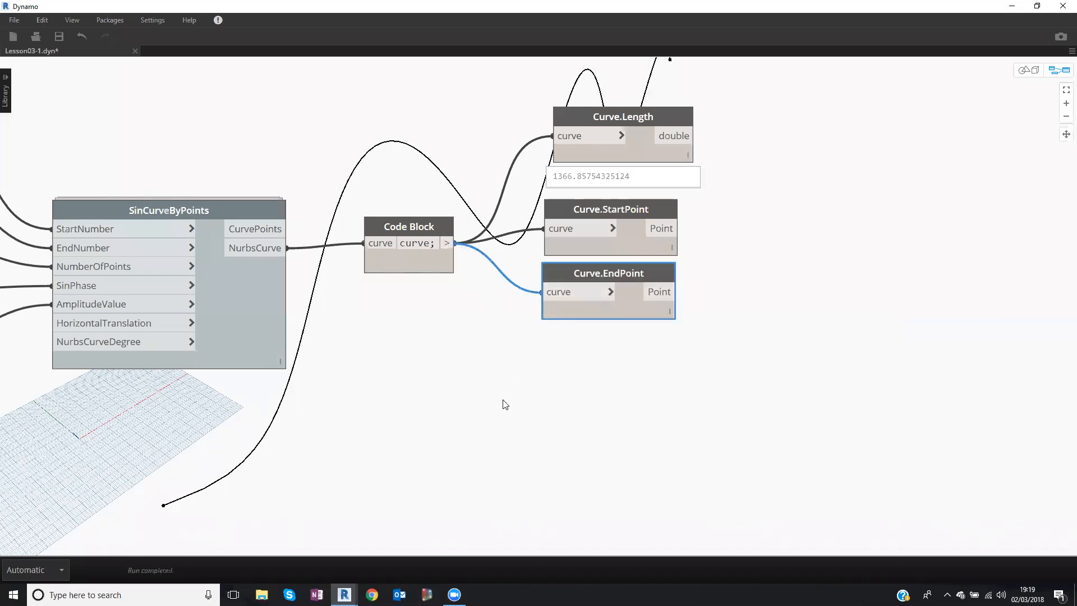
pyautogui.hotkey('ctrl', 'b')
pyautogui.moveTo(596, 308); pyautogui.dragTo(705, 100, button='right')
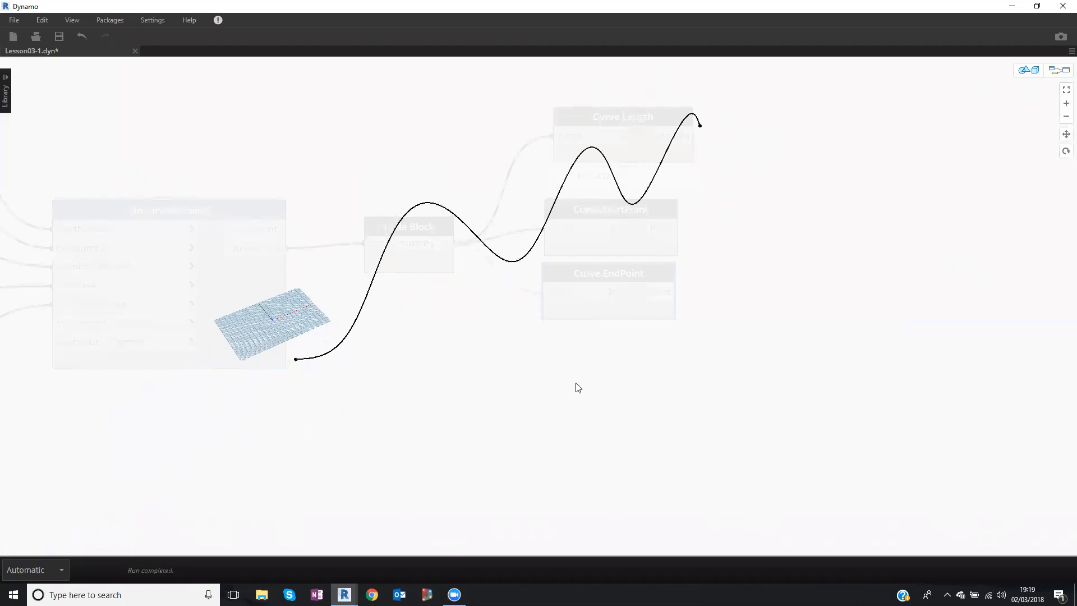
pyautogui.hotkey('ctrl', 'b')
# Delete the Curve.StartPoint and Curve.EndPoint nodes.
pyautogui.moveTo(441, 372); pyautogui.dragTo(407, 356, button='middle')
pyautogui.moveTo(513, 361); pyautogui.dragTo(412, 360, button='middle')
pyautogui.moveTo(582, 300); pyautogui.dragTo(527, 195)
pyautogui.press('Delete')
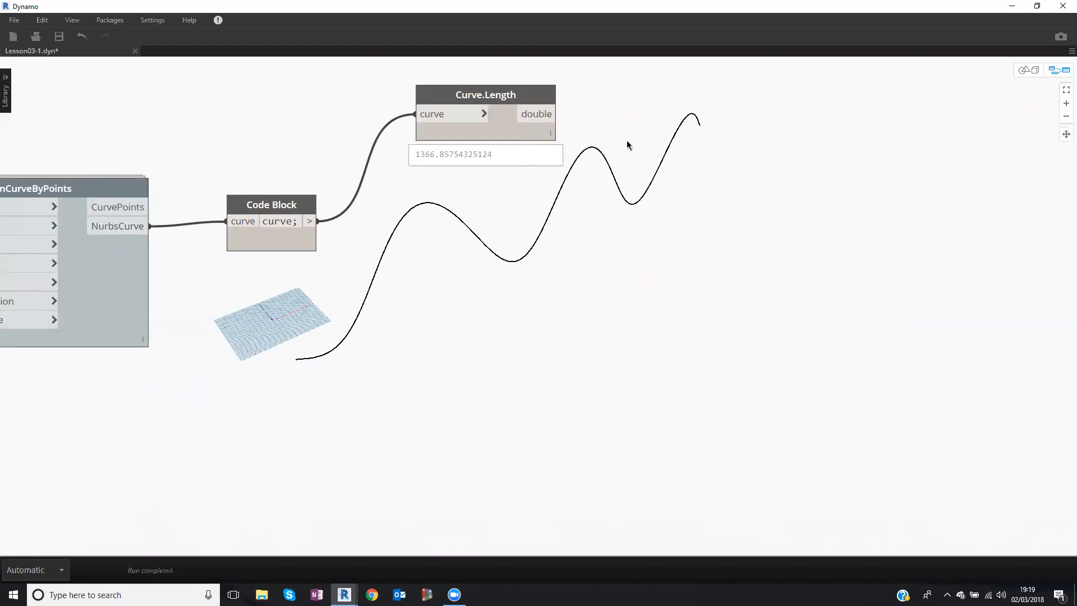
# Add a Curve.PointAtParameter node below Curve.Length and connect the curve code block to its curve input.
pyautogui.rightClick(437, 287)
pyautogui.write('curve p')
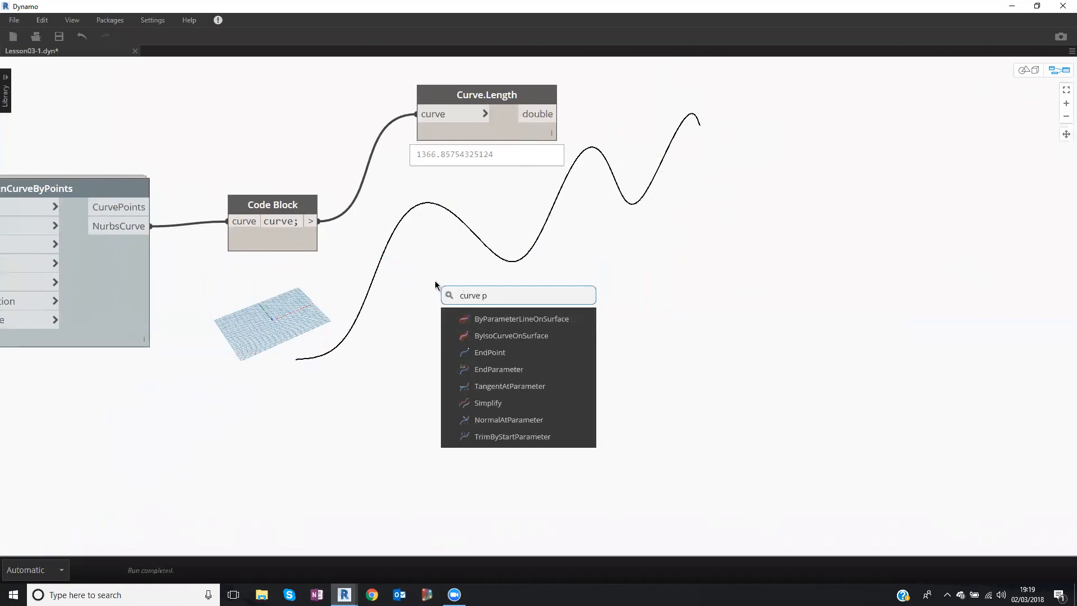
pyautogui.write('oint at para')
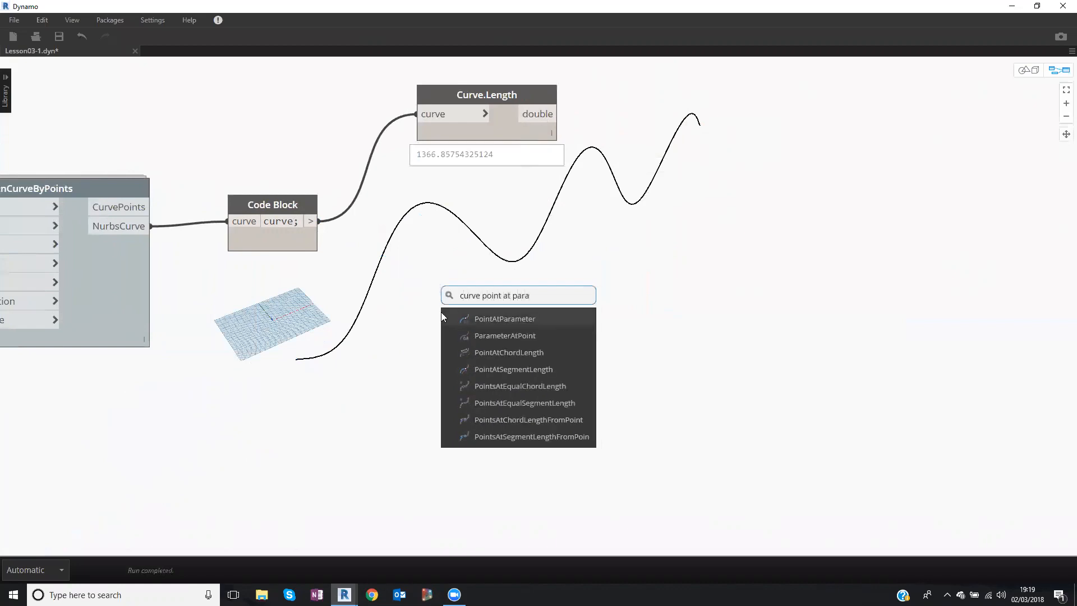
pyautogui.click(478, 317)
pyautogui.moveTo(578, 346); pyautogui.dragTo(549, 251)
pyautogui.moveTo(497, 224); pyautogui.dragTo(520, 249)
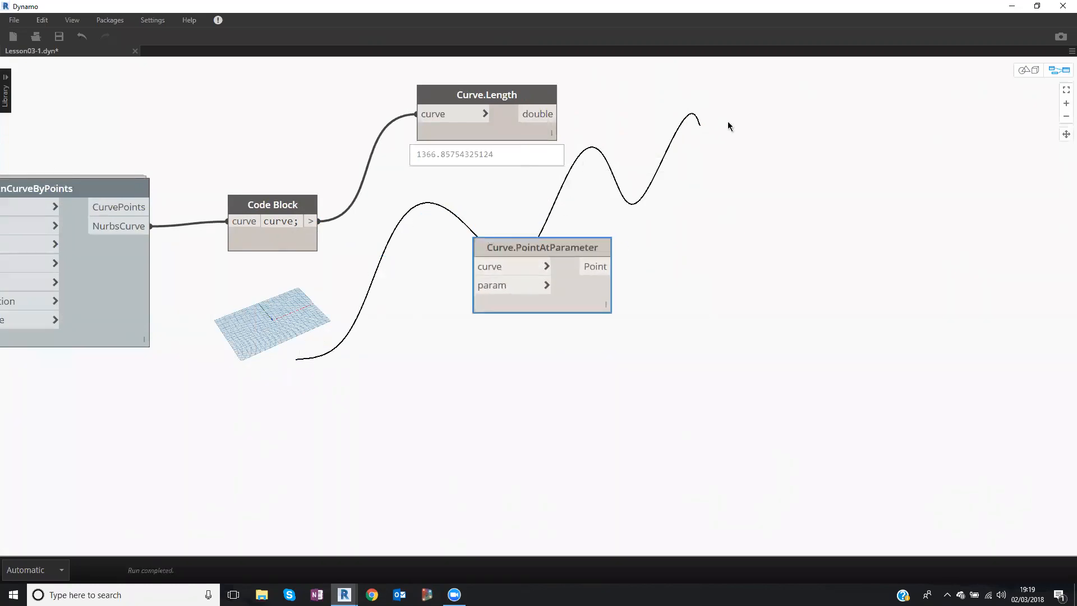
pyautogui.moveTo(494, 251); pyautogui.dragTo(464, 249)
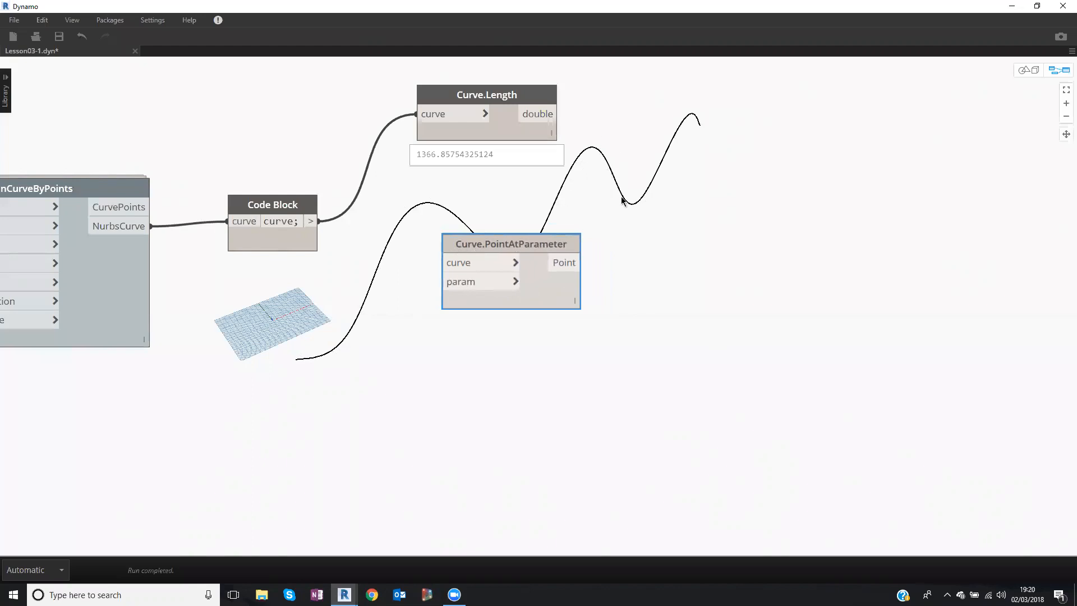
pyautogui.moveTo(568, 245); pyautogui.dragTo(569, 250)
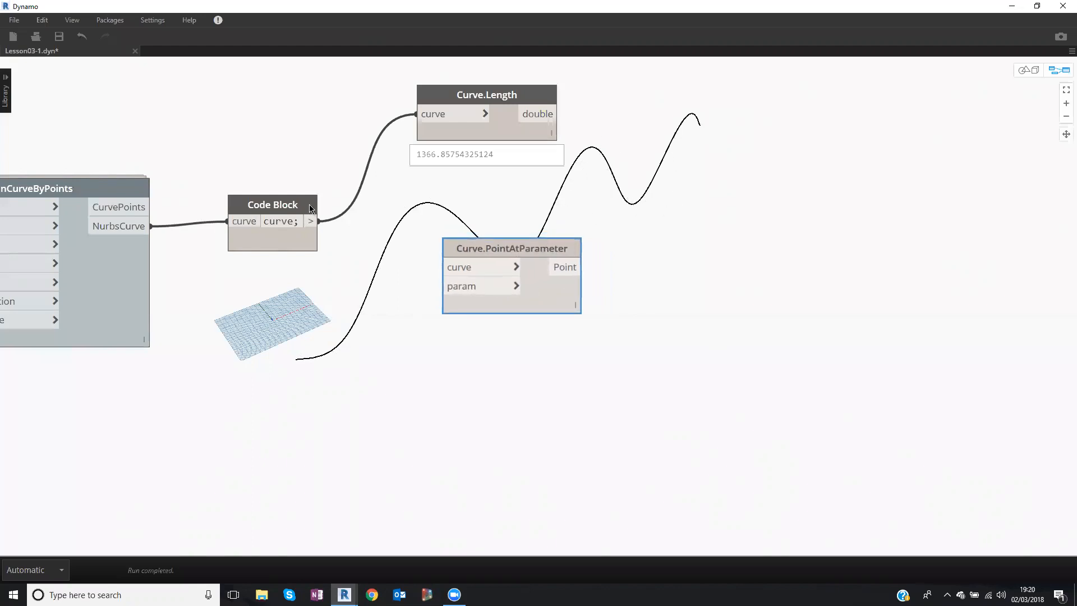
pyautogui.moveTo(293, 203)
pyautogui.mouseDown()
pyautogui.moveTo(275, 200)
pyautogui.moveTo(414, 277)
pyautogui.moveTo(458, 270)
pyautogui.mouseUp()
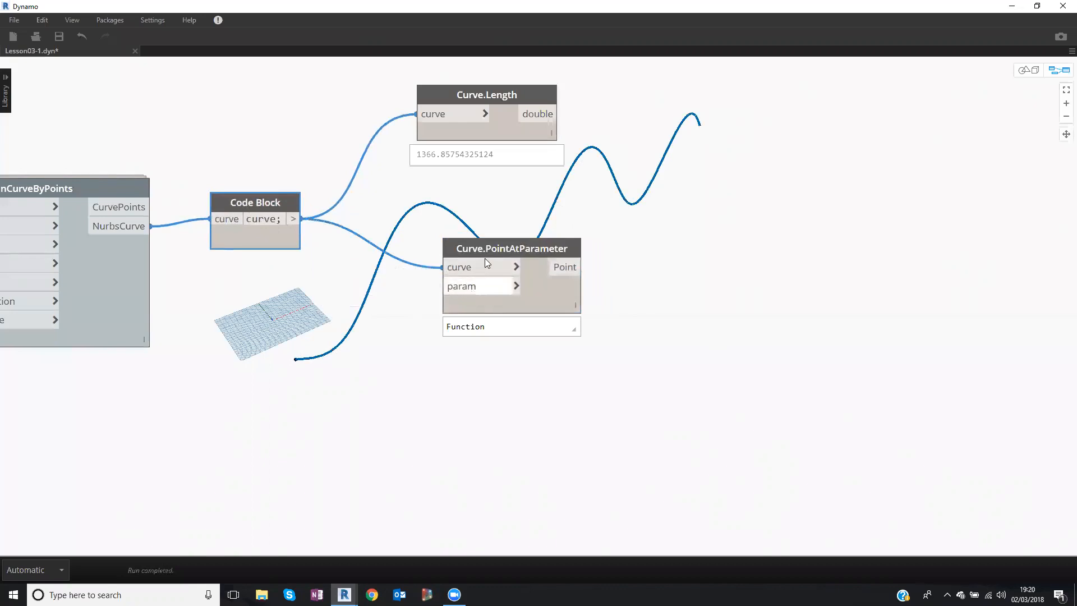
pyautogui.moveTo(474, 254); pyautogui.dragTo(485, 254)
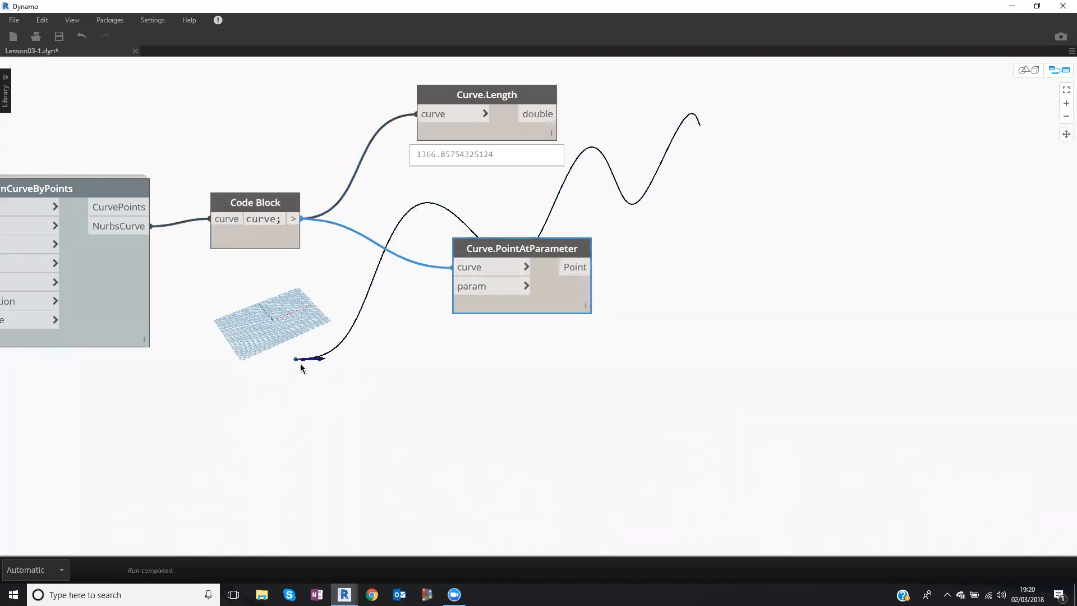
# Try a code block containing 1 as the param input of Curve.PointAtParameter, and delete that code block.
pyautogui.doubleClick(386, 293)
pyautogui.write('1;')
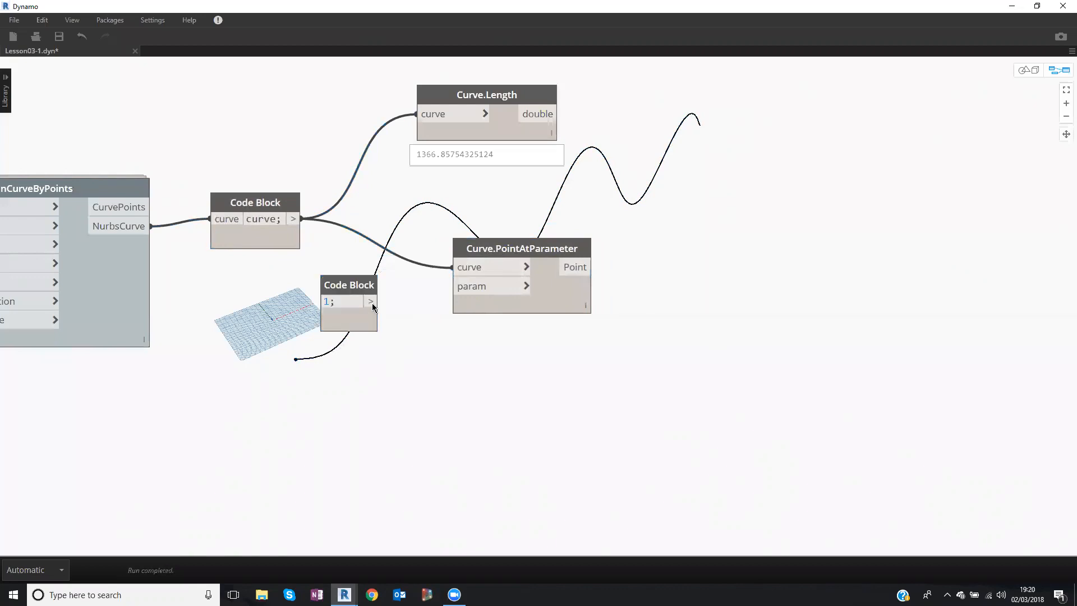
pyautogui.click(370, 301)
pyautogui.moveTo(365, 284); pyautogui.dragTo(369, 296)
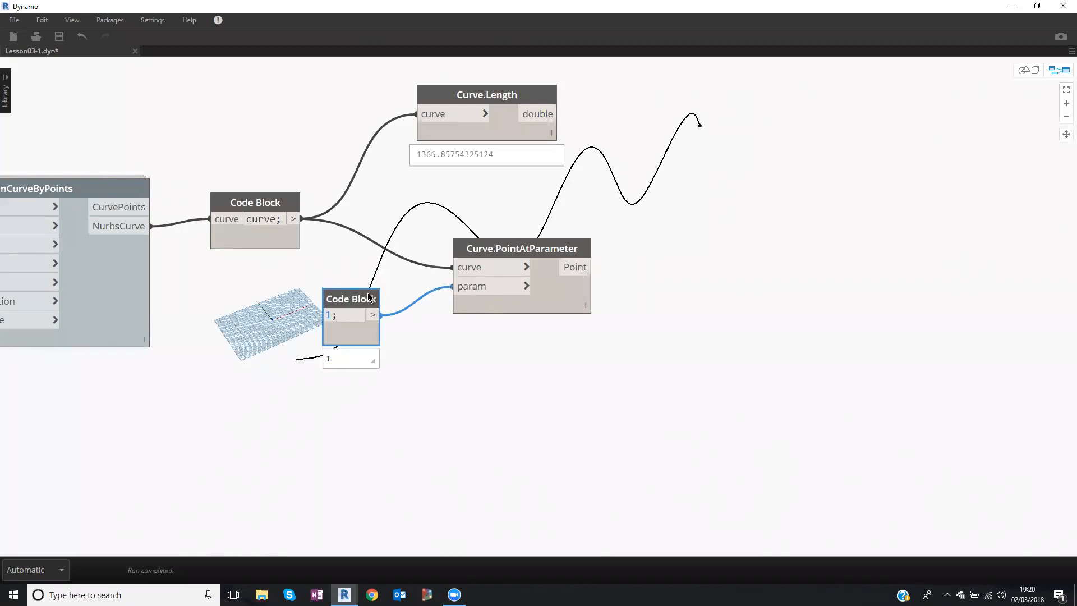
pyautogui.press('Delete')
# Add a Number Slider with a maximum of 1 and a step of 0.001.
pyautogui.rightClick(304, 387)
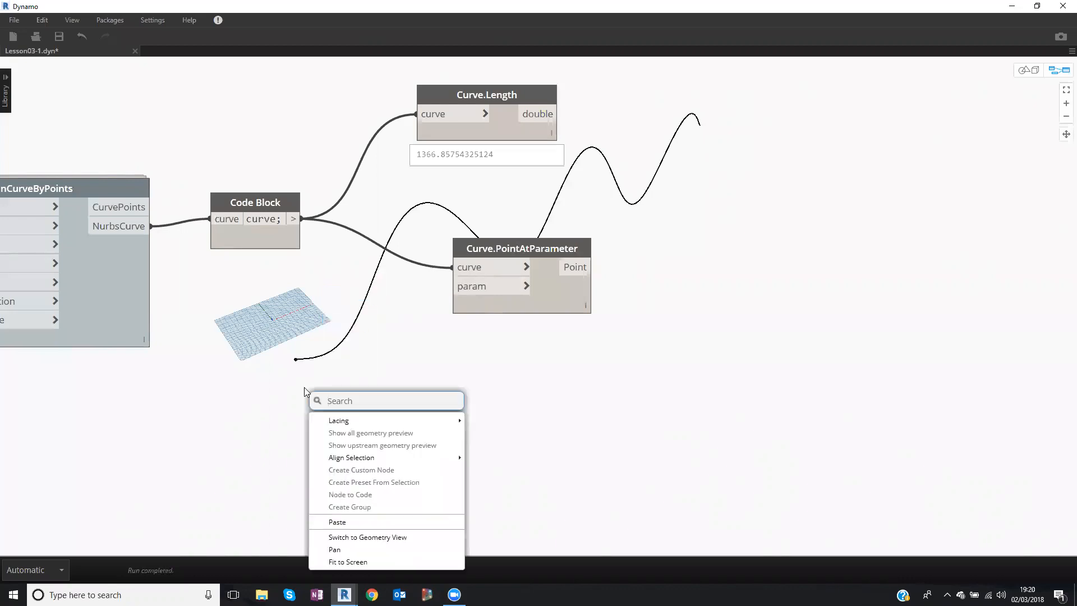
pyautogui.write('slider')
pyautogui.click(371, 419)
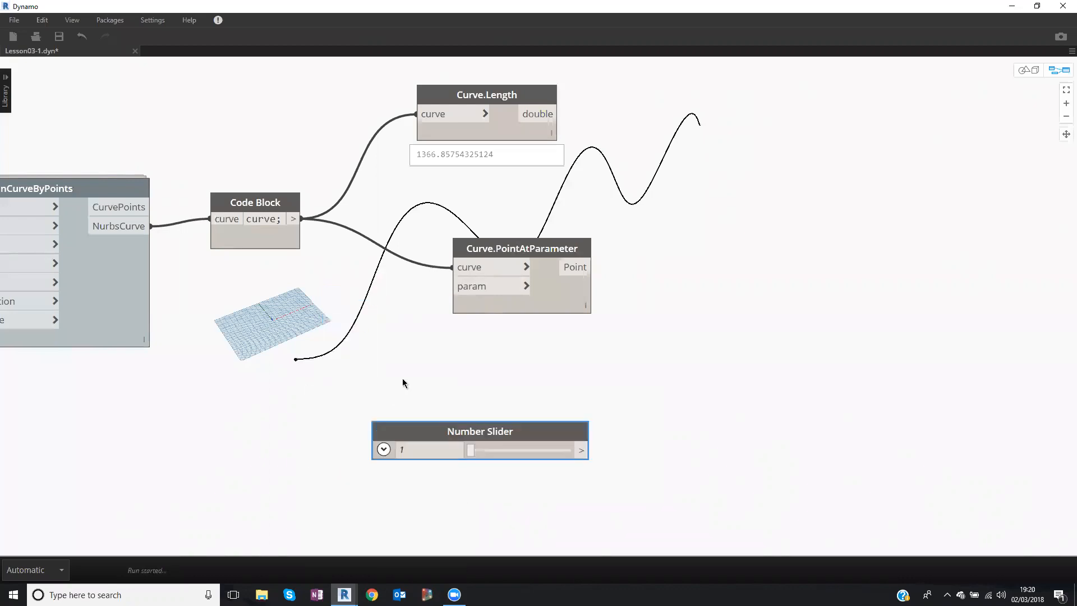
pyautogui.moveTo(432, 431); pyautogui.dragTo(290, 333)
pyautogui.click(243, 352)
pyautogui.doubleClick(272, 391)
pyautogui.write('1')
pyautogui.press('Tab')
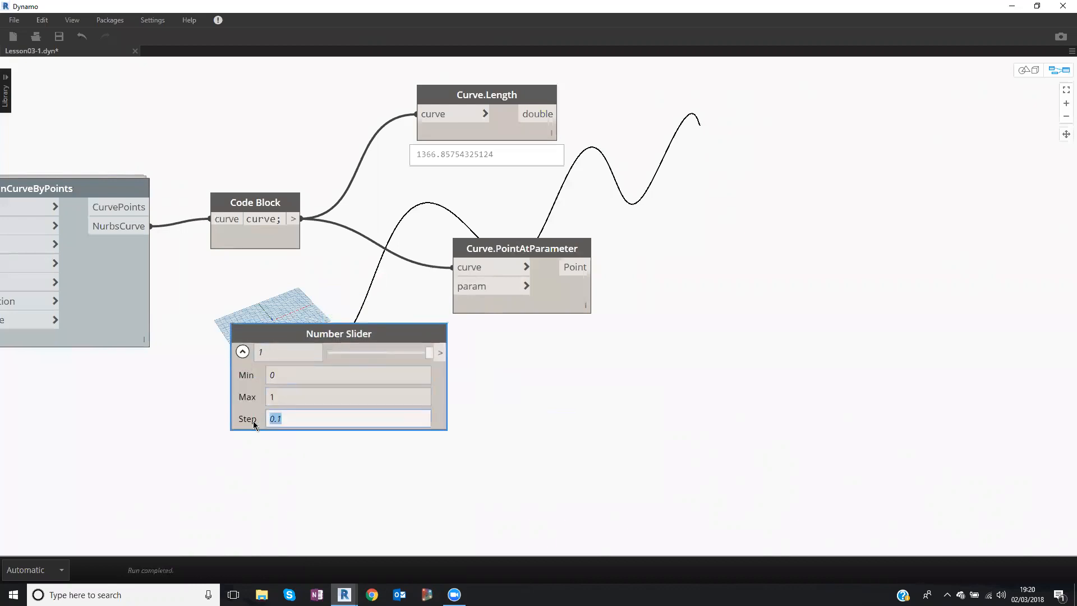
pyautogui.write('00')
pyautogui.click(221, 468)
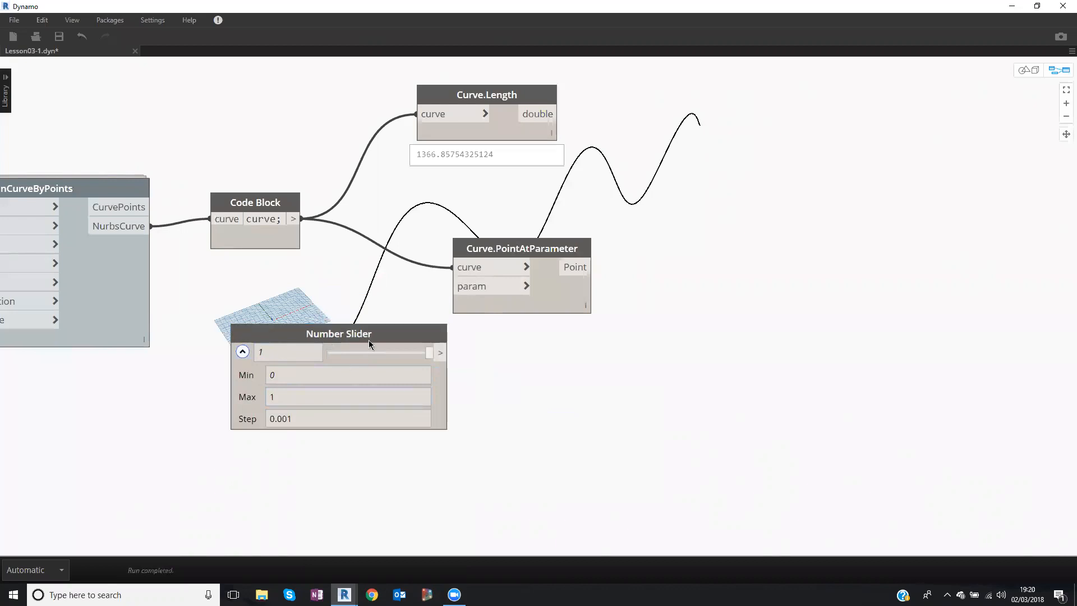
# Collapse the Number Slider, move it clear of the curve, set it to 0 and connect it to Curve.PointAtParameter's param input.
pyautogui.moveTo(260, 334); pyautogui.dragTo(125, 405)
pyautogui.click(138, 405)
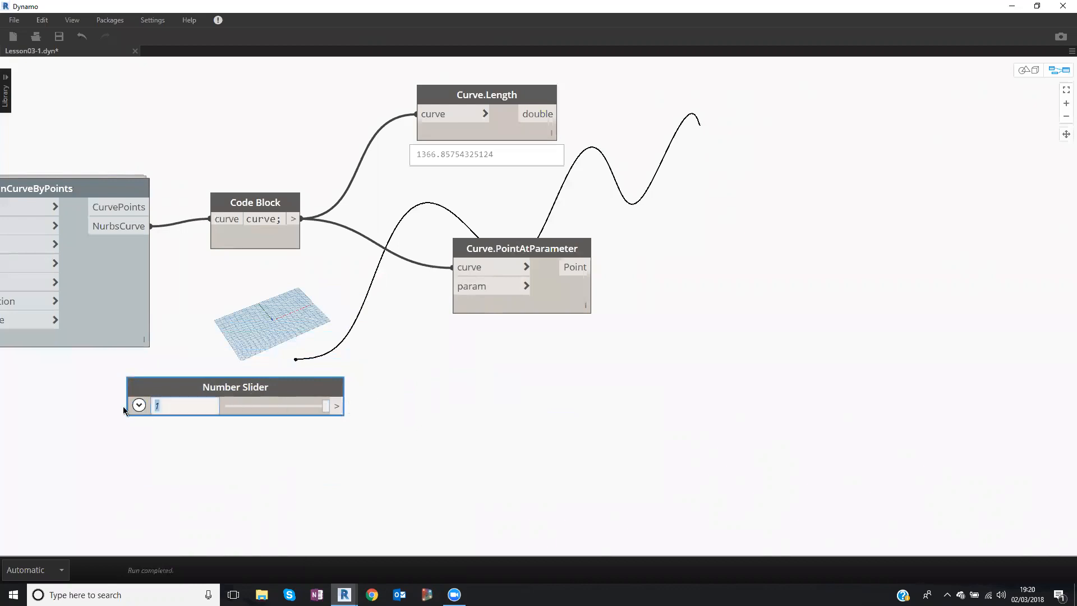
pyautogui.press('Return')
pyautogui.click(337, 406)
pyautogui.click(486, 287)
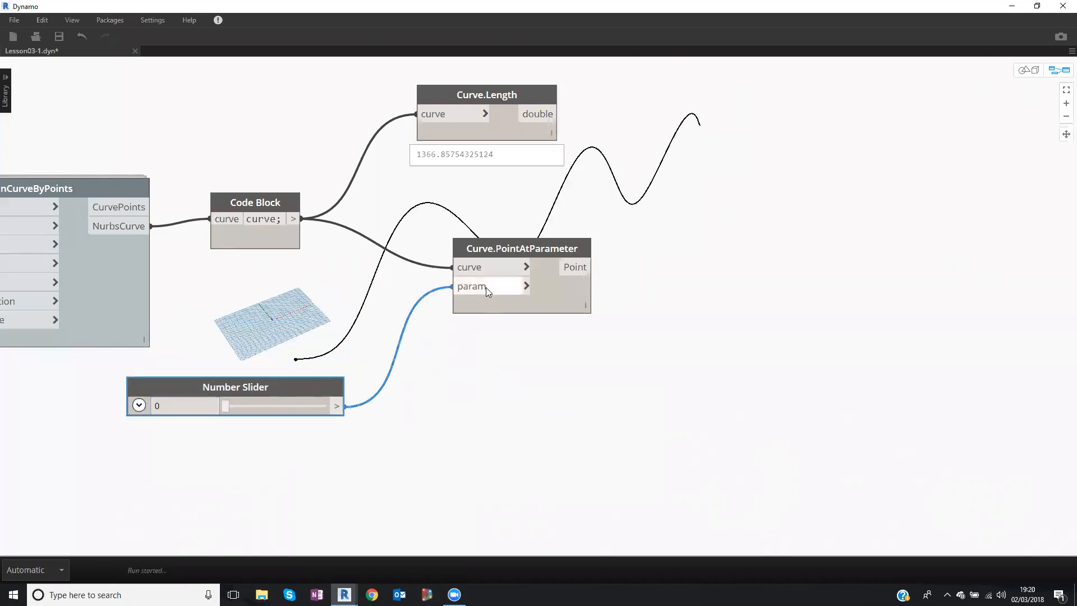
# Vary the Number Slider to watch the point travel along the curve, move Curve.PointAtParameter out of the way, and return the slider to 0.
pyautogui.moveTo(230, 407); pyautogui.dragTo(262, 405)
pyautogui.moveTo(493, 263); pyautogui.dragTo(407, 205)
pyautogui.moveTo(265, 404); pyautogui.dragTo(214, 407)
pyautogui.click(254, 477)
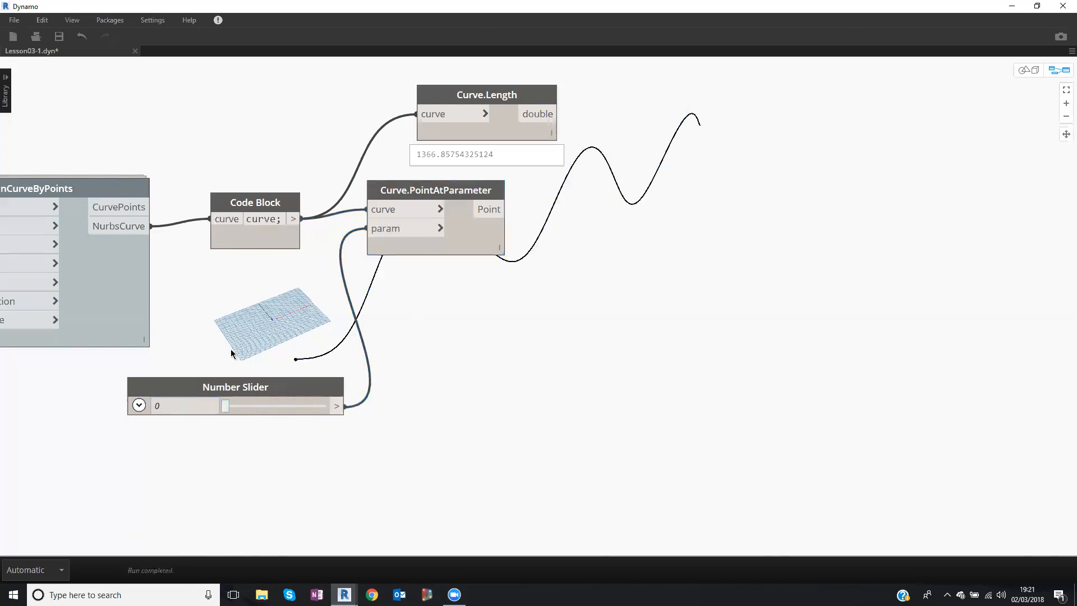
# Inspect the definition of the SinCurveByPoints custom node and return to the Lesson03-1 graph.
pyautogui.scroll(-2, 231, 354)
pyautogui.moveTo(389, 357); pyautogui.dragTo(552, 378, button='middle')
pyautogui.moveTo(368, 146); pyautogui.dragTo(440, 156, button='middle')
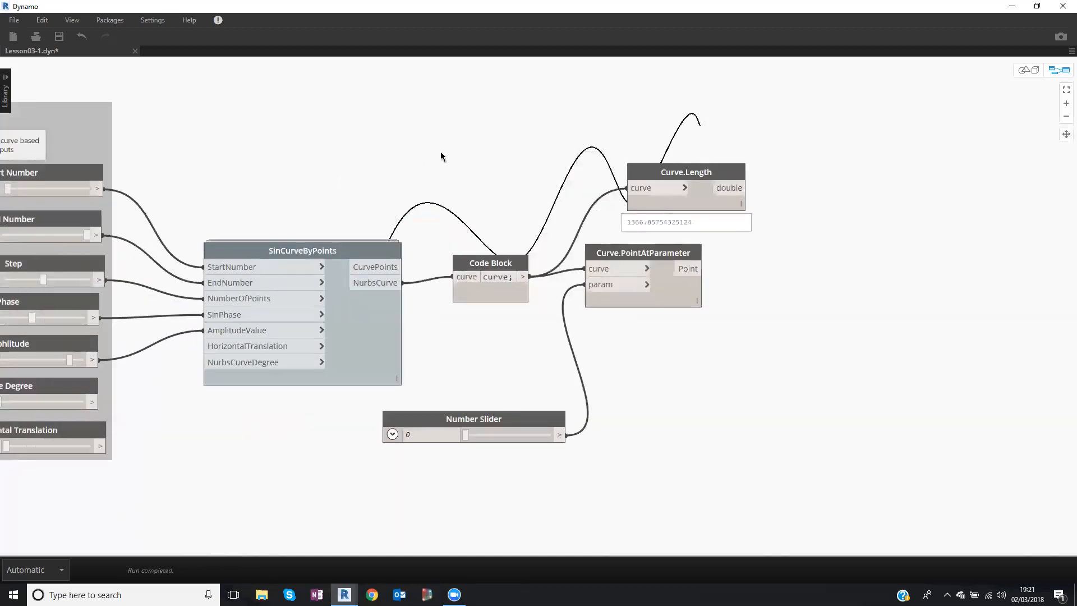
pyautogui.moveTo(315, 257); pyautogui.dragTo(434, 237, button='middle')
pyautogui.rightClick(434, 237)
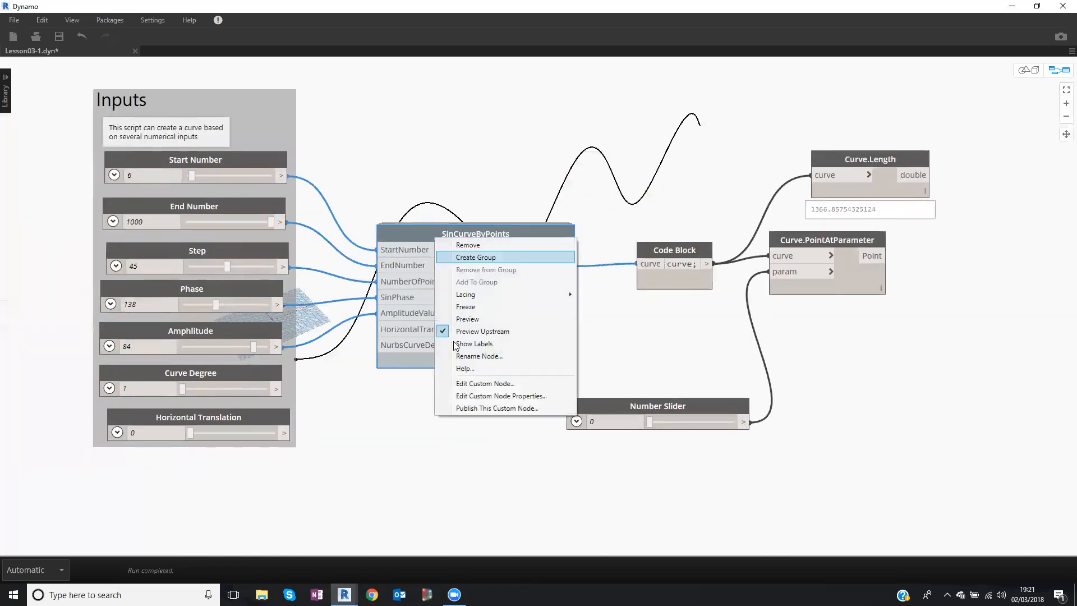
pyautogui.click(470, 384)
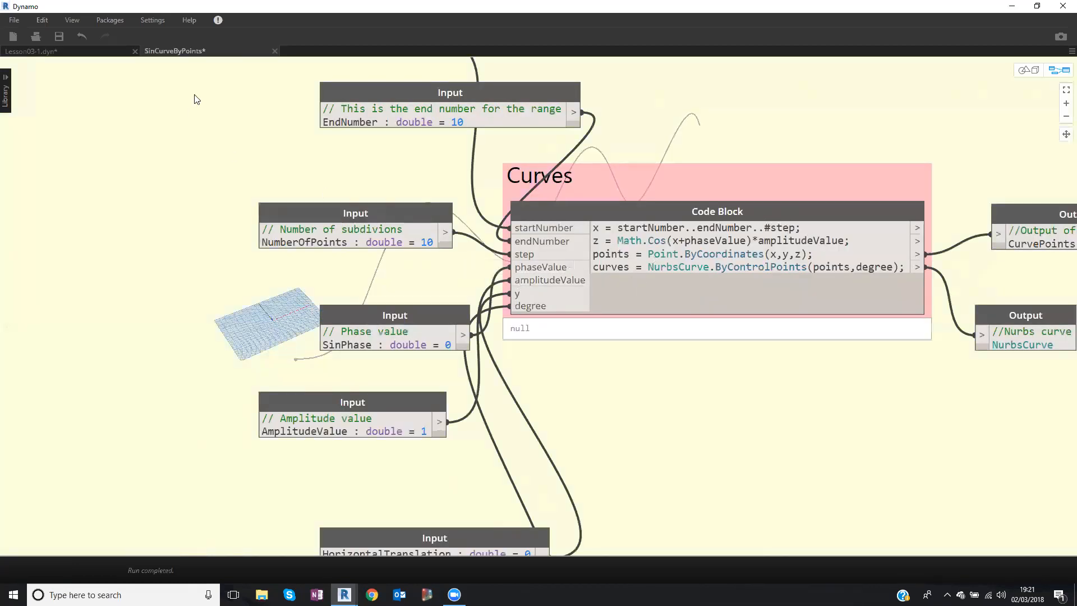
pyautogui.click(275, 51)
pyautogui.click(568, 325)
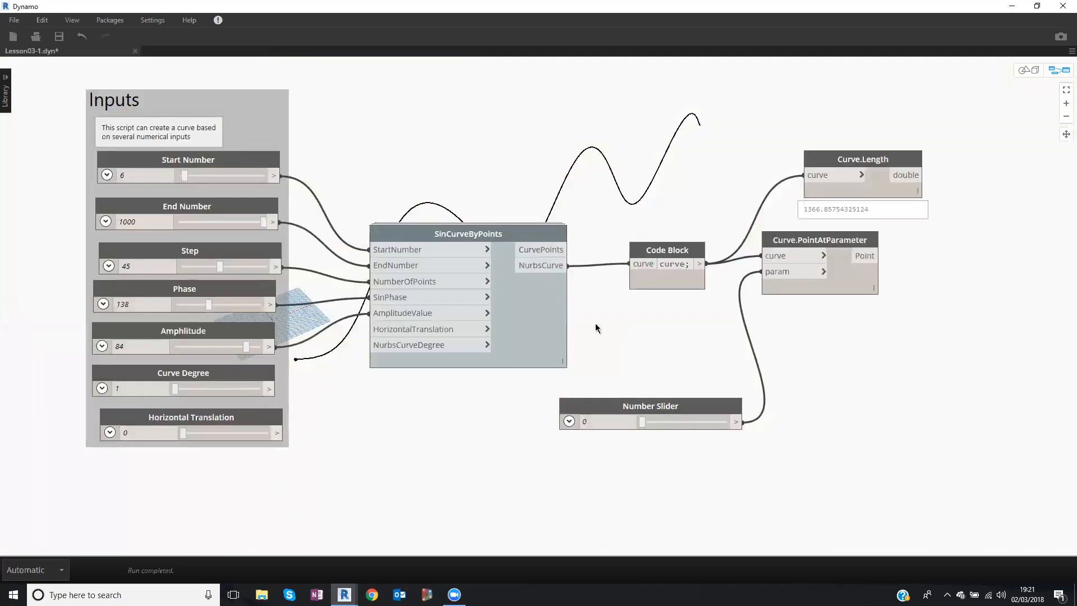
# Delete the Curve.Length node and reposition Curve.PointAtParameter and the Number Slider around the curve code block.
pyautogui.moveTo(496, 309); pyautogui.dragTo(392, 296, button='middle')
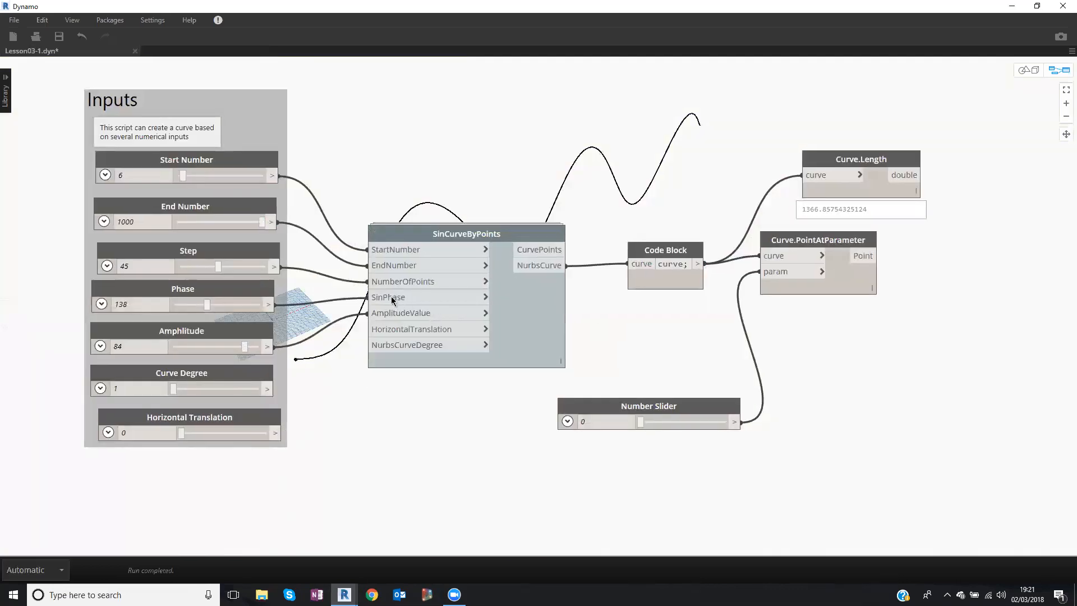
pyautogui.moveTo(537, 214); pyautogui.dragTo(406, 205, button='middle')
pyautogui.moveTo(544, 218); pyautogui.dragTo(590, 231)
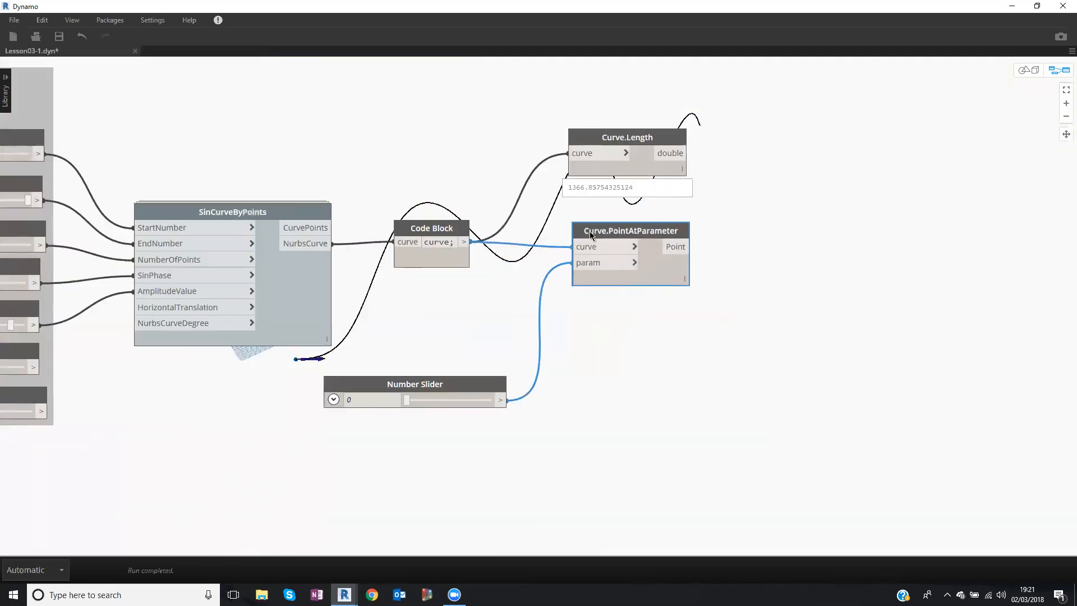
pyautogui.moveTo(349, 383); pyautogui.dragTo(336, 382)
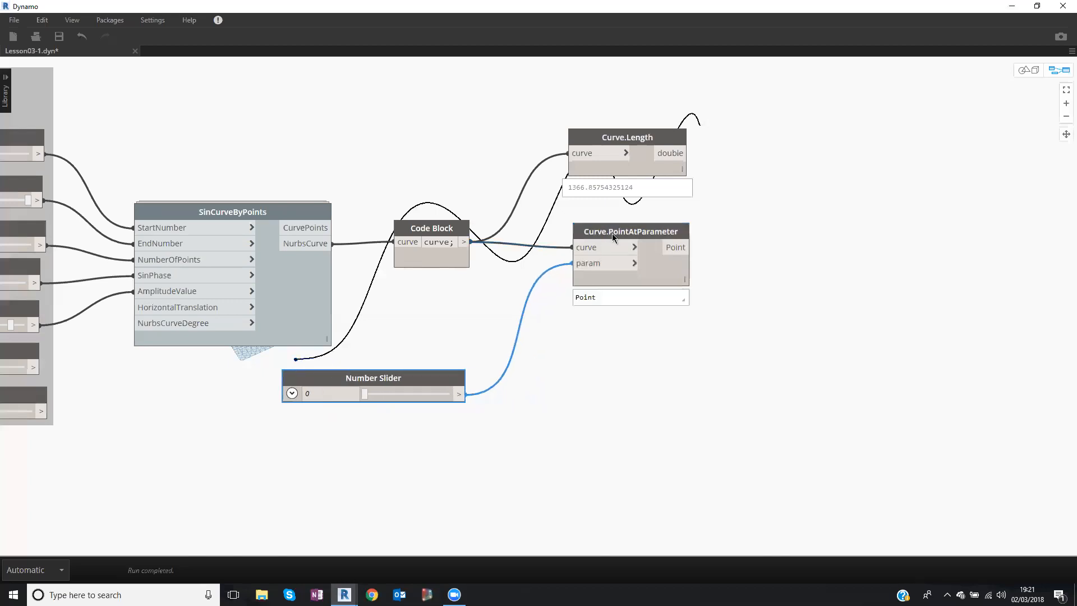
pyautogui.moveTo(608, 230); pyautogui.dragTo(613, 237)
pyautogui.moveTo(639, 137); pyautogui.dragTo(588, 85)
pyautogui.press('Delete')
pyautogui.moveTo(581, 287); pyautogui.dragTo(546, 278)
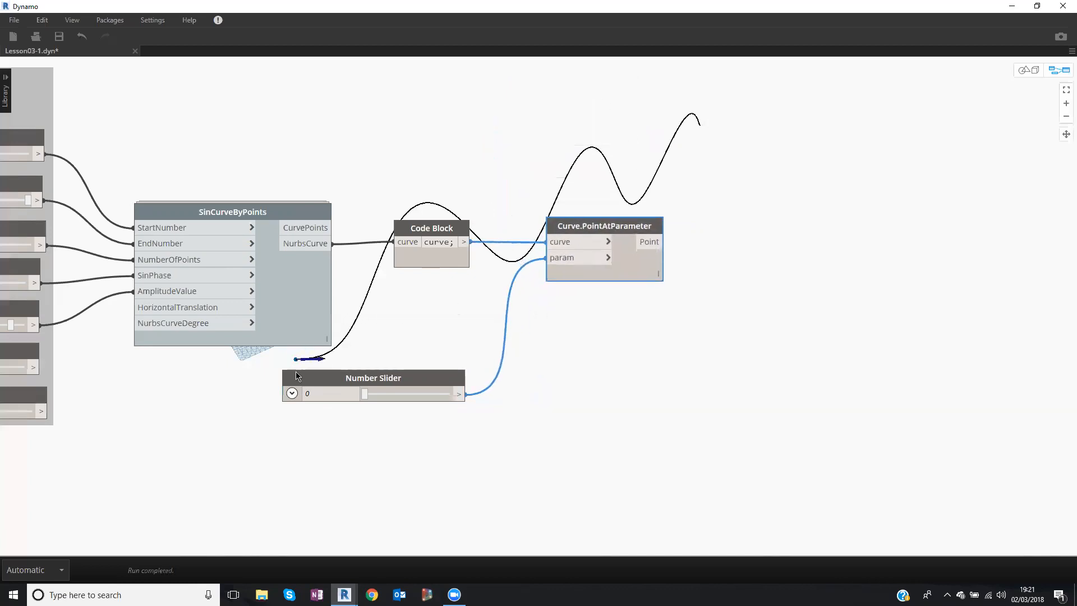
pyautogui.moveTo(384, 375); pyautogui.dragTo(373, 376)
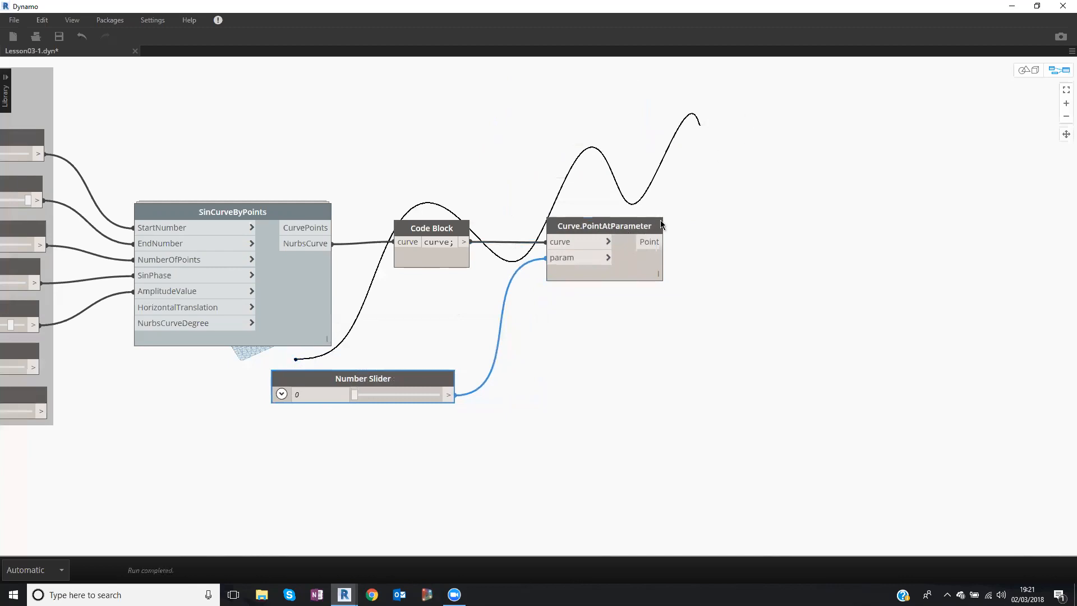
pyautogui.moveTo(628, 229); pyautogui.dragTo(667, 214)
# Replace the Number Slider with a code block containing the range 0..1..0.1;.
pyautogui.moveTo(376, 378); pyautogui.dragTo(282, 400)
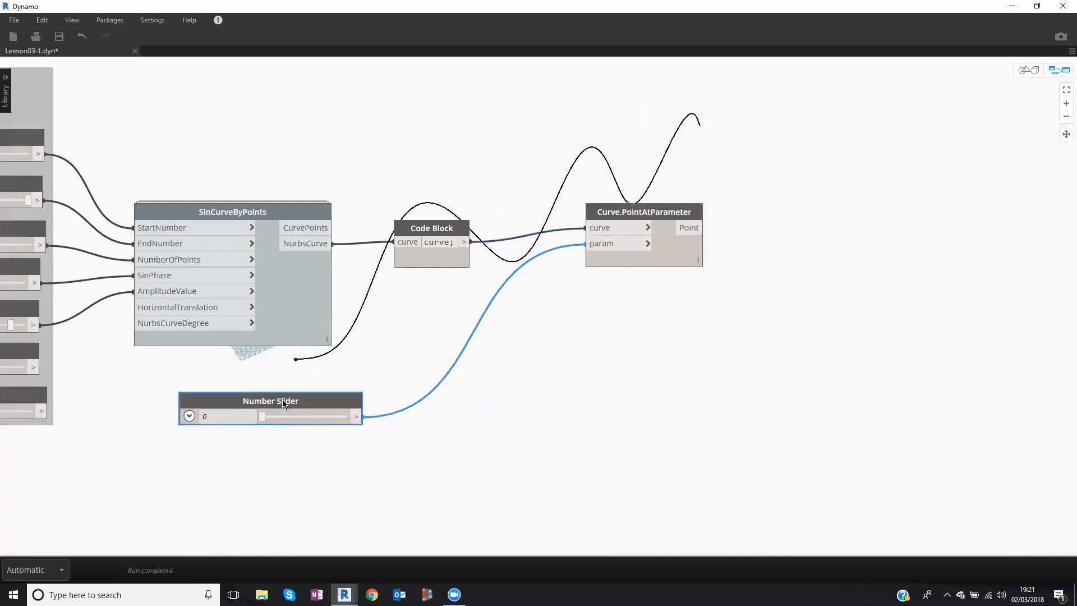
pyautogui.press('Delete')
pyautogui.doubleClick(282, 400)
pyautogui.write('0..1..')
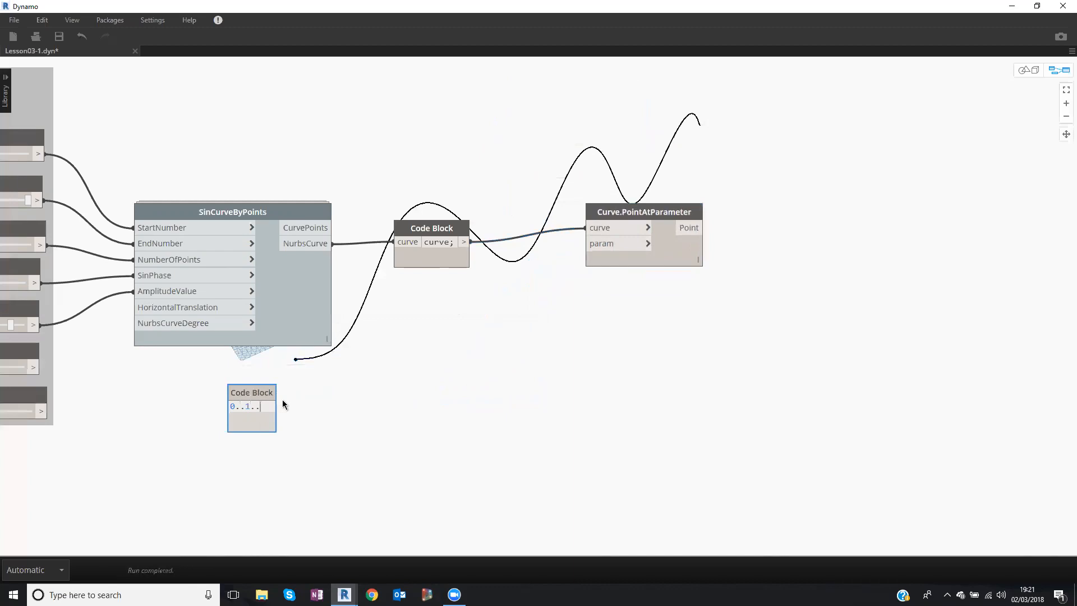
pyautogui.write('0..001')
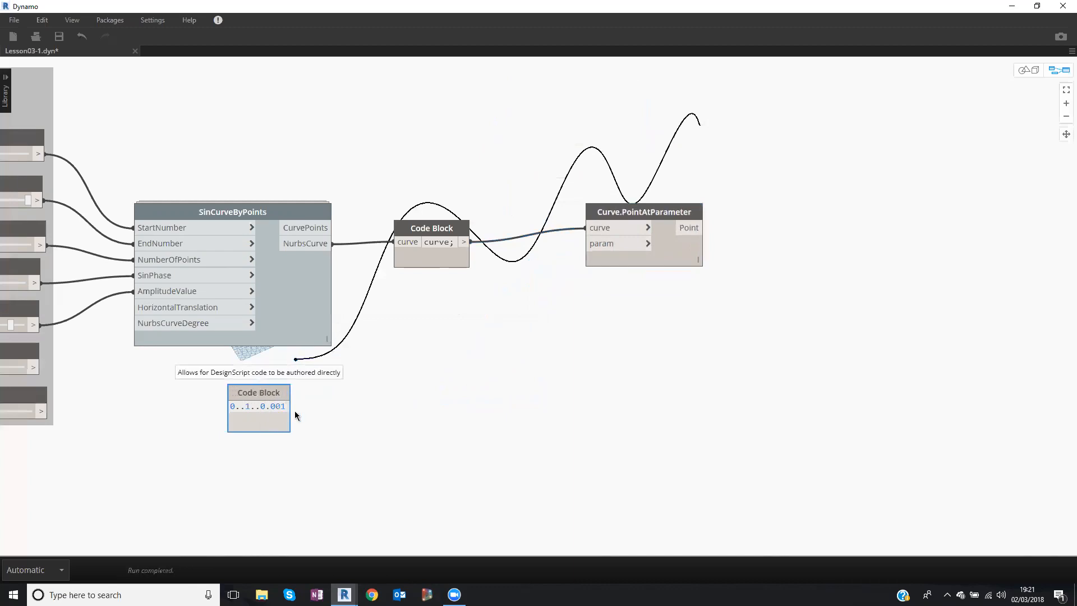
pyautogui.moveTo(271, 405); pyautogui.dragTo(281, 406)
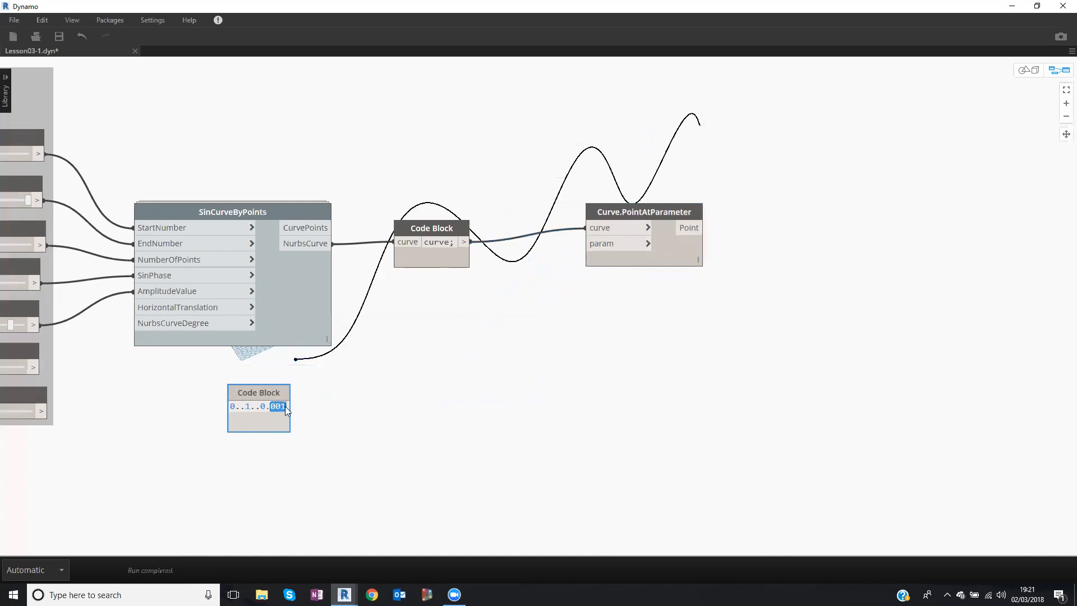
pyautogui.write('1')
pyautogui.click(331, 407)
# Move the range code block below SinCurveByPoints, connect it to Curve.PointAtParameter's param input, and examine the resulting points in 3D.
pyautogui.moveTo(291, 448)
pyautogui.moveTo(277, 427); pyautogui.dragTo(303, 396)
pyautogui.click(318, 376)
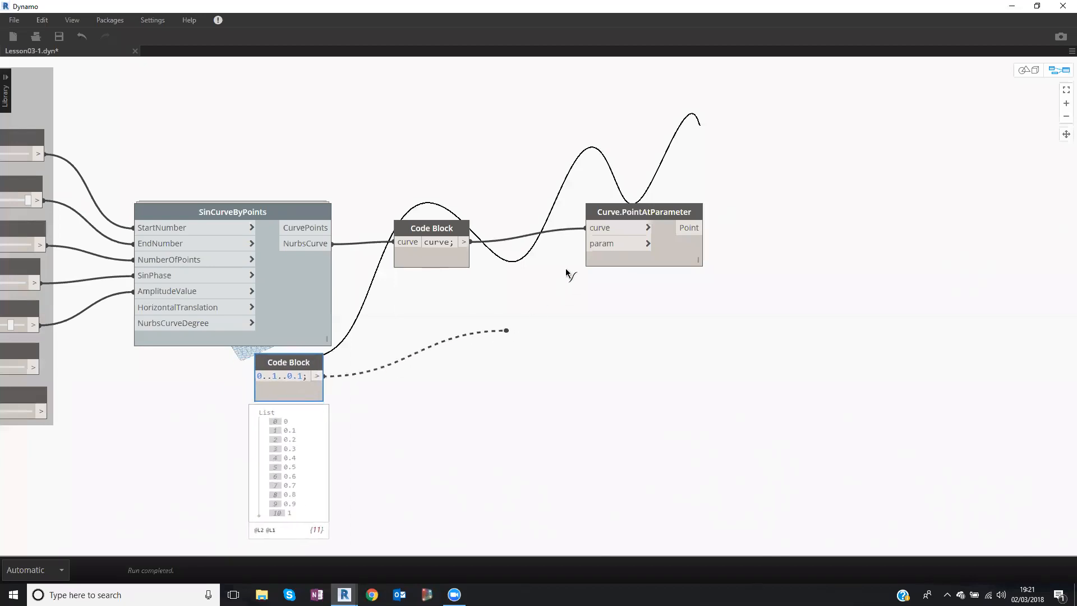
pyautogui.click(600, 244)
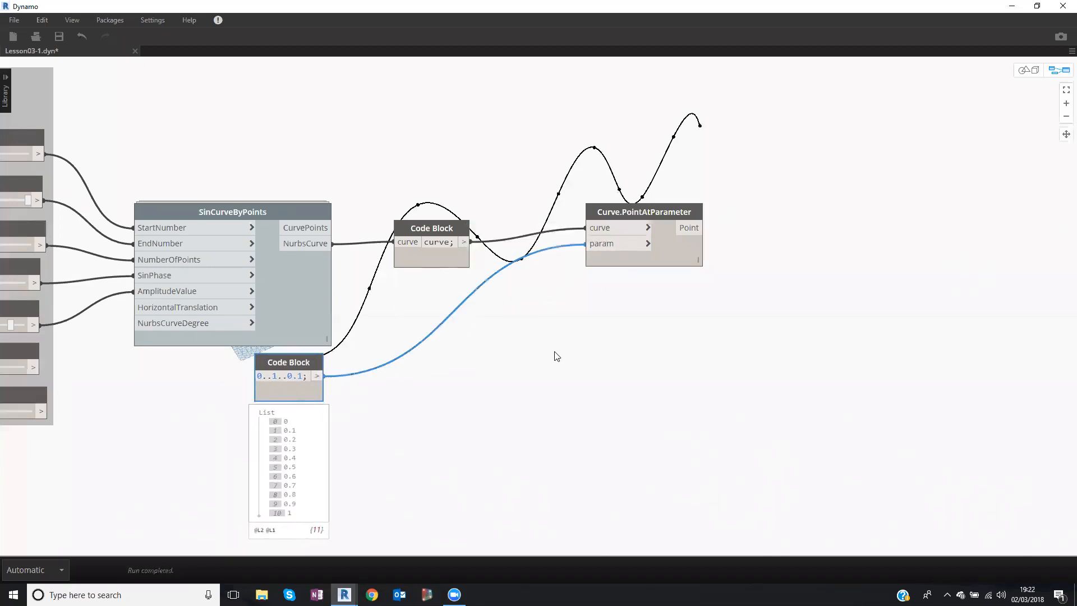
pyautogui.hotkey('ctrl', 'b')
pyautogui.scroll(-3, 556, 356)
pyautogui.scroll(3, 556, 356)
pyautogui.moveTo(538, 347)
pyautogui.mouseDown(button='right')
pyautogui.moveTo(521, 335)
pyautogui.moveTo(537, 337)
pyautogui.mouseUp(button='right')
pyautogui.hotkey('ctrl', 'b')
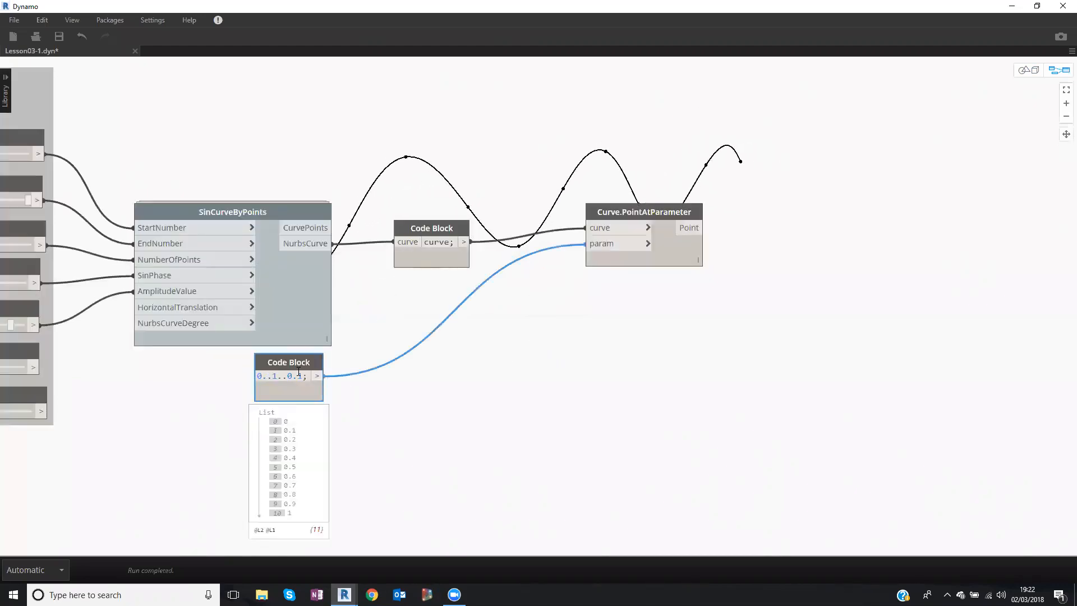
# Change the range in the param code block to 0..1..0.2; and examine the point spacing along the curve.
pyautogui.write('2')
pyautogui.click(419, 400)
pyautogui.moveTo(419, 411); pyautogui.dragTo(398, 477, button='middle')
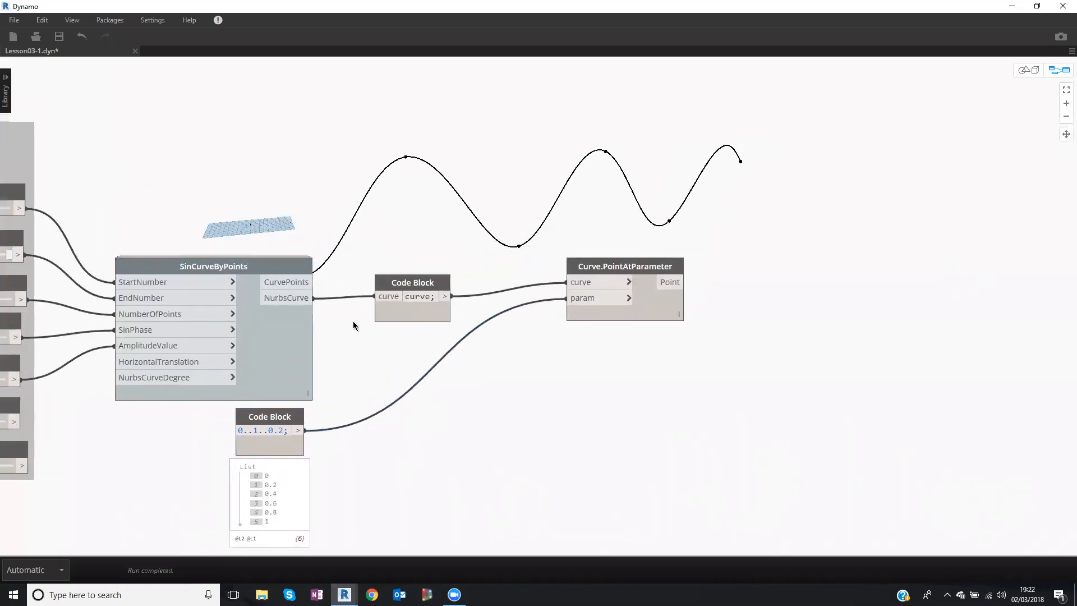
pyautogui.moveTo(380, 354); pyautogui.dragTo(416, 198, button='middle')
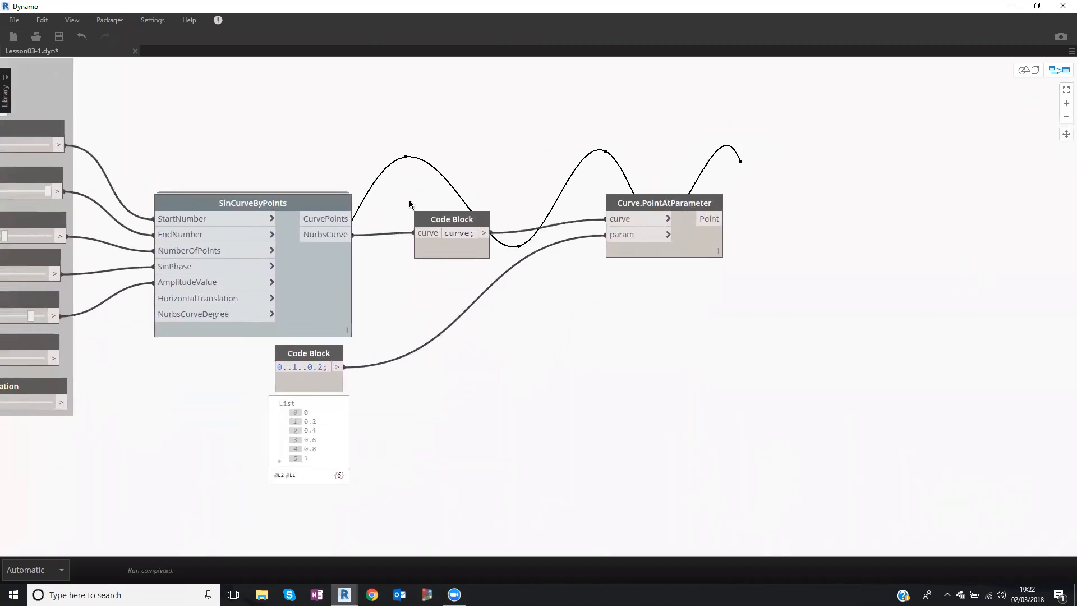
pyautogui.scroll(-2, 392, 224)
pyautogui.moveTo(385, 246); pyautogui.dragTo(365, 318, button='middle')
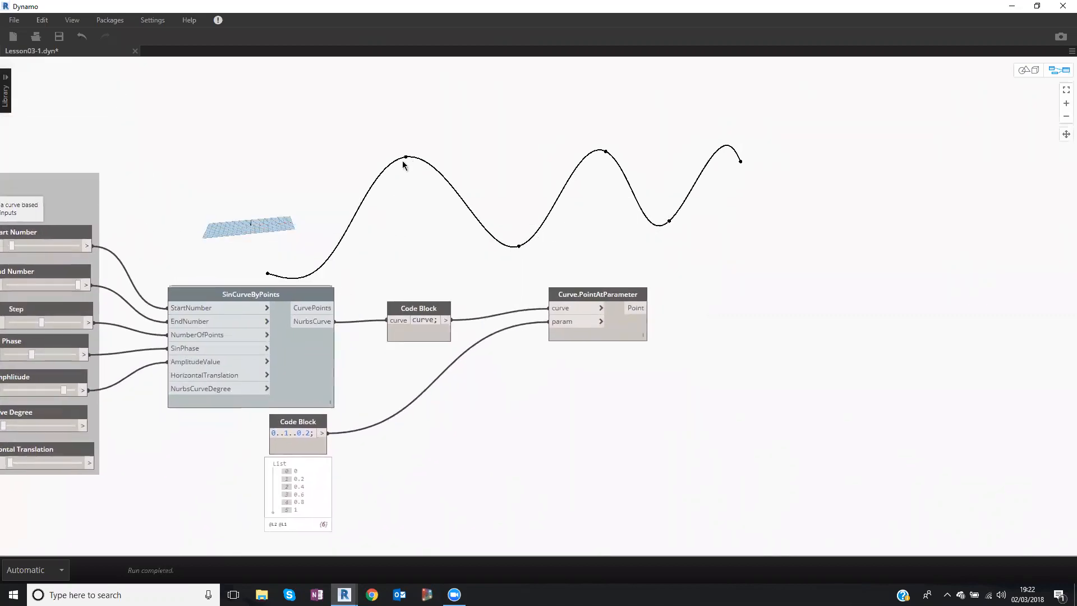
# Lower the End Number slider to 959 to see how the points follow the curve, and return it to 1000.
pyautogui.moveTo(512, 165); pyautogui.dragTo(609, 158, button='middle')
pyautogui.moveTo(173, 278); pyautogui.dragTo(152, 278)
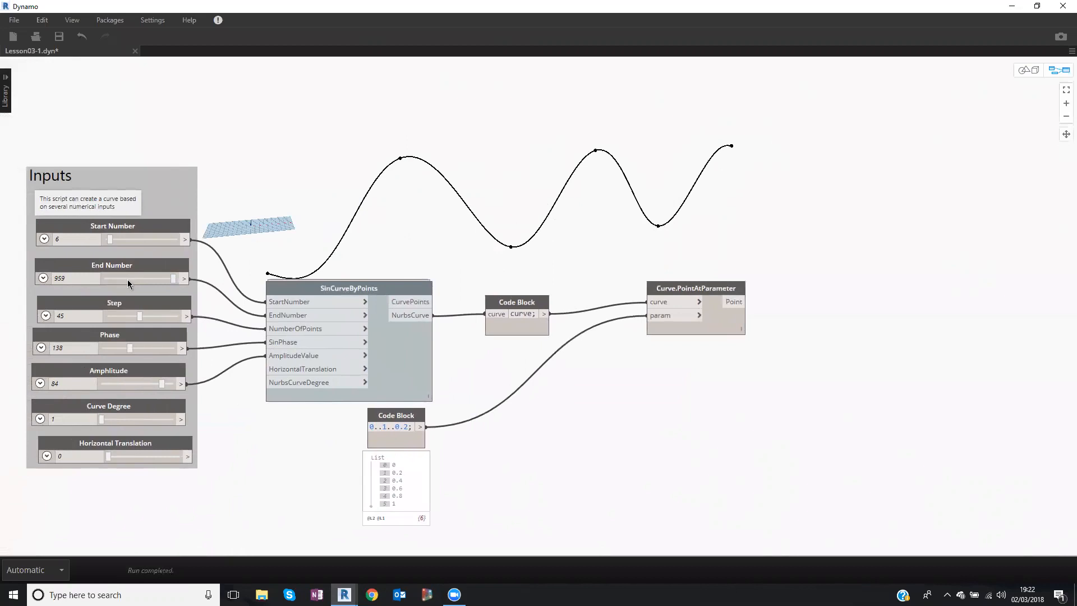
pyautogui.moveTo(170, 279)
pyautogui.mouseDown()
pyautogui.moveTo(142, 278)
pyautogui.moveTo(194, 279)
pyautogui.moveTo(146, 278)
pyautogui.moveTo(185, 277)
pyautogui.mouseUp()
pyautogui.moveTo(466, 224); pyautogui.dragTo(413, 168, button='middle')
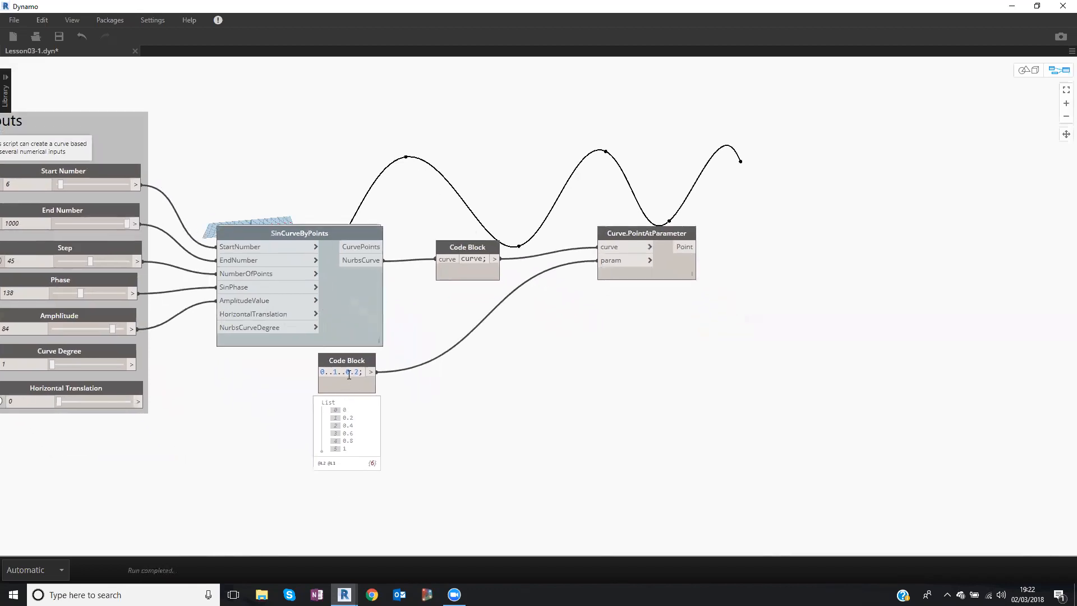
# Move the range code block below the curve code block and lower Curve.PointAtParameter slightly beside it.
pyautogui.moveTo(356, 365); pyautogui.dragTo(530, 299)
pyautogui.moveTo(667, 232)
pyautogui.mouseDown()
pyautogui.moveTo(684, 234)
pyautogui.moveTo(665, 232)
pyautogui.mouseUp()
pyautogui.moveTo(531, 299); pyautogui.dragTo(523, 330)
pyautogui.moveTo(672, 234)
pyautogui.mouseDown()
pyautogui.moveTo(686, 233)
pyautogui.moveTo(671, 235)
pyautogui.mouseUp()
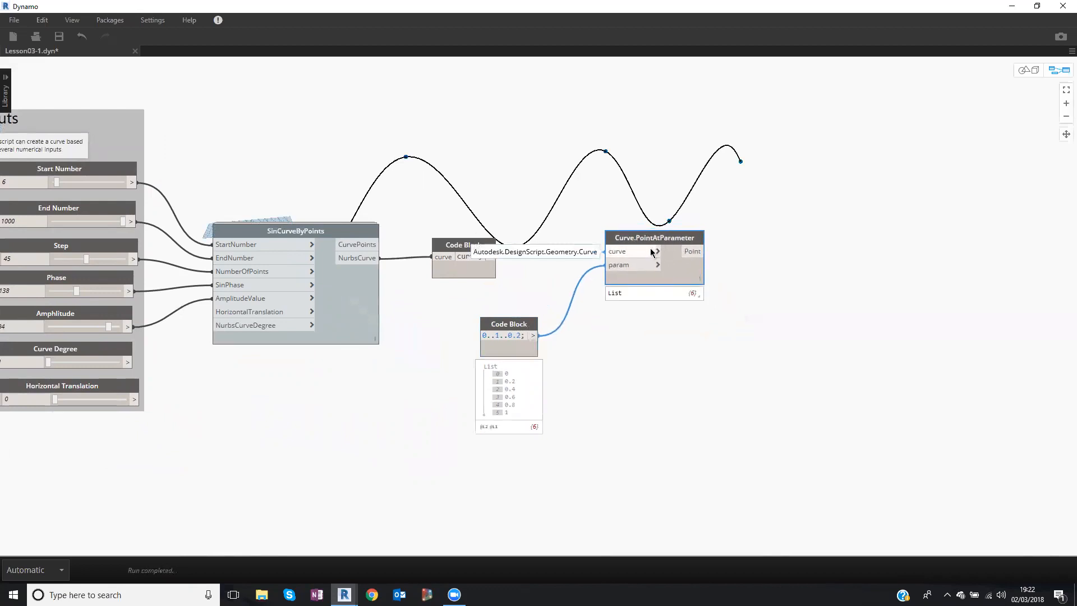
pyautogui.moveTo(651, 242); pyautogui.dragTo(667, 256)
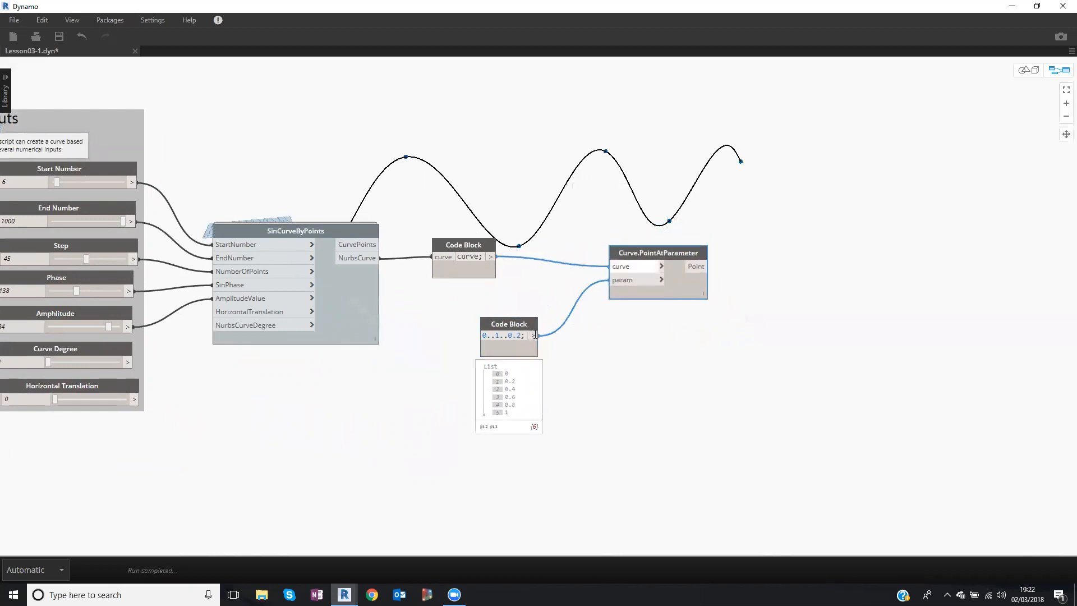
# Replace the 0..1..0.2; code block with a new one below SinCurveByPoints containing 0..1..#10 and connect it to Curve.PointAtParameter's param input.
pyautogui.moveTo(505, 325); pyautogui.dragTo(430, 391)
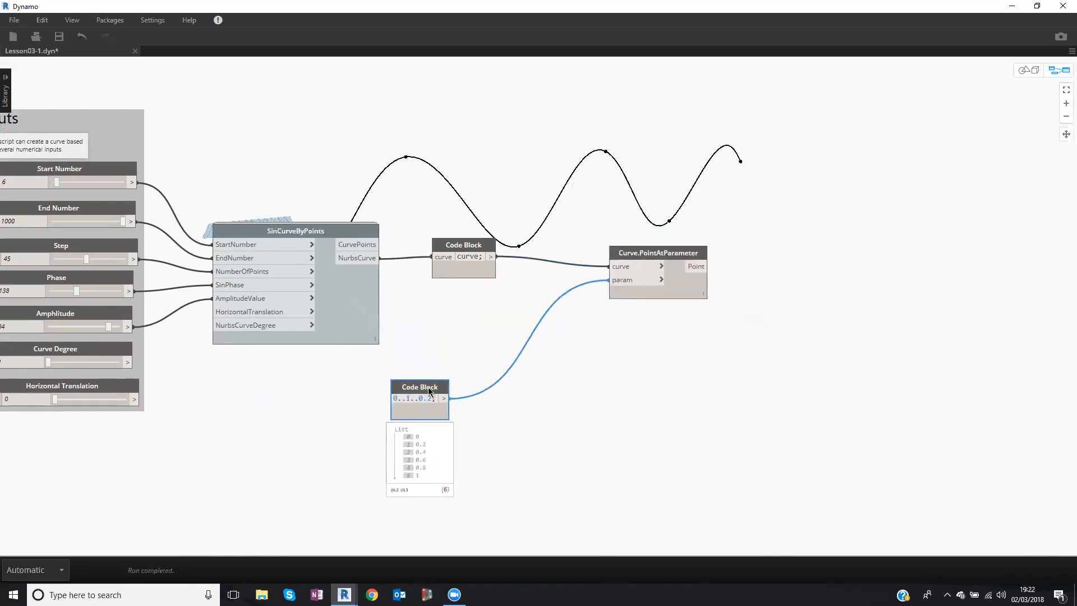
pyautogui.press('Delete')
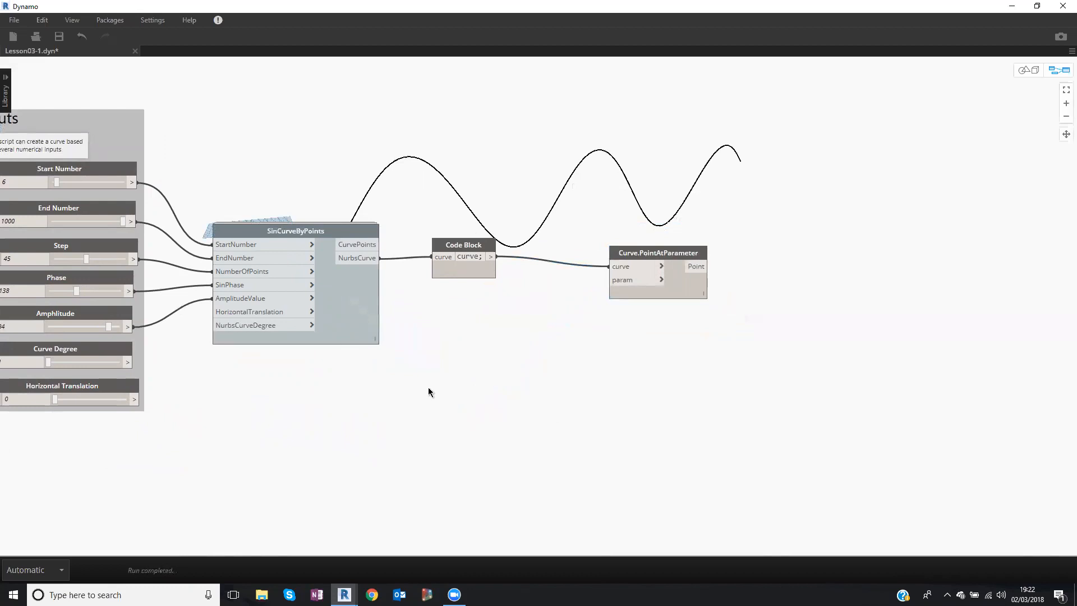
pyautogui.doubleClick(398, 387)
pyautogui.write('0..1..')
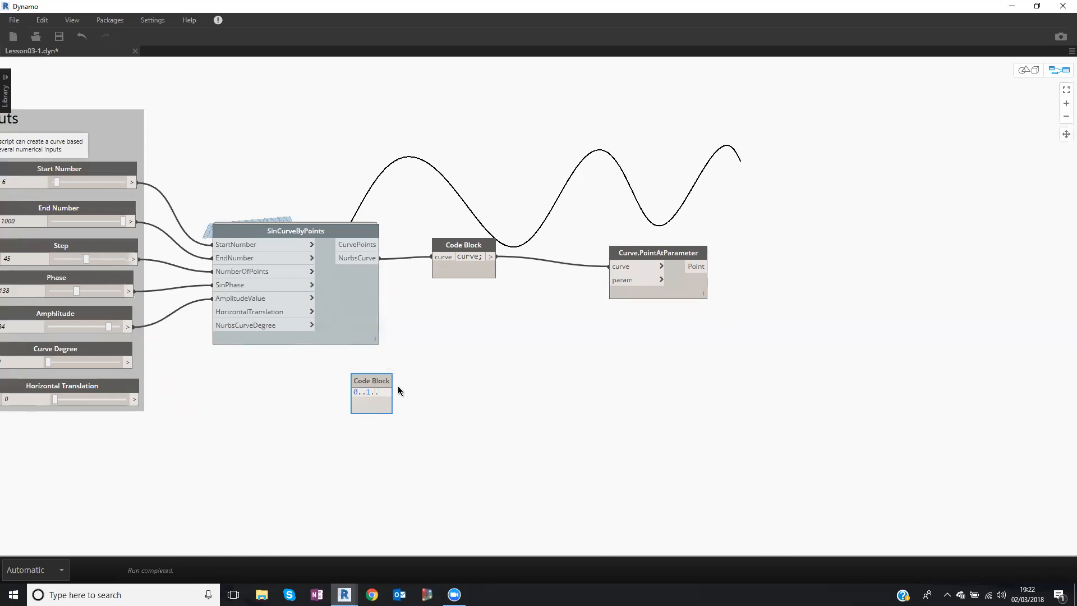
pyautogui.write('#10')
pyautogui.click(437, 383)
pyautogui.moveTo(404, 391); pyautogui.dragTo(619, 290)
# Change the range code block to 0..1..#20; and move Curve.PointAtParameter closer to the curve code block.
pyautogui.moveTo(386, 392); pyautogui.dragTo(394, 391)
pyautogui.write('20;')
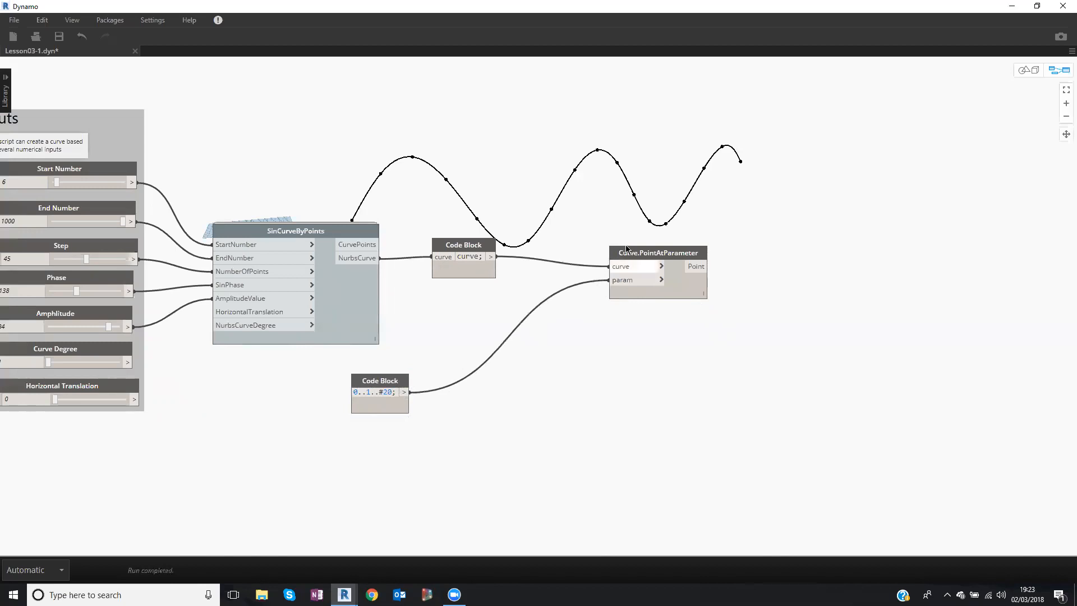
pyautogui.moveTo(629, 251); pyautogui.dragTo(604, 258)
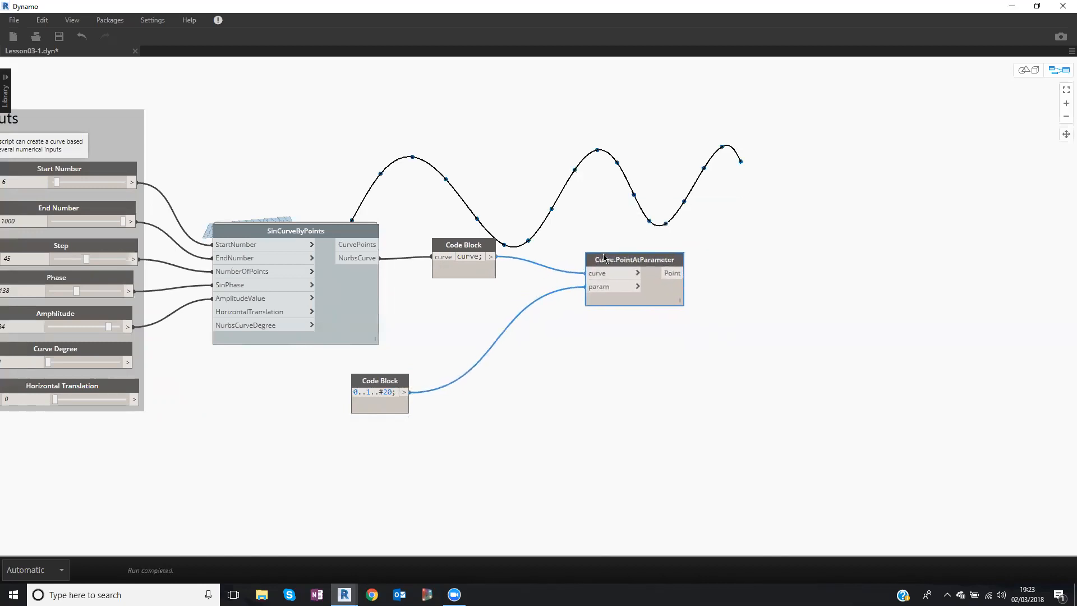
pyautogui.moveTo(478, 251); pyautogui.dragTo(477, 255)
pyautogui.moveTo(590, 260); pyautogui.dragTo(573, 265)
pyautogui.scroll(1, 574, 270)
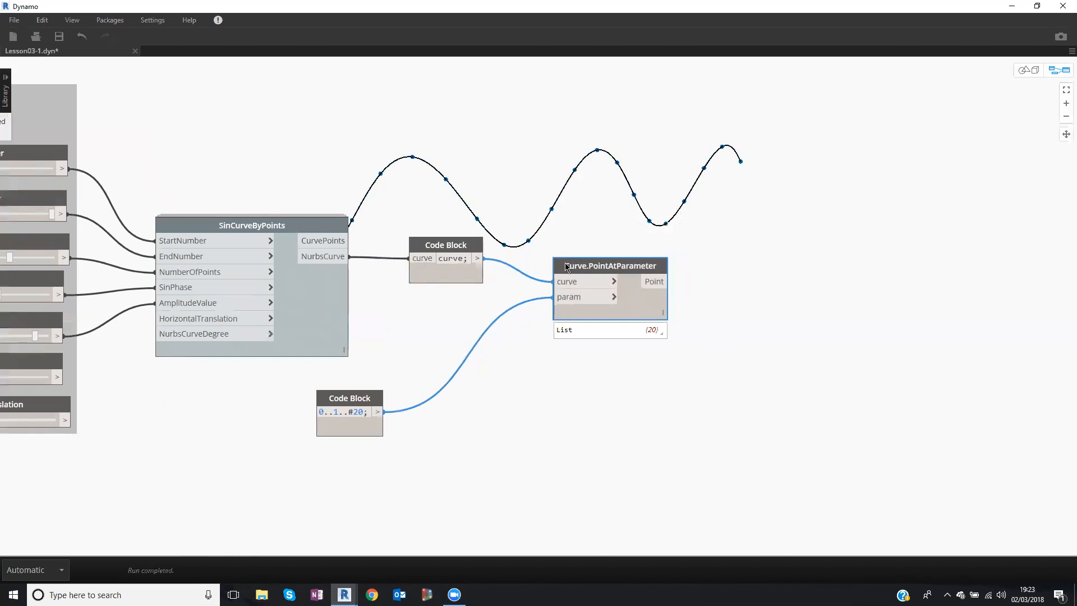
pyautogui.moveTo(577, 267); pyautogui.dragTo(570, 270)
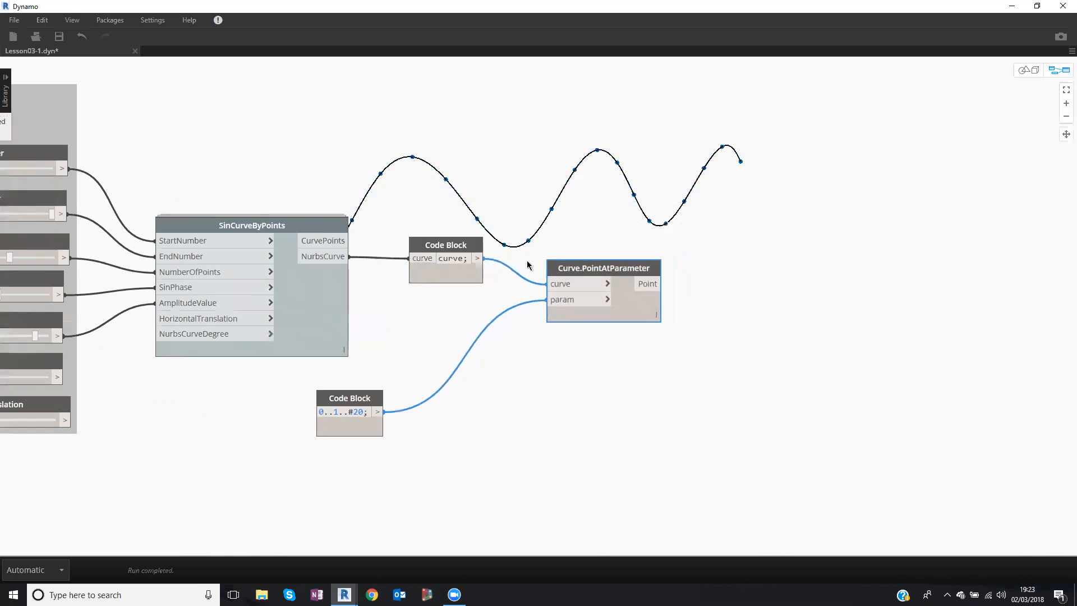
# Raise the curve code block, rename its variable to initialCurve, and keep it wired between SinCurveByPoints' NurbsCurve output and Curve.PointAtParameter.
pyautogui.moveTo(465, 245); pyautogui.dragTo(458, 211)
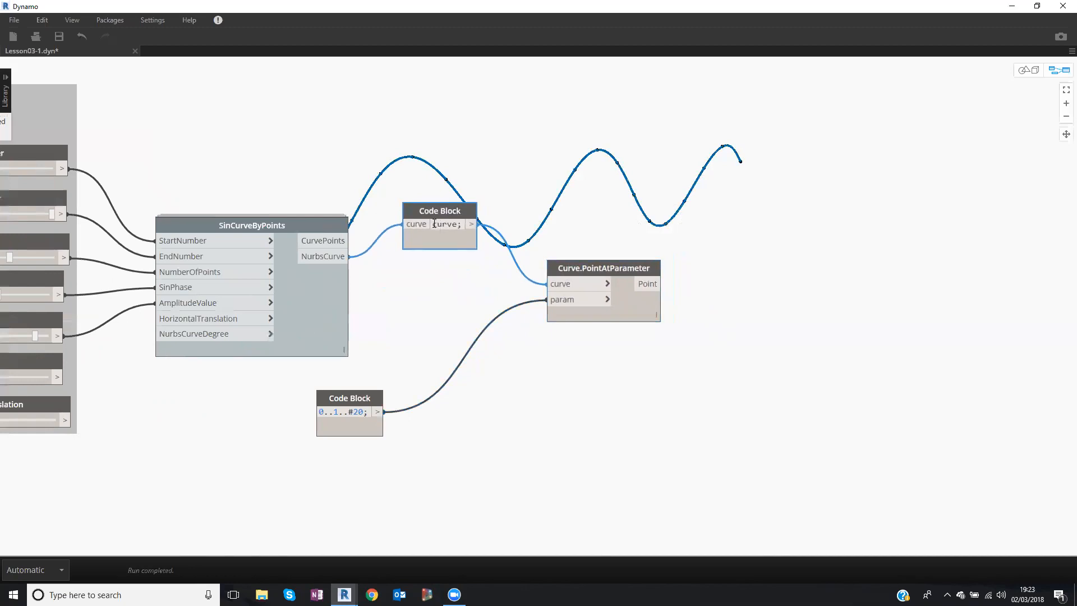
pyautogui.click(435, 224)
pyautogui.write('initialCu')
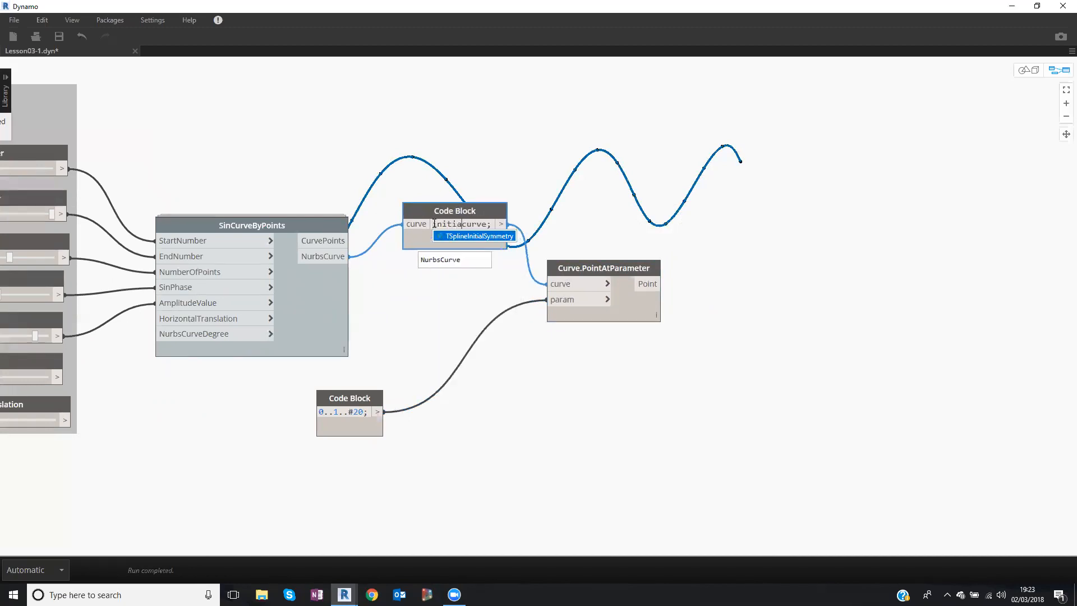
pyautogui.write('rve')
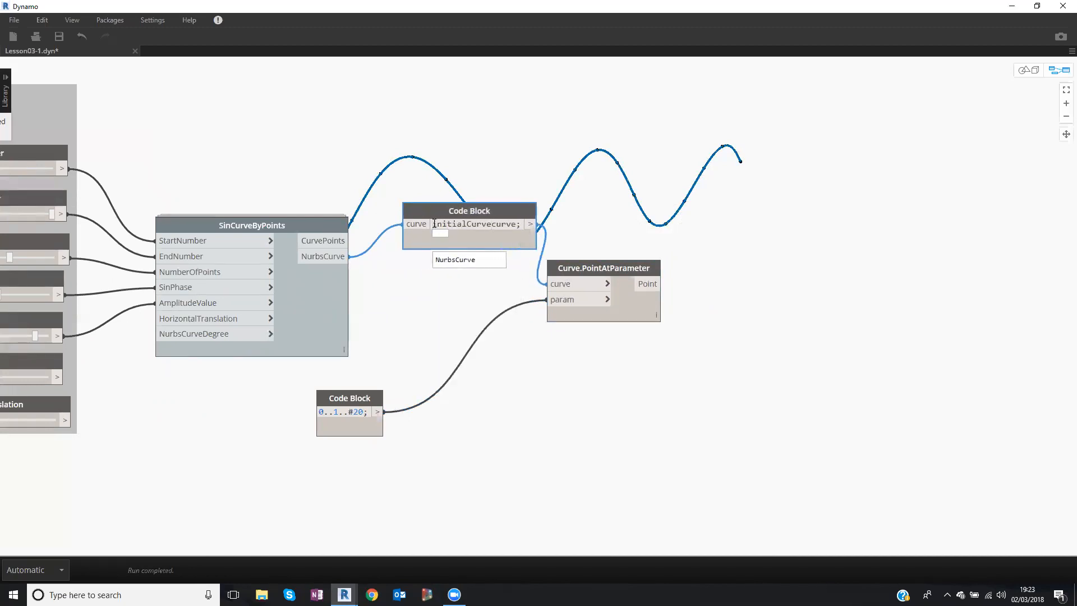
pyautogui.press('Delete')
pyautogui.press('Delete')
pyautogui.press('Delete')
pyautogui.press('Delete')
pyautogui.press('Delete')
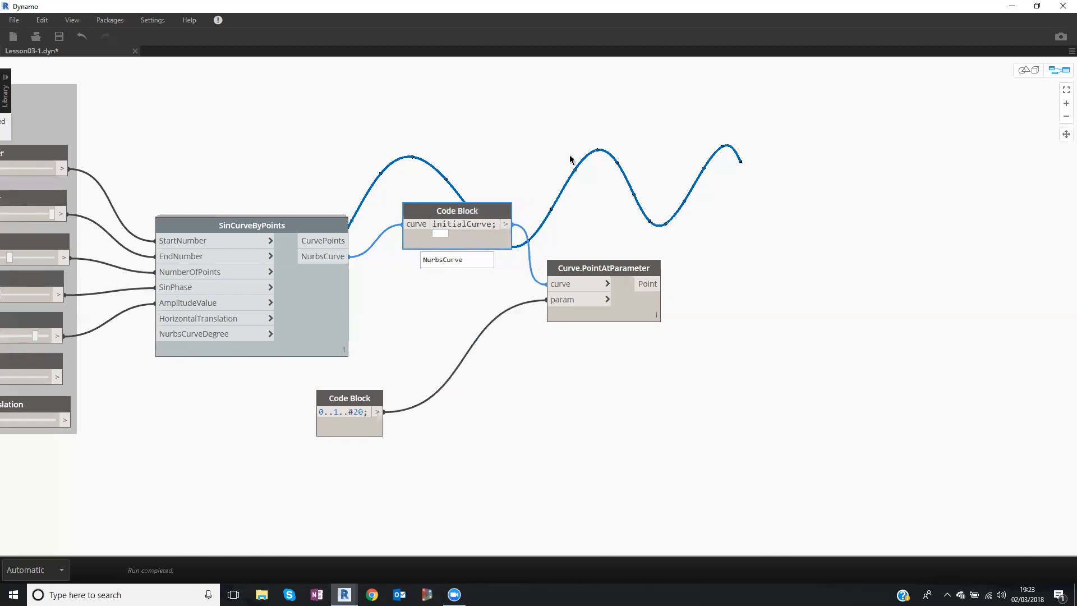
pyautogui.click(575, 205)
pyautogui.moveTo(344, 256)
pyautogui.mouseDown()
pyautogui.moveTo(403, 218)
pyautogui.moveTo(442, 226)
pyautogui.moveTo(422, 220)
pyautogui.mouseUp()
pyautogui.moveTo(584, 269); pyautogui.dragTo(626, 279)
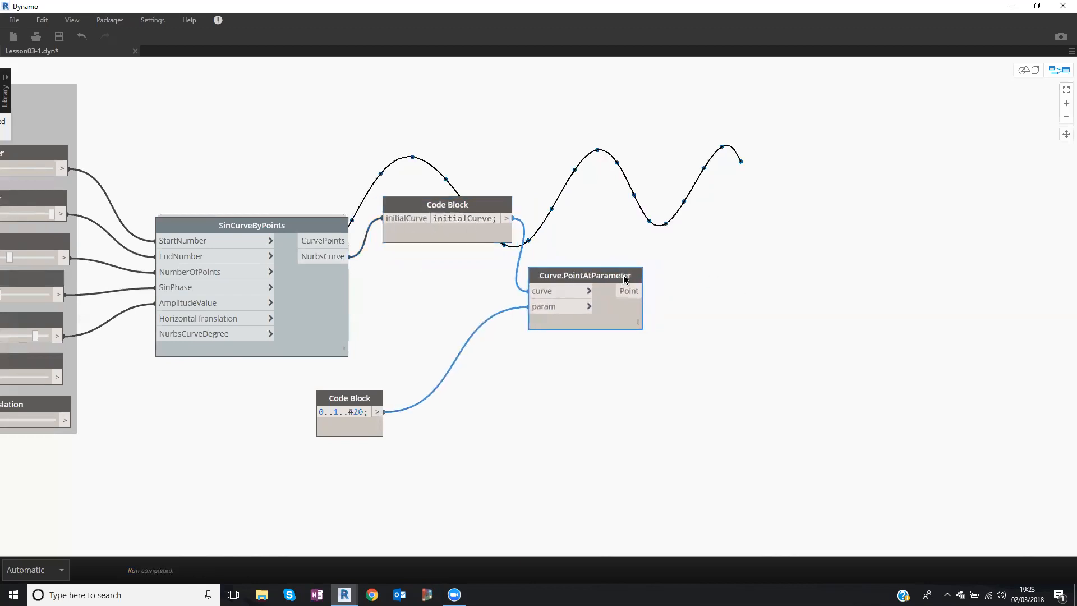
# Search for nurbs, add the NurbsCurve.ByControlPoints (points, degree) node, and place it beyond Curve.PointAtParameter.
pyautogui.rightClick(492, 120)
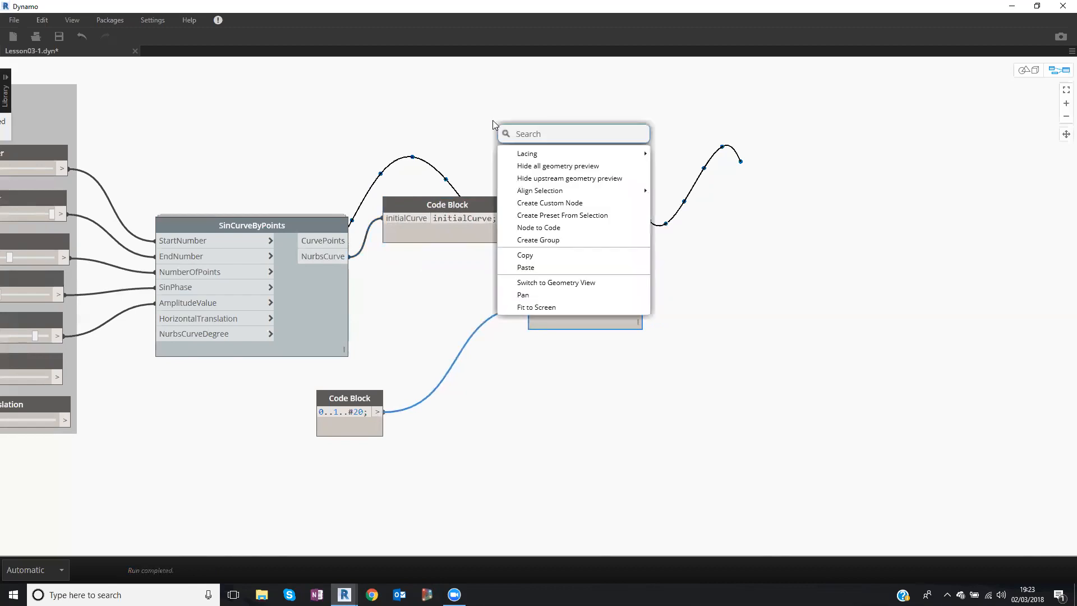
pyautogui.write('nurbasb')
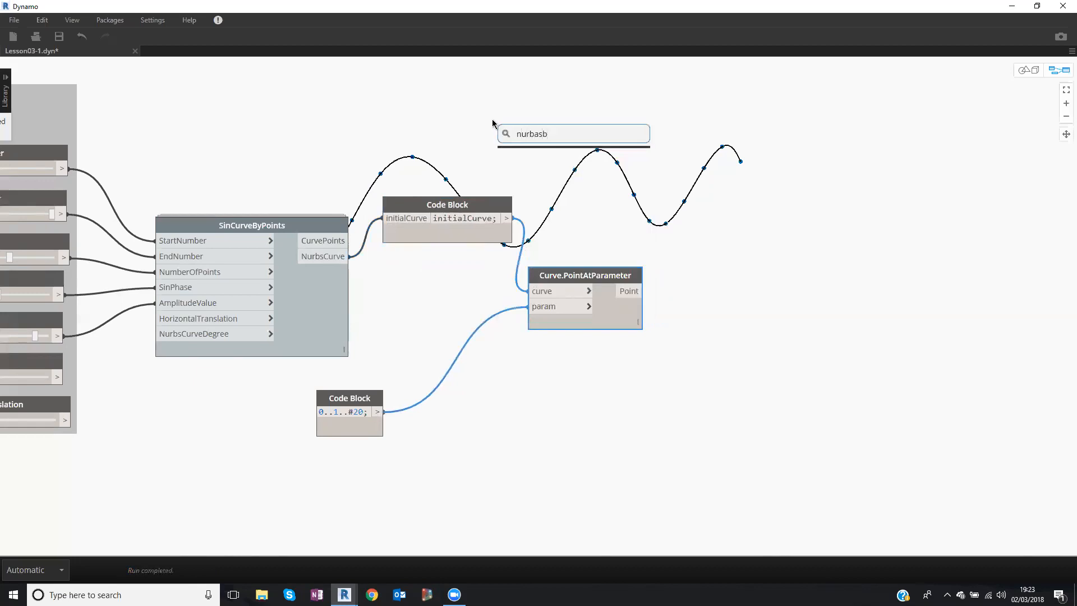
pyautogui.press('BackSpace')
pyautogui.press('BackSpace')
pyautogui.press('BackSpace')
pyautogui.write('s')
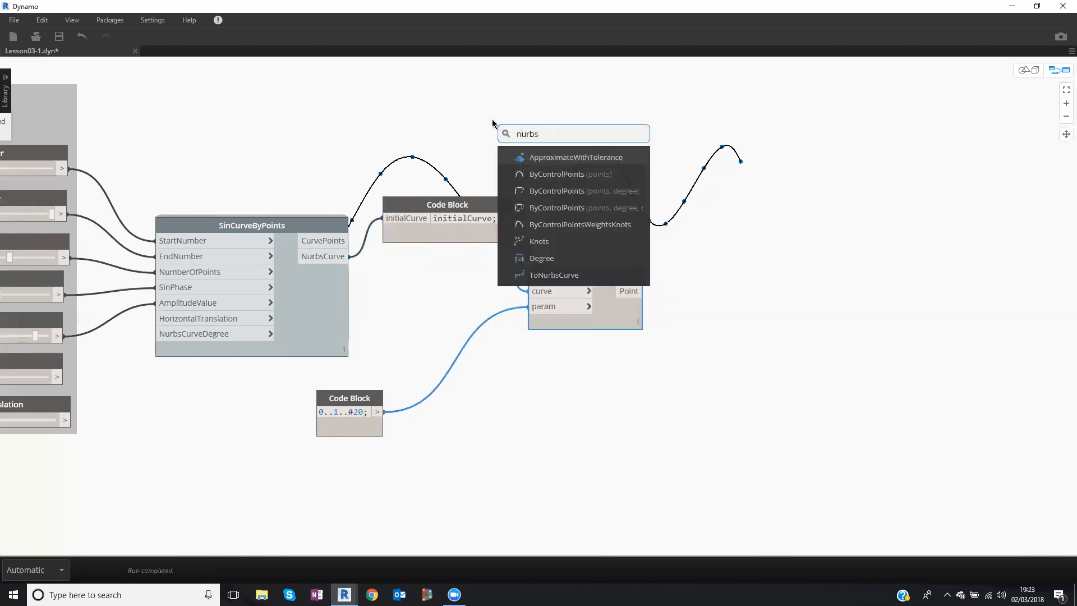
pyautogui.write('by')
pyautogui.press('BackSpace')
pyautogui.press('BackSpace')
pyautogui.press('Down')
pyautogui.press('Down')
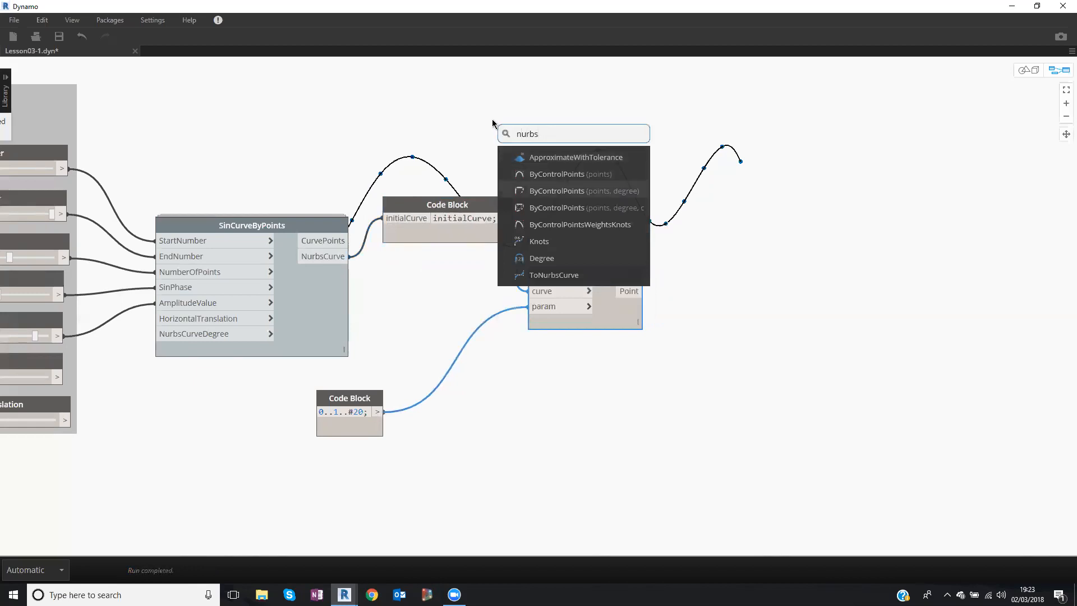
pyautogui.press('Return')
pyautogui.moveTo(520, 130); pyautogui.dragTo(757, 299)
# Open the SinCurveByPoints custom node for inspection and return to the Lesson03-1 graph.
pyautogui.rightClick(276, 227)
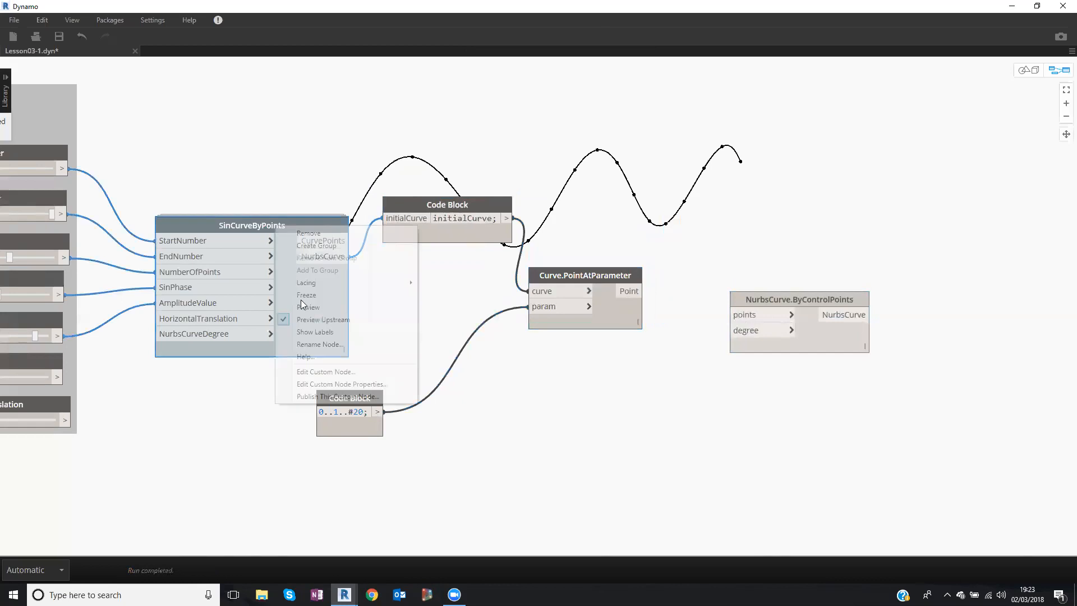
pyautogui.click(318, 384)
pyautogui.click(635, 185)
pyautogui.rightClick(270, 224)
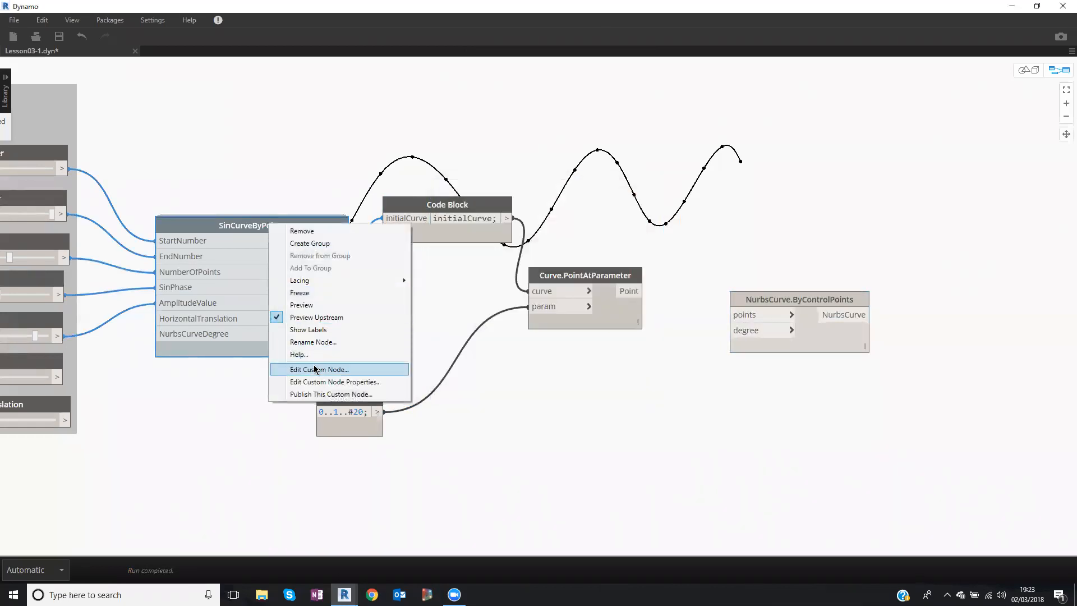
pyautogui.click(412, 229)
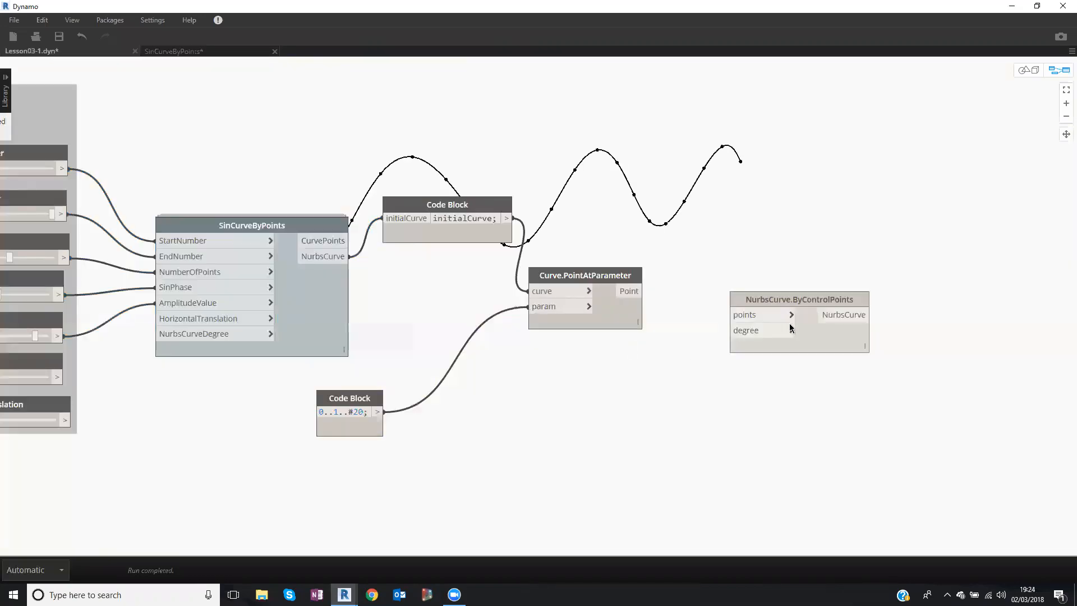
# Connect Curve.PointAtParameter's Point output to the points input of NurbsCurve.ByControlPoints.
pyautogui.moveTo(766, 303); pyautogui.dragTo(780, 317)
pyautogui.moveTo(731, 258); pyautogui.dragTo(681, 226, button='middle')
pyautogui.click(584, 258)
pyautogui.click(702, 298)
pyautogui.moveTo(729, 279); pyautogui.dragTo(709, 275)
# Highlight the initial curve for comparison, then move NurbsCurve.ByControlPoints closer to Curve.PointAtParameter and turn off its preview.
pyautogui.click(449, 174)
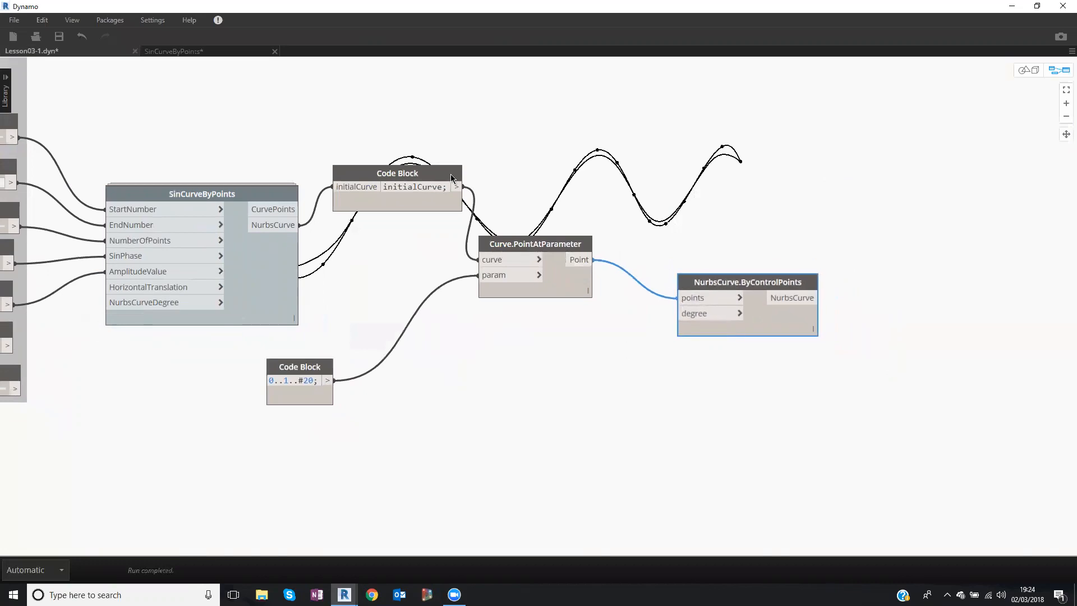
pyautogui.moveTo(448, 175); pyautogui.dragTo(441, 172)
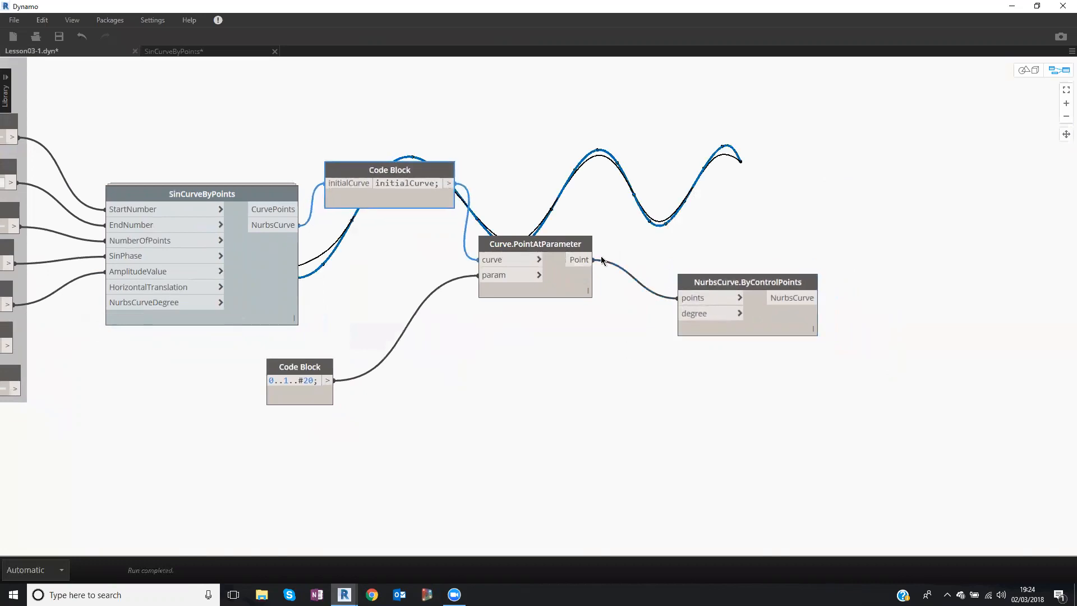
pyautogui.moveTo(731, 286); pyautogui.dragTo(687, 277)
pyautogui.rightClick(686, 277)
pyautogui.click(834, 287)
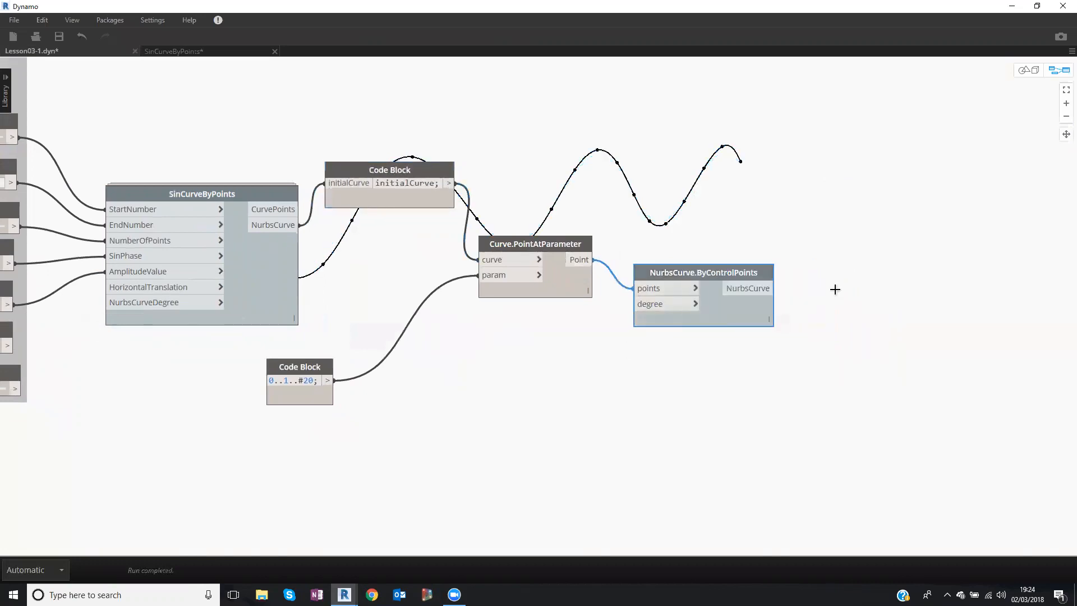
# Add a rebuiltCurve code block beside NurbsCurve.ByControlPoints and connect the NurbsCurve output to it.
pyautogui.doubleClick(834, 287)
pyautogui.write('rebui')
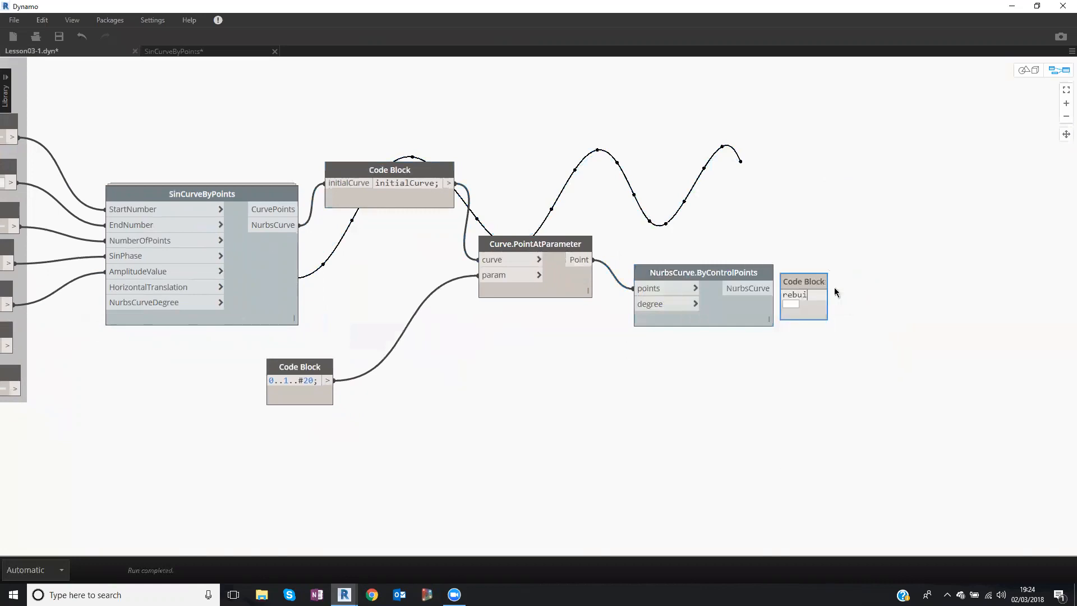
pyautogui.write('ltCurve')
pyautogui.click(820, 188)
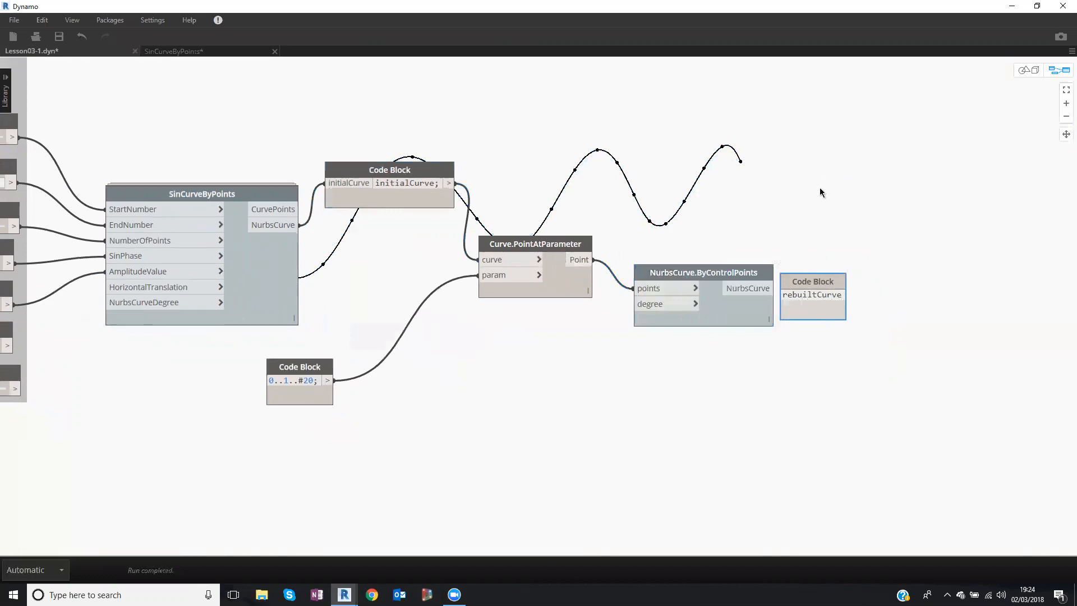
pyautogui.click(761, 287)
pyautogui.click(795, 295)
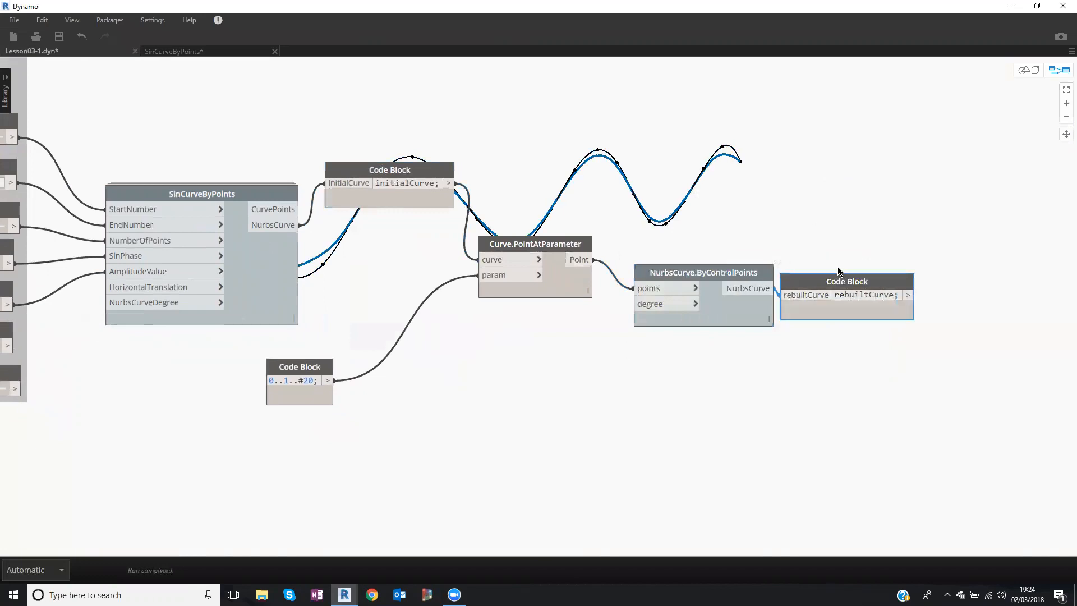
pyautogui.moveTo(838, 275); pyautogui.dragTo(870, 264)
# Tidy the layout by shifting the range code block, the initialCurve code block and Curve.PointAtParameter closer together.
pyautogui.moveTo(316, 374); pyautogui.dragTo(353, 363)
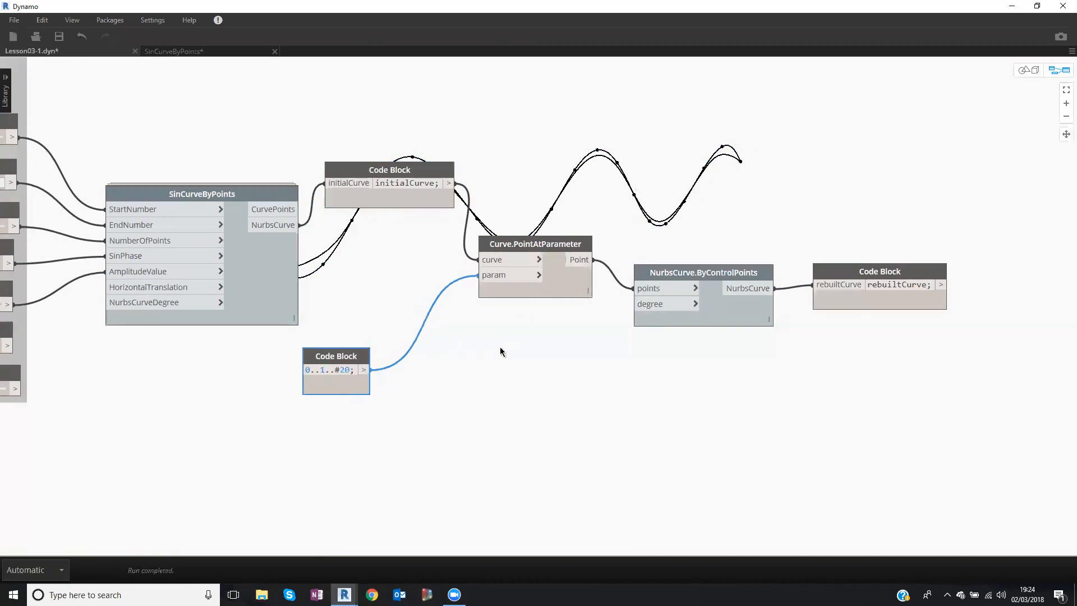
pyautogui.moveTo(432, 184); pyautogui.dragTo(432, 196)
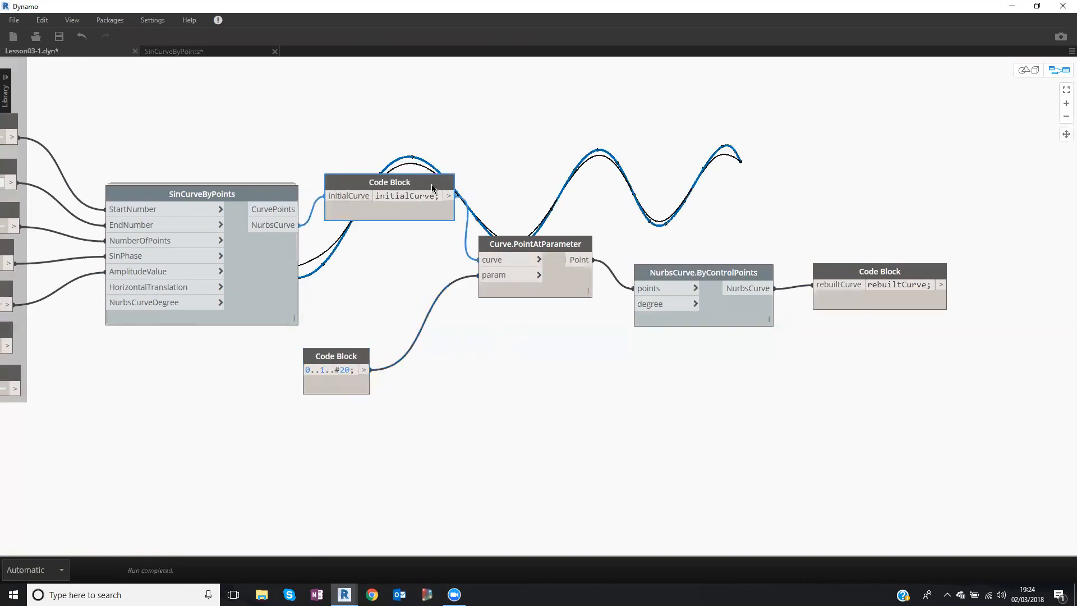
pyautogui.moveTo(501, 249); pyautogui.dragTo(500, 253)
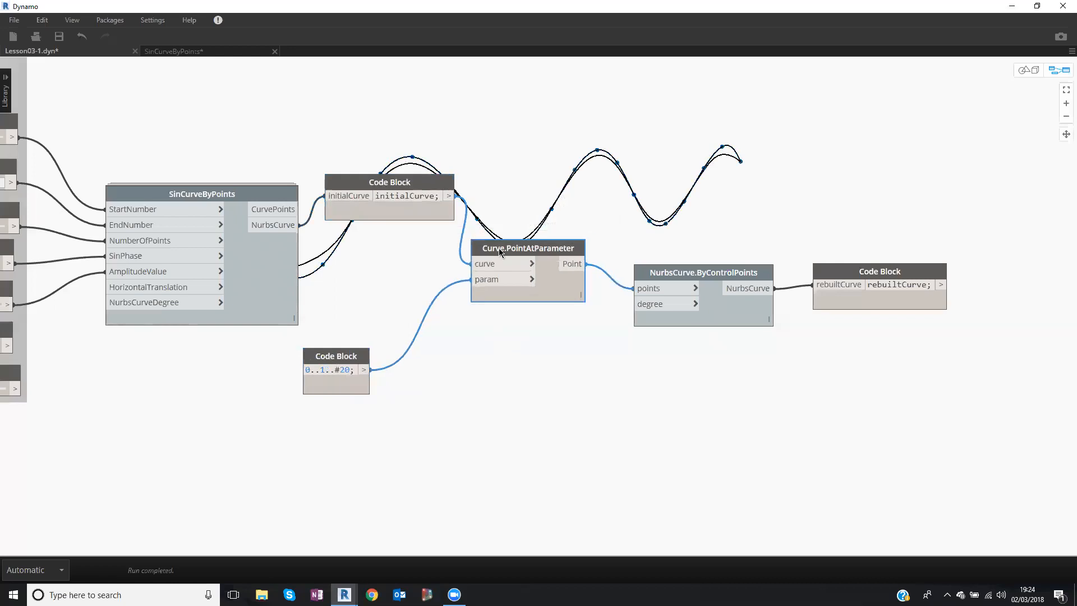
# Raise the number of points in the range code block to #50 and then to #60.
pyautogui.moveTo(350, 371); pyautogui.dragTo(355, 371)
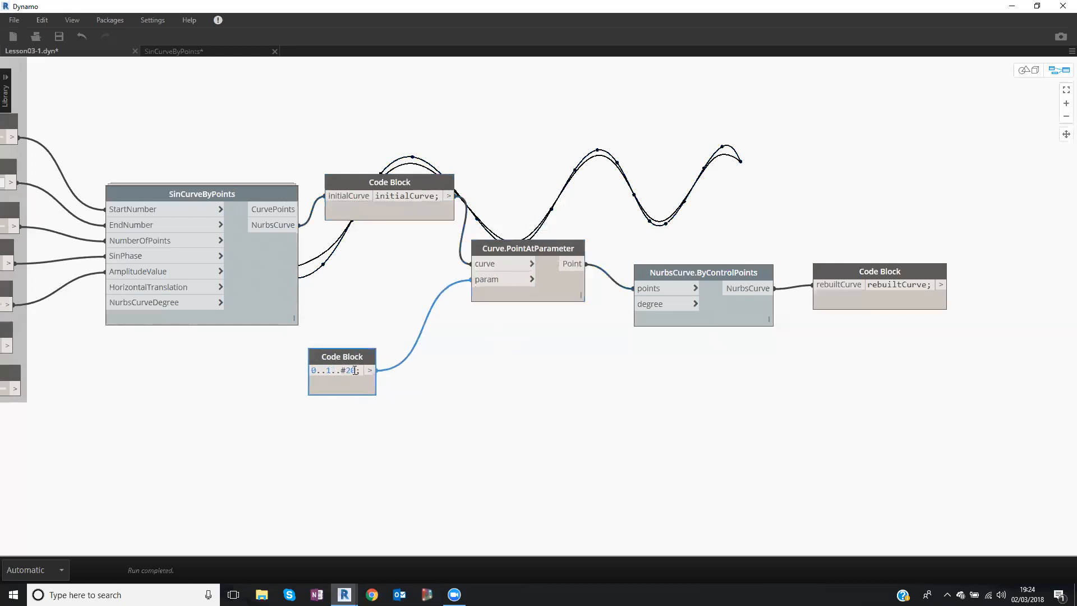
pyautogui.doubleClick(355, 370)
pyautogui.write('50')
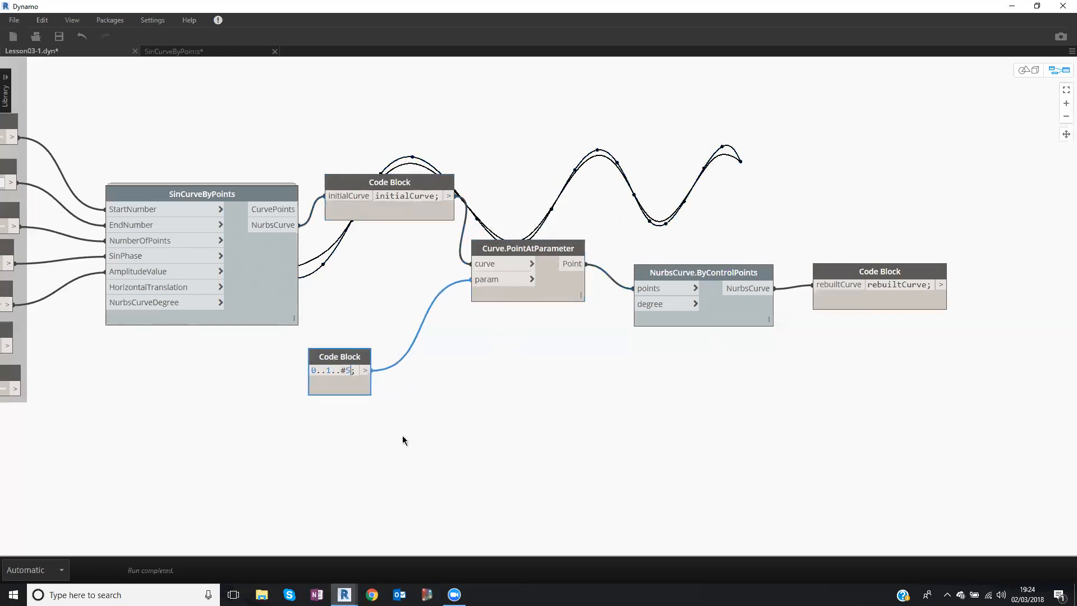
pyautogui.click(409, 423)
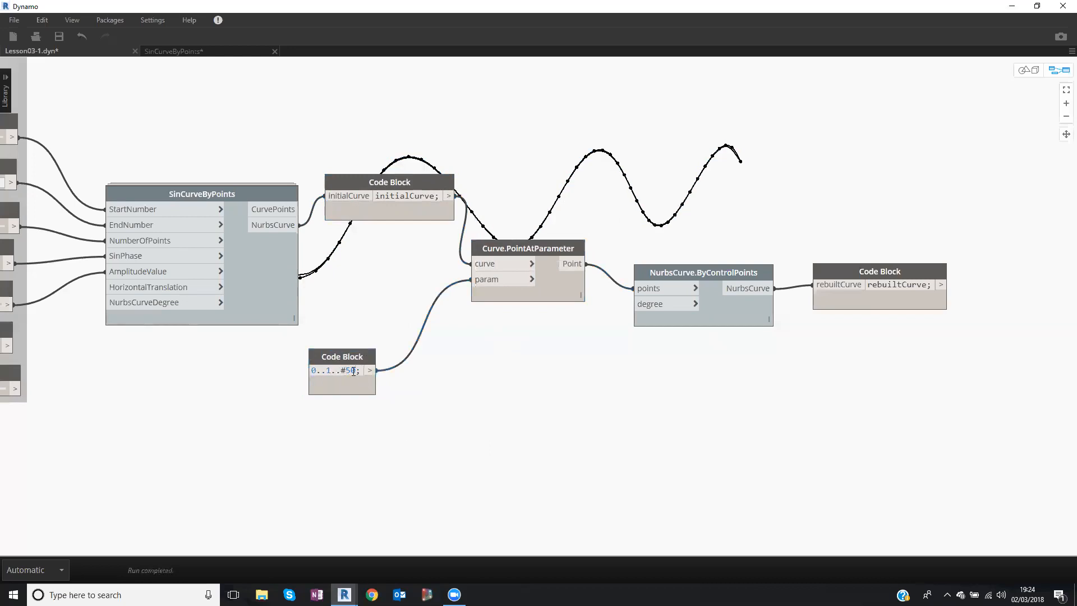
pyautogui.doubleClick(355, 370)
pyautogui.write('60')
# Select the initialCurve and rebuiltCurve code blocks in turn to compare how closely the two curves match.
pyautogui.moveTo(278, 193); pyautogui.dragTo(278, 193)
pyautogui.click(383, 185)
pyautogui.moveTo(384, 185); pyautogui.dragTo(386, 182)
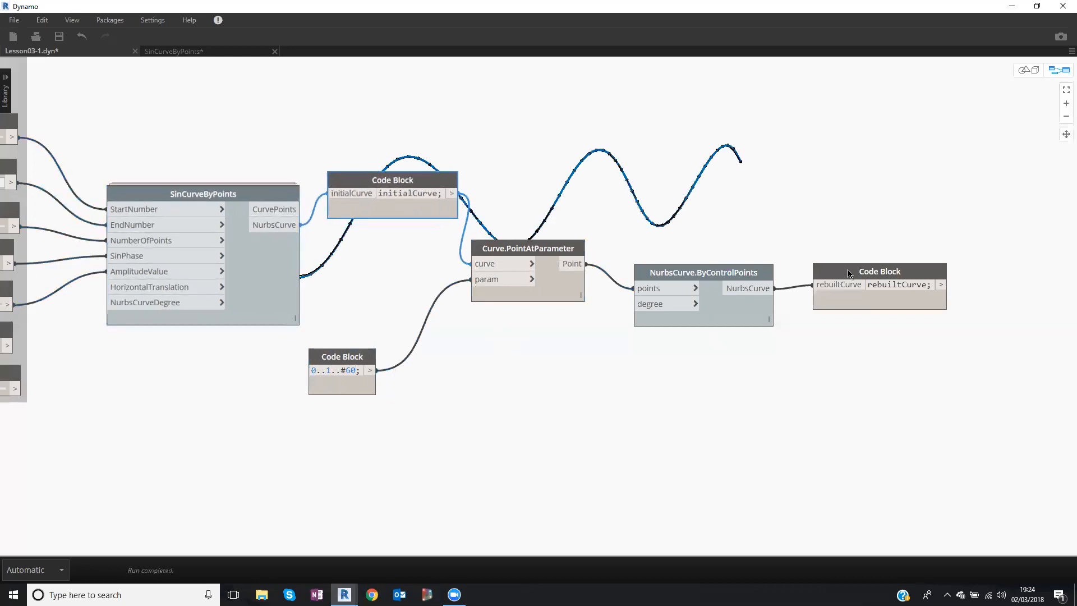
pyautogui.moveTo(853, 270); pyautogui.dragTo(864, 267)
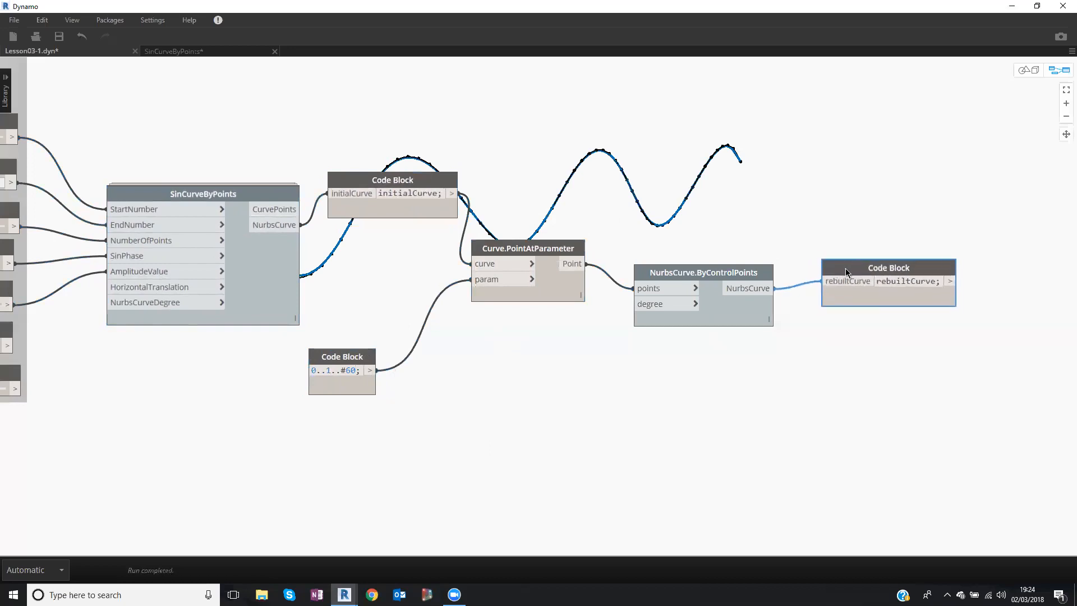
pyautogui.hotkey('ctrl', 'z')
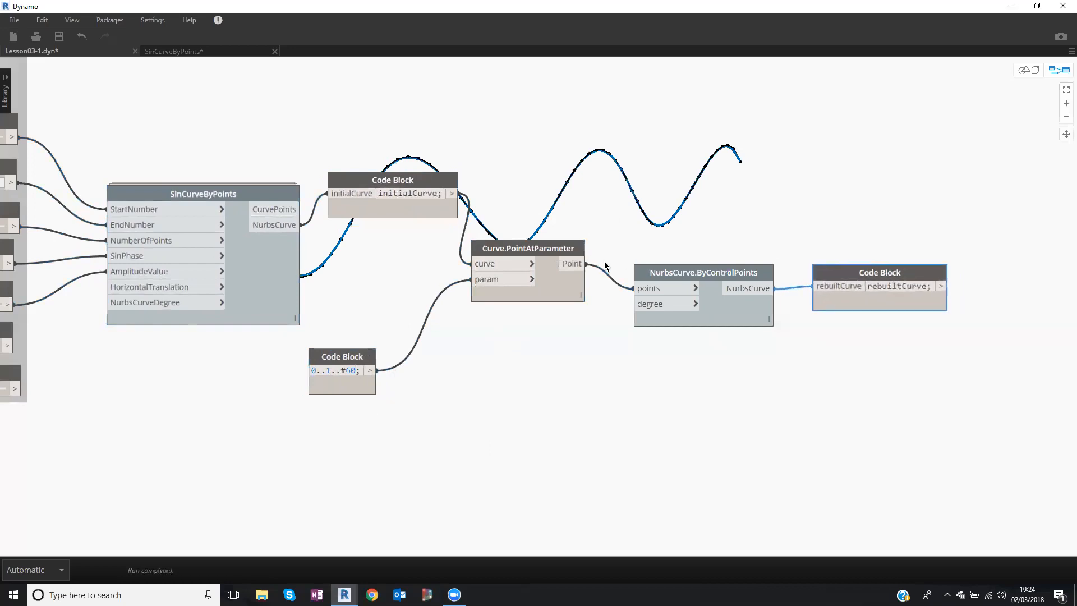
# Move Curve.PointAtParameter and the range code block closer to NurbsCurve.ByControlPoints, and group the four curve-rebuilding nodes through rebuiltCurve.
pyautogui.moveTo(578, 248); pyautogui.dragTo(605, 265)
pyautogui.moveTo(484, 193); pyautogui.dragTo(983, 362)
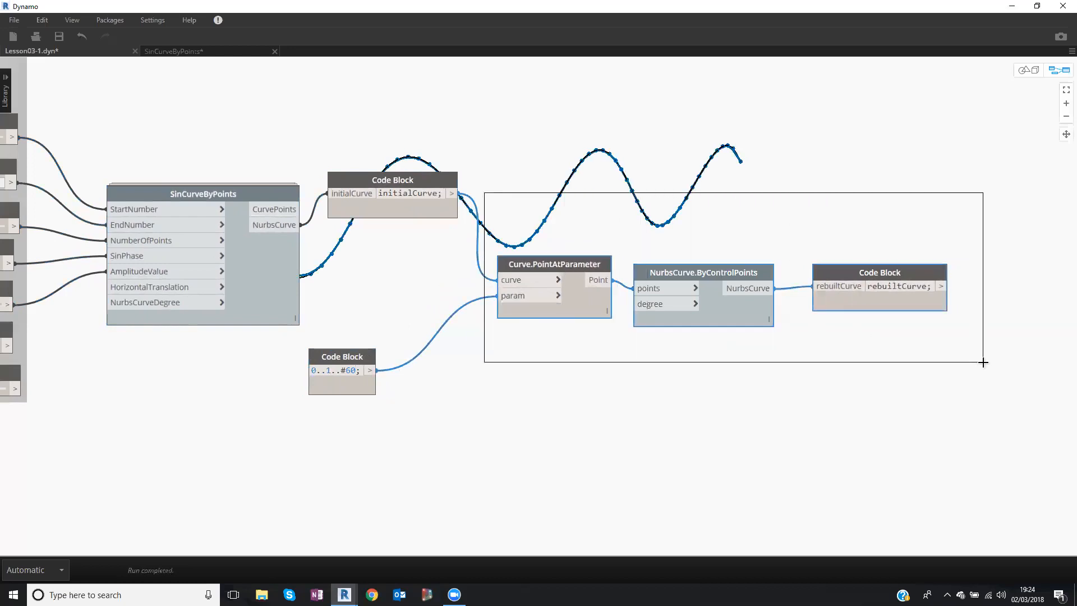
pyautogui.moveTo(342, 357); pyautogui.dragTo(434, 297)
pyautogui.moveTo(379, 231); pyautogui.dragTo(964, 380)
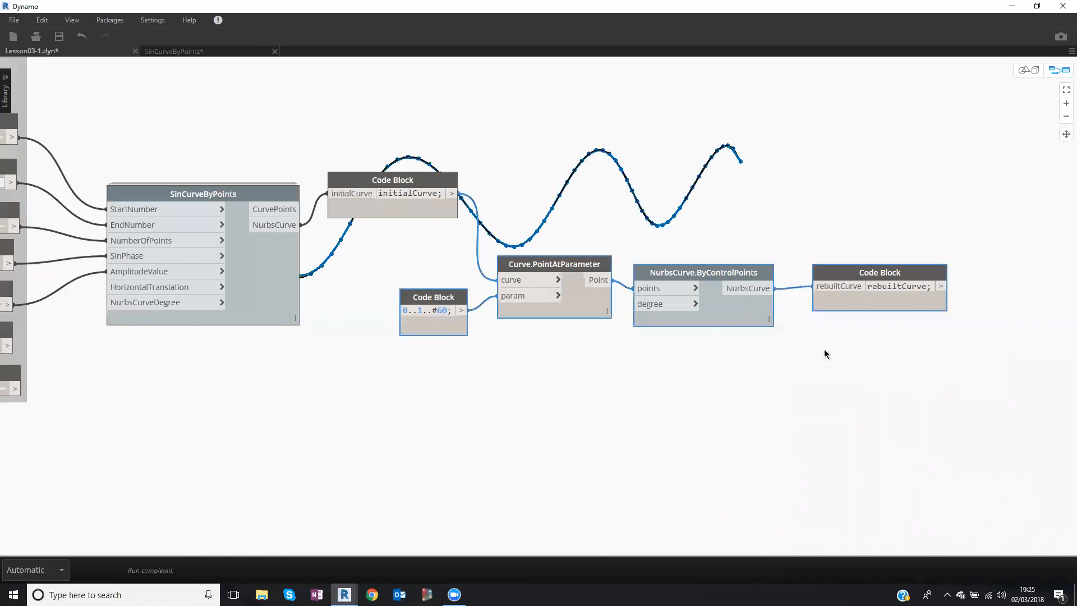
pyautogui.hotkey('ctrl', 'g')
pyautogui.moveTo(722, 257); pyautogui.dragTo(761, 279)
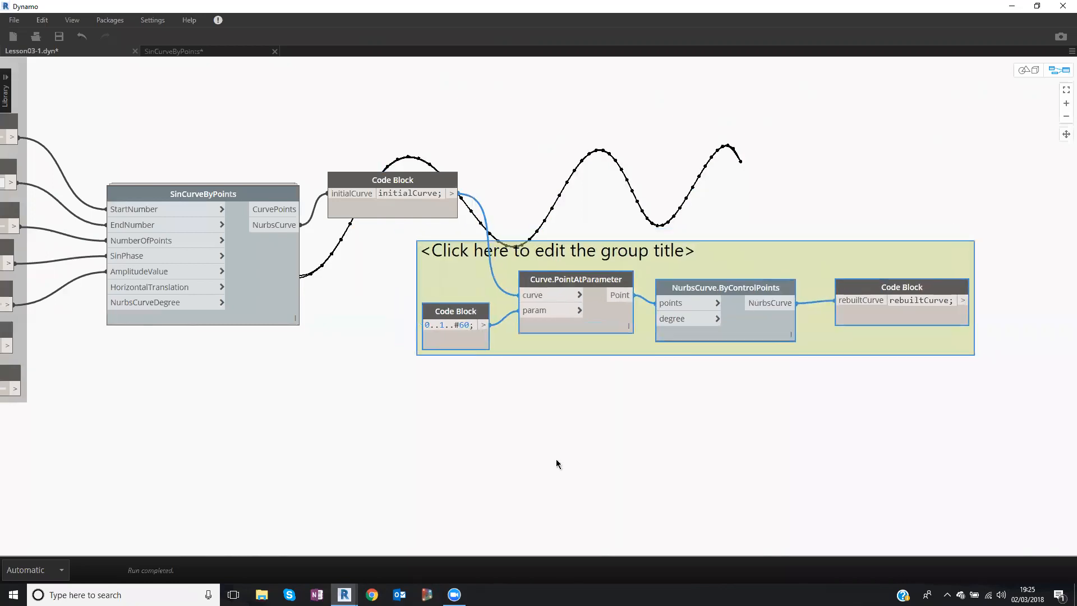
pyautogui.scroll(-3, 534, 466)
pyautogui.click(679, 389)
# Duplicate the SinCurveByPoints node with its input connections and place the copy below the original.
pyautogui.moveTo(722, 357); pyautogui.dragTo(803, 347, button='middle')
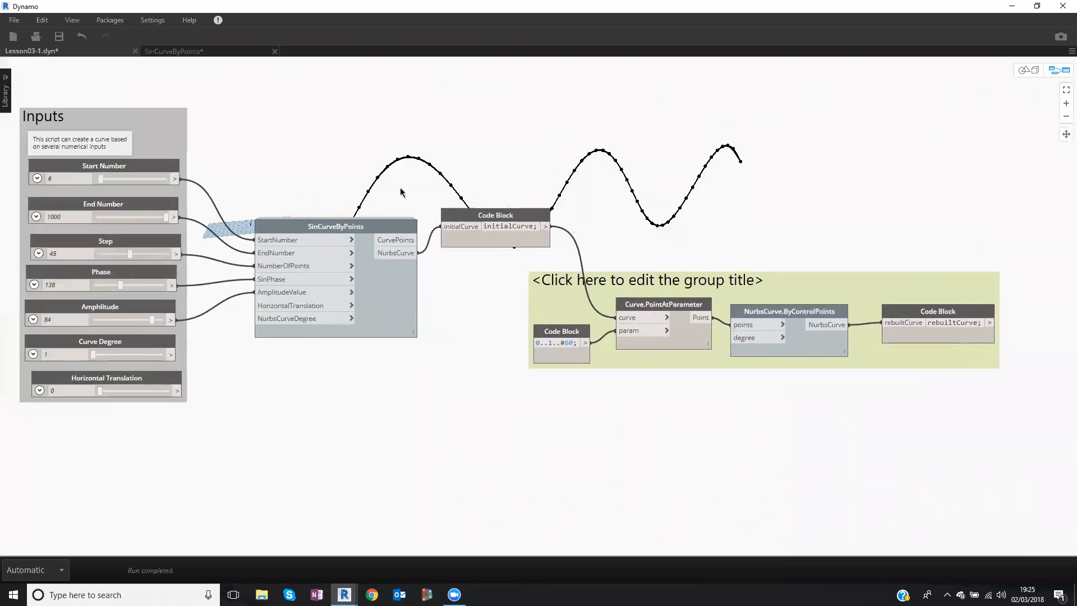
pyautogui.moveTo(96, 170); pyautogui.dragTo(209, 179, button='middle')
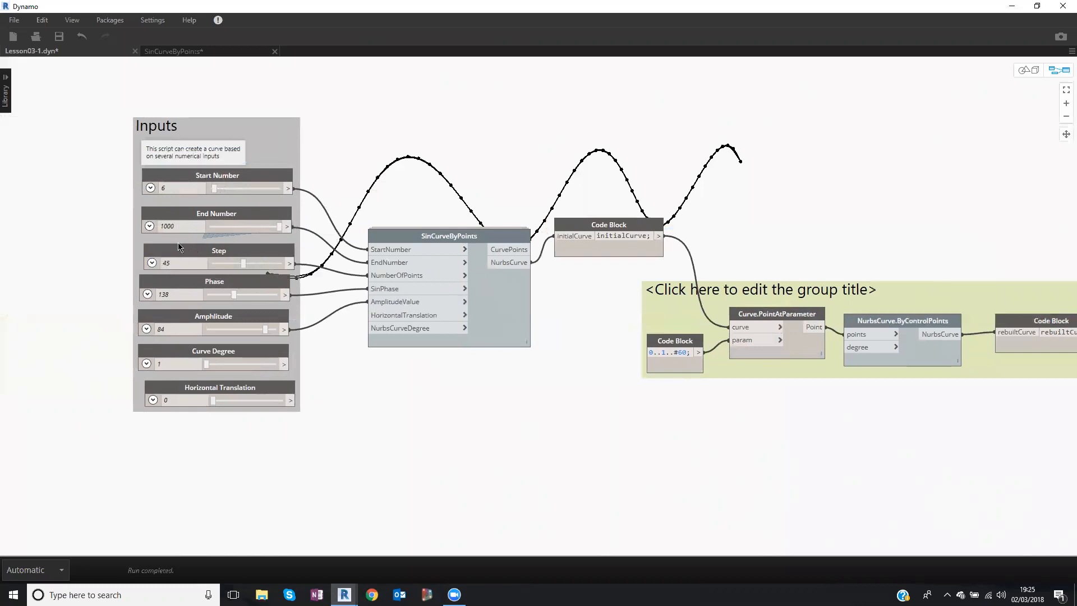
pyautogui.moveTo(209, 248); pyautogui.dragTo(208, 251)
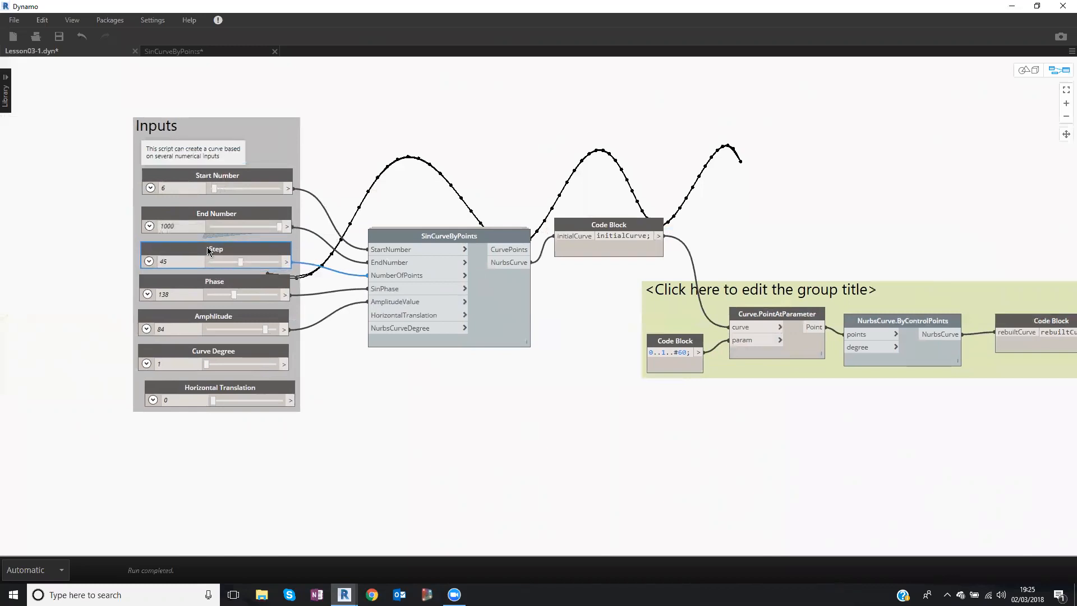
pyautogui.moveTo(465, 240); pyautogui.dragTo(464, 233)
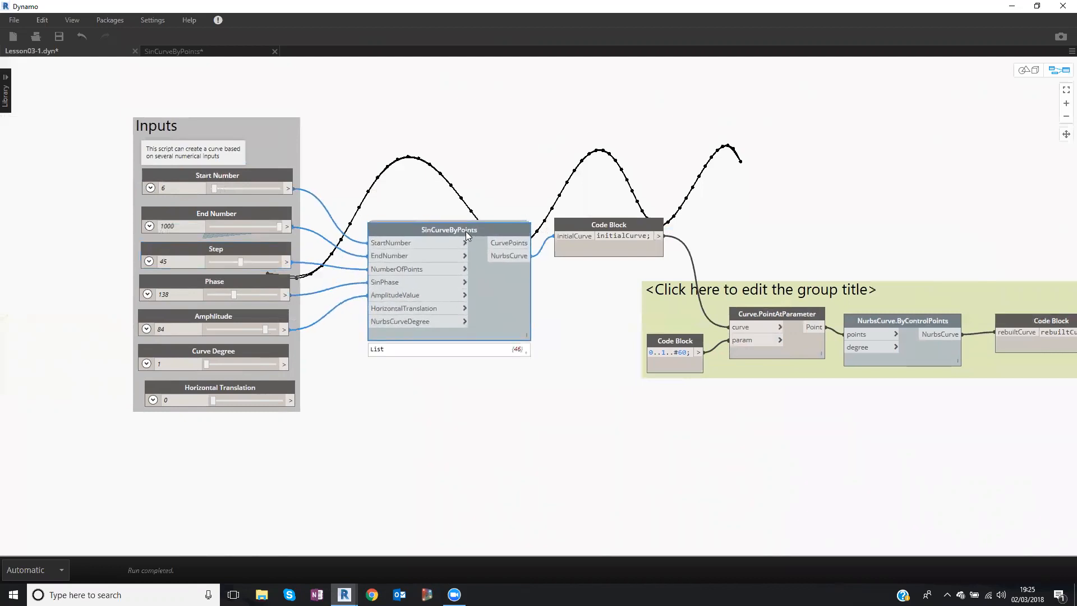
pyautogui.hotkey('ctrl', 'b')
pyautogui.hotkey('ctrl', 'b')
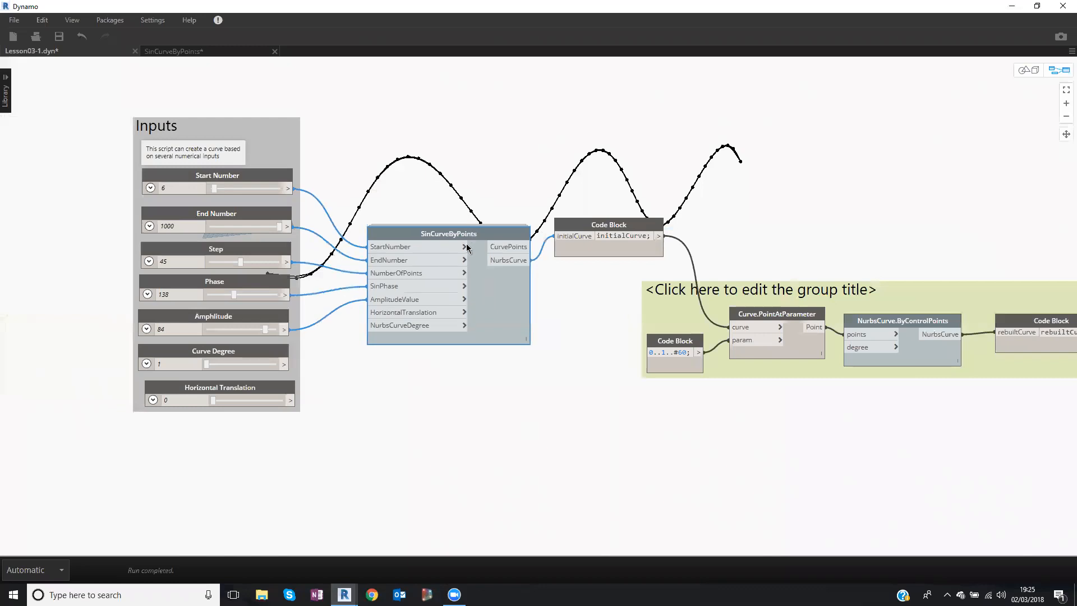
pyautogui.hotkey('ctrl', 'c')
pyautogui.hotkey('ctrl', 'v')
pyautogui.scroll(-2, 470, 264)
pyautogui.moveTo(540, 297); pyautogui.dragTo(423, 425)
pyautogui.moveTo(361, 451); pyautogui.dragTo(397, 366, button='middle')
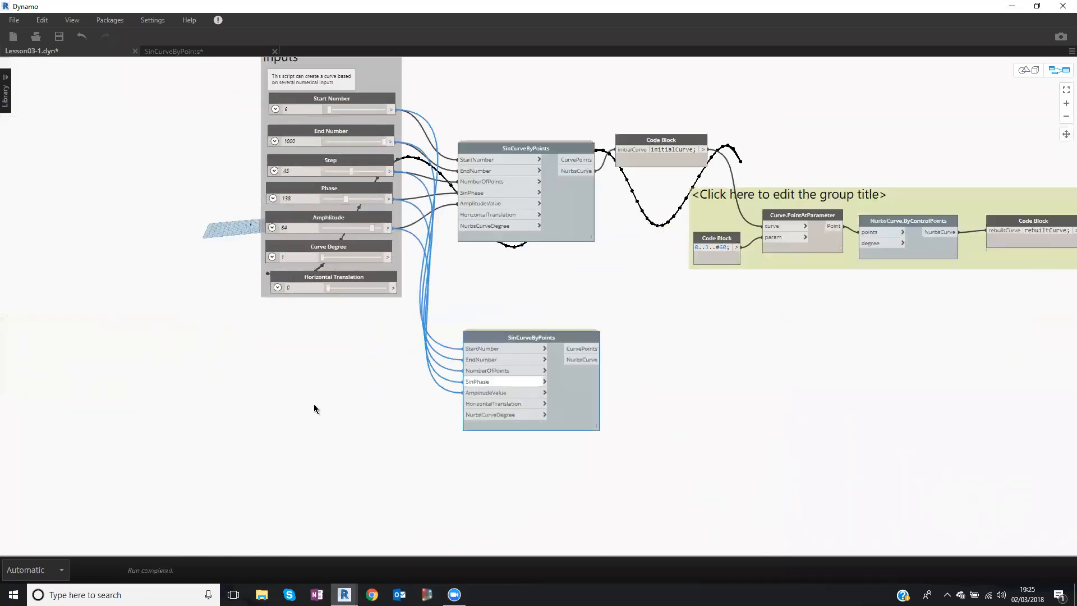
# Add a code block with the value 200 and connect it to HorizontalTranslation on the copied SinCurveByPoints.
pyautogui.click(316, 410)
pyautogui.doubleClick(326, 412)
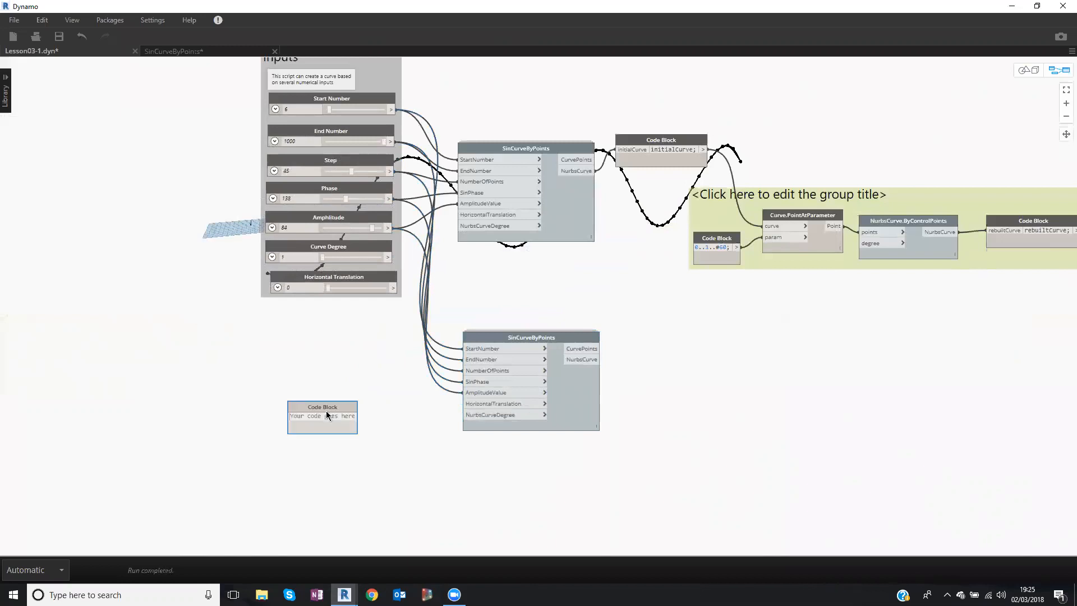
pyautogui.write('200')
pyautogui.click(368, 415)
pyautogui.moveTo(464, 404); pyautogui.dragTo(316, 416)
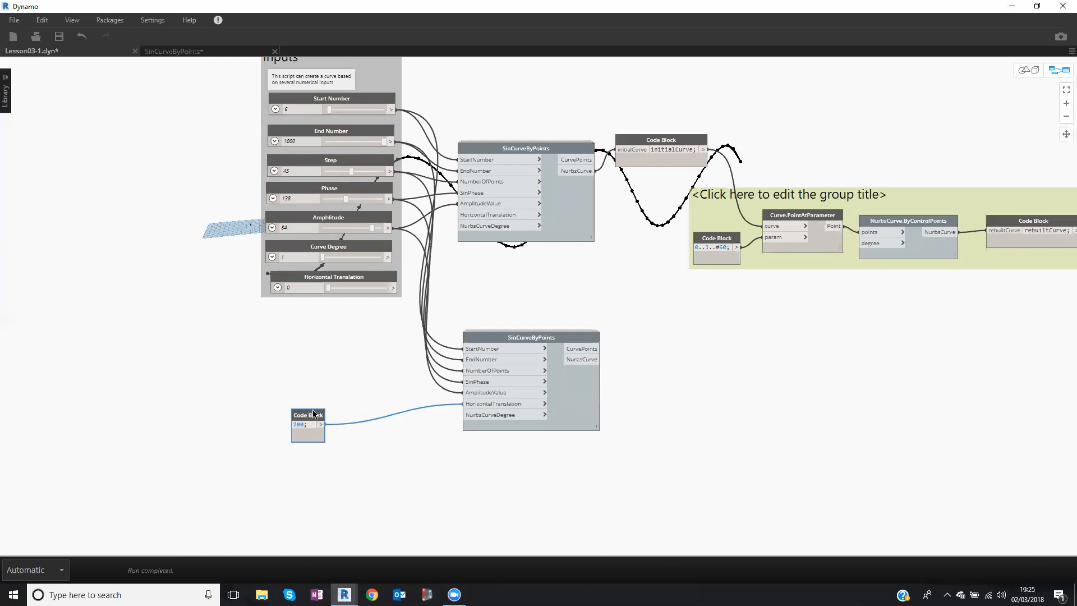
# Duplicate the 200 code block, change the copy to 70 and connect it to NumberOfPoints on the copied SinCurveByPoints.
pyautogui.hotkey('ctrl', 'c')
pyautogui.hotkey('ctrl', 'v')
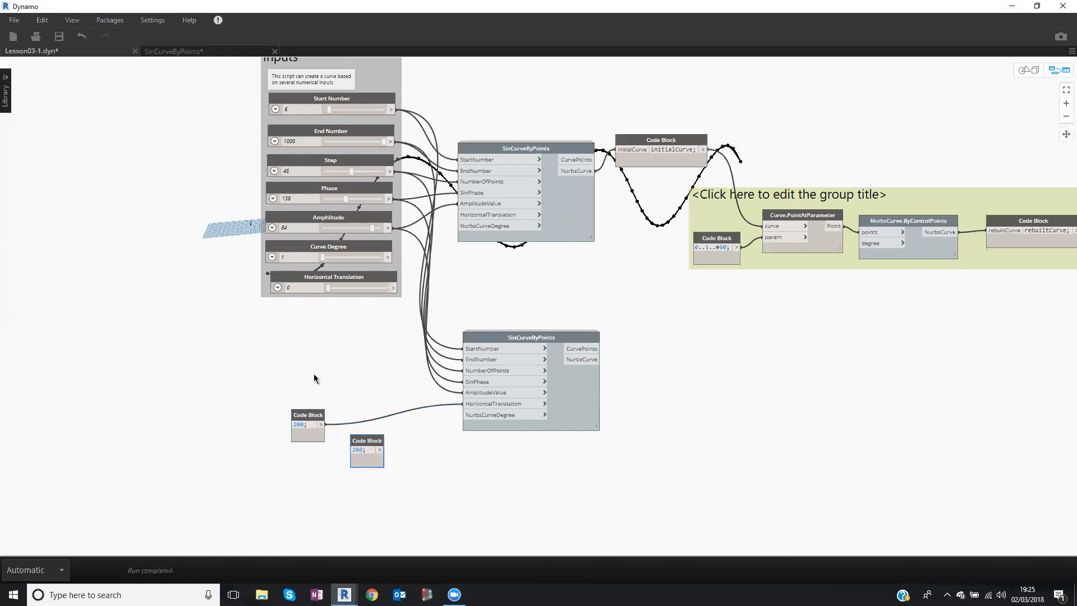
pyautogui.moveTo(365, 444); pyautogui.dragTo(314, 377)
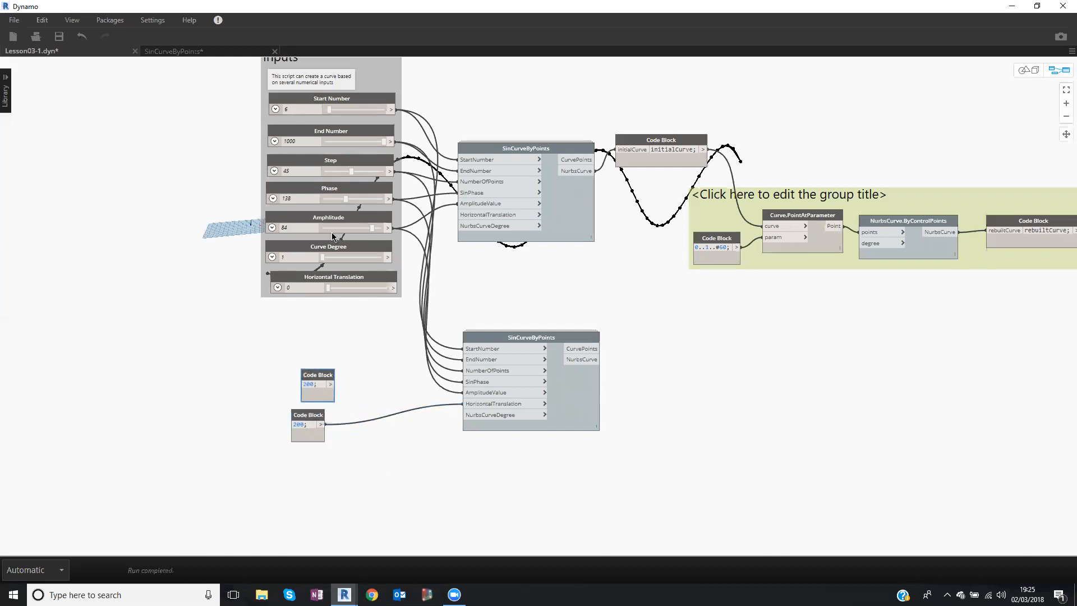
pyautogui.click(298, 161)
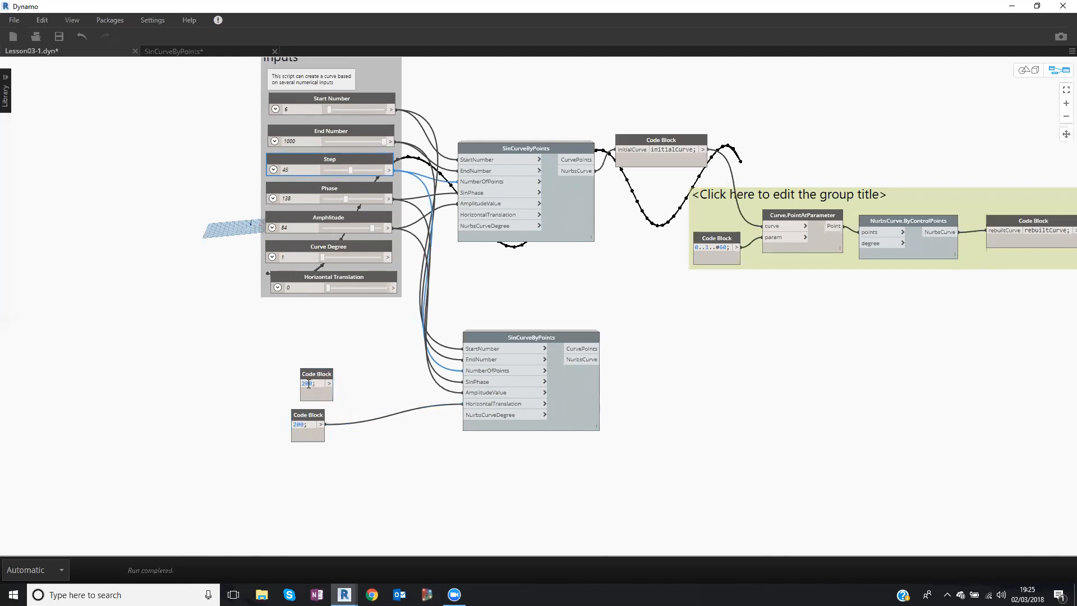
pyautogui.doubleClick(292, 382)
pyautogui.write('7')
pyautogui.click(331, 385)
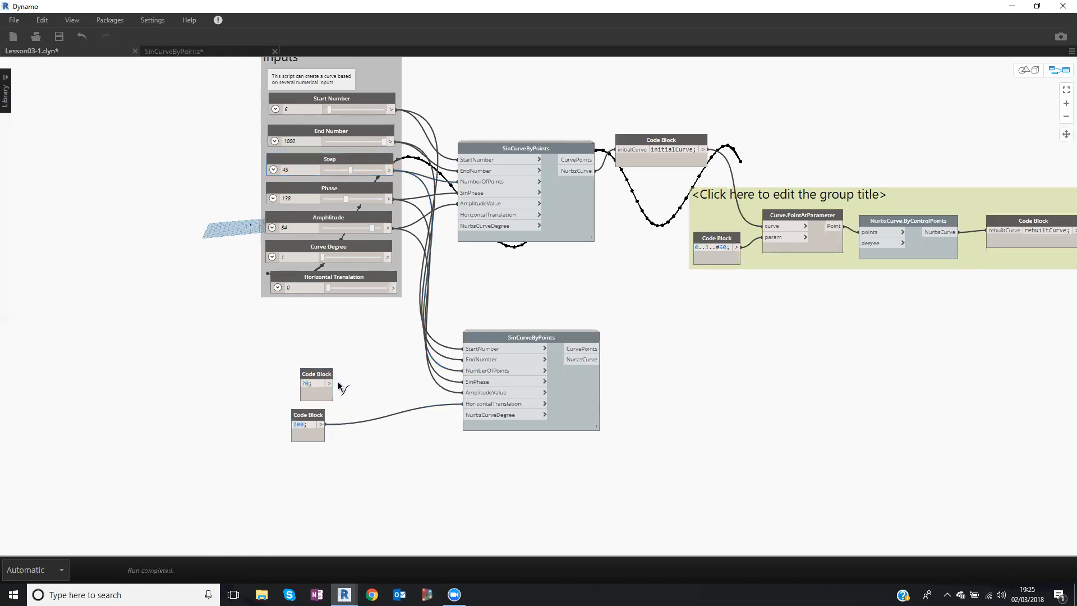
pyautogui.click(449, 366)
# Duplicate the initialCurve code block and connect it to the NurbsCurve output of the copied SinCurveByPoints.
pyautogui.moveTo(555, 335); pyautogui.dragTo(548, 333)
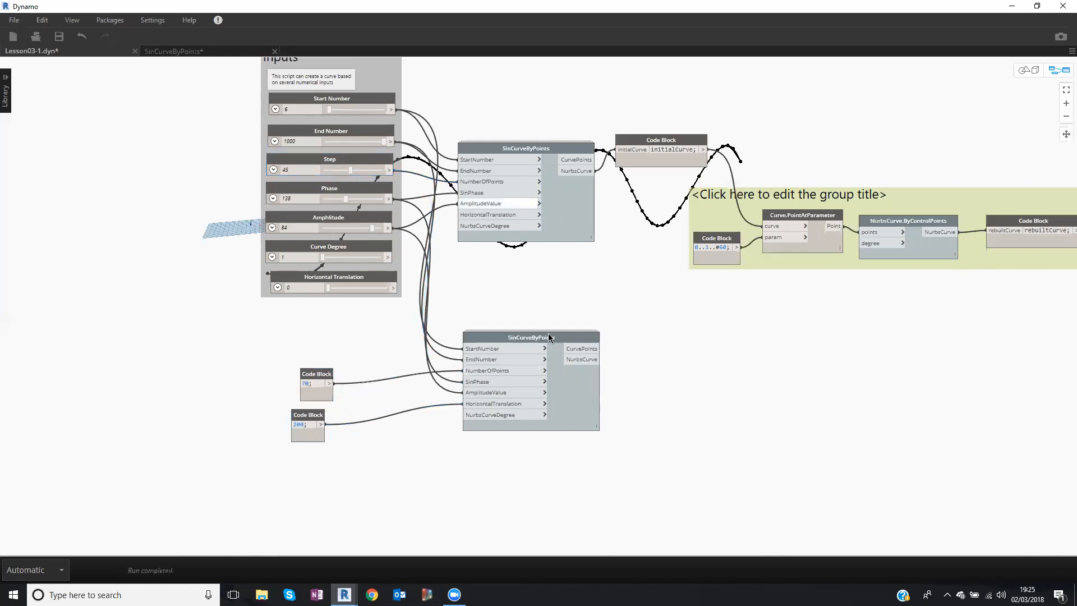
pyautogui.moveTo(700, 140); pyautogui.dragTo(667, 344)
pyautogui.hotkey('ctrl', 'c')
pyautogui.hotkey('ctrl', 'v')
pyautogui.click(585, 360)
pyautogui.click(637, 354)
pyautogui.click(567, 288)
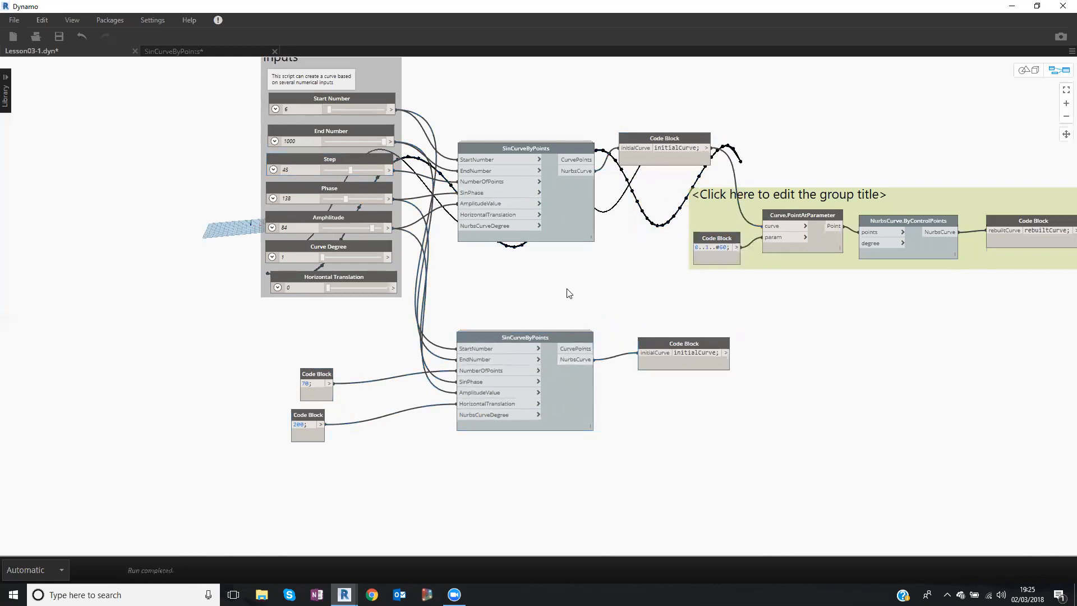
# Examine the two offset sine curves from another angle in the 3D geometry preview.
pyautogui.hotkey('ctrl', 'b')
pyautogui.moveTo(544, 307); pyautogui.dragTo(403, 341, button='right')
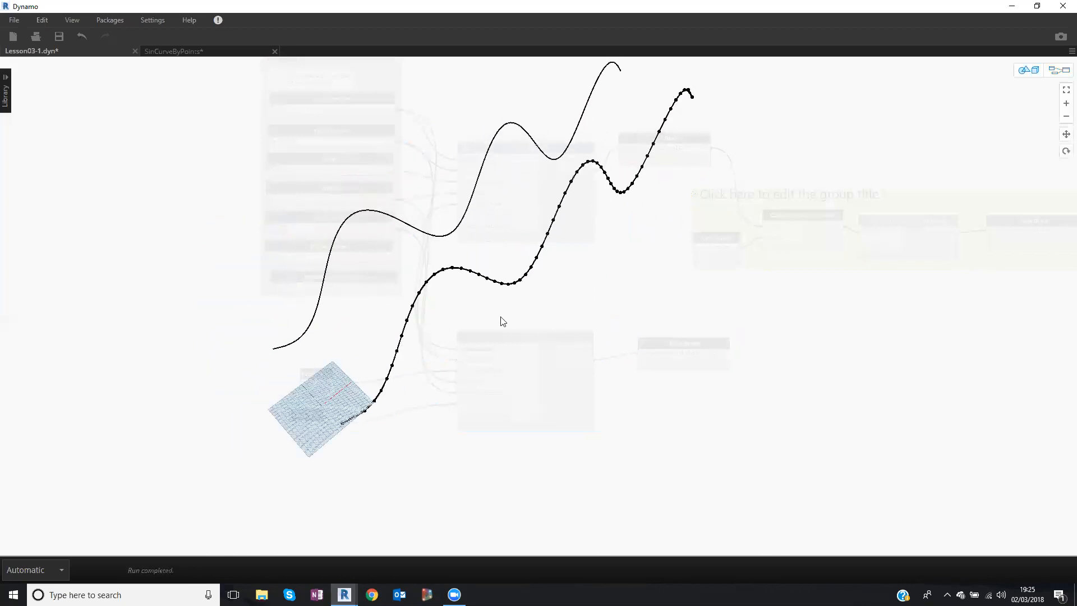
pyautogui.hotkey('ctrl', 'b')
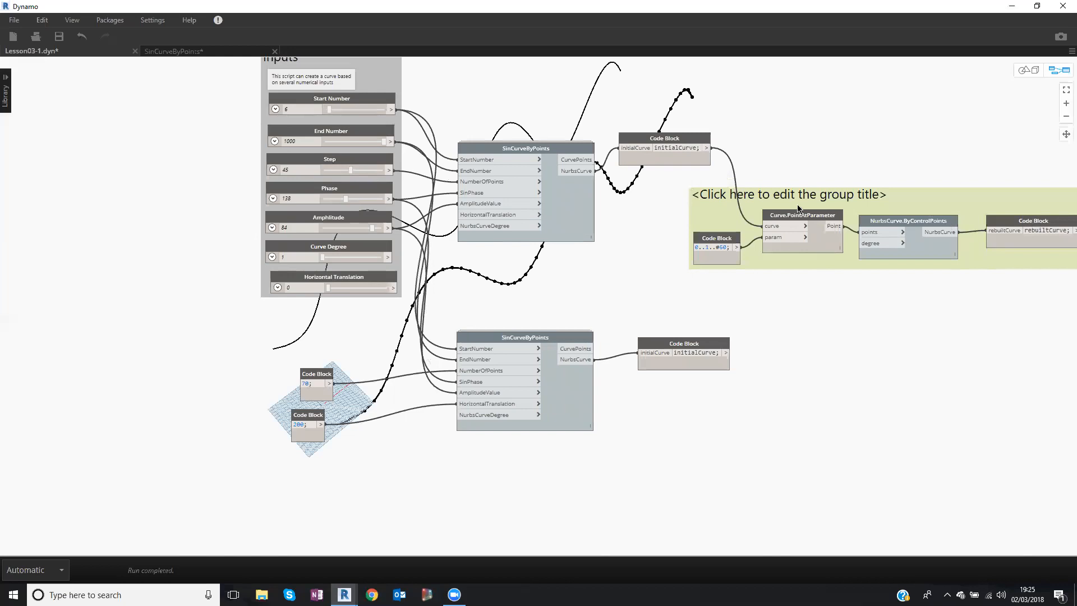
# Disconnect initialCurve from the curve input of Curve.PointAtParameter and inspect the two sine curves in the 3D preview.
pyautogui.click(782, 227)
pyautogui.click(798, 146)
pyautogui.hotkey('ctrl', 'b')
pyautogui.moveTo(632, 261); pyautogui.dragTo(645, 234, button='right')
pyautogui.hotkey('ctrl', 'b')
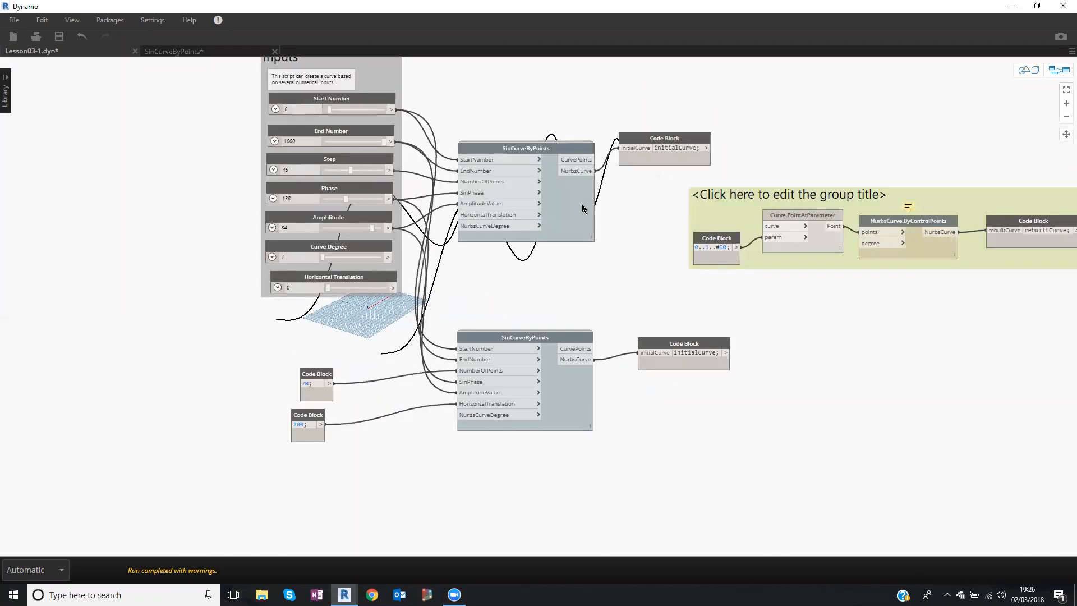
pyautogui.rightClick(586, 151)
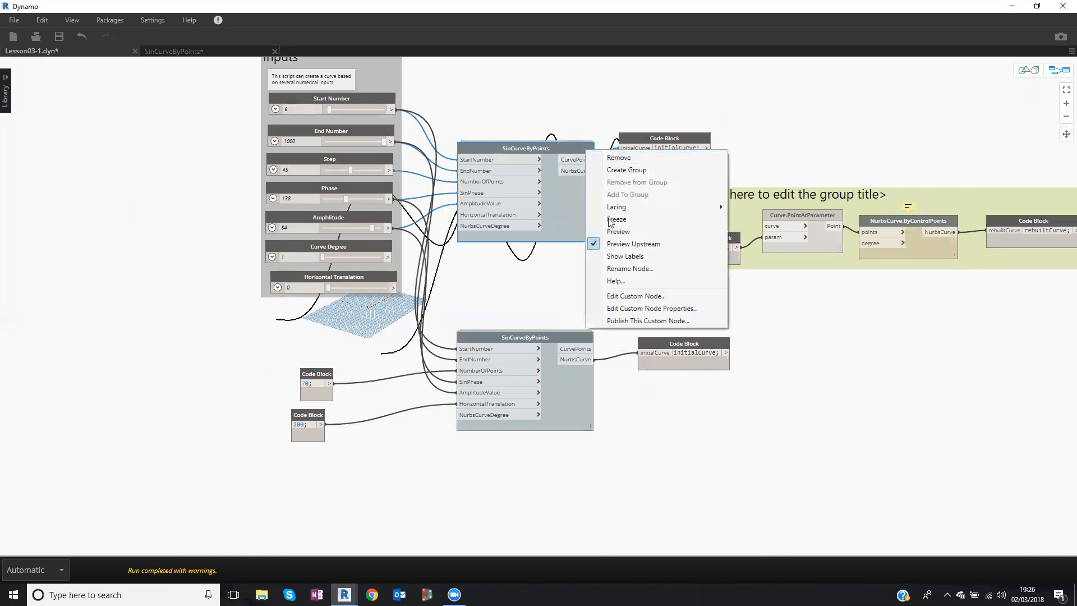
pyautogui.click(623, 88)
pyautogui.rightClick(644, 80)
pyautogui.click(636, 91)
# Add a Count node above the upper initialCurve code block and connect the original SinCurveByPoints' CurvePoints output to it.
pyautogui.rightClick(638, 91)
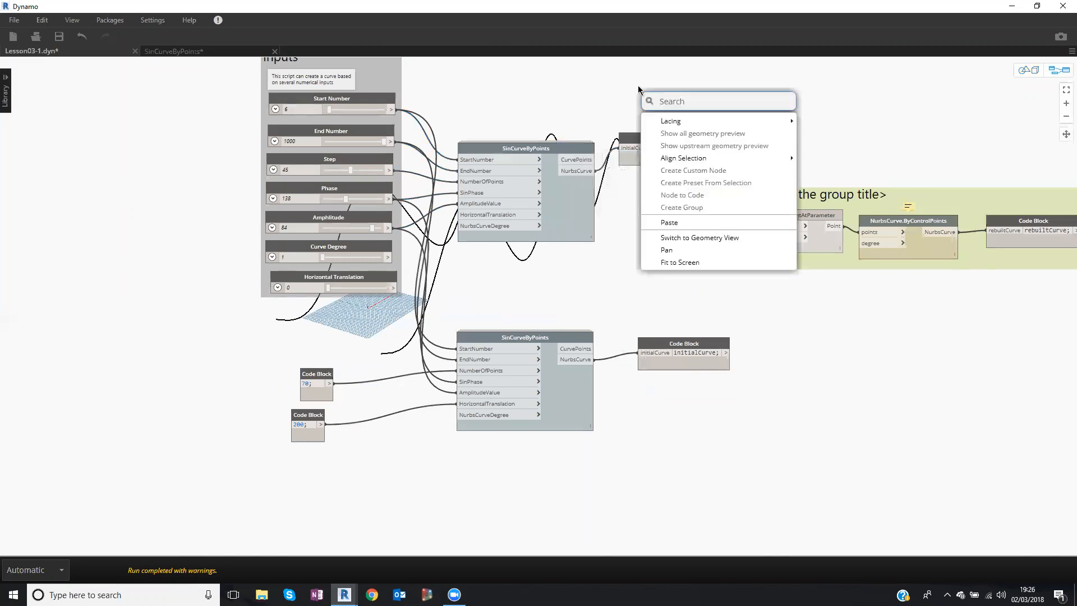
pyautogui.write('count')
pyautogui.click(685, 121)
pyautogui.moveTo(709, 126); pyautogui.dragTo(642, 305)
pyautogui.click(595, 159)
pyautogui.click(651, 112)
# Duplicate the Count node and connect the copy to the CurvePoints output of the lower SinCurveByPoints.
pyautogui.hotkey('ctrl', 'c')
pyautogui.hotkey('ctrl', 'v')
pyautogui.moveTo(593, 349); pyautogui.dragTo(636, 315)
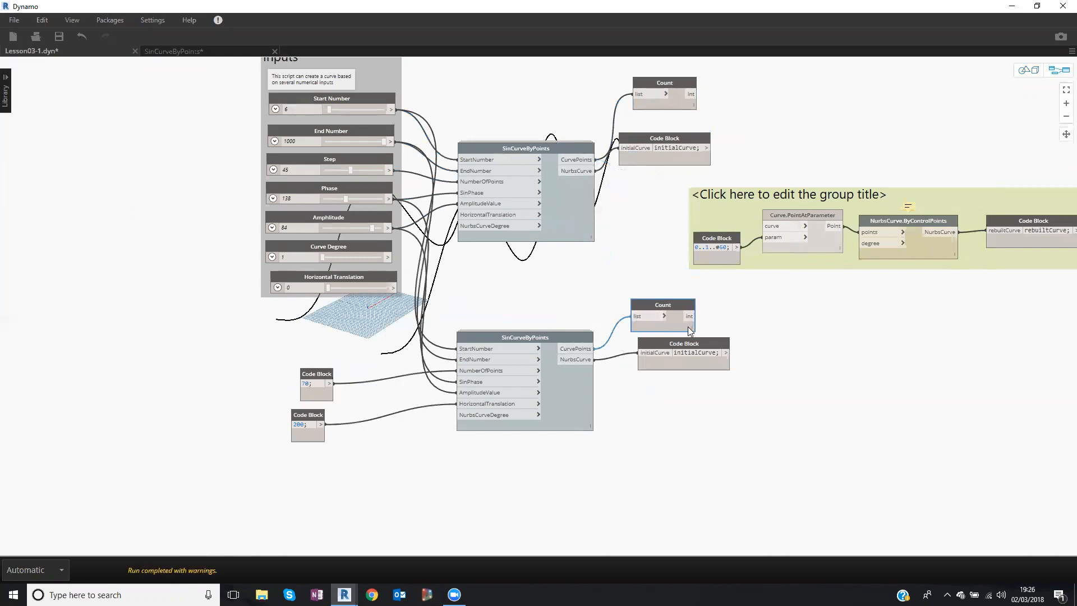
pyautogui.moveTo(680, 306); pyautogui.dragTo(687, 307)
# Reconnect the upper initialCurve output to the curve input of Curve.PointAtParameter.
pyautogui.click(792, 309)
pyautogui.moveTo(774, 318); pyautogui.dragTo(680, 325, button='middle')
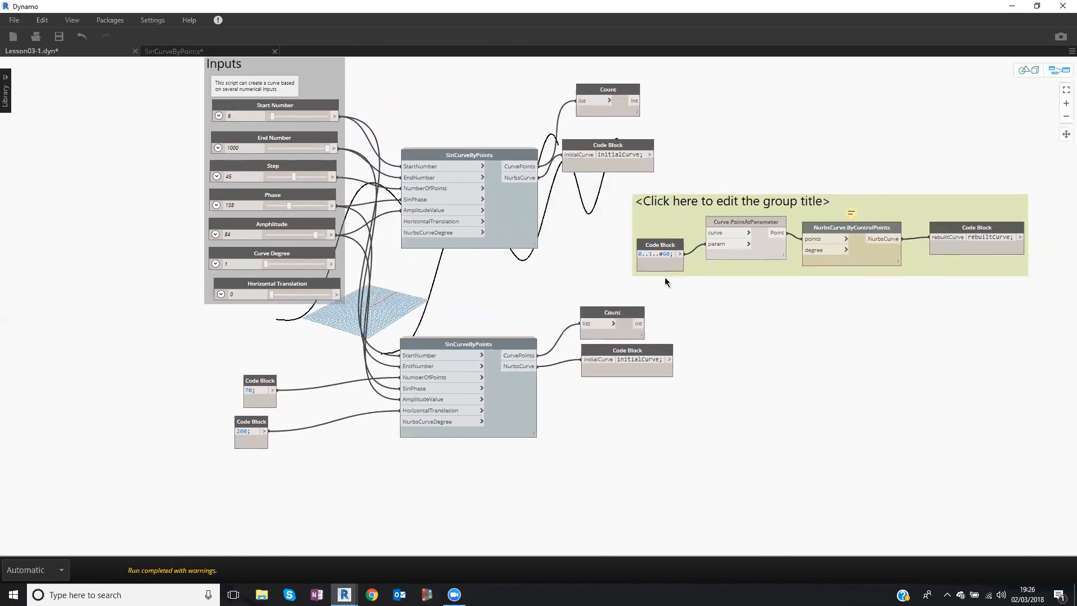
pyautogui.moveTo(583, 159)
pyautogui.mouseDown()
pyautogui.moveTo(645, 240)
pyautogui.moveTo(652, 224)
pyautogui.mouseUp()
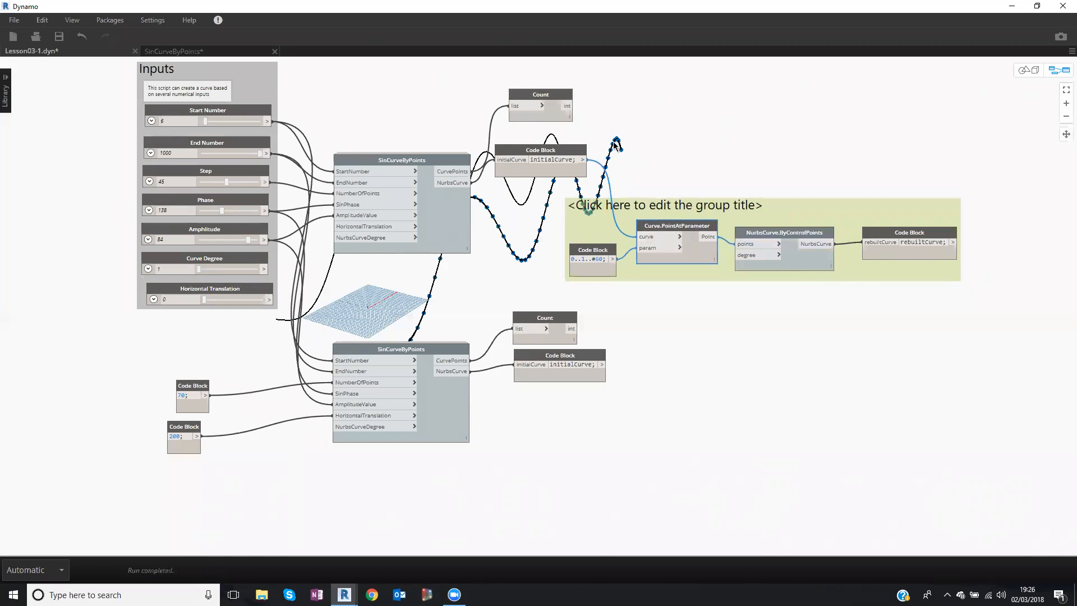
# Place another copy of Count above the group, connect it to the Point output of Curve.PointAtParameter and keep its result preview displayed.
pyautogui.moveTo(565, 101); pyautogui.dragTo(578, 114)
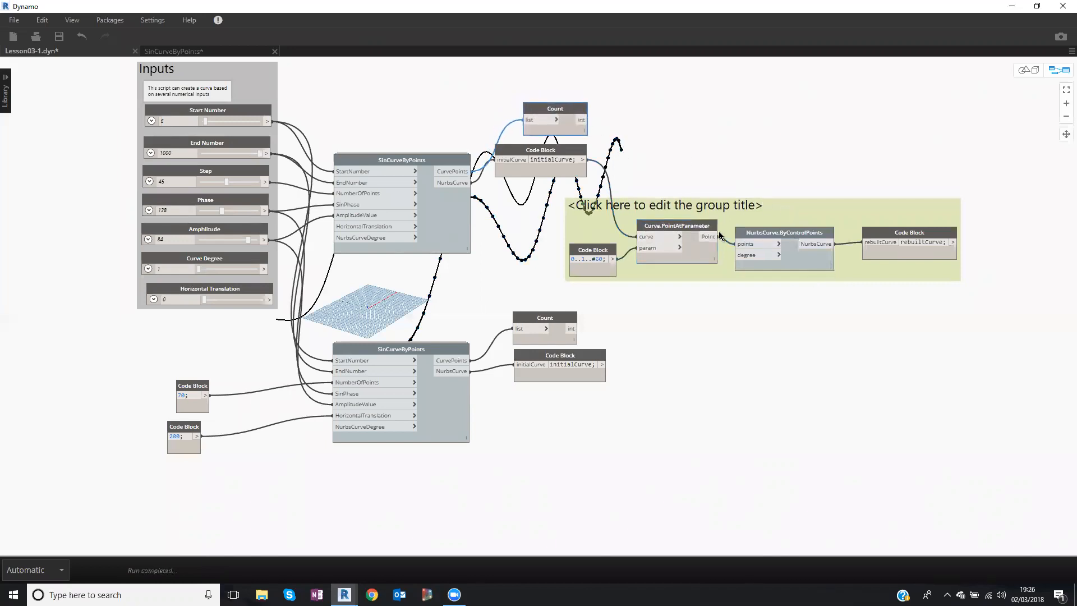
pyautogui.moveTo(581, 111); pyautogui.dragTo(584, 109)
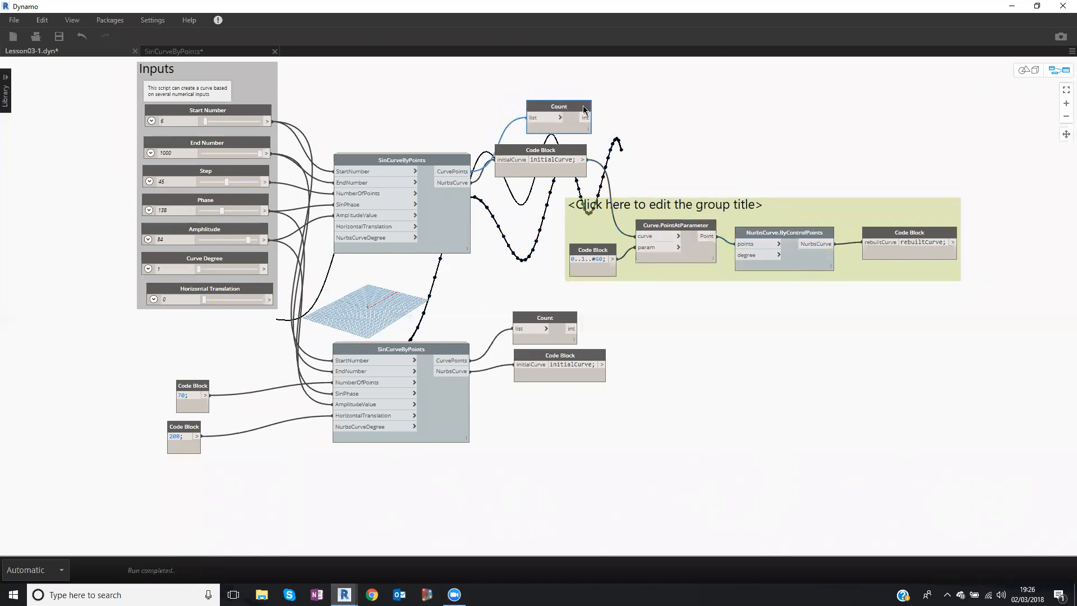
pyautogui.hotkey('ctrl', 'v')
pyautogui.moveTo(649, 124); pyautogui.dragTo(796, 175)
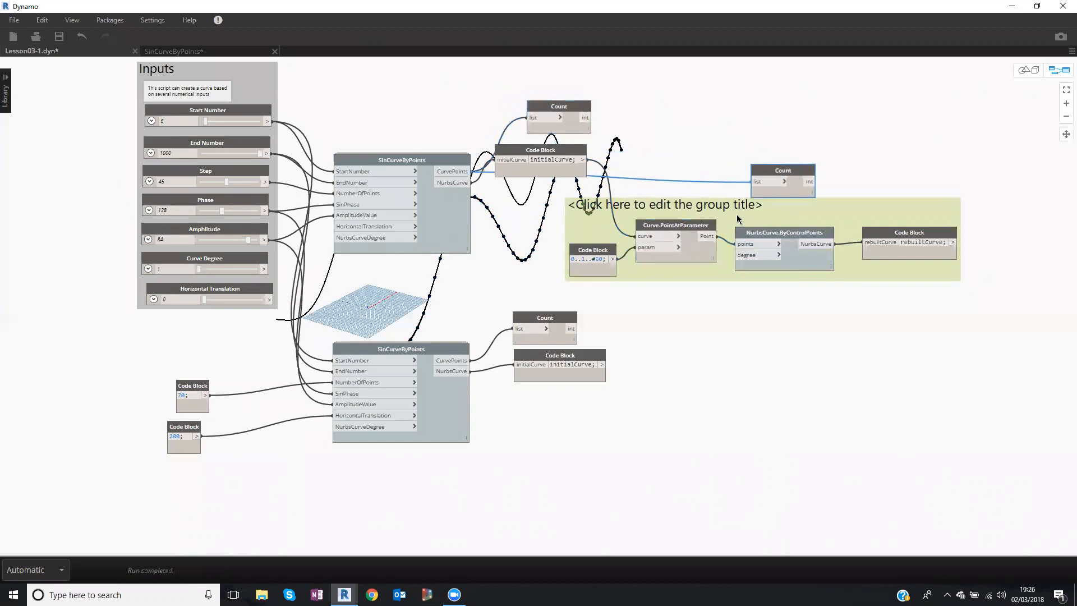
pyautogui.click(755, 182)
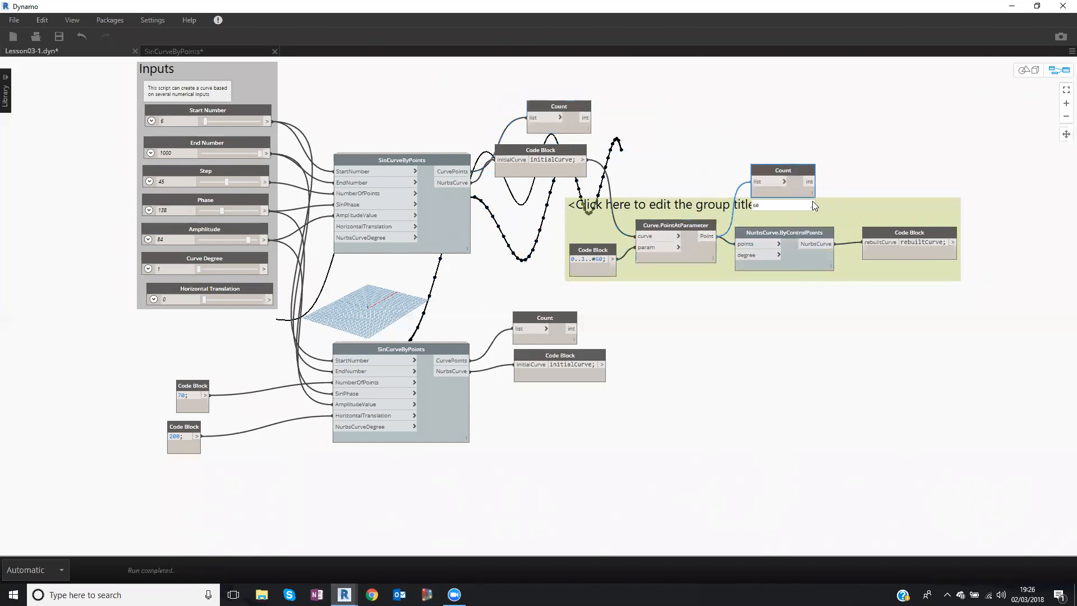
pyautogui.moveTo(792, 165); pyautogui.dragTo(795, 158)
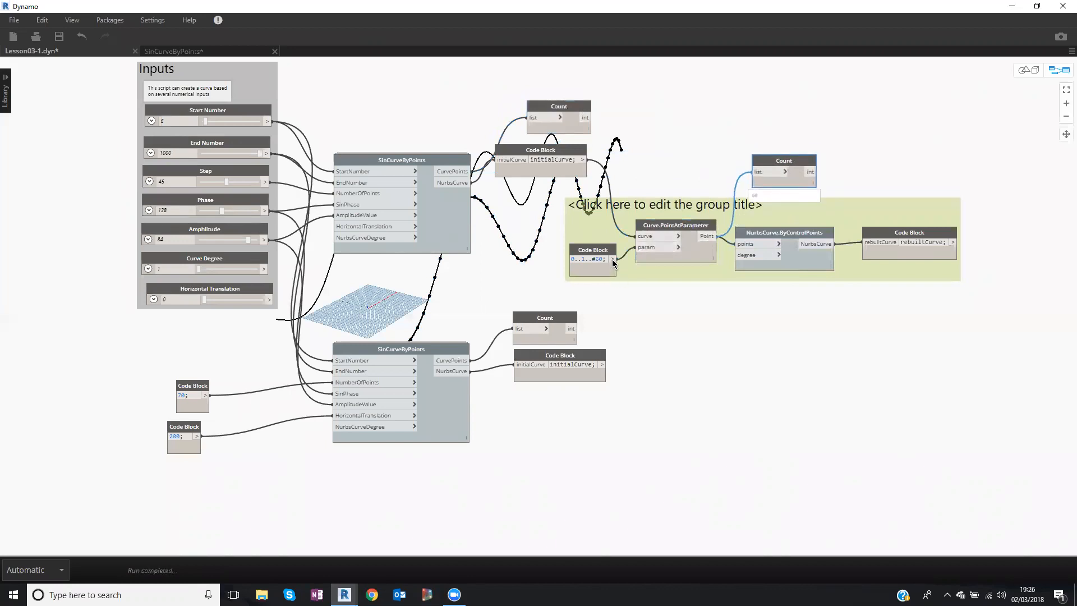
pyautogui.moveTo(613, 262); pyautogui.dragTo(612, 254, button='middle')
pyautogui.click(692, 318)
# Shift the lower initialCurve code block down and pin the result preview of the lower SinCurveByPoints' Count node.
pyautogui.scroll(2, 608, 240)
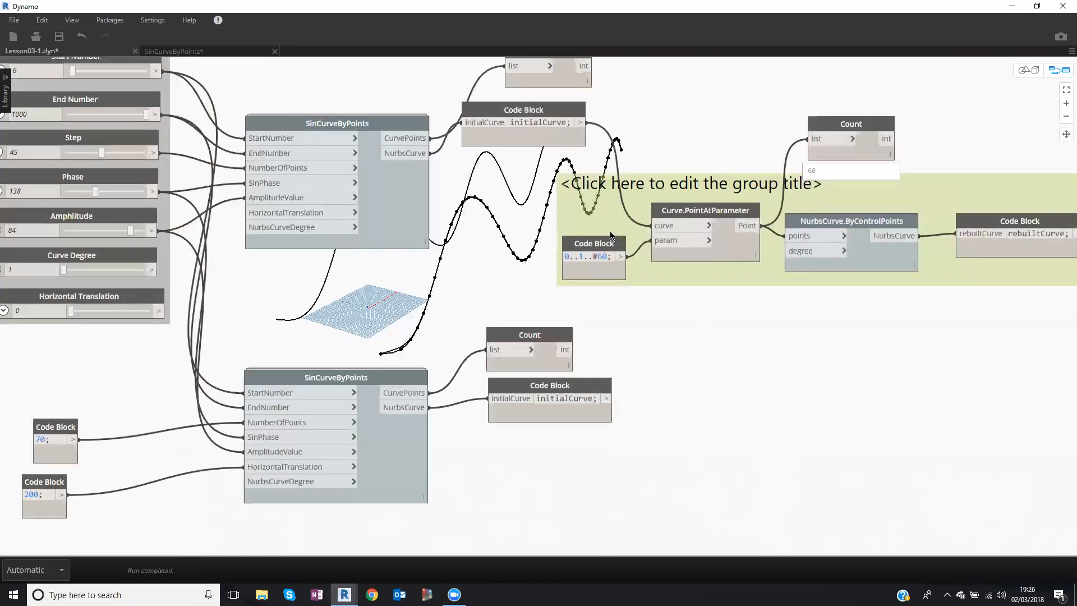
pyautogui.scroll(2, 612, 236)
pyautogui.click(611, 237)
pyautogui.scroll(-2, 651, 328)
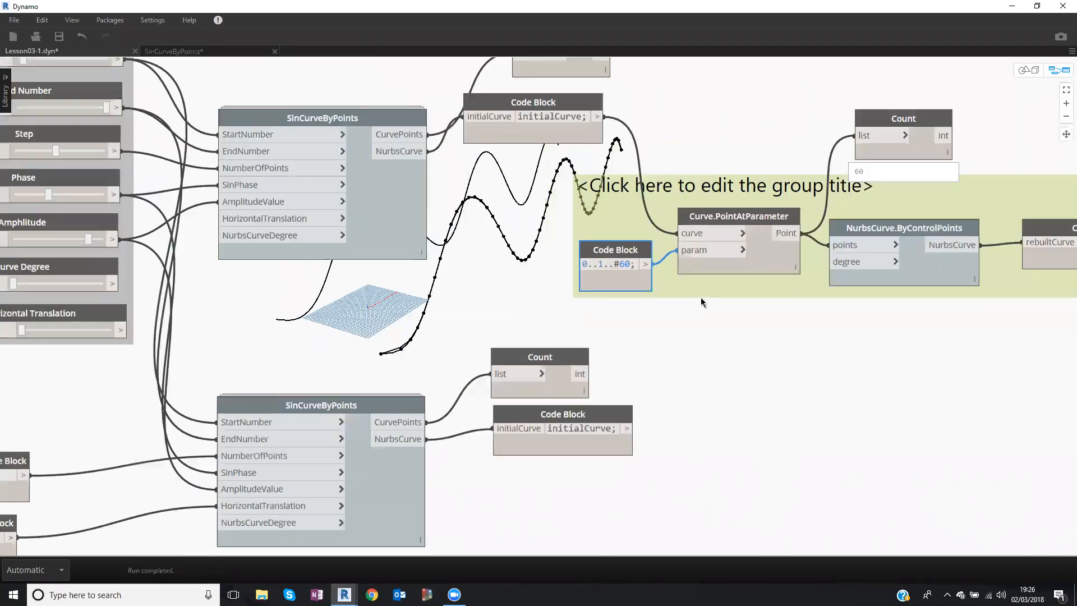
pyautogui.scroll(-1, 443, 336)
pyautogui.moveTo(430, 343); pyautogui.dragTo(413, 299, button='middle')
pyautogui.moveTo(416, 346); pyautogui.dragTo(420, 349)
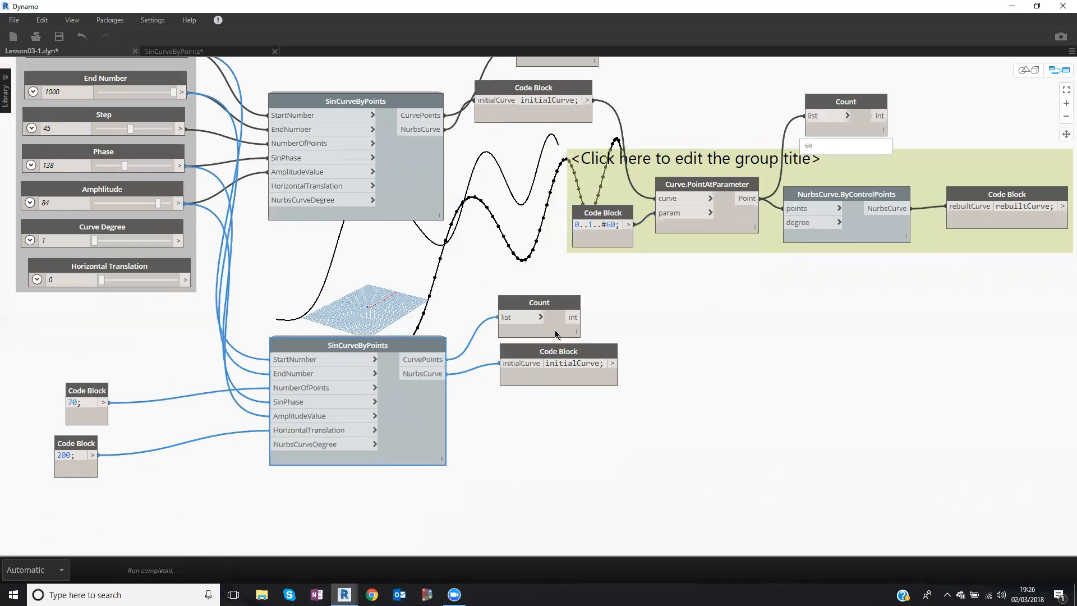
pyautogui.moveTo(545, 361); pyautogui.dragTo(536, 383)
pyautogui.click(572, 330)
# Turn off the geometry preview of the upper initialCurve code block.
pyautogui.moveTo(561, 93); pyautogui.dragTo(570, 95)
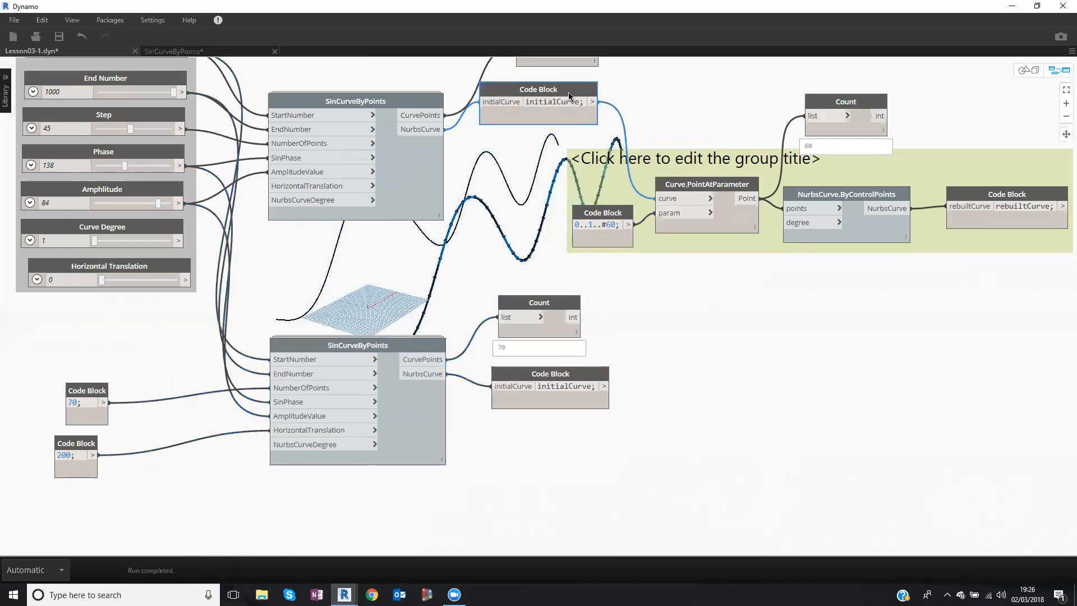
pyautogui.rightClick(569, 96)
pyautogui.click(610, 163)
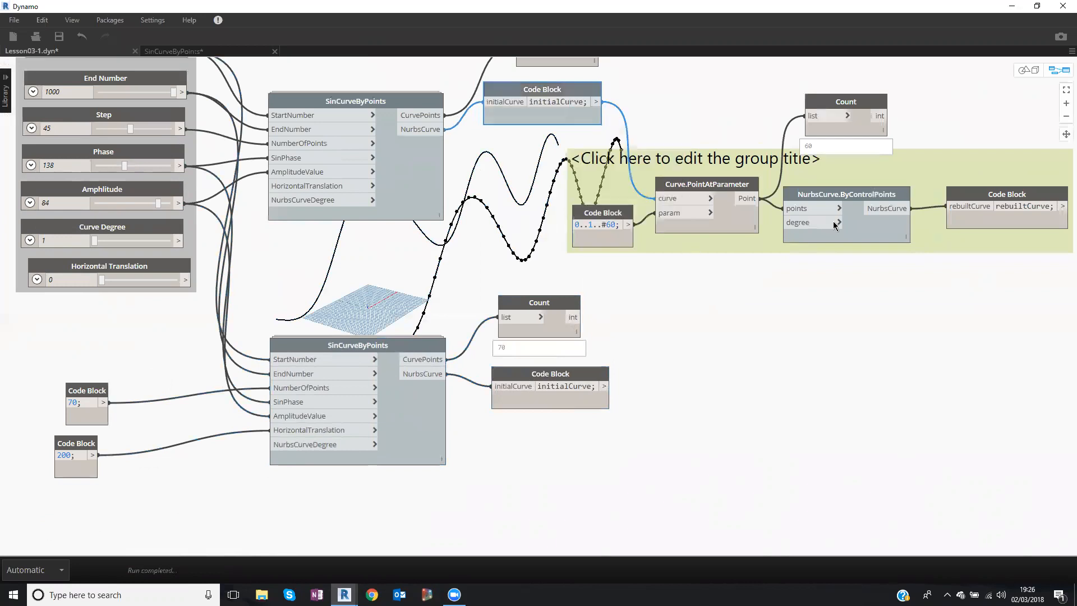
# Duplicate the curve-rebuilding group, group the copied nodes and place the new group beside the lower SinCurveByPoints' initialCurve code block.
pyautogui.moveTo(985, 192); pyautogui.dragTo(982, 190)
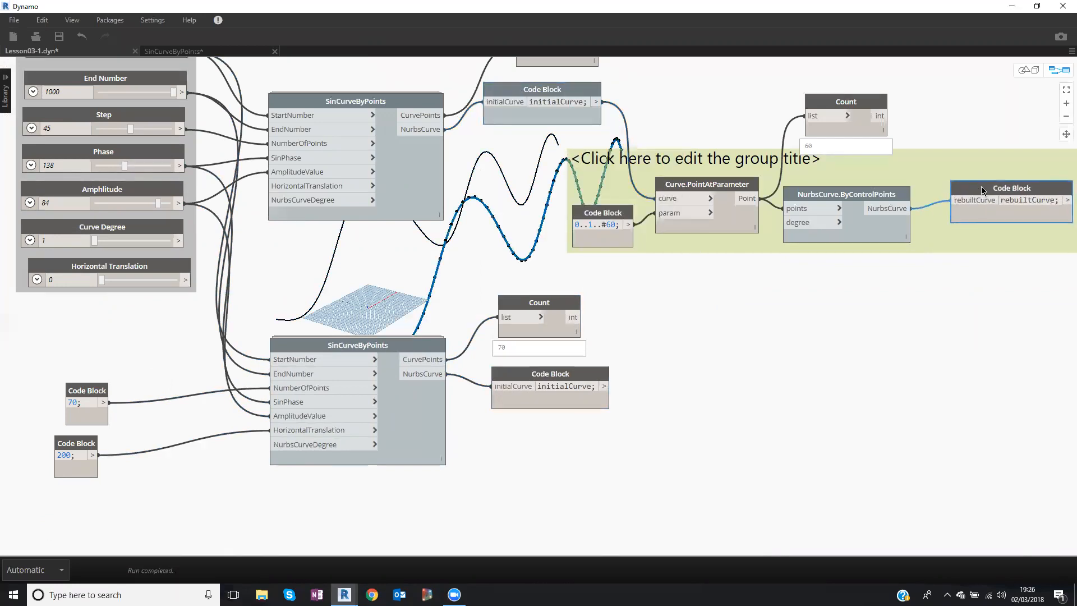
pyautogui.click(716, 161)
pyautogui.hotkey('ctrl', 'c')
pyautogui.hotkey('ctrl', 'v')
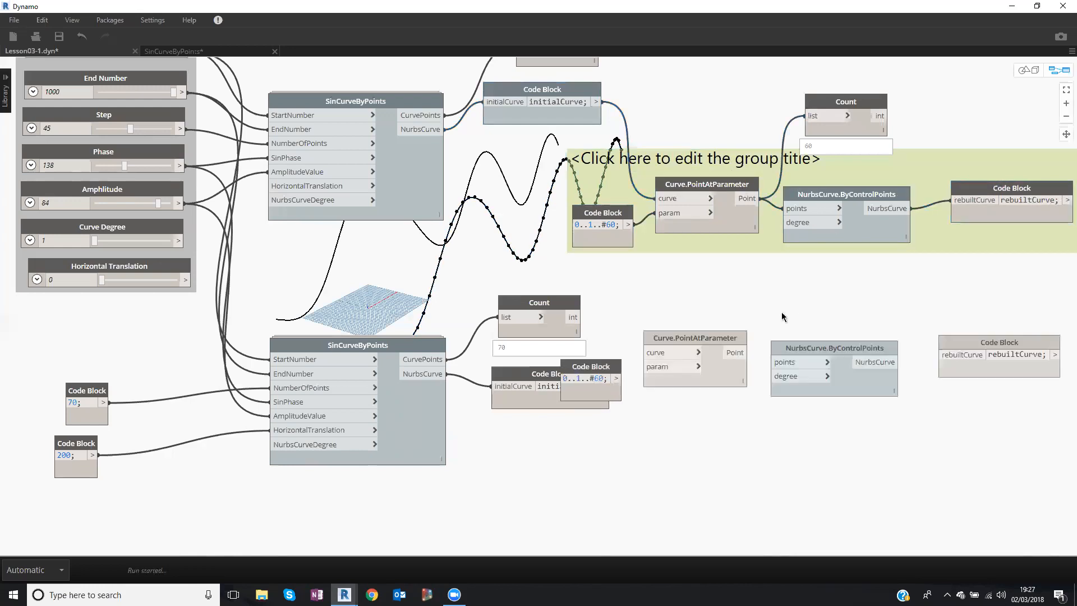
pyautogui.hotkey('ctrl', 'g')
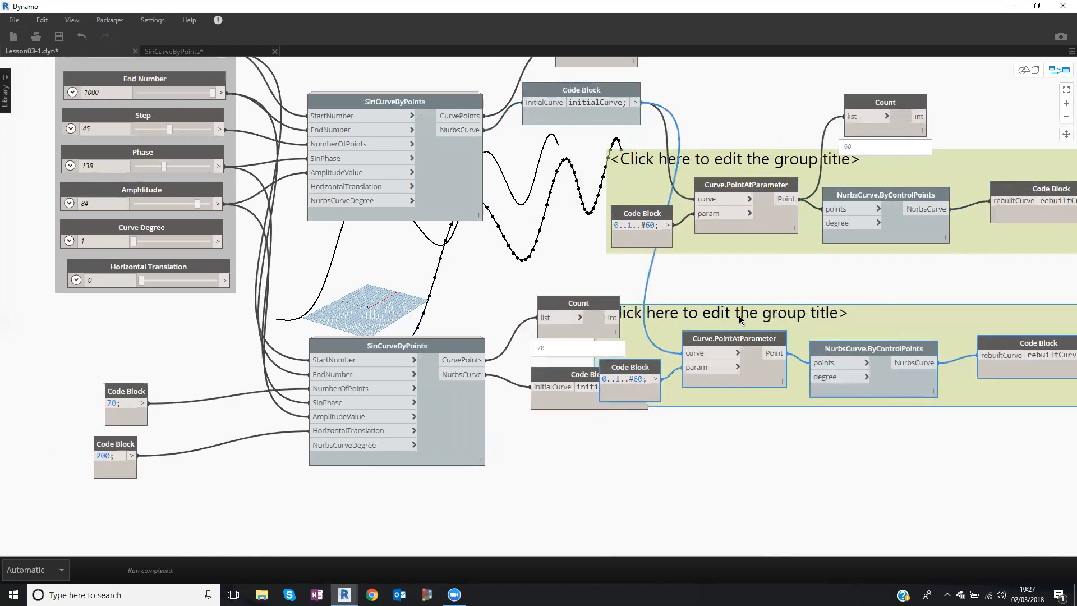
pyautogui.scroll(-1, 740, 320)
pyautogui.moveTo(739, 320); pyautogui.dragTo(822, 324)
pyautogui.moveTo(658, 279); pyautogui.dragTo(636, 263, button='middle')
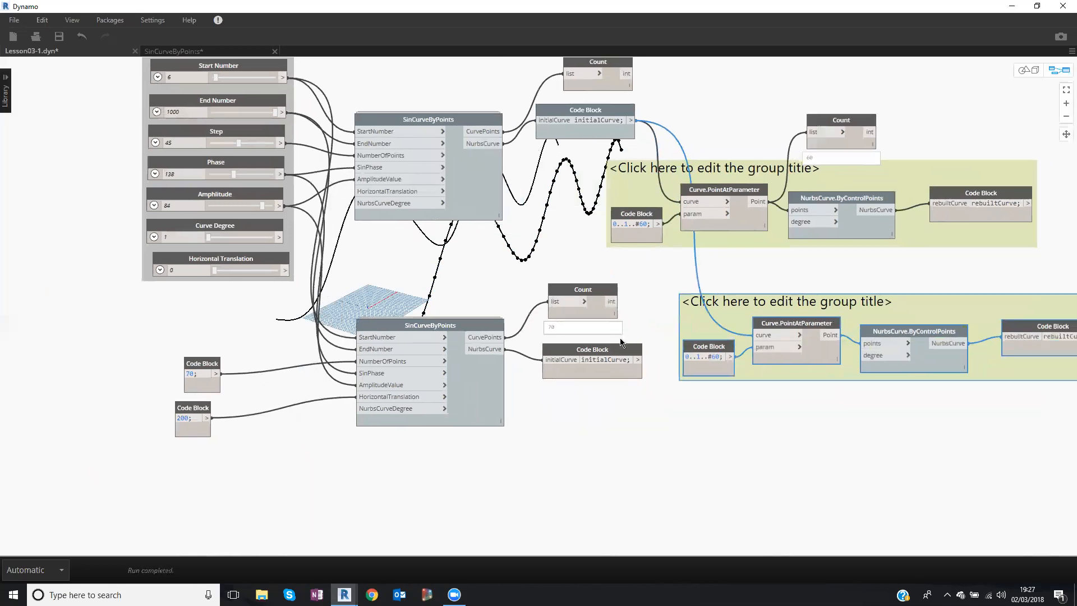
# Connect the lower initialCurve output to the curve input of the copied Curve.PointAtParameter and turn off that code block's geometry preview.
pyautogui.moveTo(629, 339); pyautogui.dragTo(604, 322, button='middle')
pyautogui.click(612, 342)
pyautogui.click(736, 318)
pyautogui.click(599, 337)
pyautogui.rightClick(596, 336)
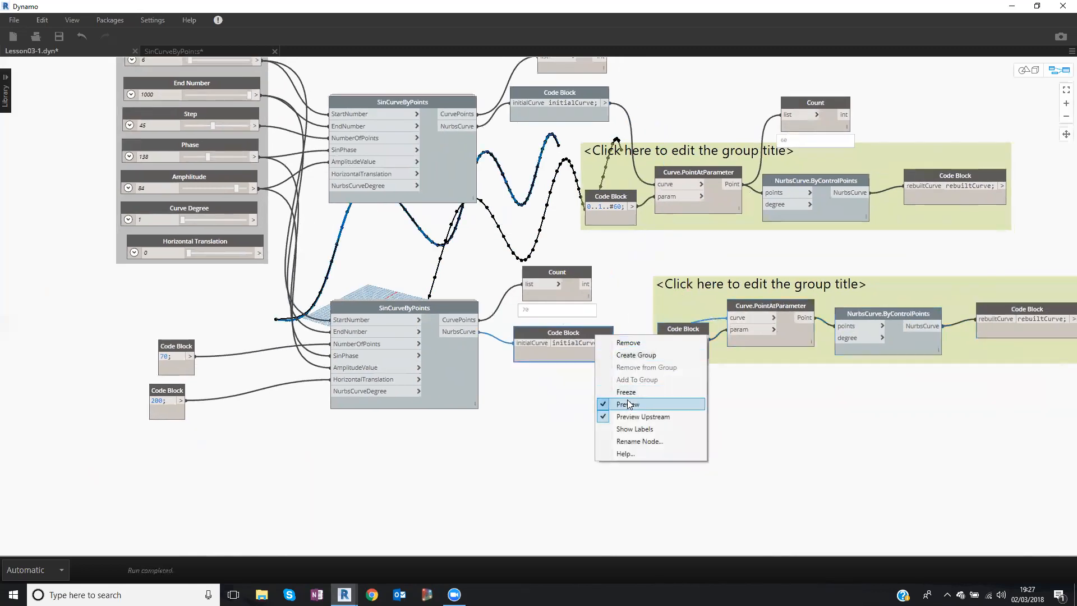
pyautogui.click(628, 404)
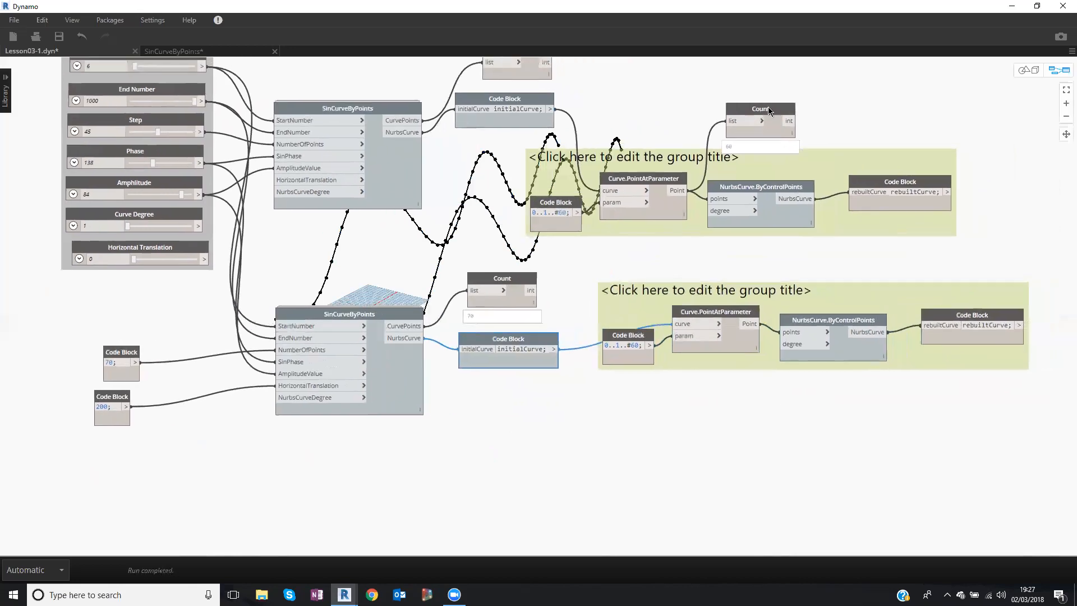
# Place a copy of the upper group's Count node above the lower group, fed by the lower Curve.PointAtParameter's Point output.
pyautogui.click(769, 108)
pyautogui.hotkey('ctrl', 'c')
pyautogui.hotkey('ctrl', 'v')
pyautogui.moveTo(835, 148); pyautogui.dragTo(777, 271)
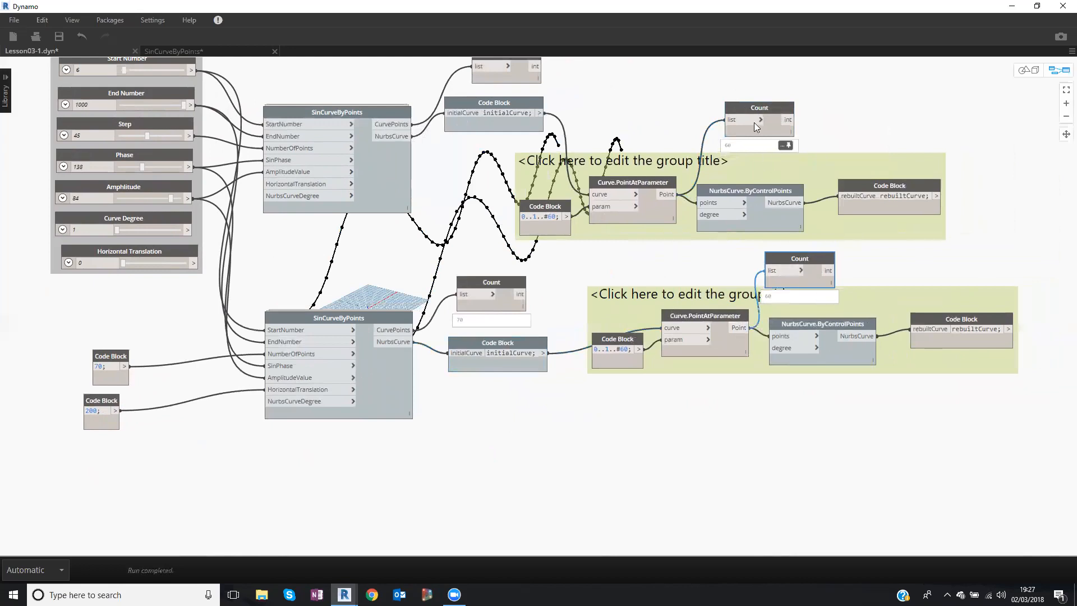
pyautogui.moveTo(647, 115); pyautogui.dragTo(636, 135, button='middle')
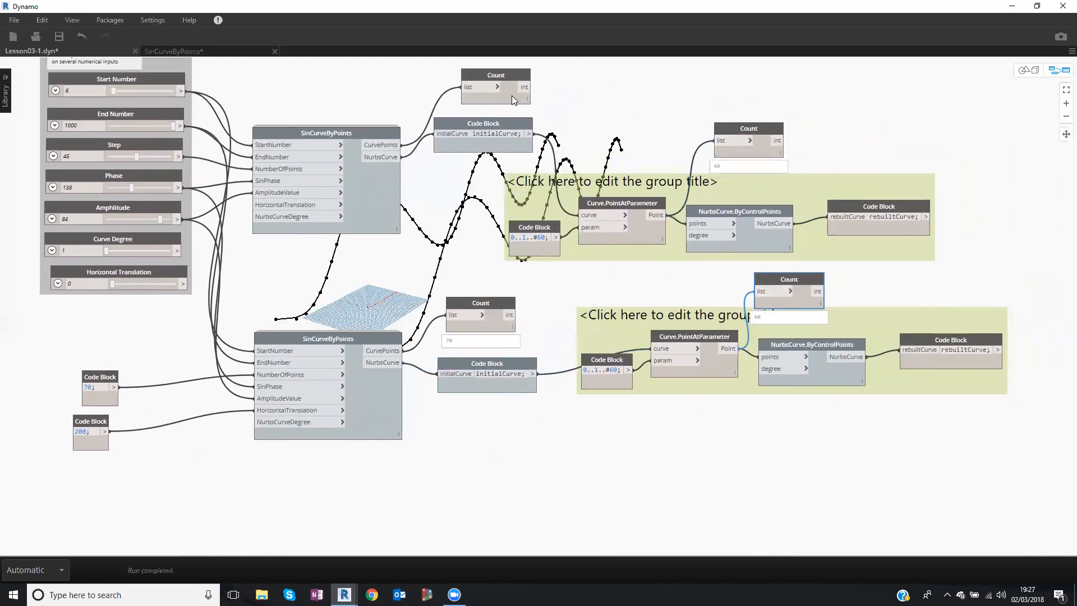
# Pin the result preview of the upper SinCurveByPoints' Count node and raise the node slightly above the initialCurve code block.
pyautogui.click(521, 89)
pyautogui.moveTo(520, 73); pyautogui.dragTo(523, 64)
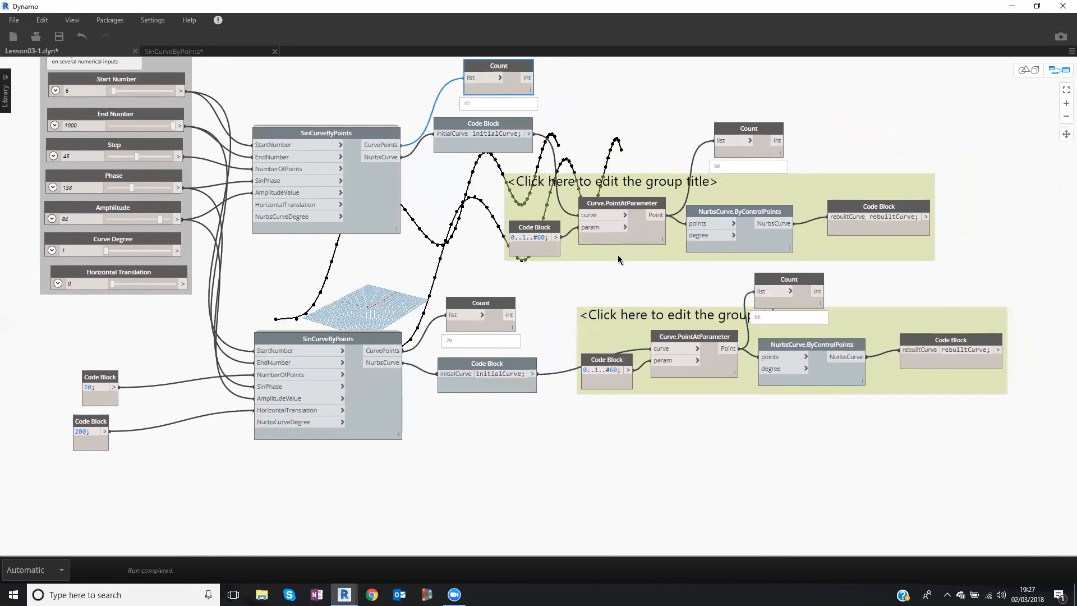
pyautogui.moveTo(642, 318); pyautogui.dragTo(630, 322)
pyautogui.moveTo(778, 170)
pyautogui.moveTo(804, 123); pyautogui.dragTo(573, 140, button='middle')
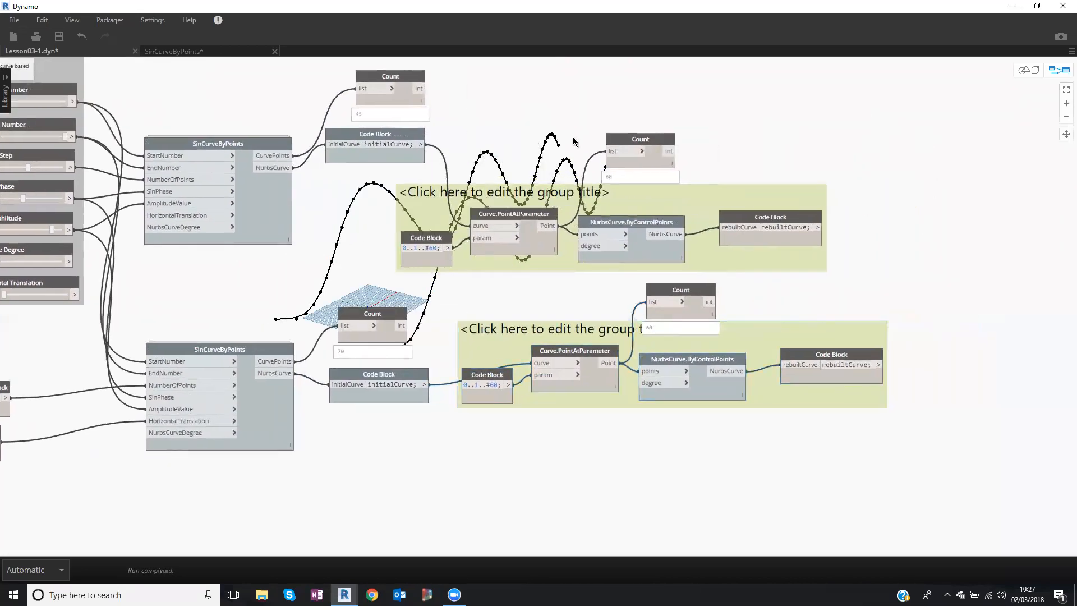
# Add a List.Create node with two items and connect the upper rebuiltCurve to item0 and the lower rebuiltCurve to item1.
pyautogui.rightClick(944, 247)
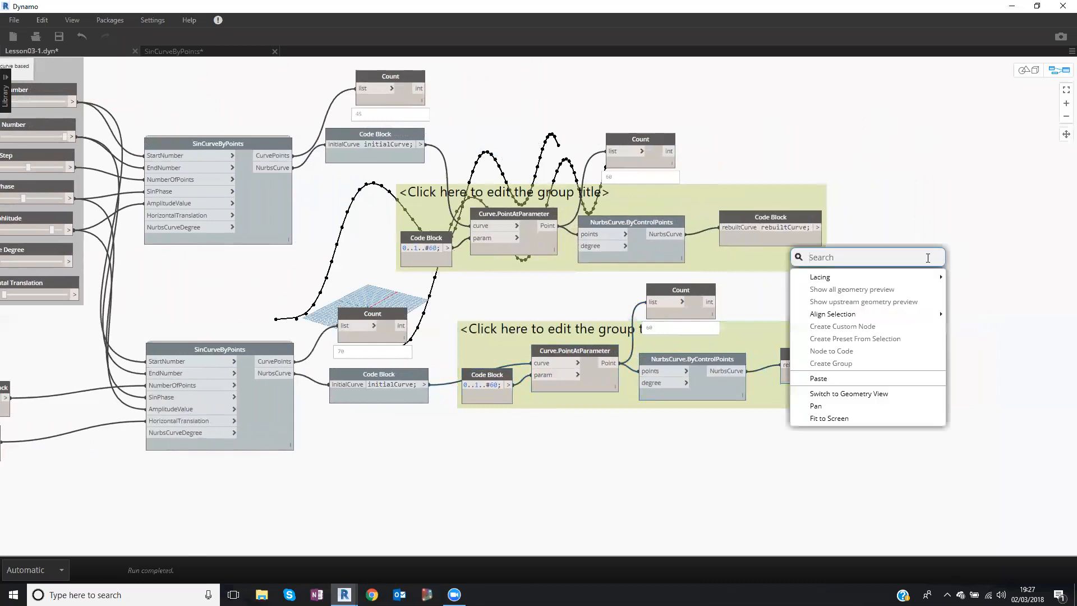
pyautogui.write('list.crea')
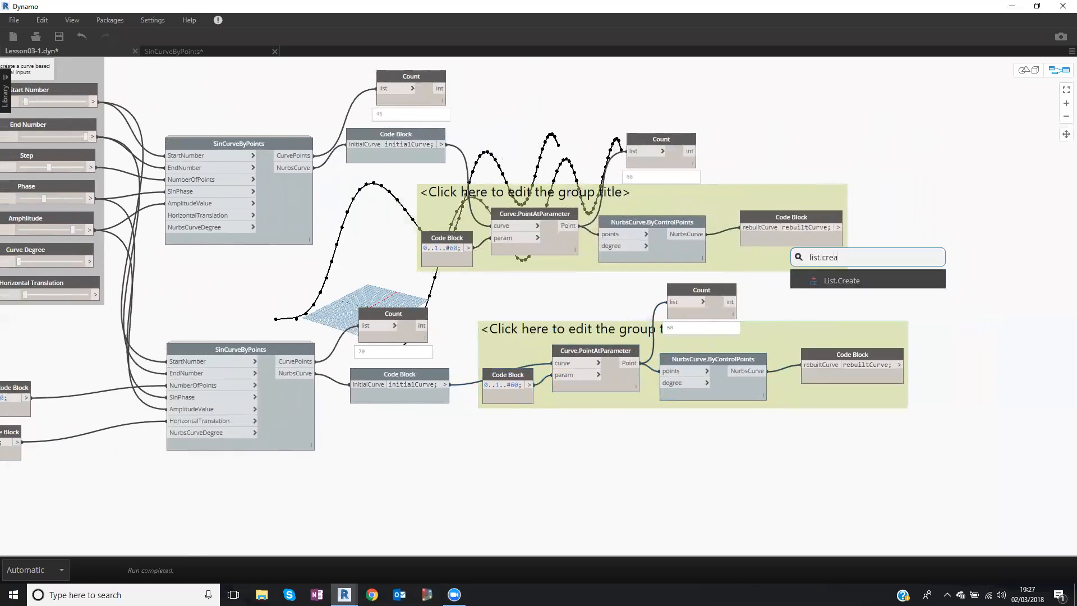
pyautogui.click(938, 282)
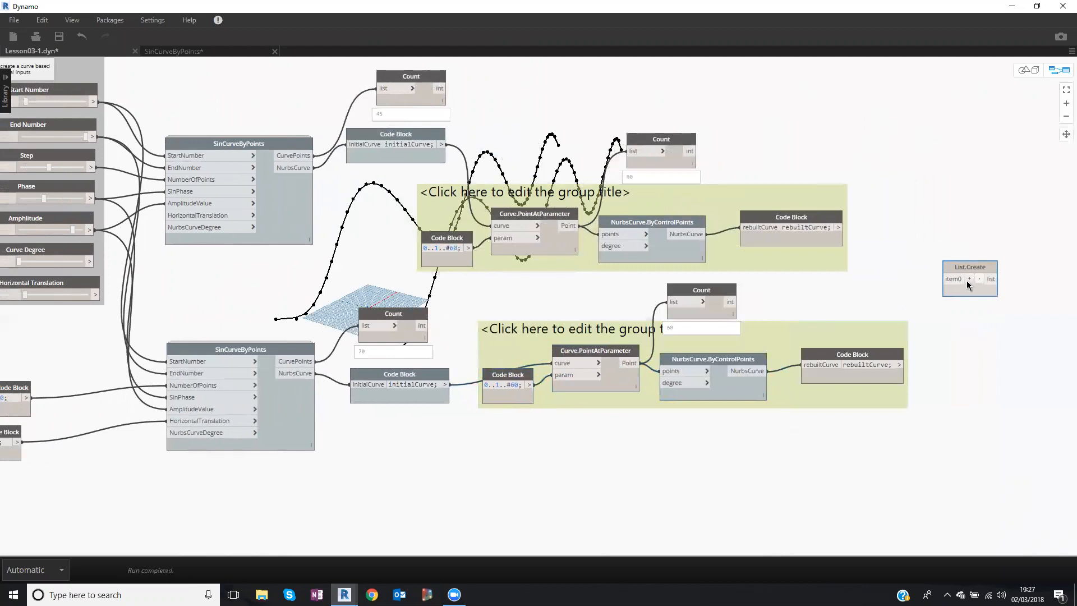
pyautogui.moveTo(838, 227); pyautogui.dragTo(943, 279)
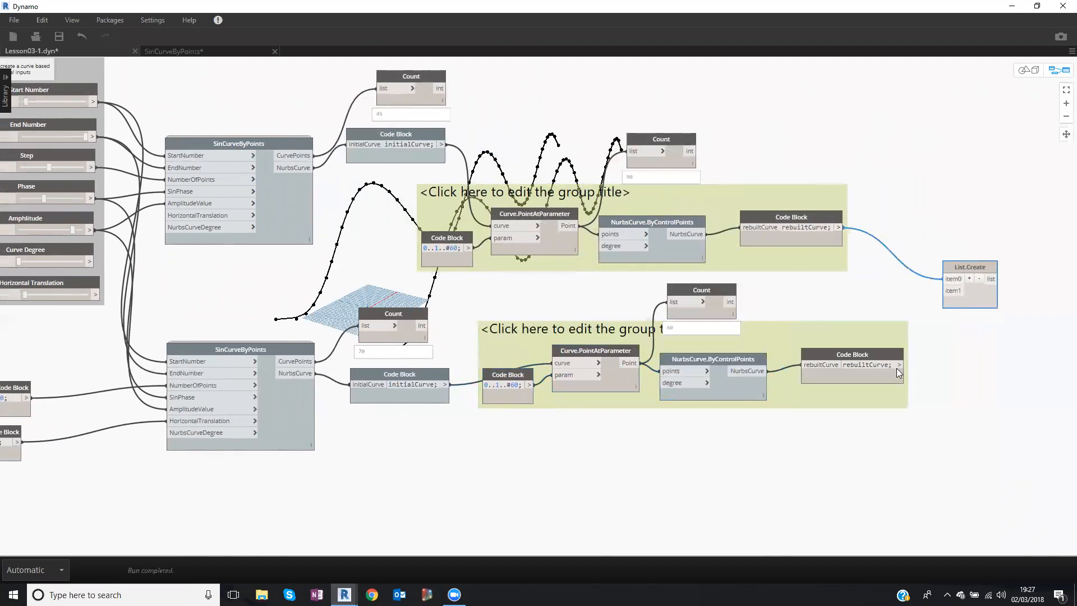
pyautogui.moveTo(900, 365); pyautogui.dragTo(943, 290)
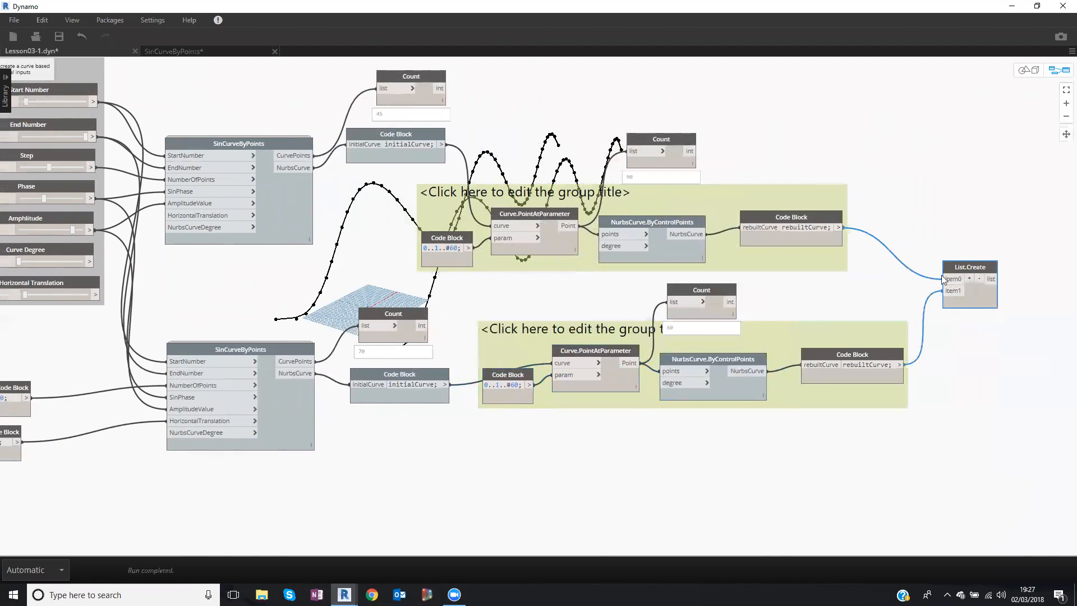
pyautogui.moveTo(954, 264); pyautogui.dragTo(953, 265)
# Add a Surface.ByLoft node, connect the List.Create output to its crossSections input and inspect the lofted surface in the 3D view.
pyautogui.rightClick(908, 165)
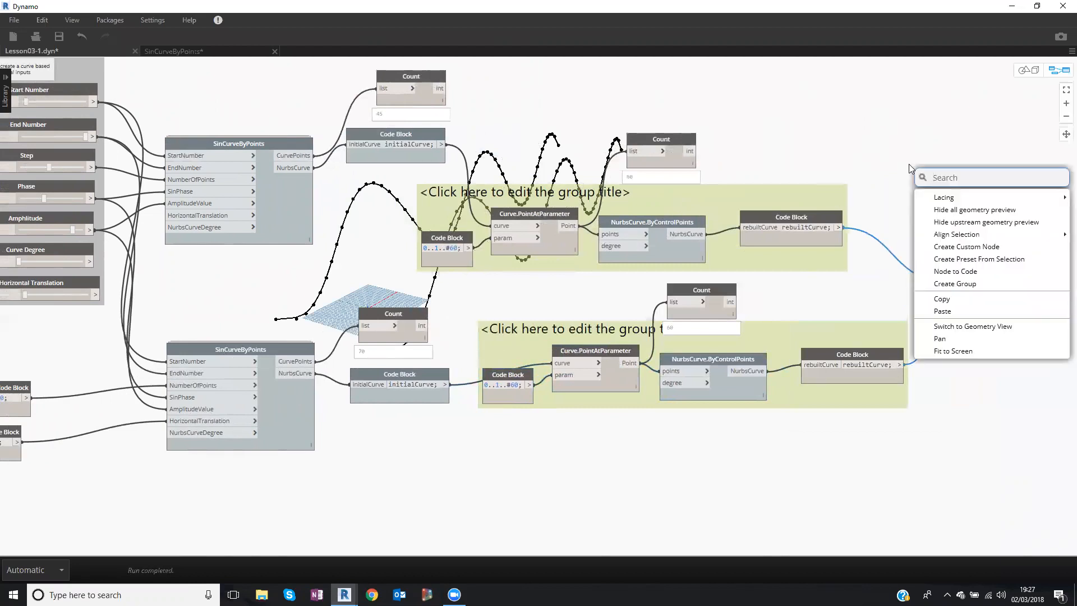
pyautogui.write('surface')
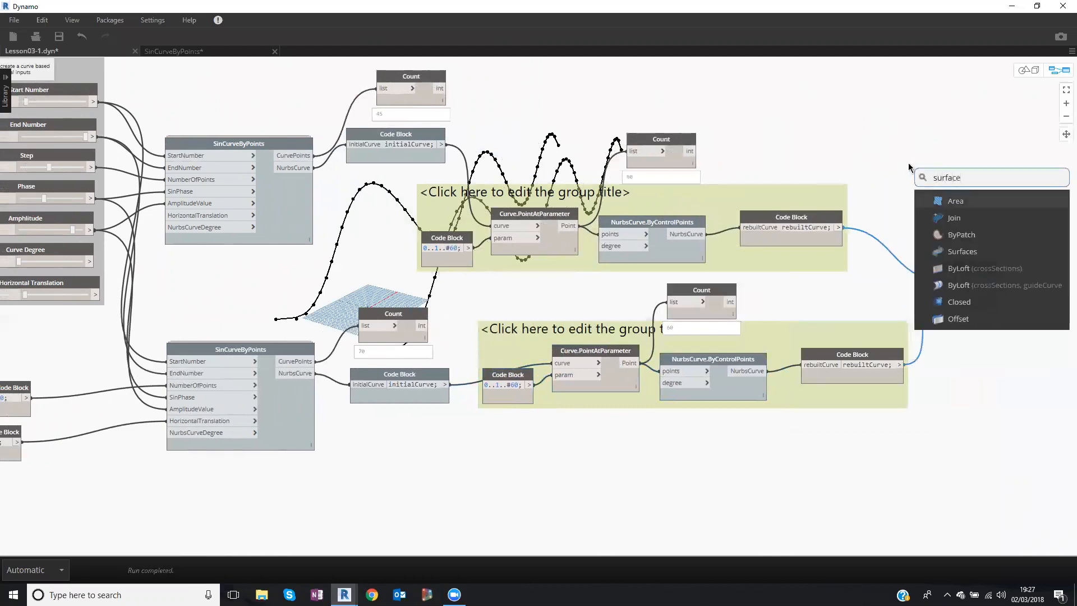
pyautogui.press('Escape')
pyautogui.moveTo(844, 225); pyautogui.dragTo(840, 223, button='middle')
pyautogui.moveTo(977, 274); pyautogui.dragTo(836, 255, button='middle')
pyautogui.moveTo(836, 256); pyautogui.dragTo(906, 244)
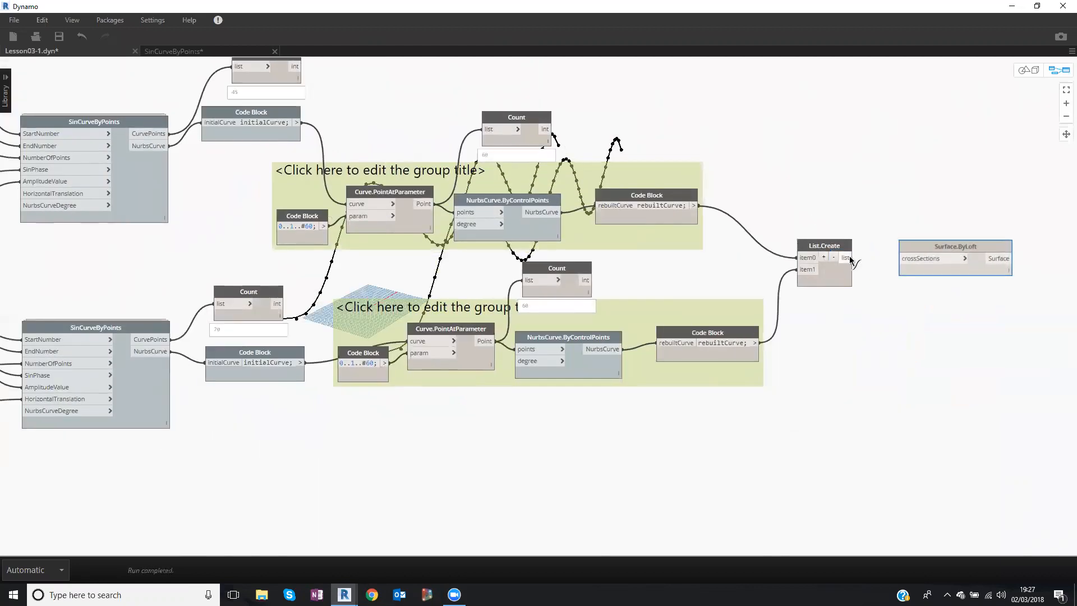
pyautogui.moveTo(845, 257); pyautogui.dragTo(903, 259)
pyautogui.hotkey('ctrl', 'b')
pyautogui.moveTo(699, 190)
pyautogui.mouseDown(button='right')
pyautogui.moveTo(705, 209)
pyautogui.moveTo(690, 215)
pyautogui.moveTo(680, 195)
pyautogui.mouseUp(button='right')
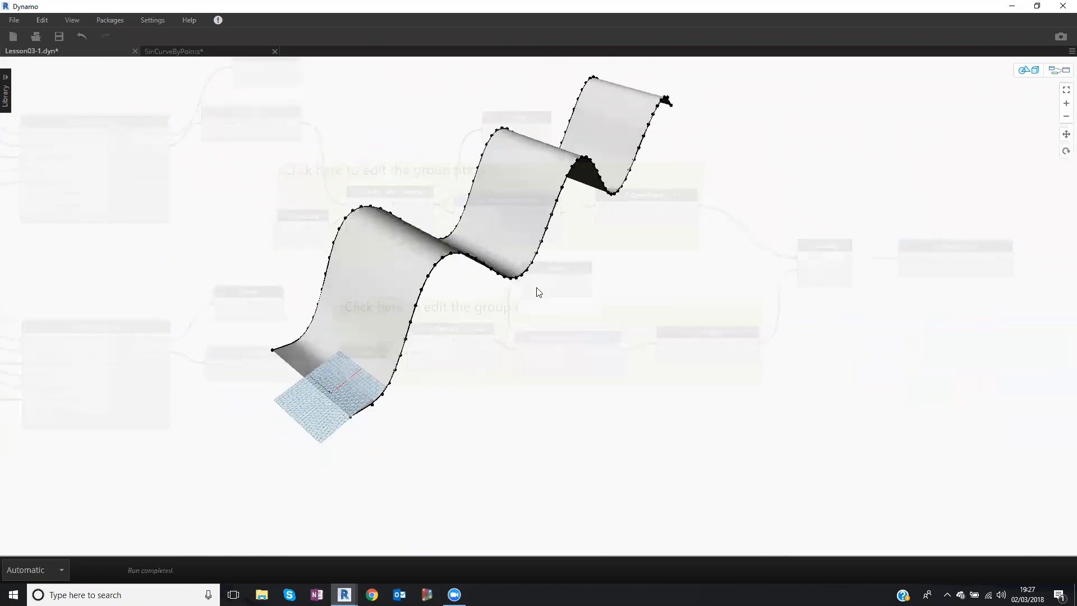
pyautogui.hotkey('ctrl', 'b')
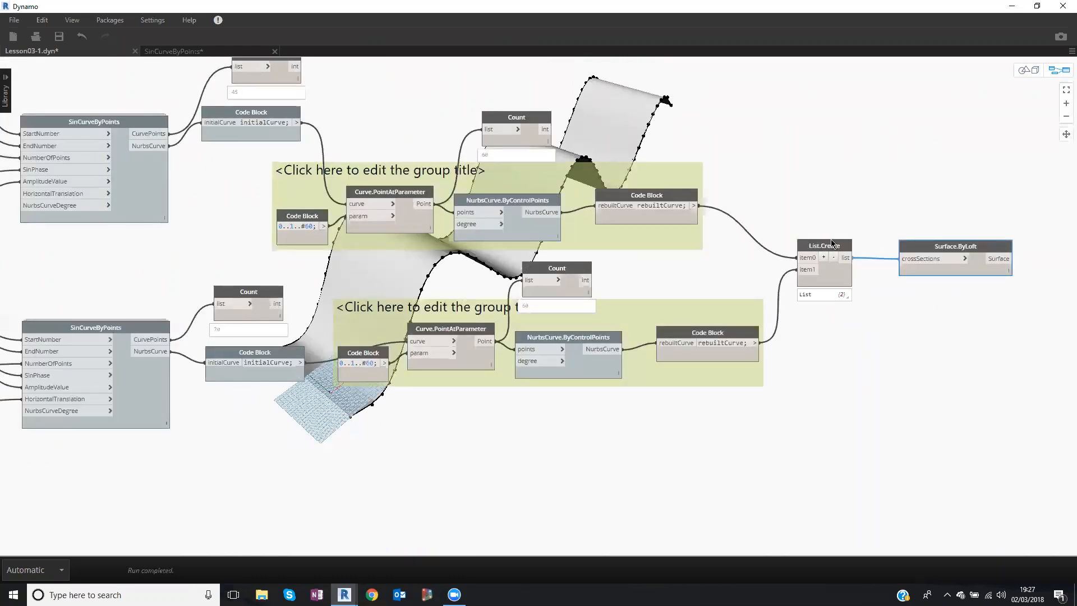
# Add a Line.ByStartPointEndPoint node, feed the upper group's points to startPoint and the lower group's to endPoint, and inspect the lines in 3D.
pyautogui.moveTo(830, 241); pyautogui.dragTo(835, 241)
pyautogui.moveTo(686, 194); pyautogui.dragTo(696, 196)
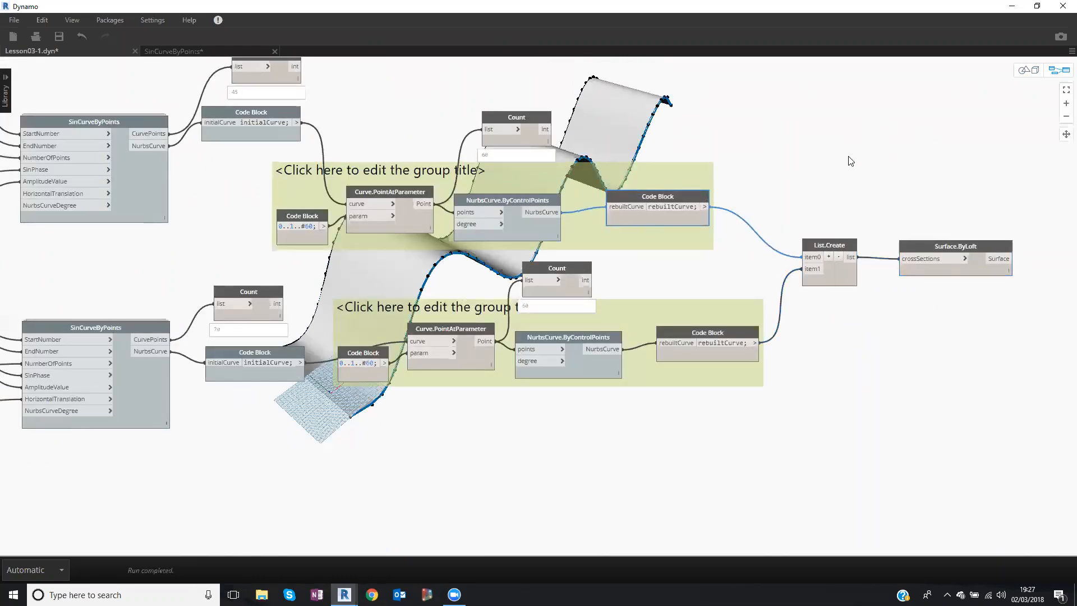
pyautogui.rightClick(846, 158)
pyautogui.write('lines')
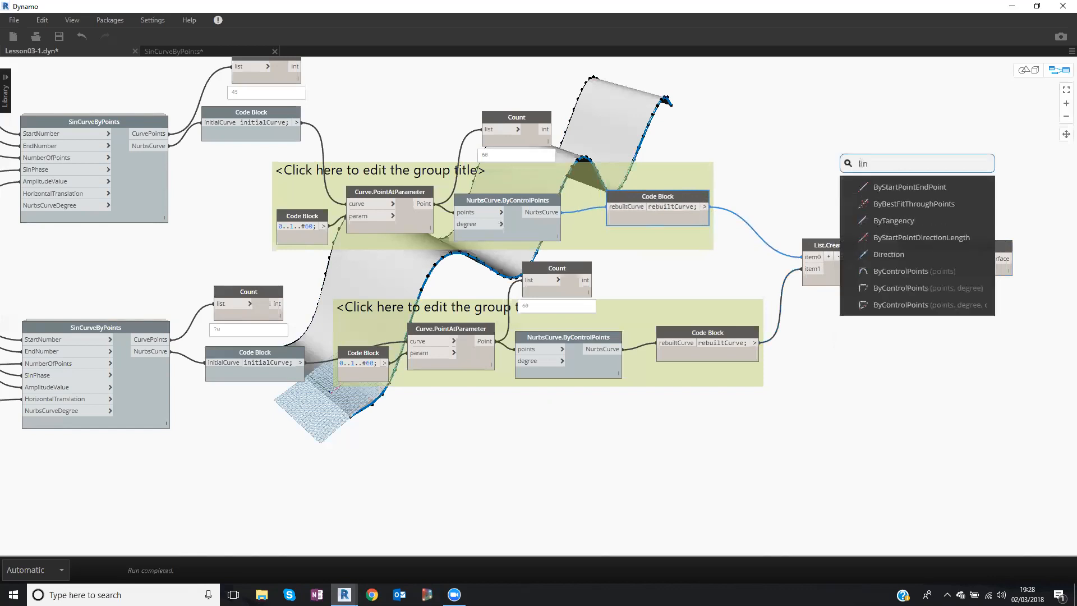
pyautogui.click(886, 187)
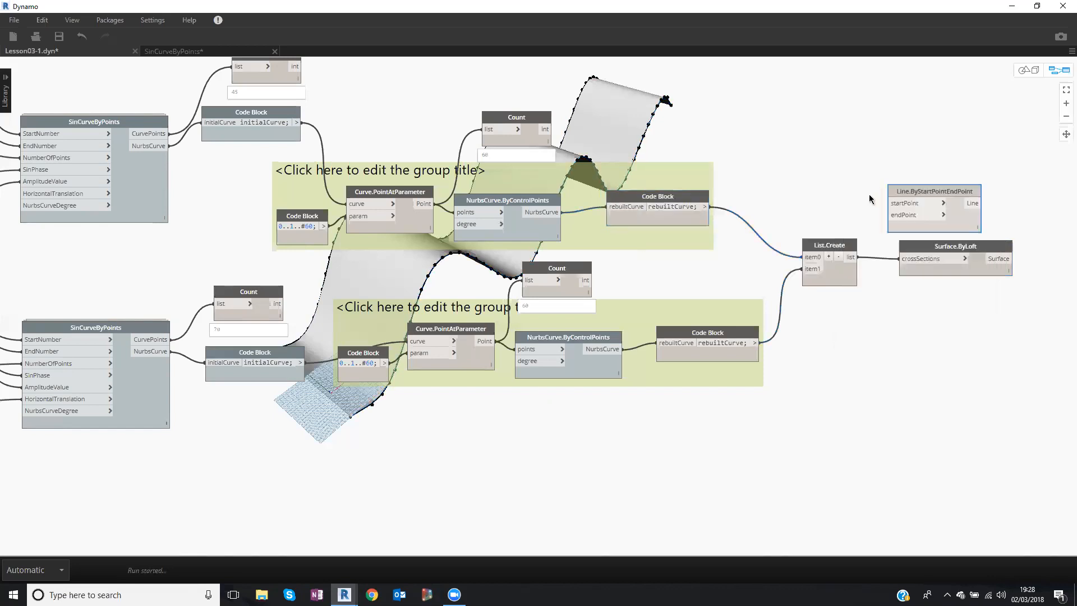
pyautogui.moveTo(901, 187); pyautogui.dragTo(802, 127)
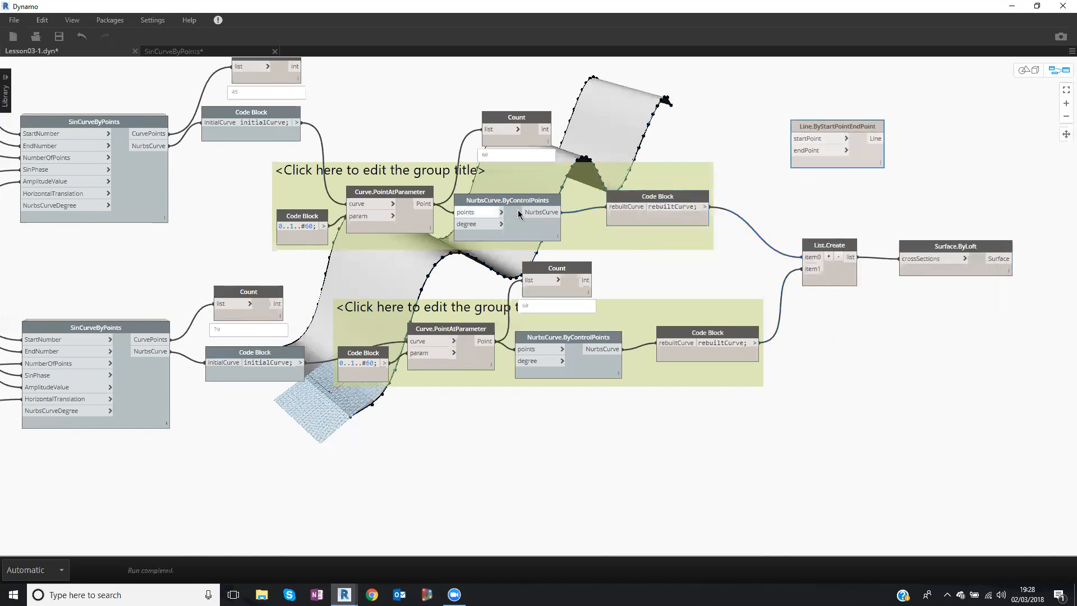
pyautogui.click(431, 204)
pyautogui.click(792, 139)
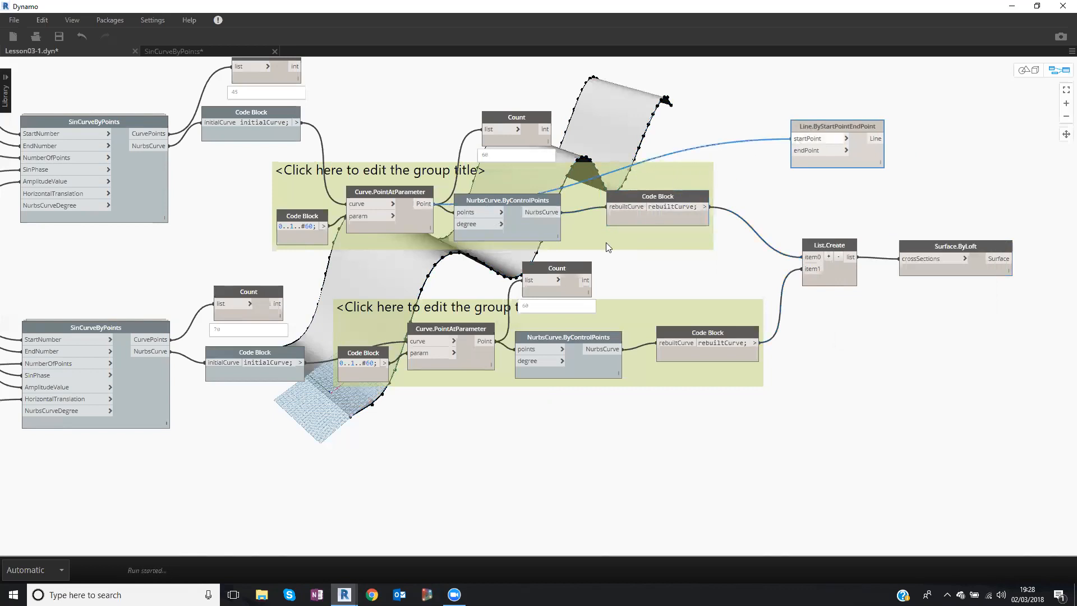
pyautogui.click(793, 151)
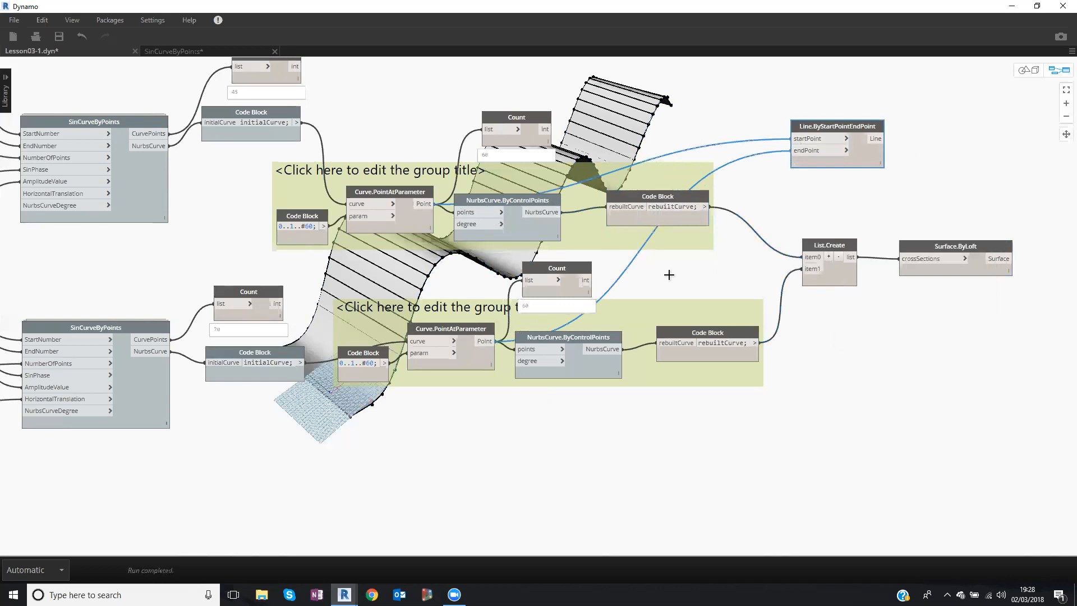
pyautogui.hotkey('ctrl', 'b')
pyautogui.moveTo(626, 257); pyautogui.dragTo(589, 339, button='right')
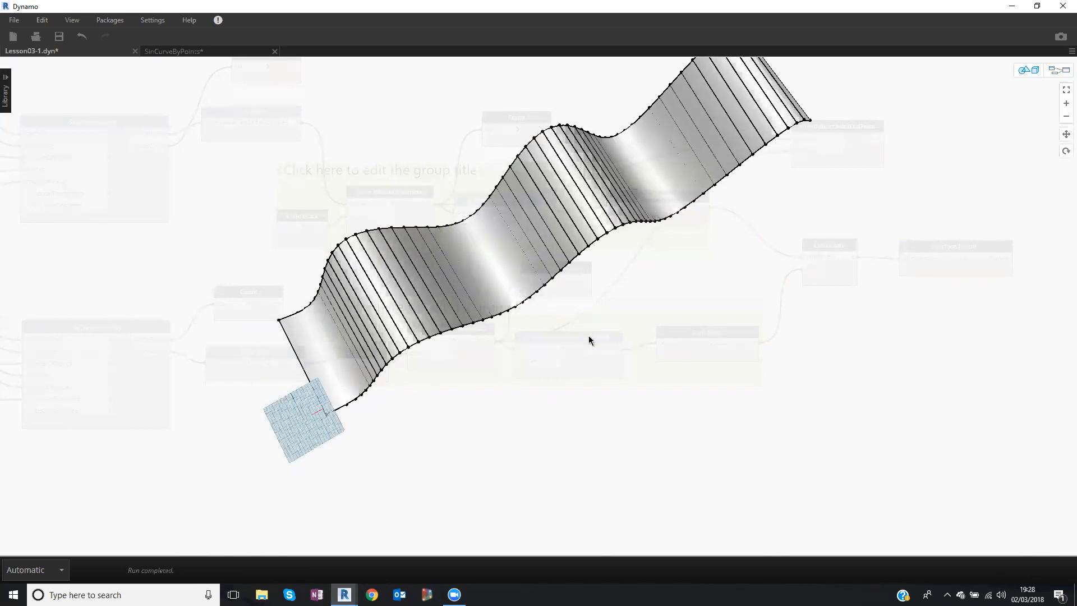
pyautogui.hotkey('ctrl', 'b')
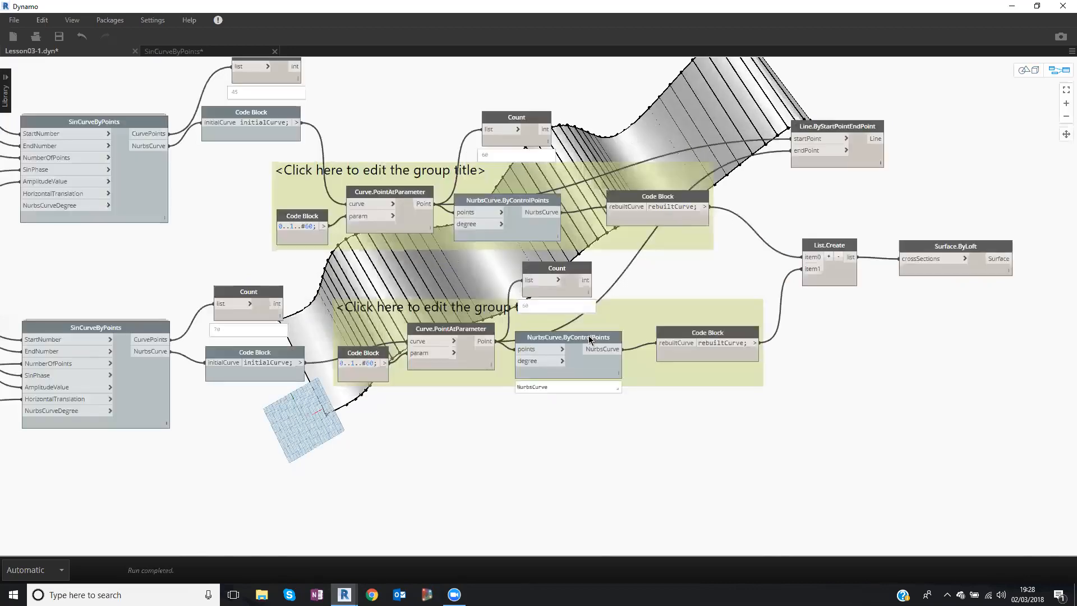
# Turn off the geometry preview of Surface.ByLoft and inspect the connecting lines in the 3D view.
pyautogui.moveTo(974, 248); pyautogui.dragTo(967, 246)
pyautogui.rightClick(967, 246)
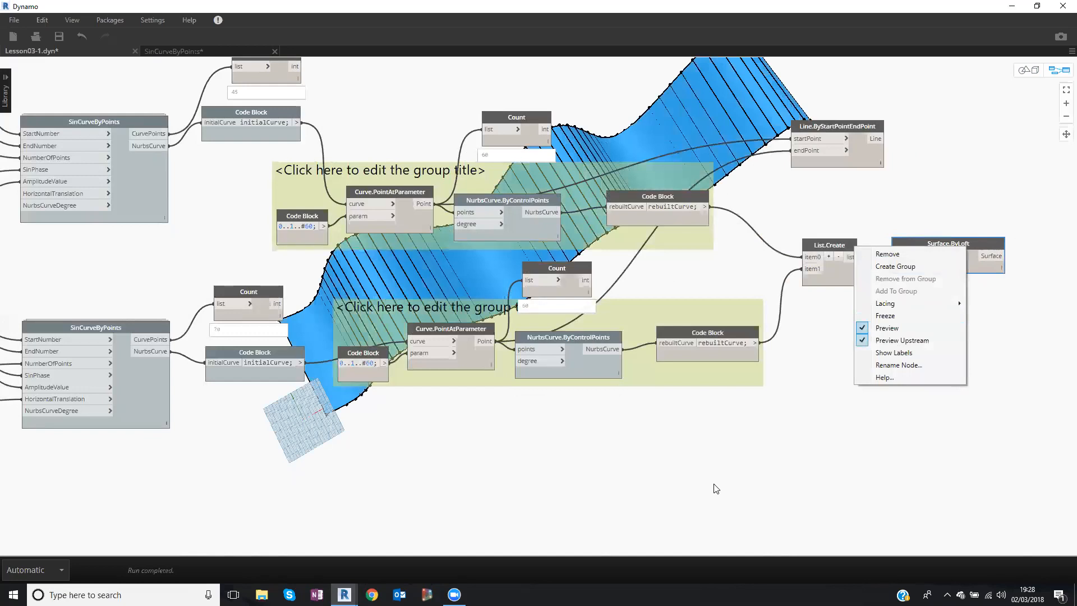
pyautogui.hotkey('ctrl', 'b')
pyautogui.moveTo(729, 449)
pyautogui.mouseDown(button='right')
pyautogui.moveTo(706, 439)
pyautogui.moveTo(718, 437)
pyautogui.moveTo(723, 462)
pyautogui.moveTo(742, 447)
pyautogui.mouseUp(button='right')
pyautogui.hotkey('ctrl', 'b')
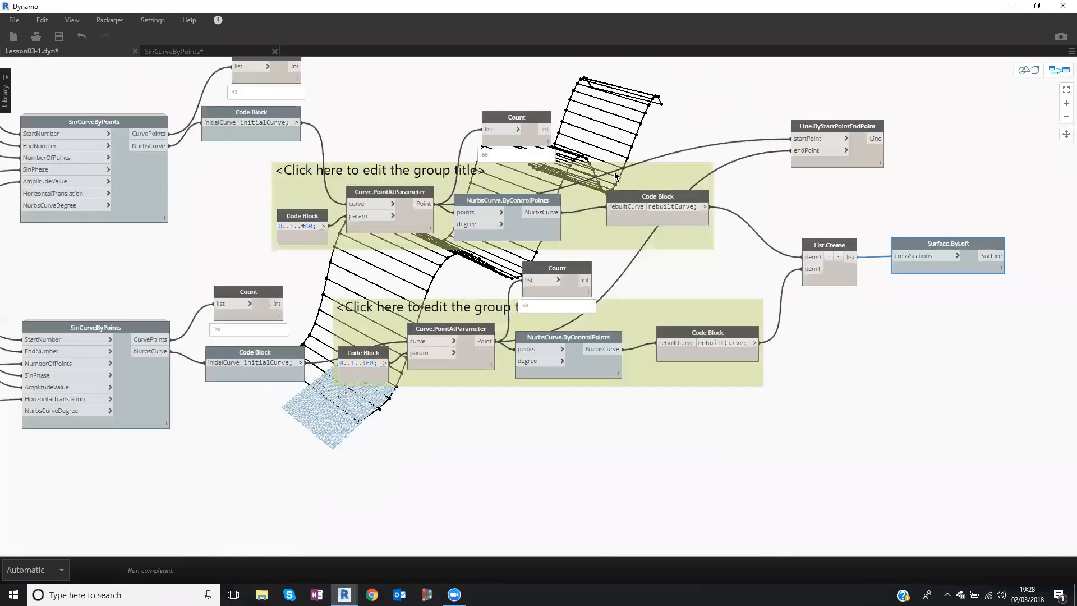
# Shift the upper rebuilding group and its Count node to the right, away from the upper initialCurve code block.
pyautogui.moveTo(638, 177); pyautogui.dragTo(671, 185)
pyautogui.moveTo(534, 119); pyautogui.dragTo(551, 124)
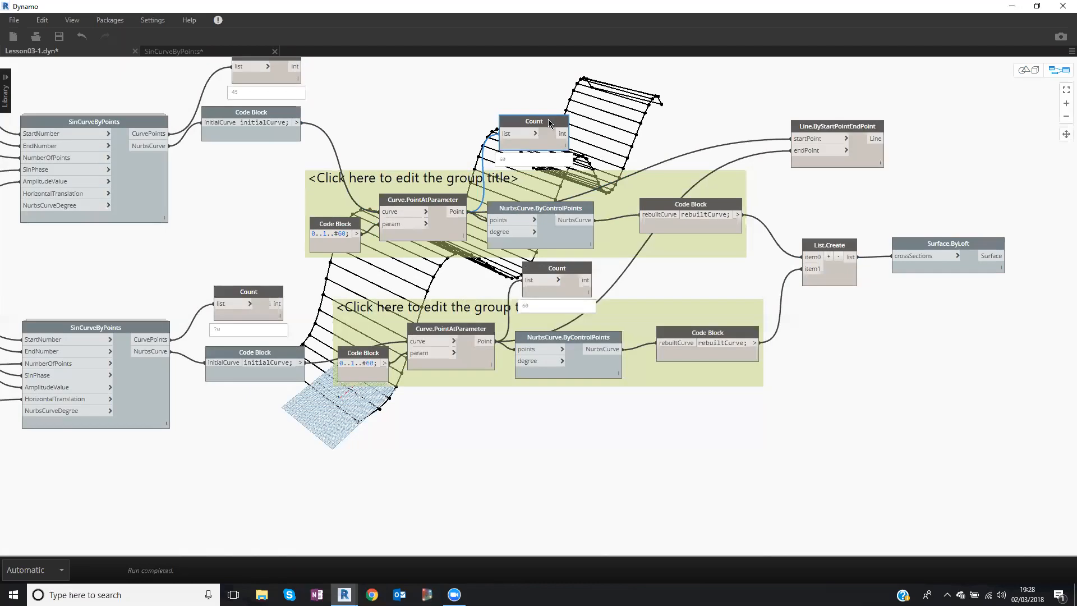
pyautogui.moveTo(399, 201); pyautogui.dragTo(443, 180)
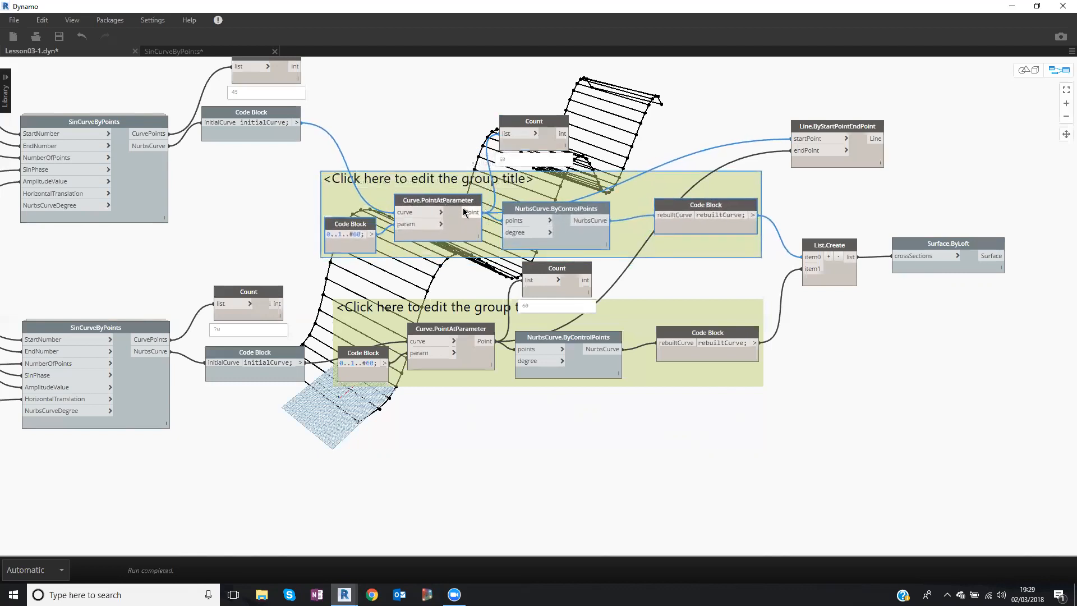
pyautogui.moveTo(403, 230); pyautogui.dragTo(371, 377)
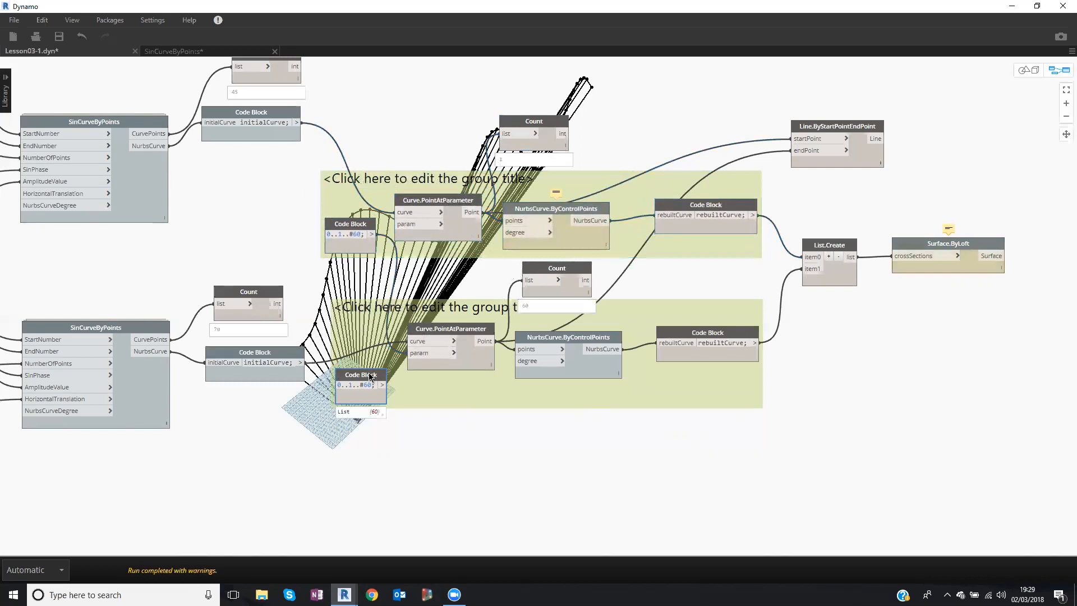
pyautogui.moveTo(463, 206); pyautogui.dragTo(462, 197)
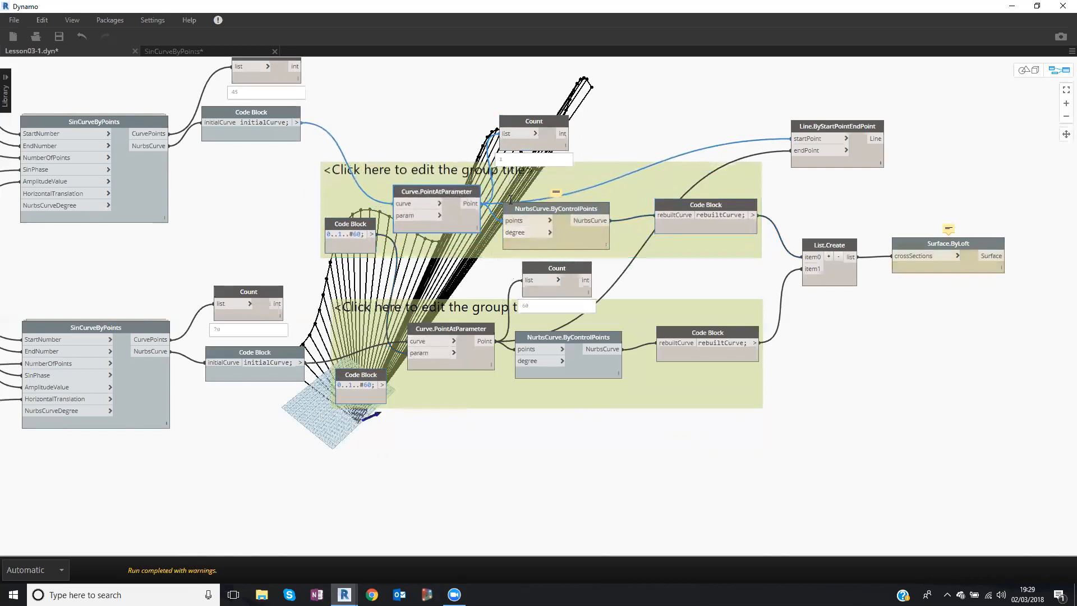
pyautogui.click(703, 119)
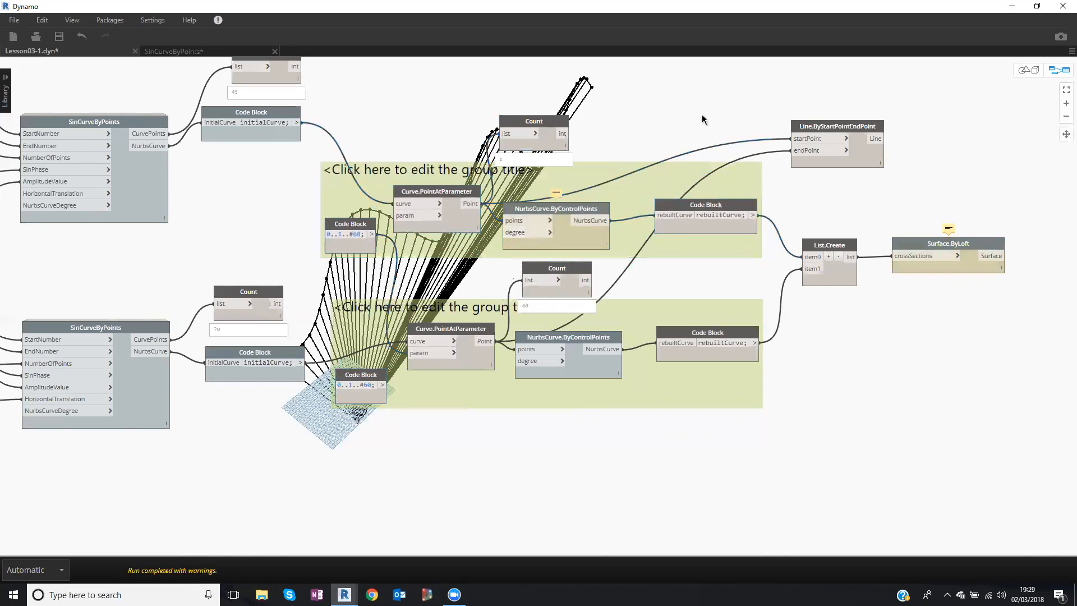
pyautogui.hotkey('ctrl', 'z')
pyautogui.hotkey('ctrl', 'z')
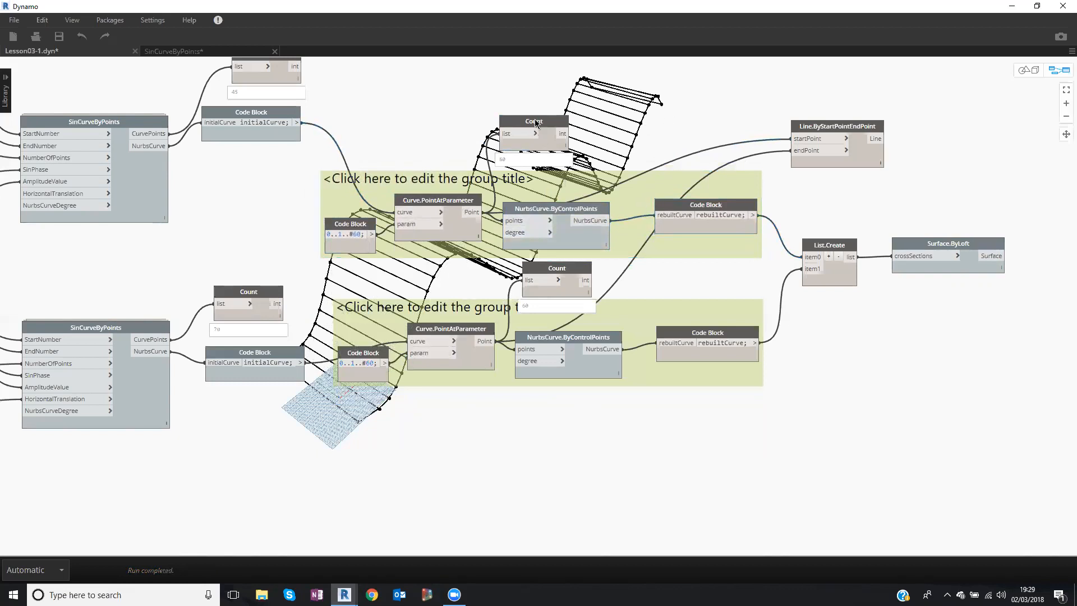
# Reposition the upper rebuilding group's Count node and move the Line.ByStartPointEndPoint node up, clear of the upper group.
pyautogui.moveTo(535, 123); pyautogui.dragTo(550, 130)
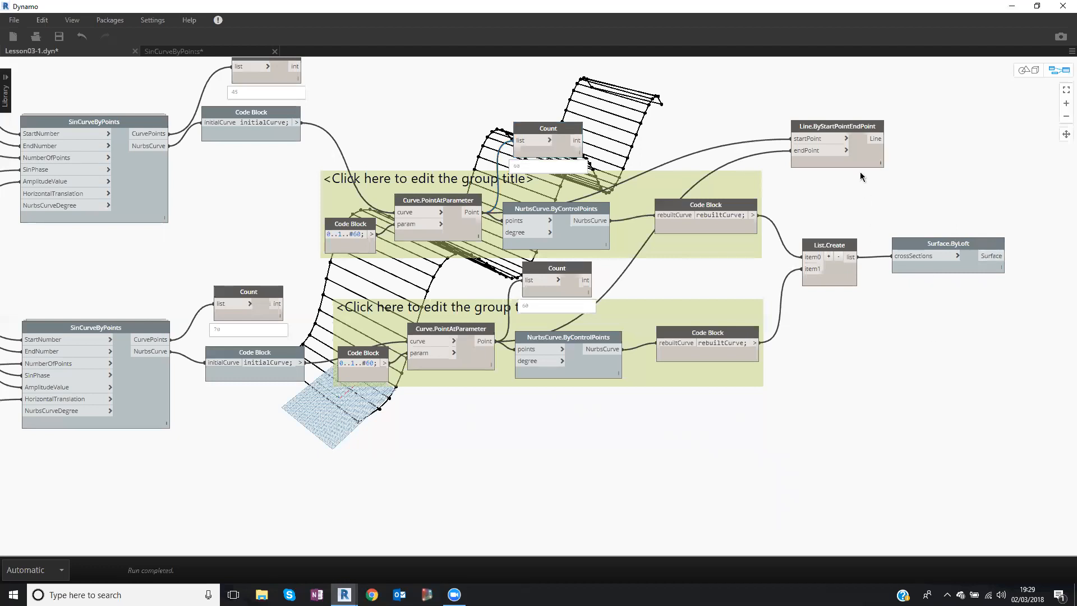
pyautogui.moveTo(845, 131); pyautogui.dragTo(848, 106)
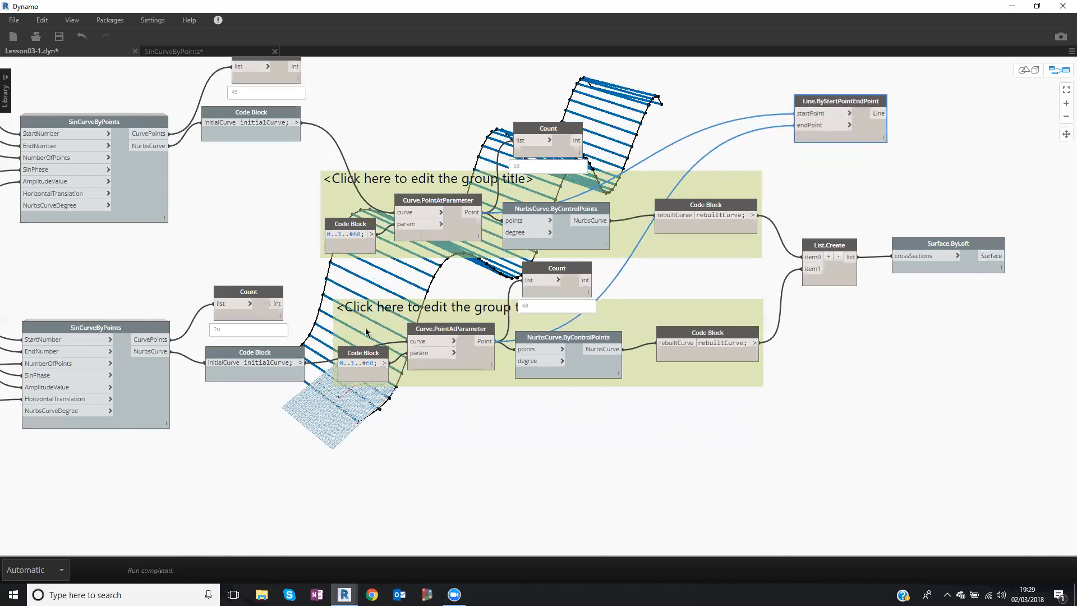
pyautogui.moveTo(800, 101); pyautogui.dragTo(783, 104)
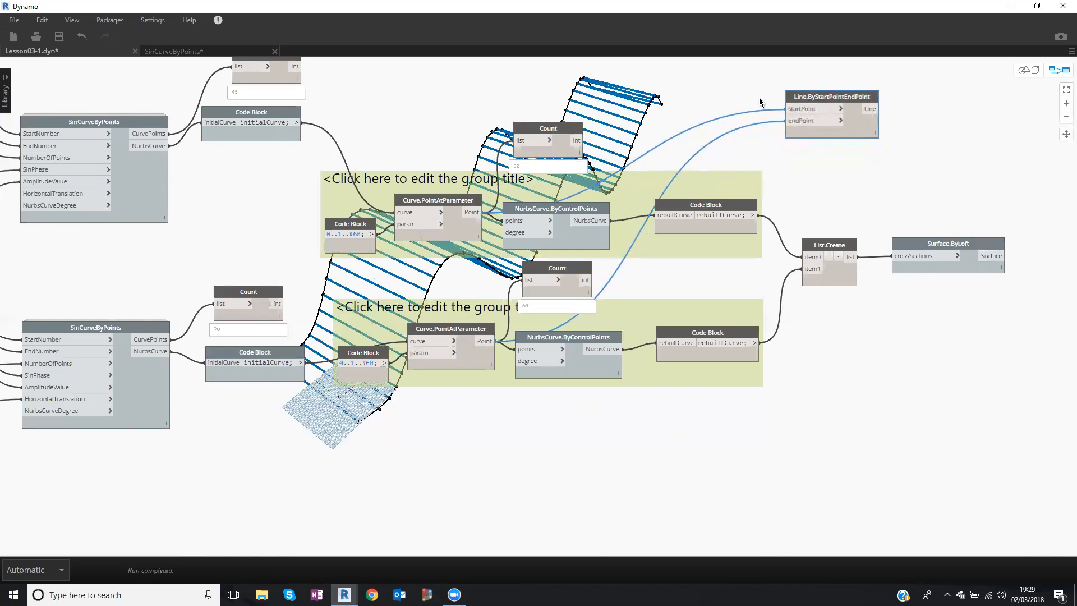
# Set the Step slider in the Inputs group to 38 and save Lesson03-1.dyn.
pyautogui.scroll(-2, 399, 170)
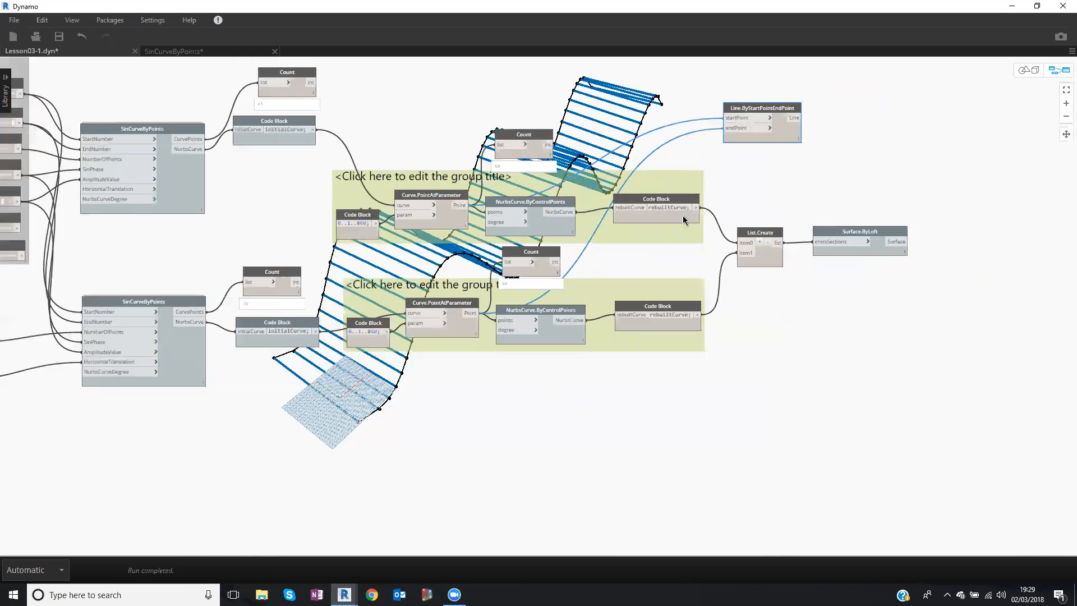
pyautogui.moveTo(217, 189); pyautogui.dragTo(284, 182, button='middle')
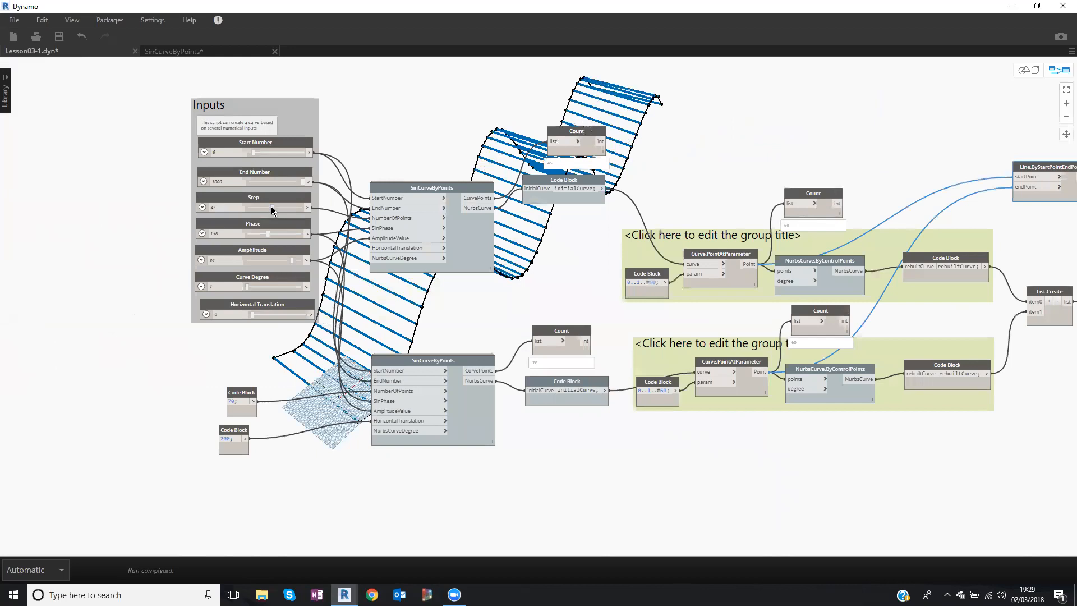
pyautogui.click(256, 208)
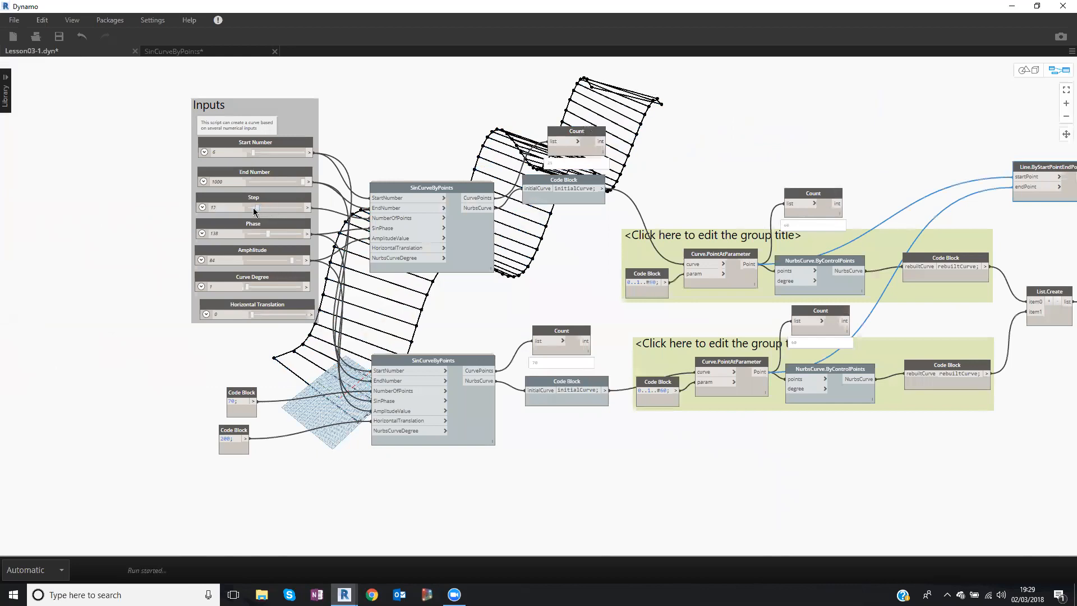
pyautogui.moveTo(257, 208); pyautogui.dragTo(269, 207)
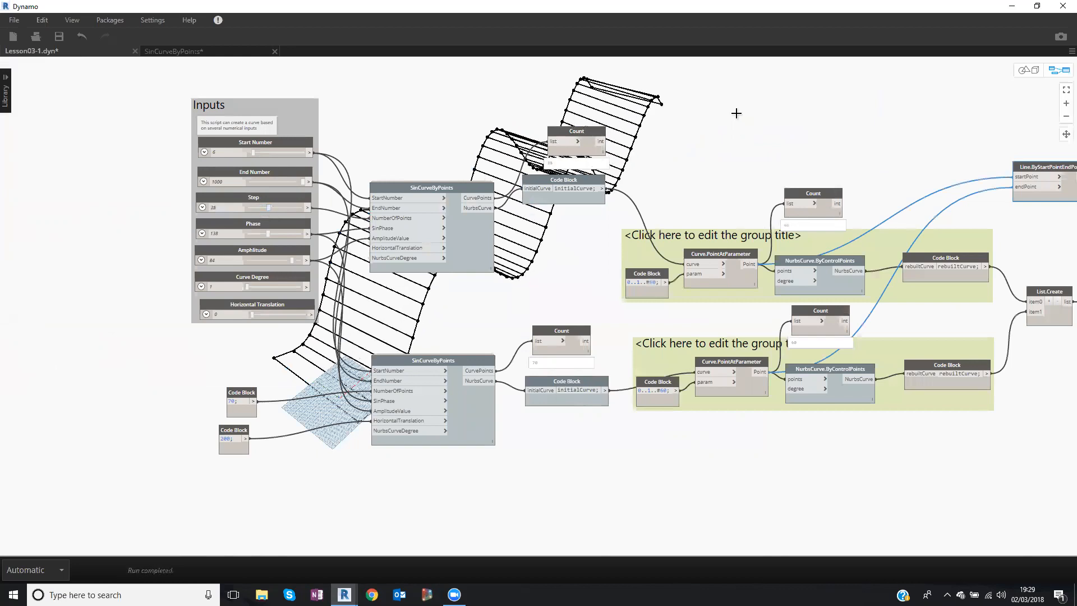
pyautogui.moveTo(165, 207); pyautogui.dragTo(17, 214, button='middle')
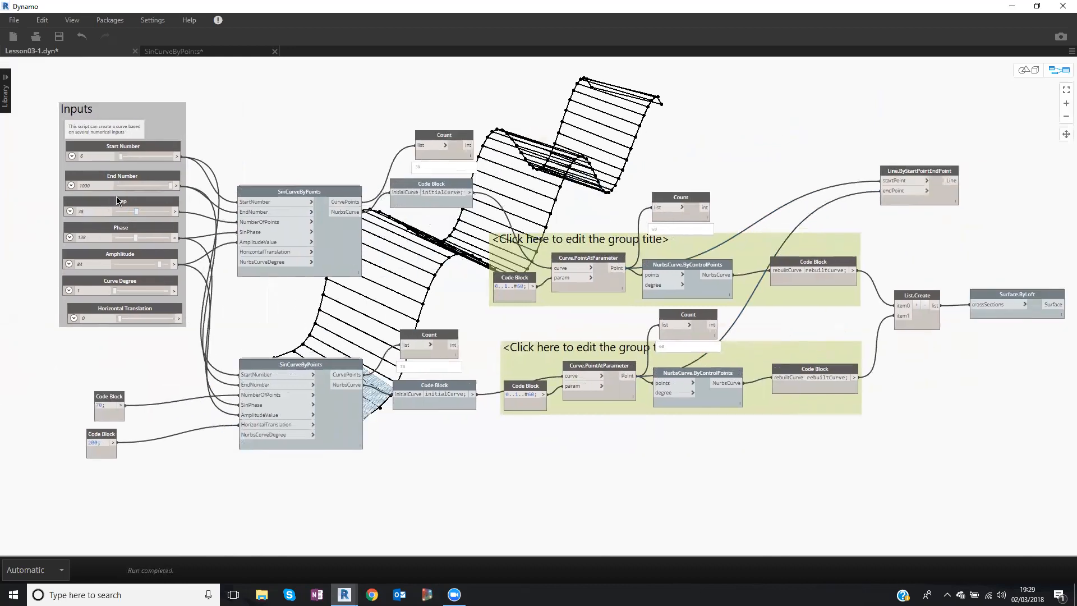
pyautogui.moveTo(137, 190); pyautogui.dragTo(164, 184)
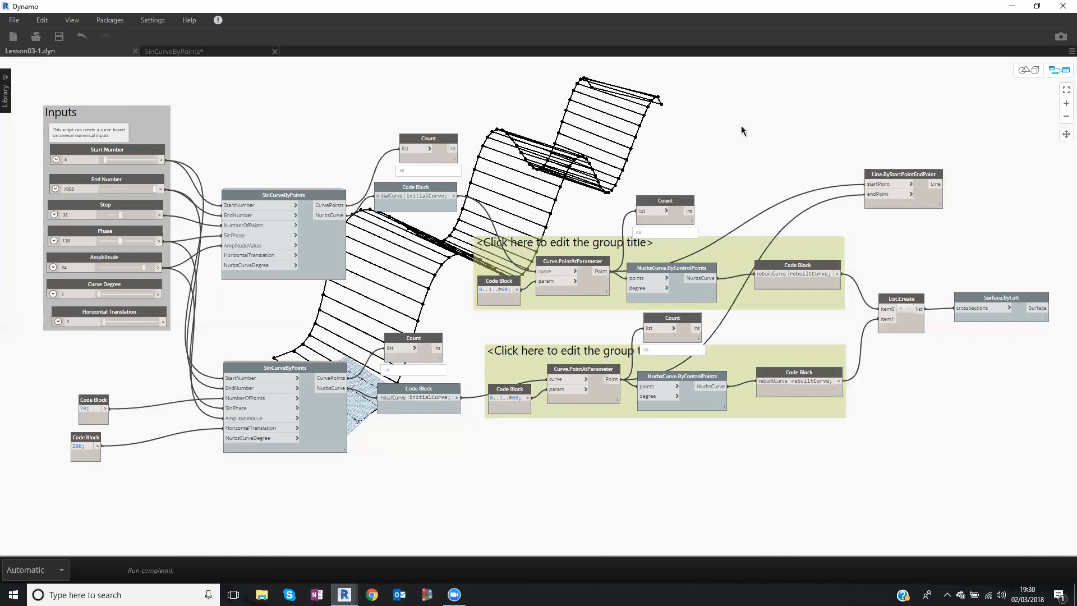
pyautogui.click(582, 28)
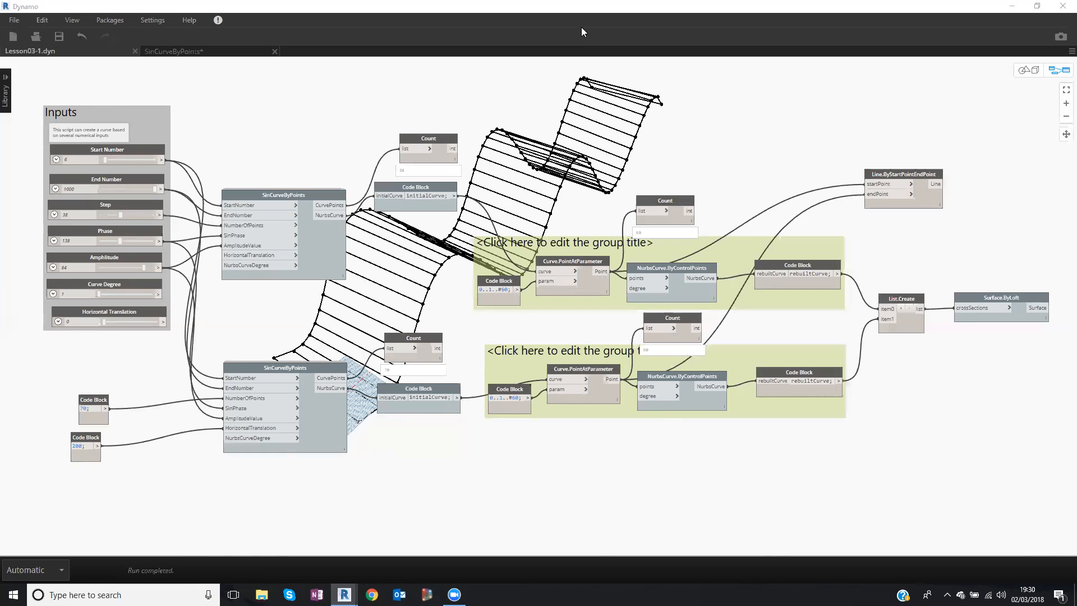